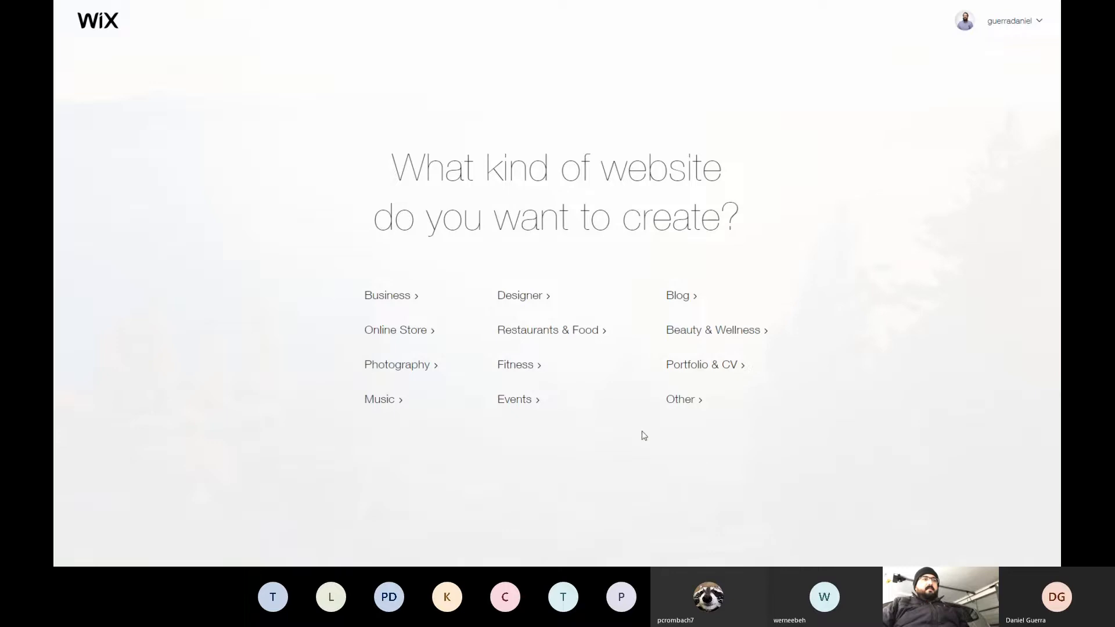
Choose Other as the website type, create the site with the Editor, and show the blank website templates
{"action": "left_click", "coordinate": [682, 400]}
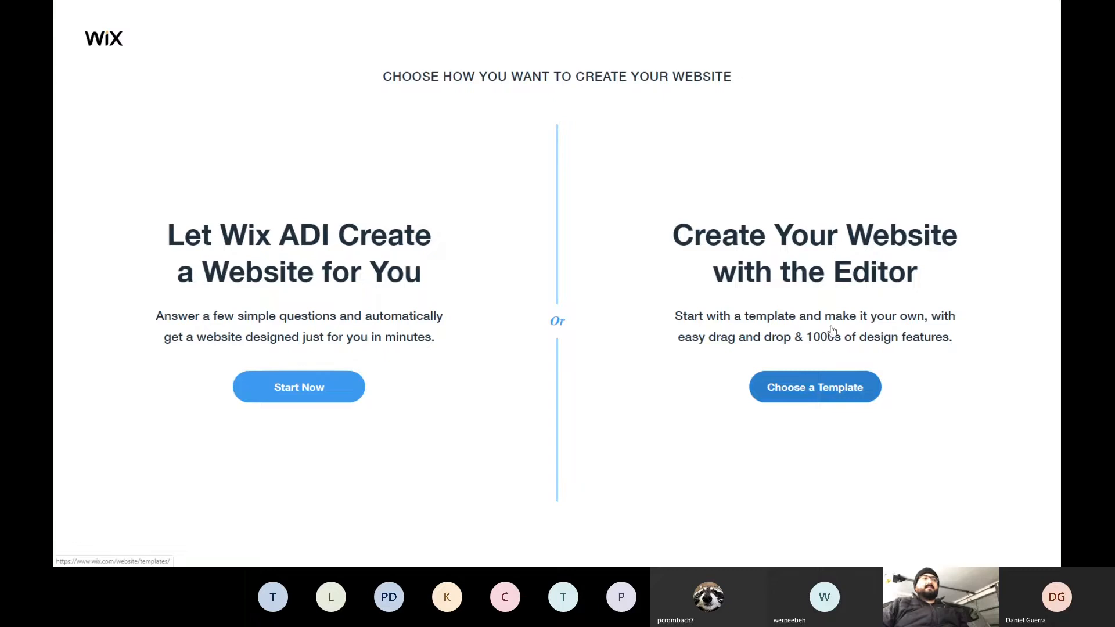
{"action": "left_click", "coordinate": [815, 395]}
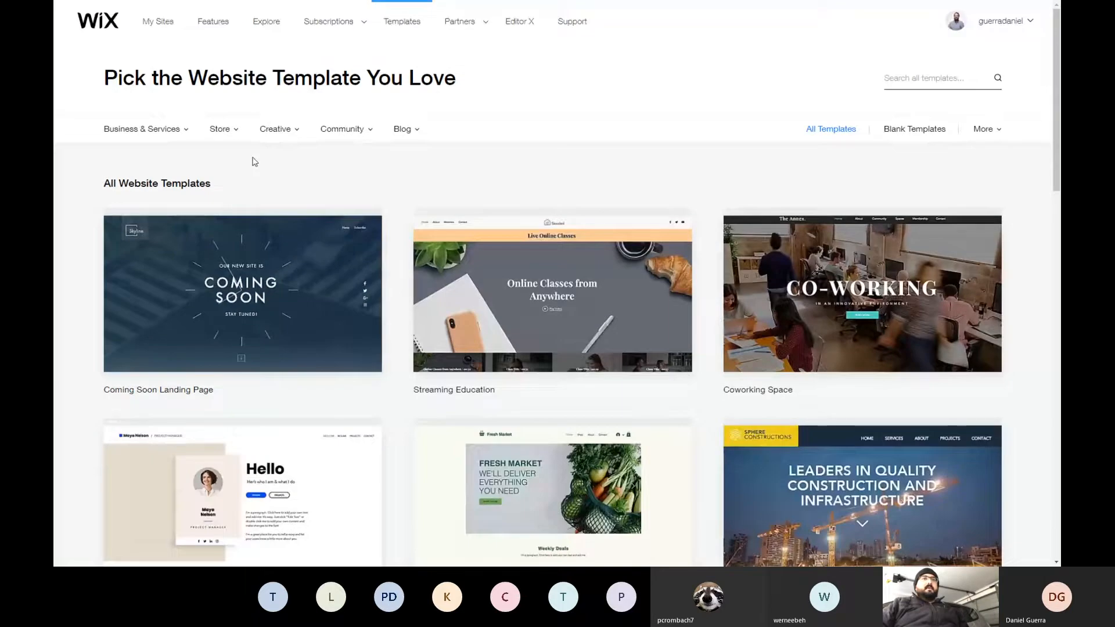
{"action": "left_click", "coordinate": [915, 129]}
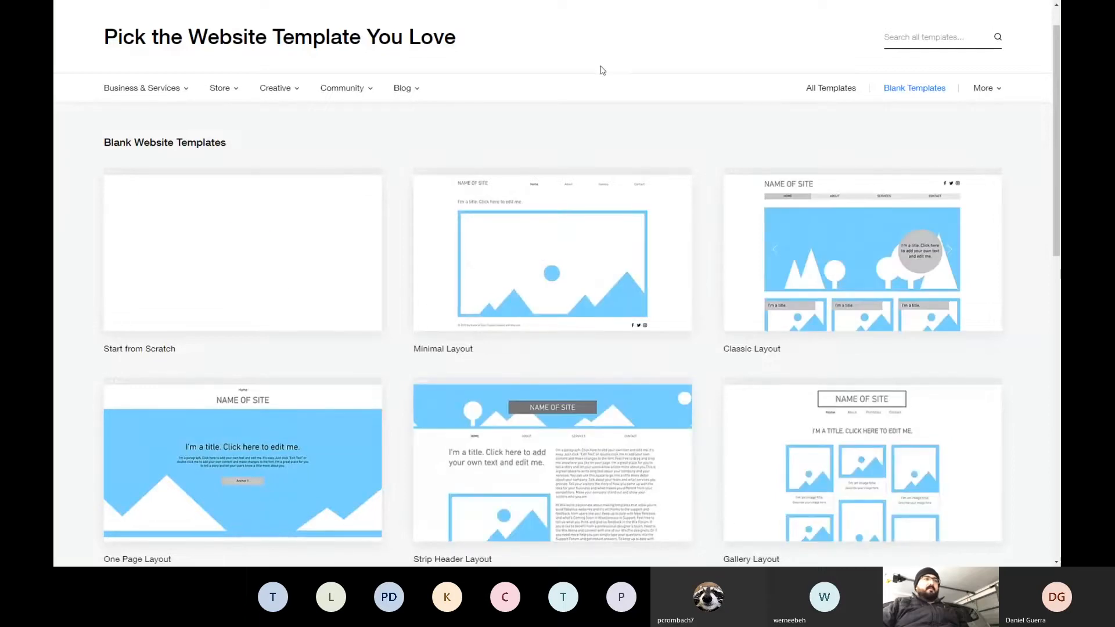
Preview the Minimal Layout blank template and dismiss the prompt to use it as a starting point
{"action": "scroll", "coordinate": [668, 133], "scroll_direction": "down", "scroll_amount": 5}
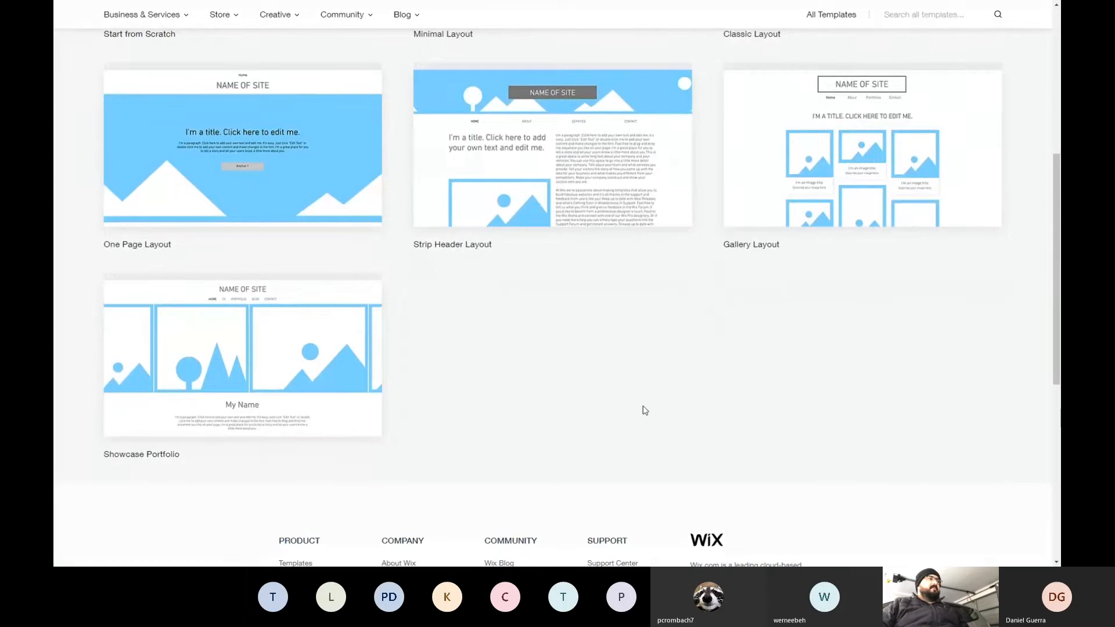
{"action": "scroll", "coordinate": [645, 412], "scroll_direction": "up", "scroll_amount": 6}
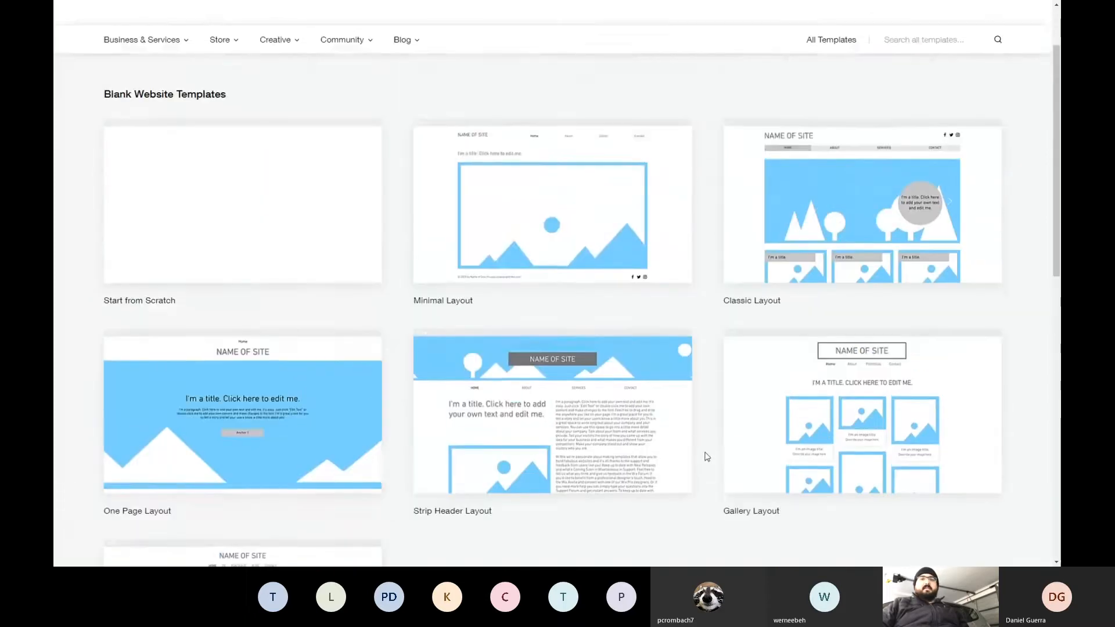
{"action": "mouse_move", "coordinate": [793, 274]}
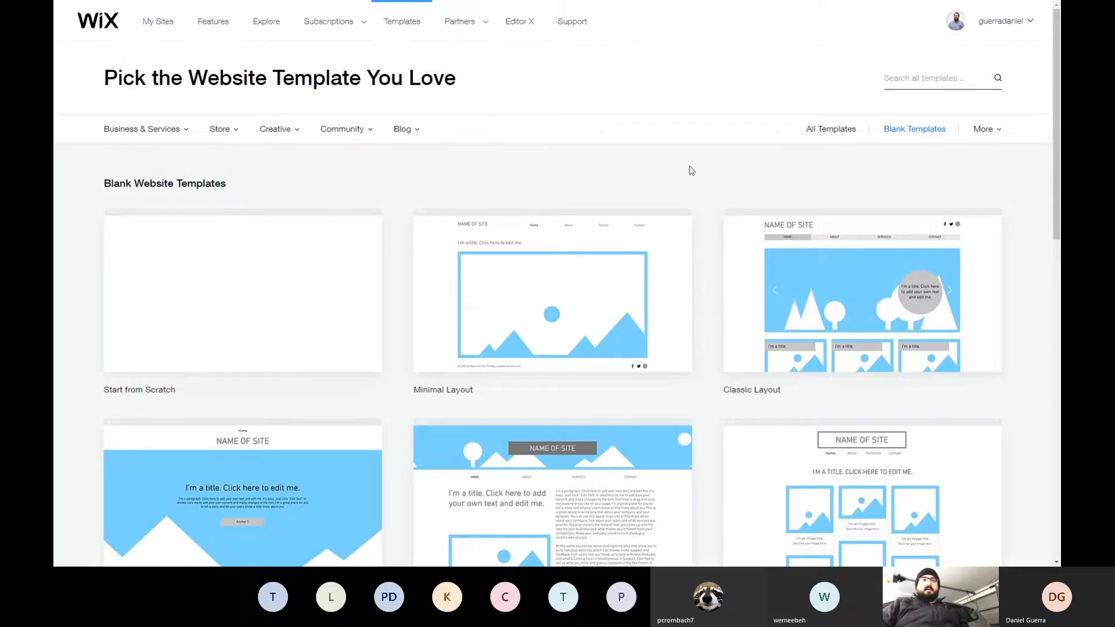
{"action": "scroll", "coordinate": [690, 172], "scroll_direction": "down", "scroll_amount": 1}
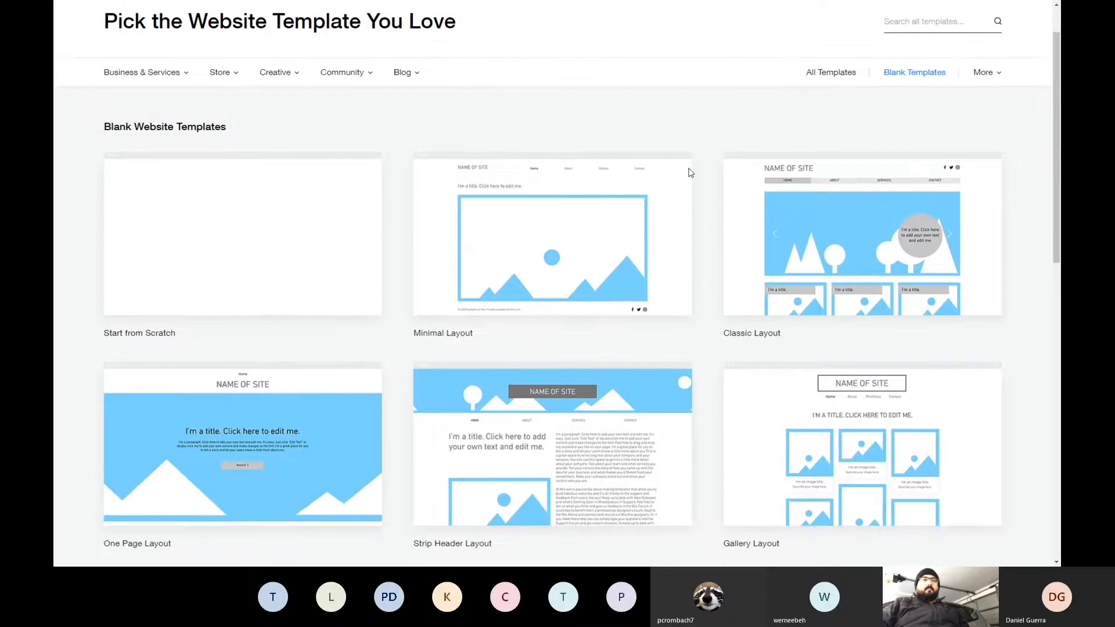
{"action": "scroll", "coordinate": [691, 173], "scroll_direction": "down", "scroll_amount": 1}
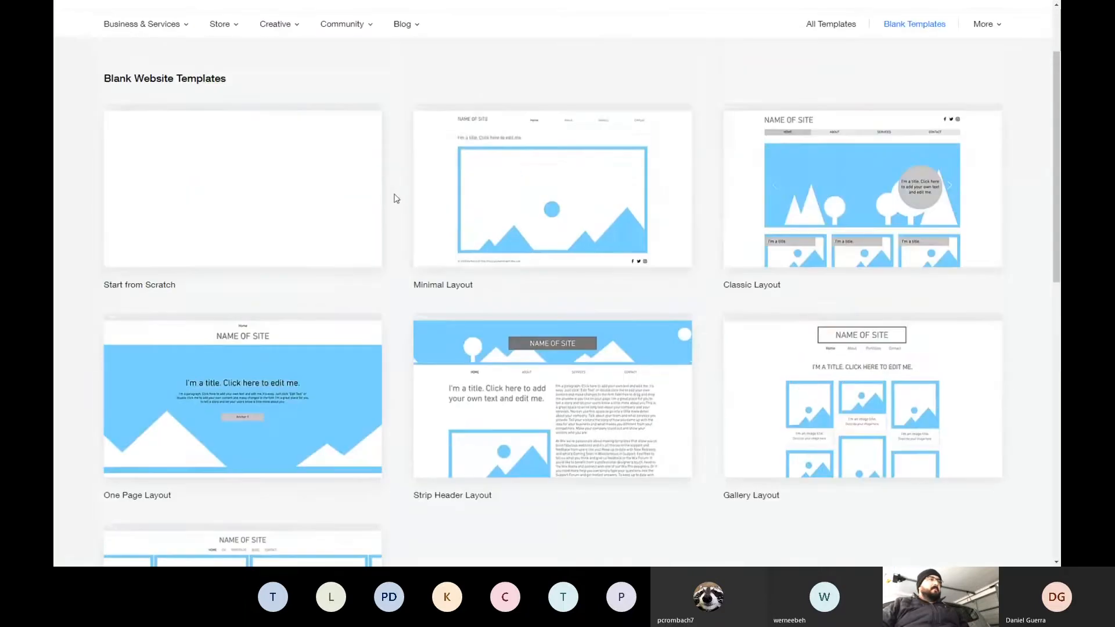
{"action": "mouse_move", "coordinate": [553, 179]}
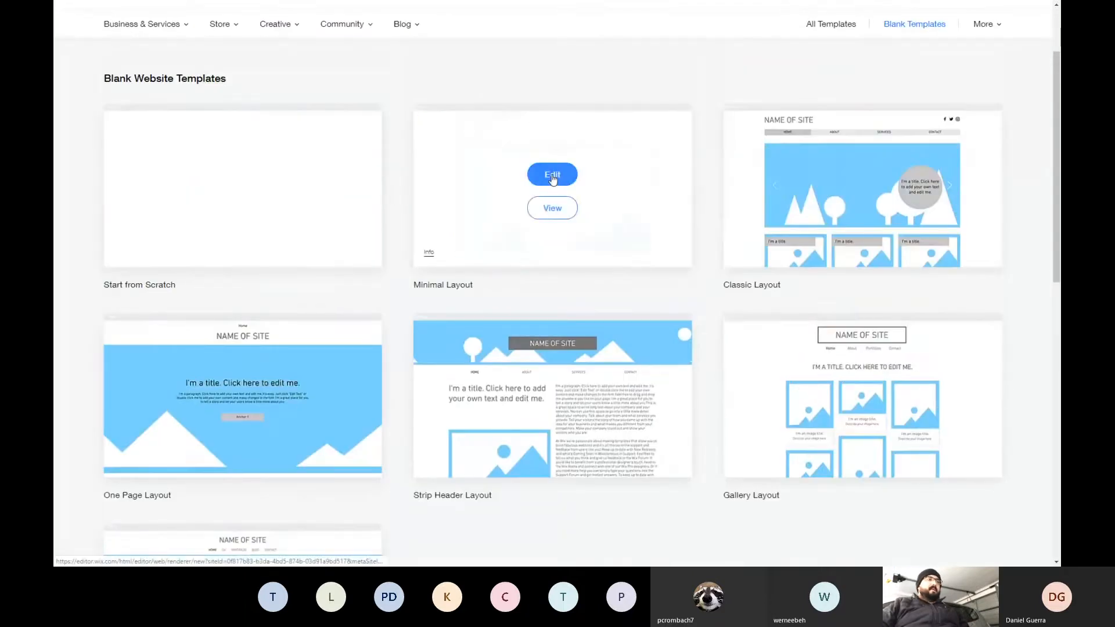
{"action": "left_click", "coordinate": [548, 215]}
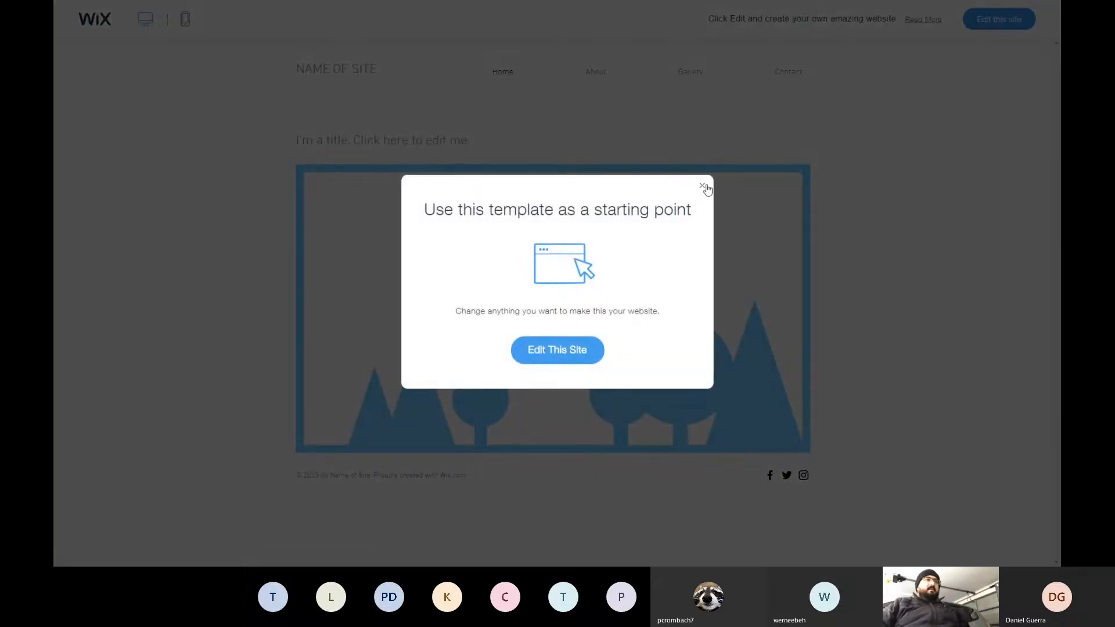
{"action": "left_click", "coordinate": [703, 186]}
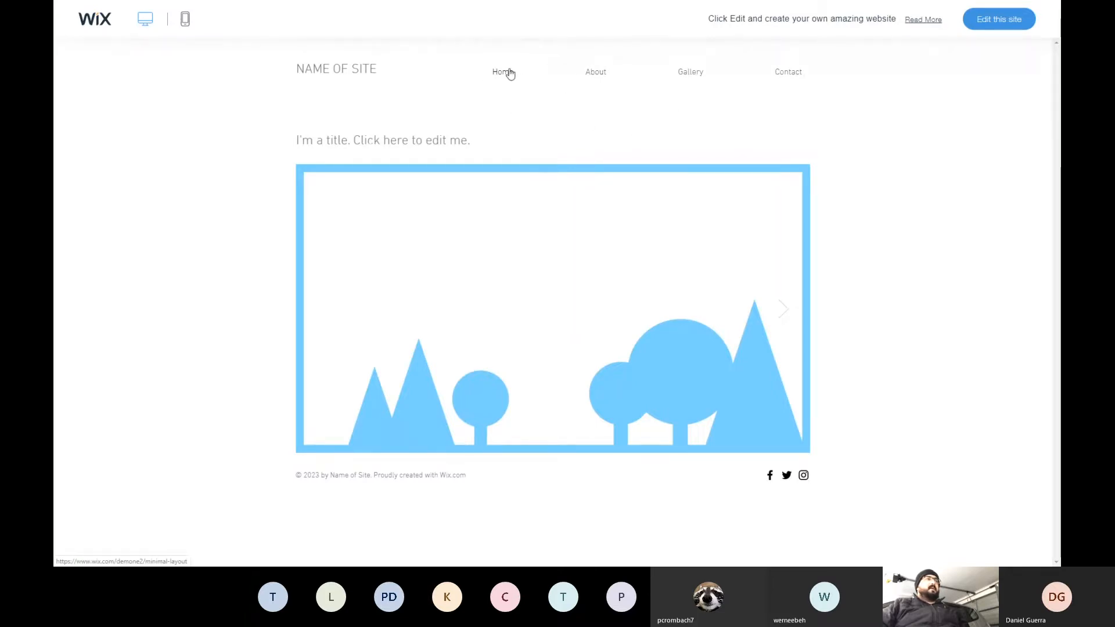
Look through the template's About, Gallery, Video and Contact pages in the preview and go back to Home
{"action": "left_click", "coordinate": [601, 74]}
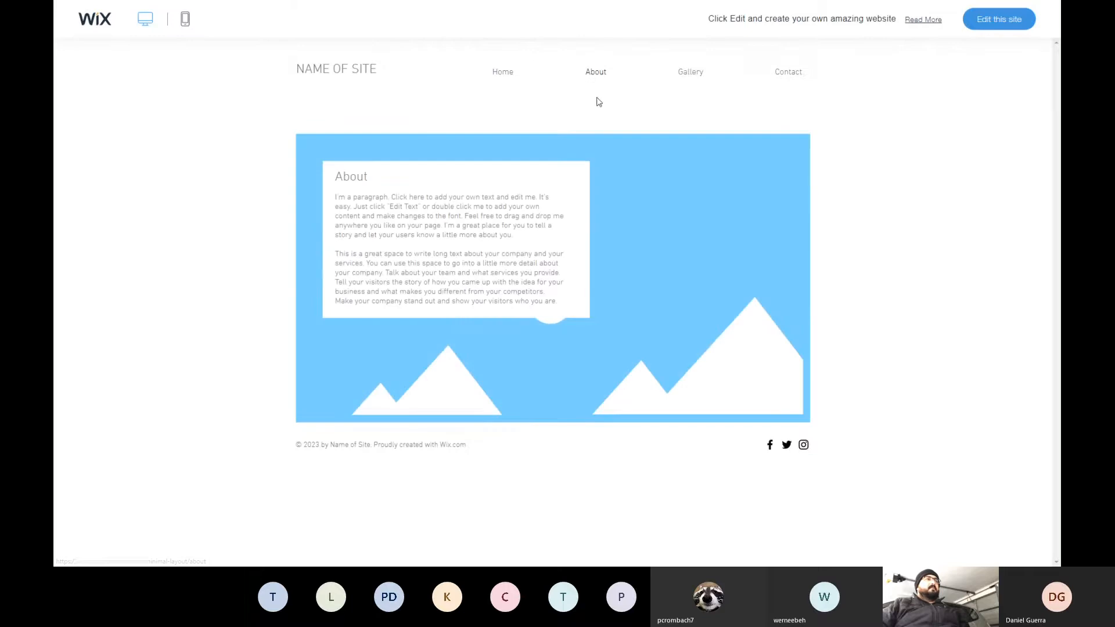
{"action": "mouse_move", "coordinate": [690, 75]}
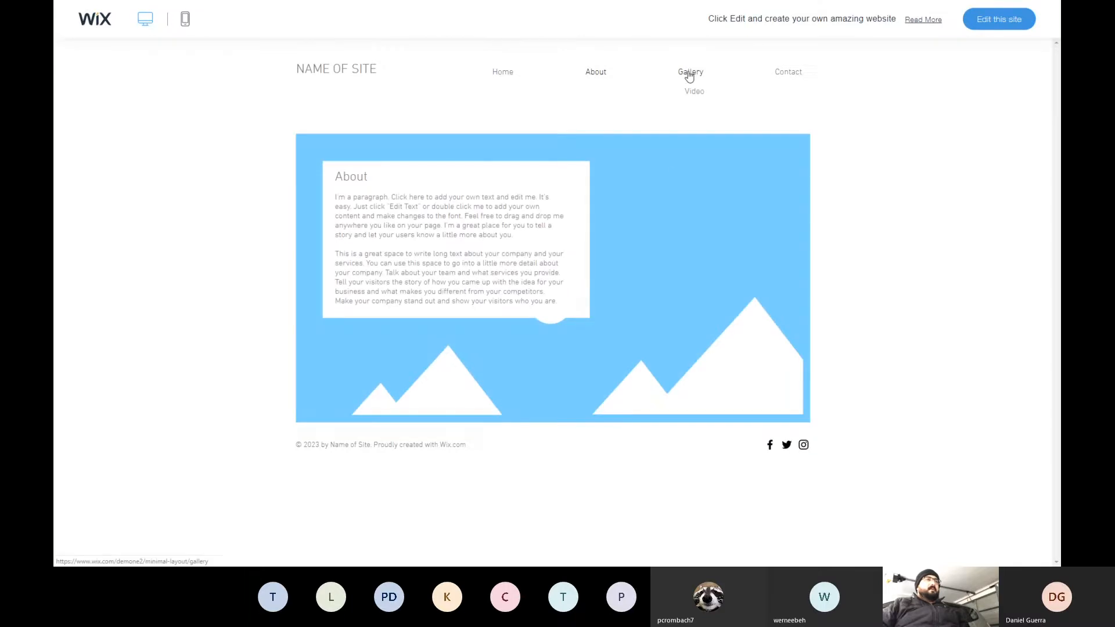
{"action": "left_click", "coordinate": [690, 73]}
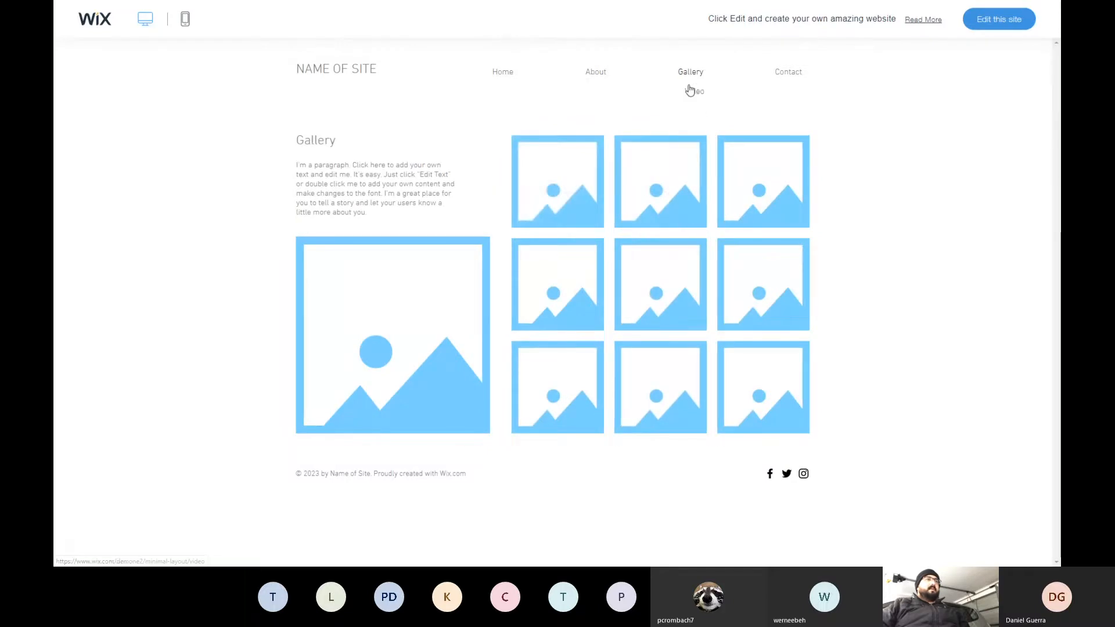
{"action": "left_click", "coordinate": [691, 97]}
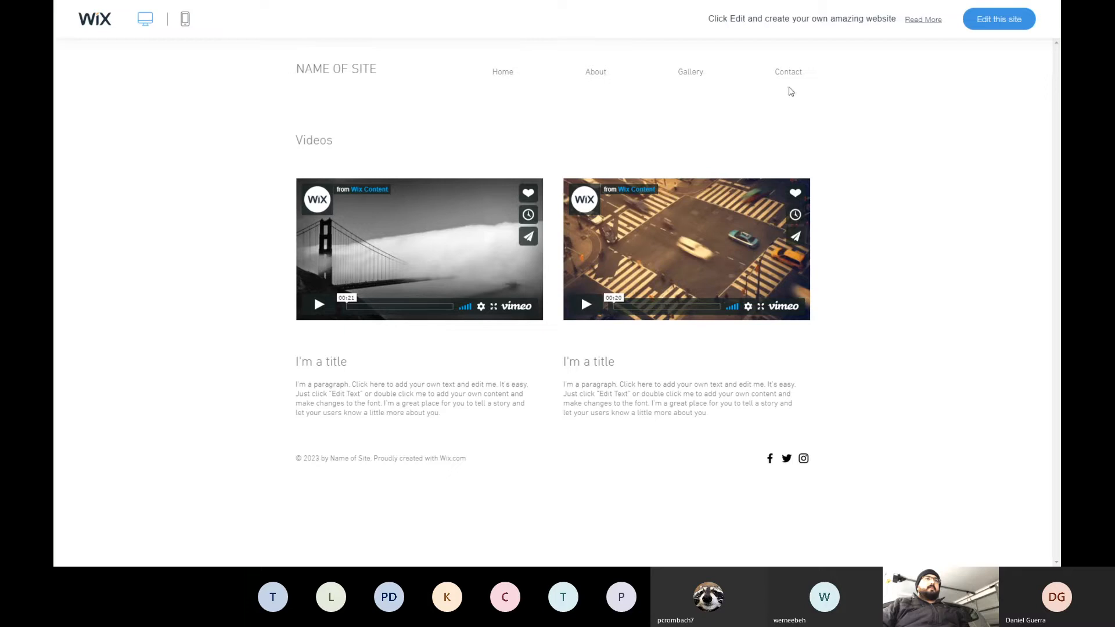
{"action": "left_click", "coordinate": [790, 78]}
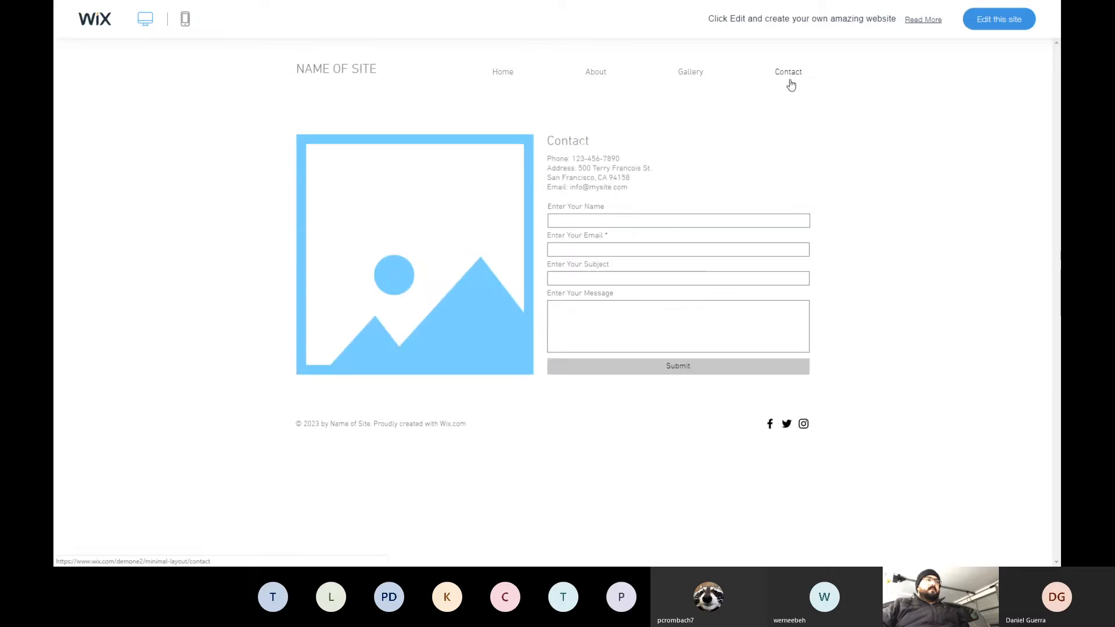
{"action": "left_click", "coordinate": [512, 77]}
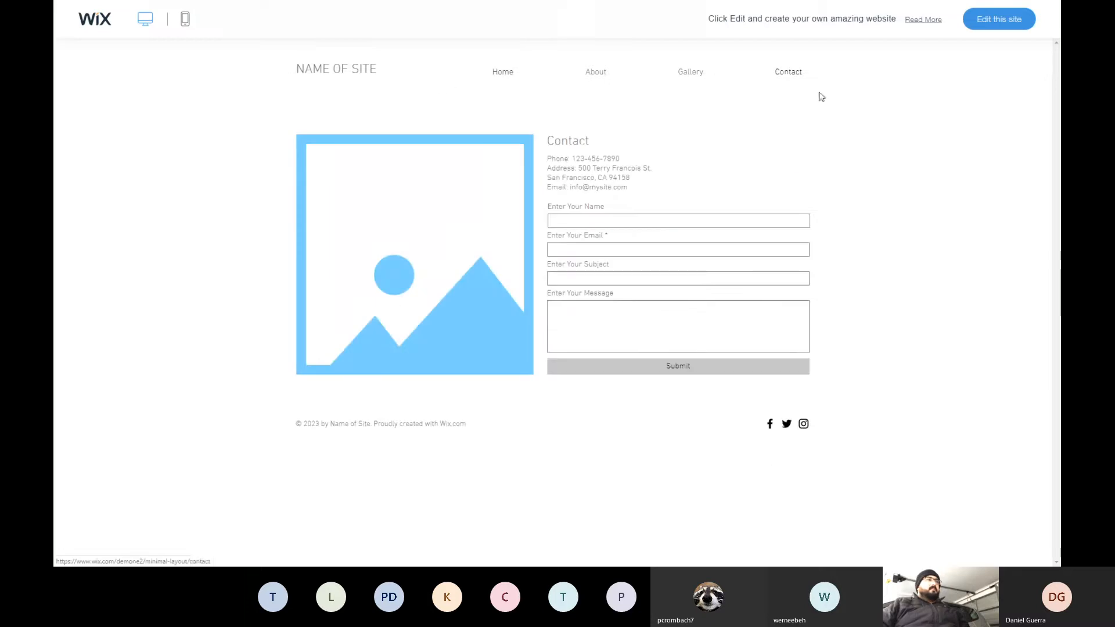
Open the Minimal Layout template for editing and dismiss the getting-started introduction
{"action": "left_click", "coordinate": [1013, 28]}
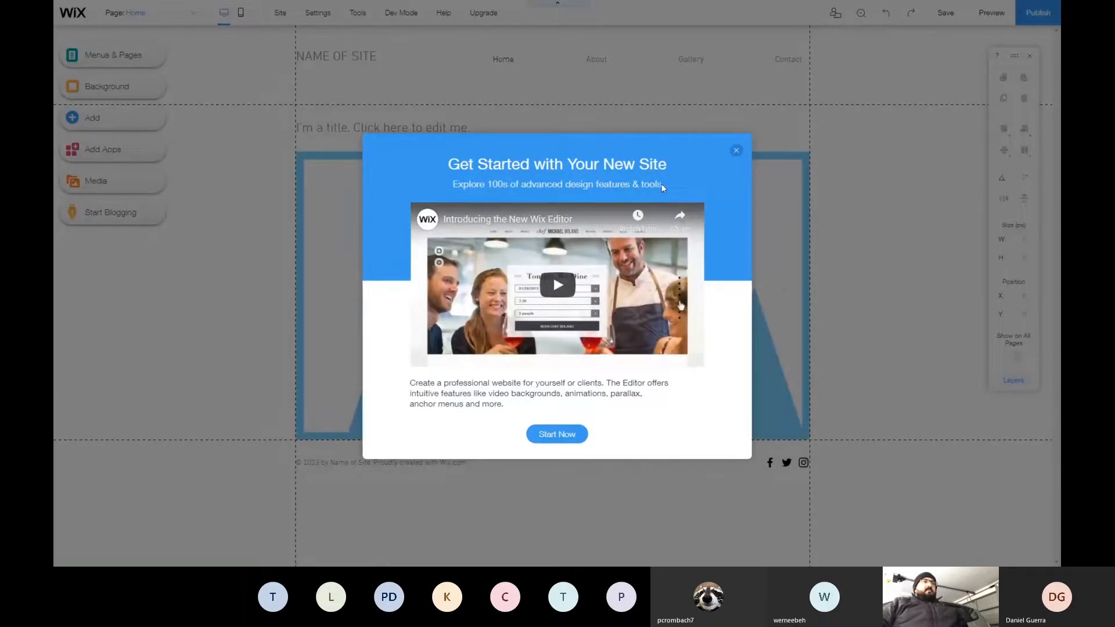
{"action": "left_click", "coordinate": [736, 151]}
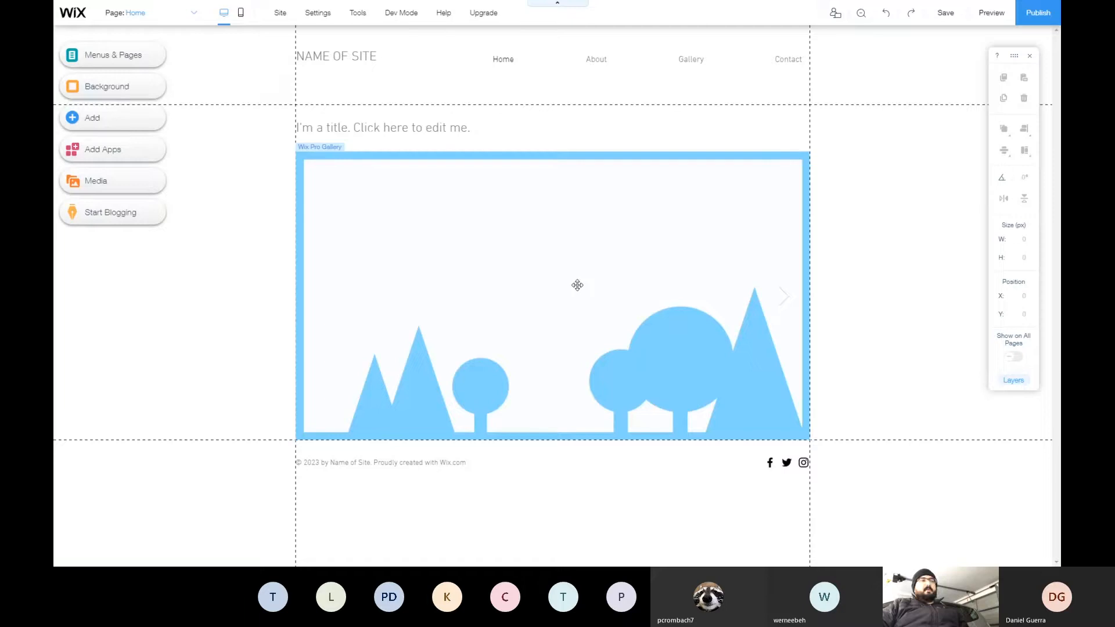
Open the site's page list, examine the About page's settings without changing them, and return to the Home page
{"action": "left_click", "coordinate": [124, 60]}
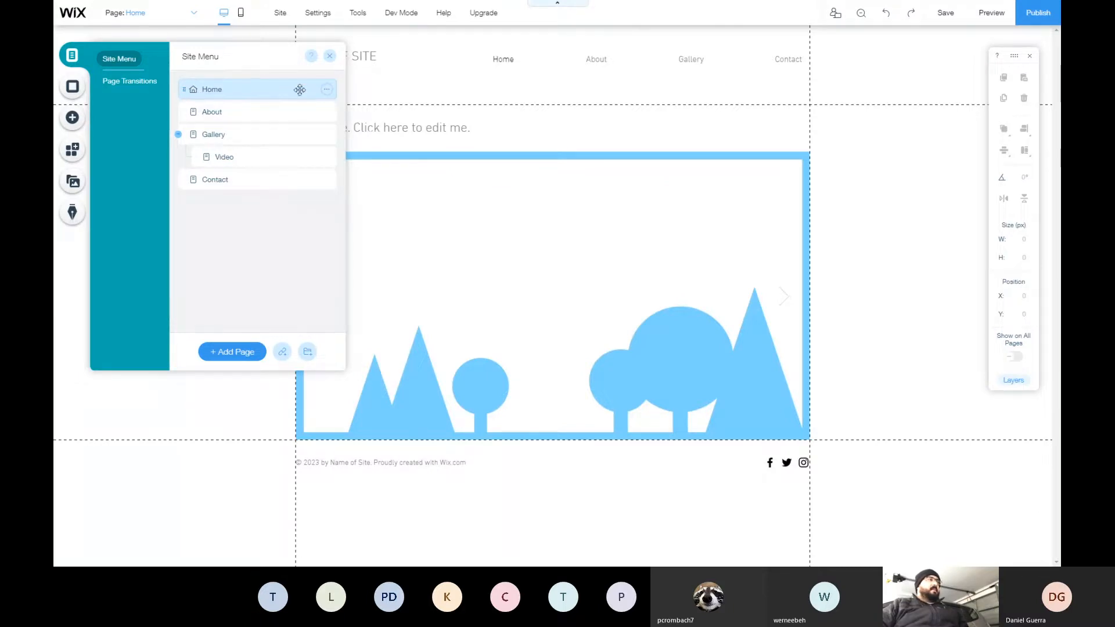
{"action": "left_click", "coordinate": [327, 112]}
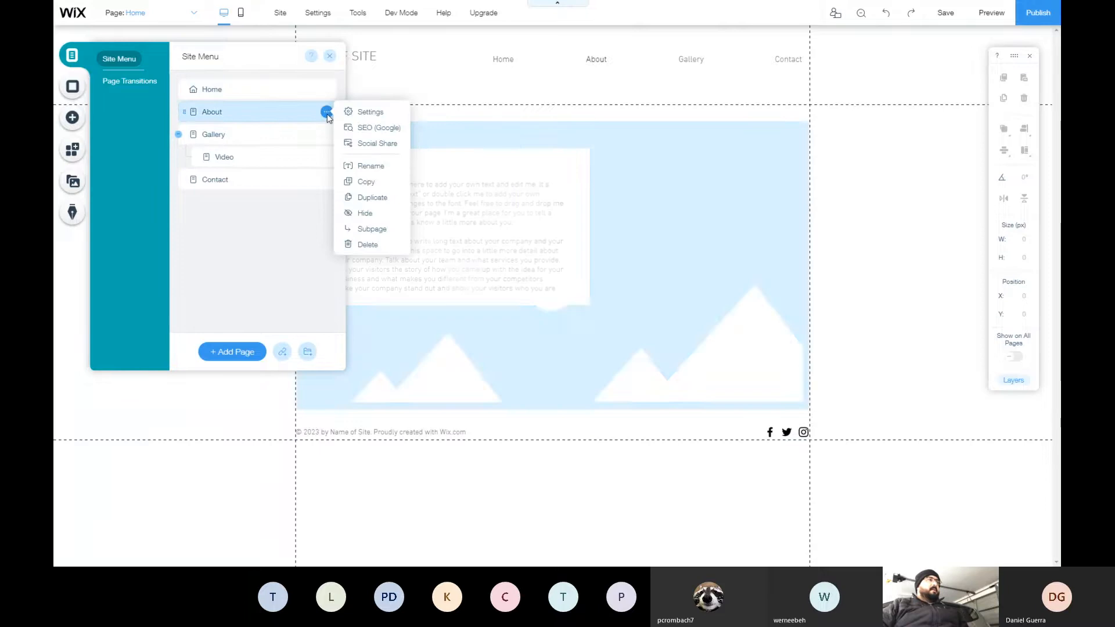
{"action": "left_click", "coordinate": [363, 114]}
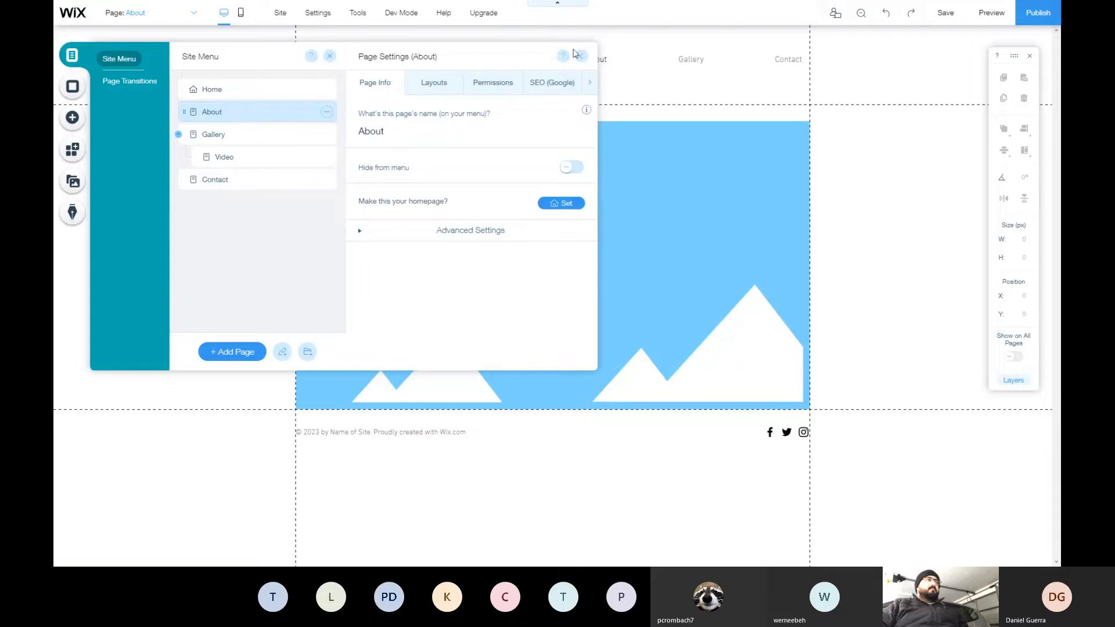
{"action": "left_click", "coordinate": [581, 57]}
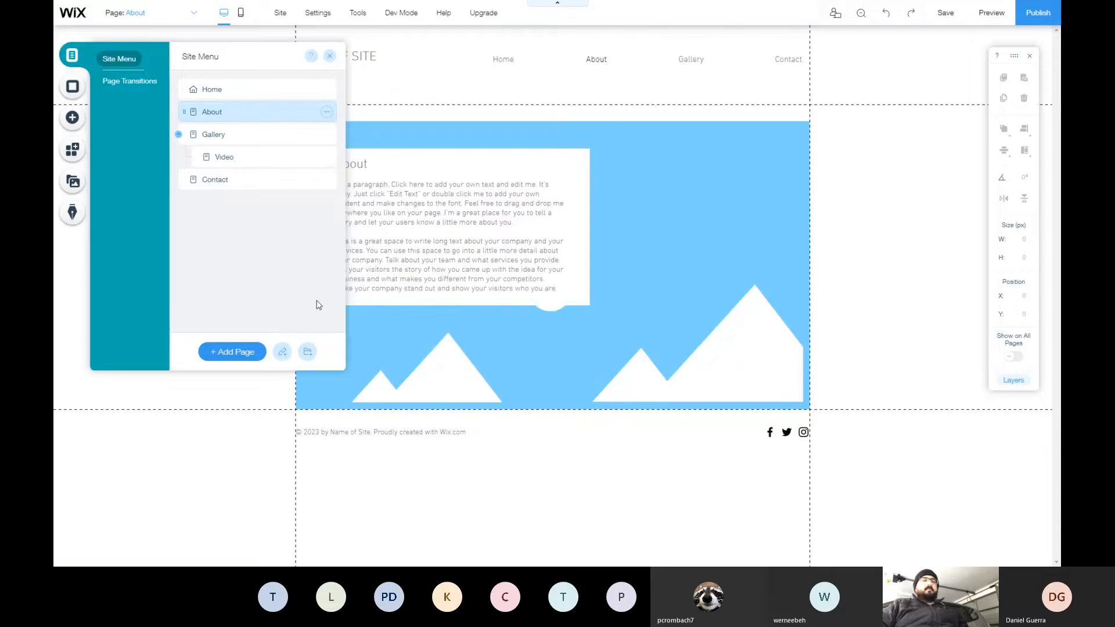
{"action": "left_click", "coordinate": [262, 94]}
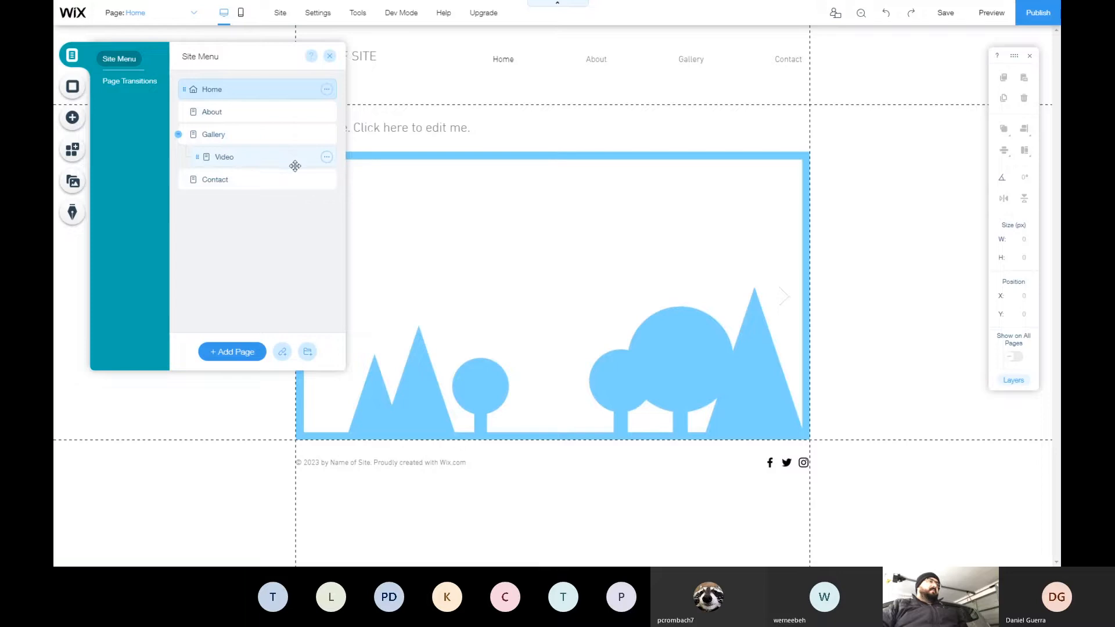
Delete the Video subpage under Gallery from the site menu and confirm the deletion
{"action": "left_click", "coordinate": [327, 156]}
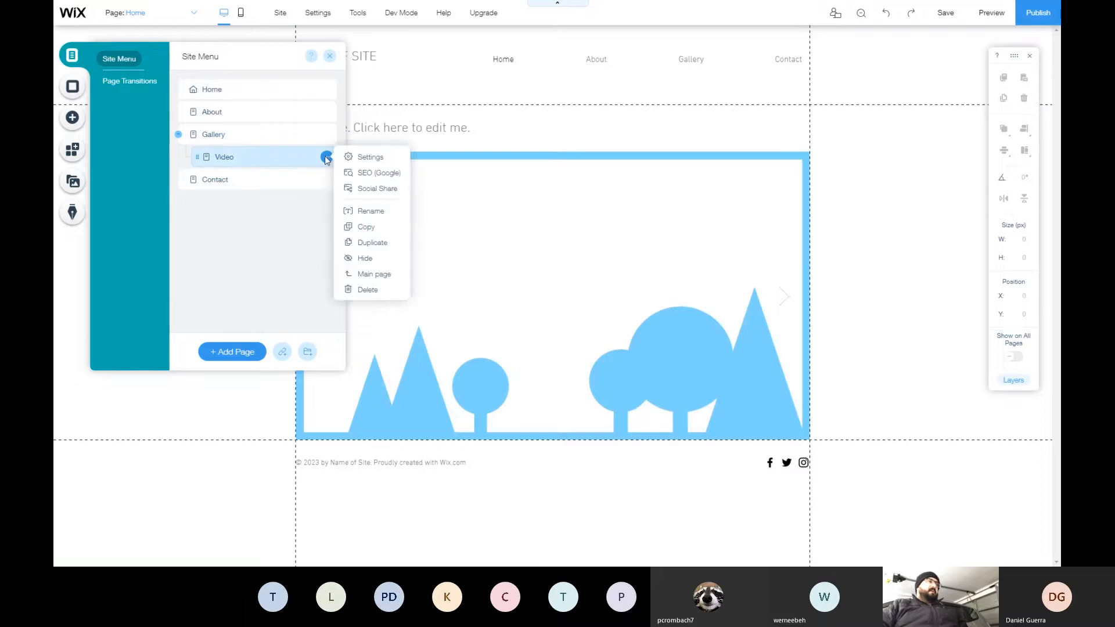
{"action": "left_click", "coordinate": [363, 289]}
{"action": "left_click", "coordinate": [671, 329]}
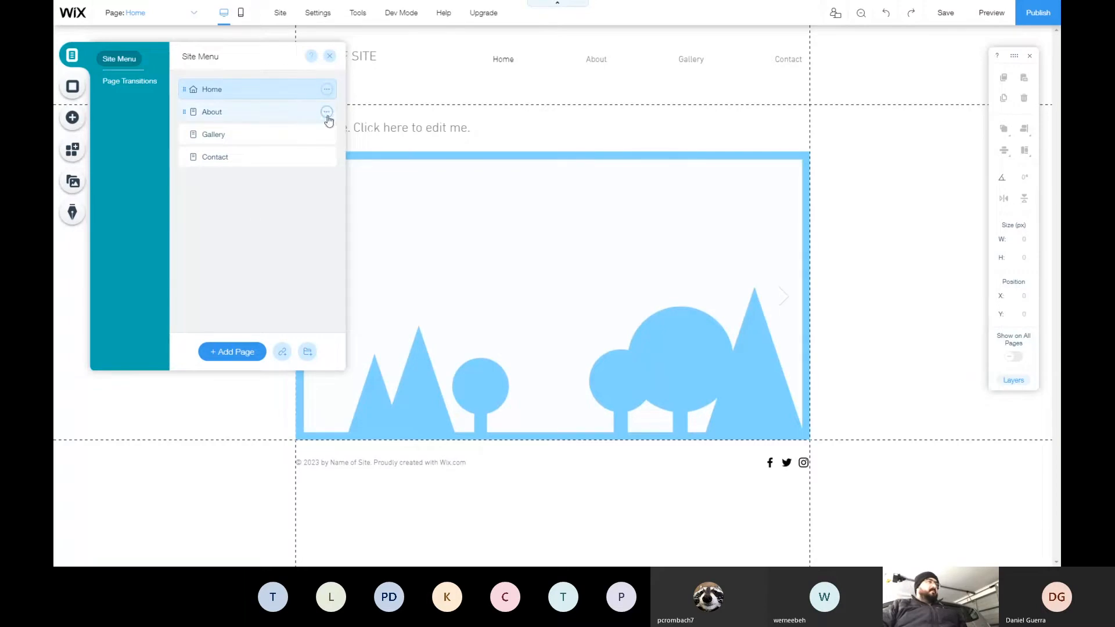
Delete the About page from the site menu and confirm the deletion
{"action": "left_click", "coordinate": [326, 112]}
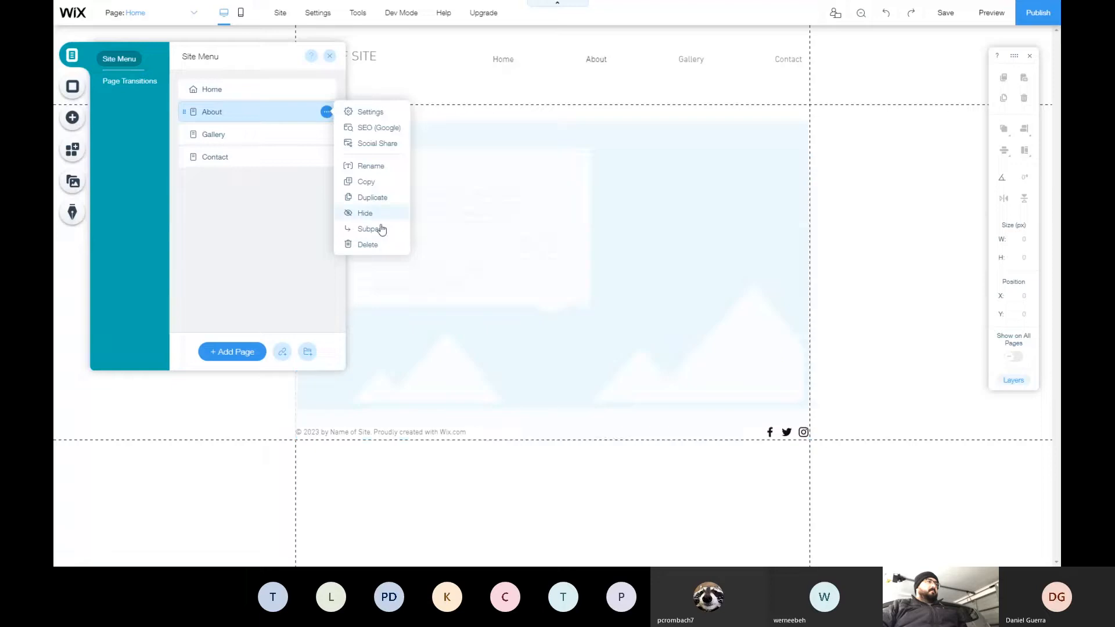
{"action": "left_click", "coordinate": [384, 245]}
{"action": "left_click", "coordinate": [669, 327]}
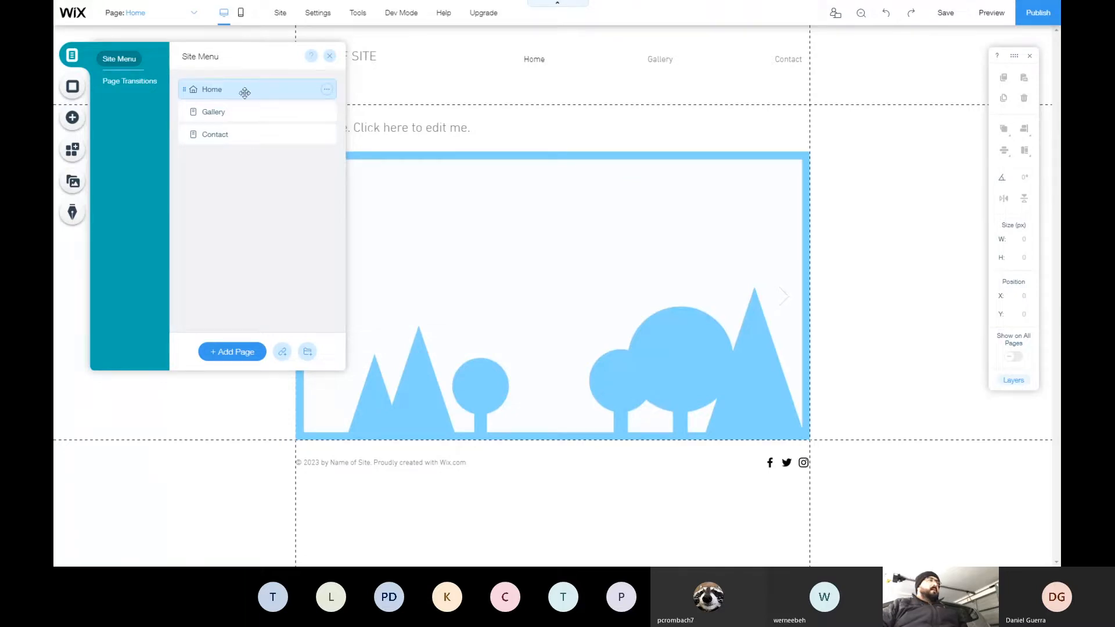
Set the site's page transition to Cross Fade and close the page management options
{"action": "left_click", "coordinate": [123, 87]}
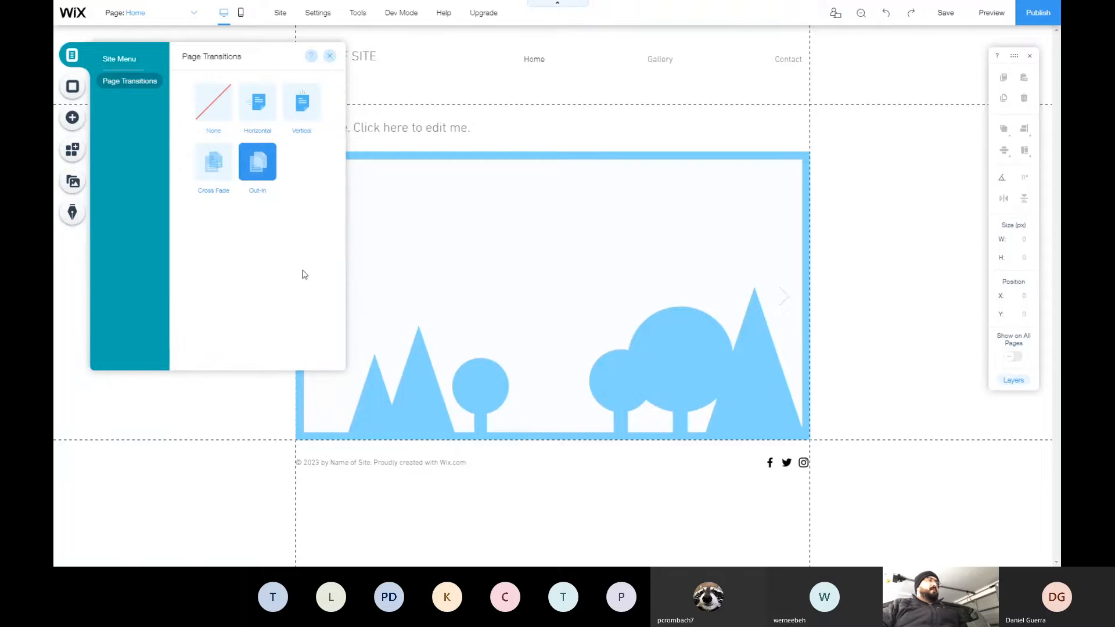
{"action": "left_click", "coordinate": [225, 174]}
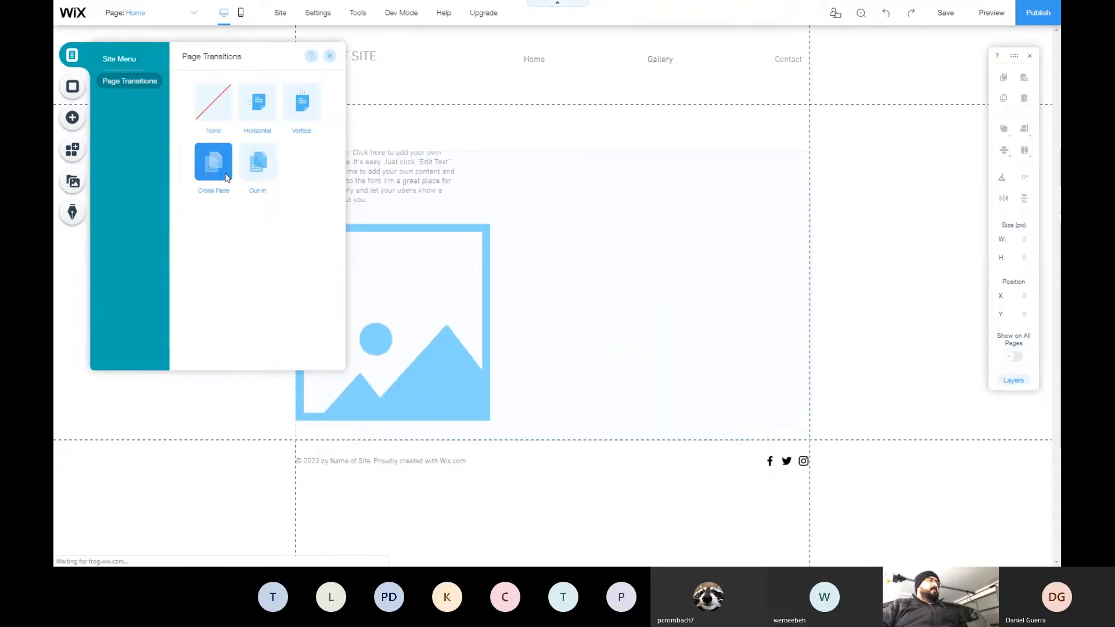
{"action": "left_click", "coordinate": [119, 65]}
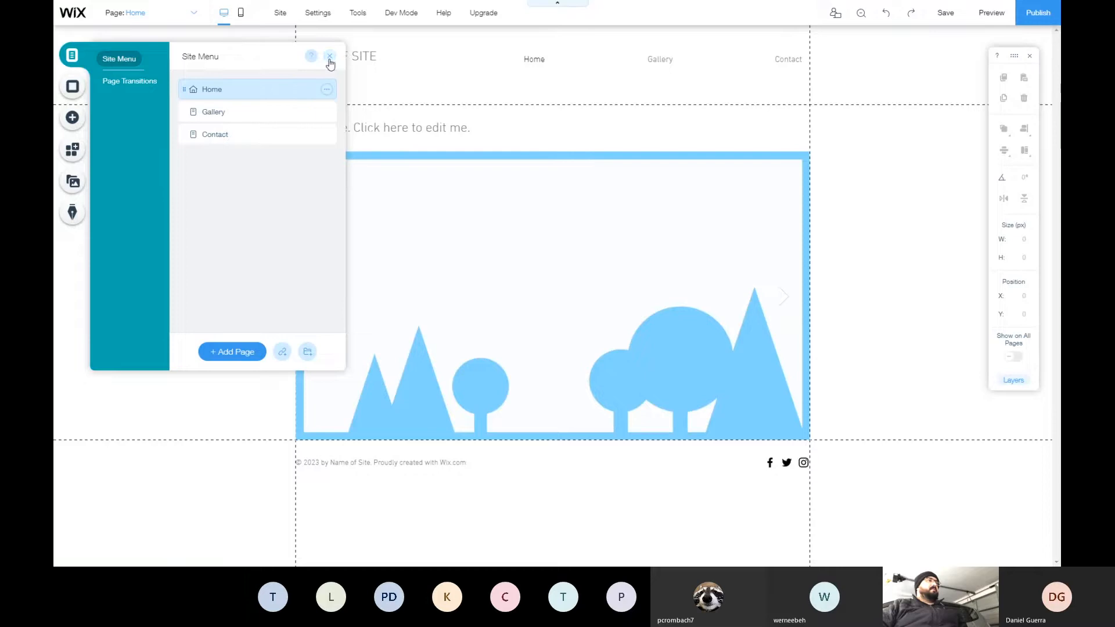
{"action": "left_click", "coordinate": [330, 56]}
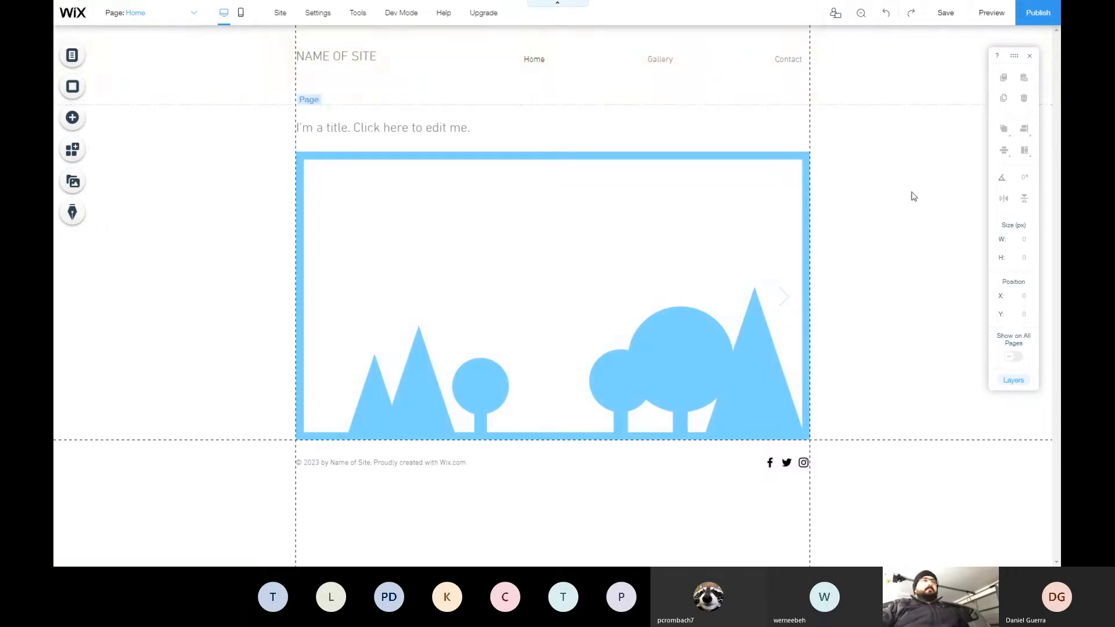
Select the header's horizontal menu, view the pages it manages, and open its layout options
{"action": "left_click", "coordinate": [721, 63]}
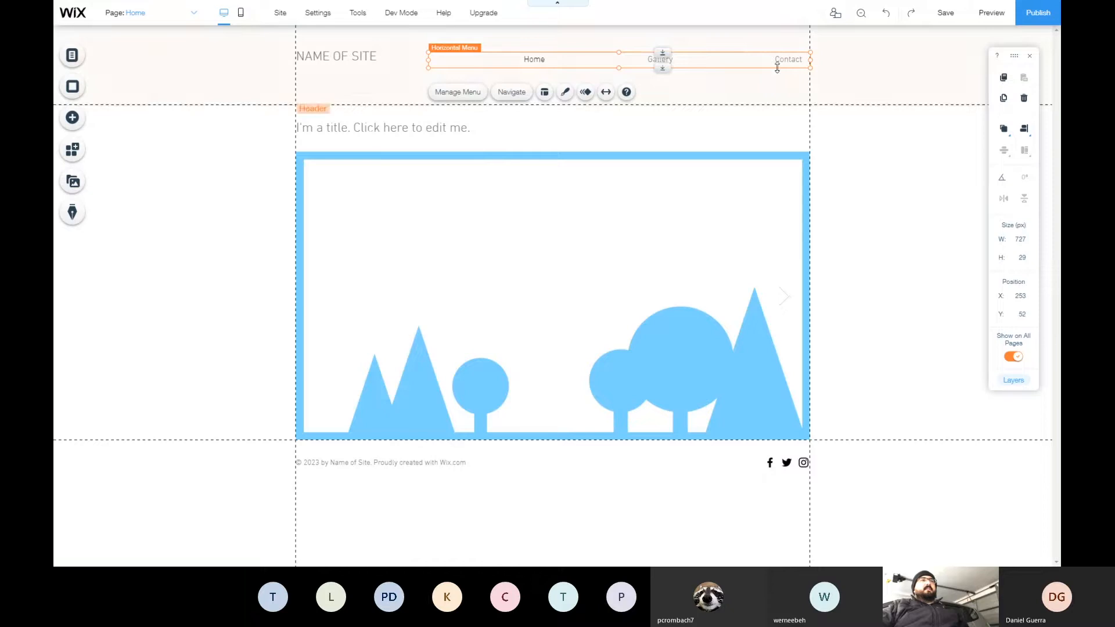
{"action": "left_click", "coordinate": [463, 96]}
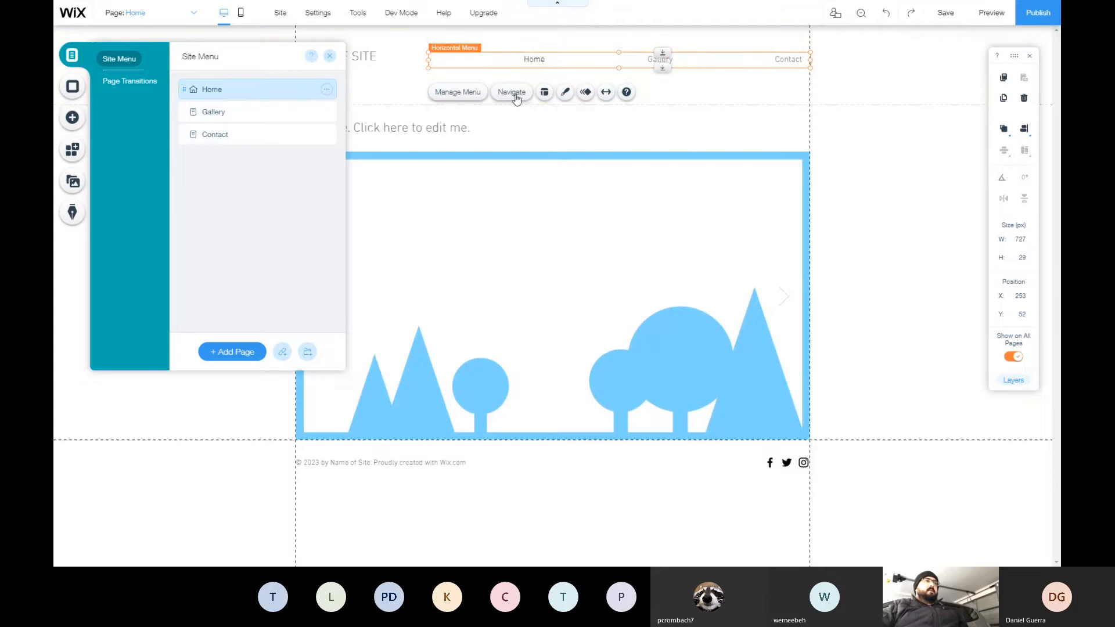
{"action": "left_click", "coordinate": [545, 93]}
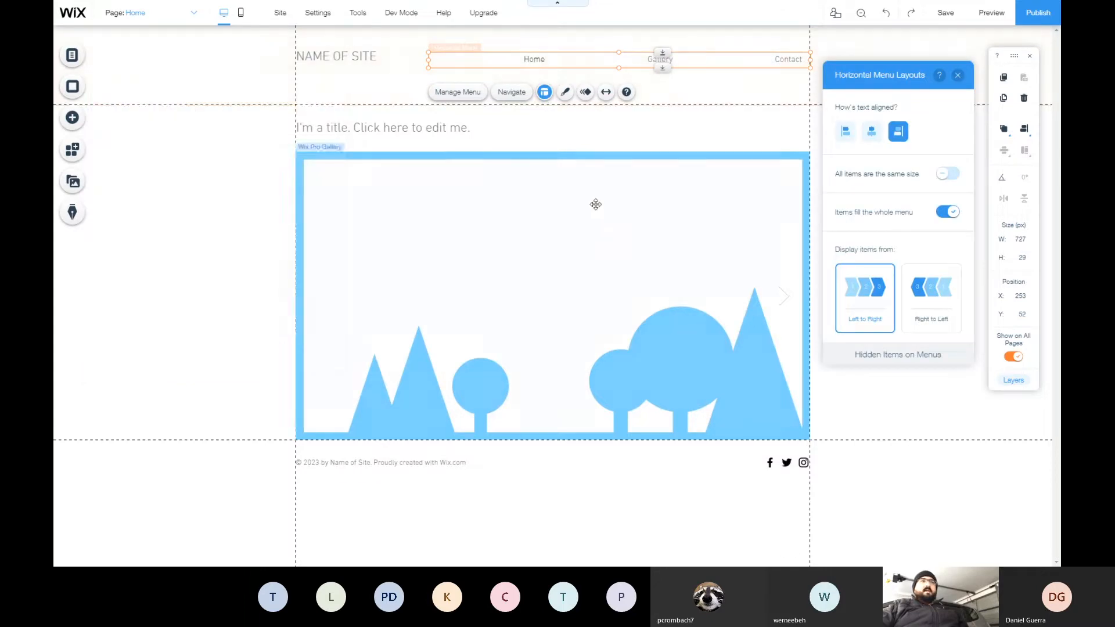
Centre the header menu's text, narrow the menu to about 454 px wide and make all its items the same size
{"action": "left_click", "coordinate": [873, 133]}
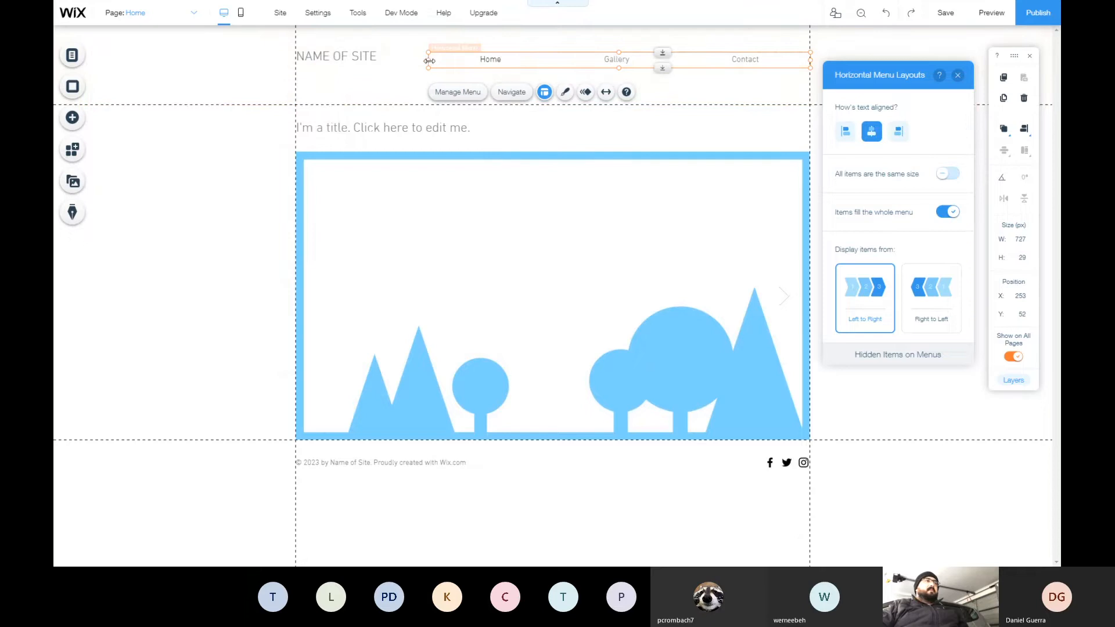
{"action": "left_click_drag", "start_coordinate": [449, 63], "coordinate": [572, 78]}
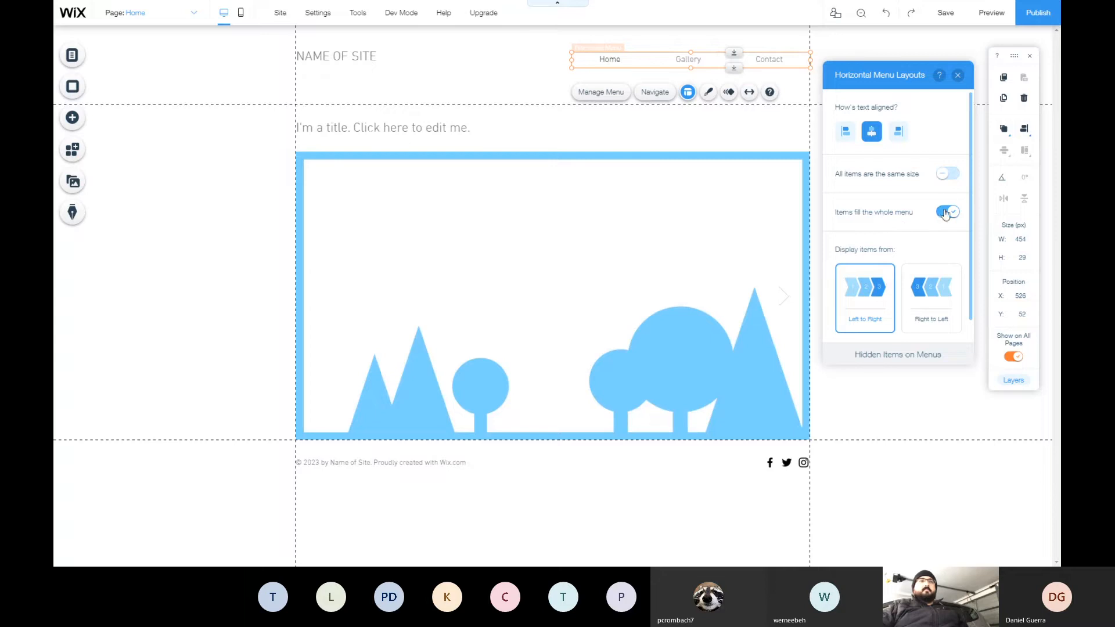
{"action": "left_click", "coordinate": [949, 175]}
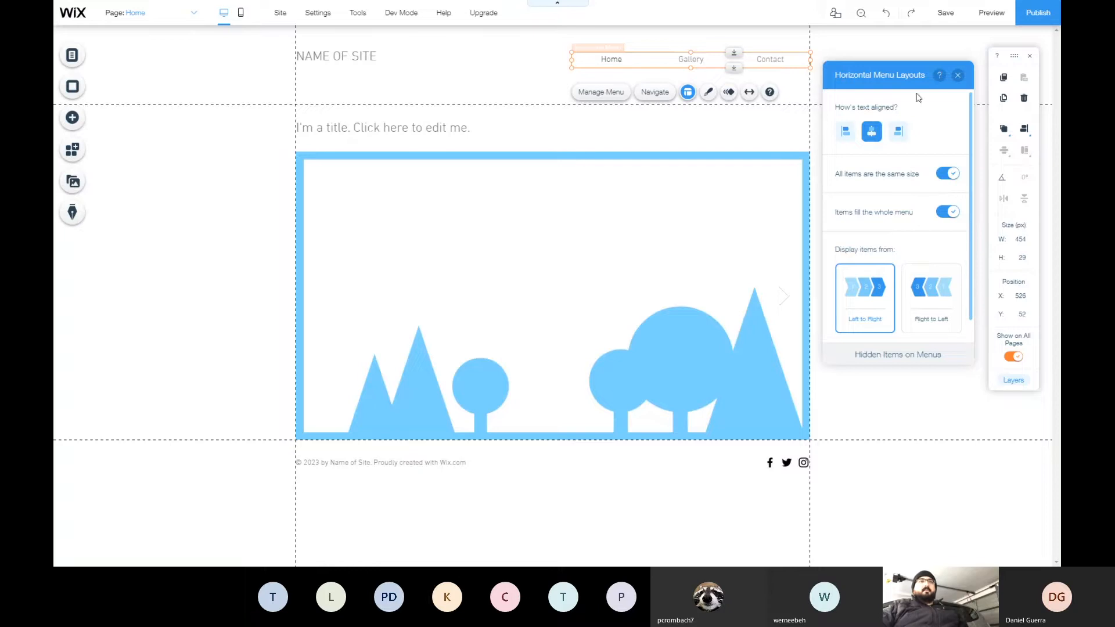
{"action": "left_click", "coordinate": [957, 75]}
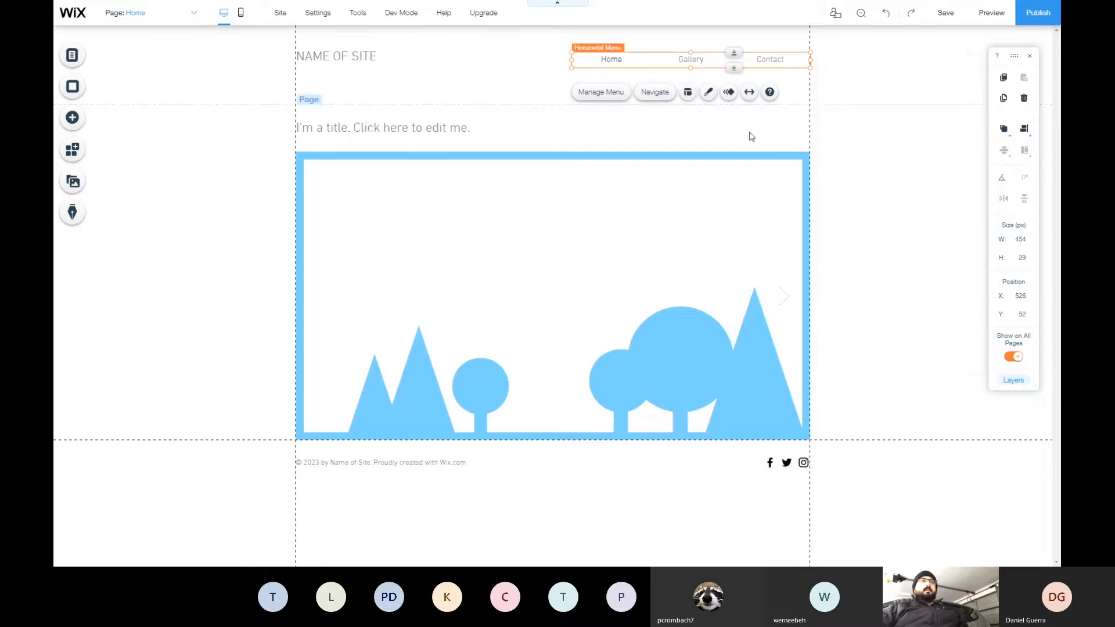
Apply the preset design with a black current item on a light grey bar to the header menu
{"action": "left_click", "coordinate": [710, 92]}
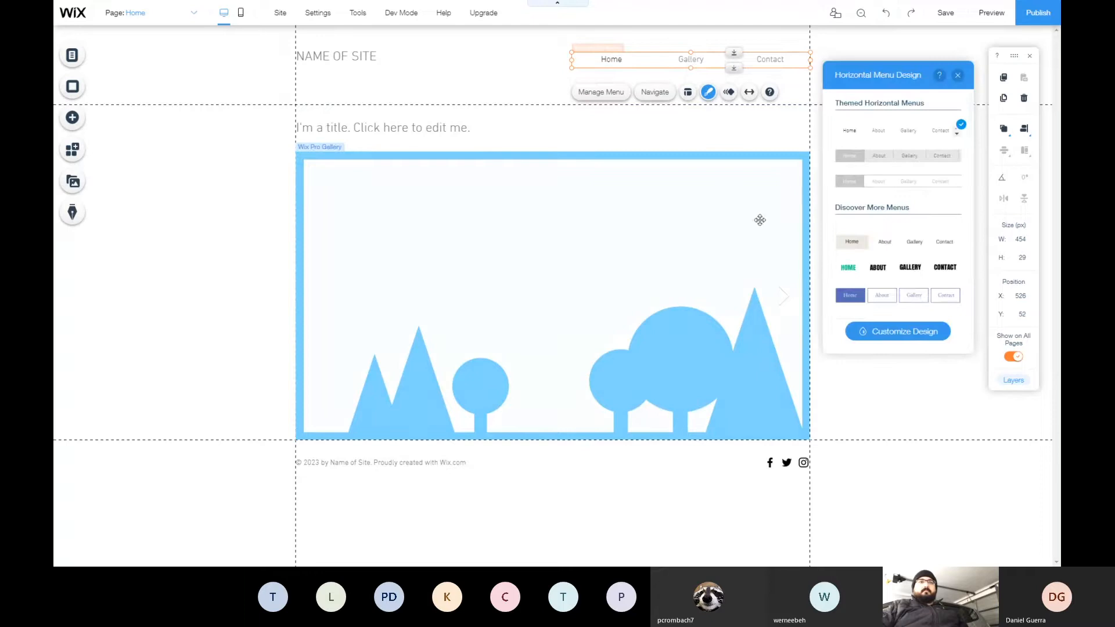
{"action": "scroll", "coordinate": [916, 199], "scroll_direction": "down", "scroll_amount": 10}
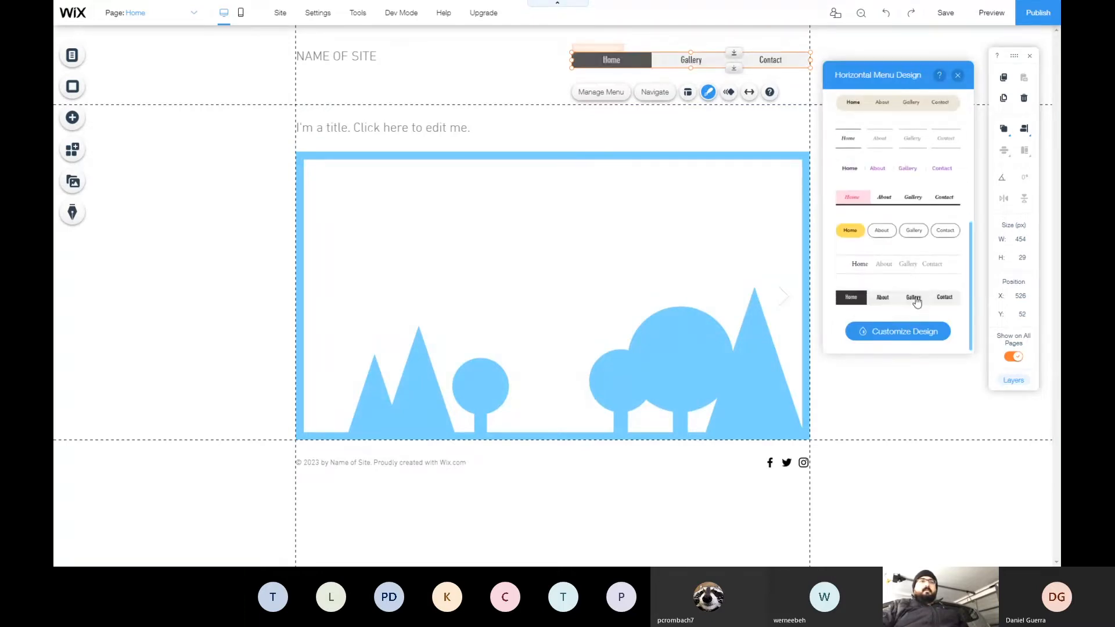
{"action": "left_click", "coordinate": [915, 299]}
{"action": "scroll", "coordinate": [912, 286], "scroll_direction": "up", "scroll_amount": 1}
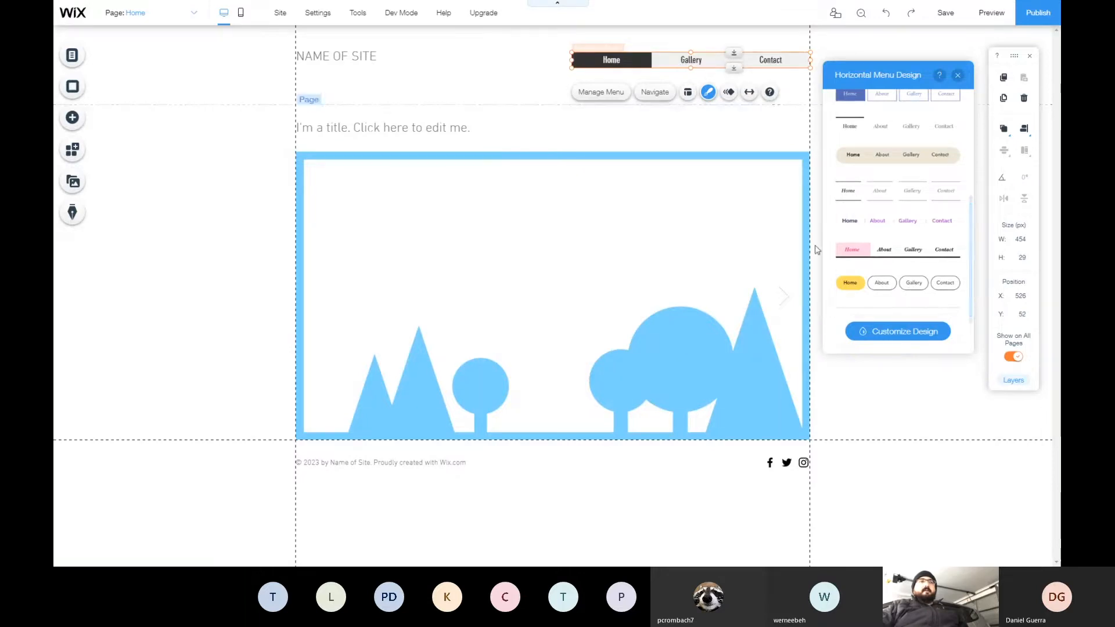
{"action": "scroll", "coordinate": [883, 286], "scroll_direction": "down", "scroll_amount": 1}
{"action": "scroll", "coordinate": [891, 297], "scroll_direction": "down", "scroll_amount": 3}
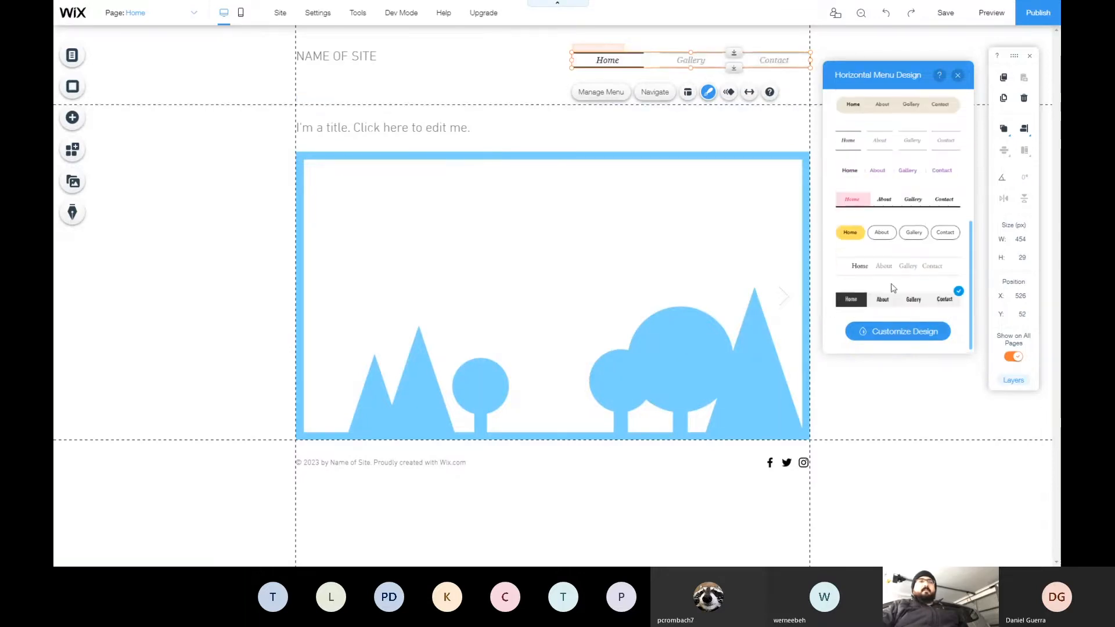
Customise the header menu with the glossy gradient button style and review its regular, hover and clicked fill settings
{"action": "left_click", "coordinate": [897, 329]}
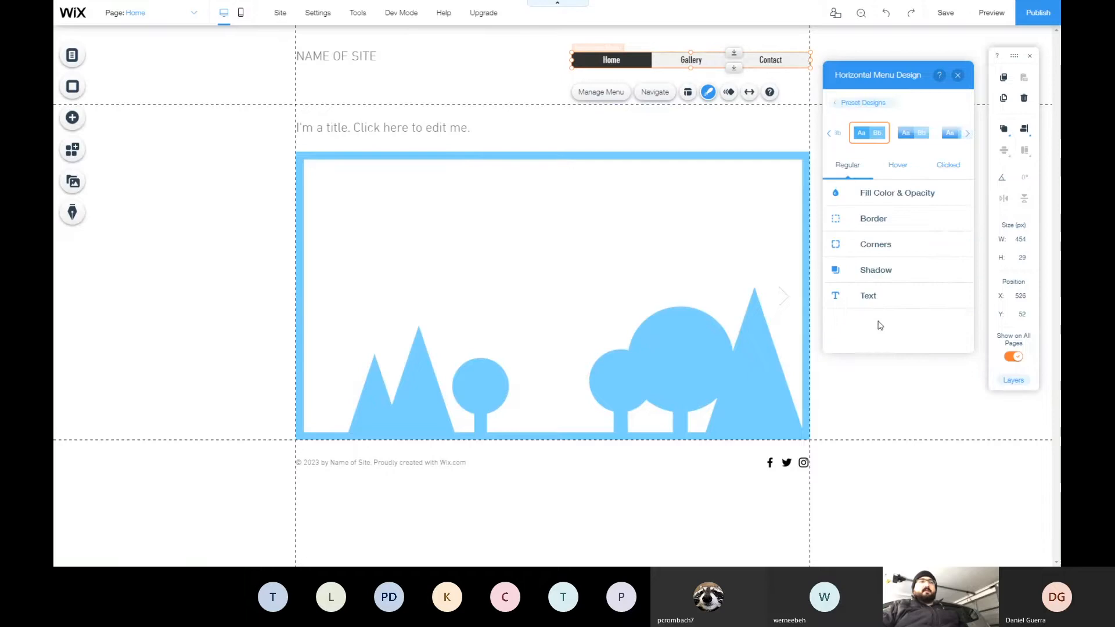
{"action": "left_click", "coordinate": [866, 192]}
{"action": "left_click", "coordinate": [915, 135]}
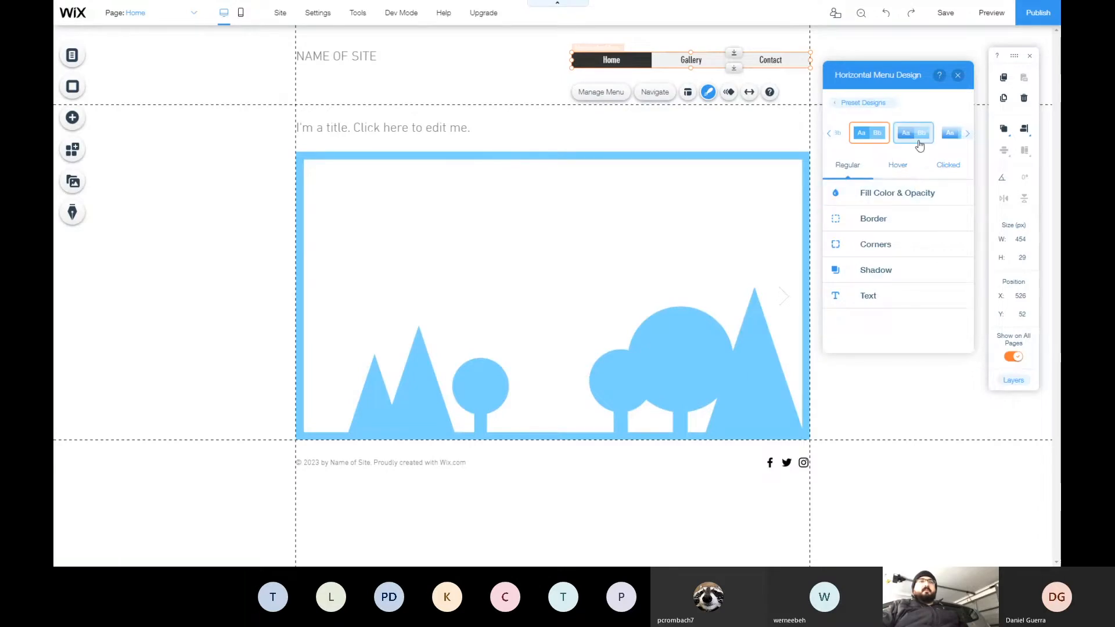
{"action": "left_click", "coordinate": [943, 134]}
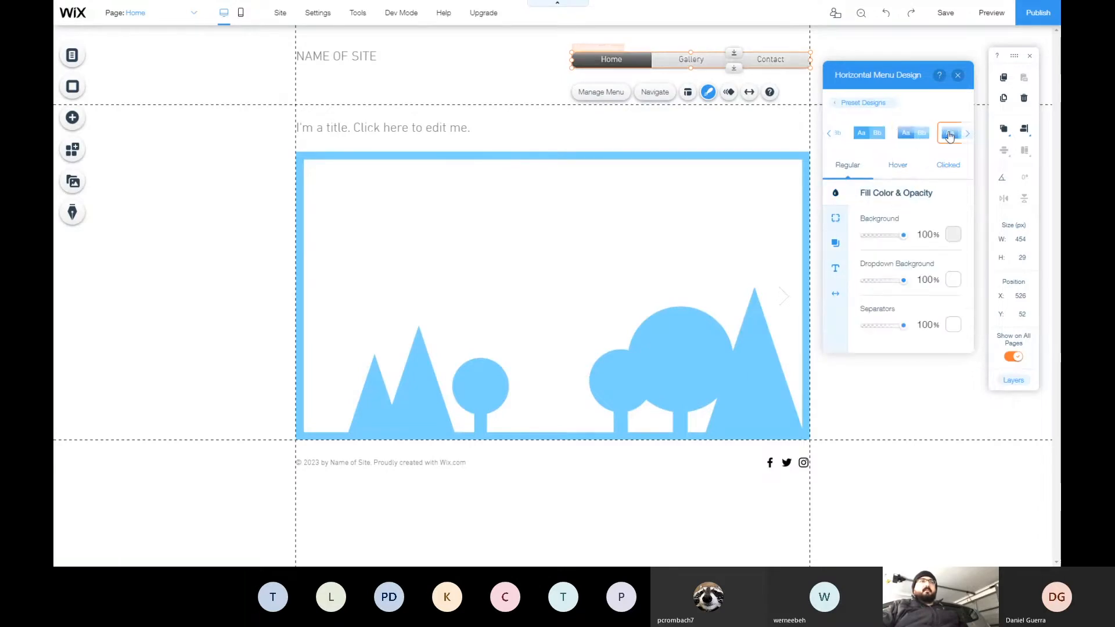
{"action": "left_click", "coordinate": [889, 174]}
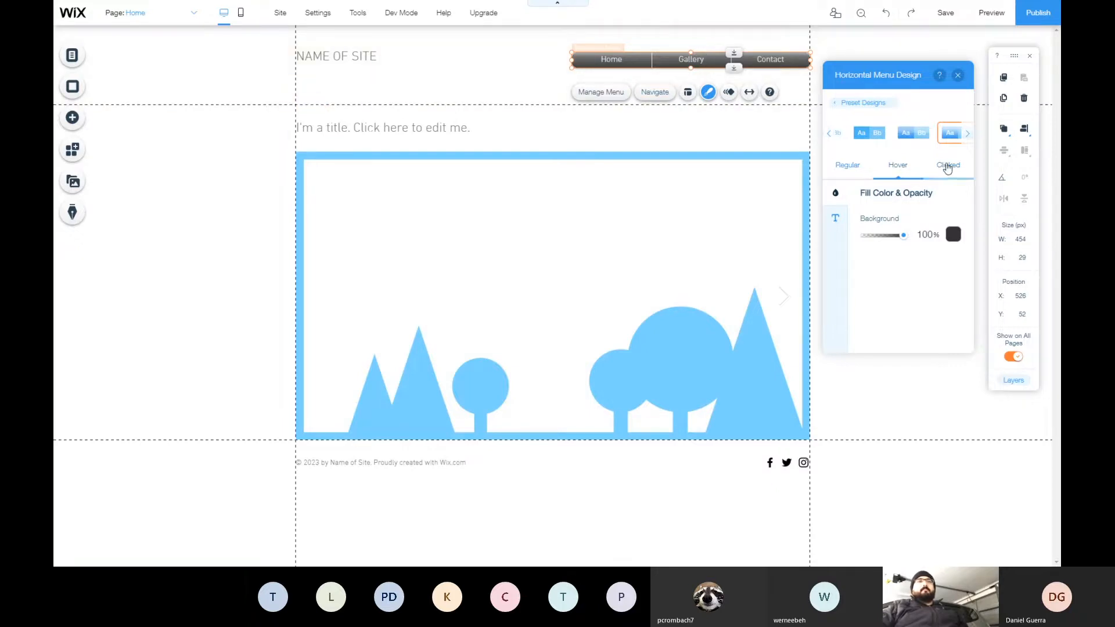
{"action": "left_click", "coordinate": [947, 166]}
{"action": "left_click", "coordinate": [846, 166]}
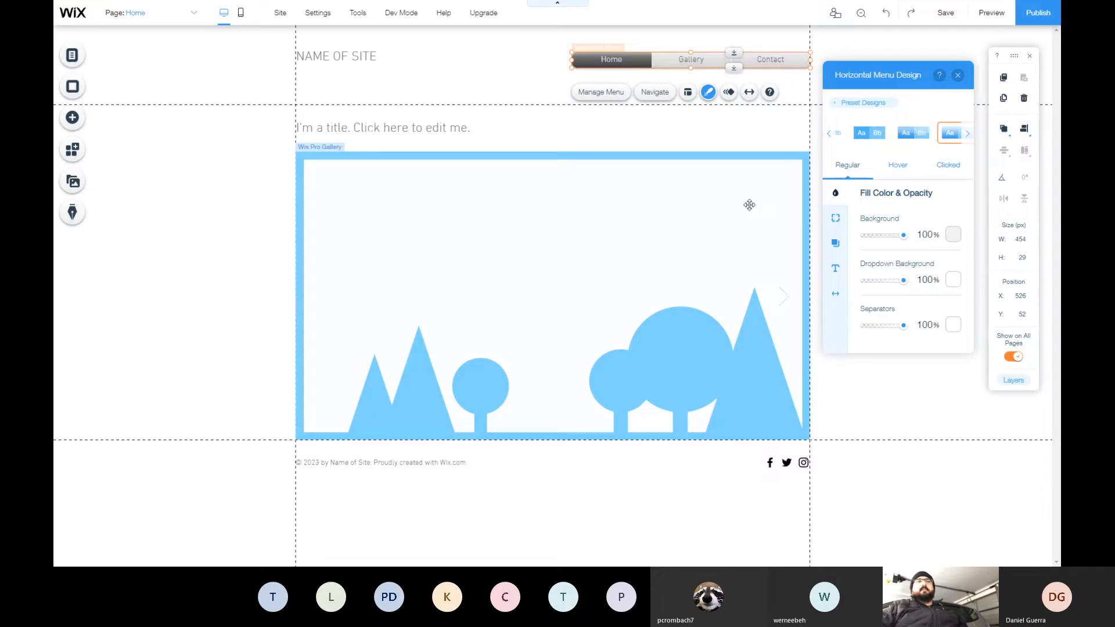
{"action": "left_click", "coordinate": [957, 76]}
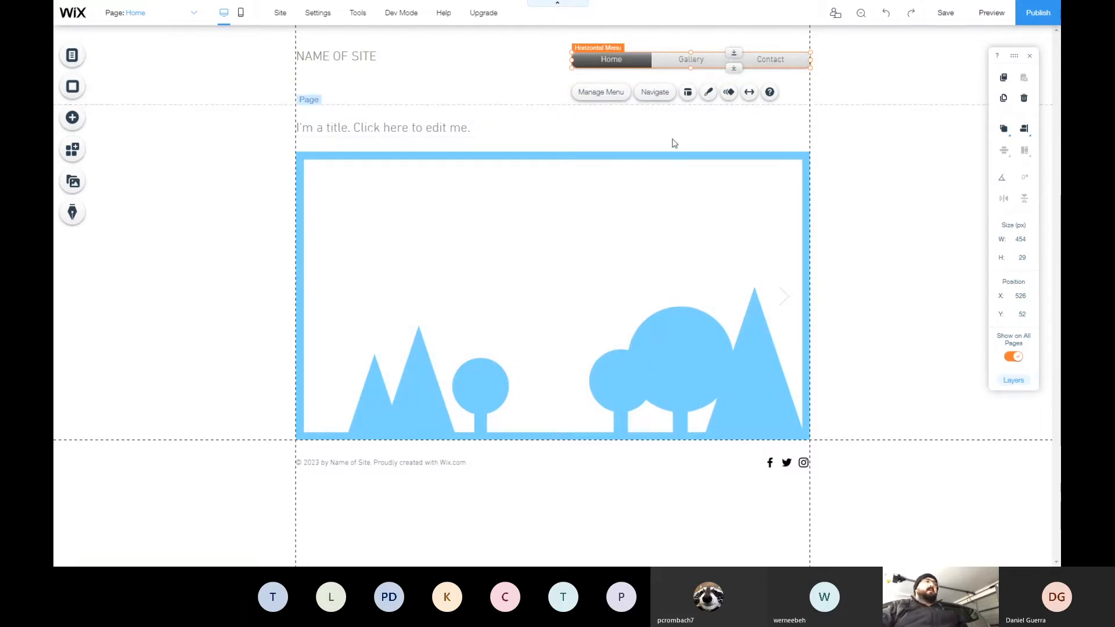
Delete the site name text from the header and the placeholder title above the gallery
{"action": "left_click", "coordinate": [342, 54]}
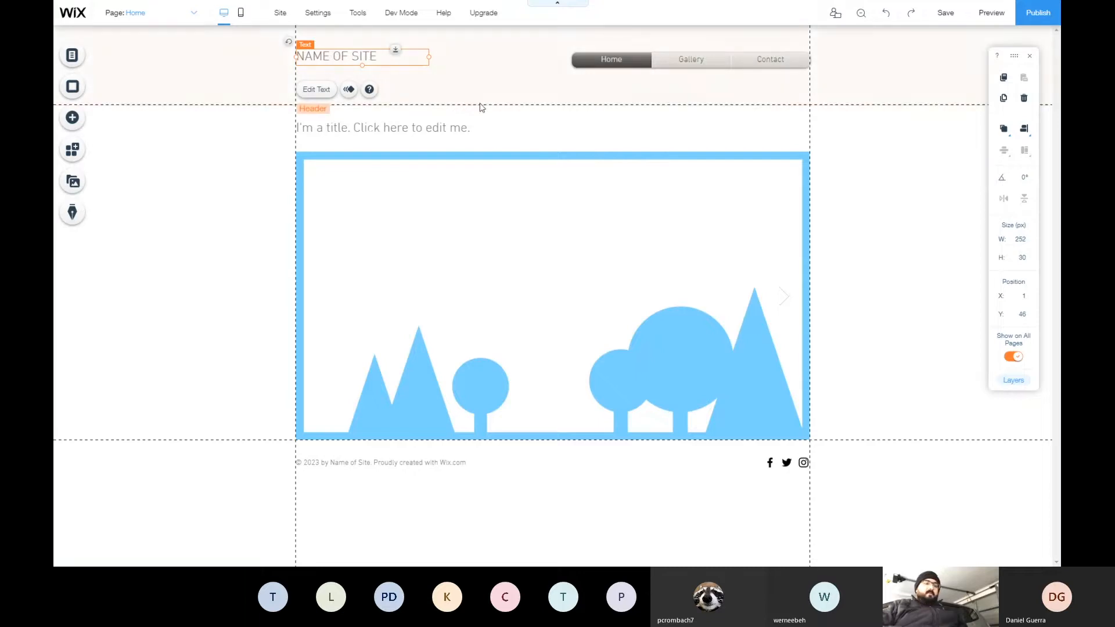
{"action": "key", "text": "Delete"}
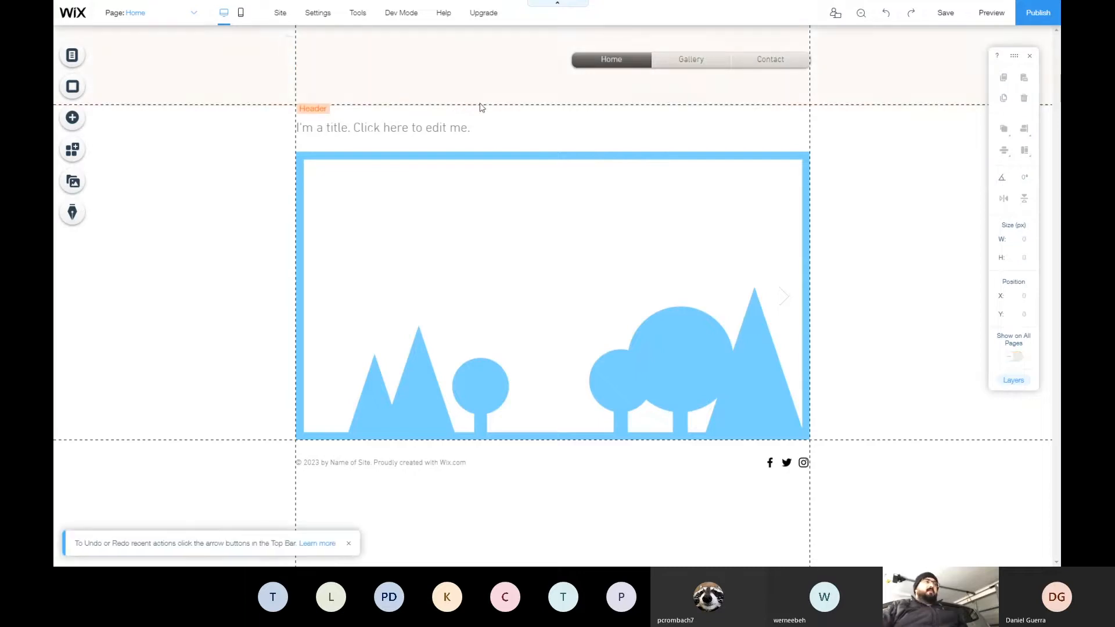
{"action": "left_click", "coordinate": [450, 129]}
{"action": "key", "text": "Delete"}
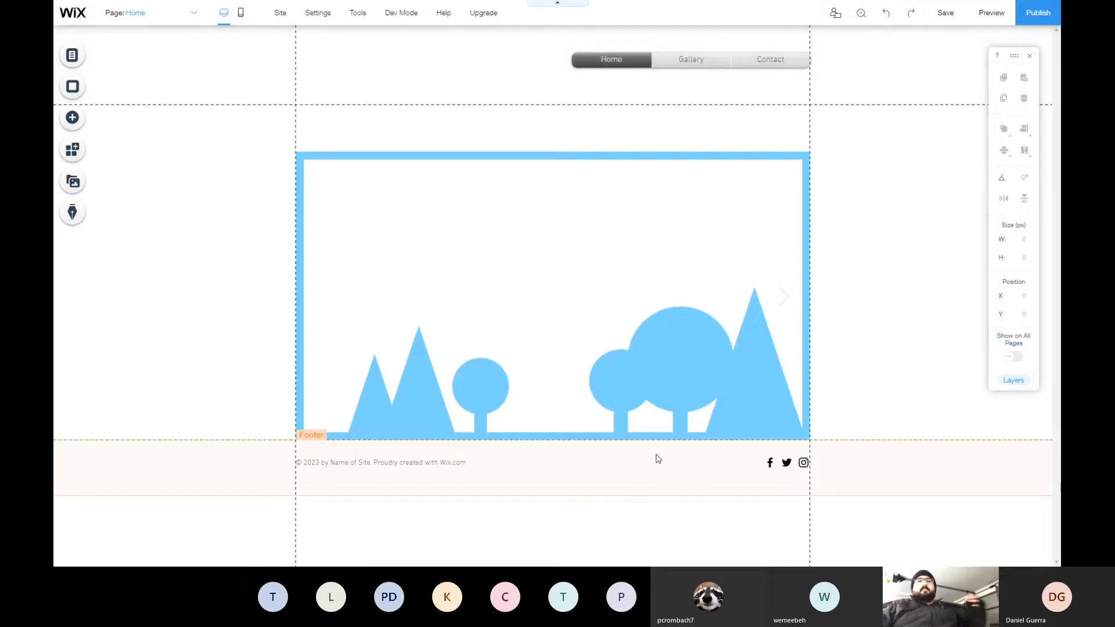
Start adding an own image to the site and open the file selection for uploading it from the computer
{"action": "left_click", "coordinate": [463, 80]}
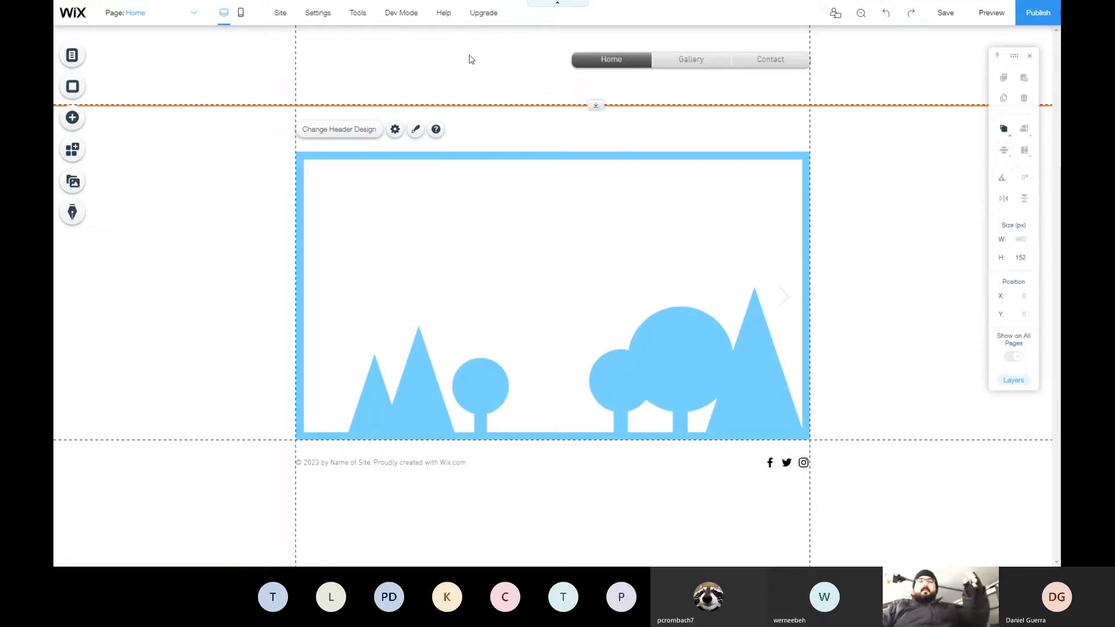
{"action": "left_click", "coordinate": [73, 118]}
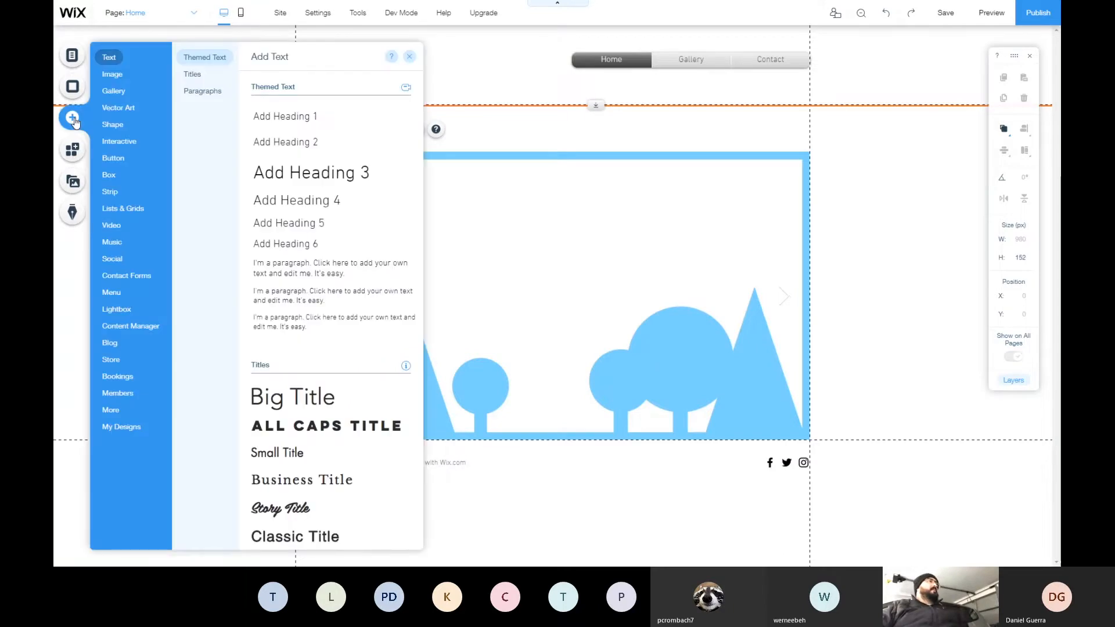
{"action": "left_click", "coordinate": [117, 74]}
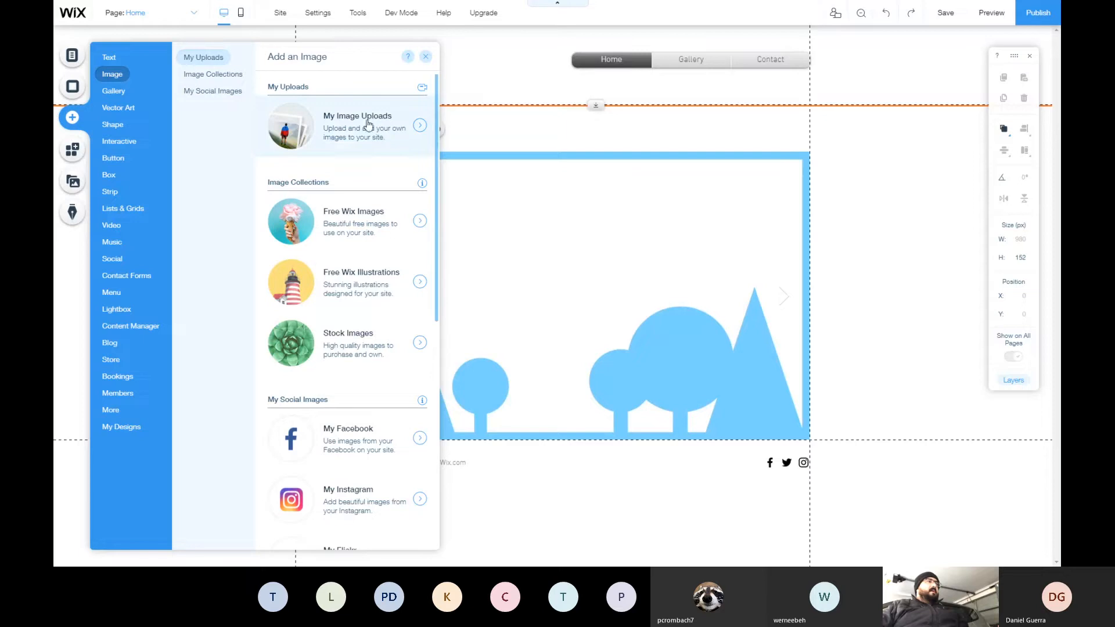
{"action": "left_click", "coordinate": [421, 126]}
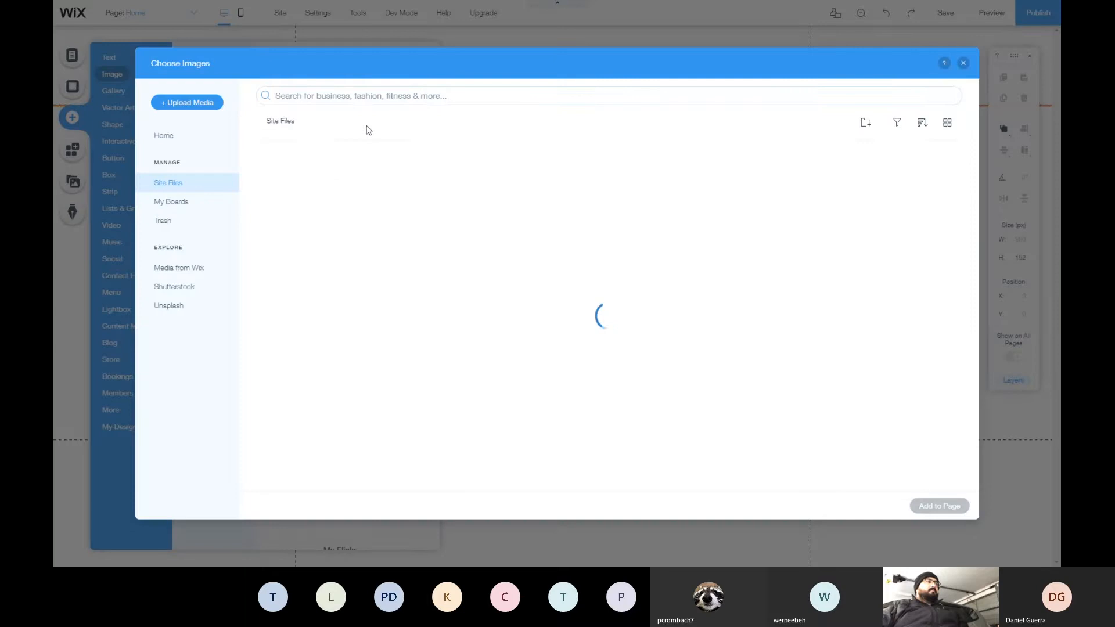
{"action": "left_click", "coordinate": [198, 108]}
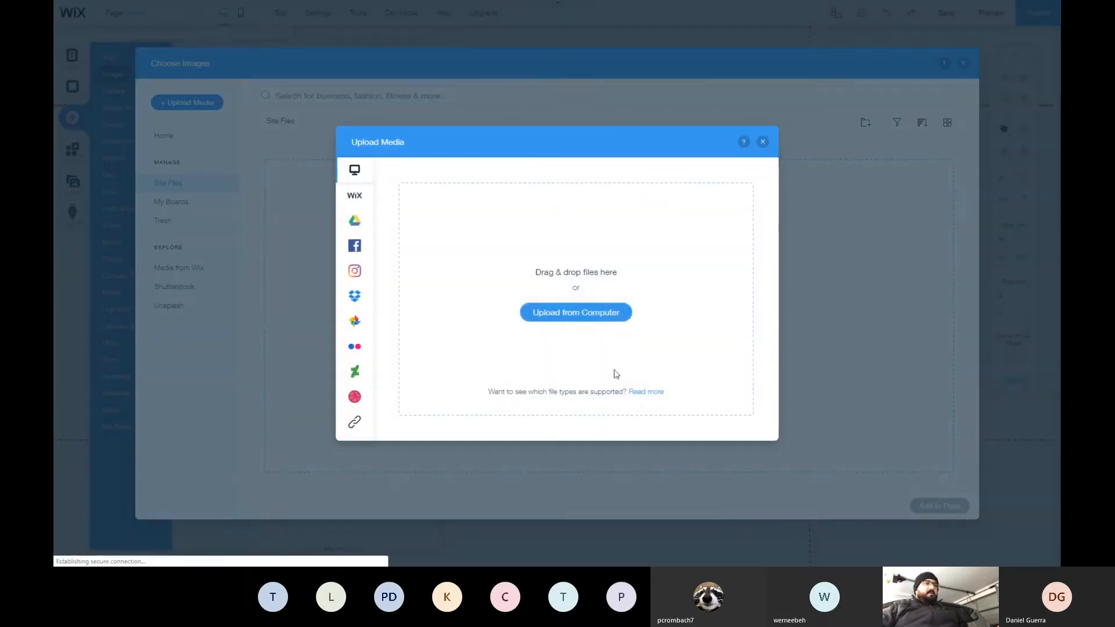
{"action": "left_click", "coordinate": [574, 314]}
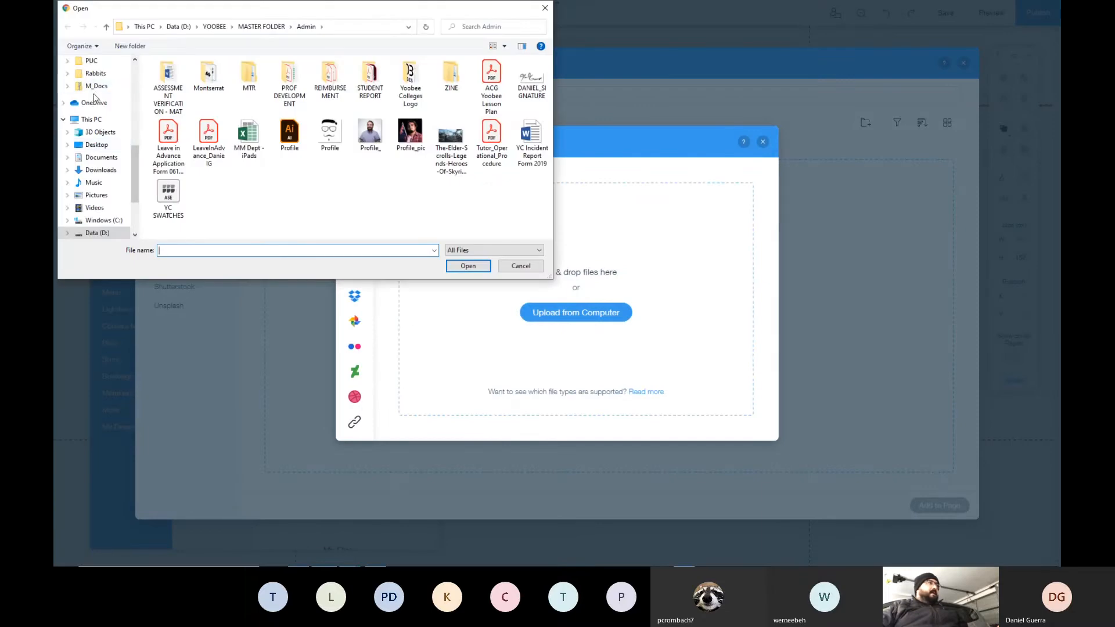
Upload logo_v01.png from the Memorial Park Website folder on the Desktop and add it to the page
{"action": "left_click", "coordinate": [96, 145]}
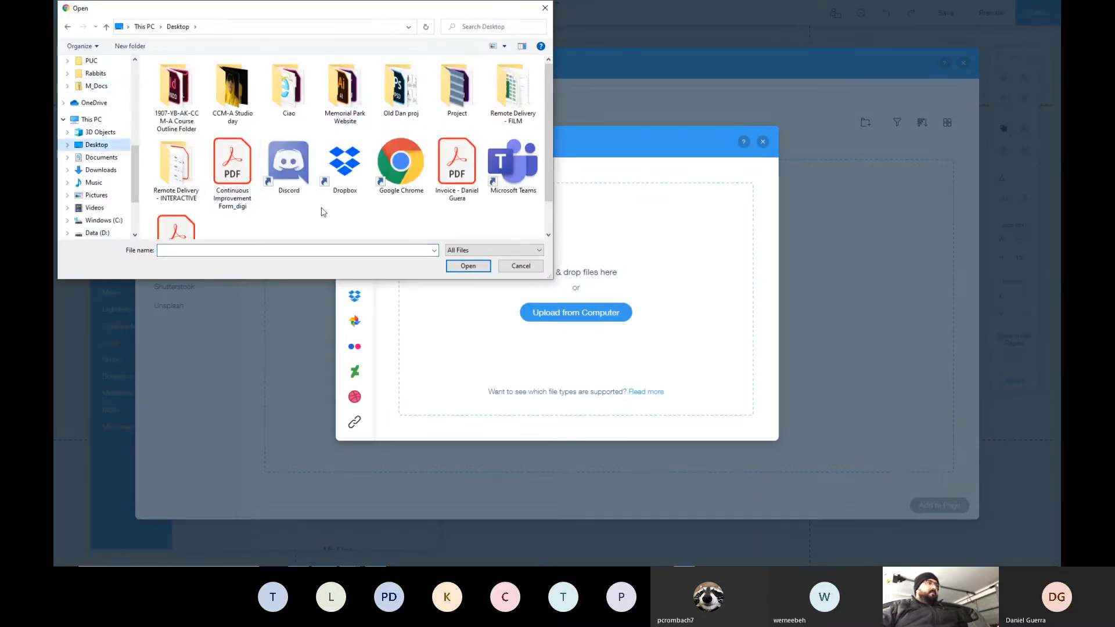
{"action": "scroll", "coordinate": [321, 212], "scroll_direction": "down", "scroll_amount": 1}
{"action": "scroll", "coordinate": [322, 212], "scroll_direction": "up", "scroll_amount": 1}
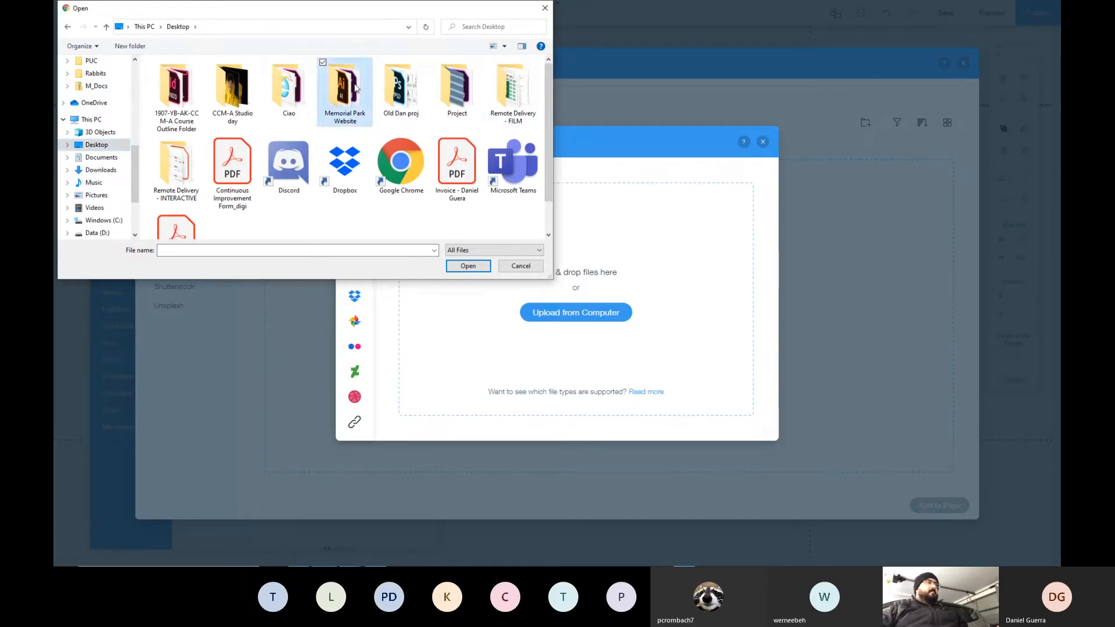
{"action": "double_click", "coordinate": [344, 95]}
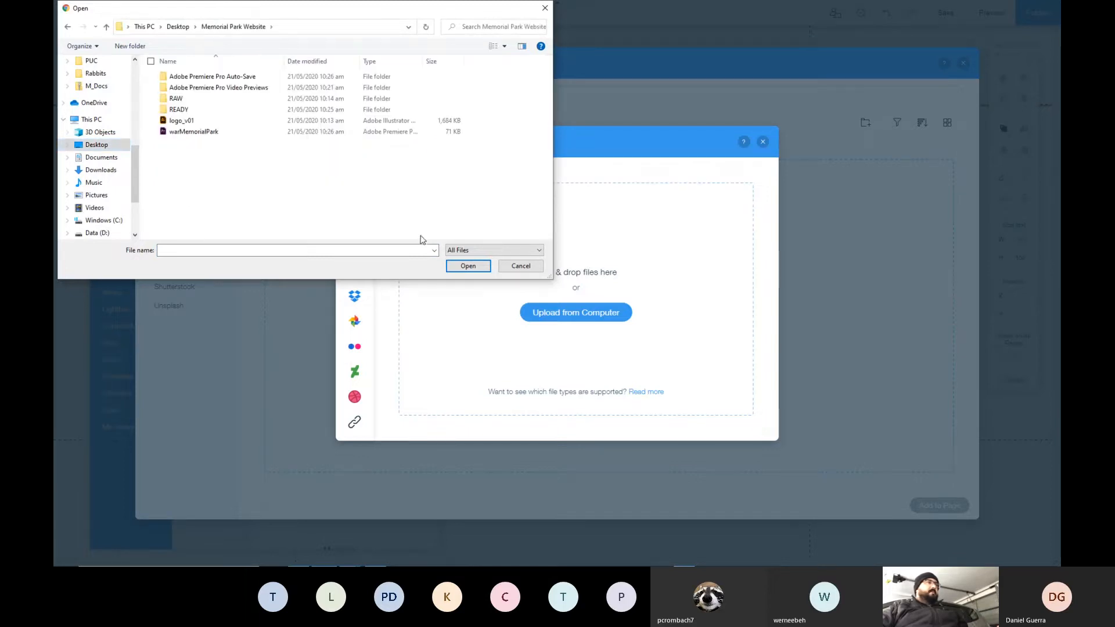
{"action": "double_click", "coordinate": [205, 112]}
{"action": "double_click", "coordinate": [291, 93]}
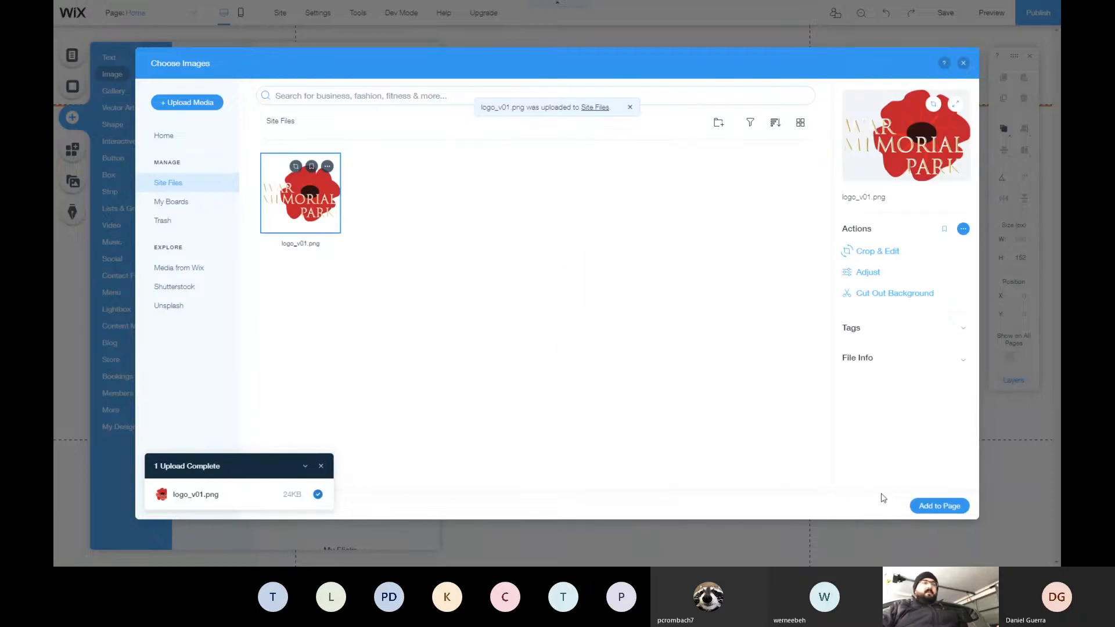
{"action": "left_click", "coordinate": [940, 505]}
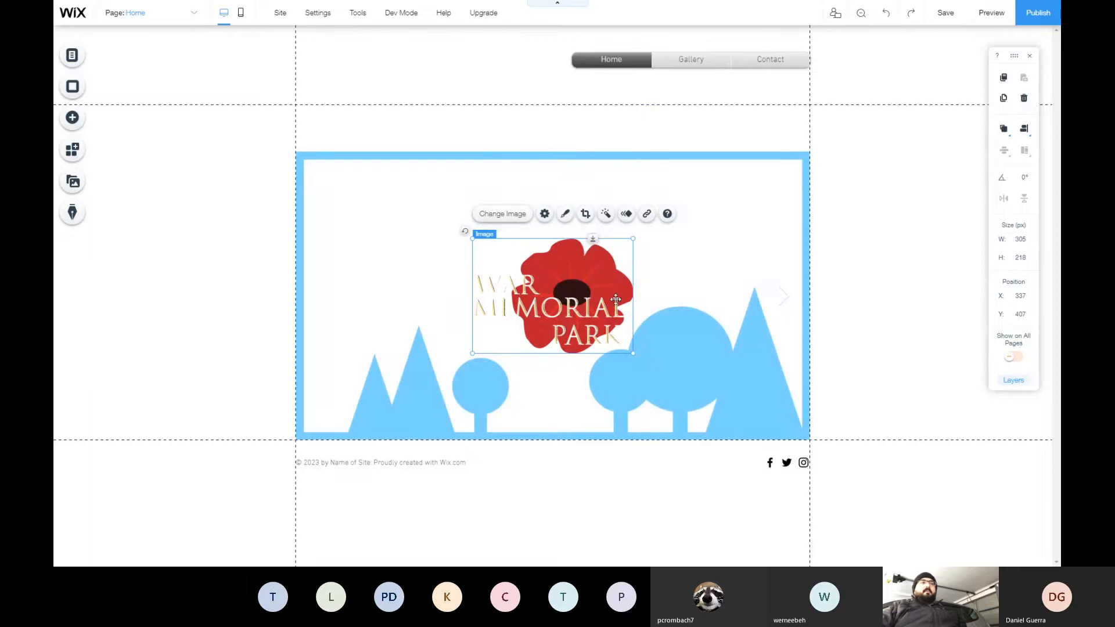
Shrink the logo to about 169 by 116 px and place it in the header at about X 115, Y 18
{"action": "left_click_drag", "start_coordinate": [632, 352], "coordinate": [423, 61]}
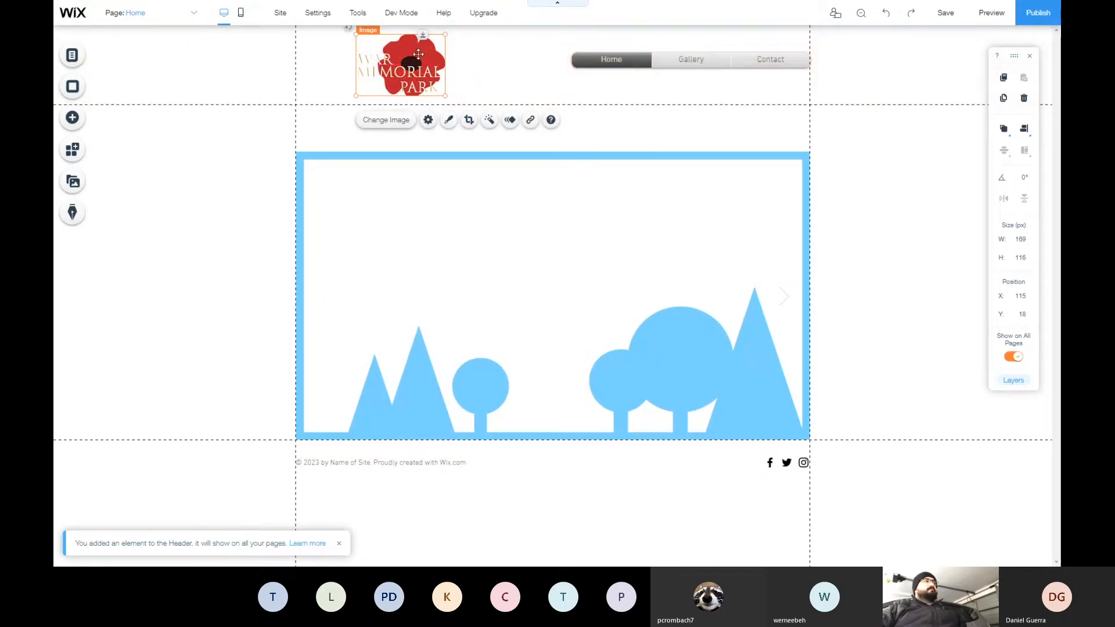
{"action": "left_click_drag", "start_coordinate": [419, 61], "coordinate": [499, 221]}
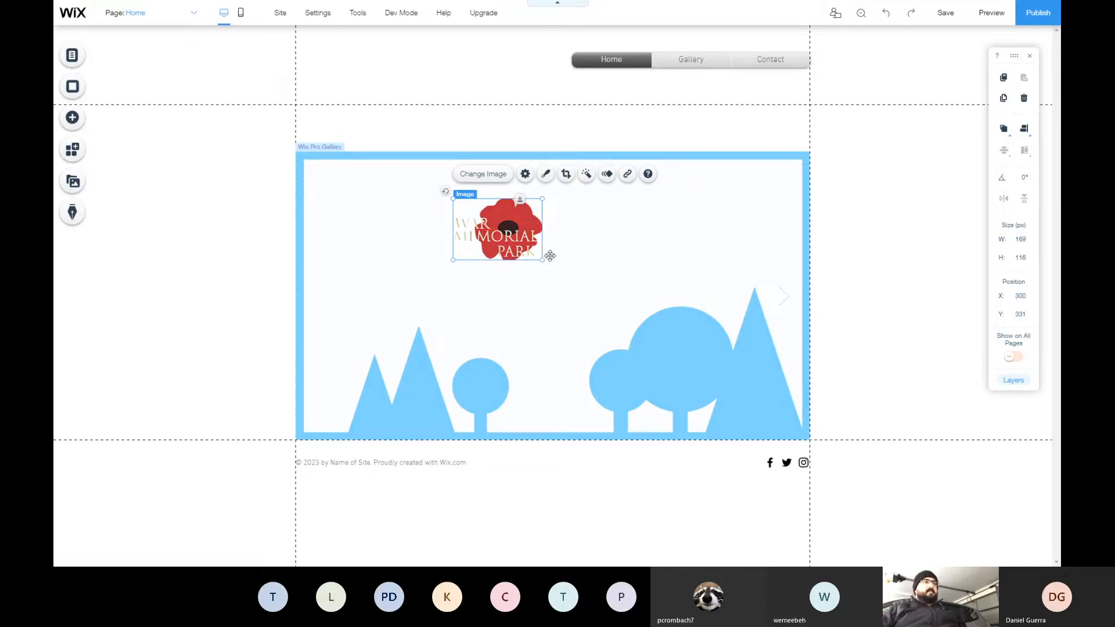
{"action": "left_click_drag", "start_coordinate": [525, 230], "coordinate": [429, 65]}
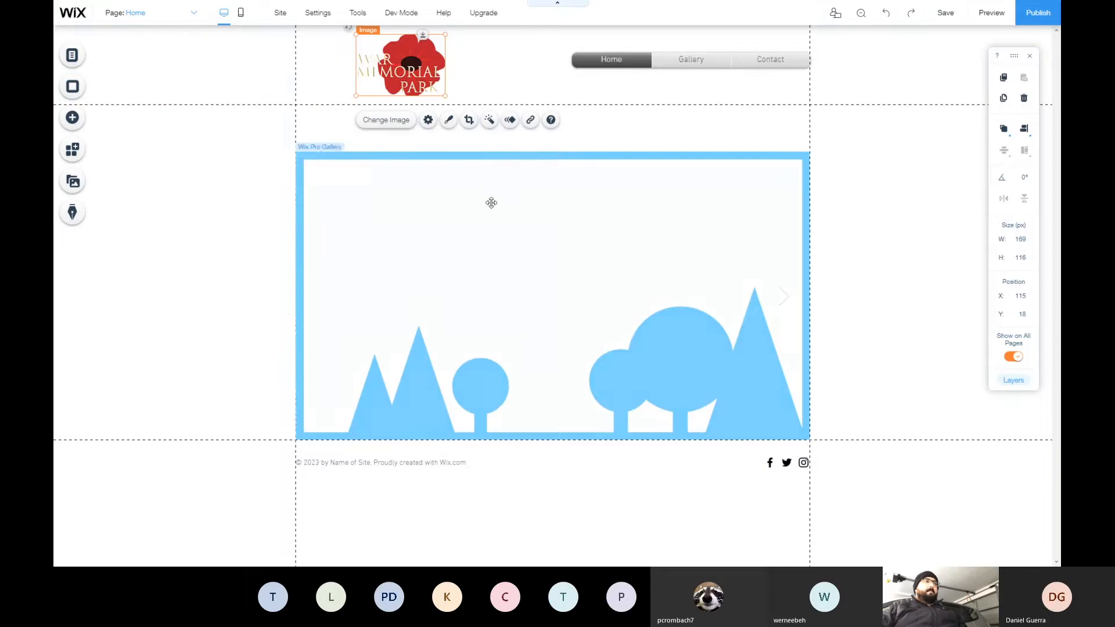
Change the footer copyright line to "© 2020 by" followed by the author's full name, removing the Wix credit
{"action": "double_click", "coordinate": [384, 462]}
{"action": "left_click", "coordinate": [482, 461]}
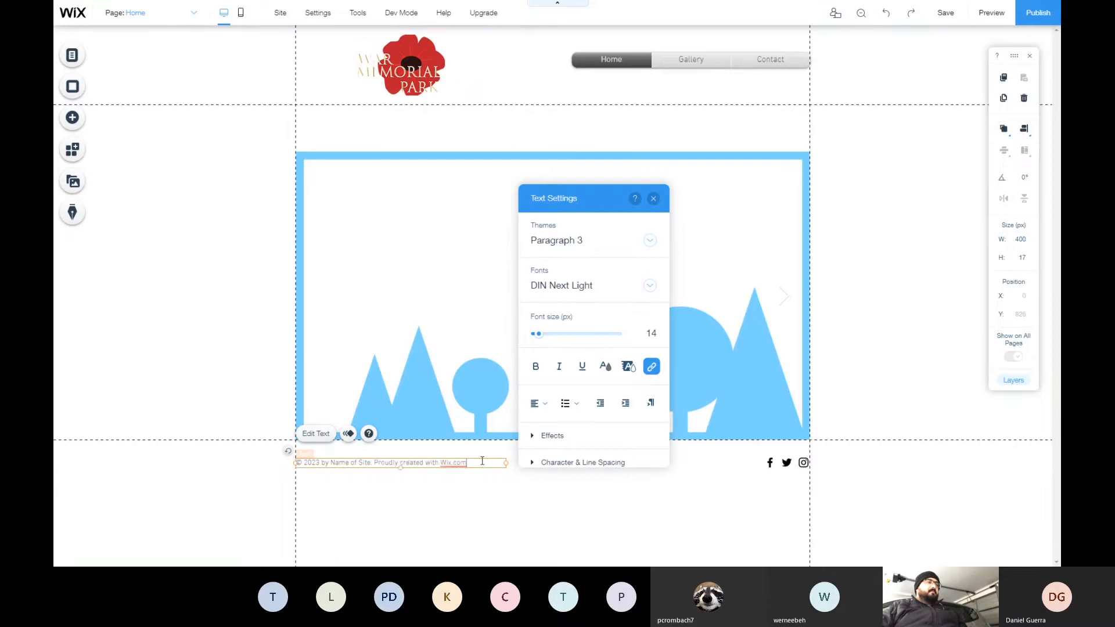
{"action": "left_click_drag", "start_coordinate": [479, 462], "coordinate": [342, 453]}
{"action": "type", "text": "D"}
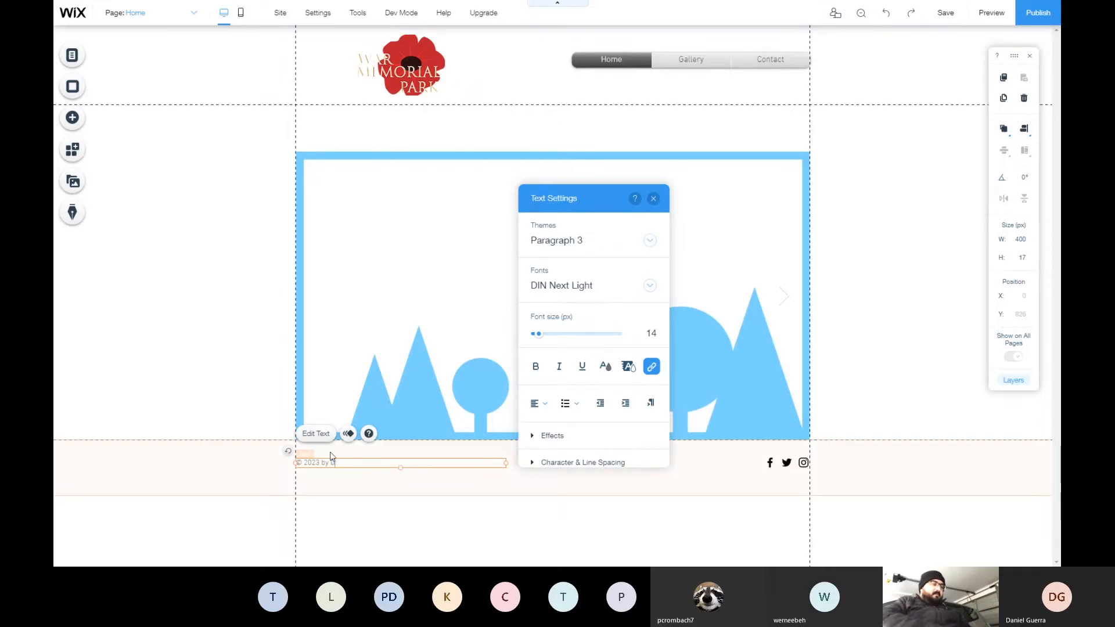
{"action": "type", "text": "aniel Guerra"}
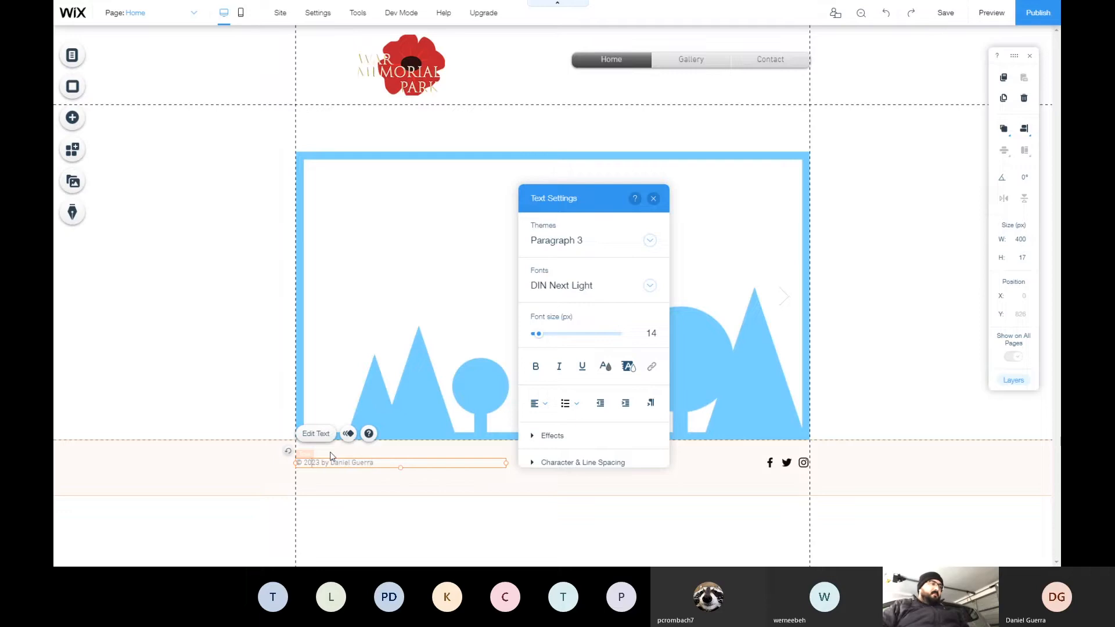
{"action": "type", "text": "020"}
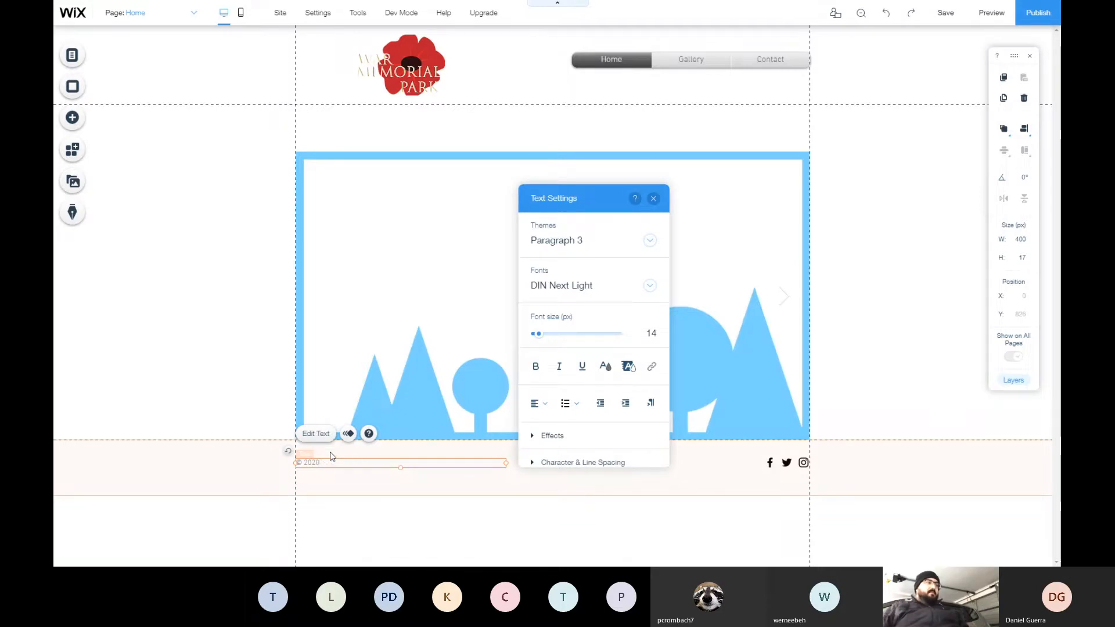
{"action": "key", "text": "Return"}
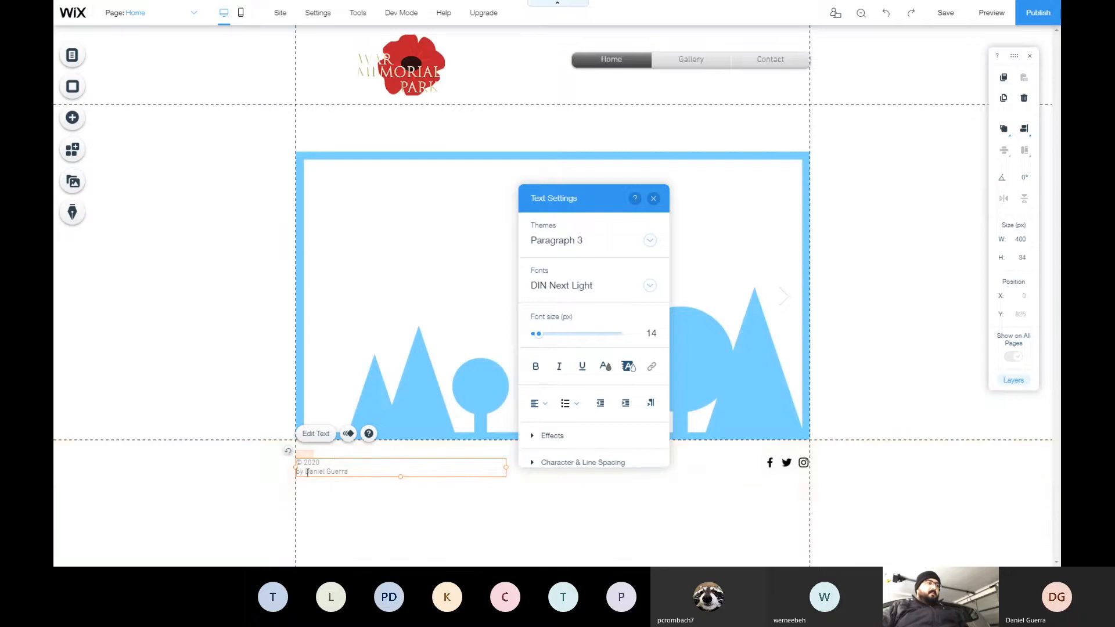
{"action": "key", "text": "BackSpace"}
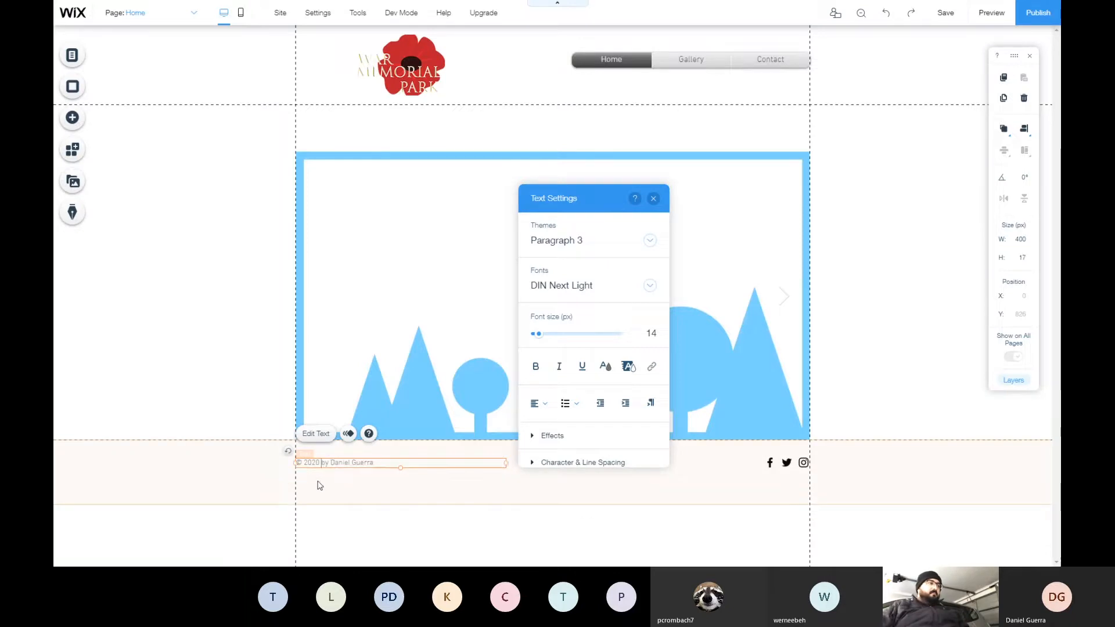
{"action": "left_click", "coordinate": [431, 520]}
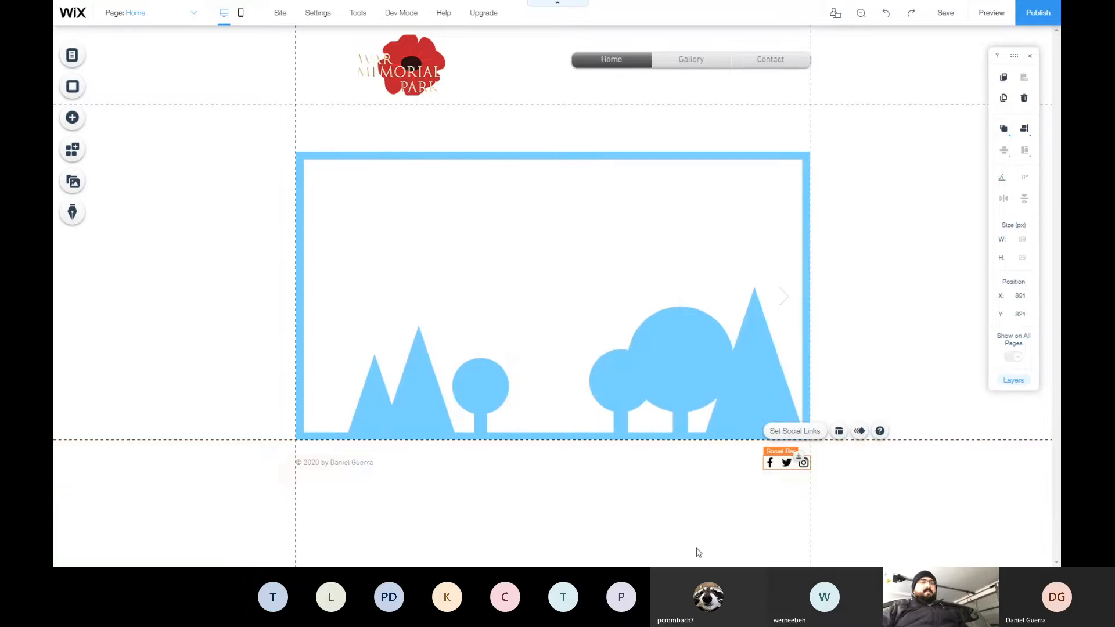
Delete the Wix Pro Gallery from the Home page
{"action": "left_click", "coordinate": [243, 267]}
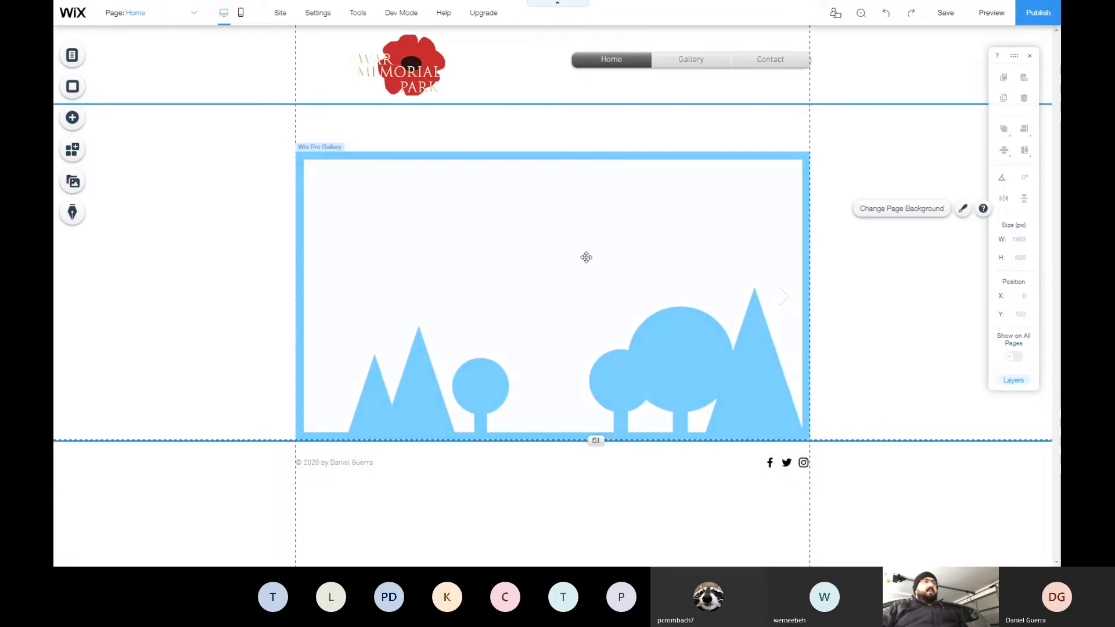
{"action": "left_click", "coordinate": [419, 208]}
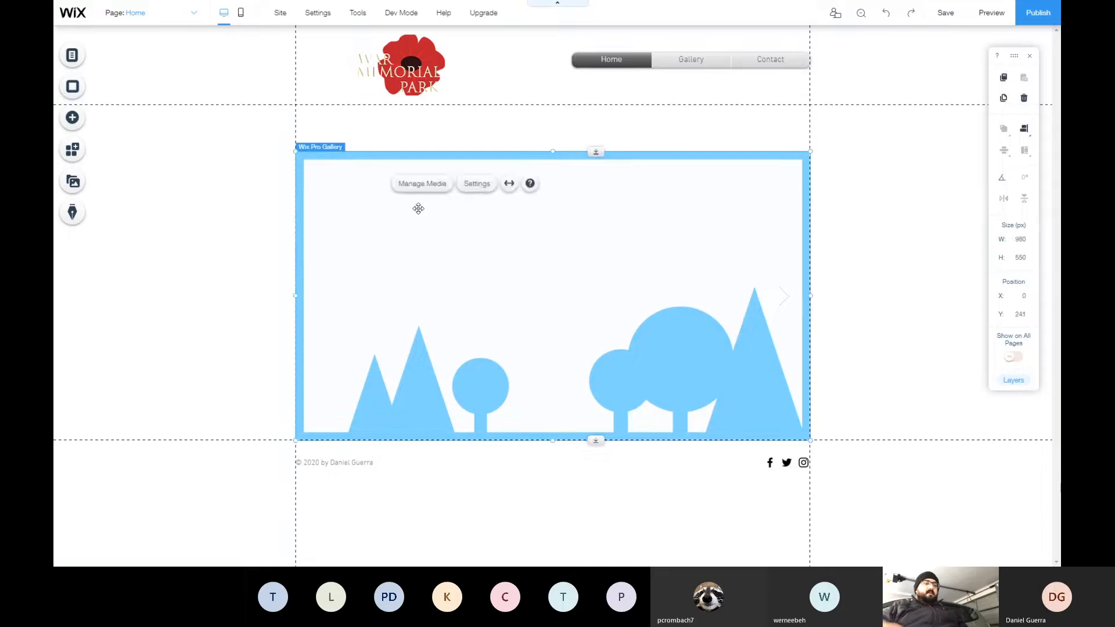
{"action": "key", "text": "Delete"}
{"action": "left_click", "coordinate": [419, 210]}
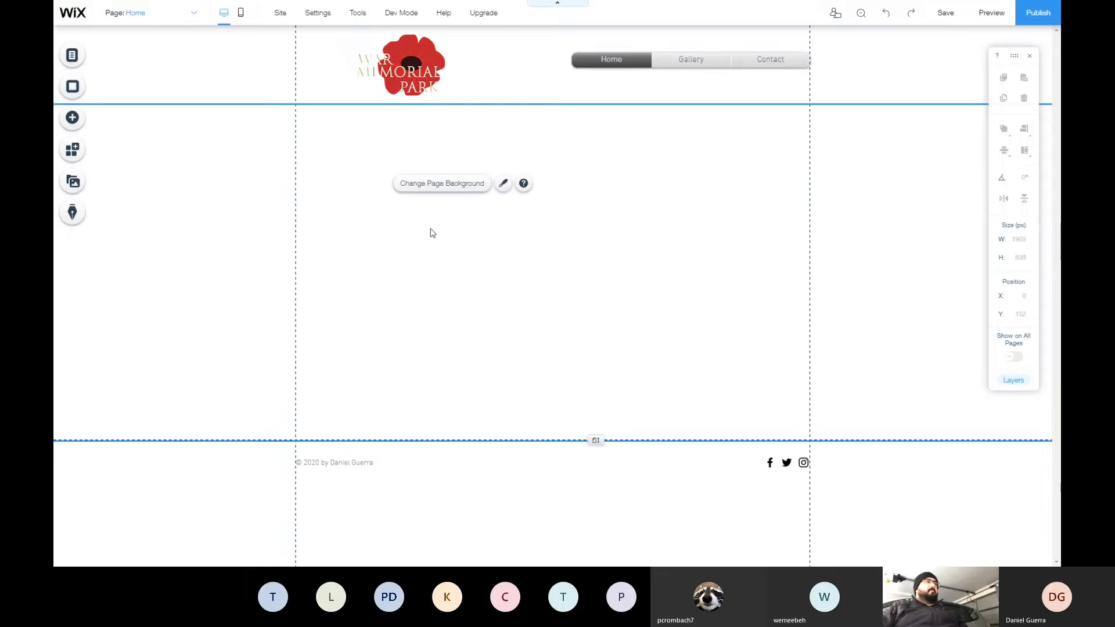
{"action": "left_click", "coordinate": [428, 190]}
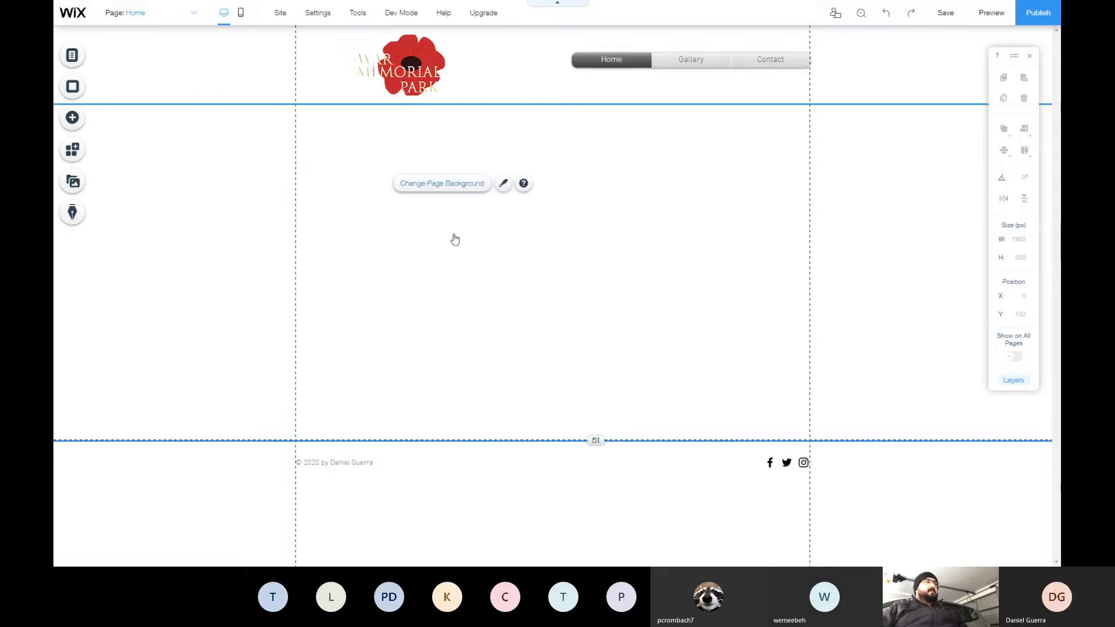
{"action": "left_click", "coordinate": [485, 269]}
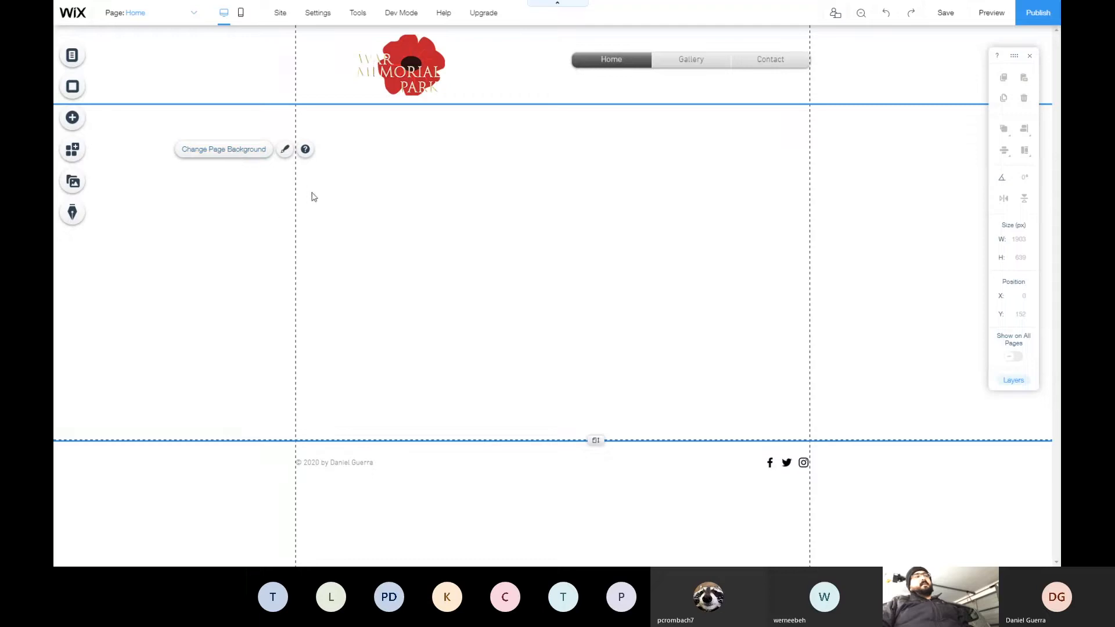
Set the Home page background to the Gradient Ocean image from Media from Wix
{"action": "left_click", "coordinate": [74, 86]}
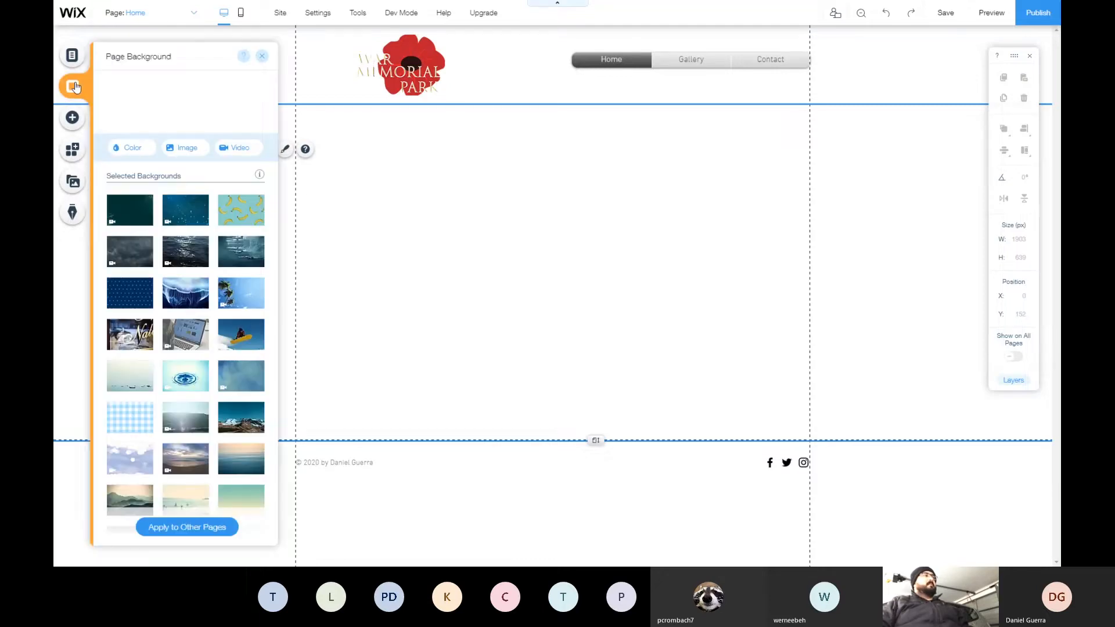
{"action": "left_click", "coordinate": [131, 148]}
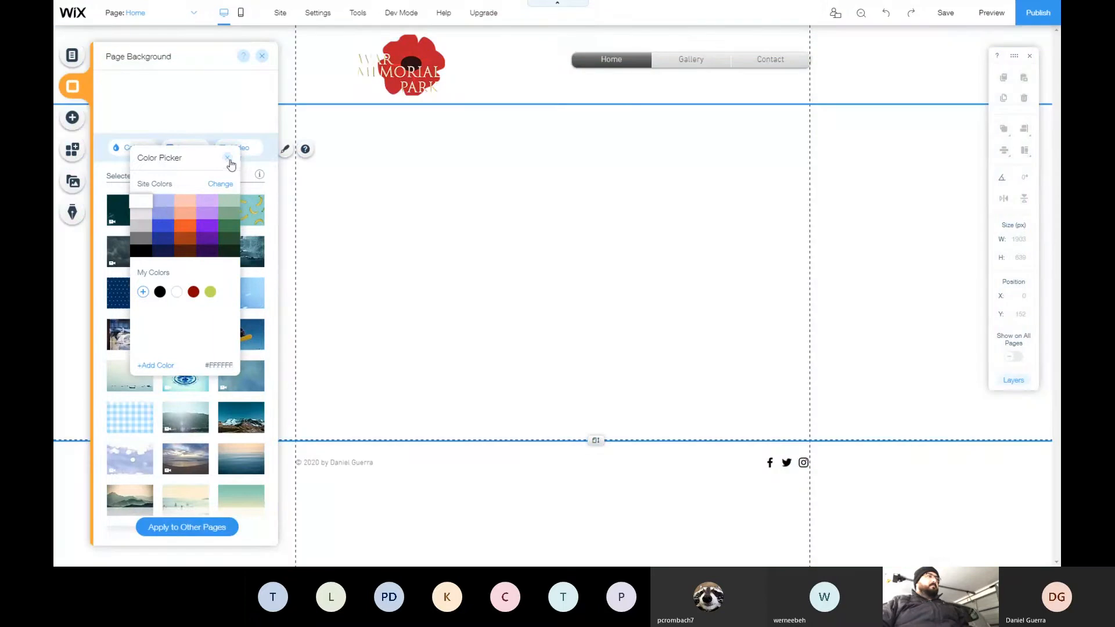
{"action": "left_click", "coordinate": [227, 158]}
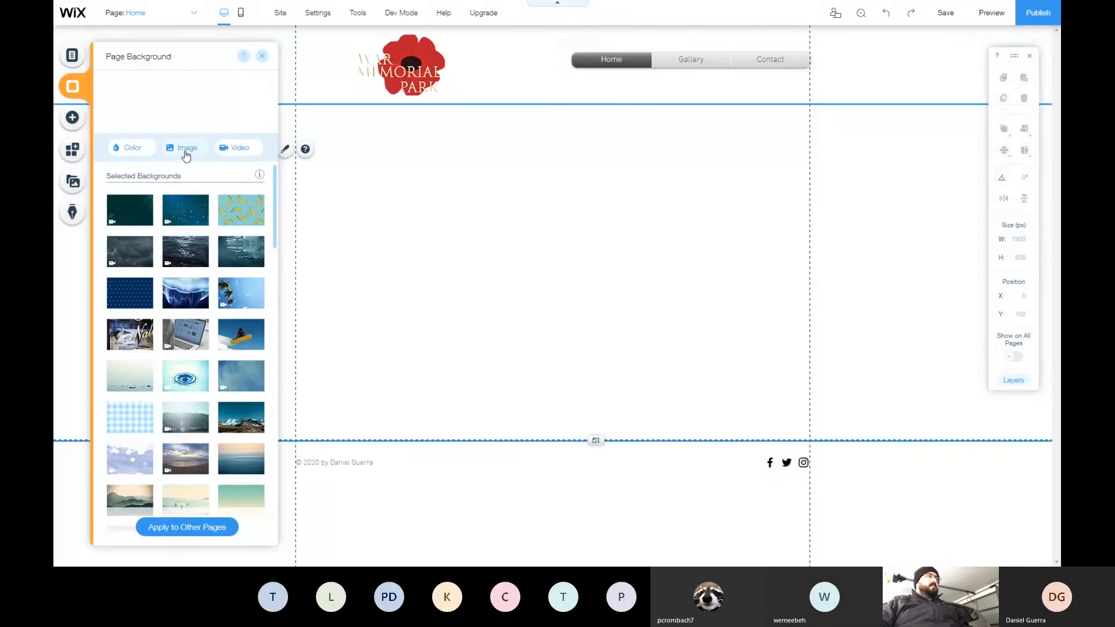
{"action": "mouse_move", "coordinate": [195, 251]}
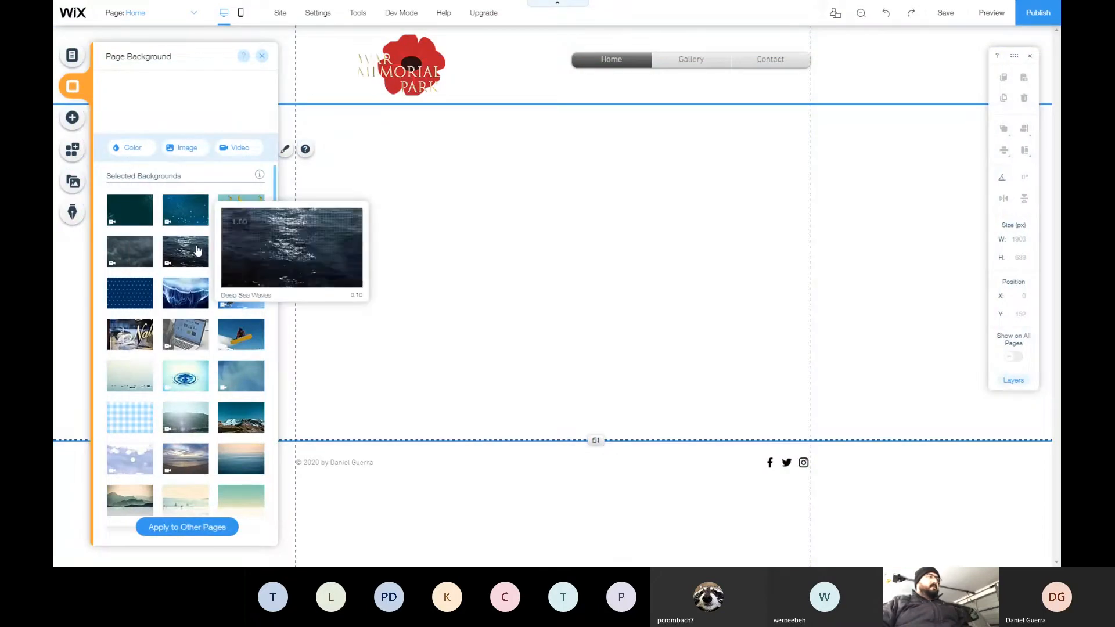
{"action": "left_click", "coordinate": [176, 150]}
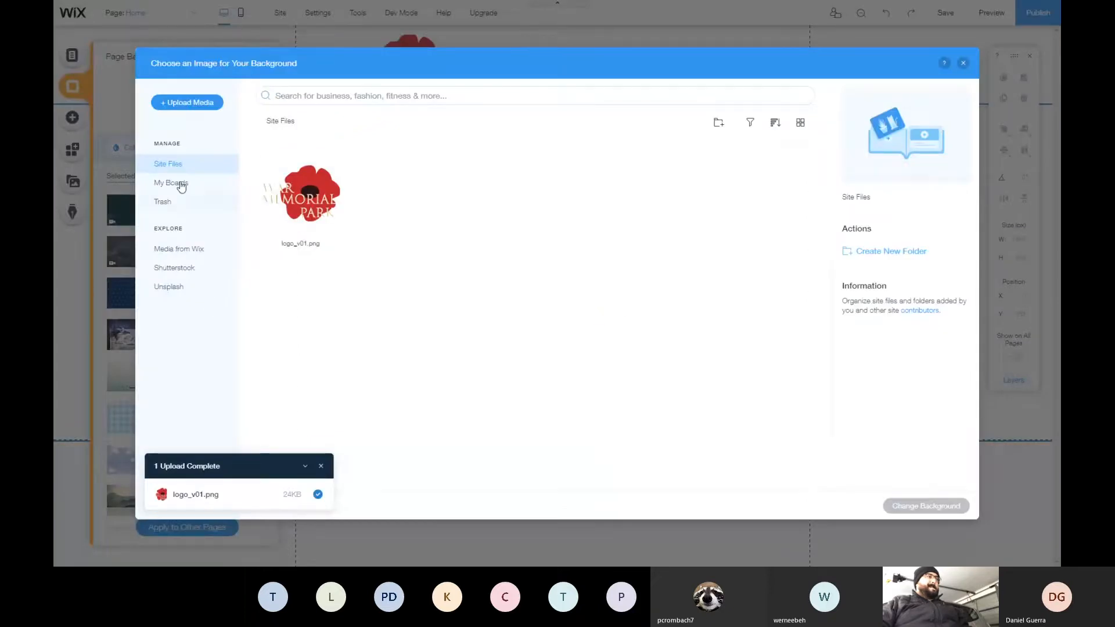
{"action": "left_click", "coordinate": [192, 251]}
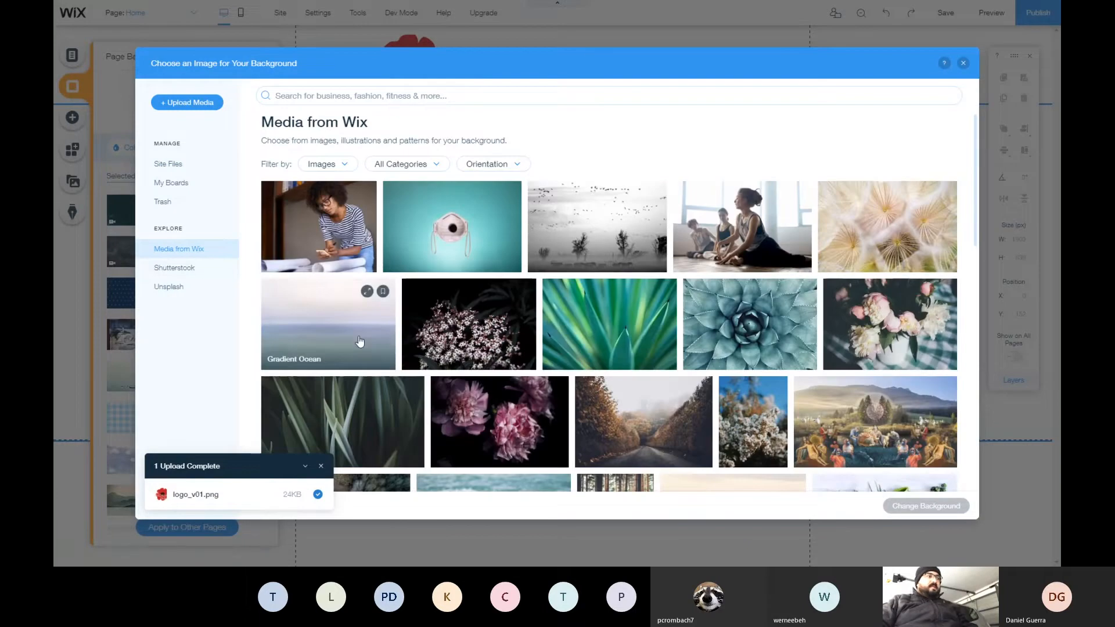
{"action": "left_click", "coordinate": [384, 329]}
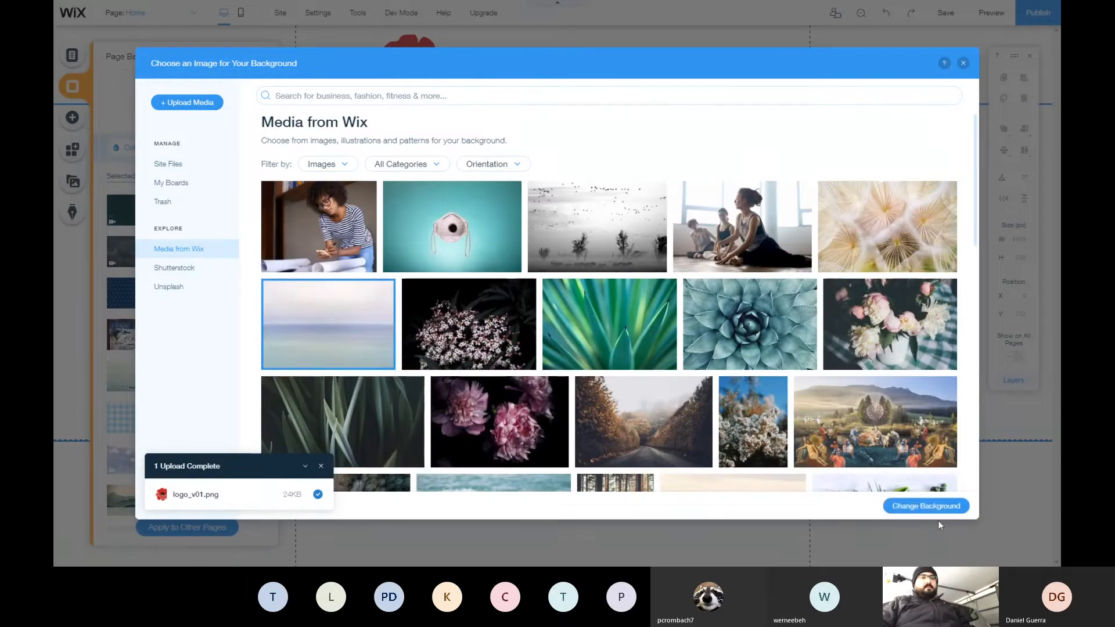
{"action": "left_click", "coordinate": [928, 507]}
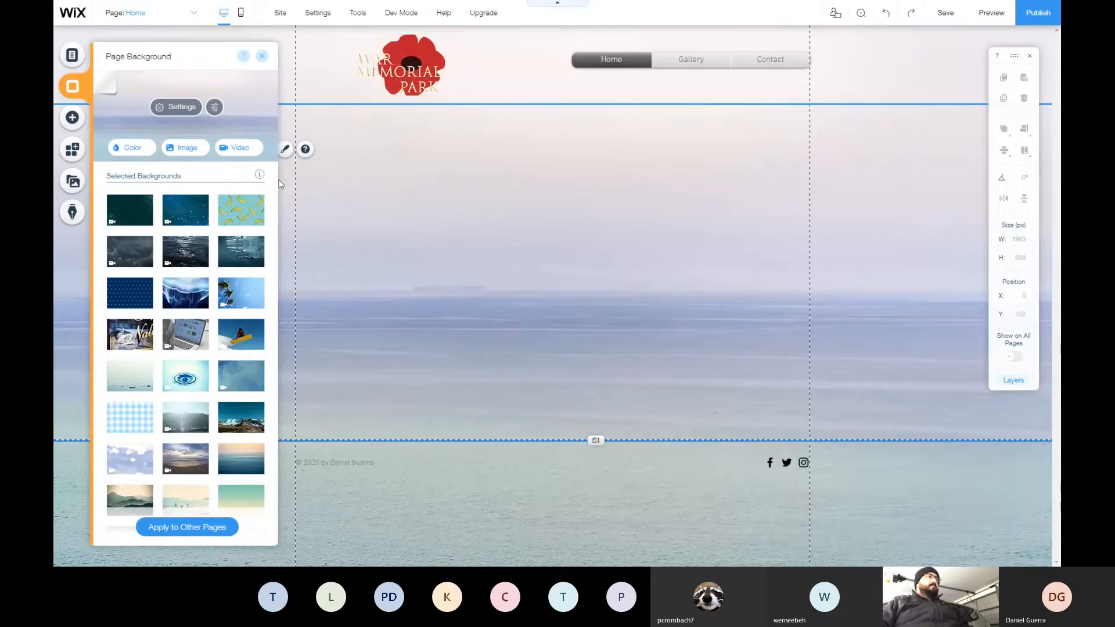
Upload background.mp4 from the computer to the site files while choosing a video for the page background
{"action": "left_click", "coordinate": [239, 147]}
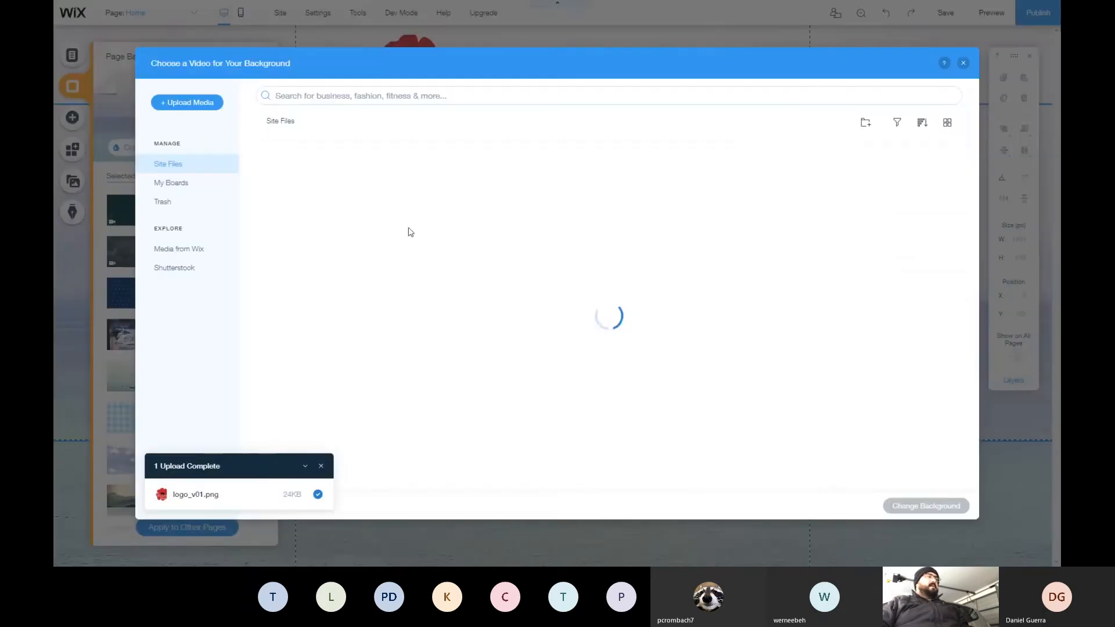
{"action": "left_click", "coordinate": [210, 102]}
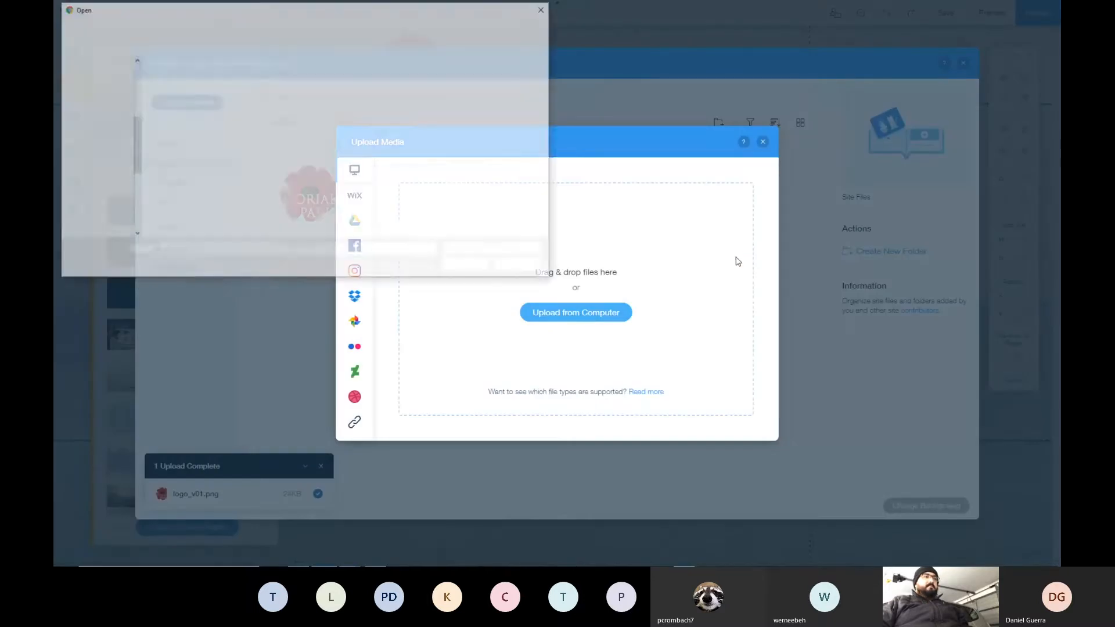
{"action": "left_click", "coordinate": [187, 81]}
{"action": "double_click", "coordinate": [188, 82]}
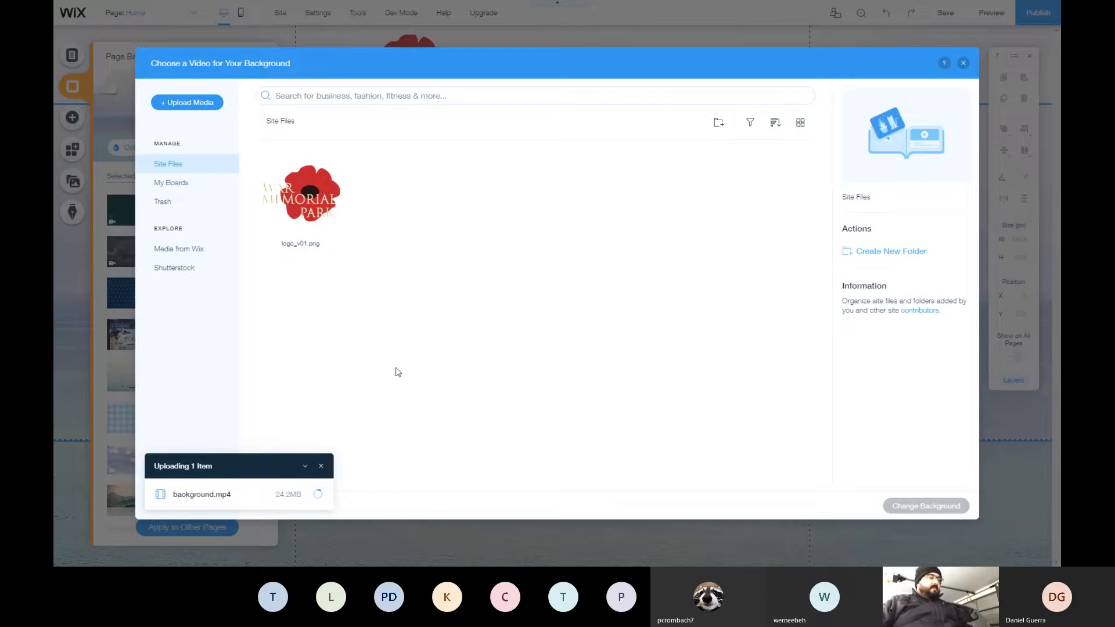
Launch Photoshop and dismiss the notice about cloud documents on iPad
{"action": "key", "text": "super"}
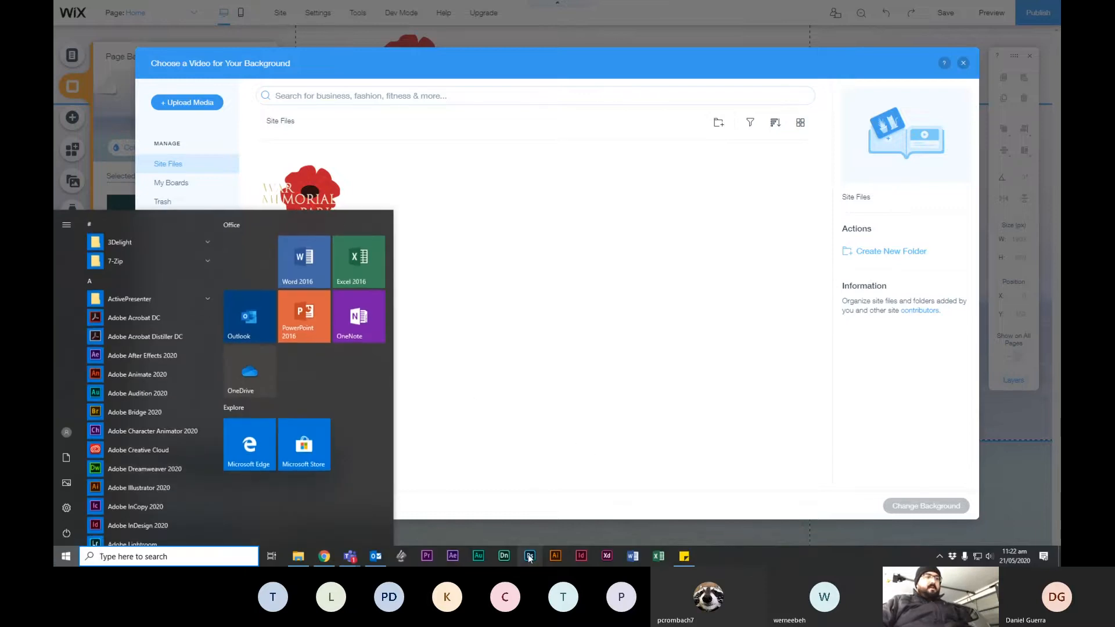
{"action": "left_click", "coordinate": [530, 557]}
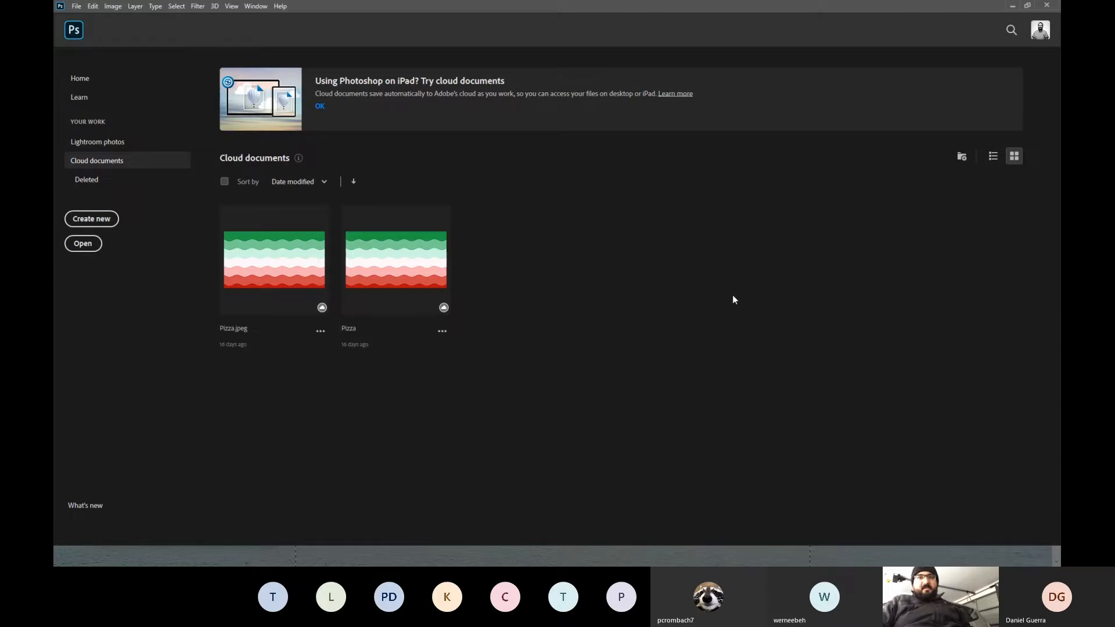
{"action": "left_click", "coordinate": [320, 107]}
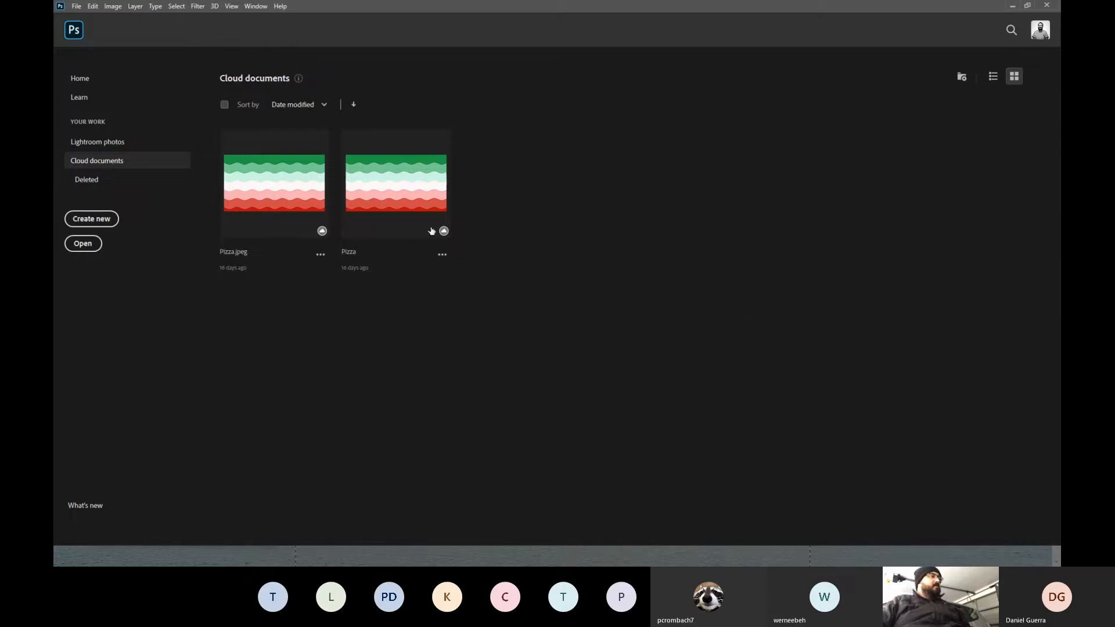
Find the IMG_9719 JPG flower photo in the RAW folder of Memorial Park Website on the Desktop and open it in Photoshop
{"action": "key", "text": "alt+Tab"}
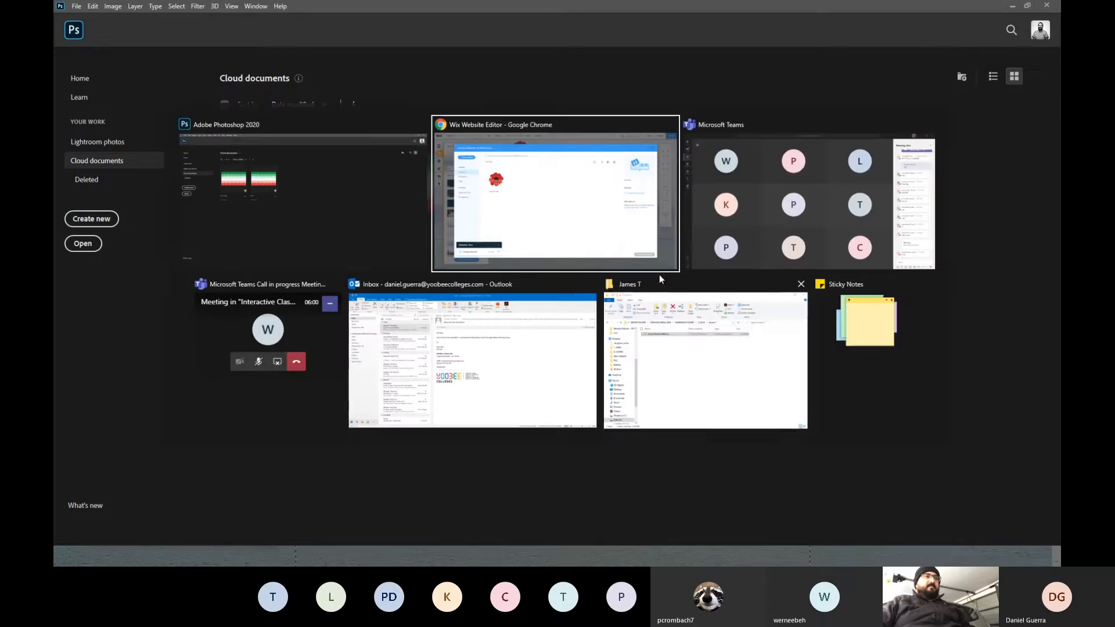
{"action": "left_click", "coordinate": [677, 340]}
{"action": "scroll", "coordinate": [344, 207], "scroll_direction": "up", "scroll_amount": 5}
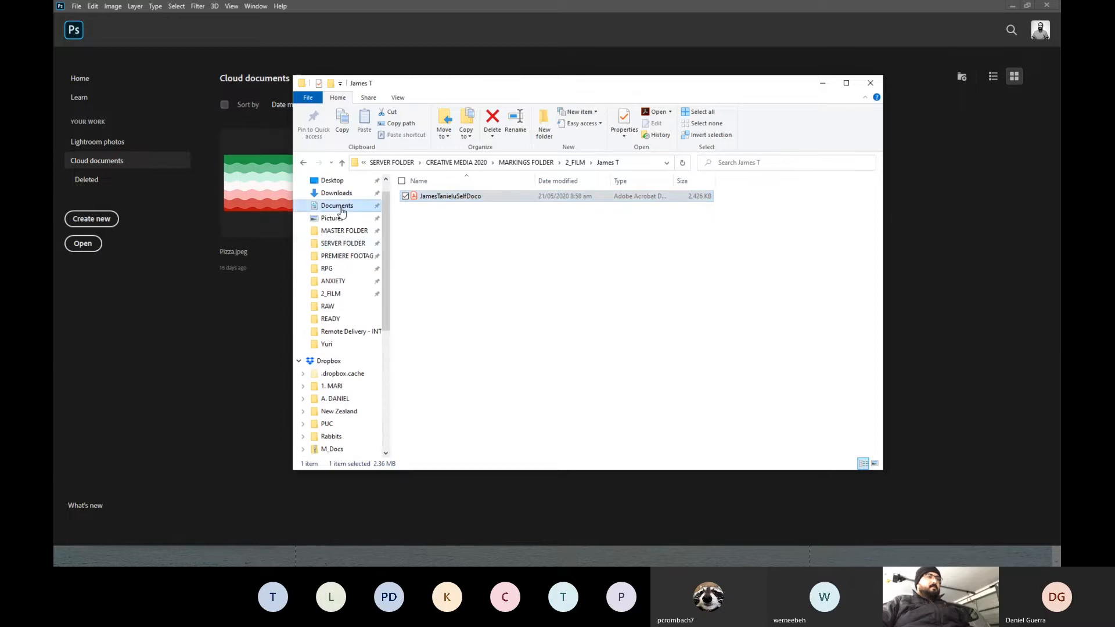
{"action": "left_click", "coordinate": [332, 181]}
{"action": "double_click", "coordinate": [609, 199]}
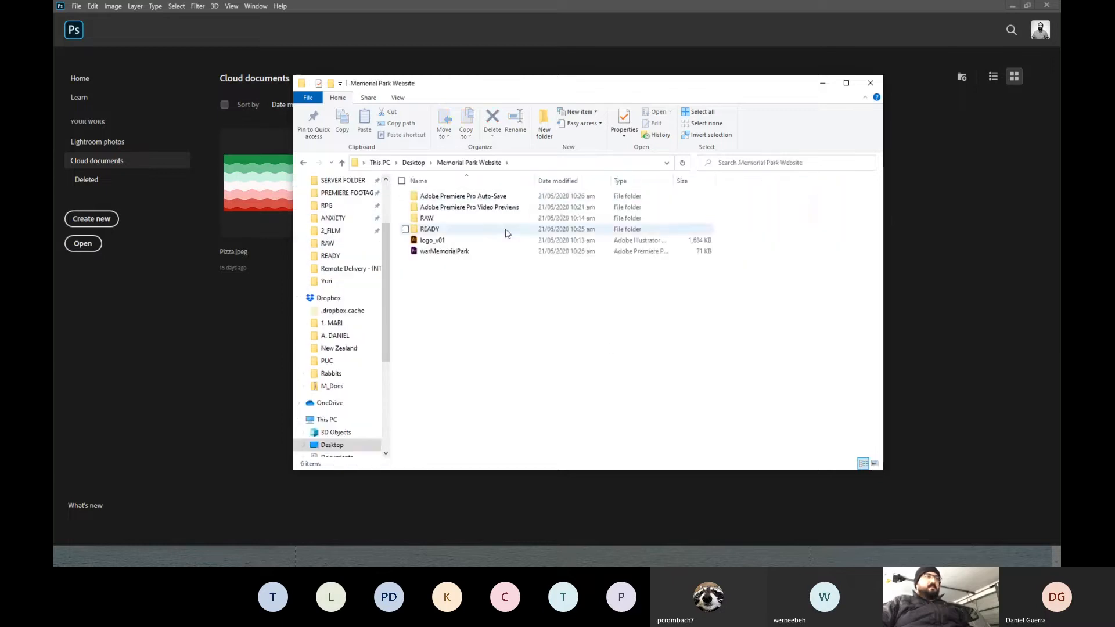
{"action": "double_click", "coordinate": [485, 219]}
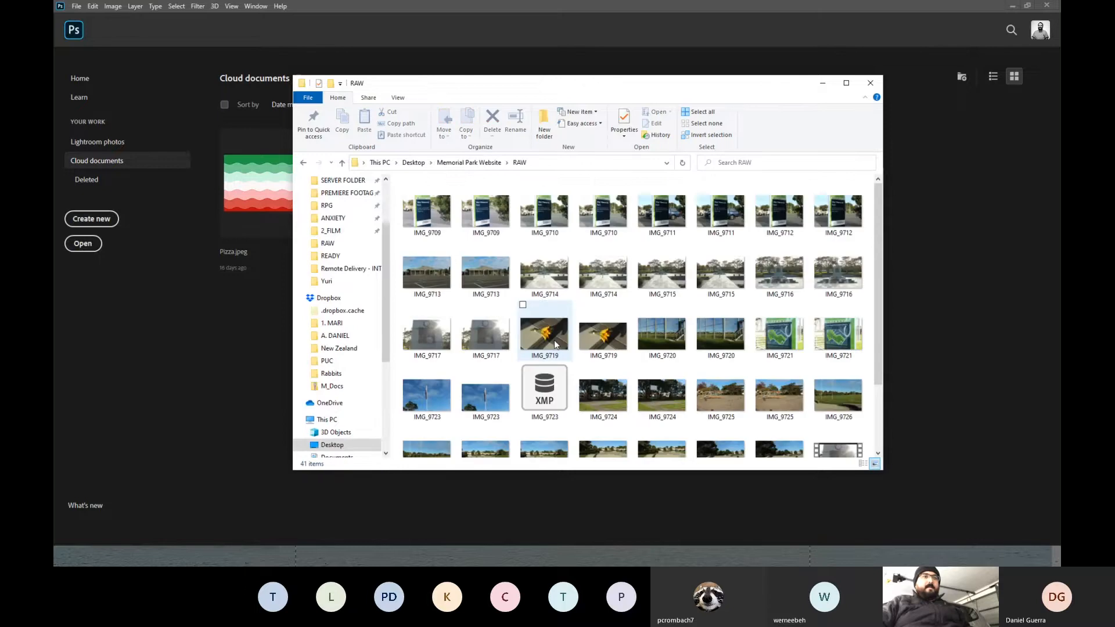
{"action": "scroll", "coordinate": [743, 431], "scroll_direction": "down", "scroll_amount": 3}
{"action": "scroll", "coordinate": [745, 432], "scroll_direction": "up", "scroll_amount": 3}
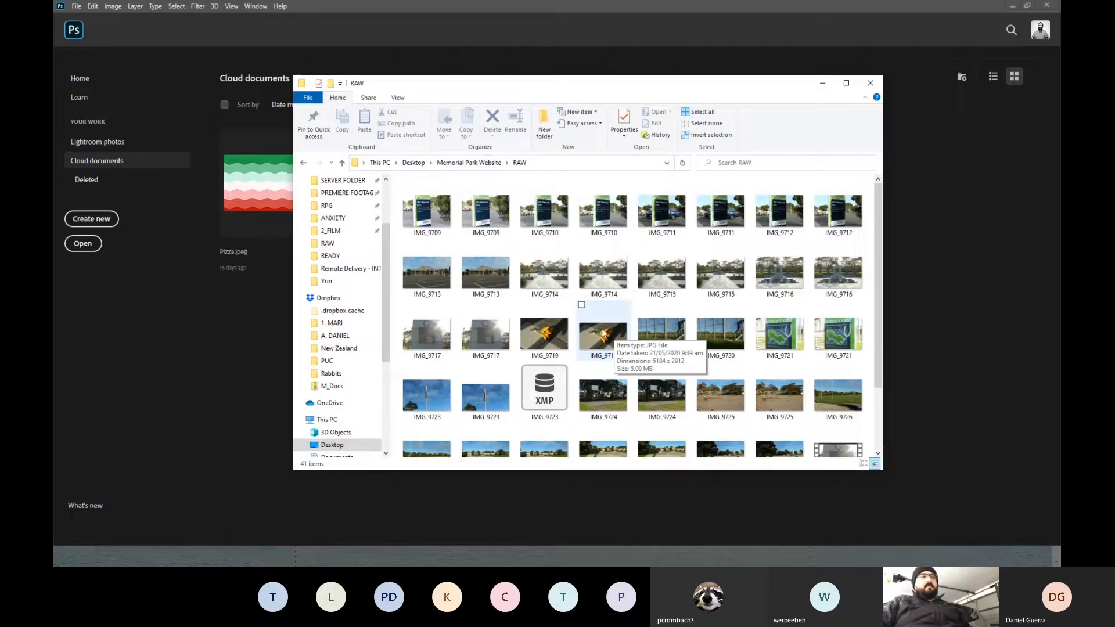
{"action": "left_click_drag", "start_coordinate": [595, 333], "coordinate": [936, 326]}
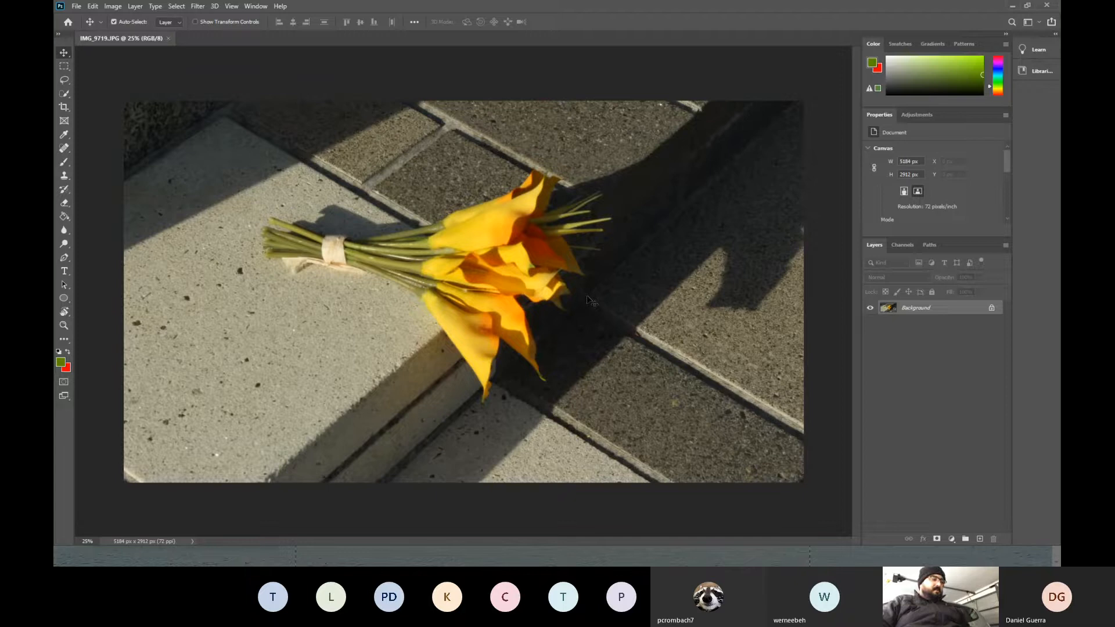
Unlock the flower photo's Background layer and boost its contrast with a gentle S-shaped Curves adjustment, comparing before and after
{"action": "left_click", "coordinate": [991, 307]}
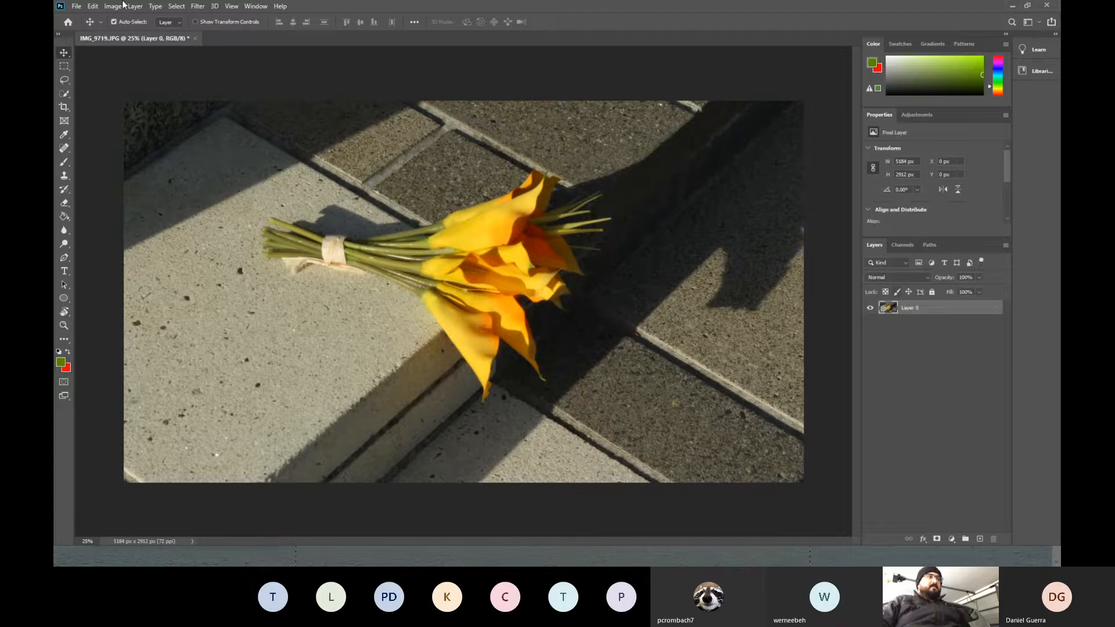
{"action": "left_click", "coordinate": [134, 7]}
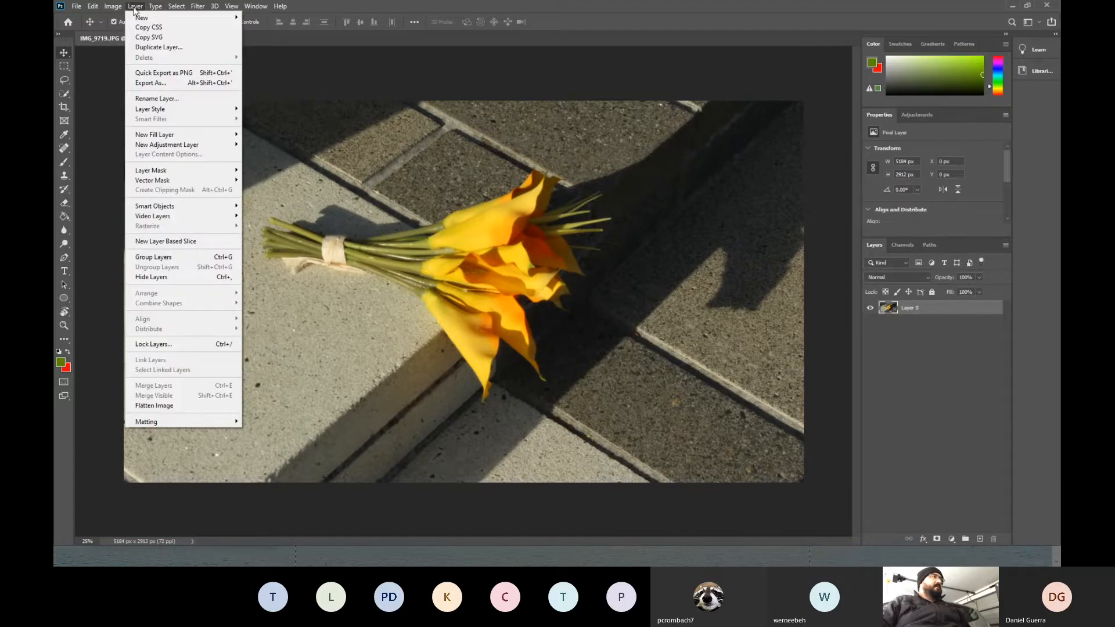
{"action": "mouse_move", "coordinate": [117, 8]}
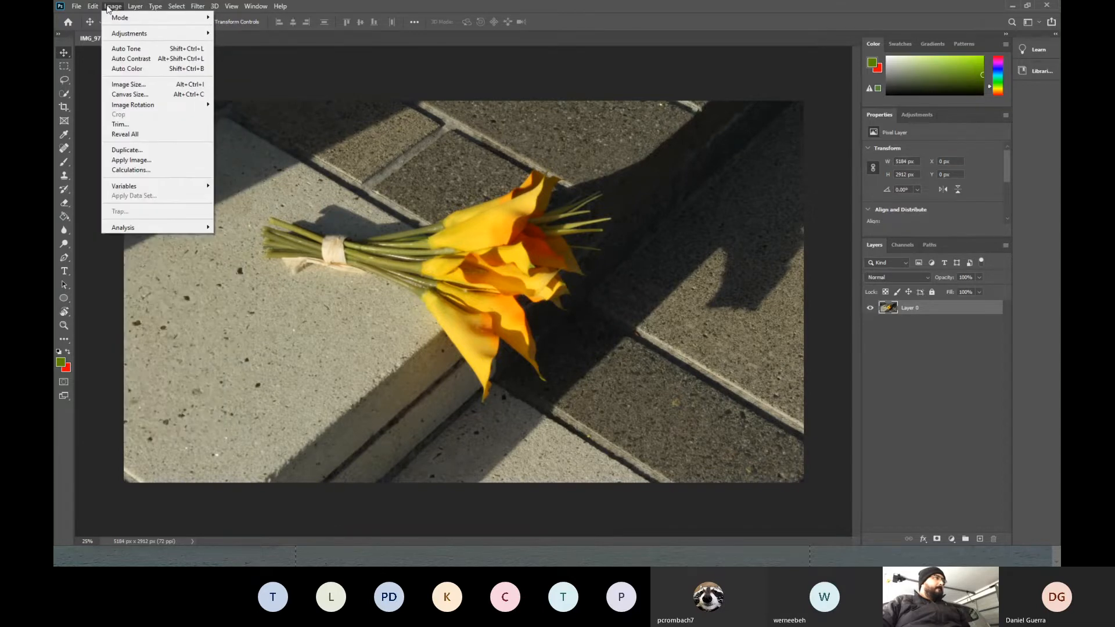
{"action": "mouse_move", "coordinate": [139, 39]}
{"action": "left_click", "coordinate": [238, 53]}
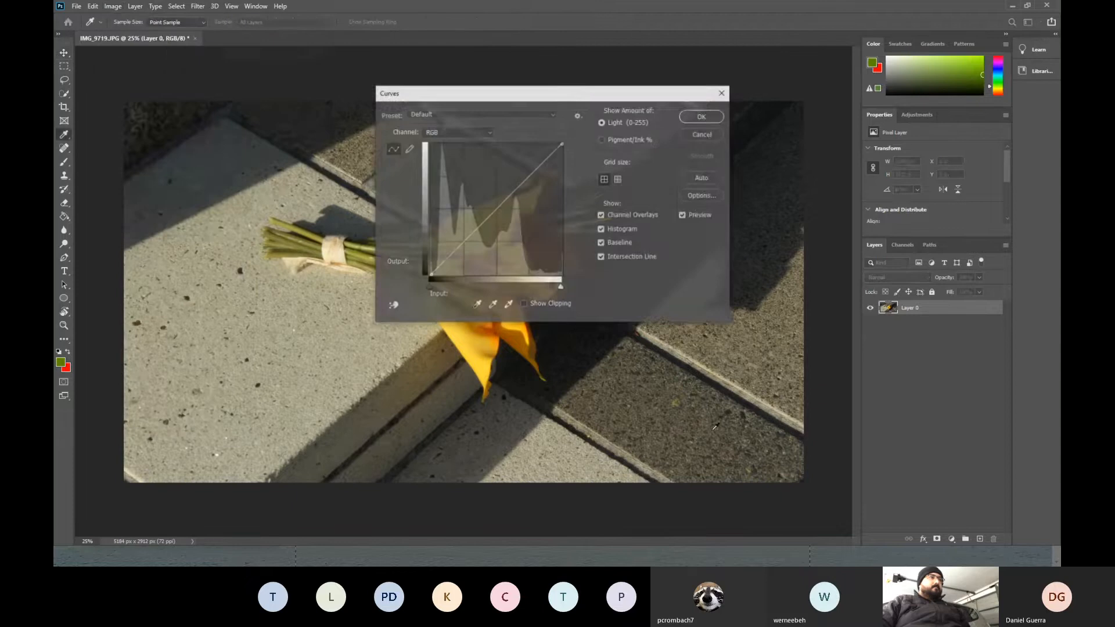
{"action": "left_click", "coordinate": [465, 244]}
{"action": "left_click_drag", "start_coordinate": [528, 179], "coordinate": [526, 174]}
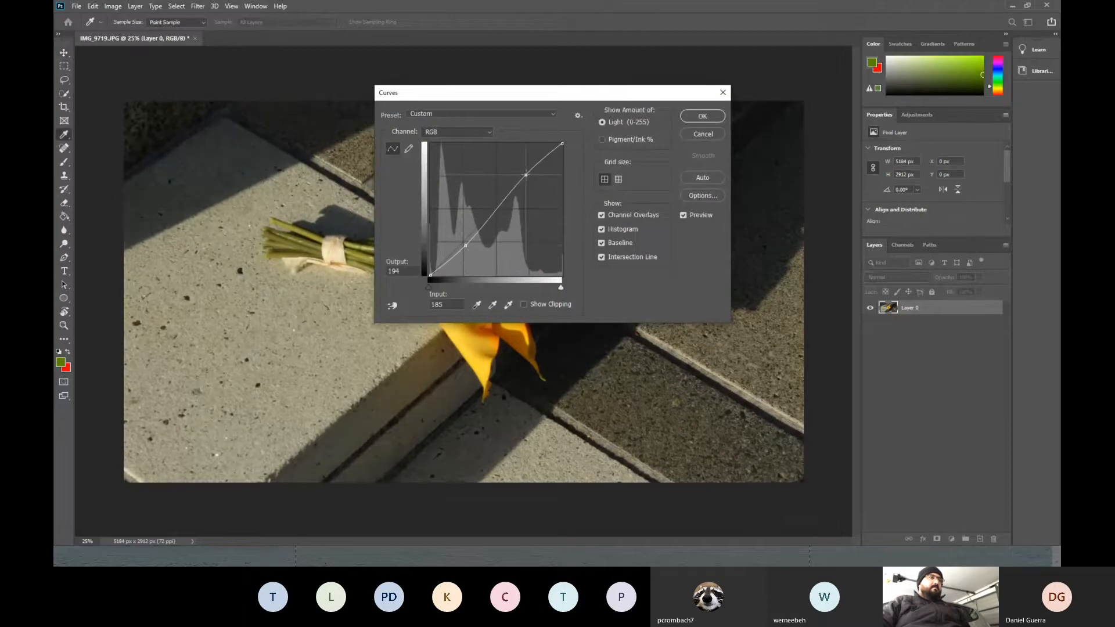
{"action": "key", "text": "Return"}
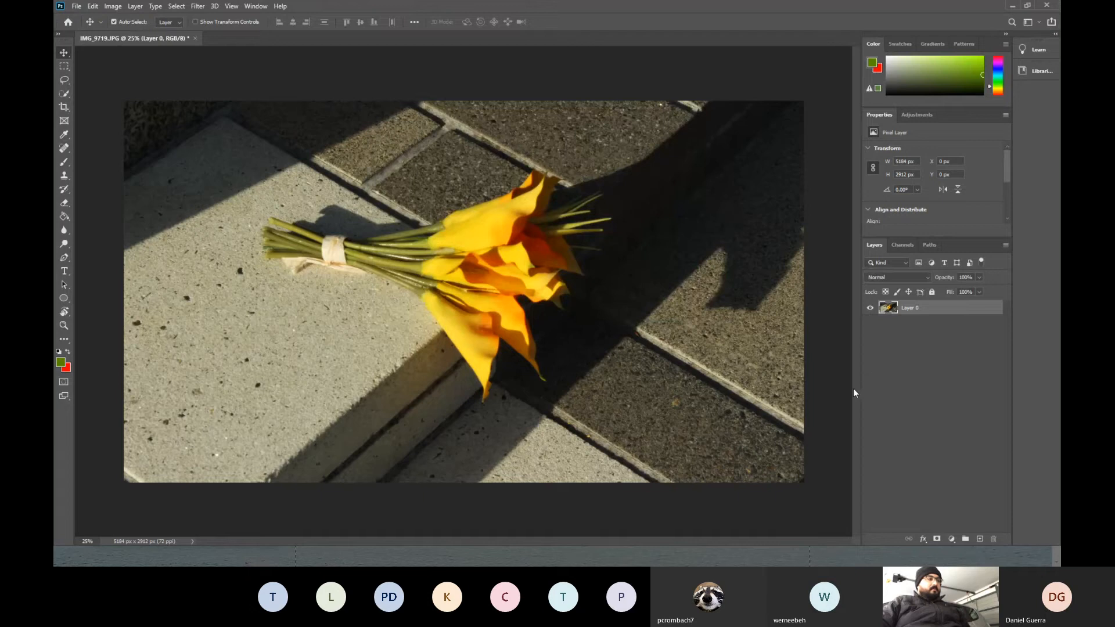
{"action": "key", "text": "ctrl+z"}
{"action": "key", "text": "ctrl+shift+z"}
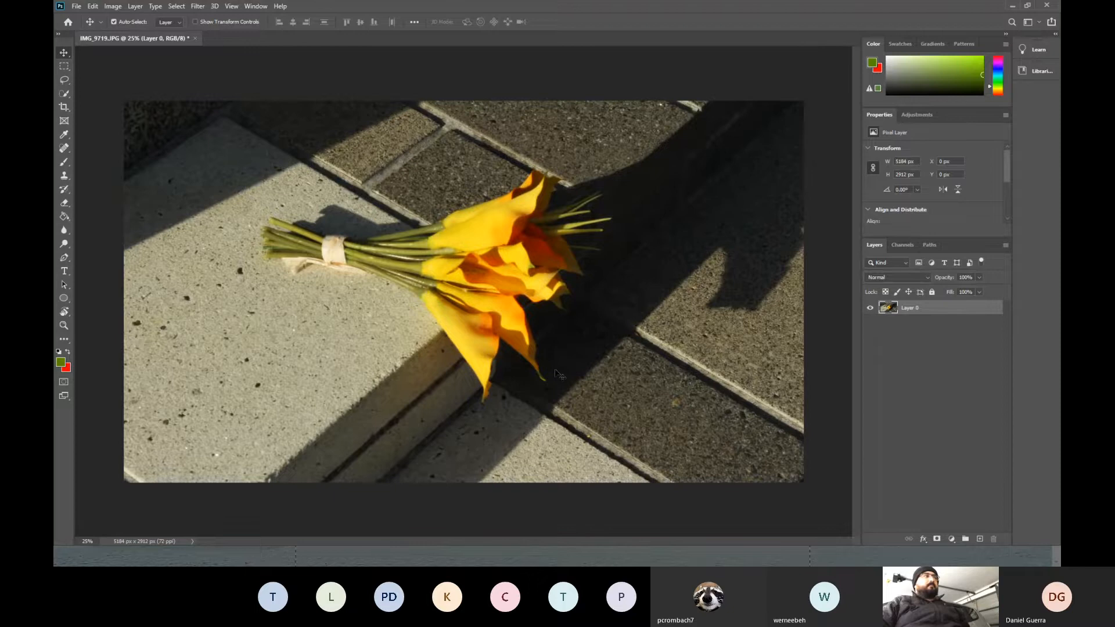
Start exporting the photo with Save for Web (Legacy) and show the 4-Up comparison of the quality versions
{"action": "left_click", "coordinate": [77, 7]}
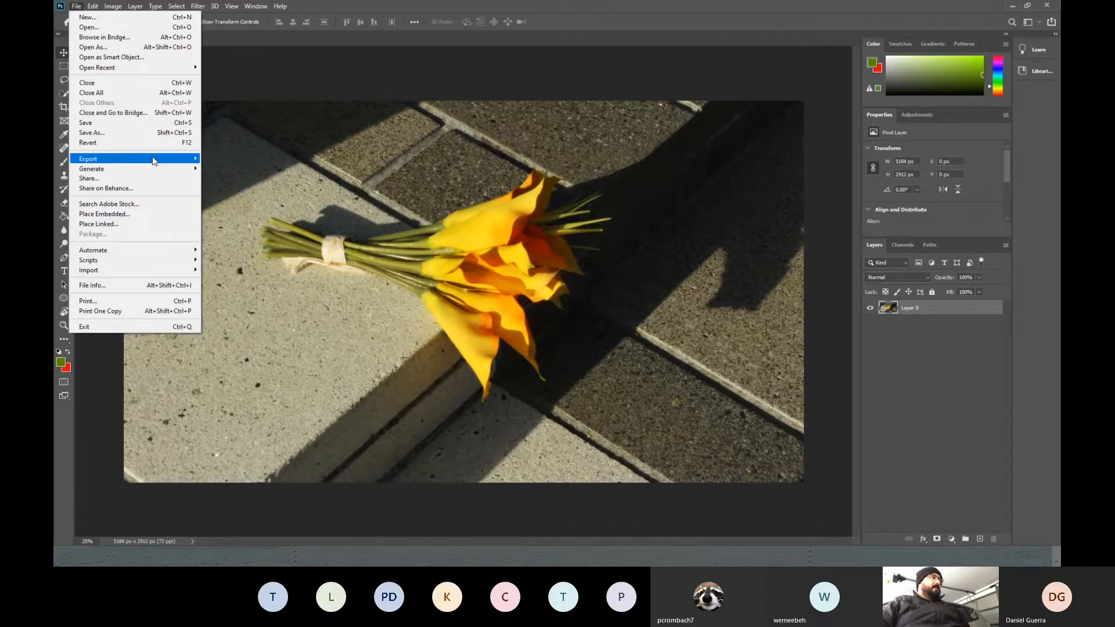
{"action": "mouse_move", "coordinate": [154, 160]}
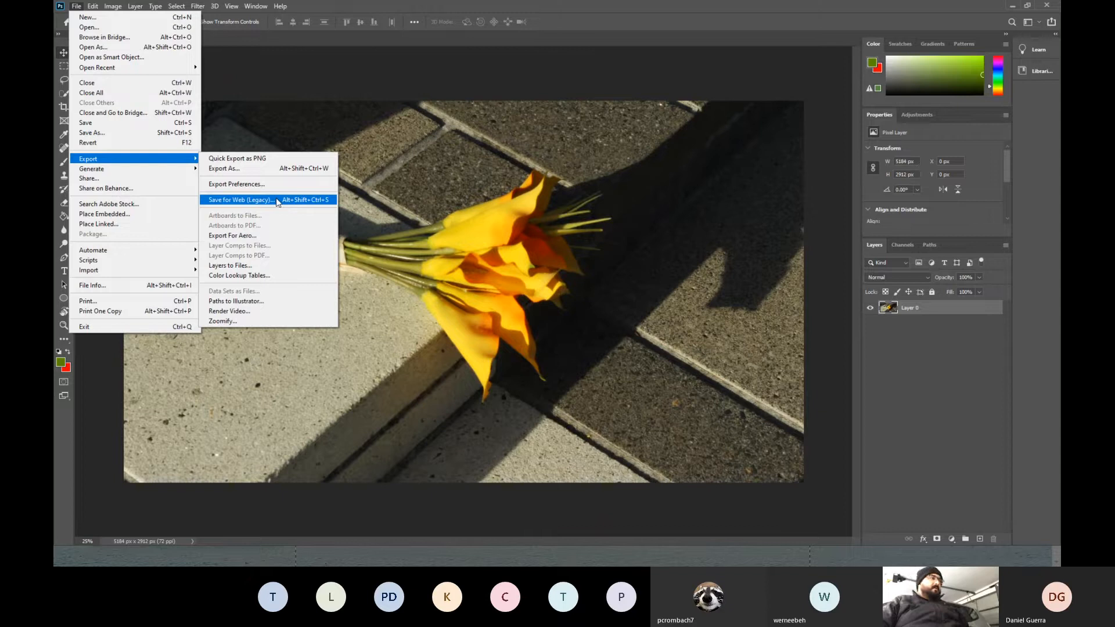
{"action": "left_click", "coordinate": [277, 200]}
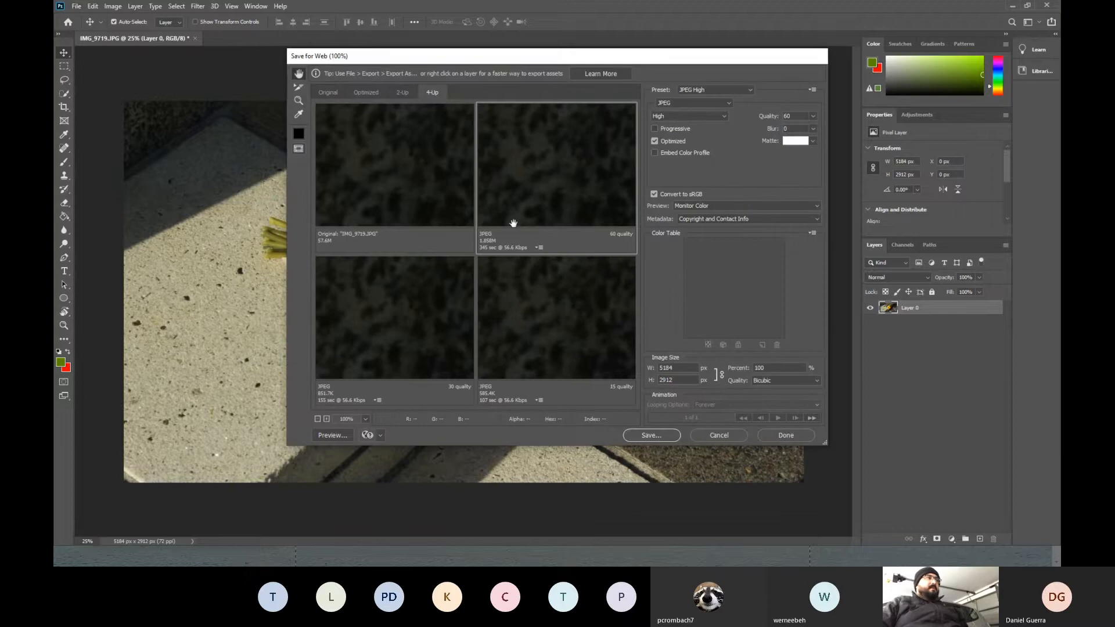
{"action": "left_click", "coordinate": [366, 92]}
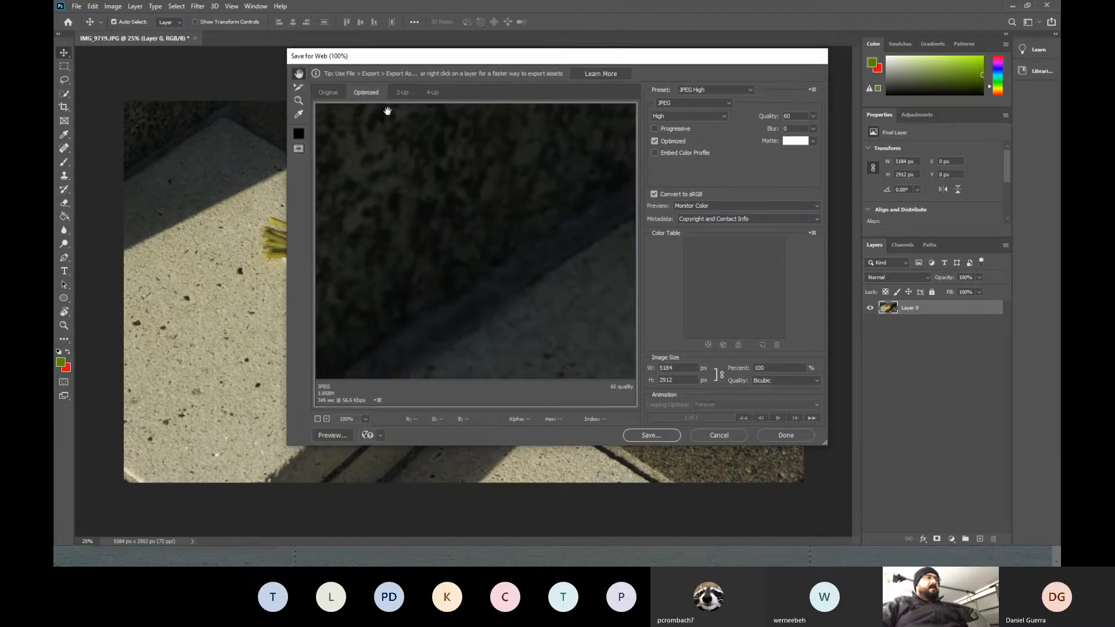
{"action": "left_click", "coordinate": [431, 93]}
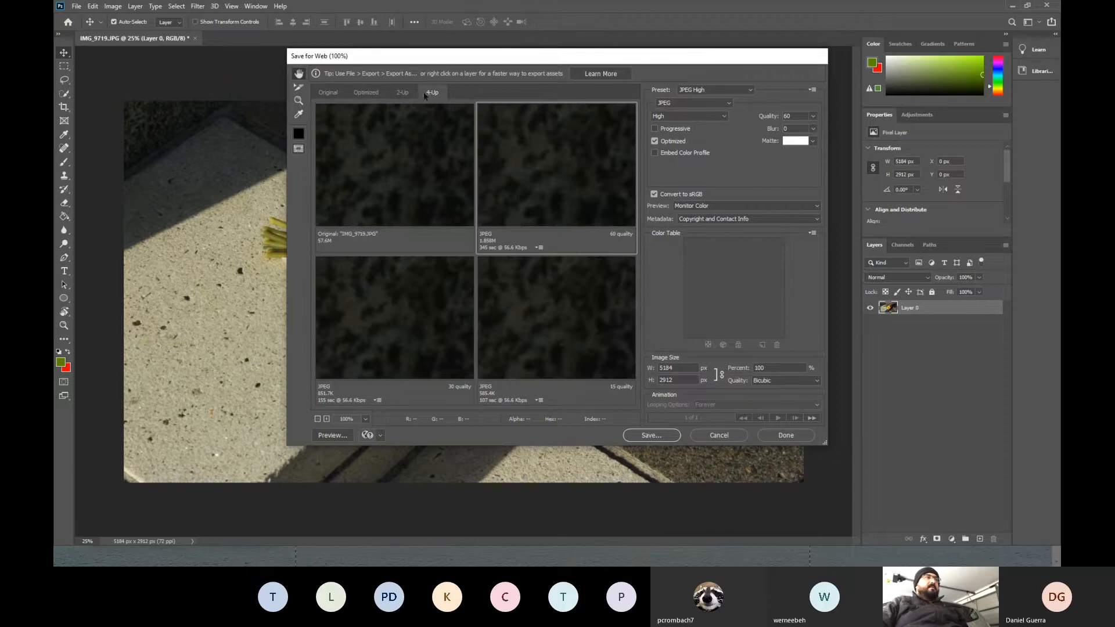
Examine the flower petals across the original and the 60, 30 and 15 quality JPEG previews
{"action": "left_click", "coordinate": [457, 155]}
{"action": "left_click", "coordinate": [514, 157]}
{"action": "left_click", "coordinate": [527, 308]}
{"action": "left_click", "coordinate": [442, 316]}
{"action": "left_click", "coordinate": [547, 189]}
{"action": "left_click", "coordinate": [567, 353]}
{"action": "left_click_drag", "start_coordinate": [592, 351], "coordinate": [354, 224]}
{"action": "left_click_drag", "start_coordinate": [609, 324], "coordinate": [372, 247]}
{"action": "left_click_drag", "start_coordinate": [604, 337], "coordinate": [360, 299]}
{"action": "left_click_drag", "start_coordinate": [601, 332], "coordinate": [391, 302]}
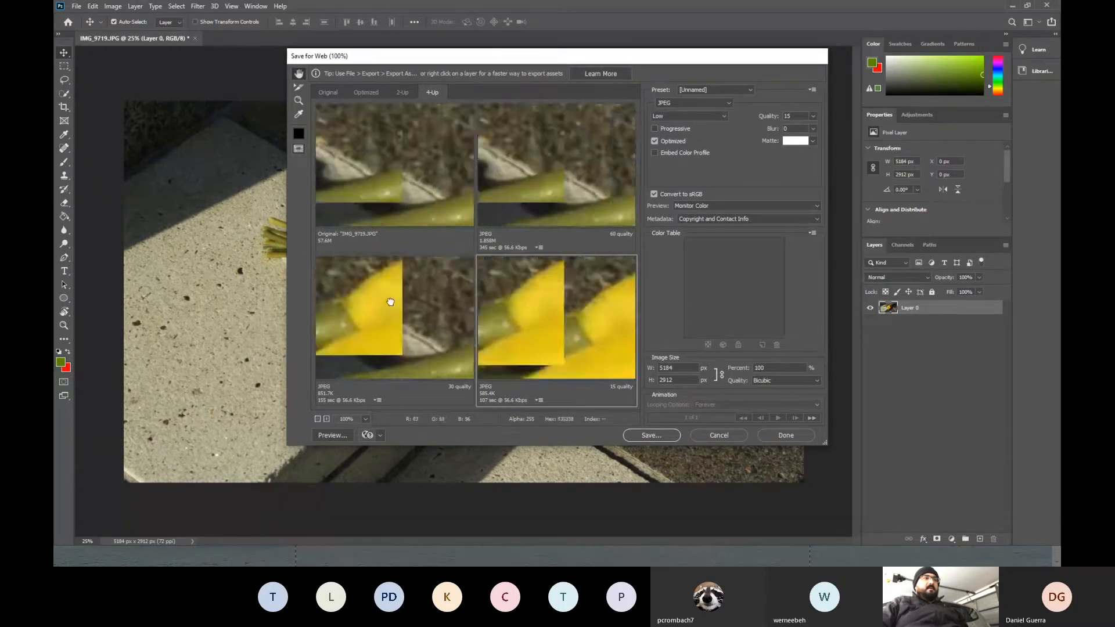
{"action": "left_click_drag", "start_coordinate": [604, 316], "coordinate": [545, 321]}
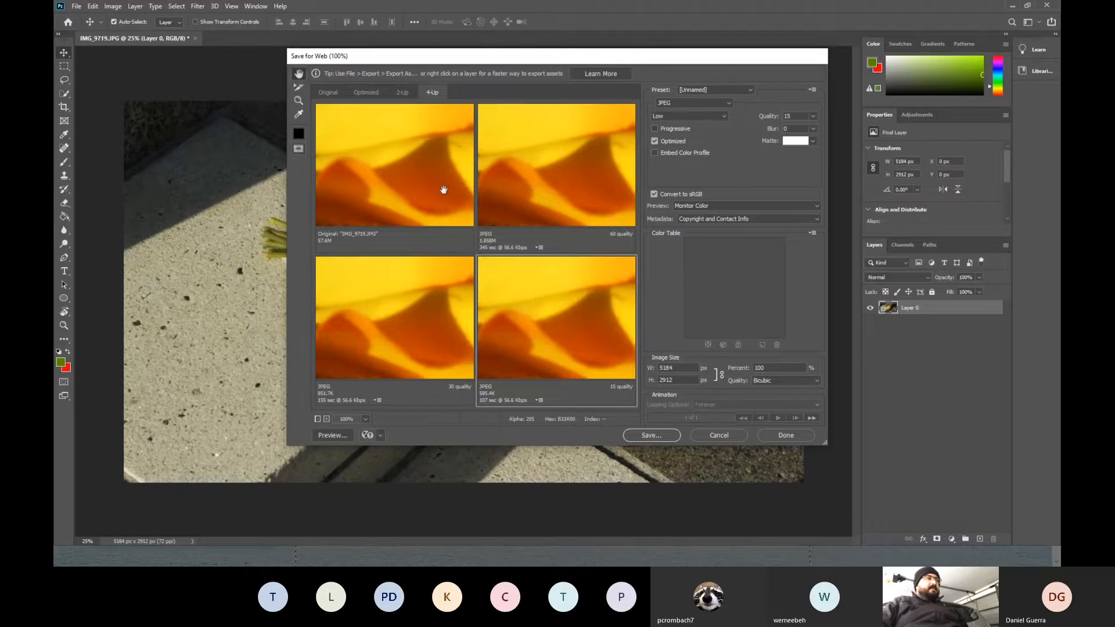
Choose the 60-quality version with the JPEG High preset and base the download time estimate on 1 Mbps Cable
{"action": "left_click", "coordinate": [394, 193]}
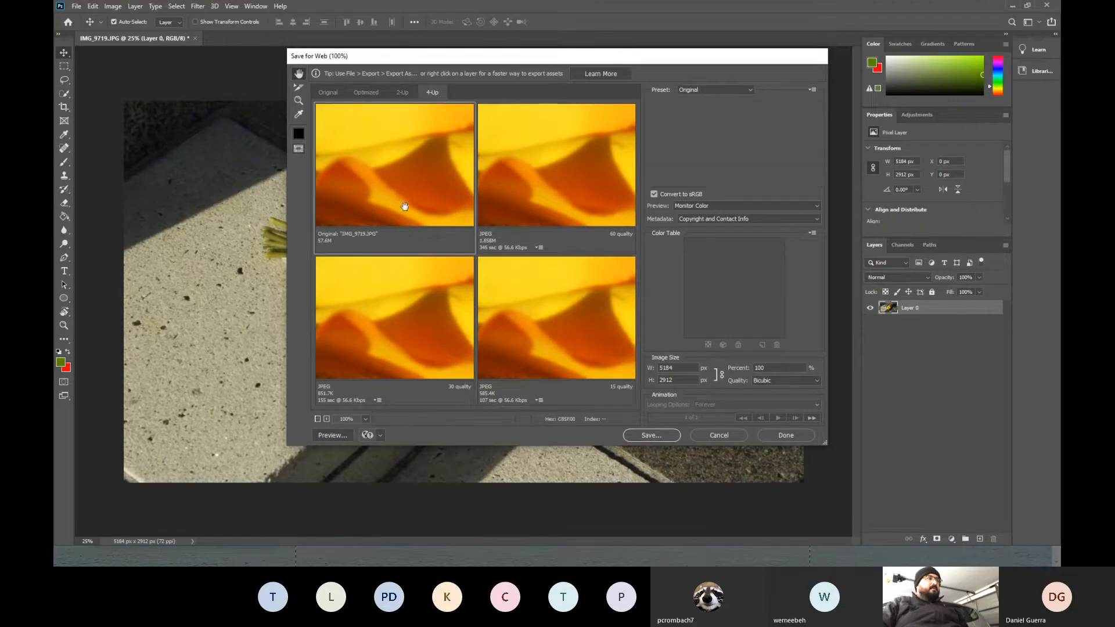
{"action": "left_click", "coordinate": [580, 190]}
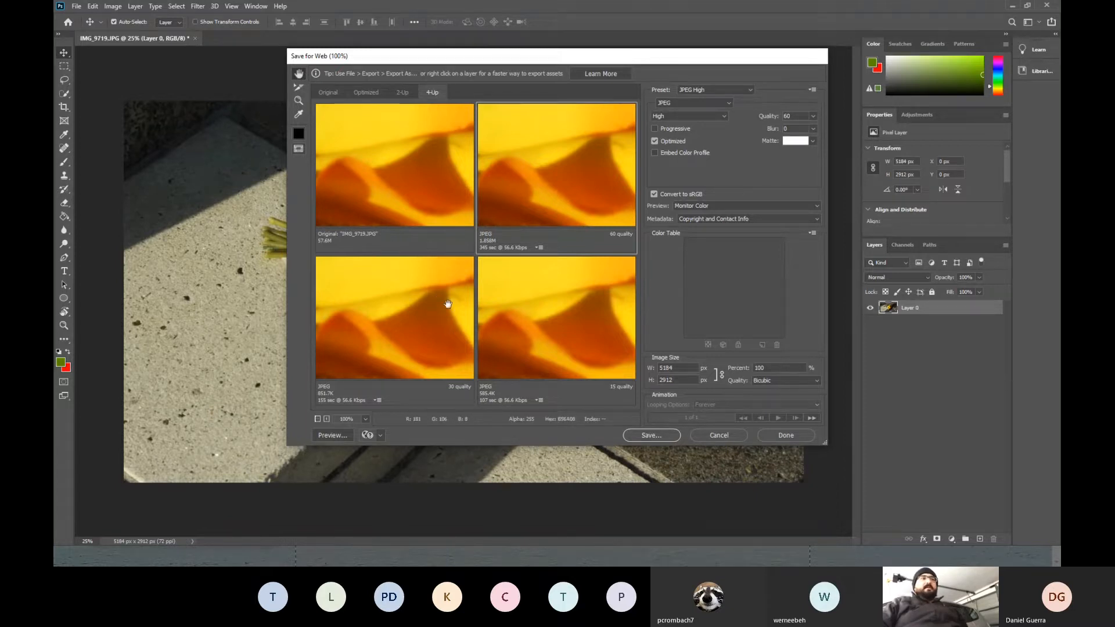
{"action": "left_click", "coordinate": [713, 91]}
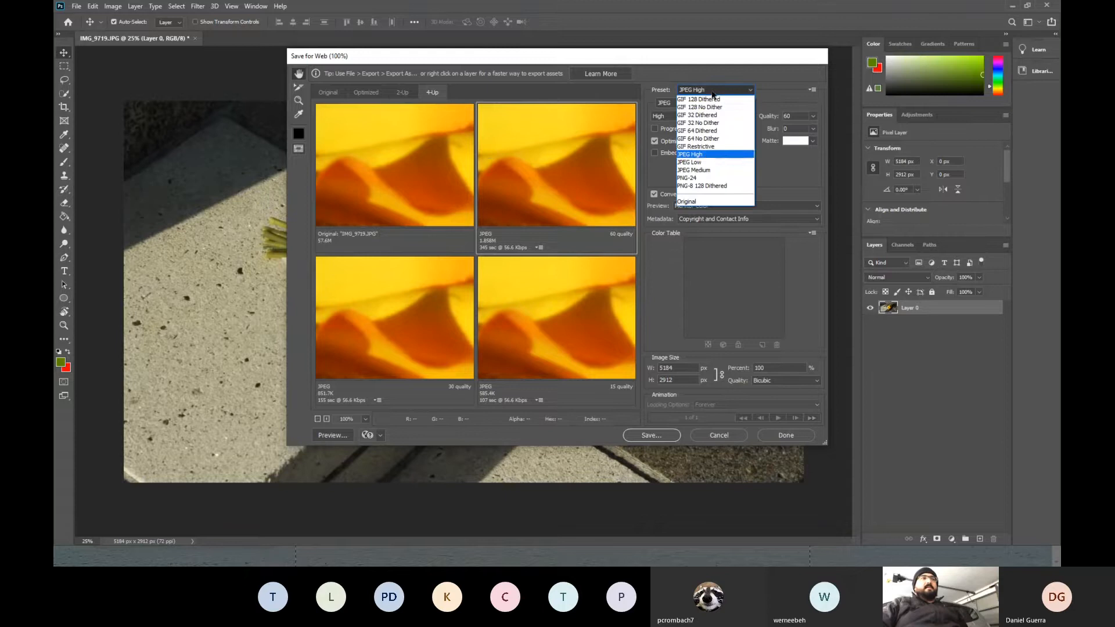
{"action": "left_click", "coordinate": [707, 155]}
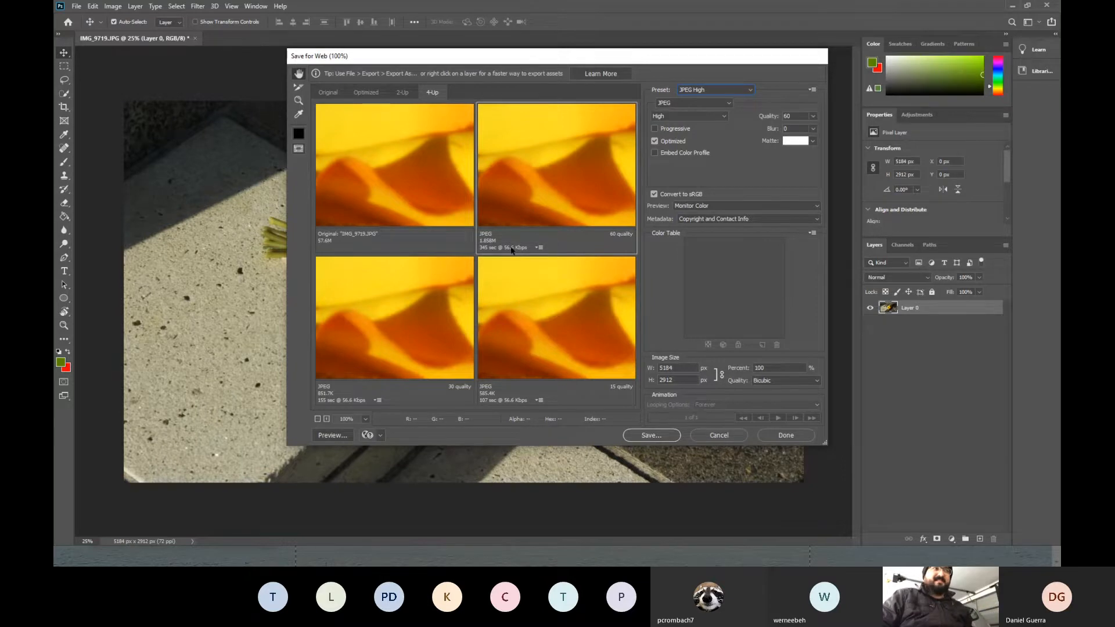
{"action": "left_click", "coordinate": [538, 248]}
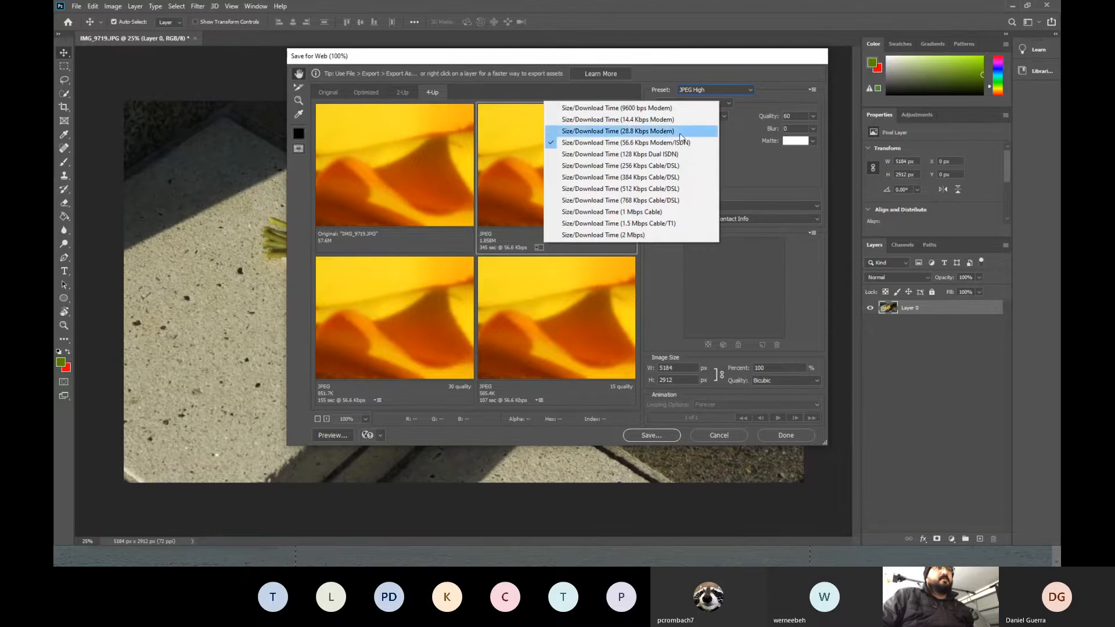
{"action": "left_click", "coordinate": [680, 212]}
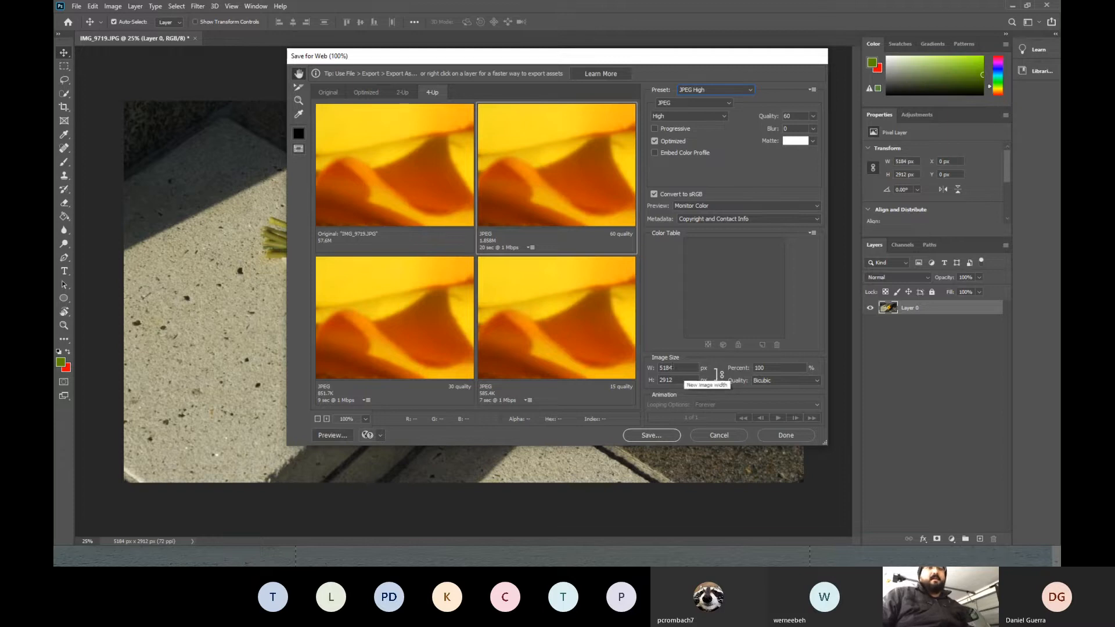
Scale the exported image to 50 percent
{"action": "left_click", "coordinate": [743, 371]}
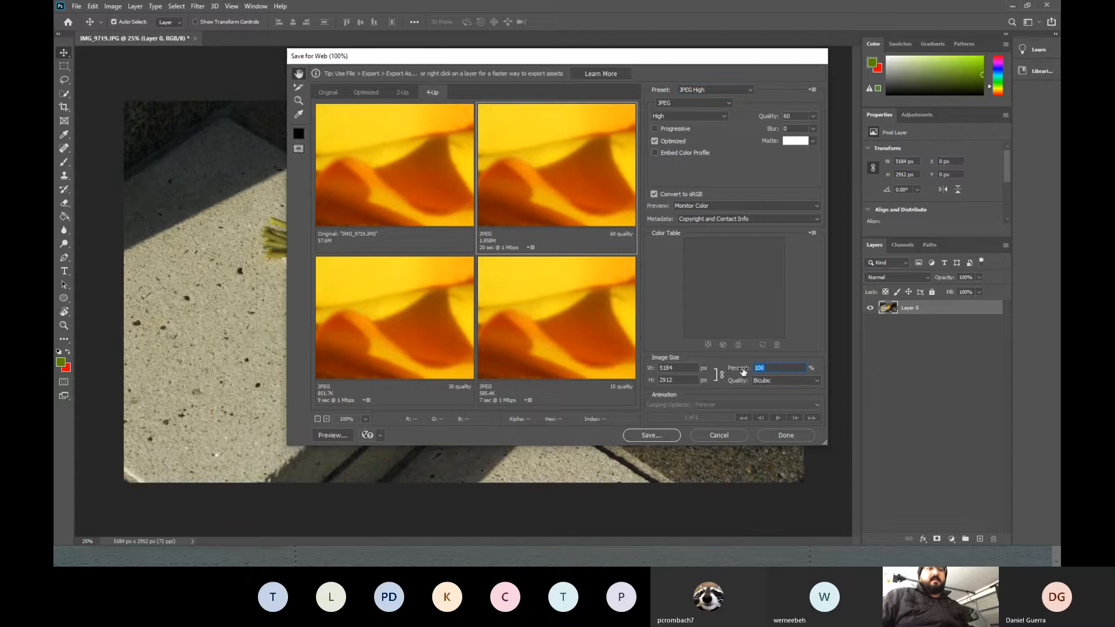
{"action": "type", "text": "50"}
{"action": "key", "text": "Tab"}
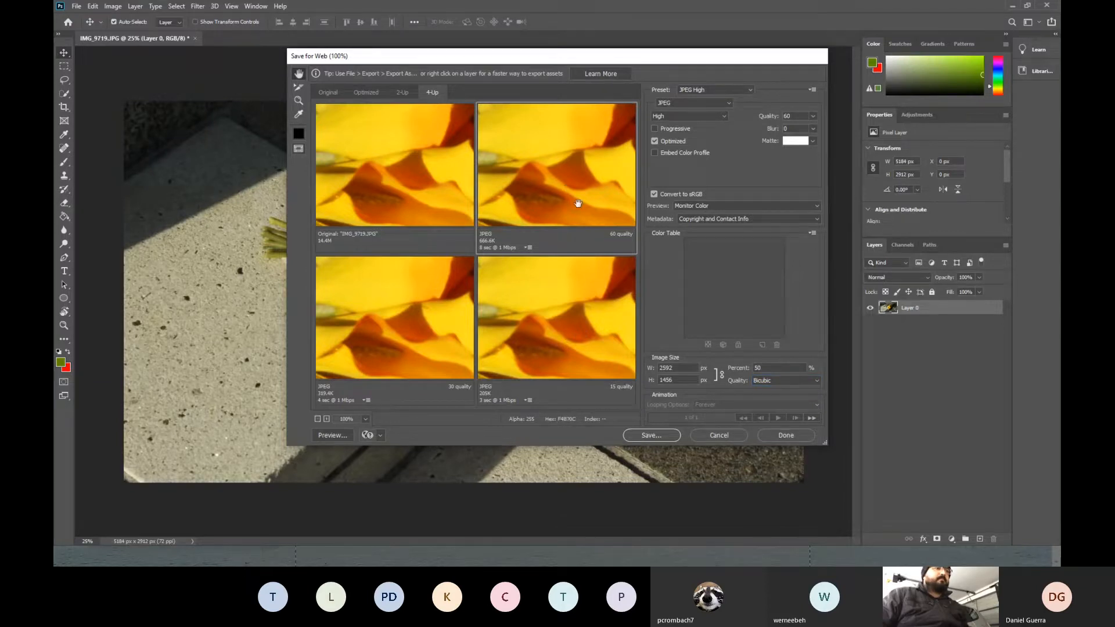
Save the optimized image as flower.jpg in the READY folder of Memorial Park Website
{"action": "left_click", "coordinate": [651, 435]}
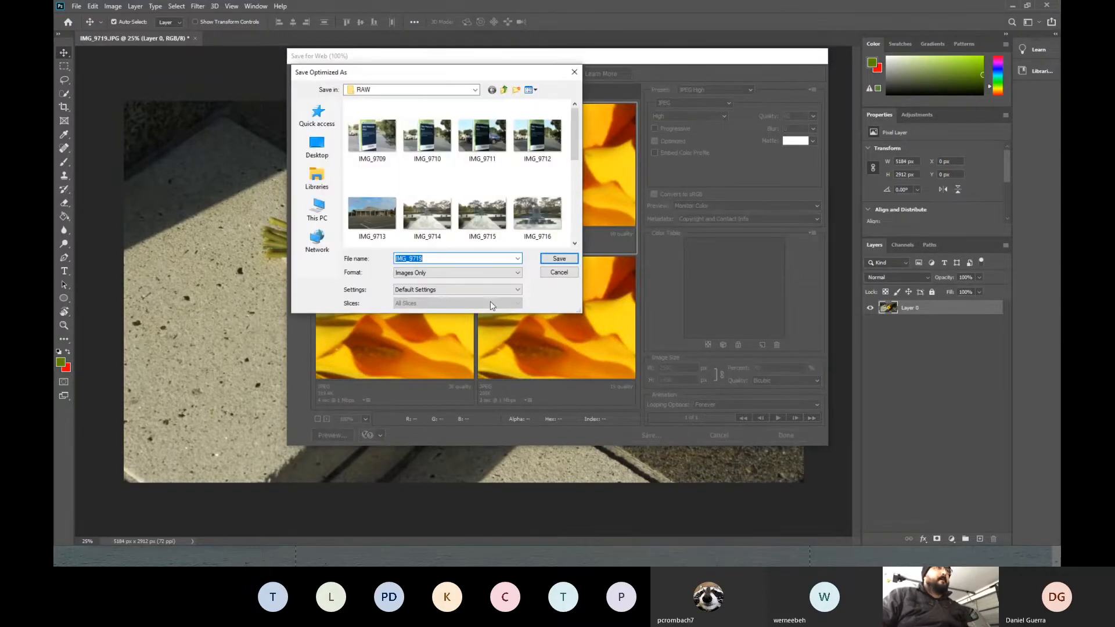
{"action": "left_click", "coordinate": [504, 91]}
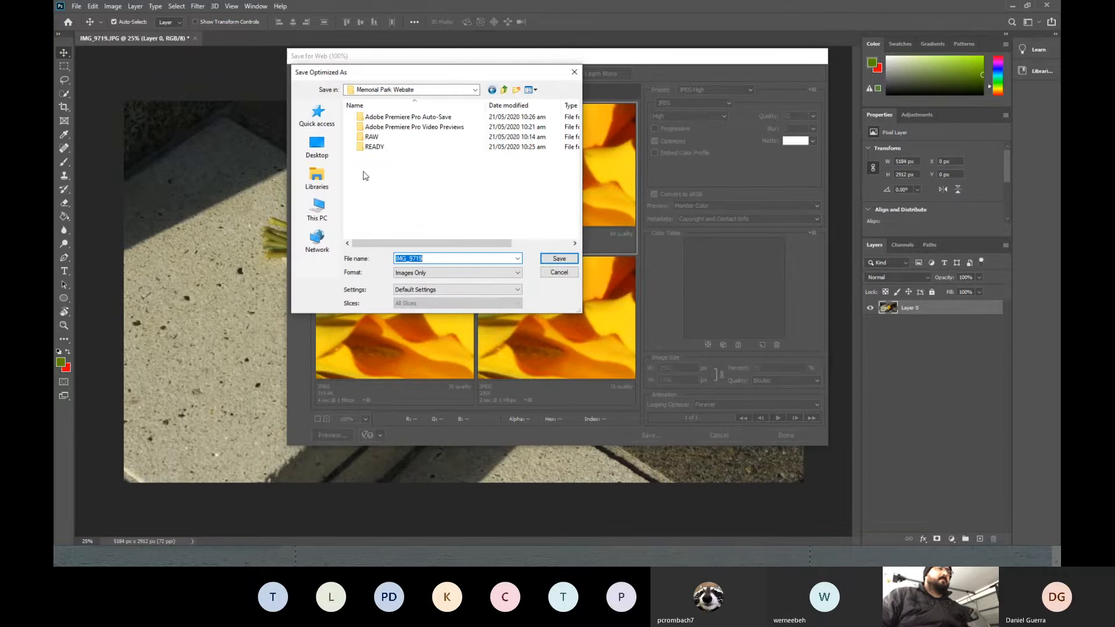
{"action": "double_click", "coordinate": [374, 146]}
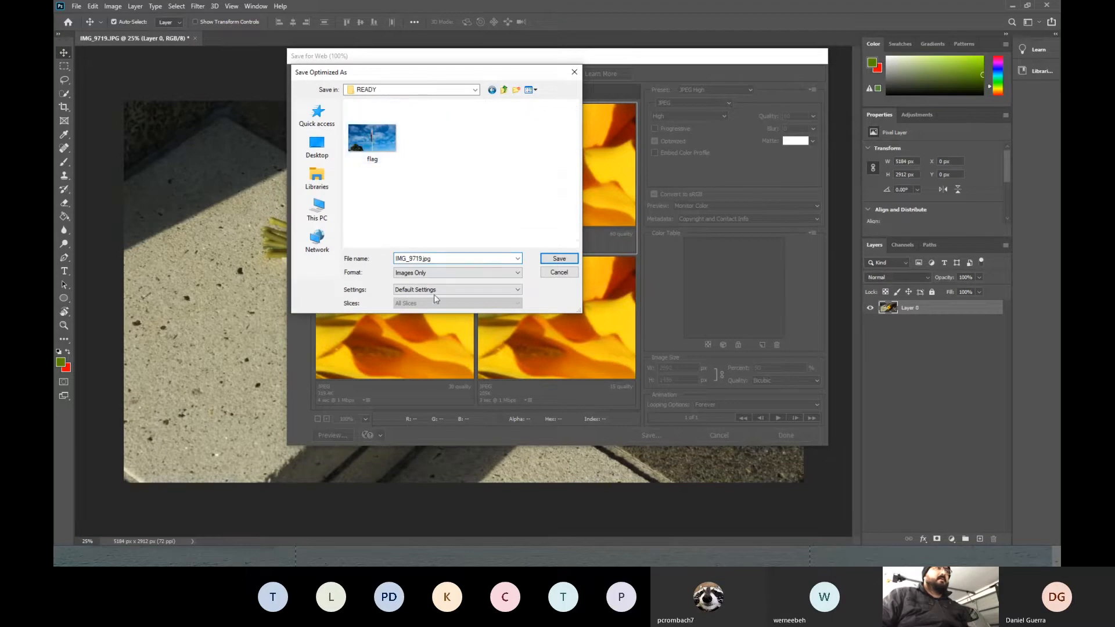
{"action": "left_click", "coordinate": [420, 256]}
{"action": "left_click_drag", "start_coordinate": [424, 258], "coordinate": [351, 256]}
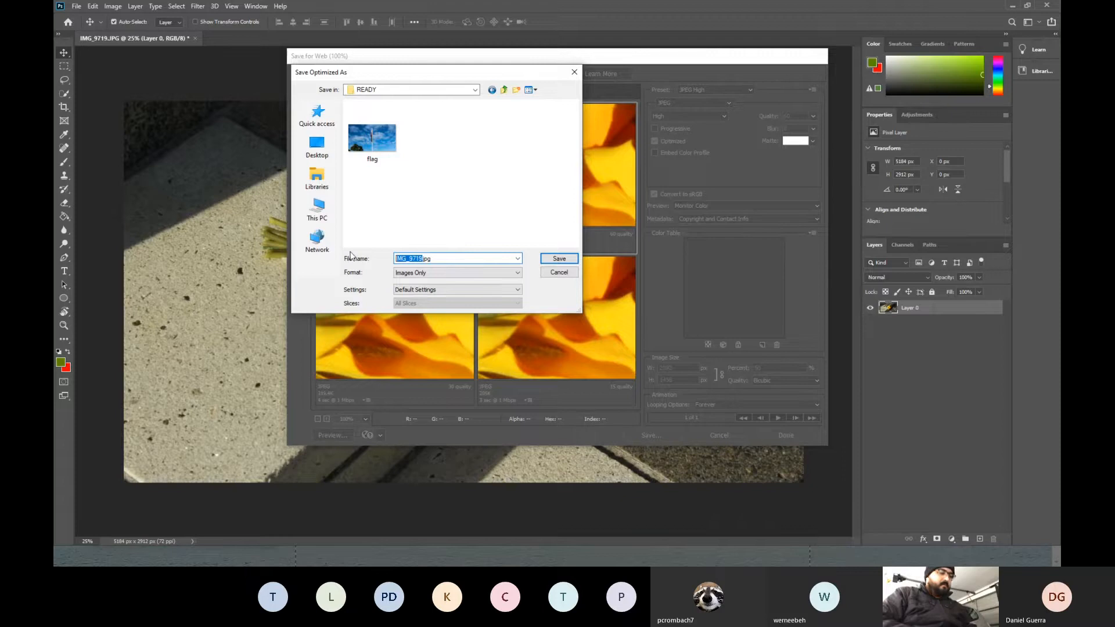
{"action": "type", "text": "flower"}
{"action": "key", "text": "Return"}
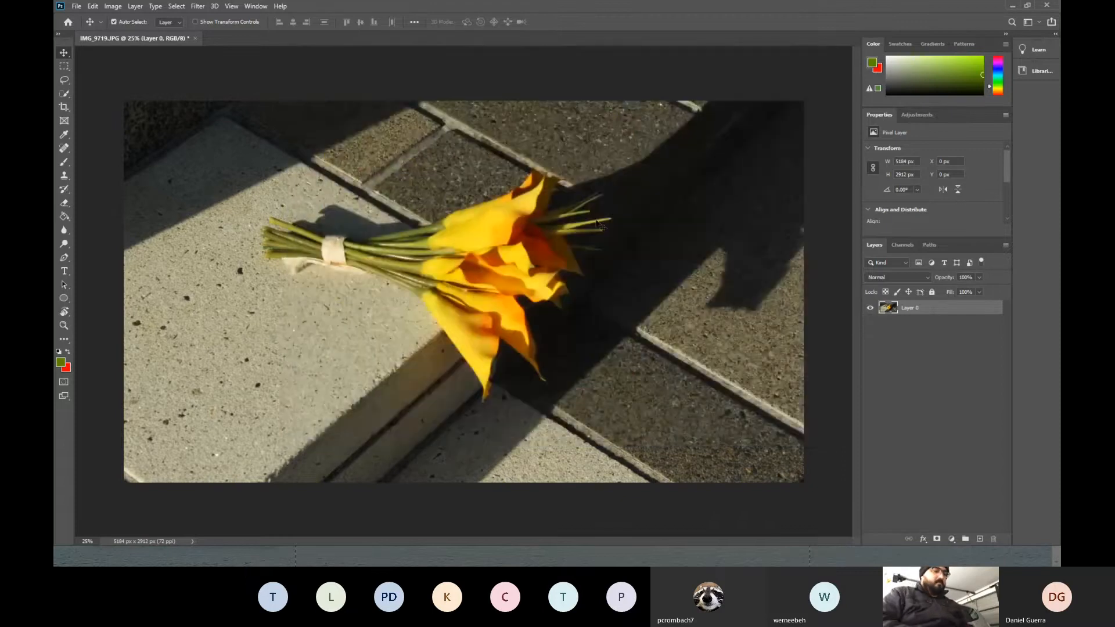
Launch Adobe Illustrator 2020
{"action": "key", "text": "super"}
{"action": "type", "text": "illu"}
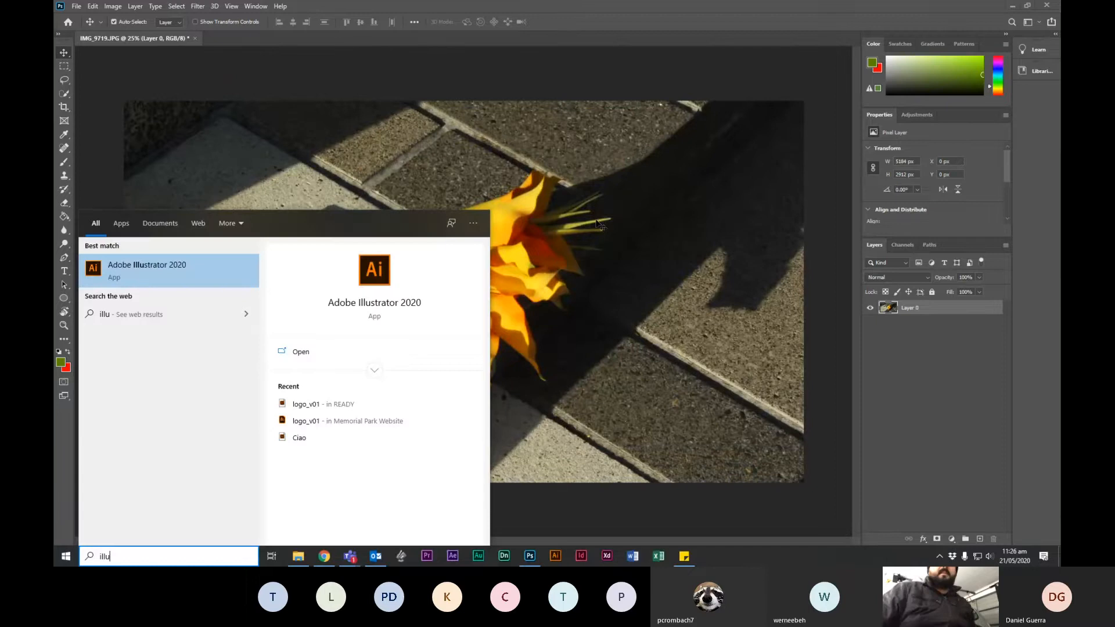
{"action": "key", "text": "Return"}
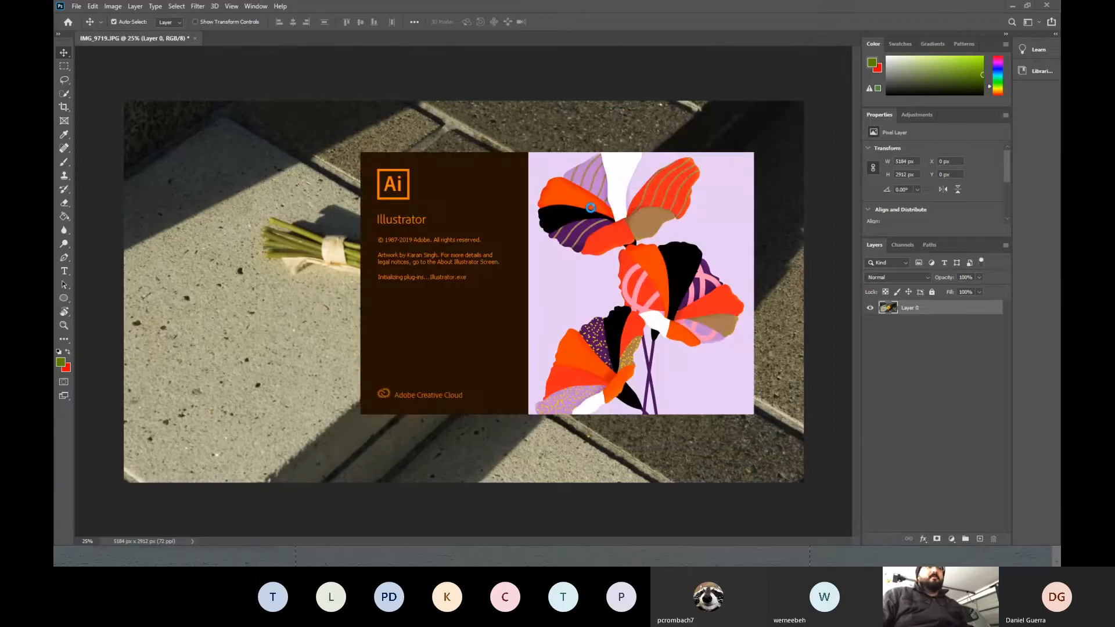
Switch to the Wix Editor in Chrome and overlay the diagonal-line pattern on the Home page's background video, keeping Normal play speed
{"action": "key", "text": "alt+Tab"}
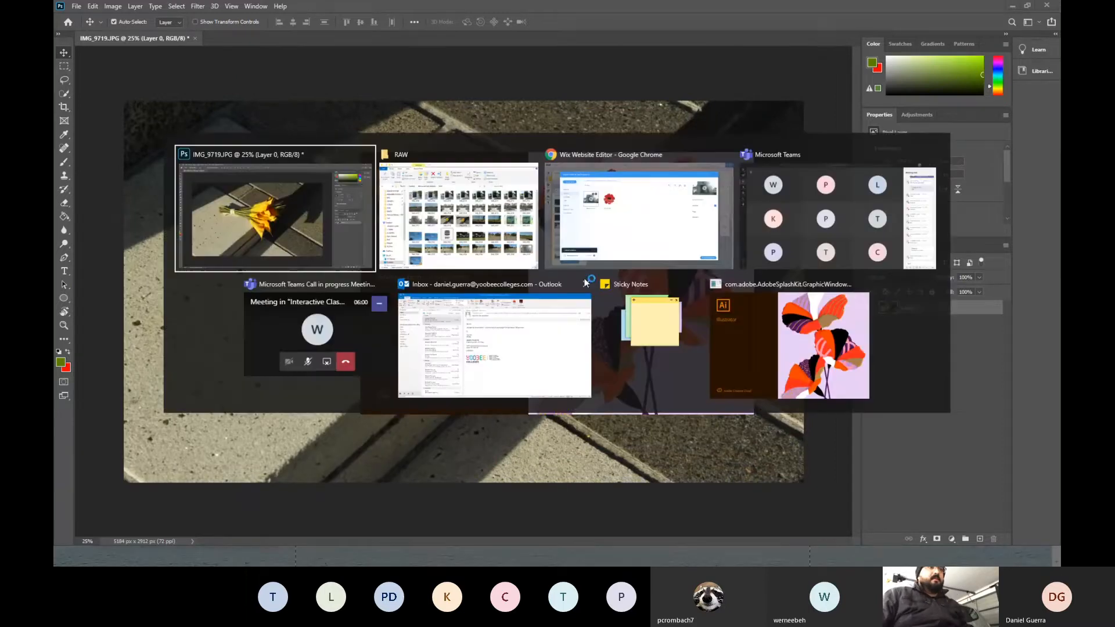
{"action": "left_click", "coordinate": [643, 189]}
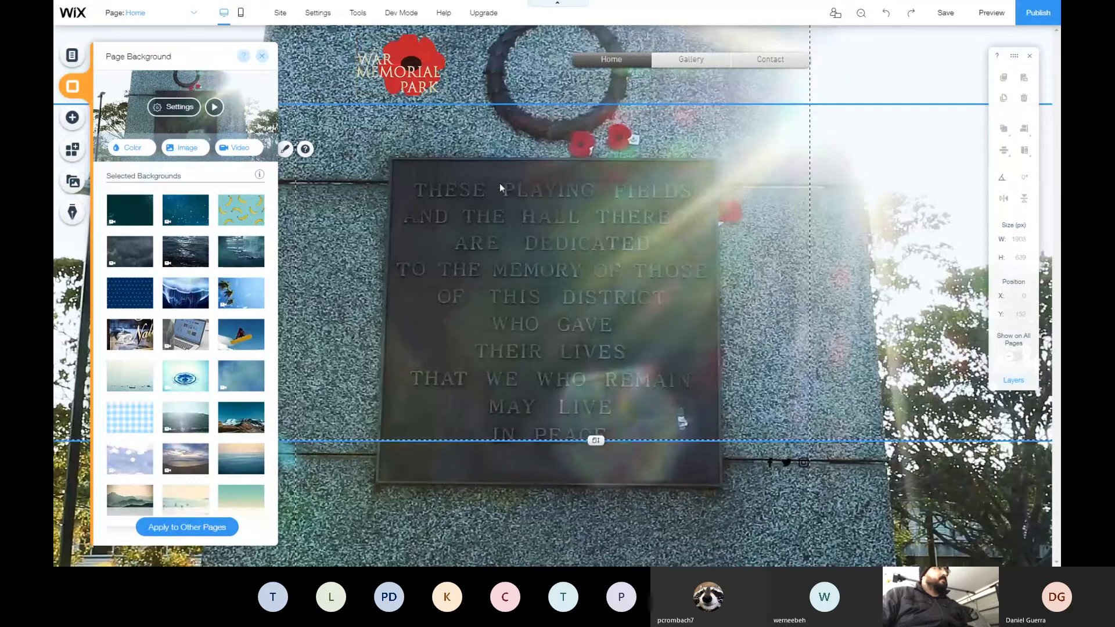
{"action": "left_click", "coordinate": [190, 112]}
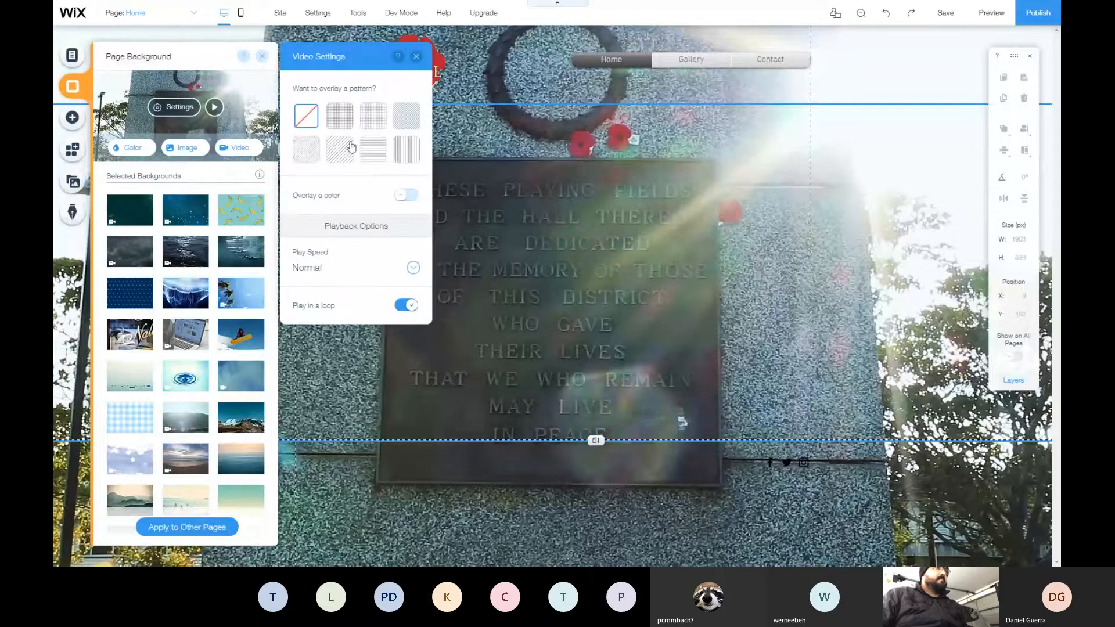
{"action": "left_click", "coordinate": [412, 268]}
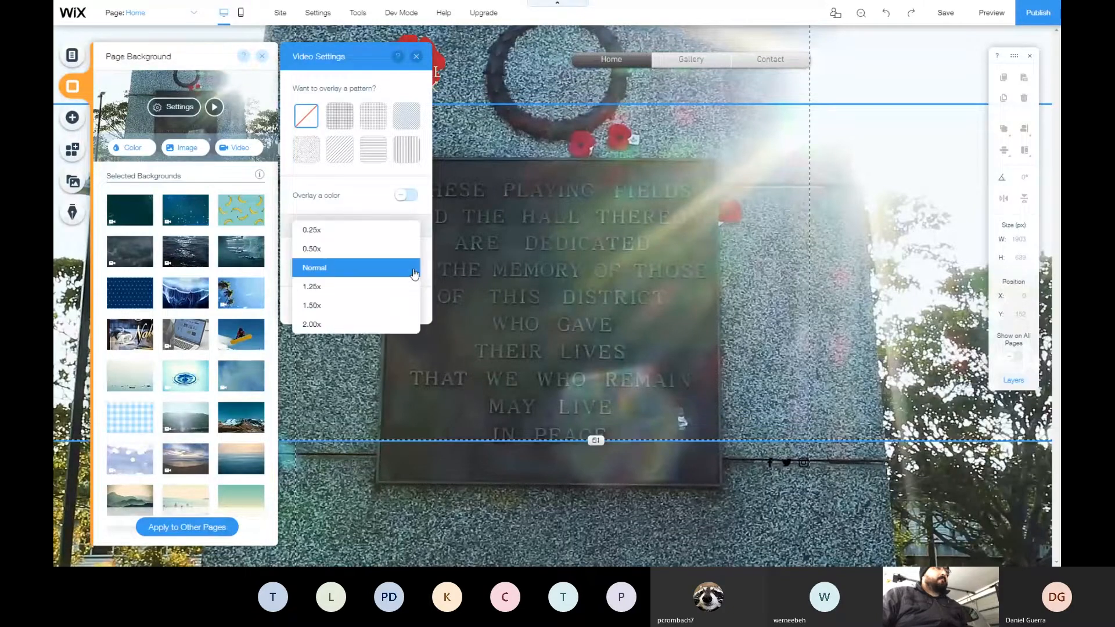
{"action": "left_click", "coordinate": [358, 268]}
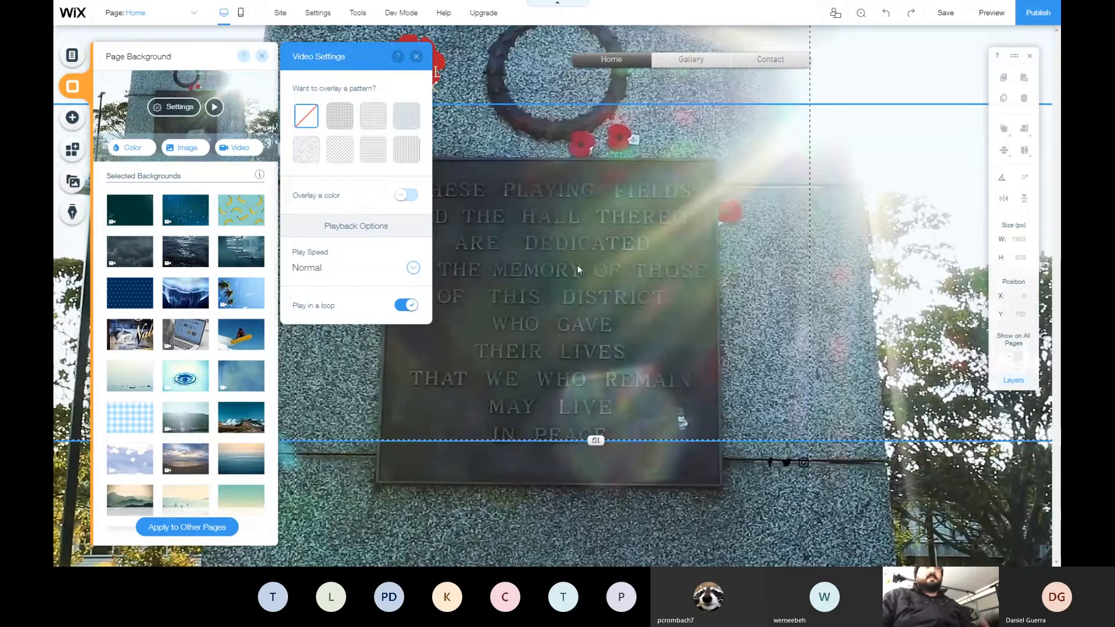
{"action": "left_click", "coordinate": [341, 154]}
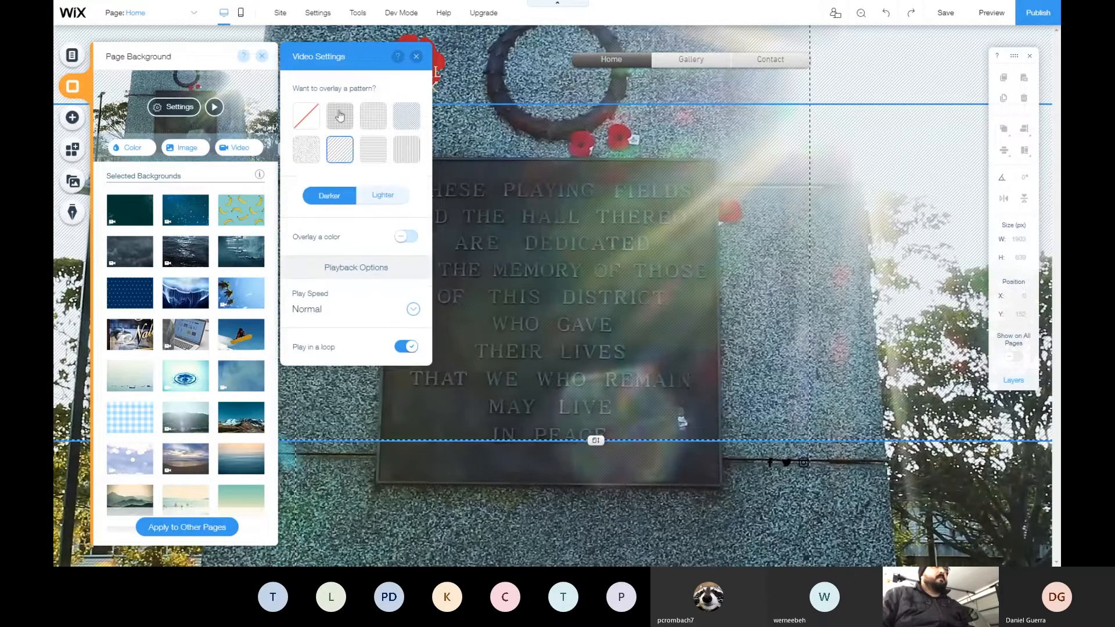
Try several pattern overlays on the Home page's background video and settle on no pattern
{"action": "left_click", "coordinate": [341, 116]}
{"action": "left_click", "coordinate": [317, 145]}
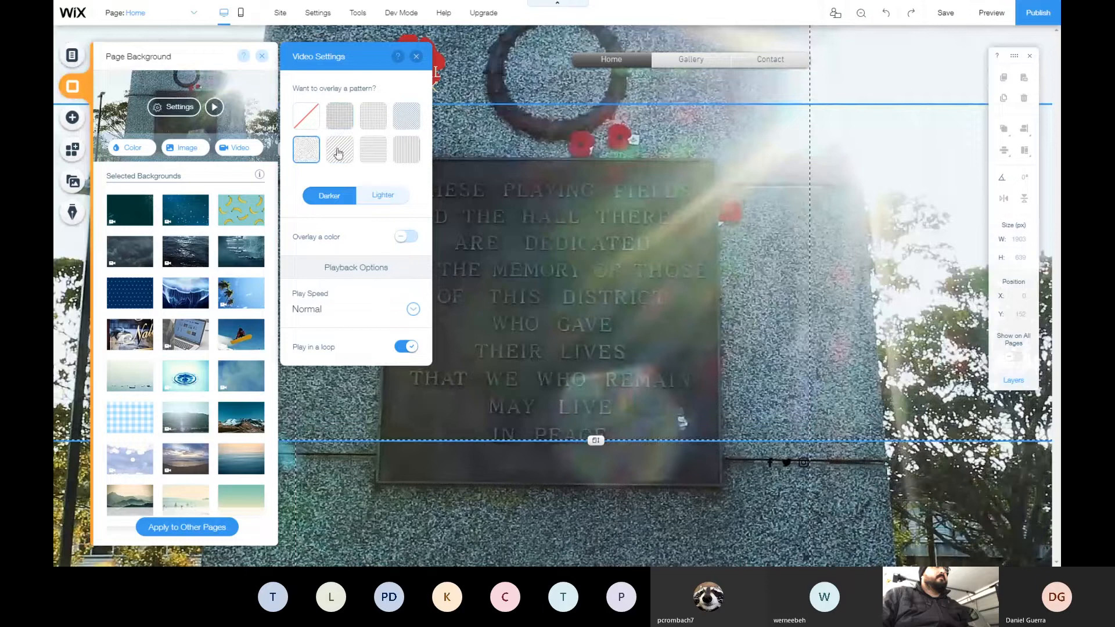
{"action": "left_click", "coordinate": [406, 150]}
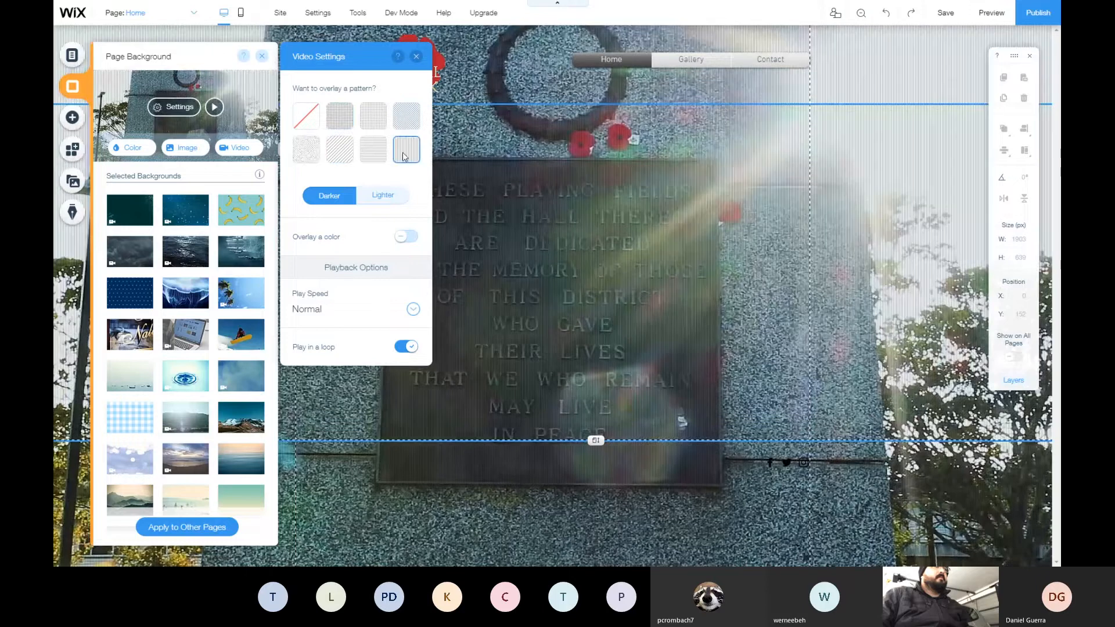
{"action": "left_click", "coordinate": [406, 118]}
{"action": "left_click", "coordinate": [383, 124]}
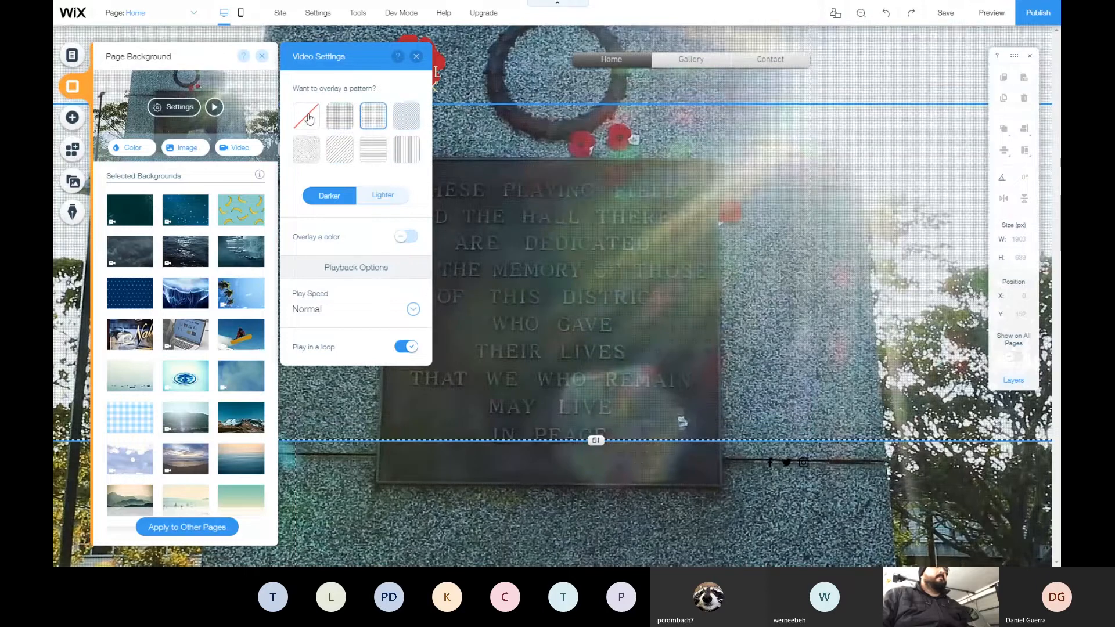
{"action": "left_click", "coordinate": [309, 119]}
Overlay black (#000000) on the Home page's background video at 10% opacity and close the background settings
{"action": "left_click", "coordinate": [406, 194]}
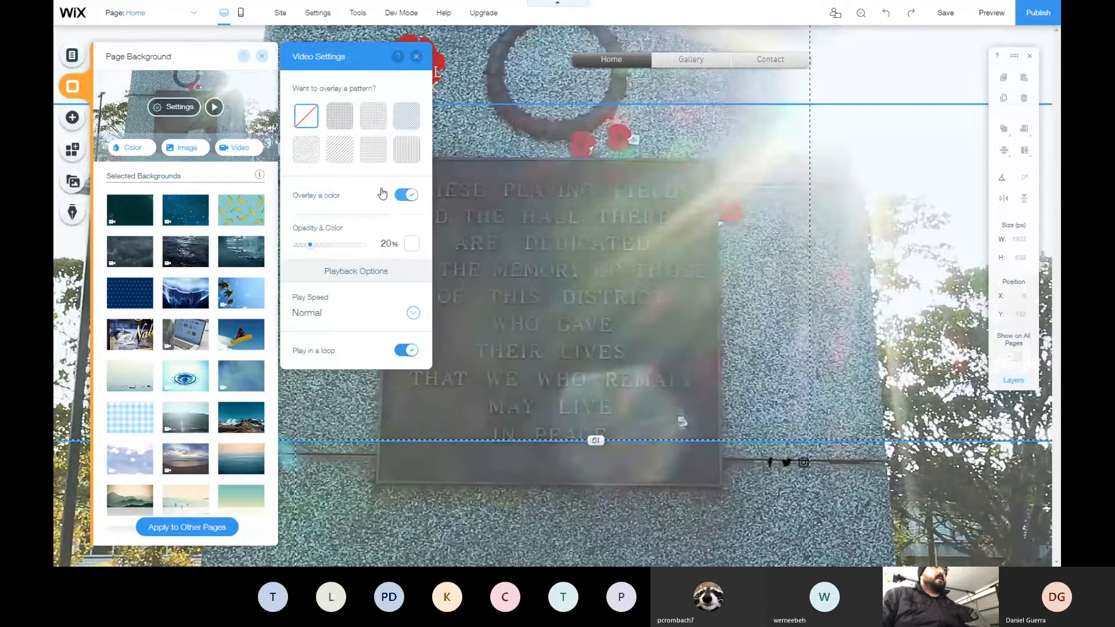
{"action": "left_click", "coordinate": [413, 245]}
{"action": "left_click", "coordinate": [426, 348]}
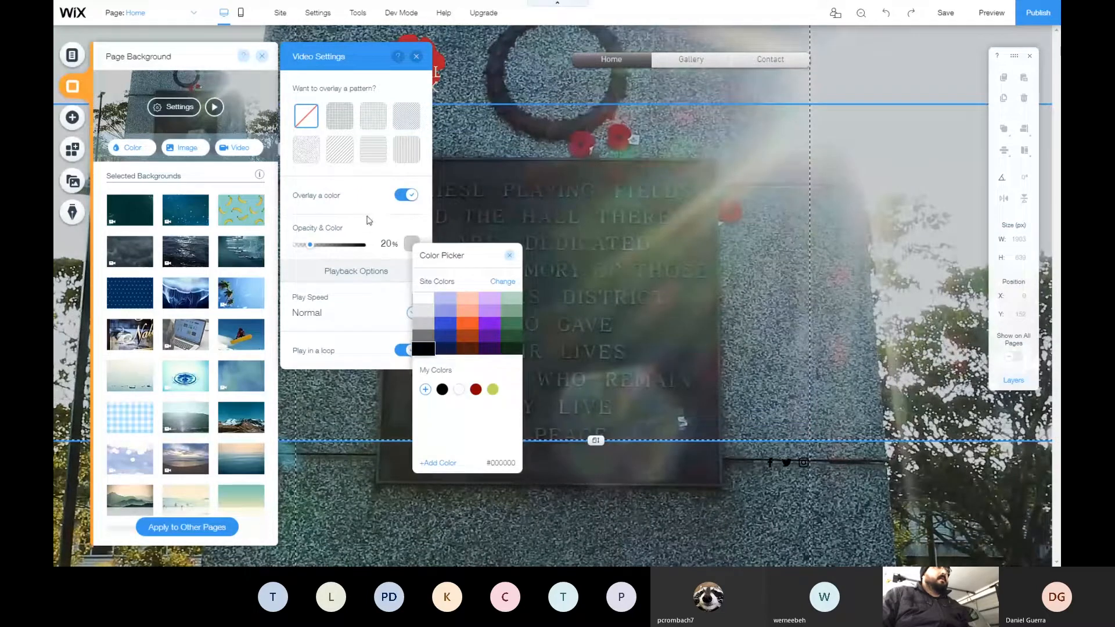
{"action": "left_click", "coordinate": [368, 223]}
{"action": "left_click", "coordinate": [387, 243]}
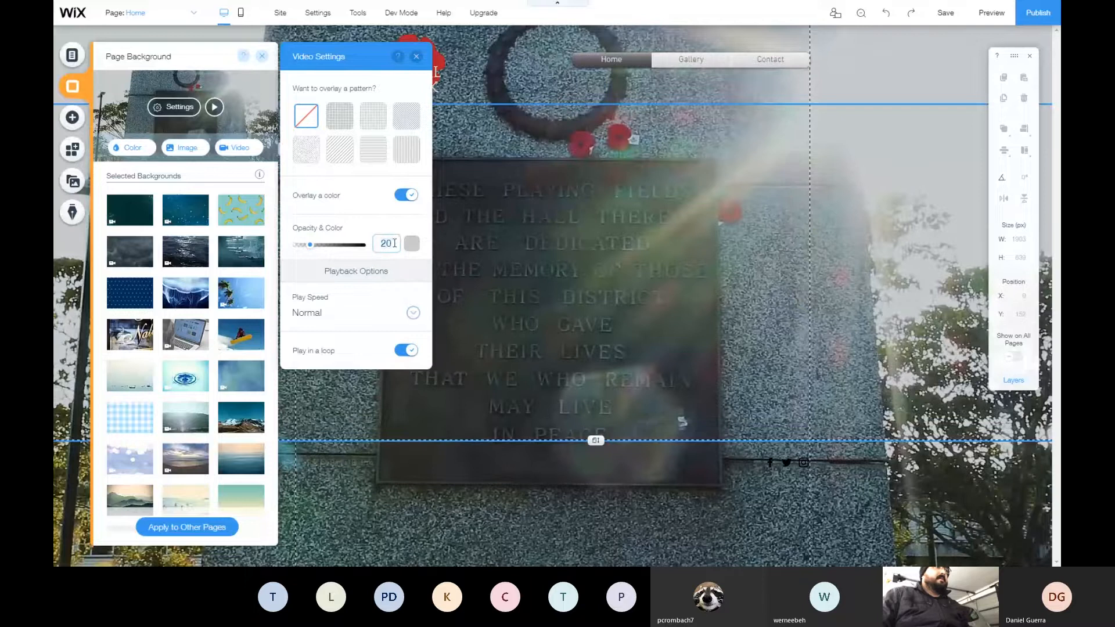
{"action": "type", "text": "10"}
{"action": "key", "text": "Return"}
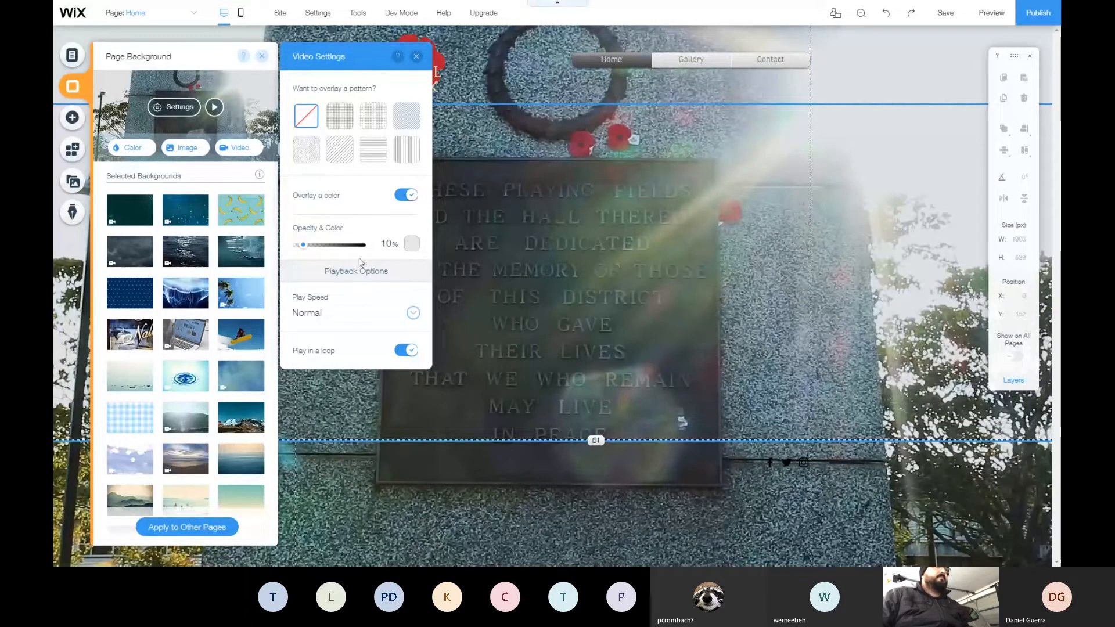
{"action": "left_click", "coordinate": [417, 57]}
{"action": "left_click", "coordinate": [262, 56]}
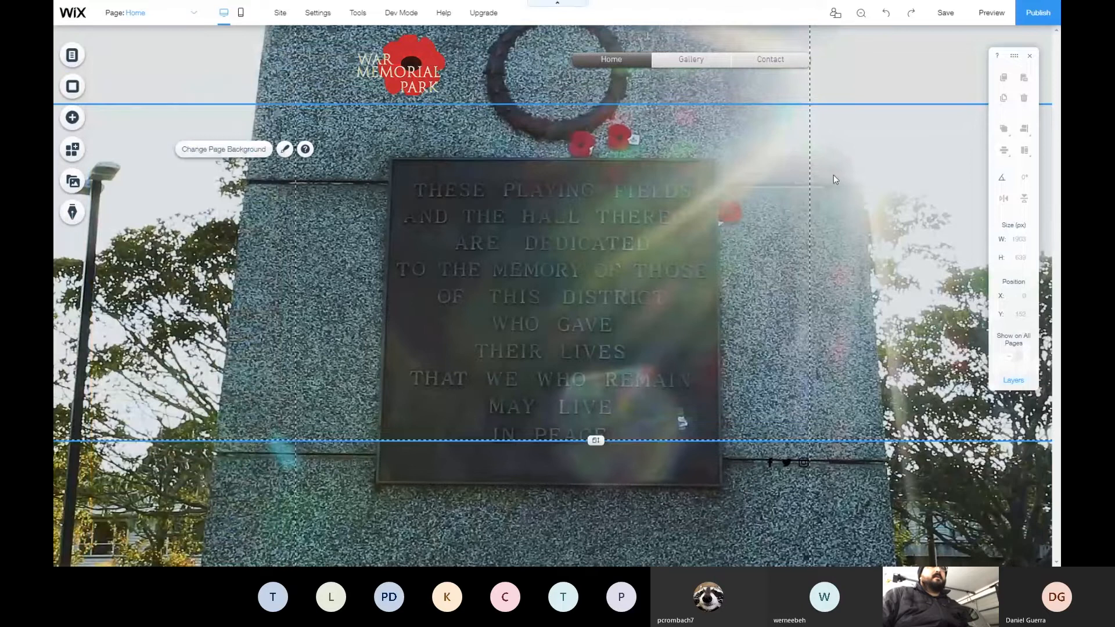
Move the header's horizontal menu to about X 500, Y 61
{"action": "left_click", "coordinate": [748, 63]}
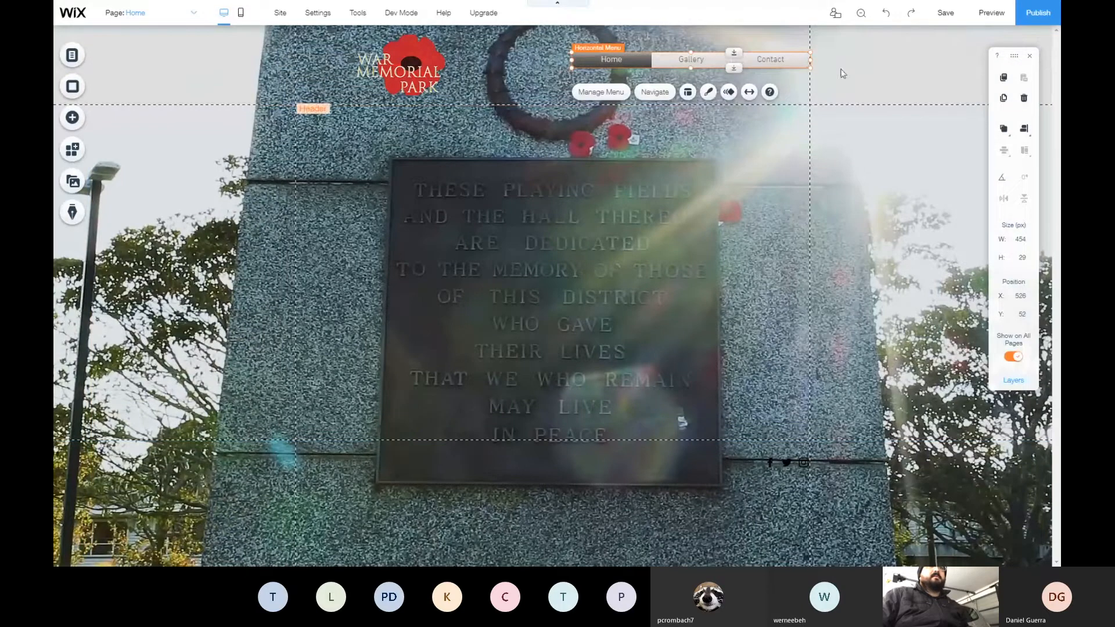
{"action": "left_click", "coordinate": [876, 59]}
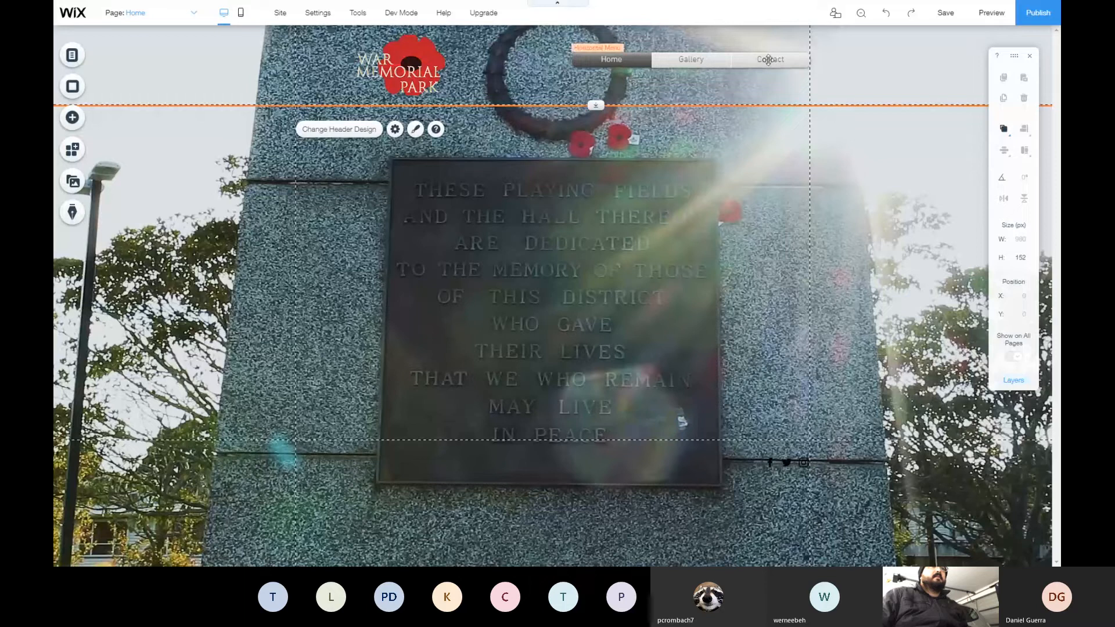
{"action": "left_click_drag", "start_coordinate": [768, 59], "coordinate": [775, 70]}
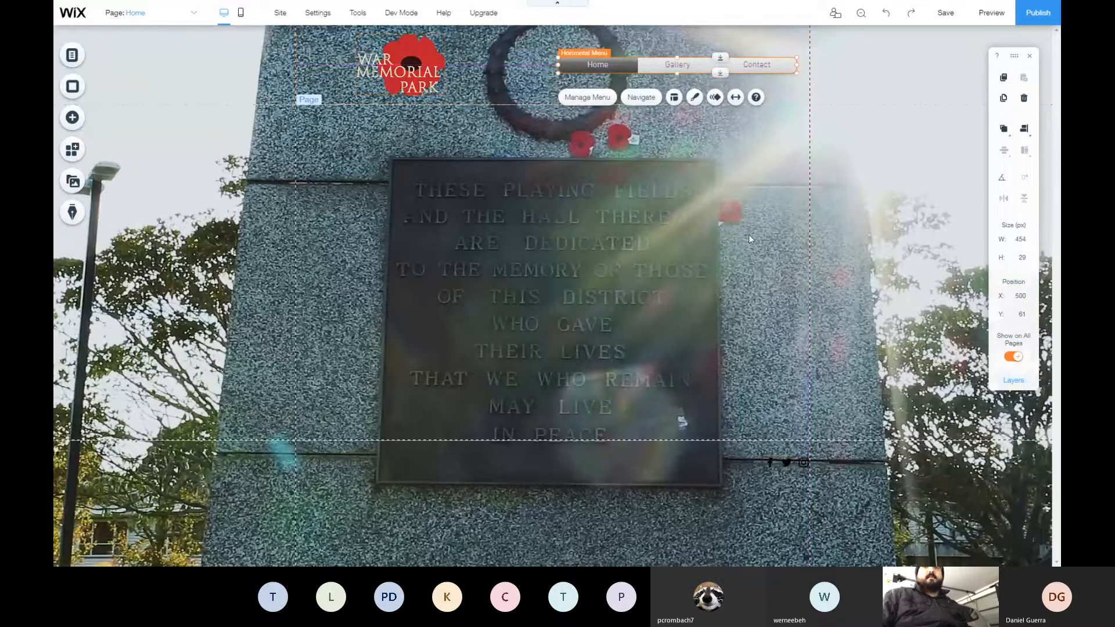
{"action": "key", "text": "XF86AudioMute"}
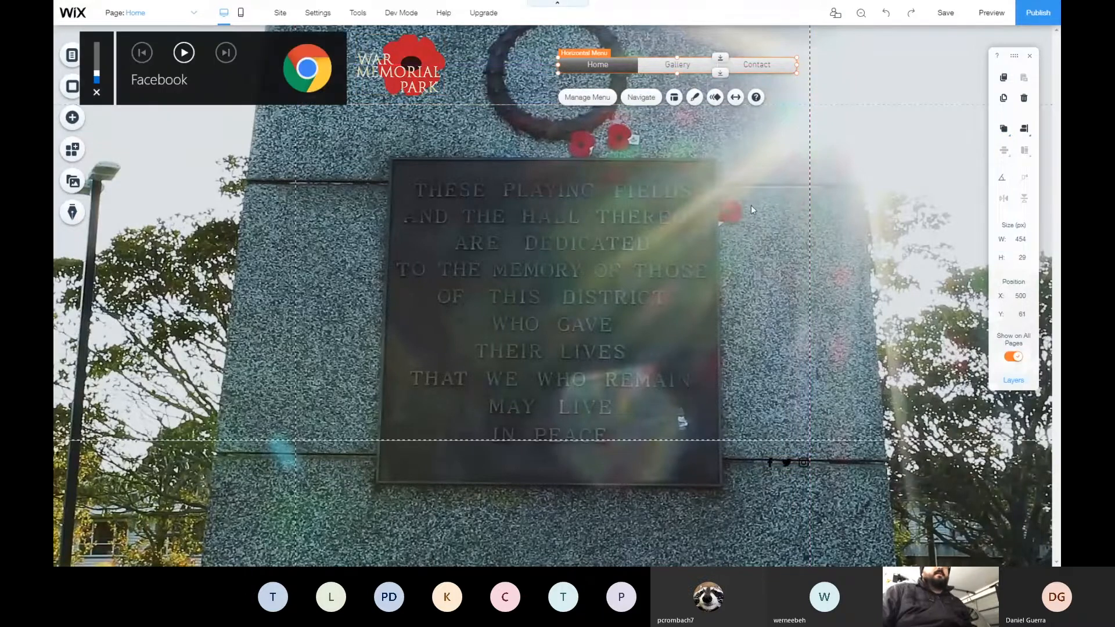
Apply the rounded beige preset design to the horizontal menu, undoing the trial change to its height
{"action": "left_click", "coordinate": [697, 99]}
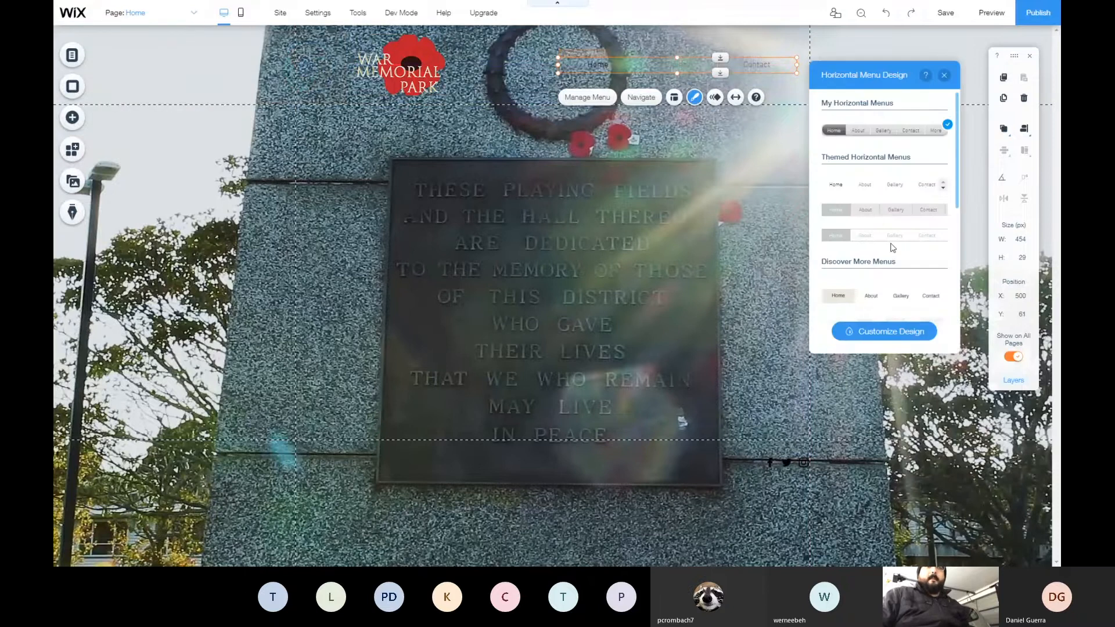
{"action": "scroll", "coordinate": [874, 232], "scroll_direction": "down", "scroll_amount": 3}
{"action": "scroll", "coordinate": [882, 268], "scroll_direction": "down", "scroll_amount": 3}
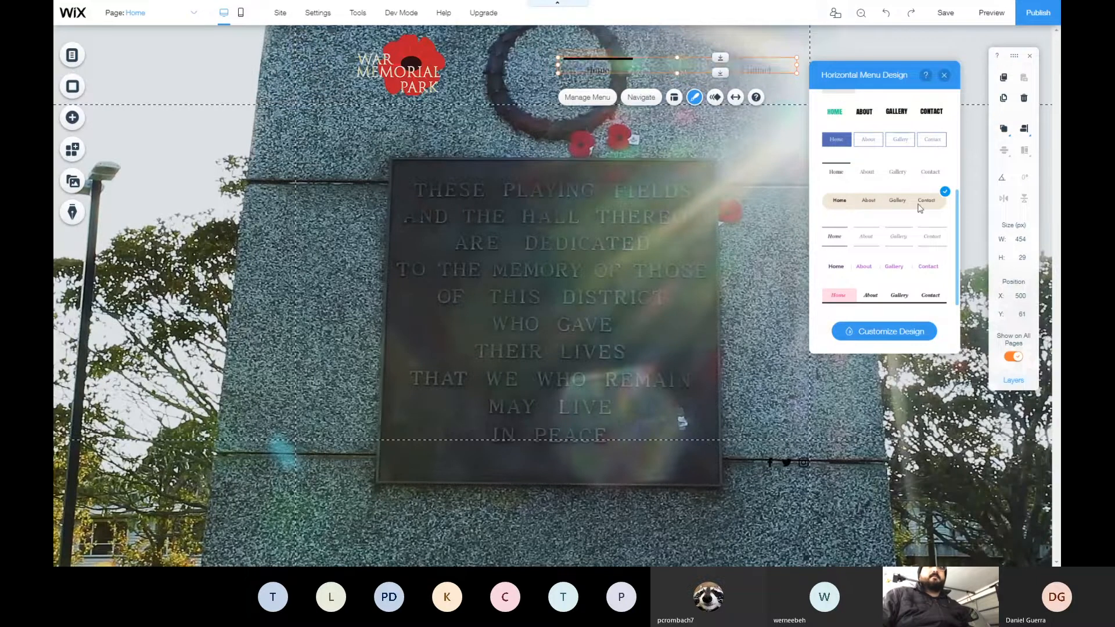
{"action": "scroll", "coordinate": [904, 262], "scroll_direction": "up", "scroll_amount": 2}
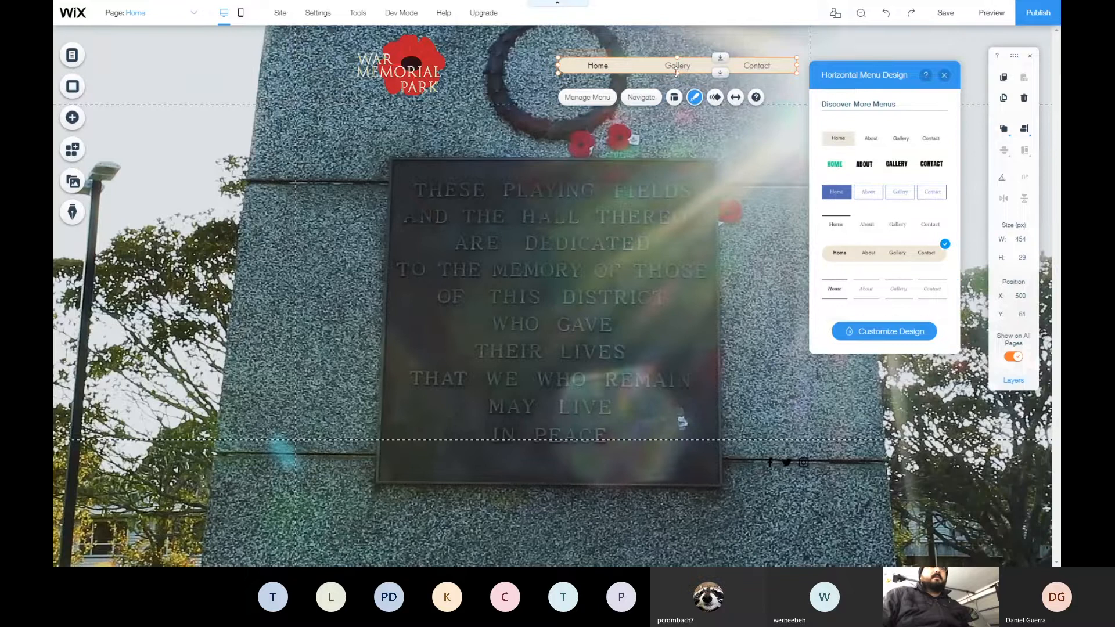
{"action": "left_click_drag", "start_coordinate": [676, 72], "coordinate": [676, 81]}
{"action": "key", "text": "ctrl+z"}
Set the horizontal menu's regular background fill to the custom red #ED5353, adding it to the saved colors
{"action": "left_click", "coordinate": [882, 332]}
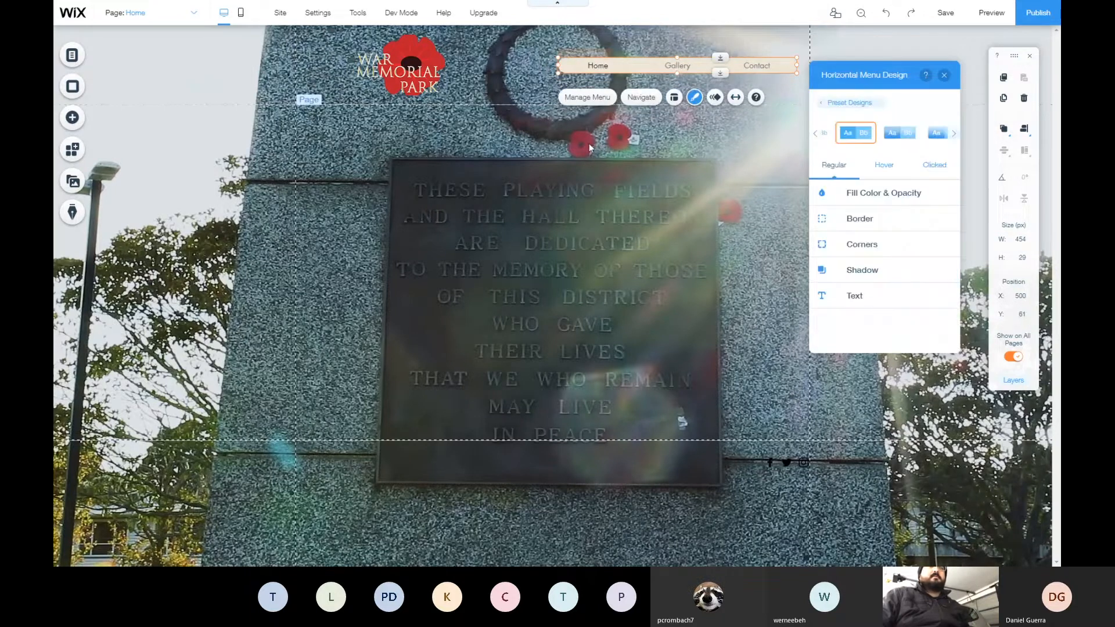
{"action": "left_click", "coordinate": [871, 194]}
{"action": "left_click", "coordinate": [947, 239]}
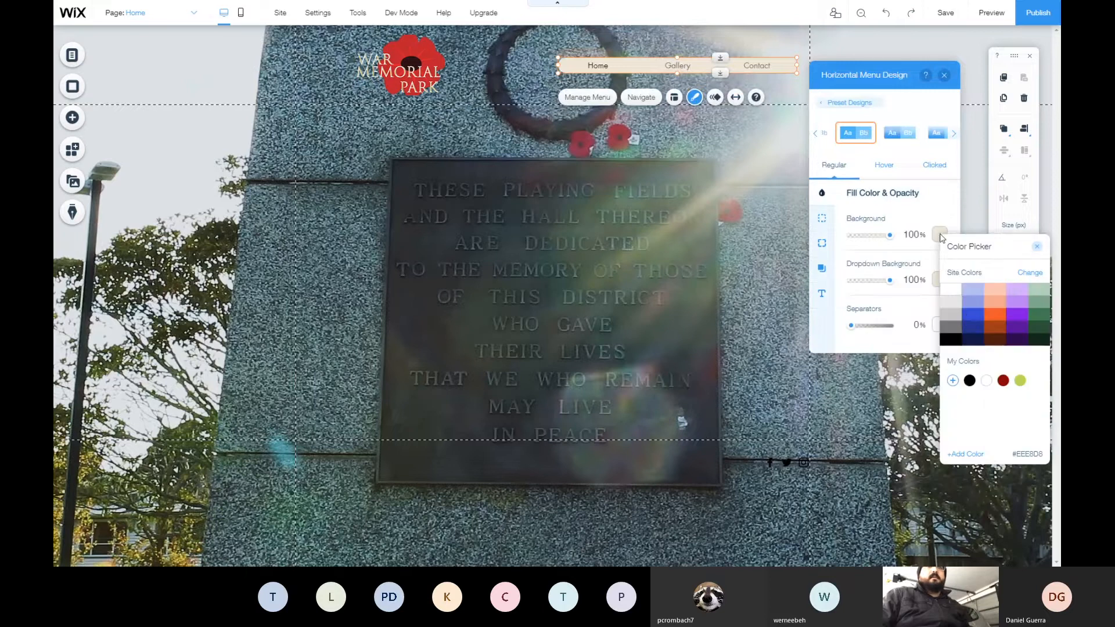
{"action": "left_click", "coordinate": [1004, 381]}
{"action": "left_click", "coordinate": [991, 317]}
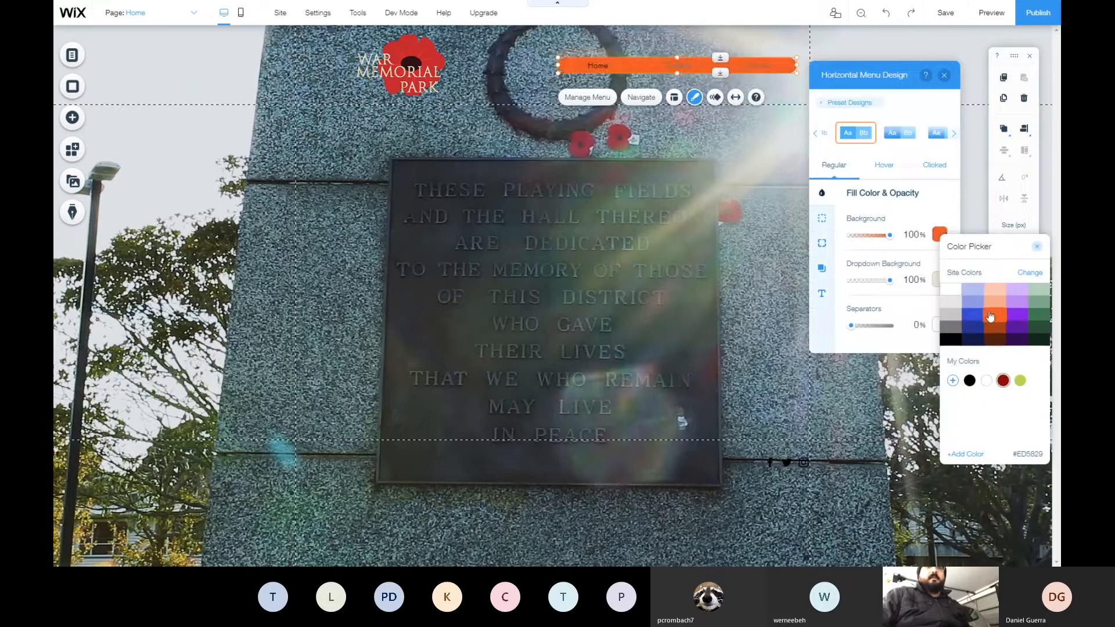
{"action": "left_click", "coordinate": [1003, 381]}
{"action": "left_click", "coordinate": [976, 455]}
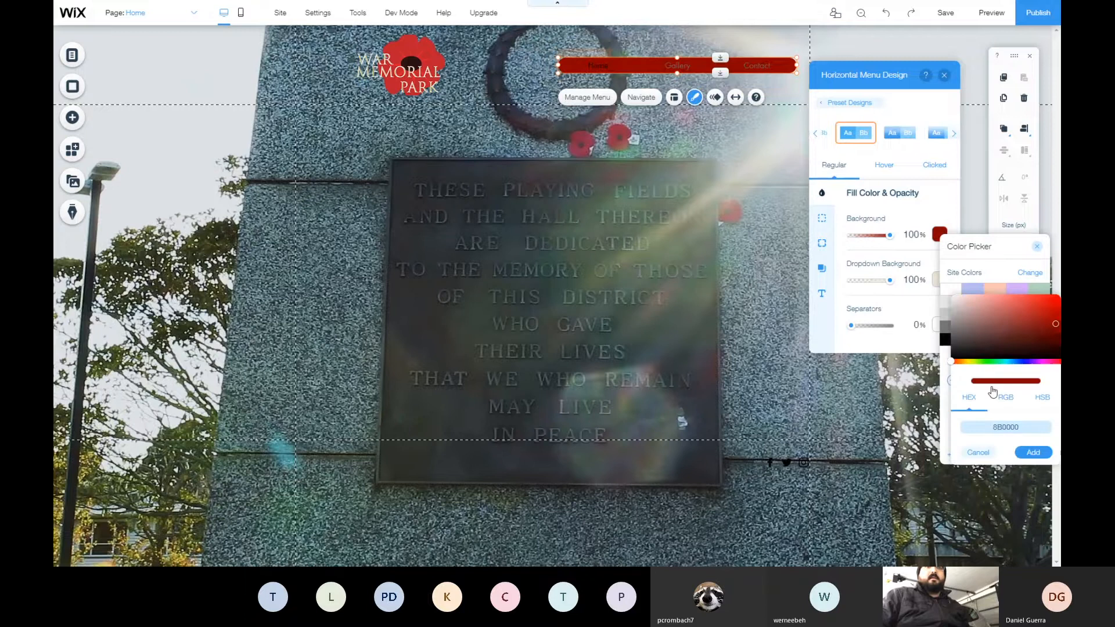
{"action": "left_click", "coordinate": [1031, 305]}
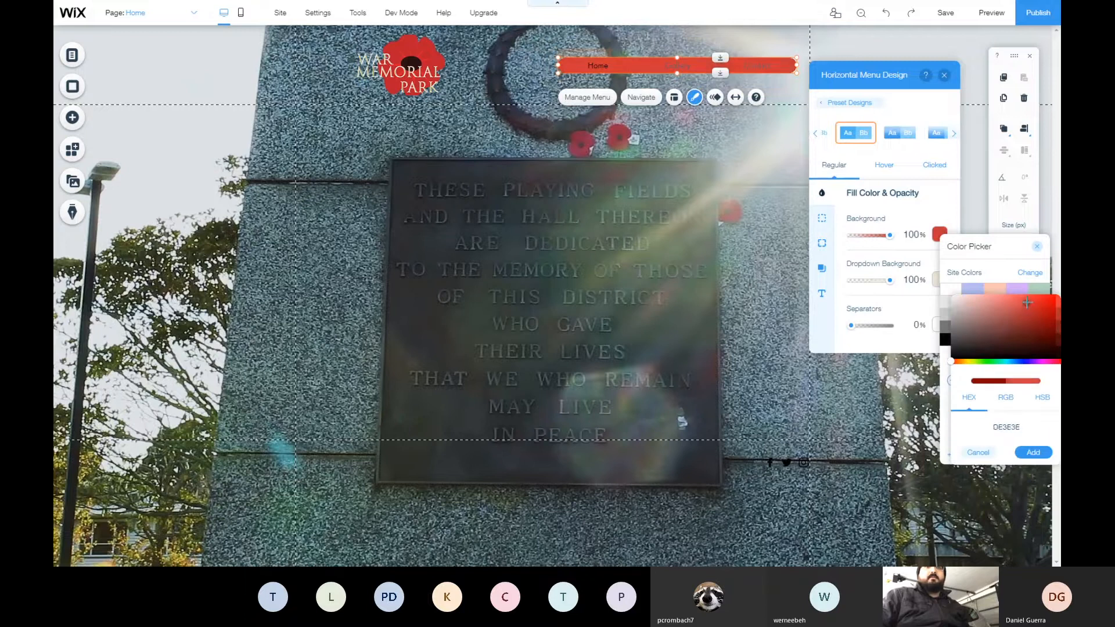
{"action": "left_click_drag", "start_coordinate": [1028, 303], "coordinate": [1019, 299]}
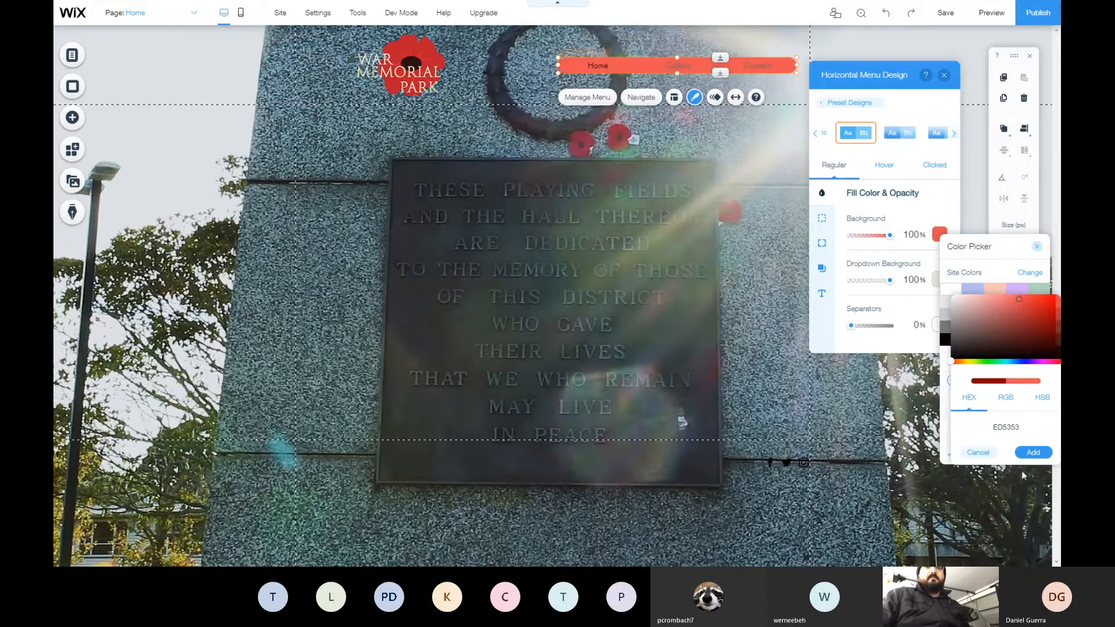
{"action": "left_click", "coordinate": [1032, 453]}
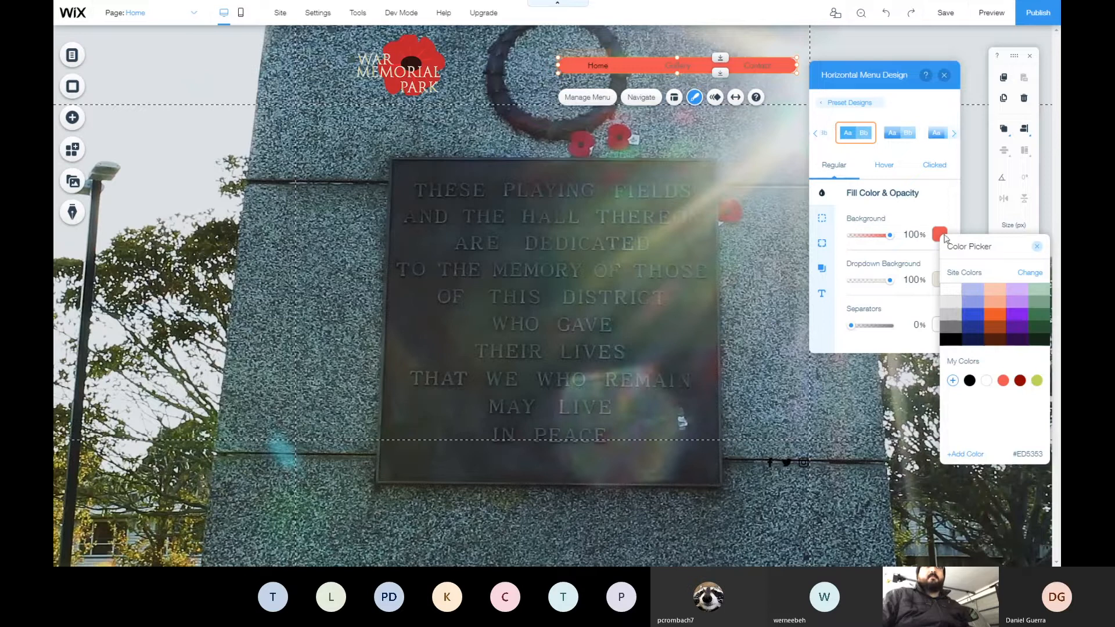
{"action": "left_click", "coordinate": [935, 200]}
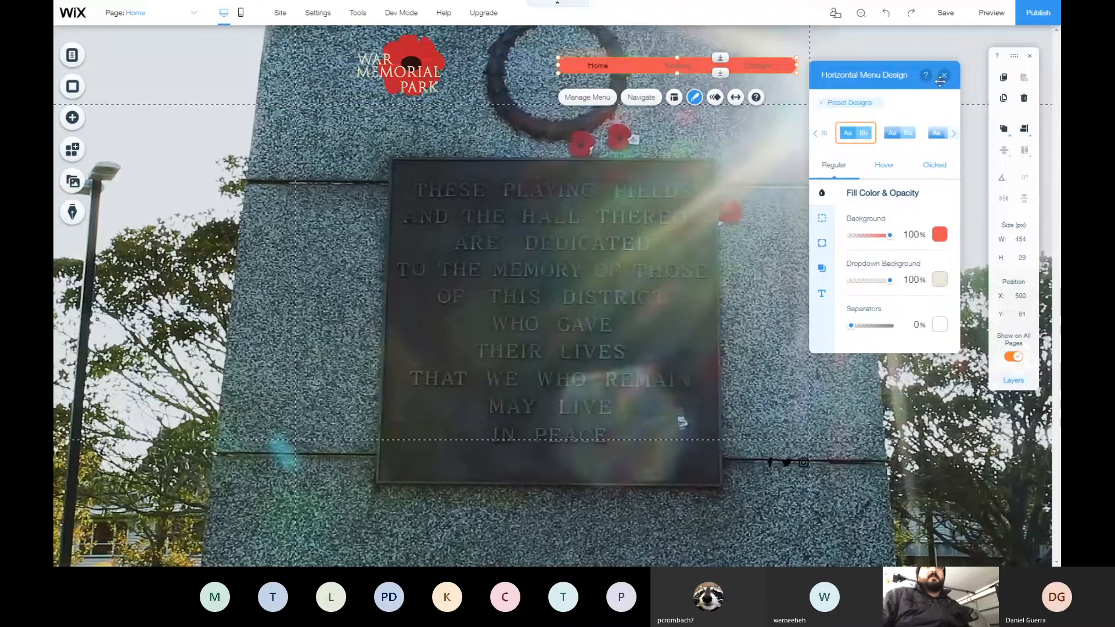
Set the horizontal menu's regular text to Helvetica Bold in black (#000000)
{"action": "left_click", "coordinate": [822, 293]}
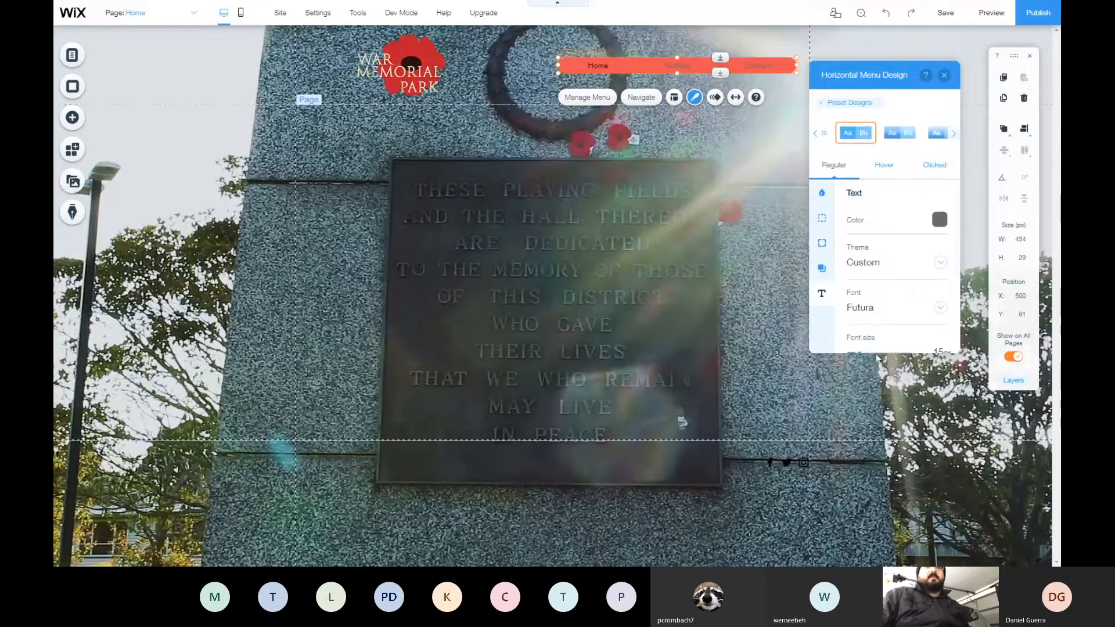
{"action": "left_click", "coordinate": [940, 307]}
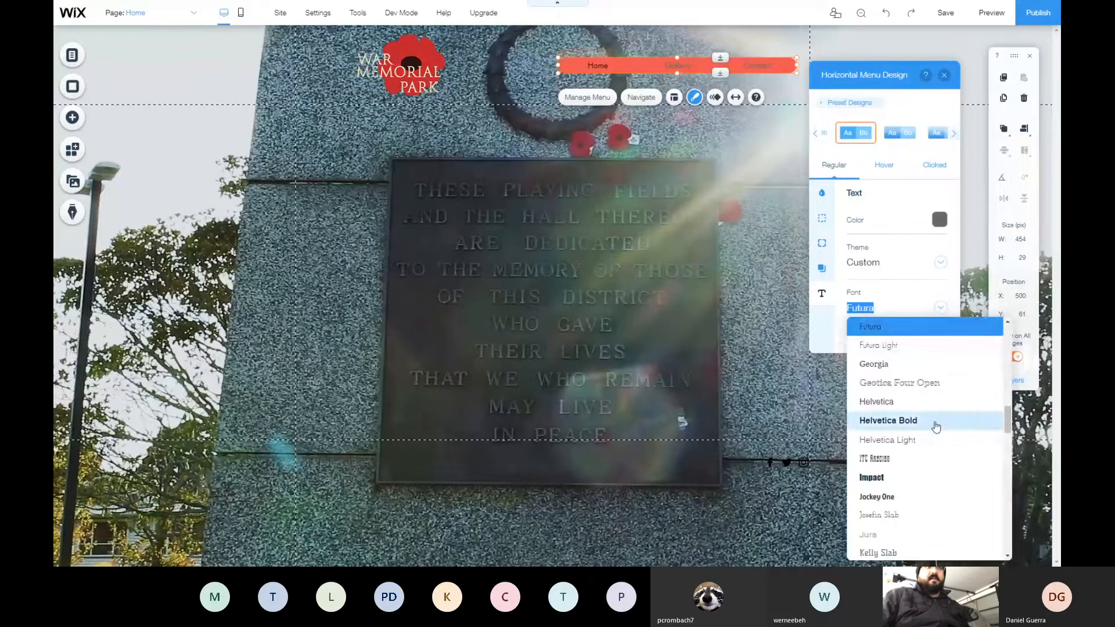
{"action": "left_click", "coordinate": [935, 427]}
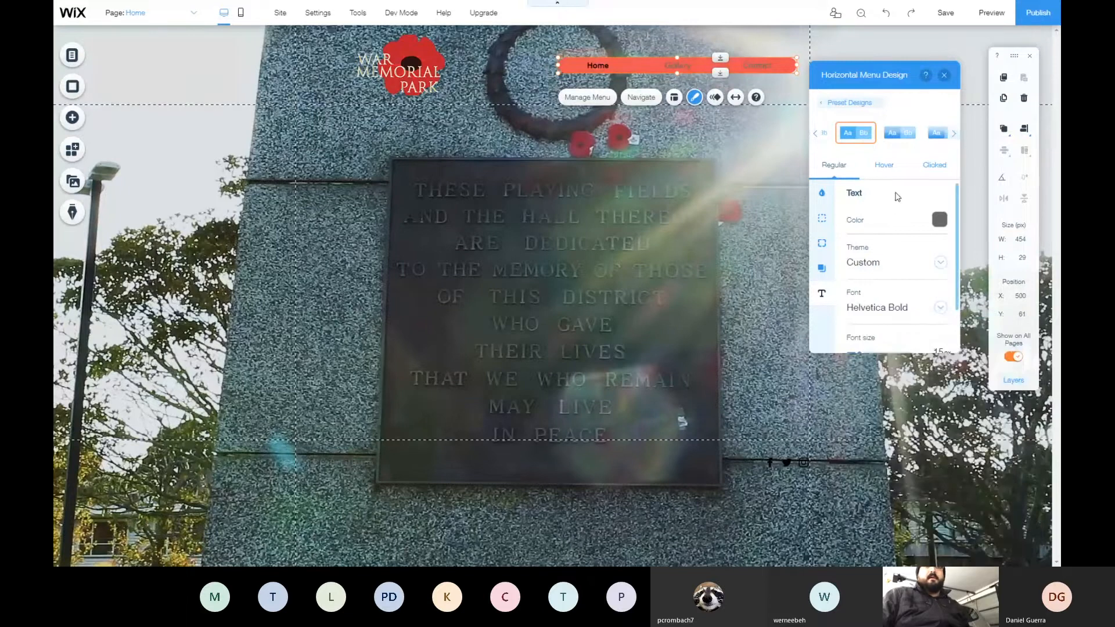
{"action": "left_click", "coordinate": [940, 219]}
{"action": "left_click", "coordinate": [813, 205]}
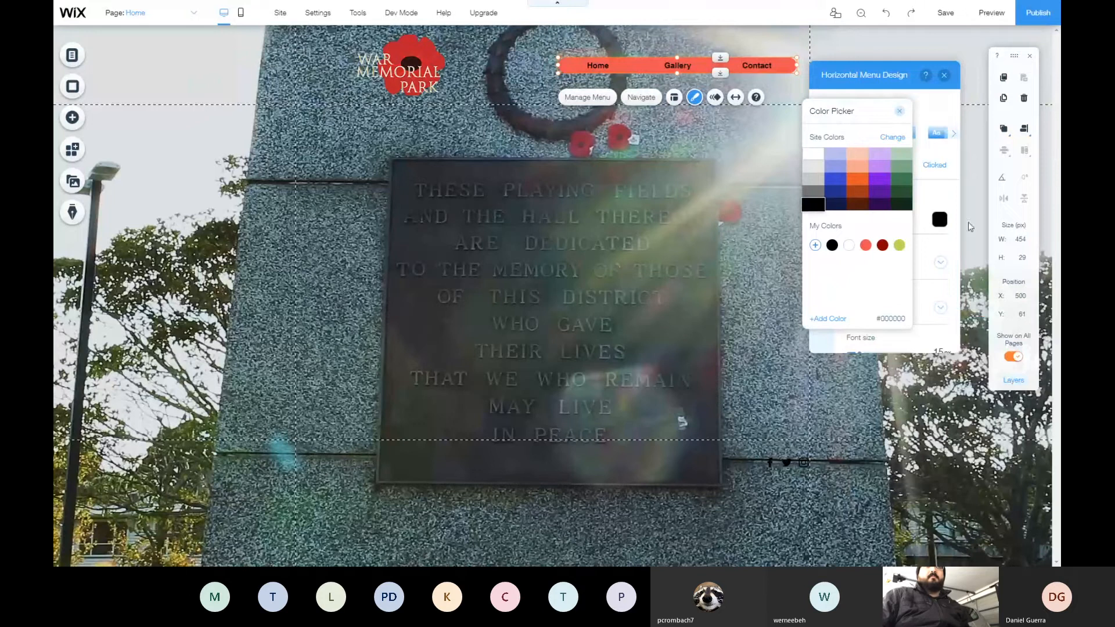
{"action": "left_click", "coordinate": [929, 196]}
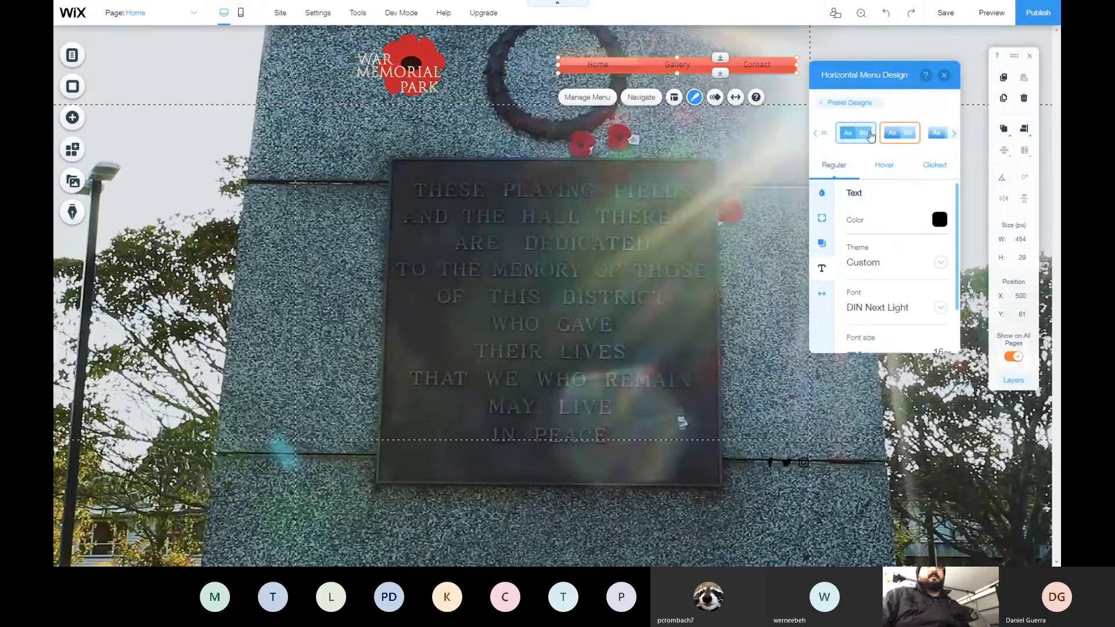
Set the horizontal menu's text color to white for the Clicked state
{"action": "left_click", "coordinate": [882, 168]}
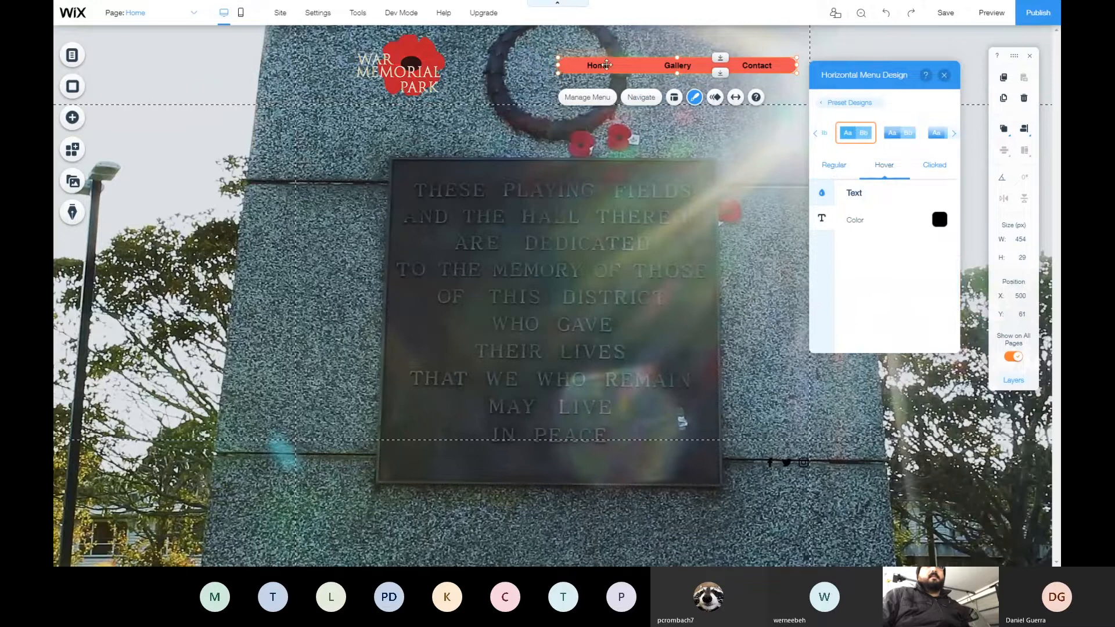
{"action": "left_click", "coordinate": [928, 170]}
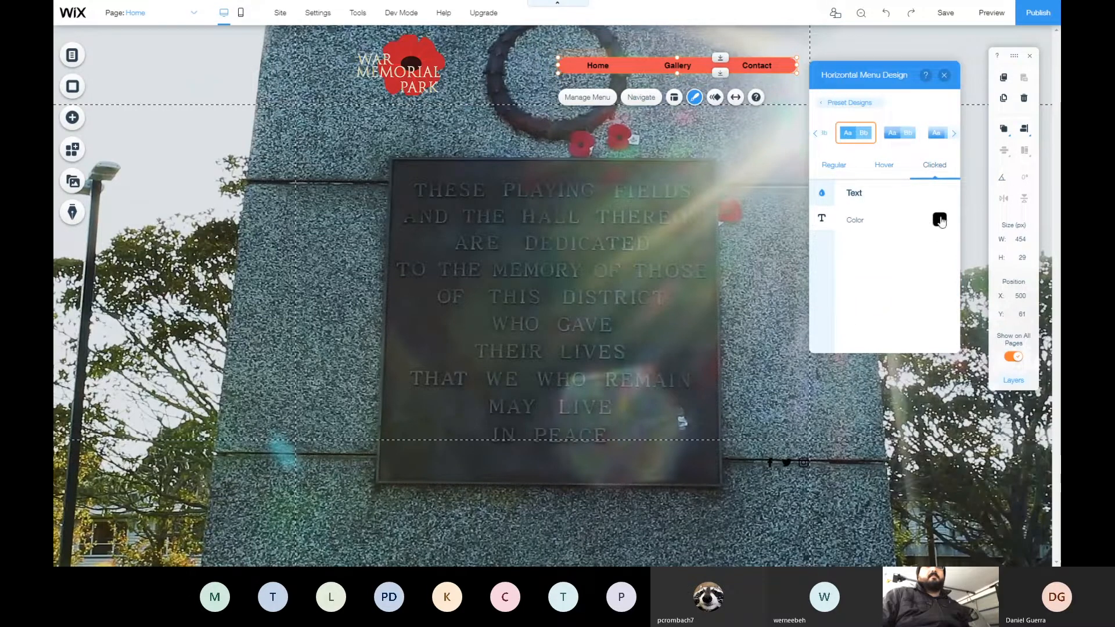
{"action": "left_click", "coordinate": [941, 221]}
{"action": "left_click", "coordinate": [848, 244]}
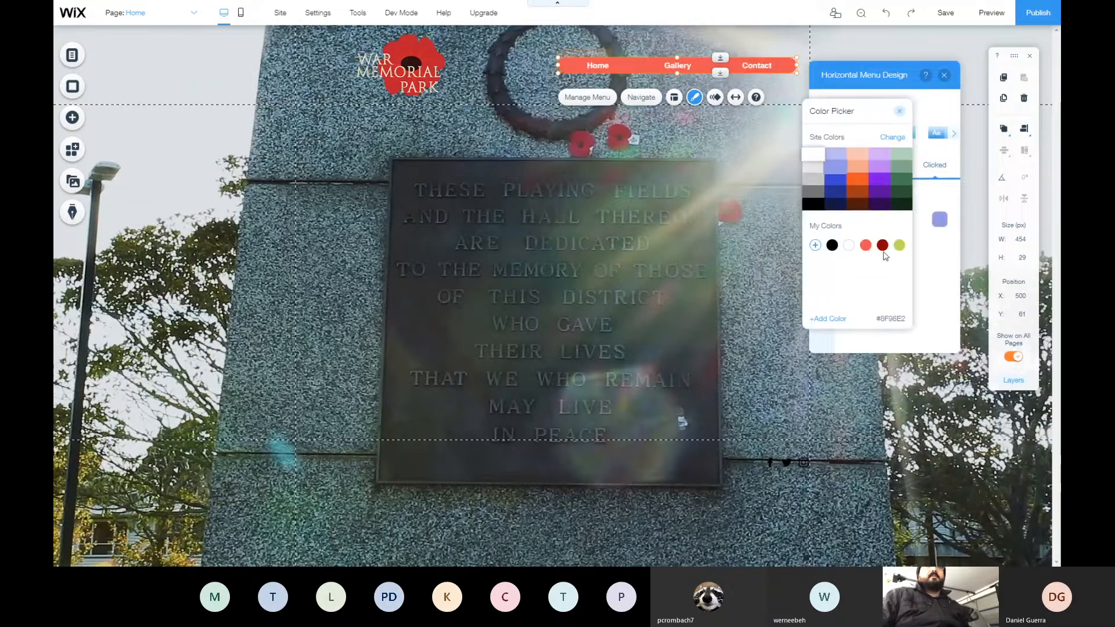
{"action": "left_click", "coordinate": [940, 275]}
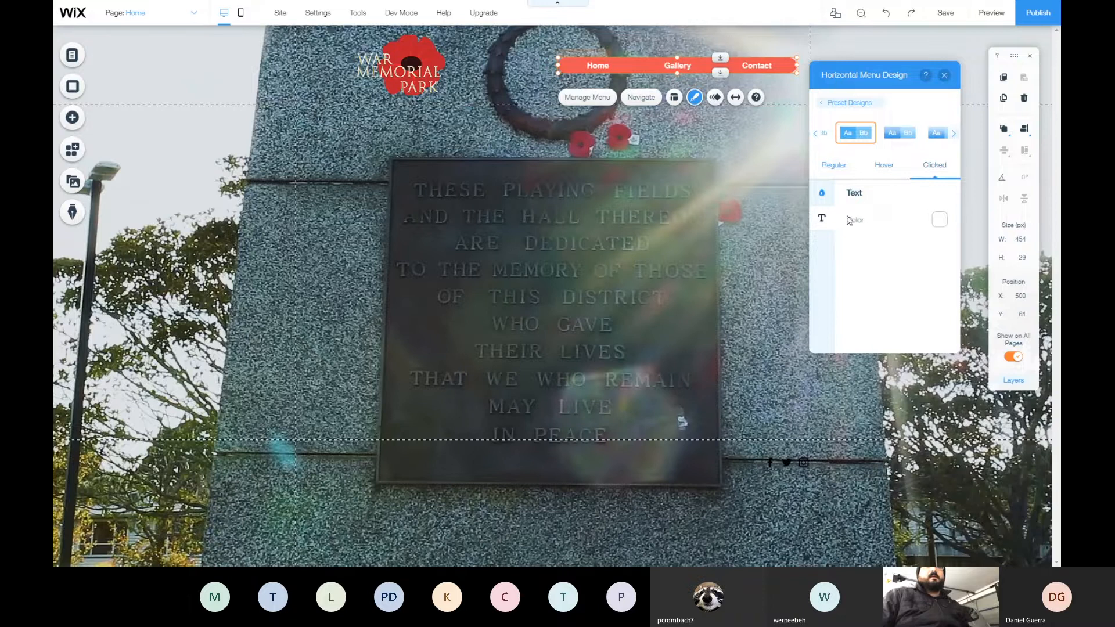
Set the horizontal menu's background fill for the Hover state to black (#000000) at 100% opacity
{"action": "left_click", "coordinate": [824, 195]}
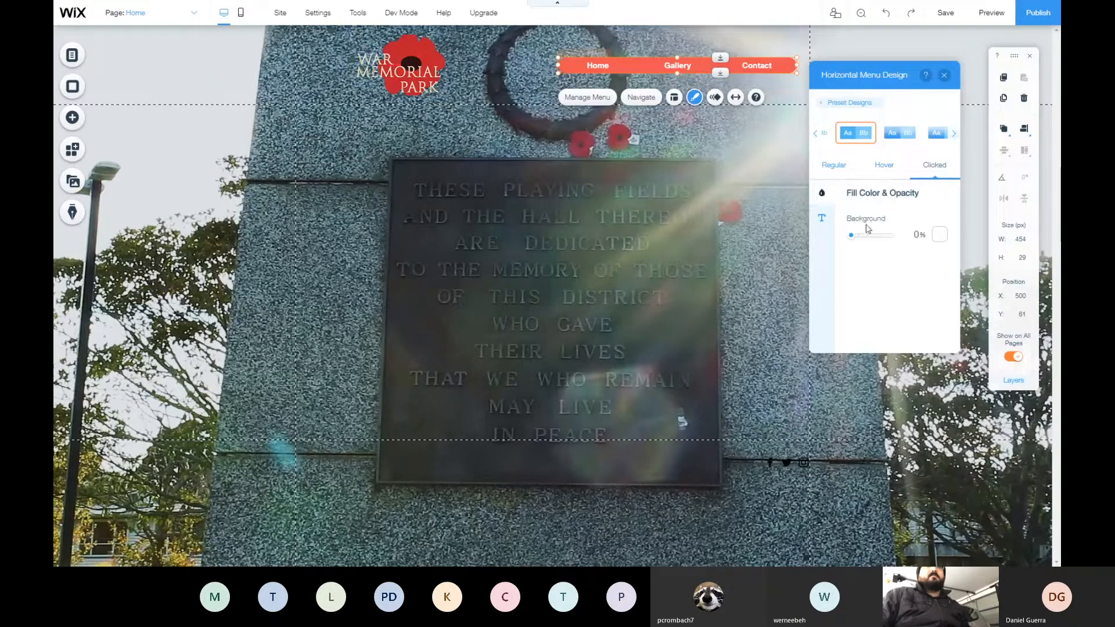
{"action": "left_click", "coordinate": [883, 165]}
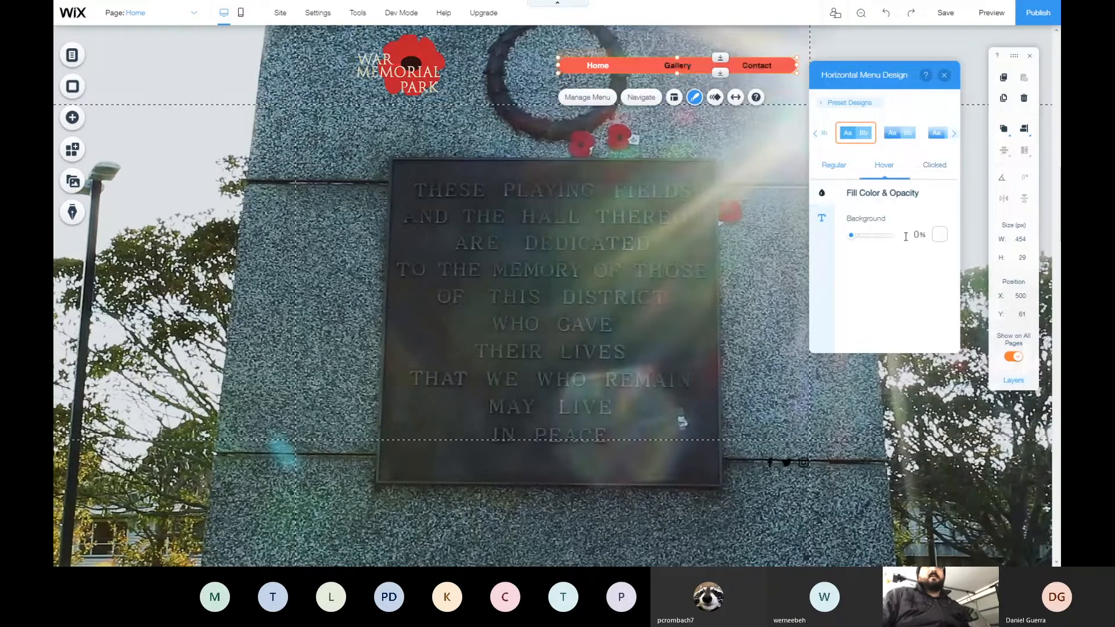
{"action": "left_click", "coordinate": [939, 237]}
{"action": "left_click", "coordinate": [949, 343]}
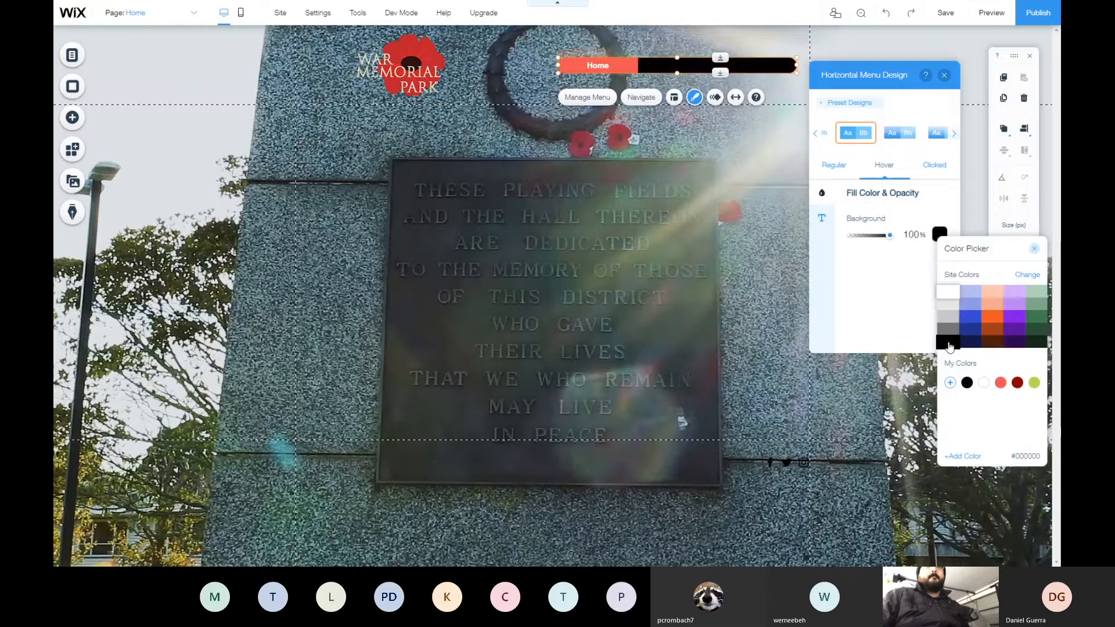
Set the horizontal menu's Hover background fill to white and its Clicked background fill to the saved red #ED5353 at 100% opacity
{"action": "left_click", "coordinate": [879, 267]}
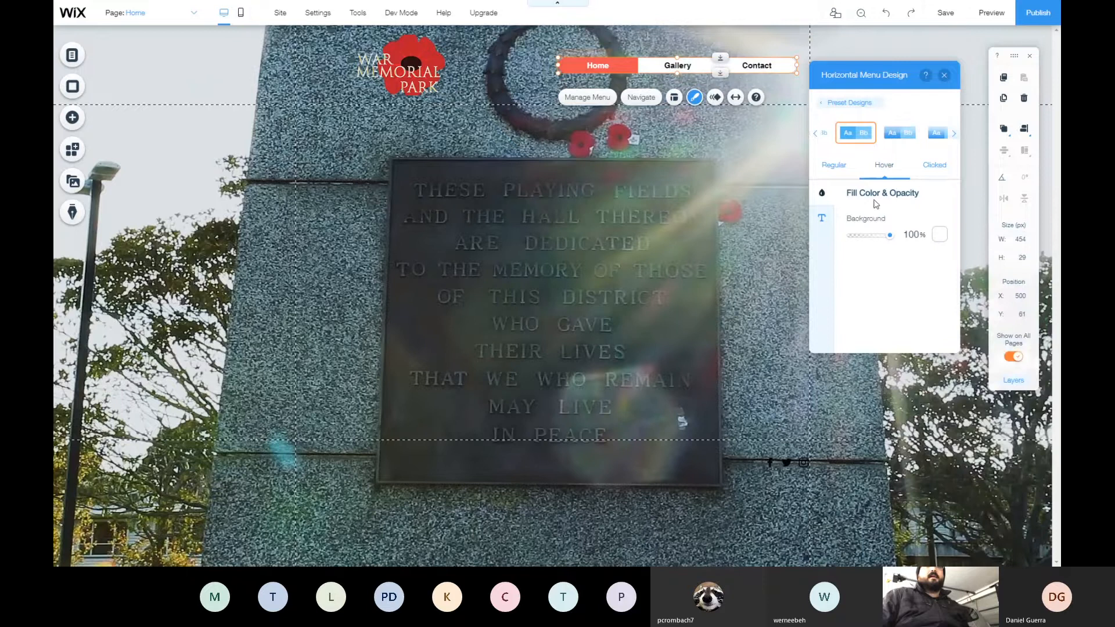
{"action": "left_click", "coordinate": [934, 167]}
{"action": "left_click", "coordinate": [939, 234]}
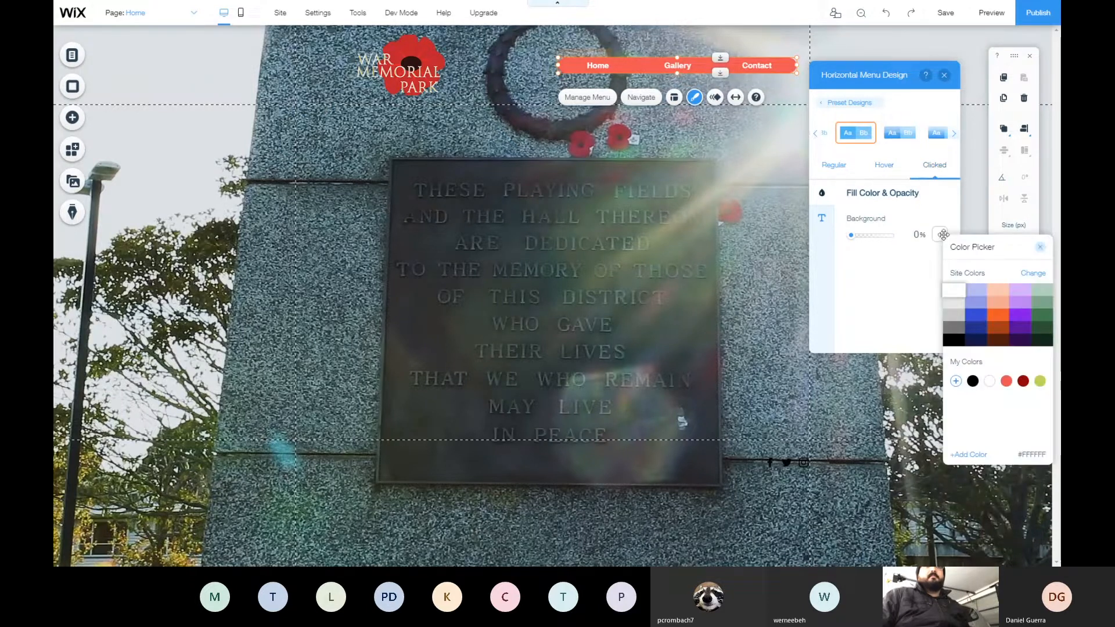
{"action": "left_click", "coordinate": [1007, 381]}
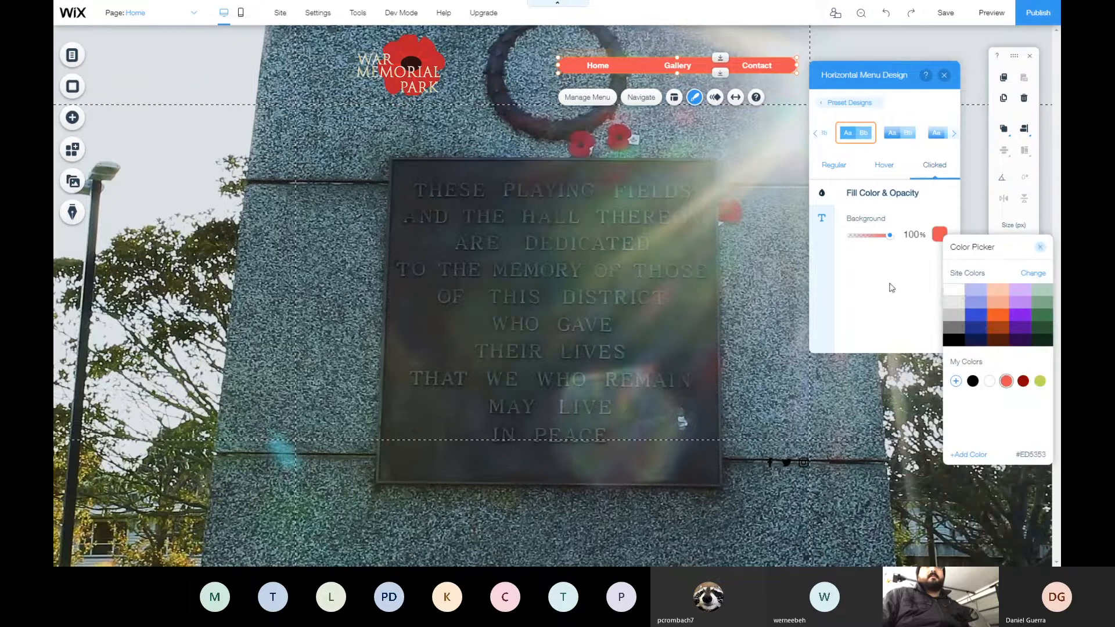
{"action": "left_click", "coordinate": [893, 290]}
{"action": "left_click", "coordinate": [945, 78]}
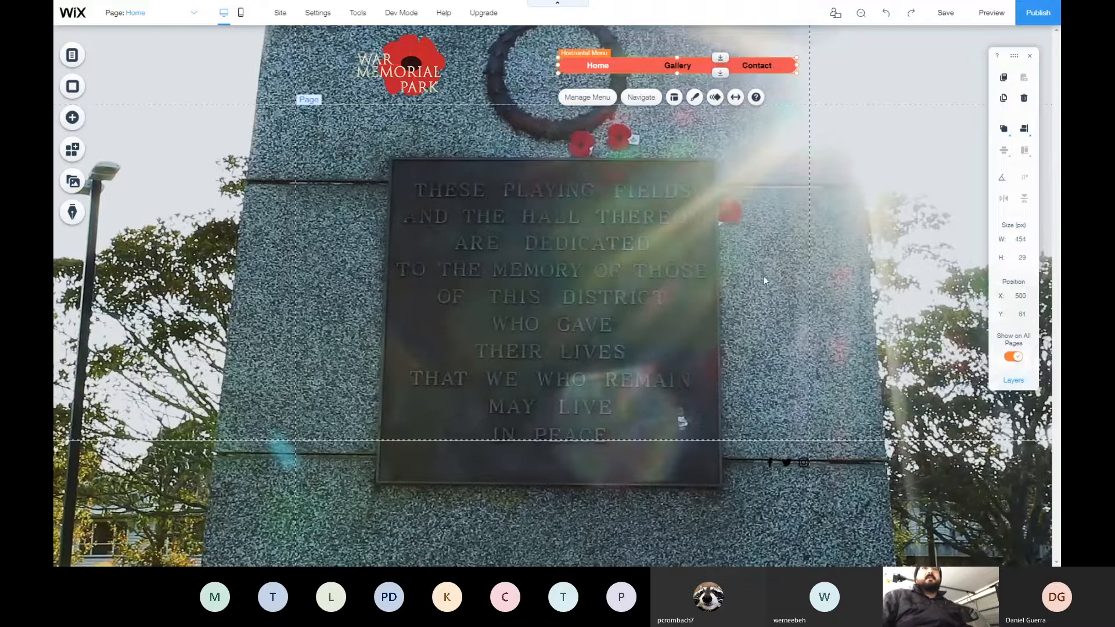
Preview the site to check the menu states across its pages and the footer text on Home, and return to the editor
{"action": "left_click", "coordinate": [989, 14]}
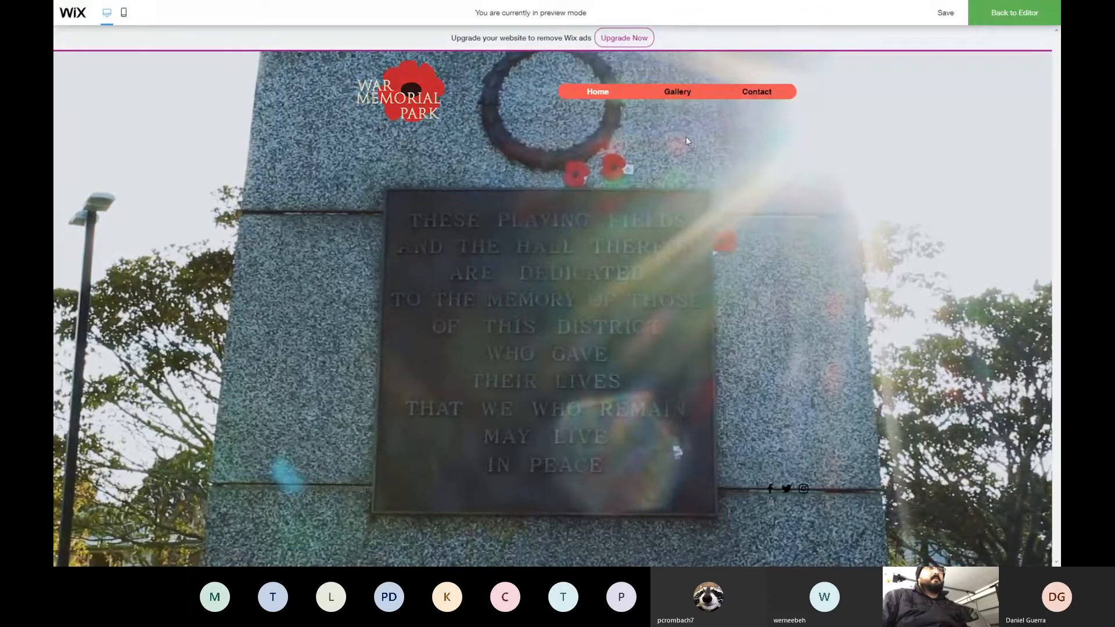
{"action": "left_click", "coordinate": [678, 93]}
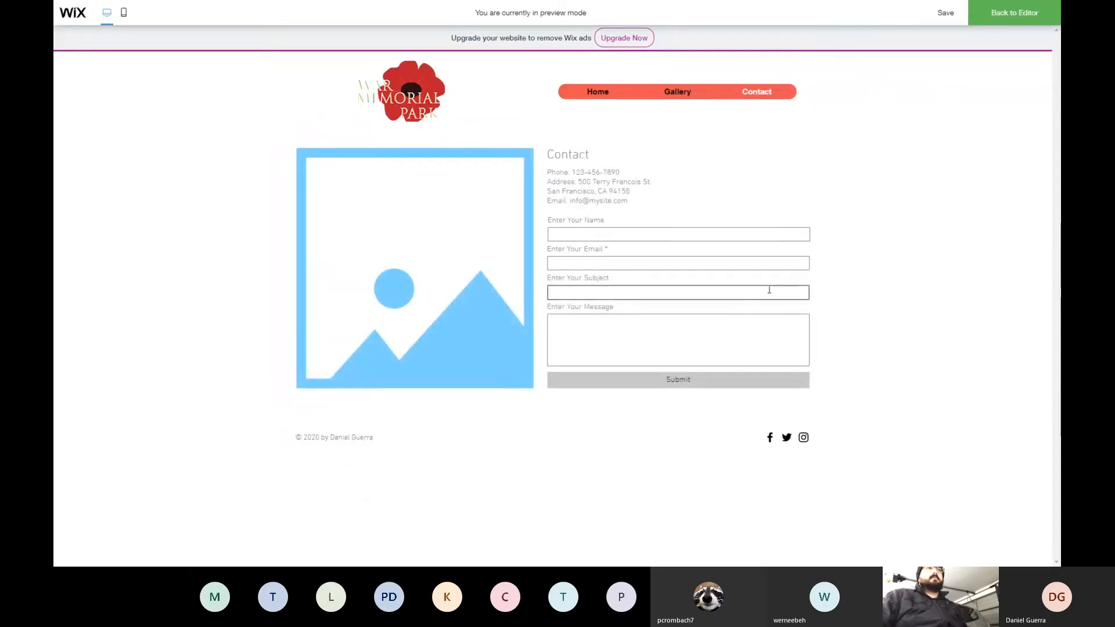
{"action": "left_click", "coordinate": [599, 93]}
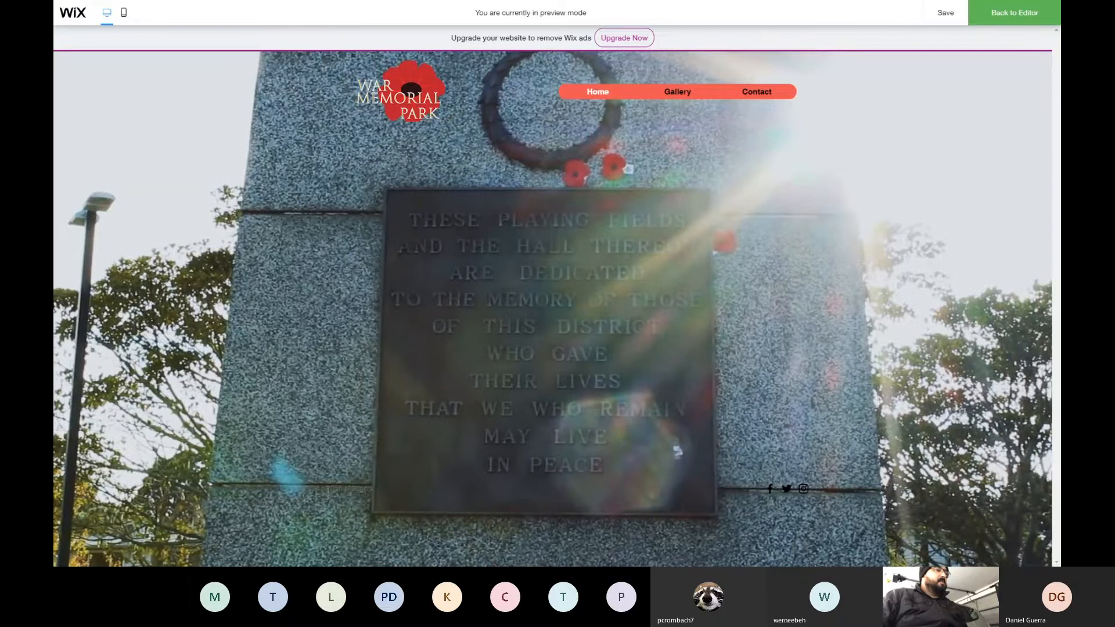
{"action": "left_click_drag", "start_coordinate": [365, 489], "coordinate": [314, 487]}
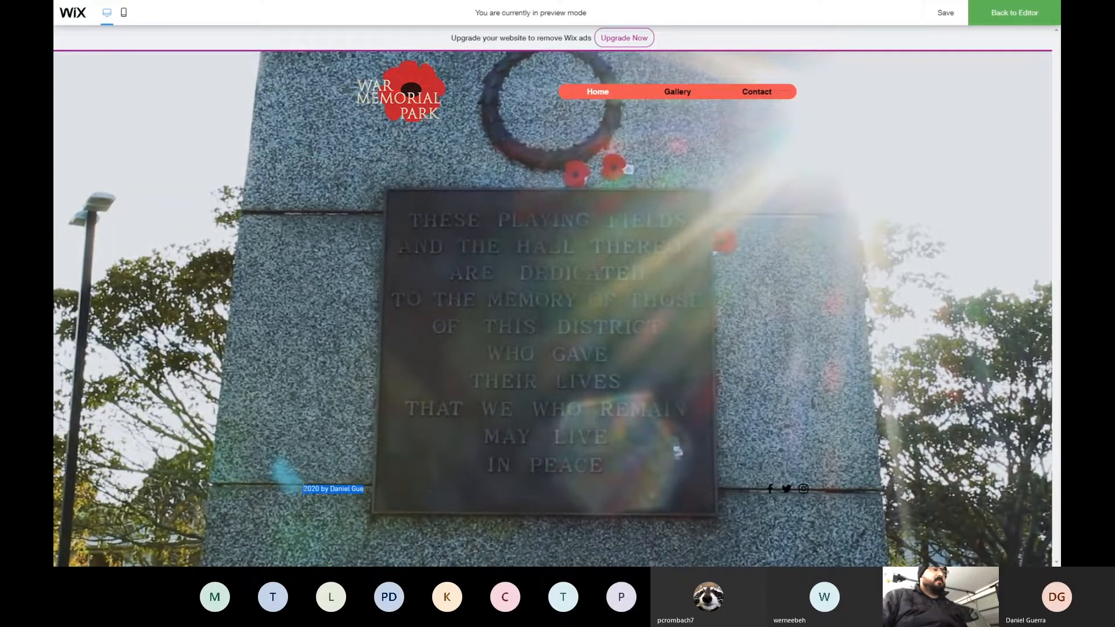
{"action": "left_click", "coordinate": [303, 488]}
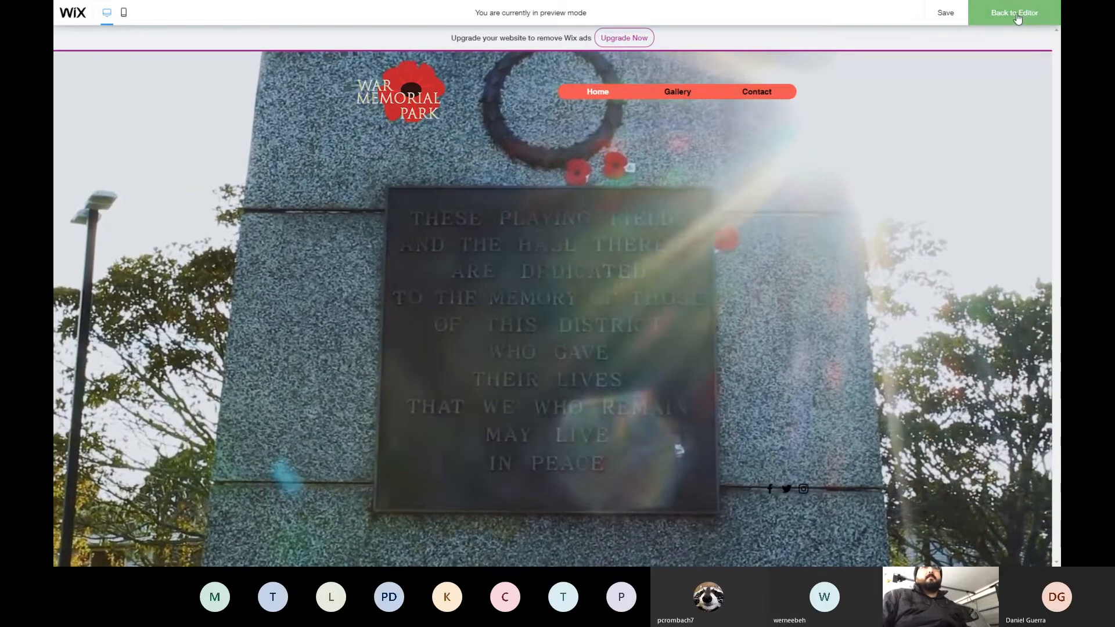
{"action": "left_click", "coordinate": [1013, 13]}
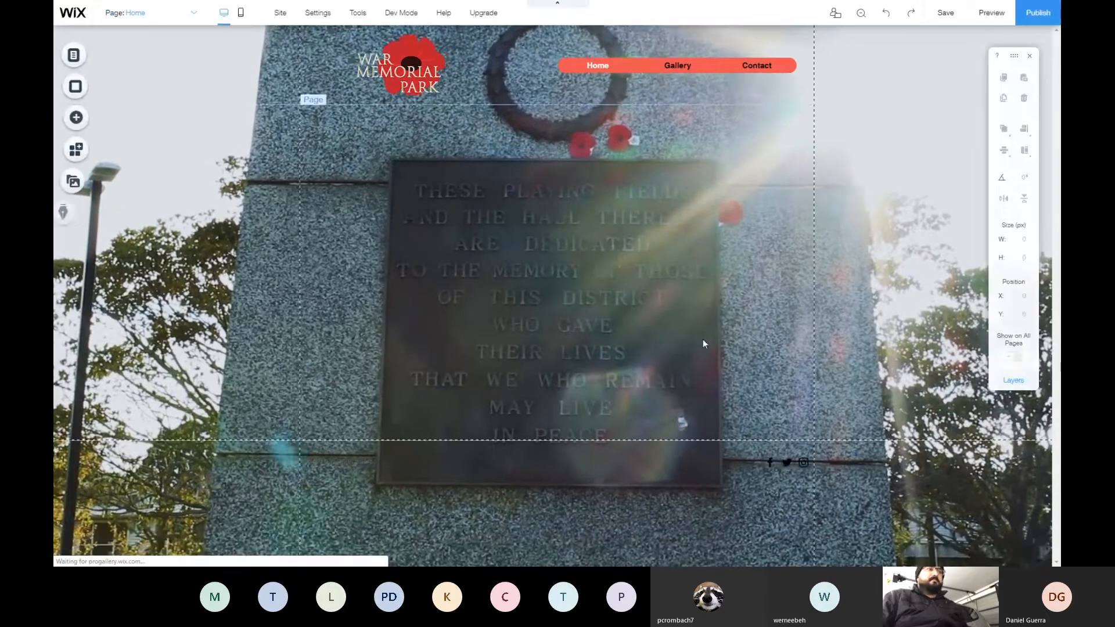
Format the footer copyright text in bold Helvetica at 18 px
{"action": "double_click", "coordinate": [337, 463]}
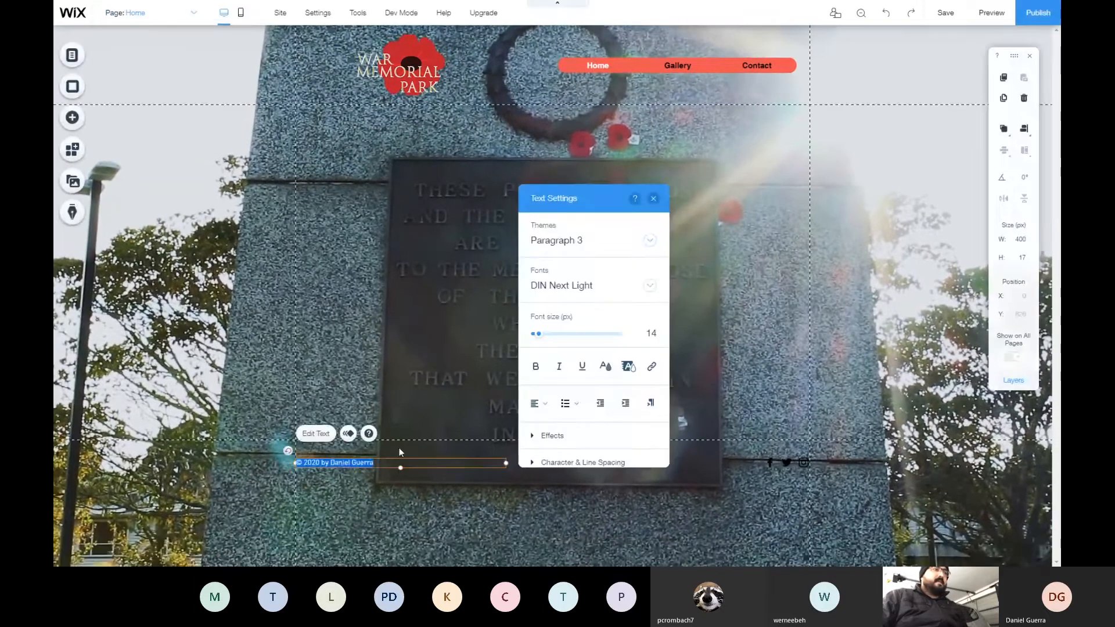
{"action": "left_click", "coordinate": [651, 287]}
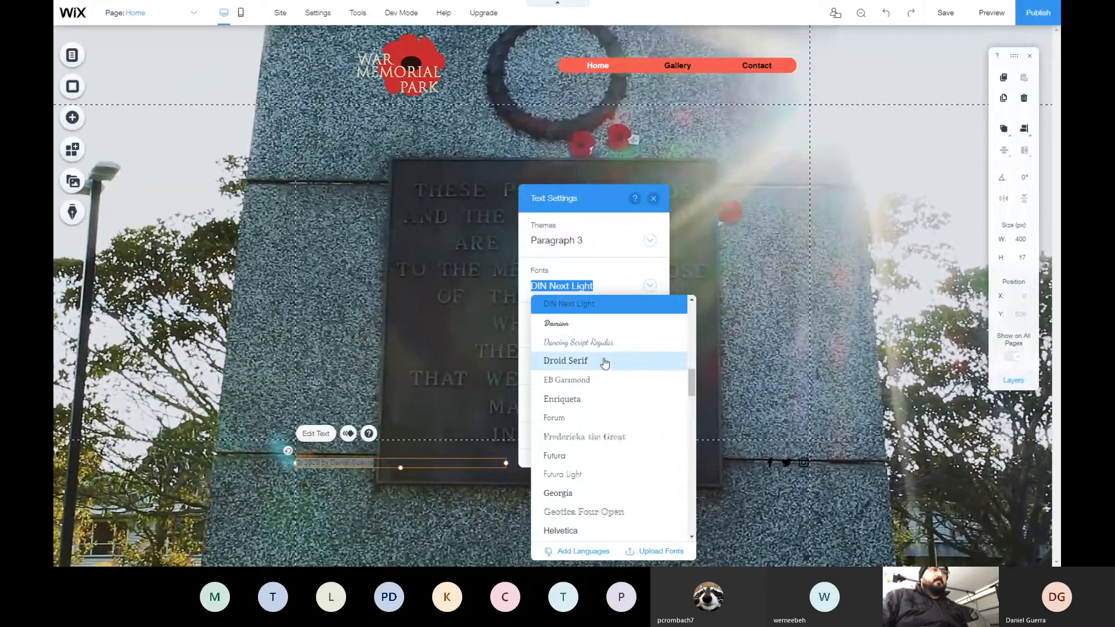
{"action": "left_click", "coordinate": [598, 531]}
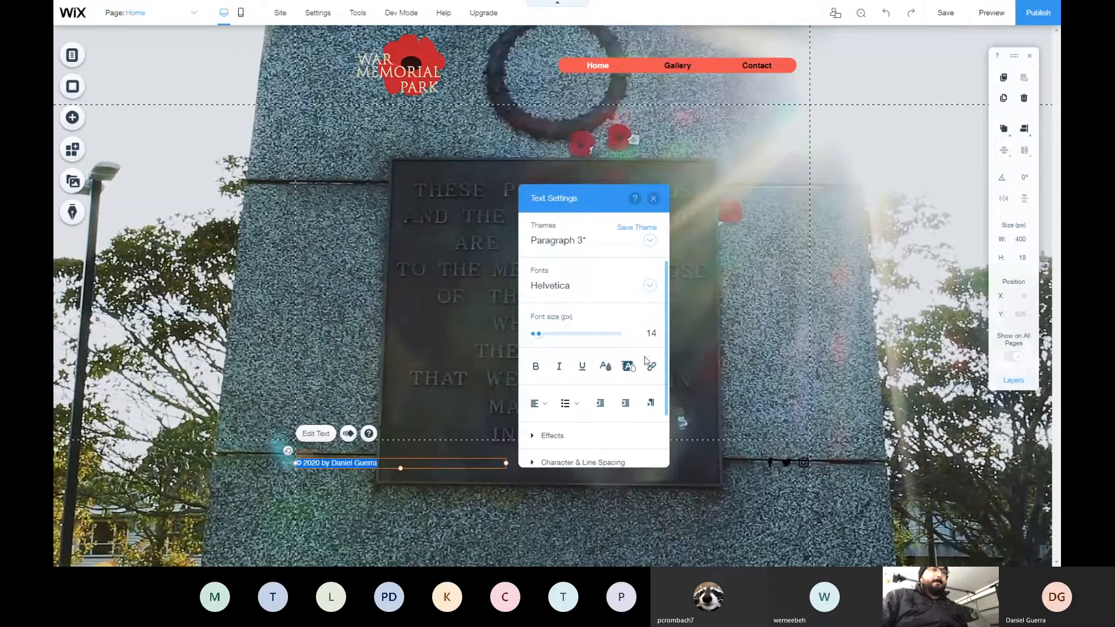
{"action": "left_click", "coordinate": [653, 335]}
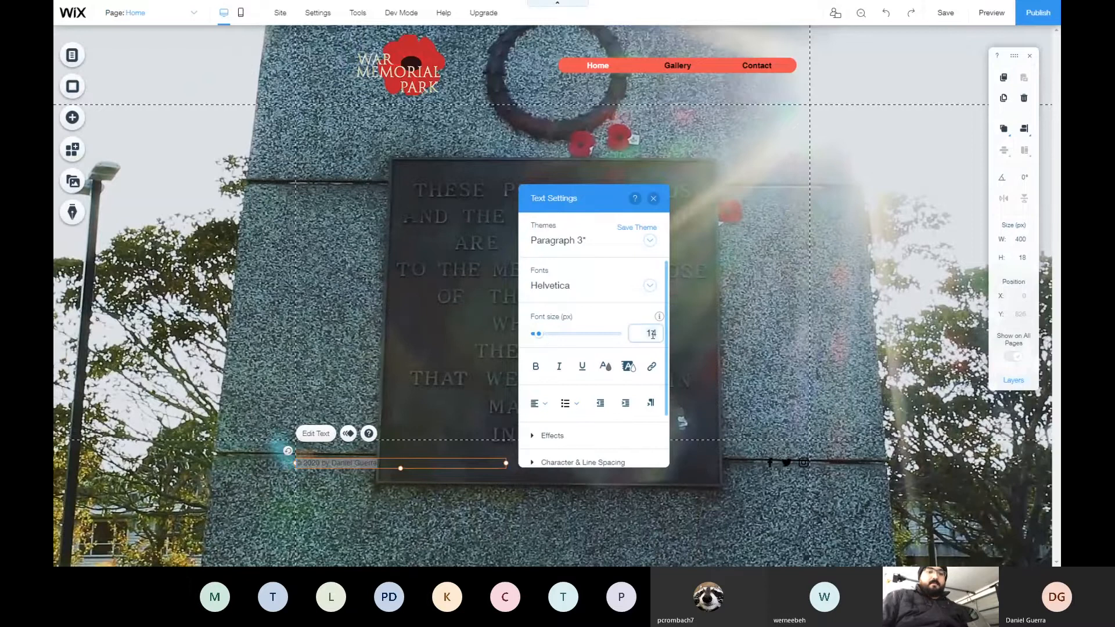
{"action": "type", "text": "18"}
{"action": "key", "text": "Return"}
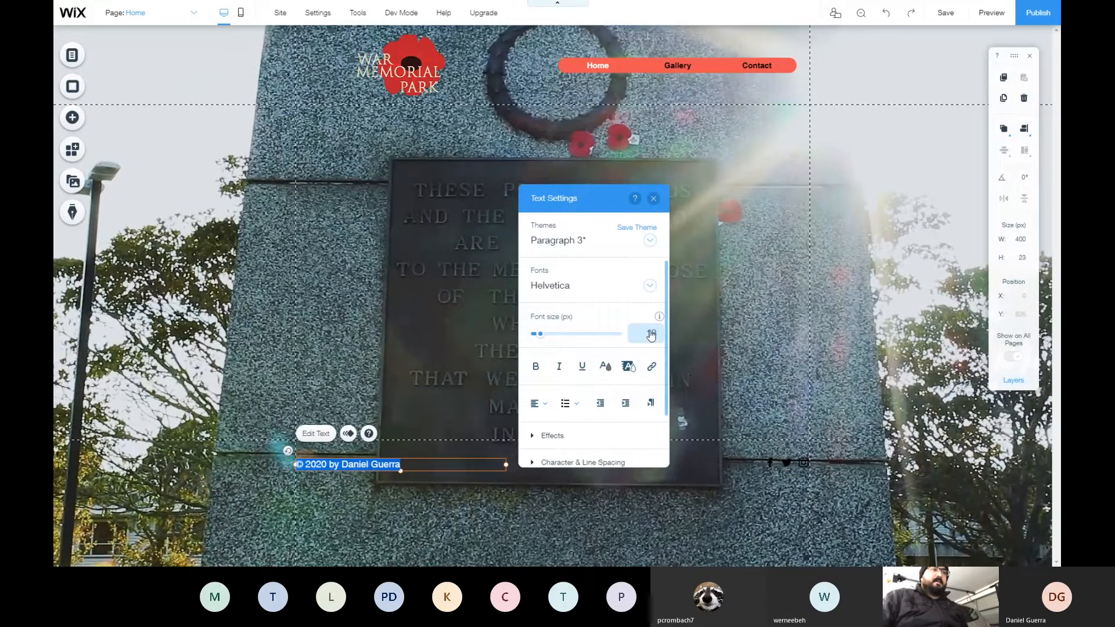
{"action": "left_click", "coordinate": [536, 366]}
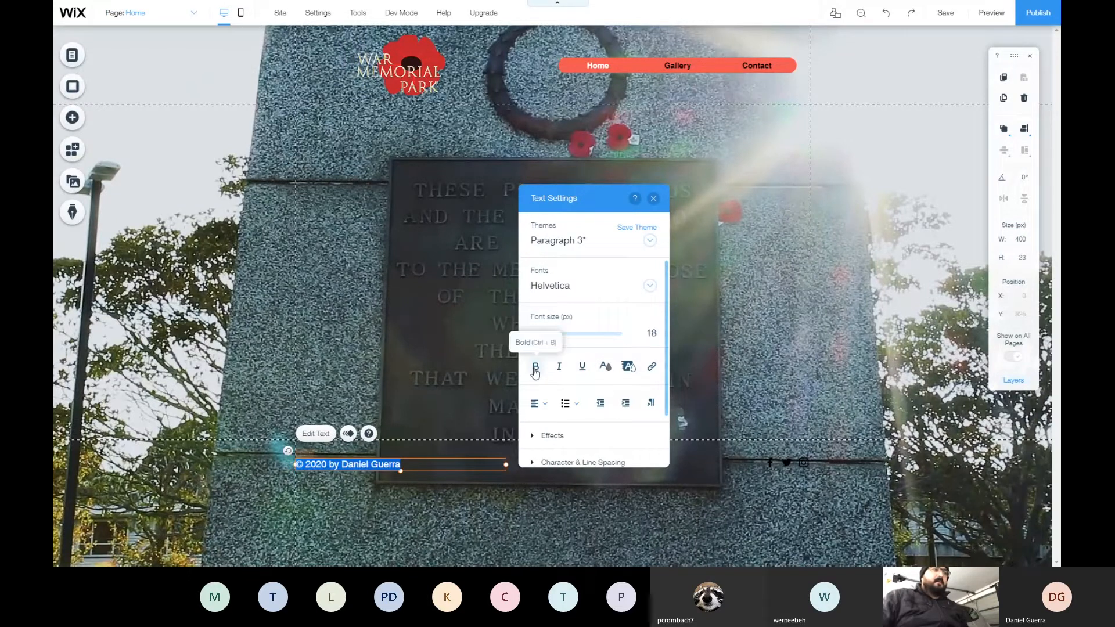
Set the footer copyright text's size to 14 px and its color to white (#FFFFFF)
{"action": "left_click", "coordinate": [654, 335]}
{"action": "type", "text": "14"}
{"action": "key", "text": "Return"}
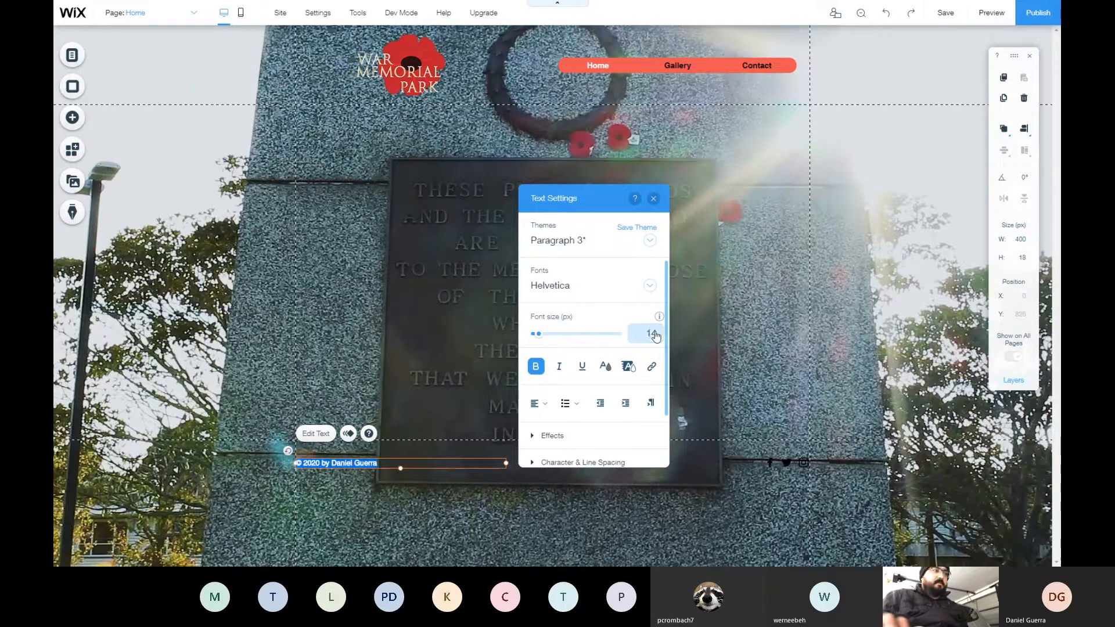
{"action": "left_click", "coordinate": [606, 366]}
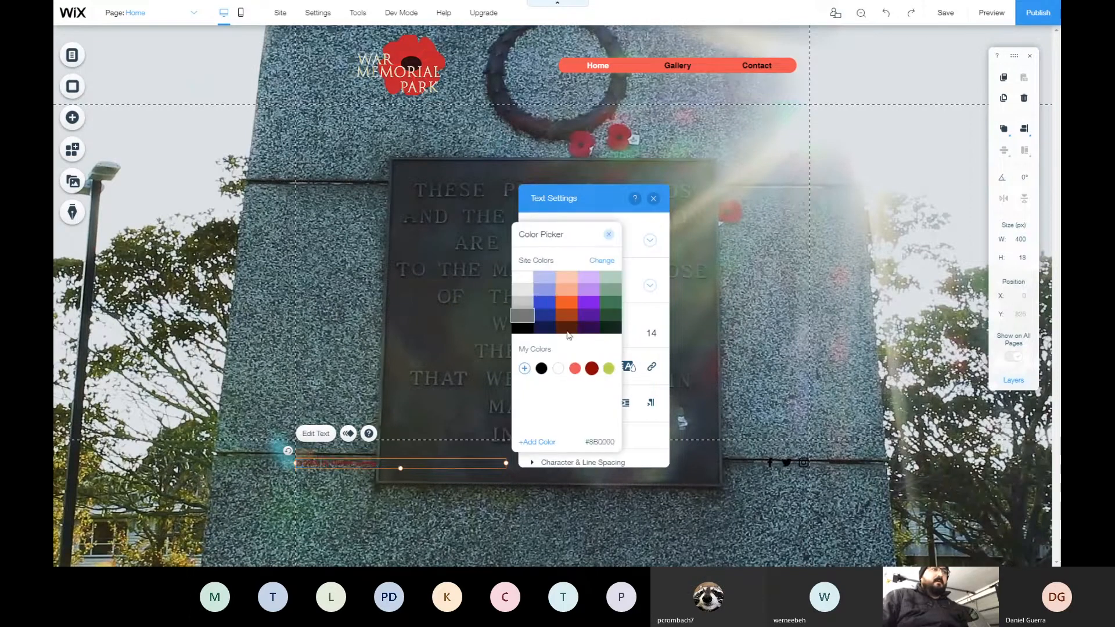
{"action": "left_click", "coordinate": [523, 277]}
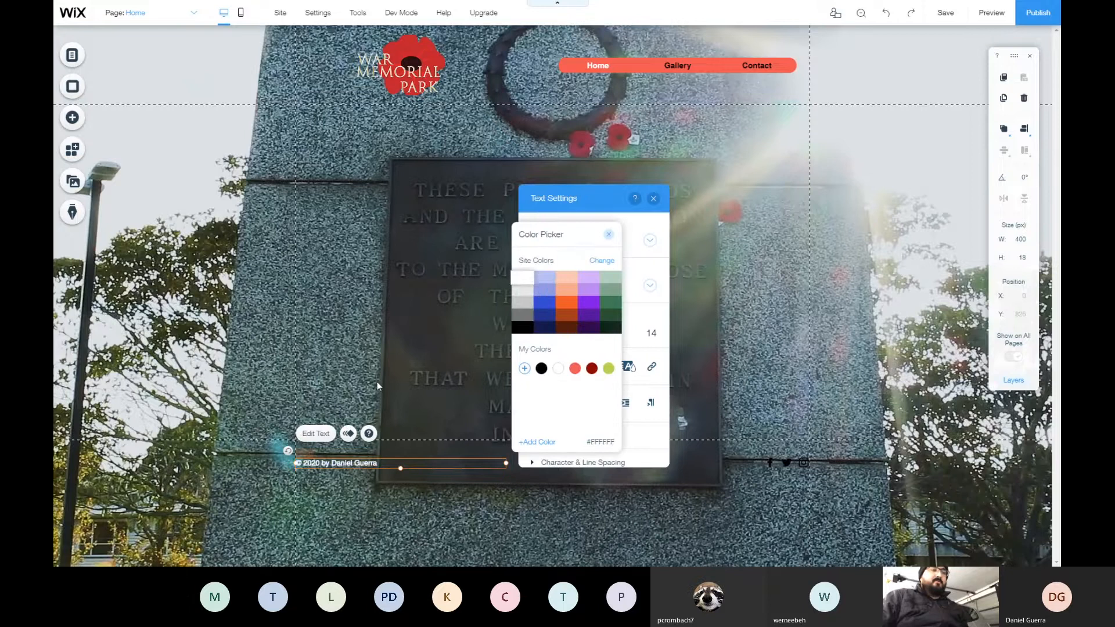
{"action": "left_click", "coordinate": [729, 362]}
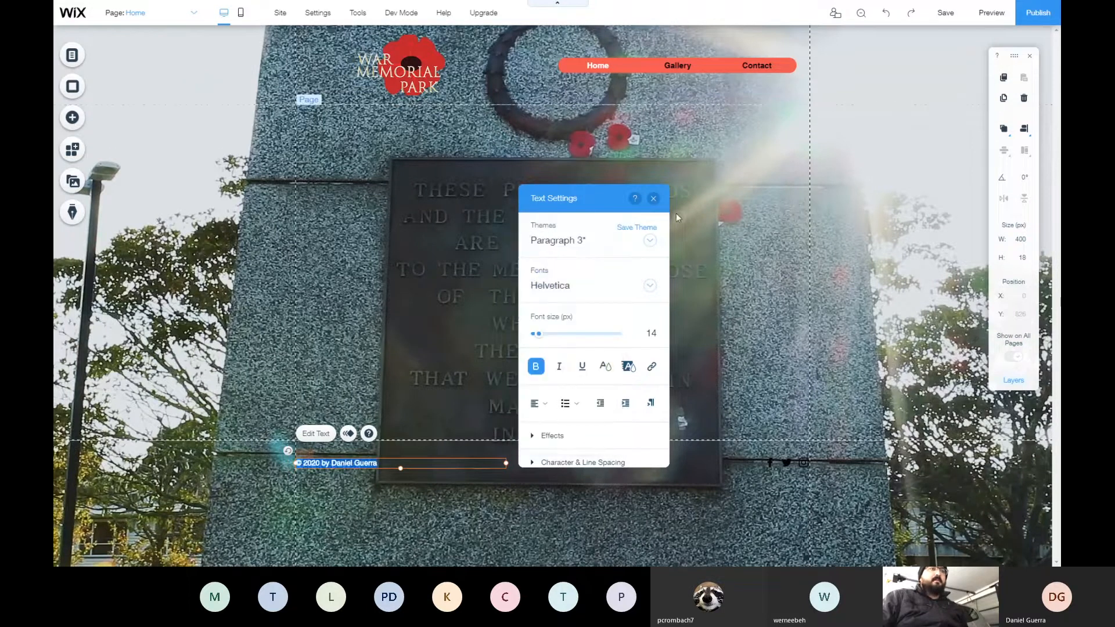
{"action": "left_click", "coordinate": [653, 199]}
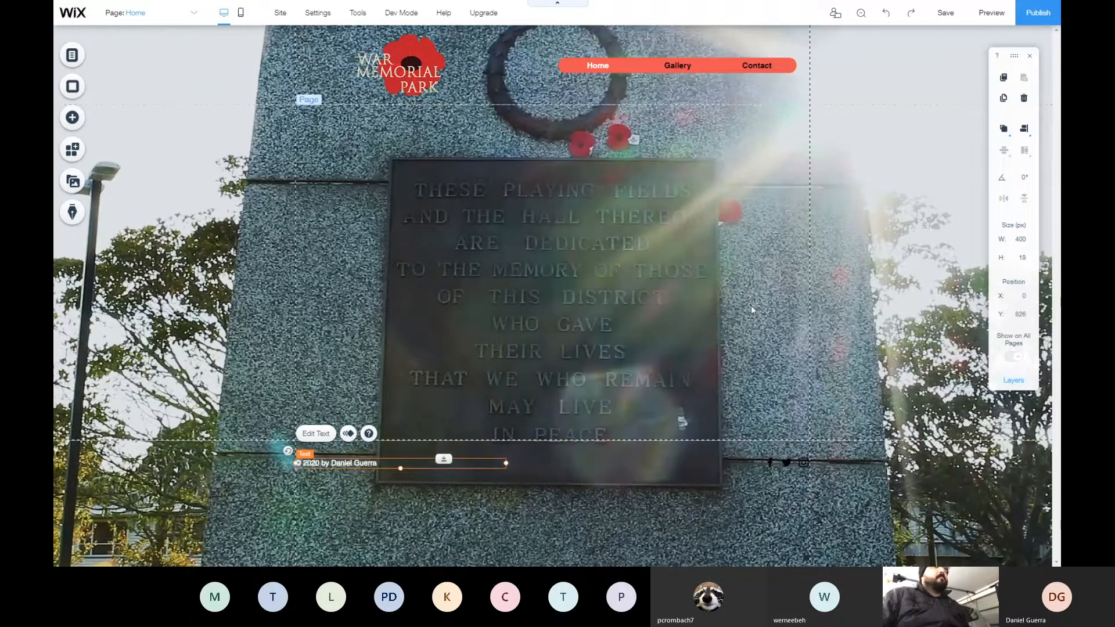
Open the footer social bar's link settings and start replacing the Facebook icon
{"action": "left_click", "coordinate": [787, 461]}
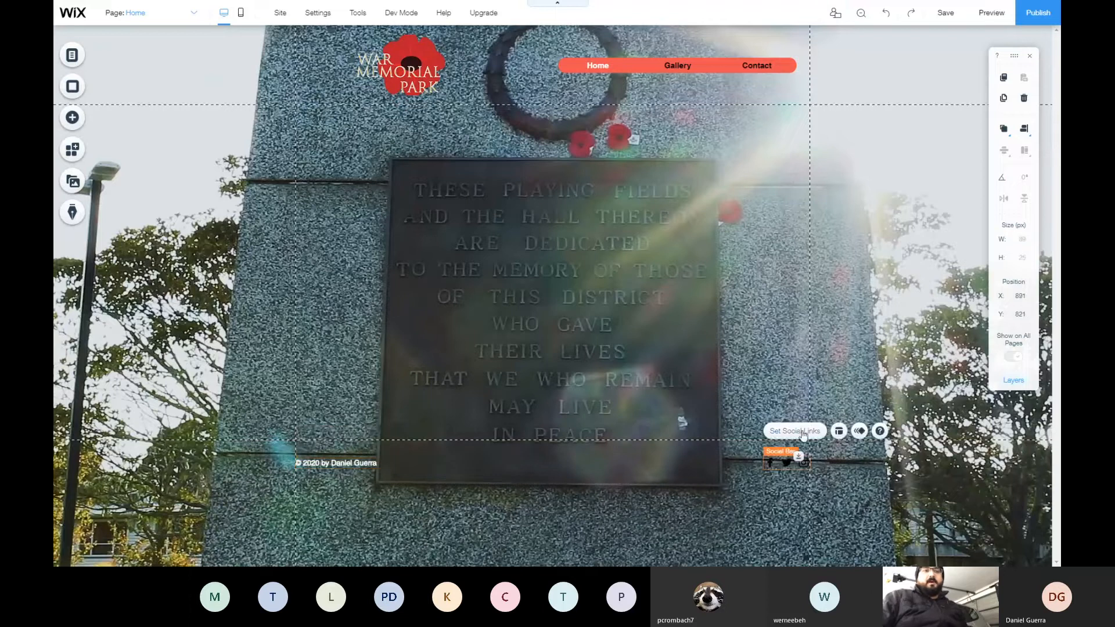
{"action": "left_click", "coordinate": [840, 432]}
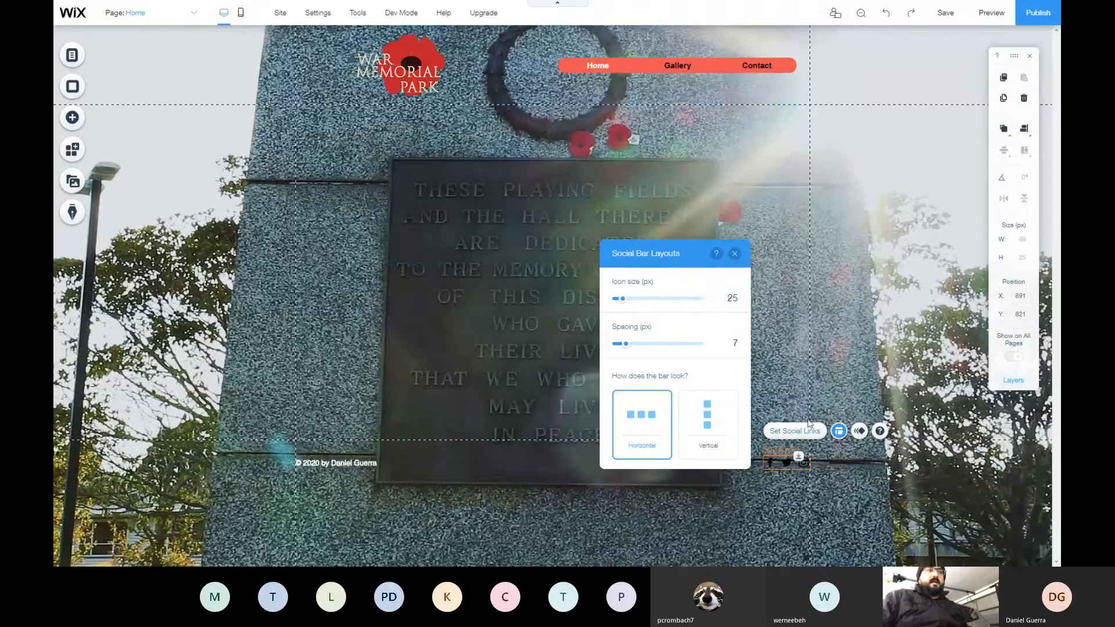
{"action": "left_click", "coordinate": [735, 253]}
{"action": "left_click", "coordinate": [816, 435]}
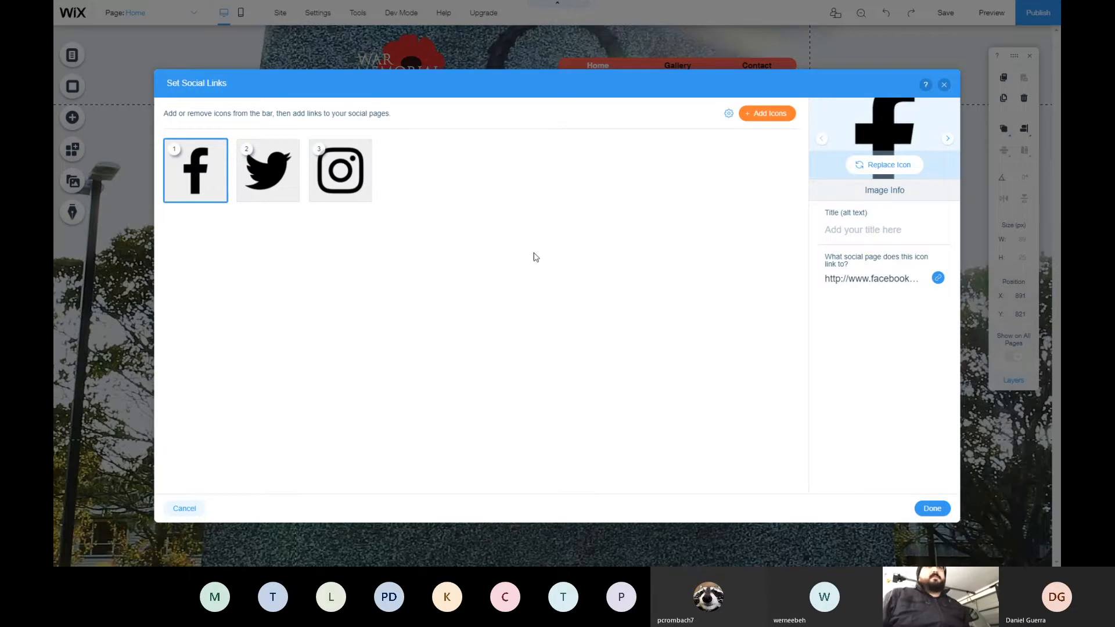
{"action": "left_click", "coordinate": [891, 168]}
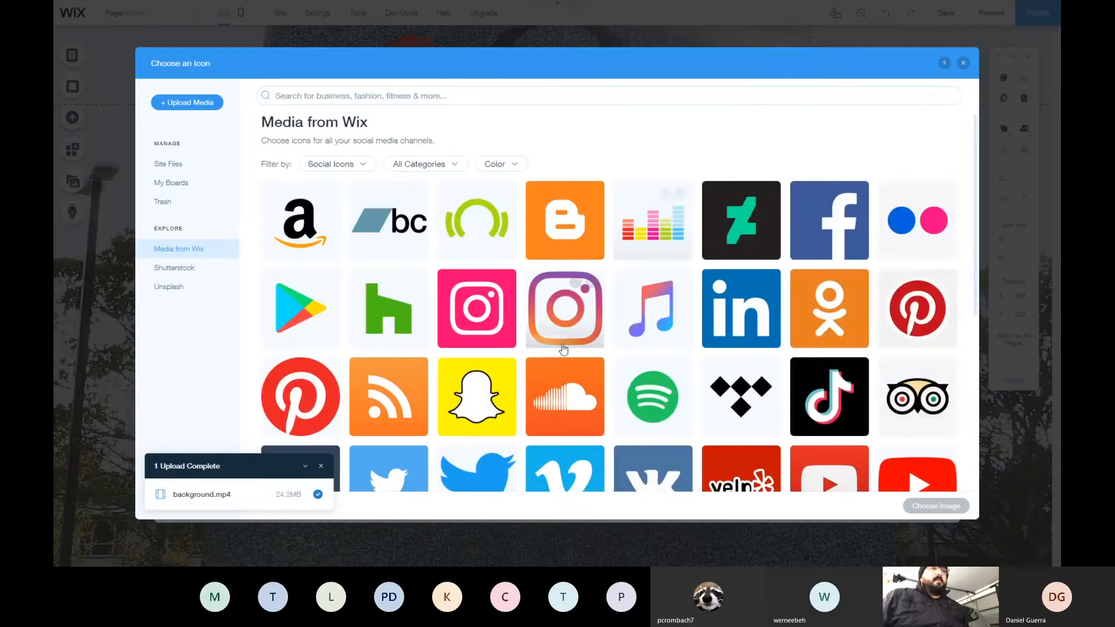
Try filtering the Wix social icons by white, and switch the color filter to Black & White
{"action": "scroll", "coordinate": [599, 444], "scroll_direction": "down", "scroll_amount": 3}
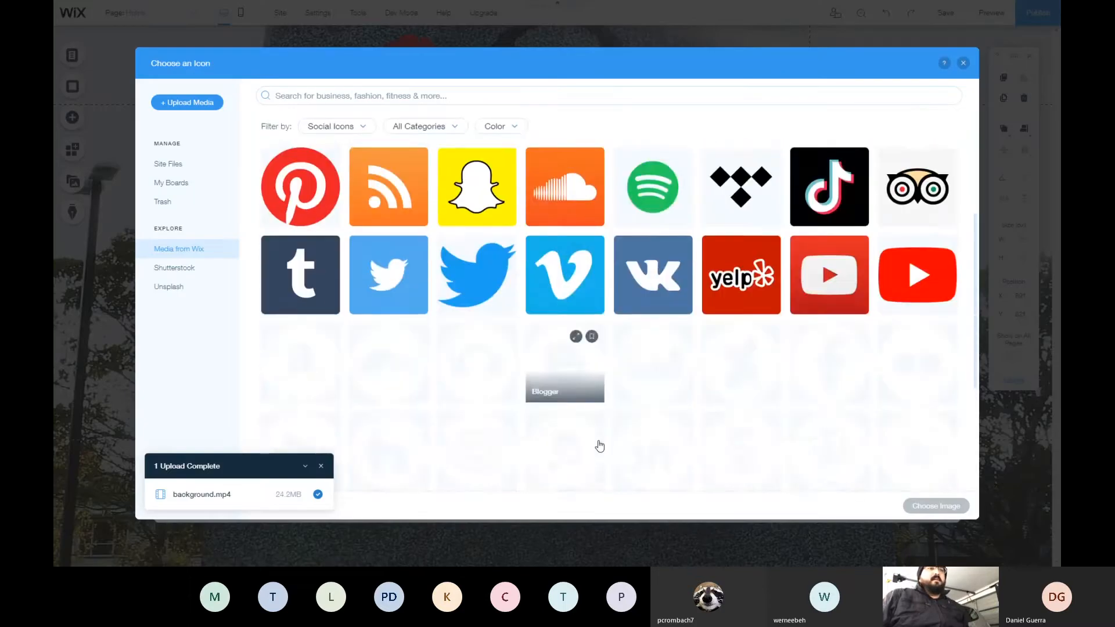
{"action": "scroll", "coordinate": [598, 448], "scroll_direction": "up", "scroll_amount": 5}
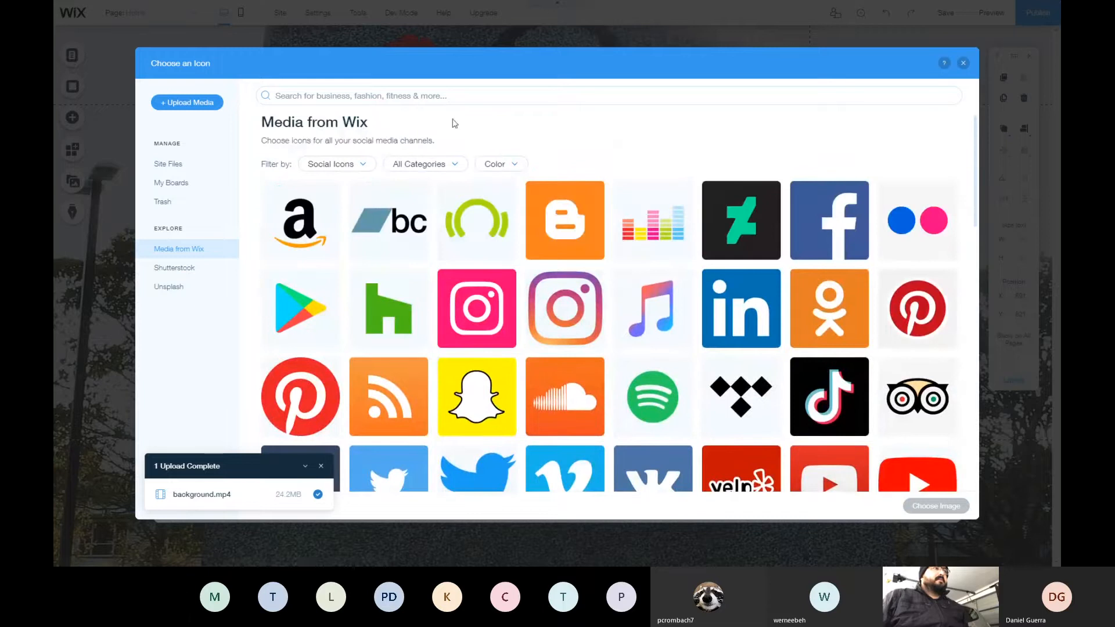
{"action": "left_click", "coordinate": [517, 167]}
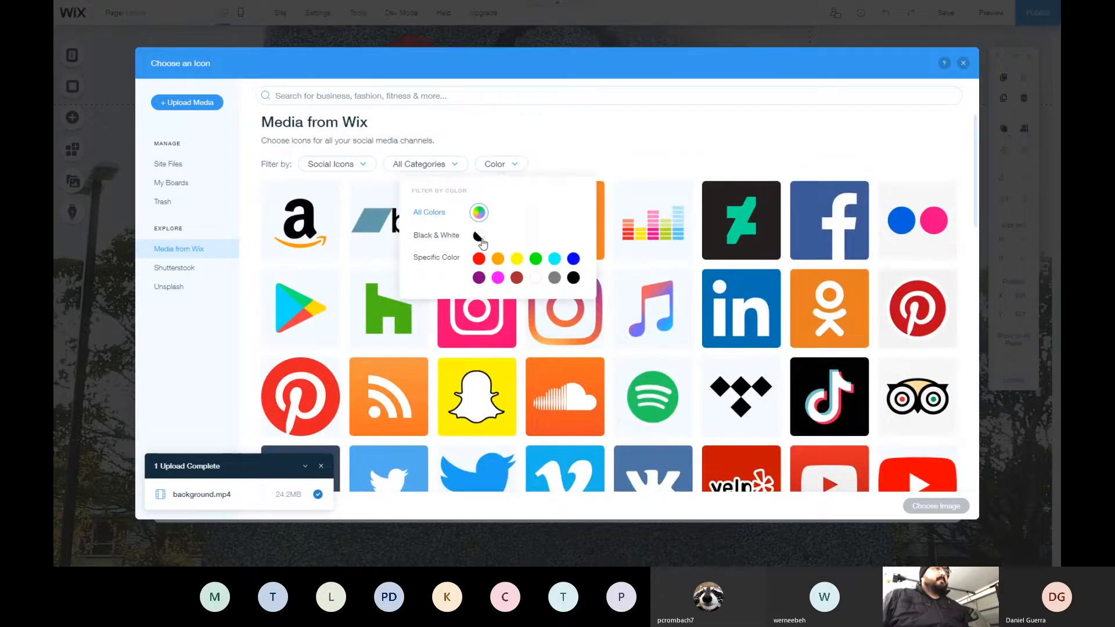
{"action": "left_click", "coordinate": [538, 280]}
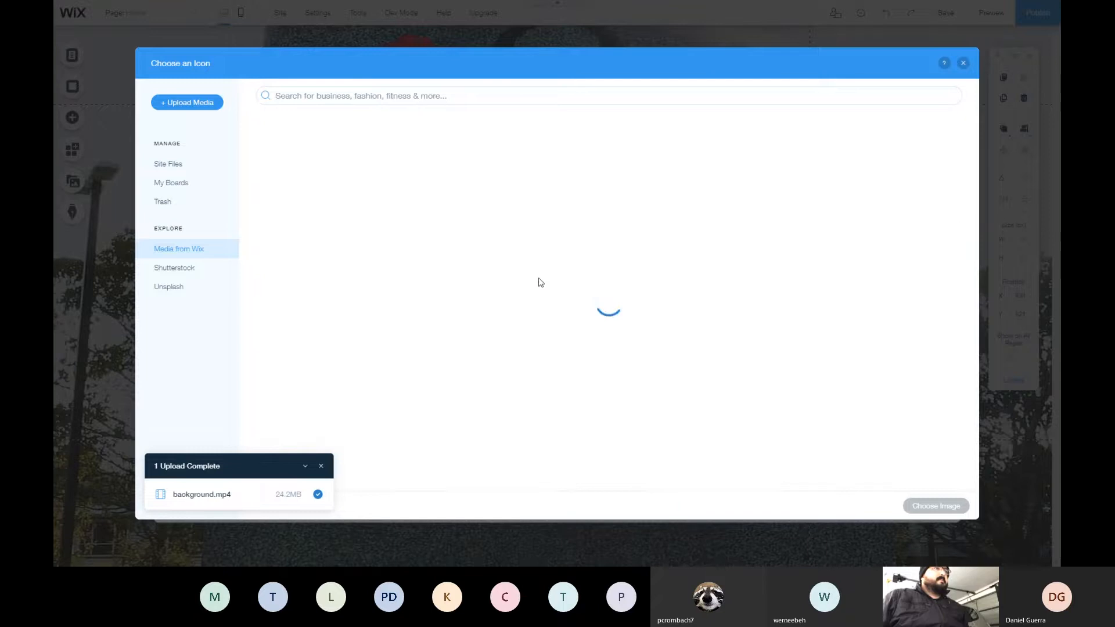
{"action": "left_click", "coordinate": [513, 169]}
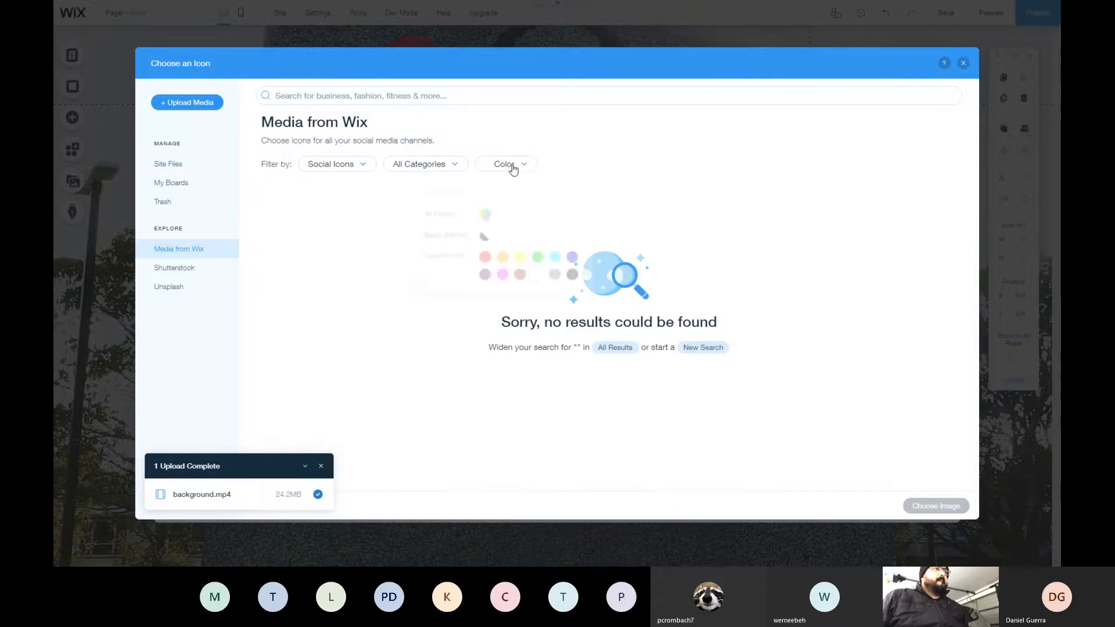
{"action": "left_click", "coordinate": [489, 242]}
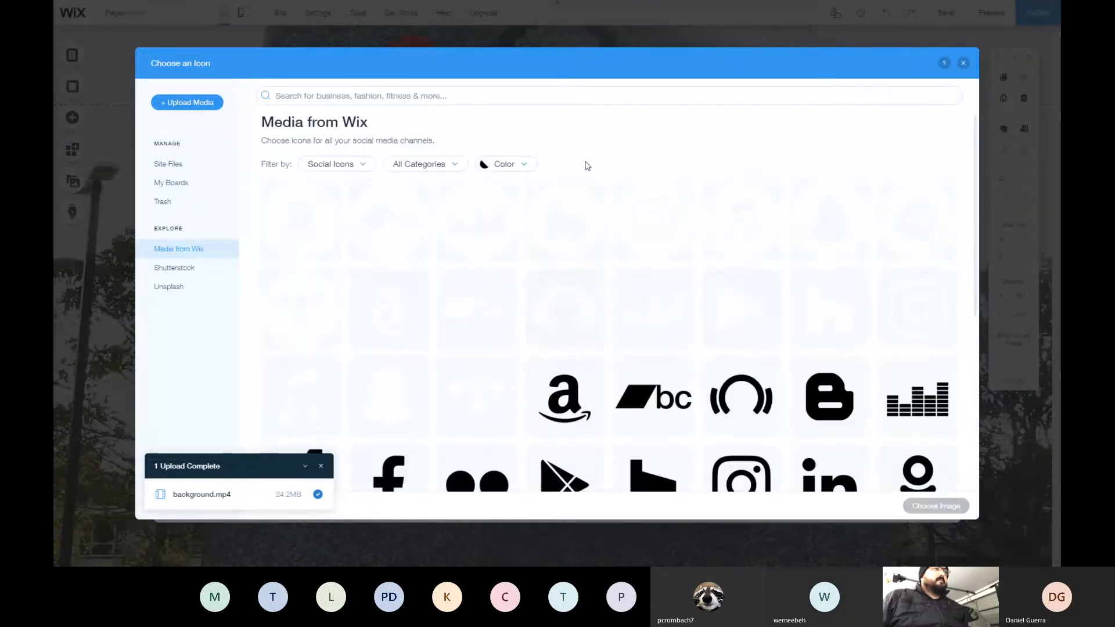
Examine the black-and-white social icons for a suitable Facebook icon style
{"action": "scroll", "coordinate": [610, 294], "scroll_direction": "down", "scroll_amount": 1}
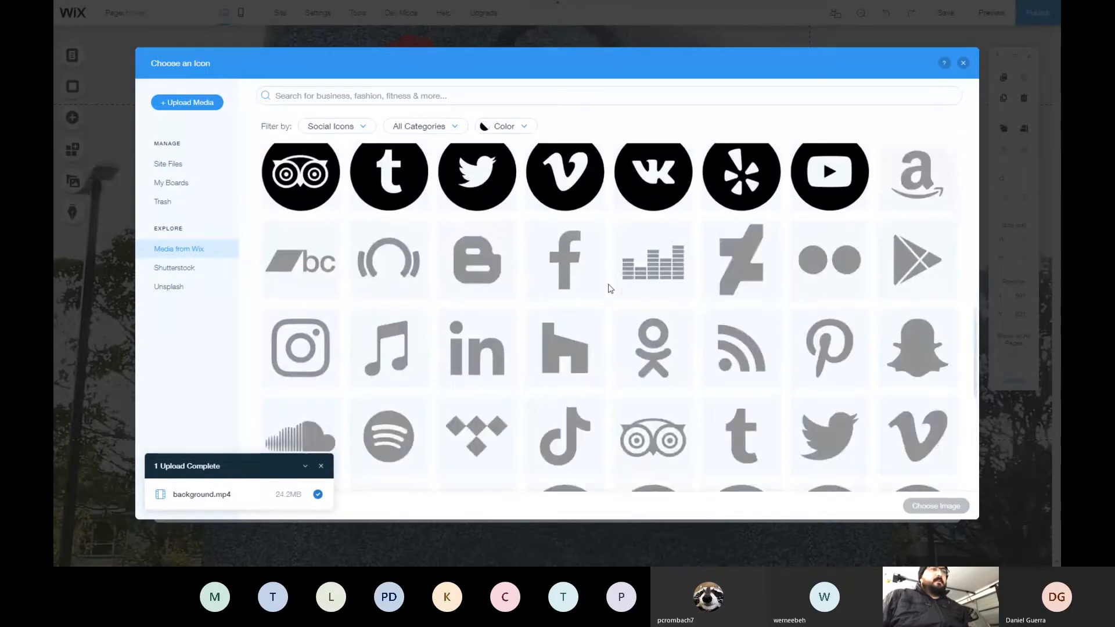
{"action": "scroll", "coordinate": [609, 288], "scroll_direction": "down", "scroll_amount": 1}
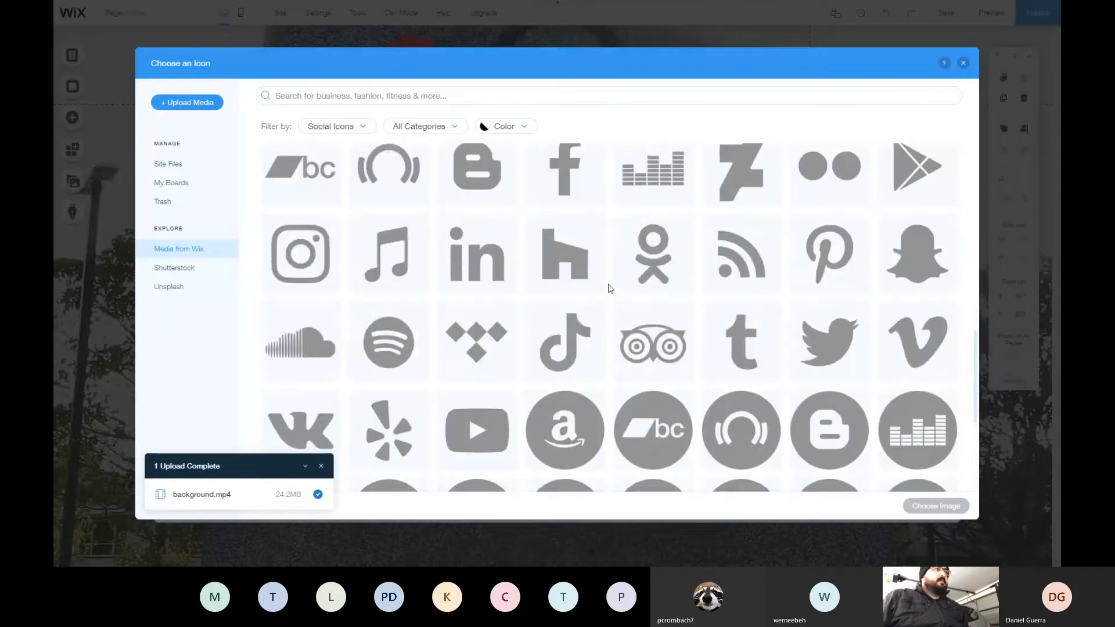
{"action": "scroll", "coordinate": [610, 290], "scroll_direction": "up", "scroll_amount": 10}
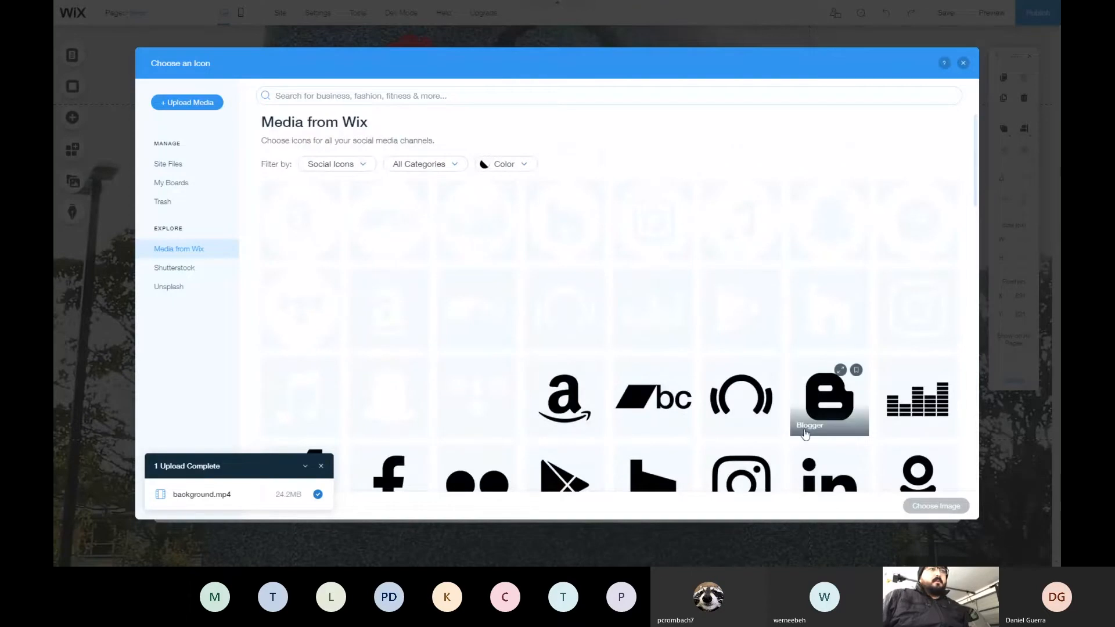
{"action": "scroll", "coordinate": [805, 437], "scroll_direction": "down", "scroll_amount": 2}
{"action": "scroll", "coordinate": [802, 440], "scroll_direction": "up", "scroll_amount": 2}
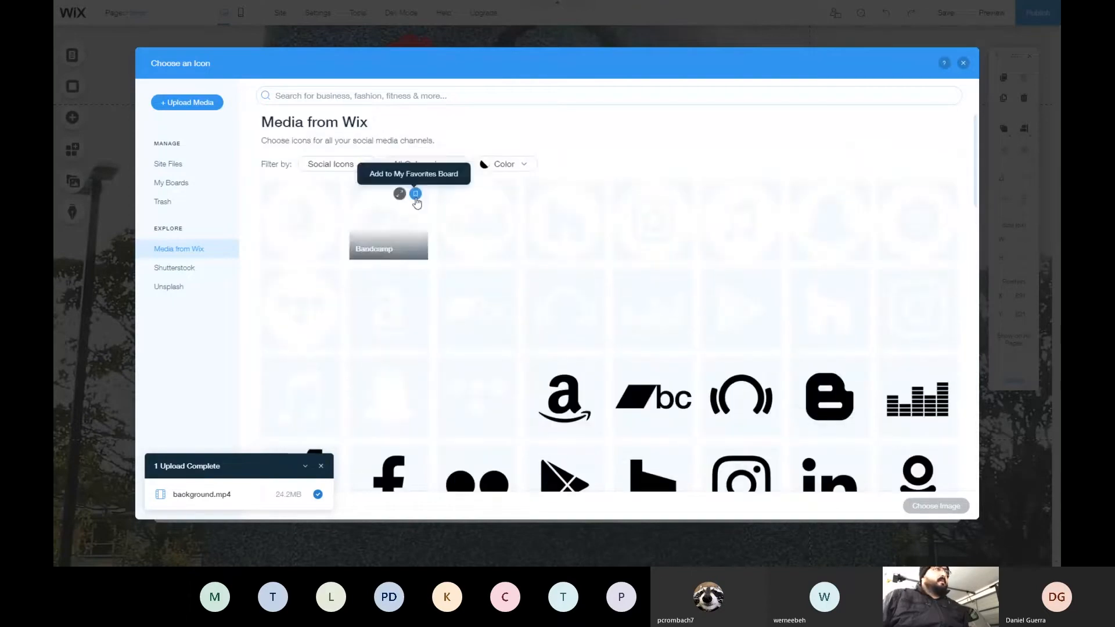
{"action": "scroll", "coordinate": [511, 360], "scroll_direction": "down", "scroll_amount": 3}
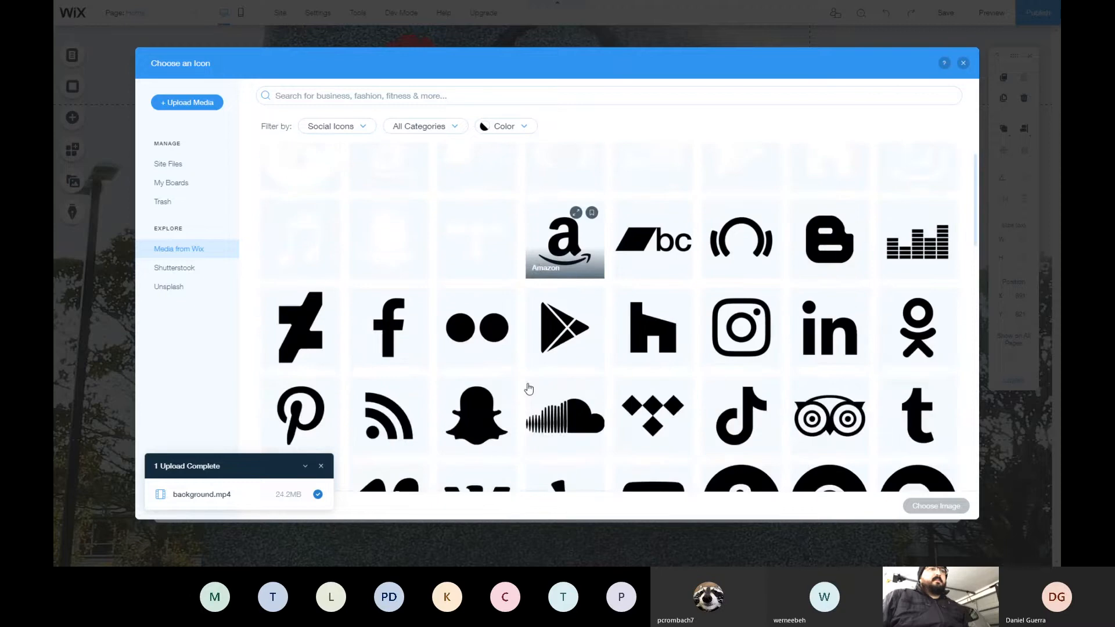
{"action": "scroll", "coordinate": [529, 388], "scroll_direction": "down", "scroll_amount": 4}
{"action": "scroll", "coordinate": [529, 388], "scroll_direction": "up", "scroll_amount": 4}
{"action": "scroll", "coordinate": [529, 388], "scroll_direction": "down", "scroll_amount": 6}
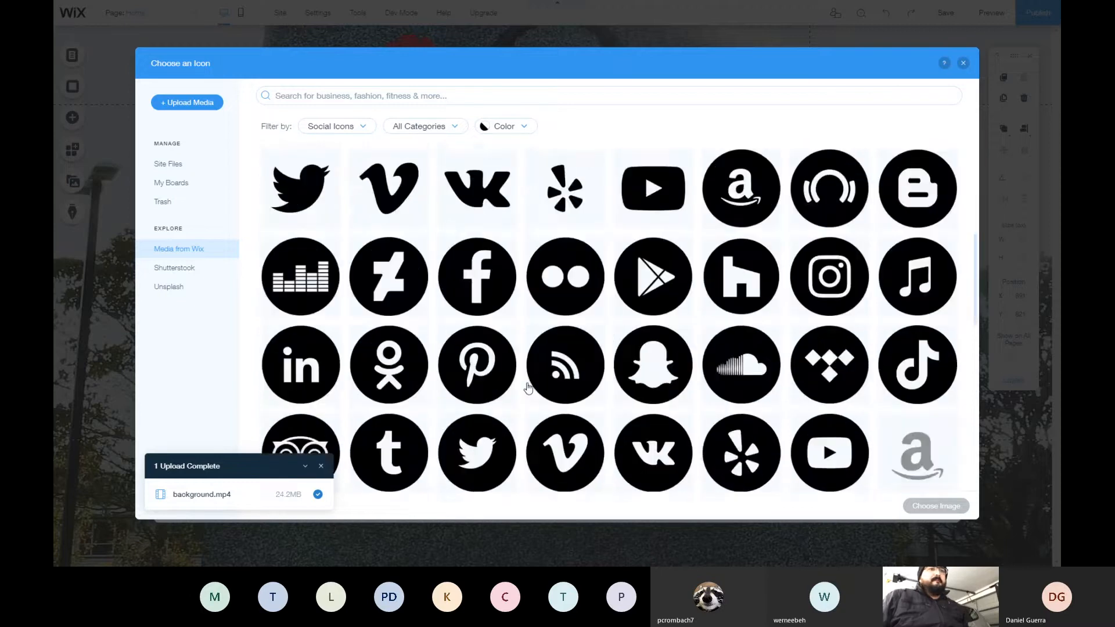
{"action": "scroll", "coordinate": [525, 387], "scroll_direction": "down", "scroll_amount": 2}
{"action": "scroll", "coordinate": [526, 387], "scroll_direction": "up", "scroll_amount": 2}
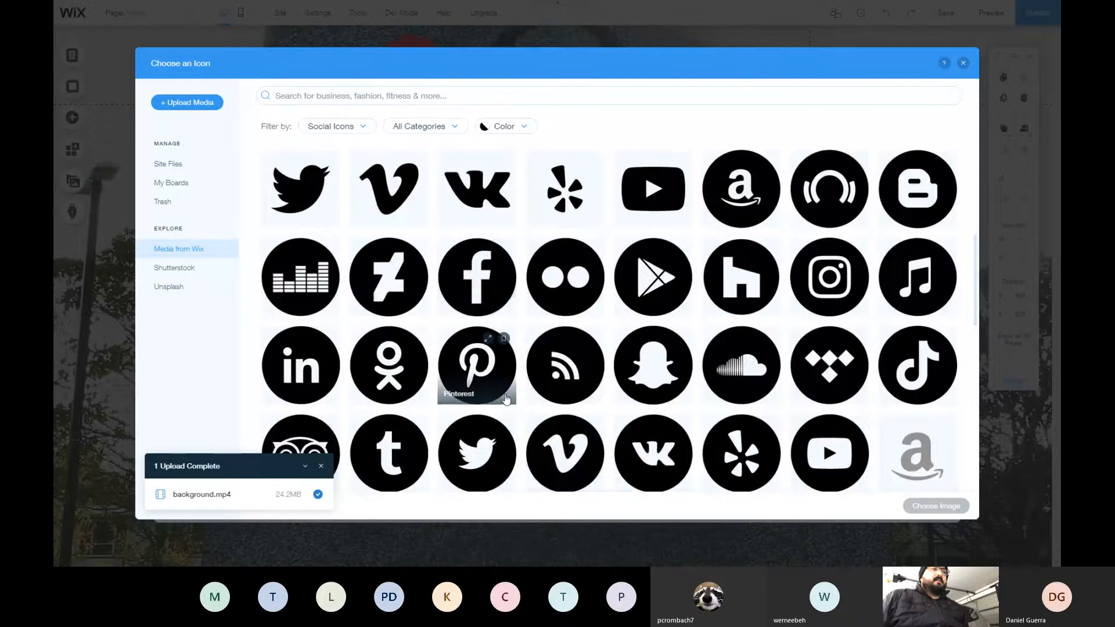
{"action": "scroll", "coordinate": [473, 372], "scroll_direction": "up", "scroll_amount": 3}
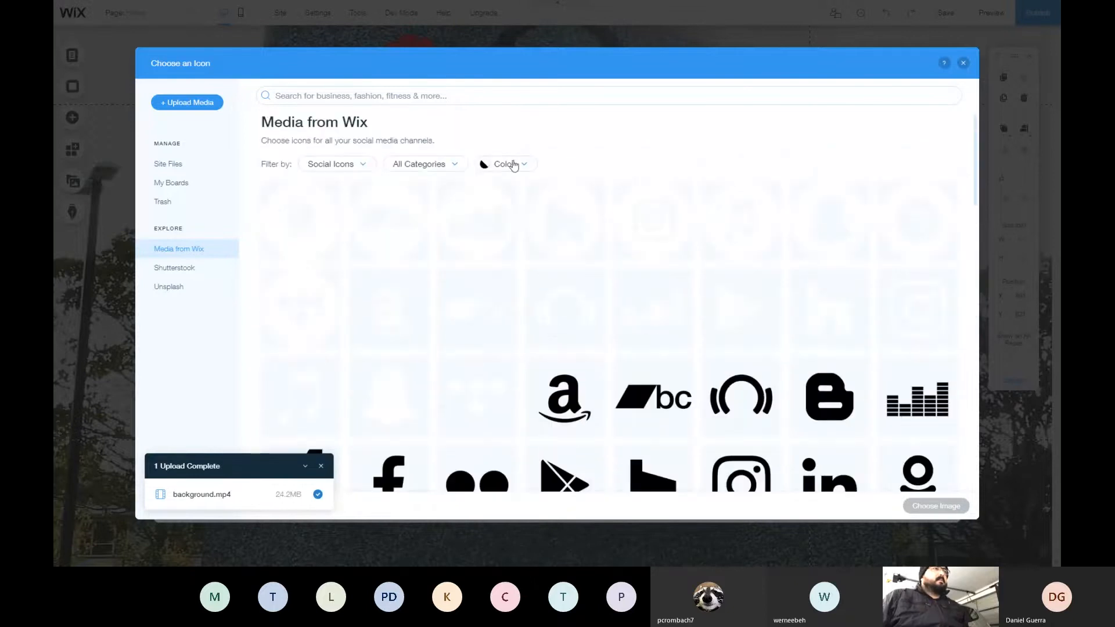
Reset the color filter to all colors and replace the Facebook icon with the blue square version
{"action": "left_click", "coordinate": [522, 168]}
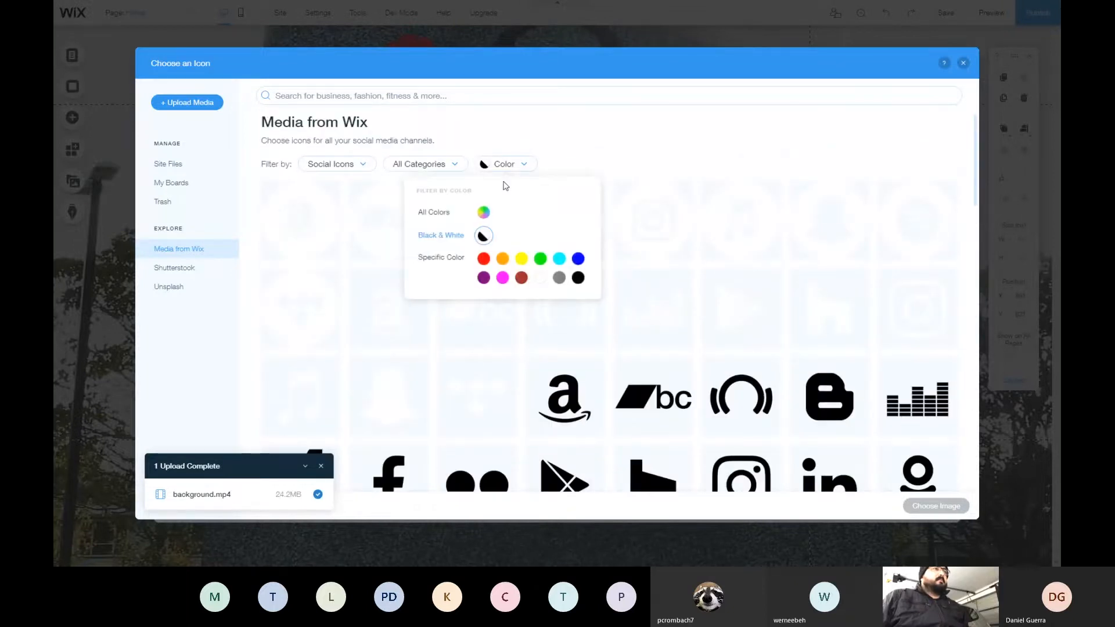
{"action": "left_click", "coordinate": [683, 145]}
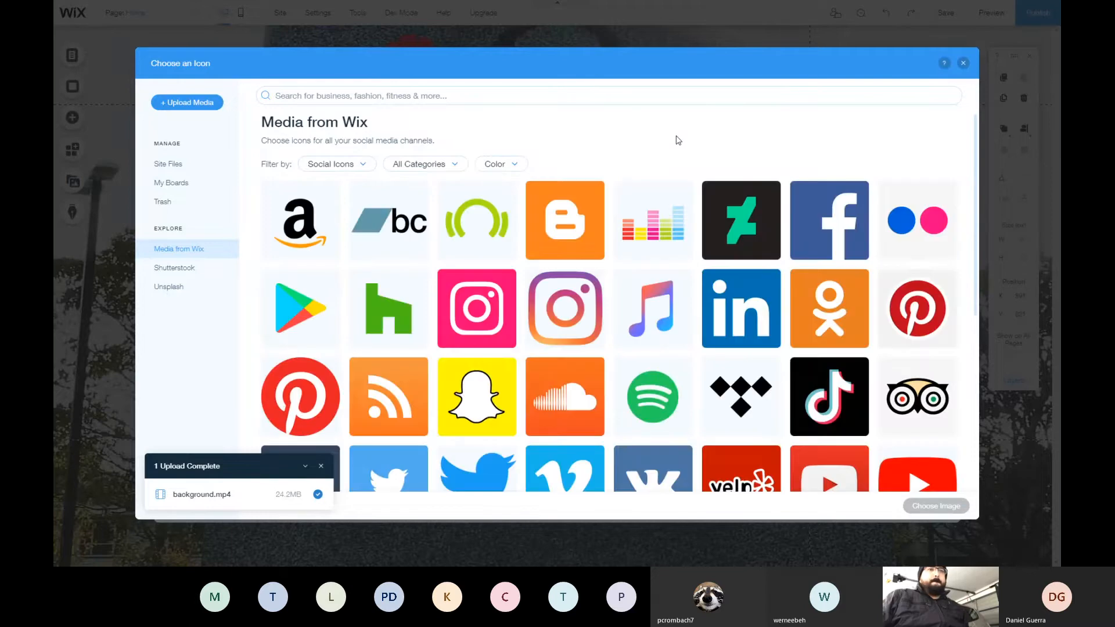
{"action": "left_click", "coordinate": [810, 223]}
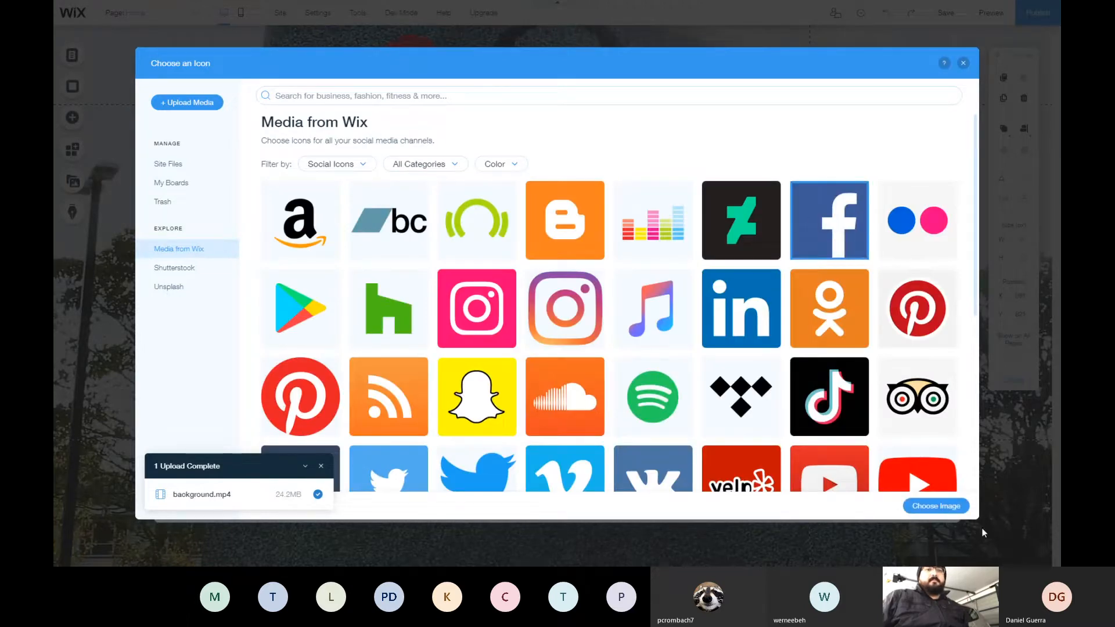
{"action": "left_click", "coordinate": [955, 506]}
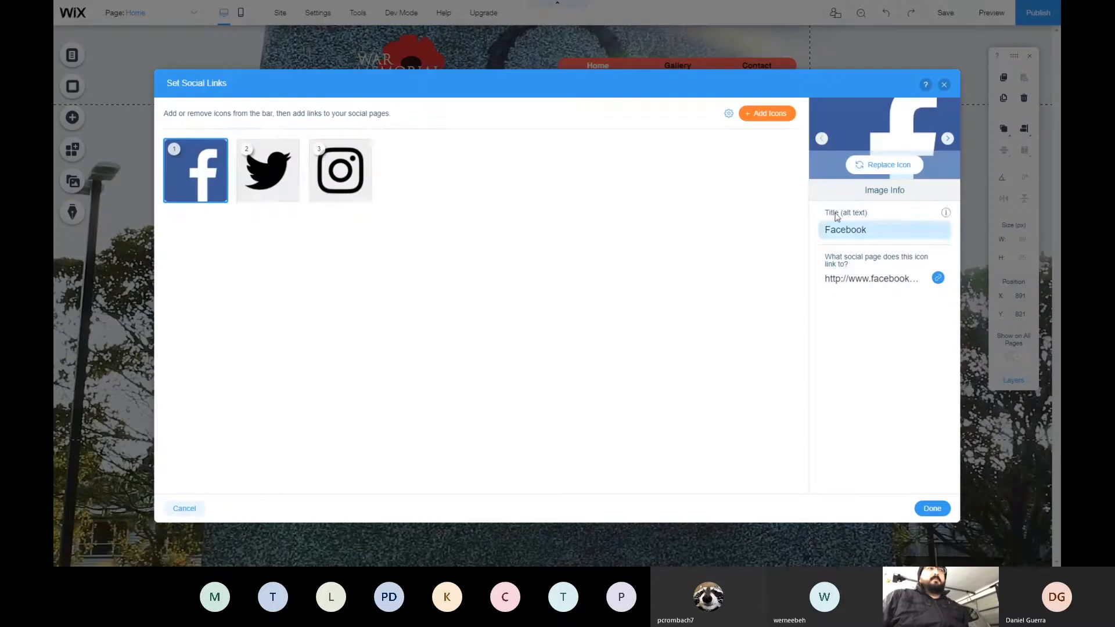
Replace the Twitter icon in the social bar with the light-blue square Twitter icon
{"action": "left_click", "coordinate": [268, 170]}
{"action": "left_click", "coordinate": [884, 165]}
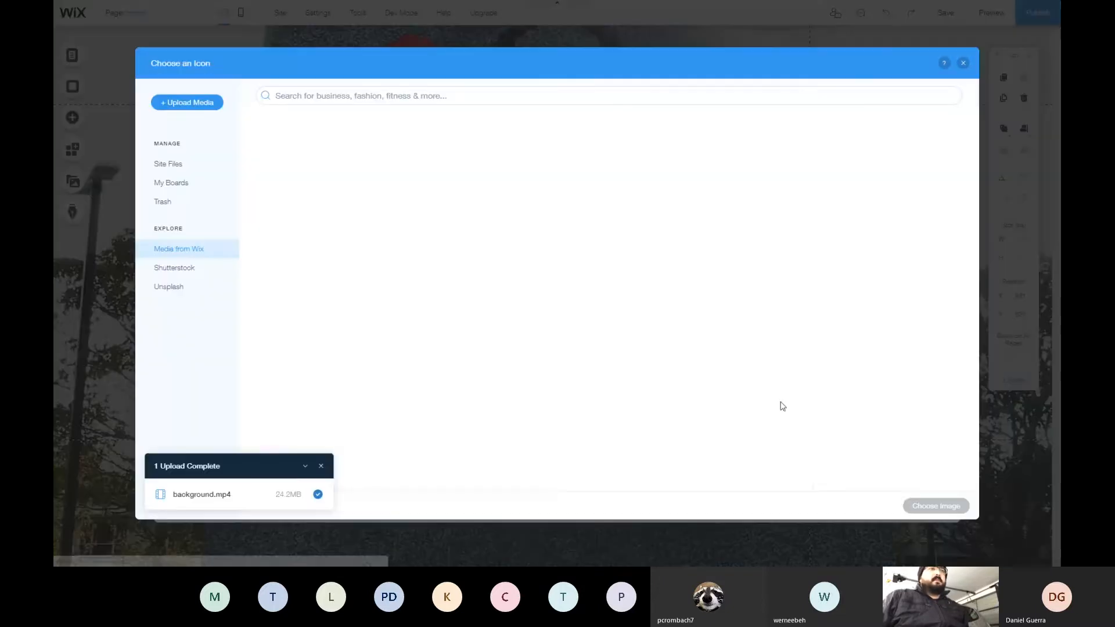
{"action": "scroll", "coordinate": [781, 406], "scroll_direction": "down", "scroll_amount": 3}
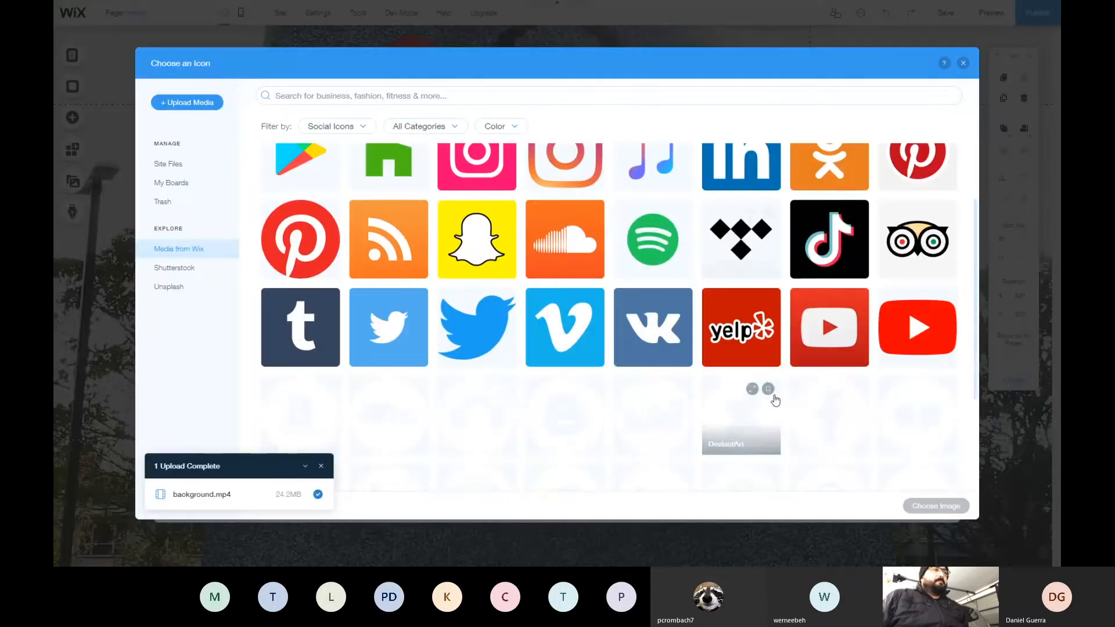
{"action": "left_click", "coordinate": [368, 321]}
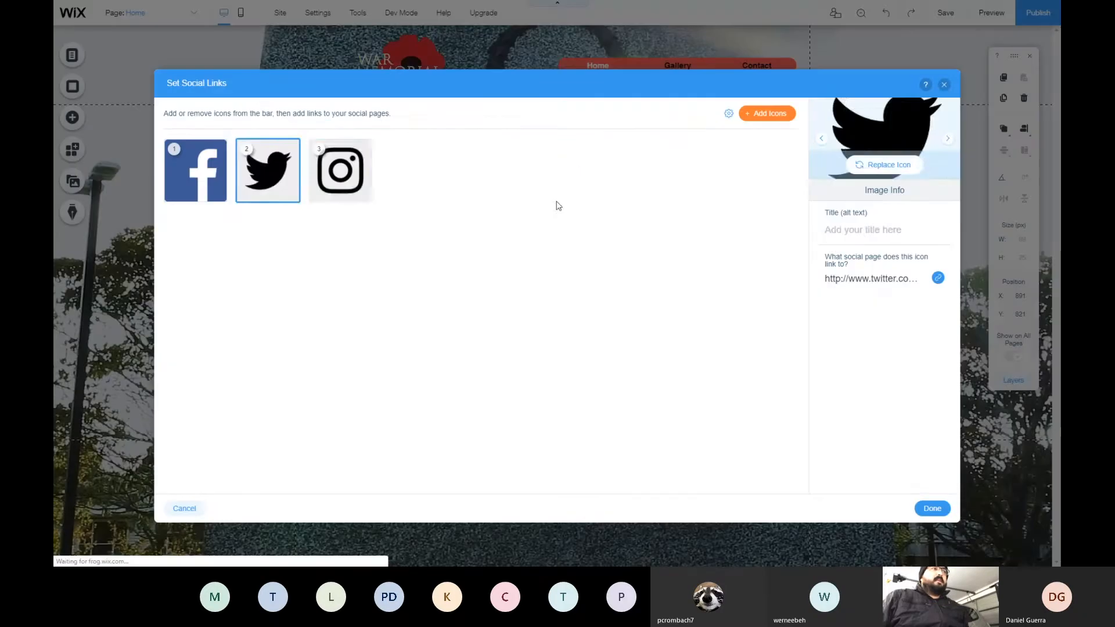
Replace the Instagram icon with the pink square version and apply the social link changes
{"action": "left_click", "coordinate": [341, 171]}
{"action": "left_click", "coordinate": [878, 168]}
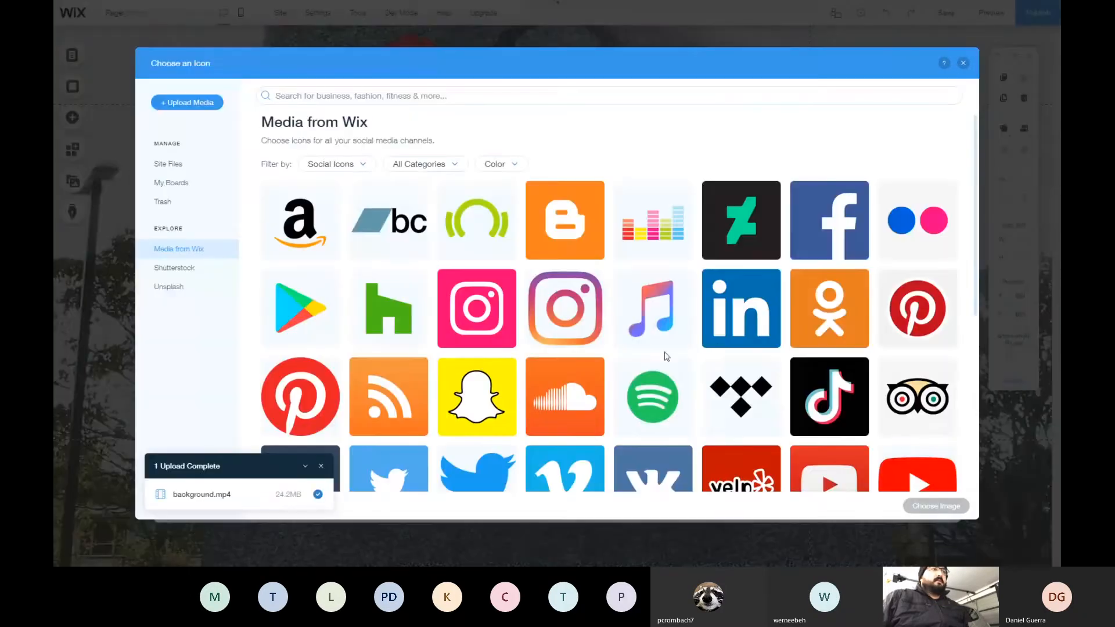
{"action": "left_click", "coordinate": [480, 305]}
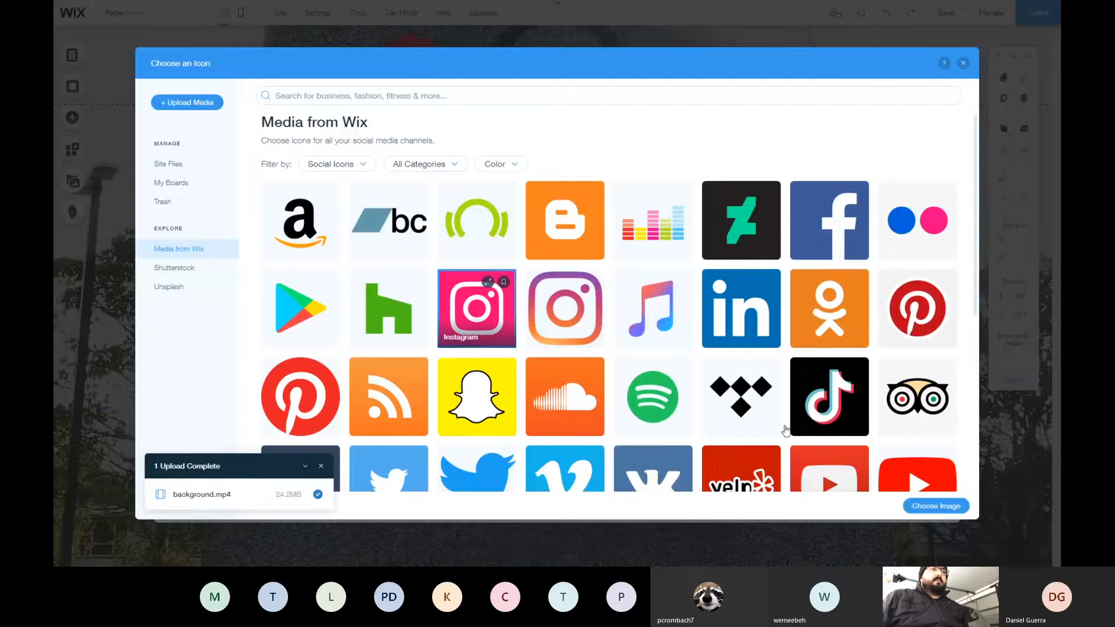
{"action": "left_click", "coordinate": [946, 509]}
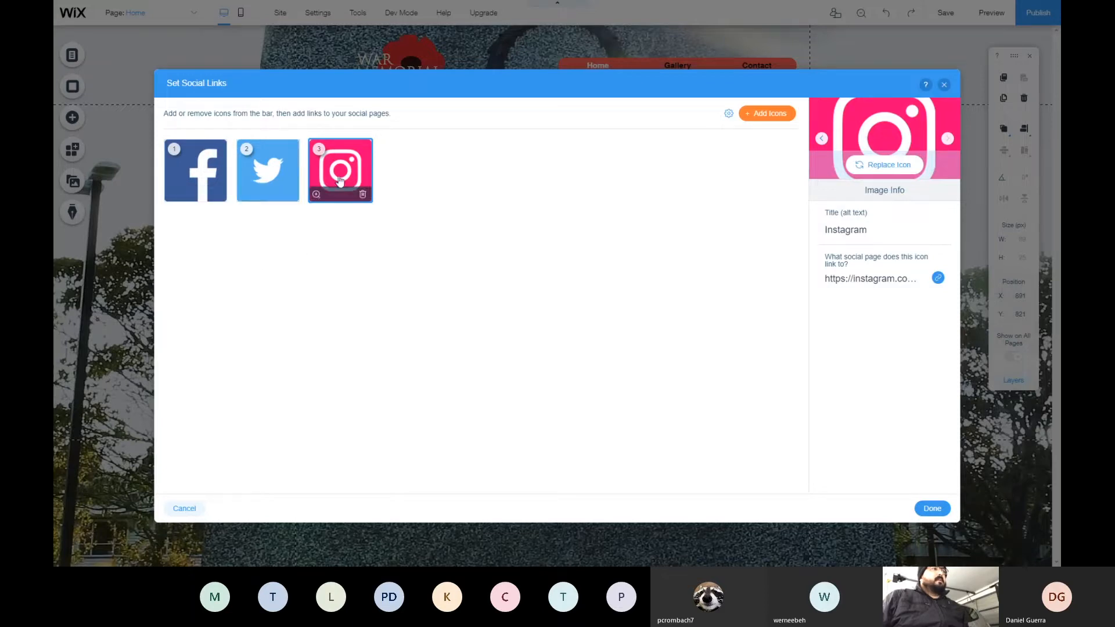
{"action": "left_click", "coordinate": [933, 510]}
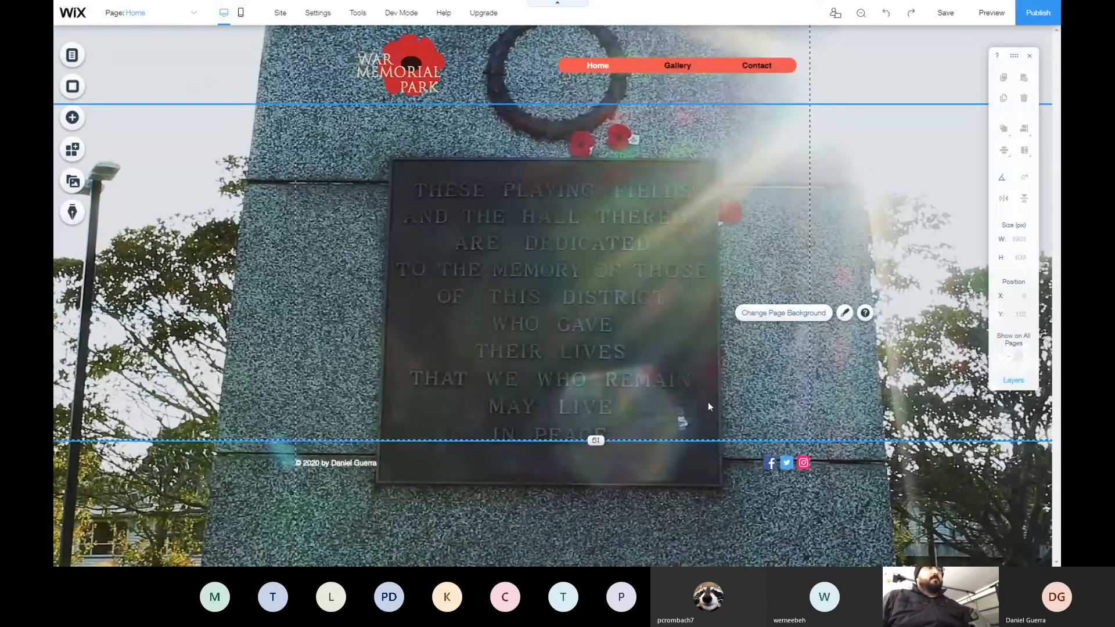
Apply the Home page's video background to all pages of the site
{"action": "left_click", "coordinate": [82, 91]}
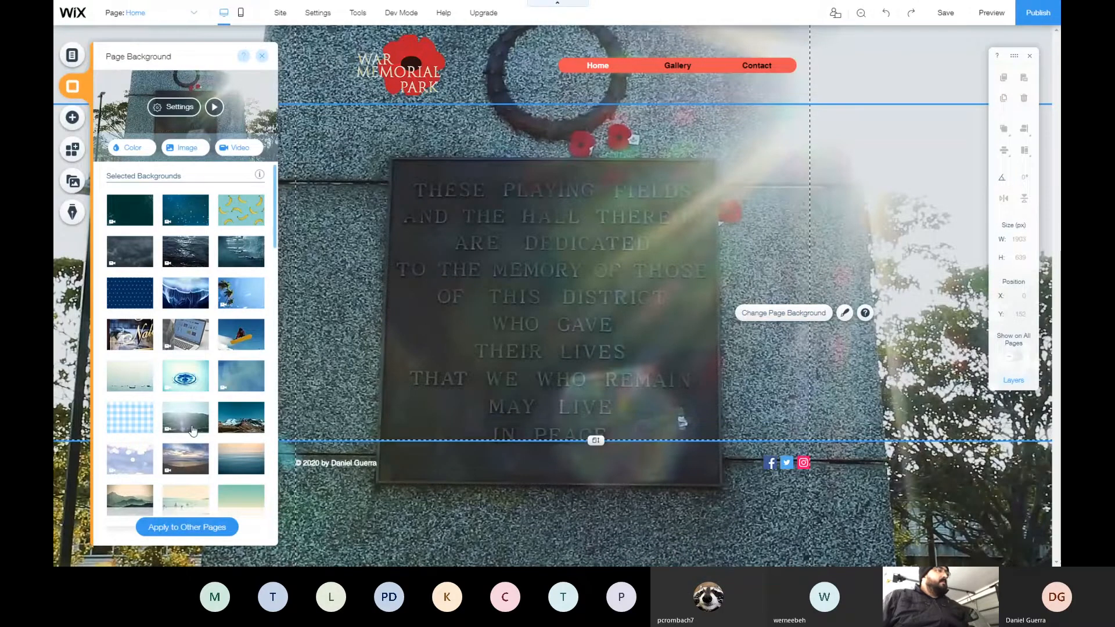
{"action": "left_click", "coordinate": [203, 527]}
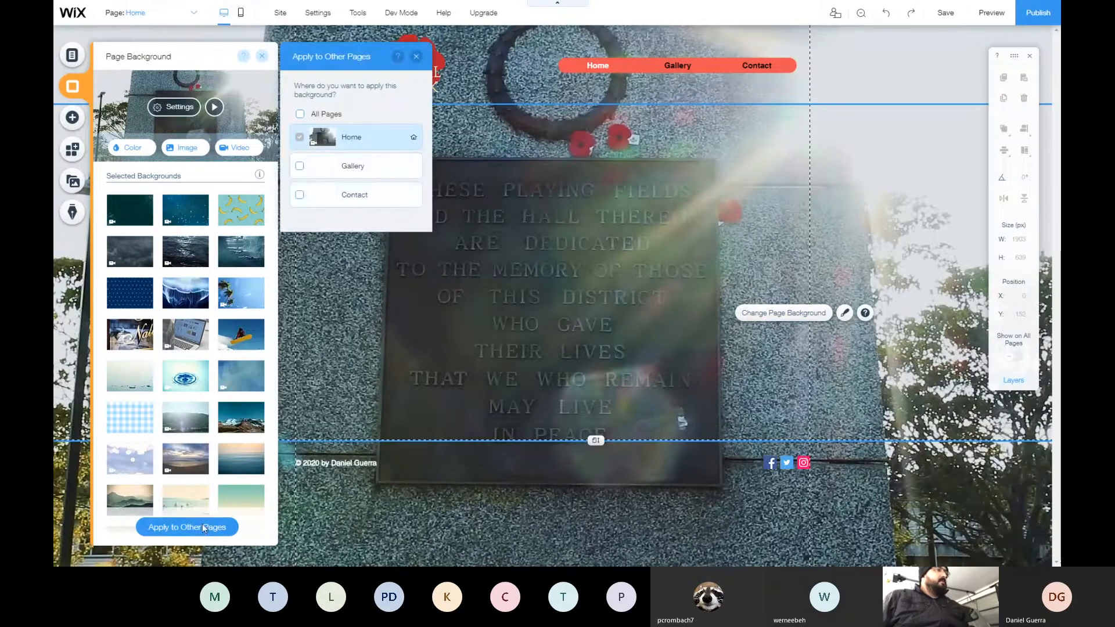
{"action": "left_click", "coordinate": [301, 115]}
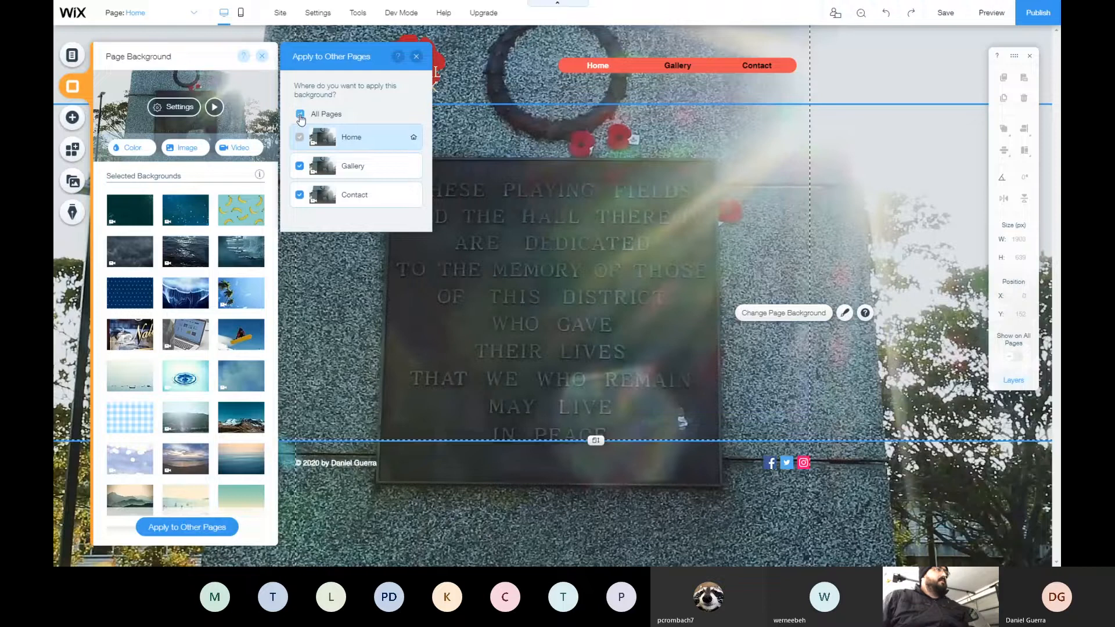
{"action": "left_click", "coordinate": [416, 56]}
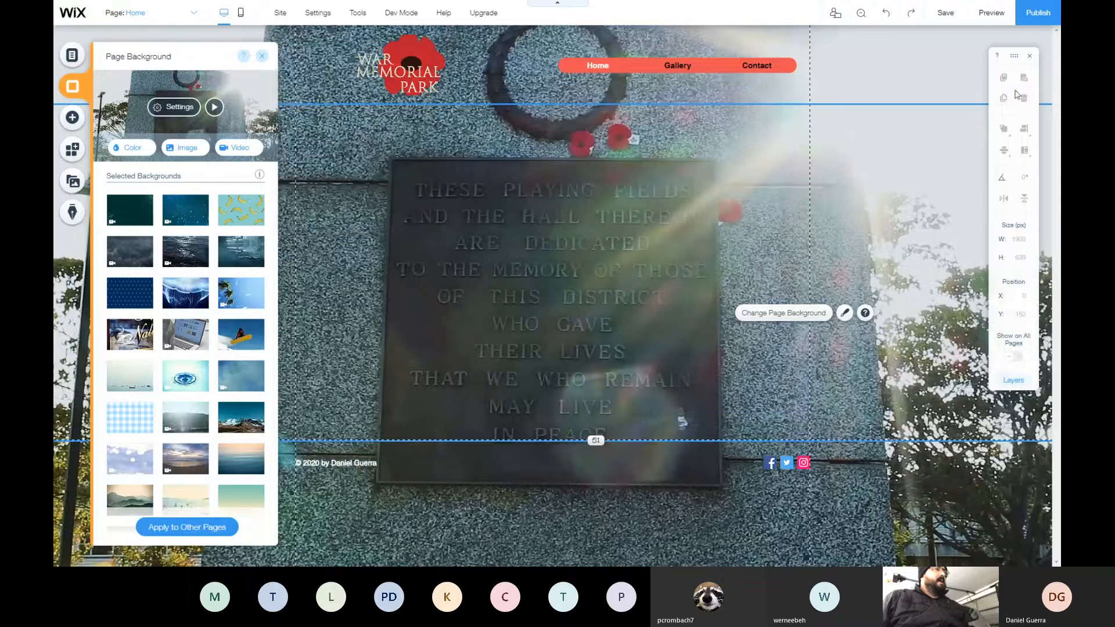
Preview the site to check the video background on the Gallery and Contact pages
{"action": "left_click", "coordinate": [990, 21]}
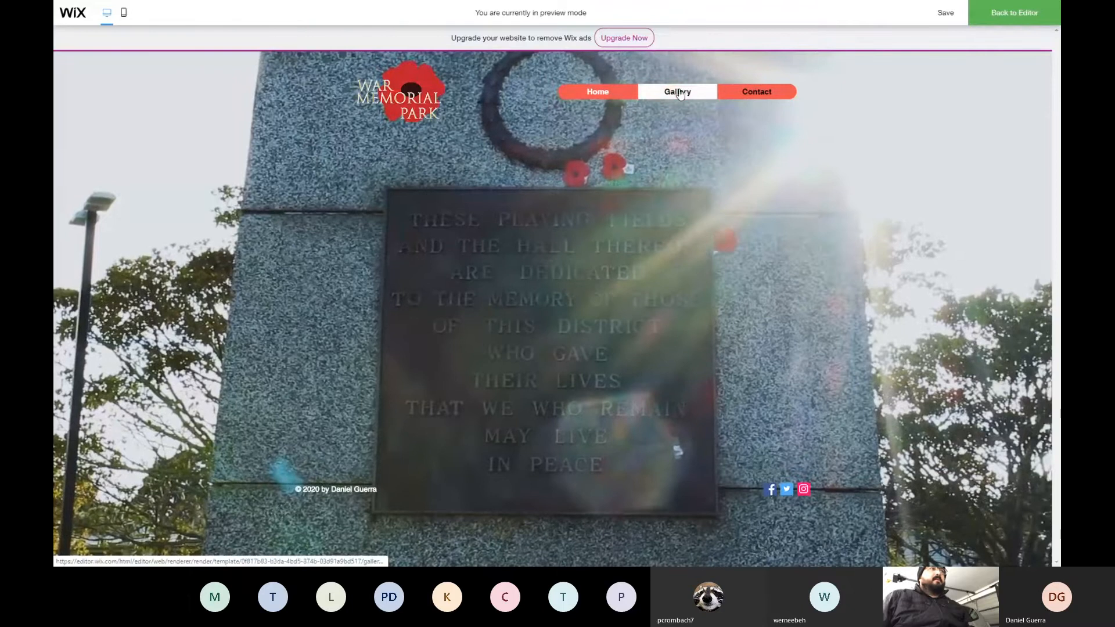
{"action": "left_click", "coordinate": [679, 93]}
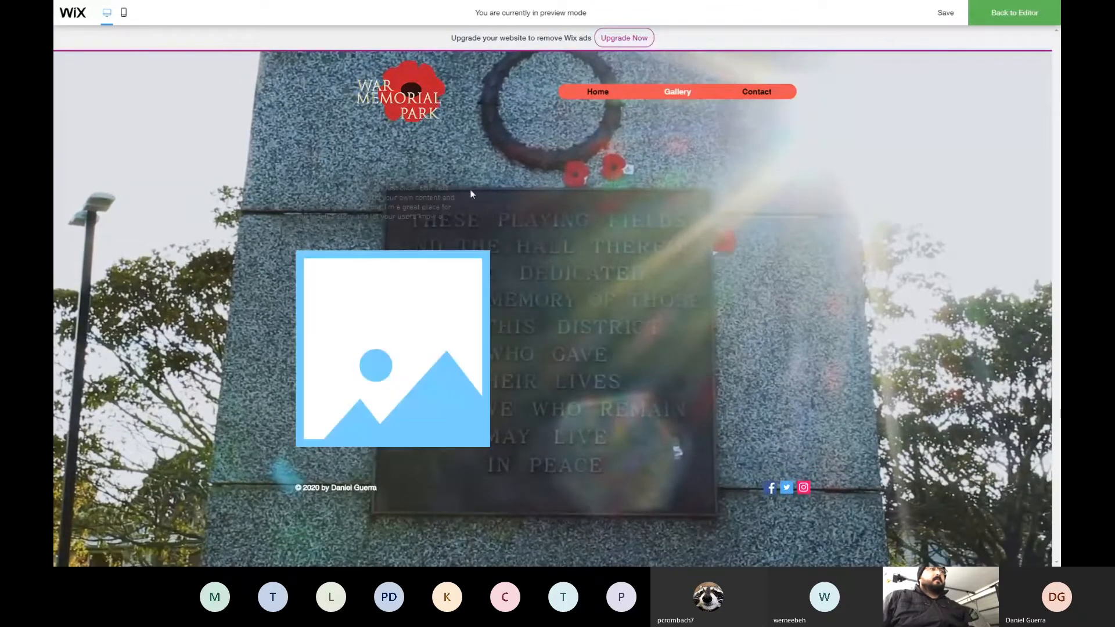
{"action": "left_click", "coordinate": [767, 93]}
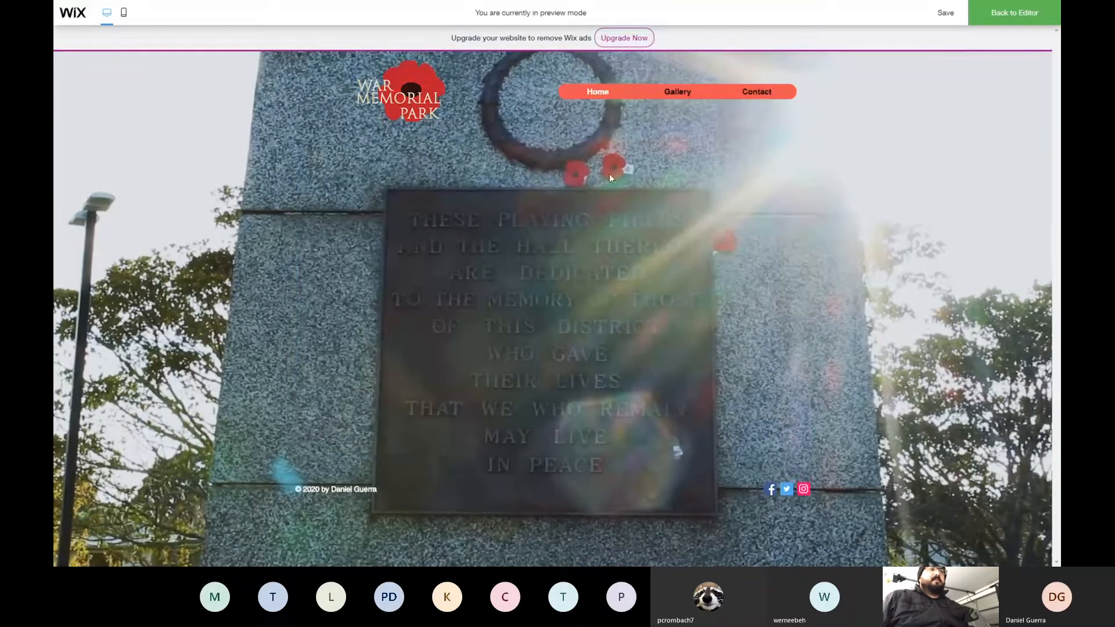
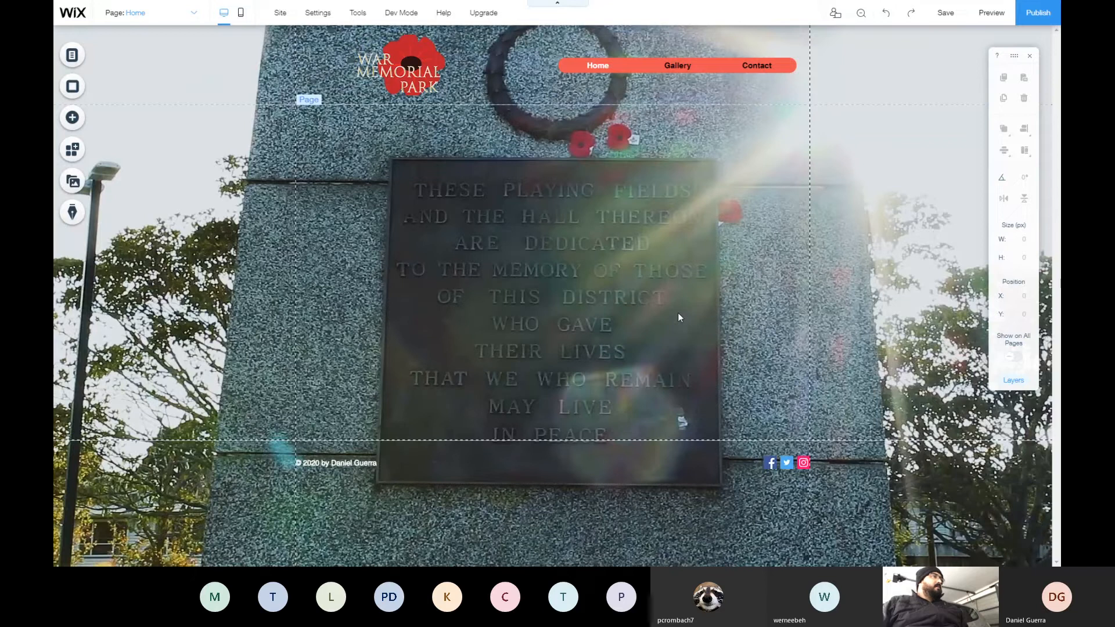
Open the Gallery page for editing from the site's page list
{"action": "left_click", "coordinate": [72, 55]}
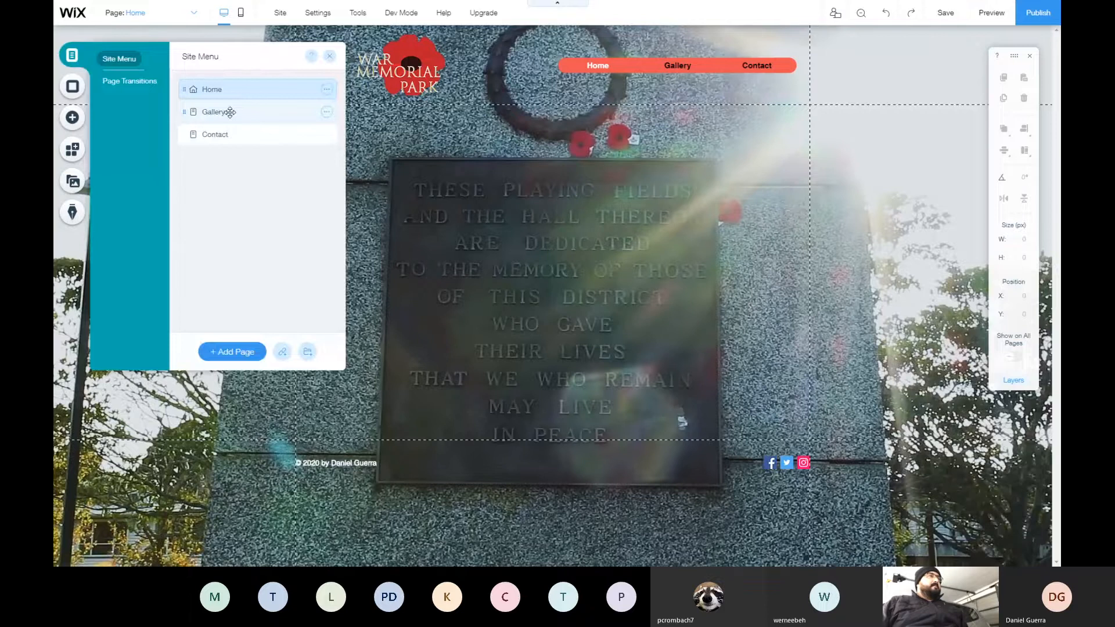
{"action": "left_click", "coordinate": [231, 112]}
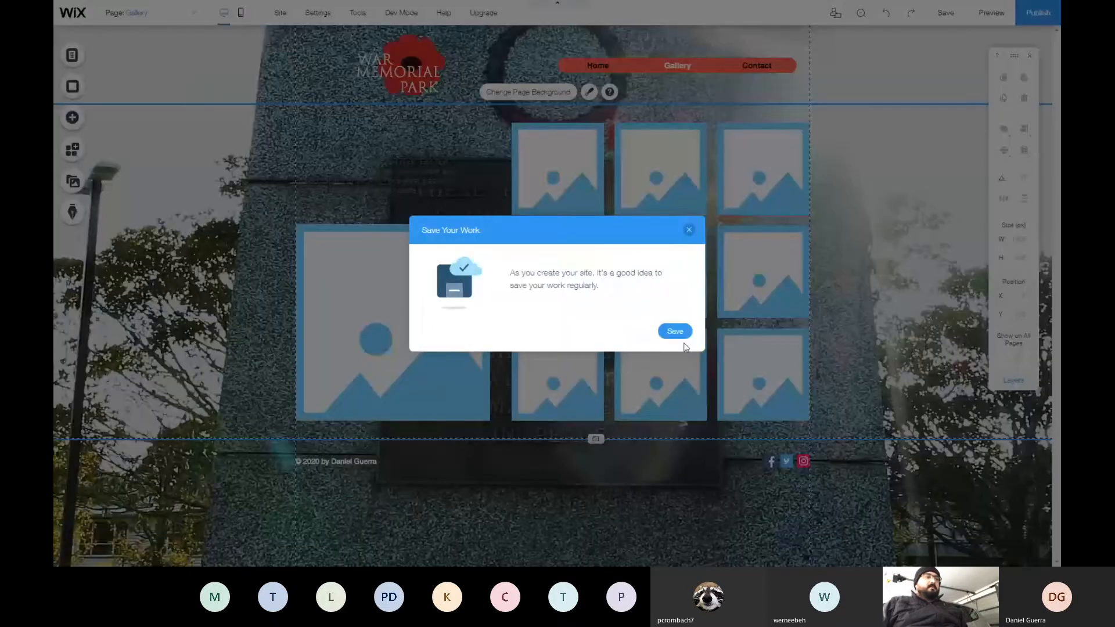
Save the site under a free Wix.com domain with the address ending warmemorialpark
{"action": "left_click", "coordinate": [679, 331]}
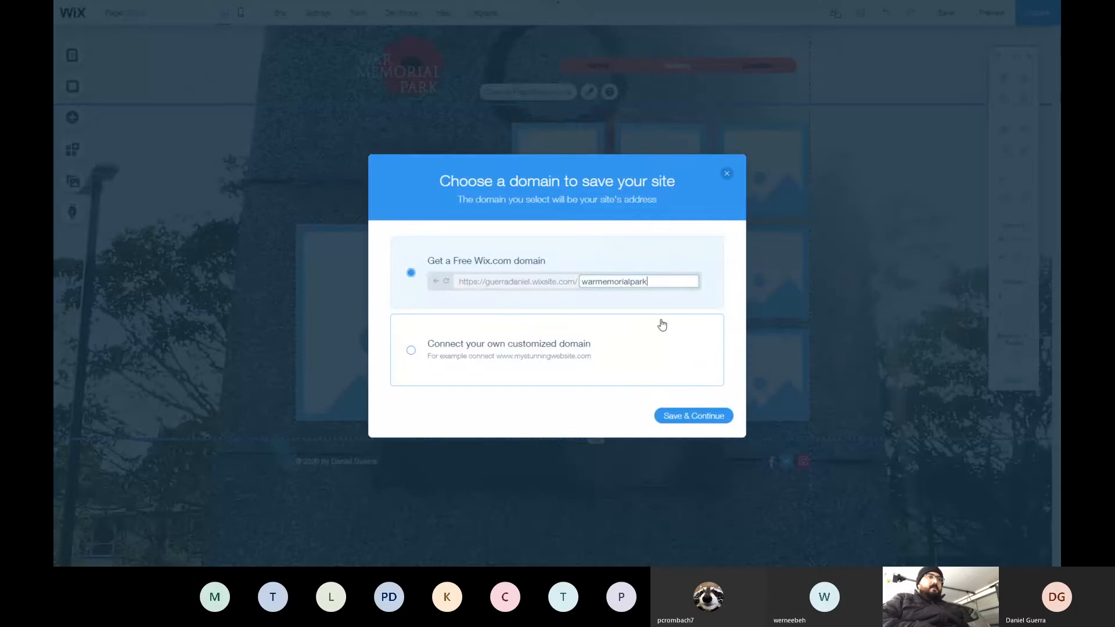
{"action": "left_click", "coordinate": [691, 420]}
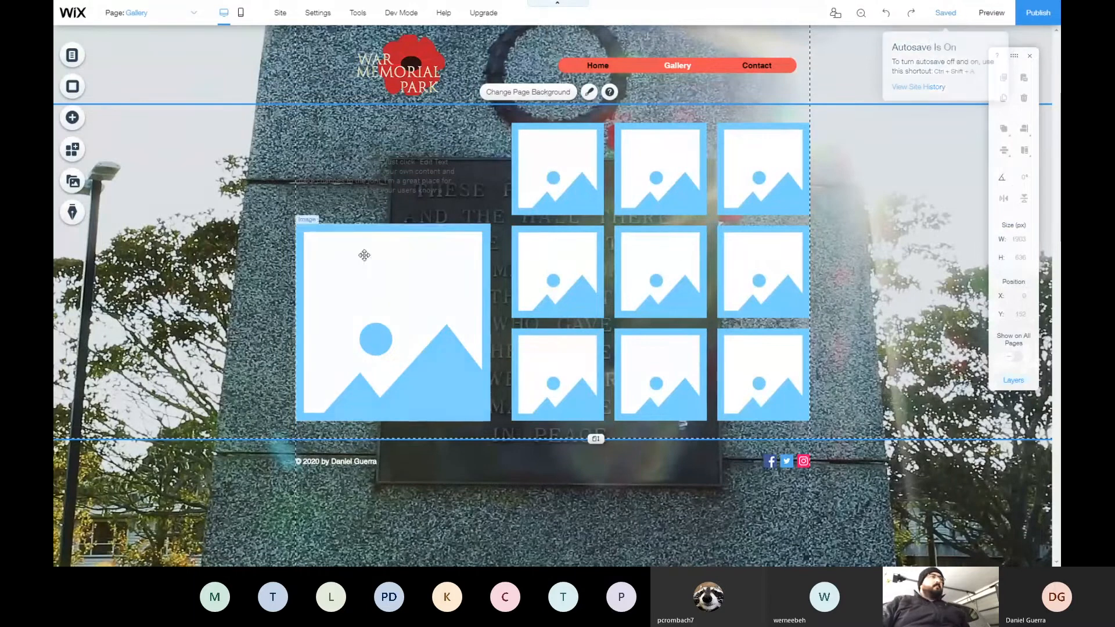
{"action": "left_click", "coordinate": [391, 128]}
{"action": "left_click", "coordinate": [403, 177]}
{"action": "left_click", "coordinate": [573, 167]}
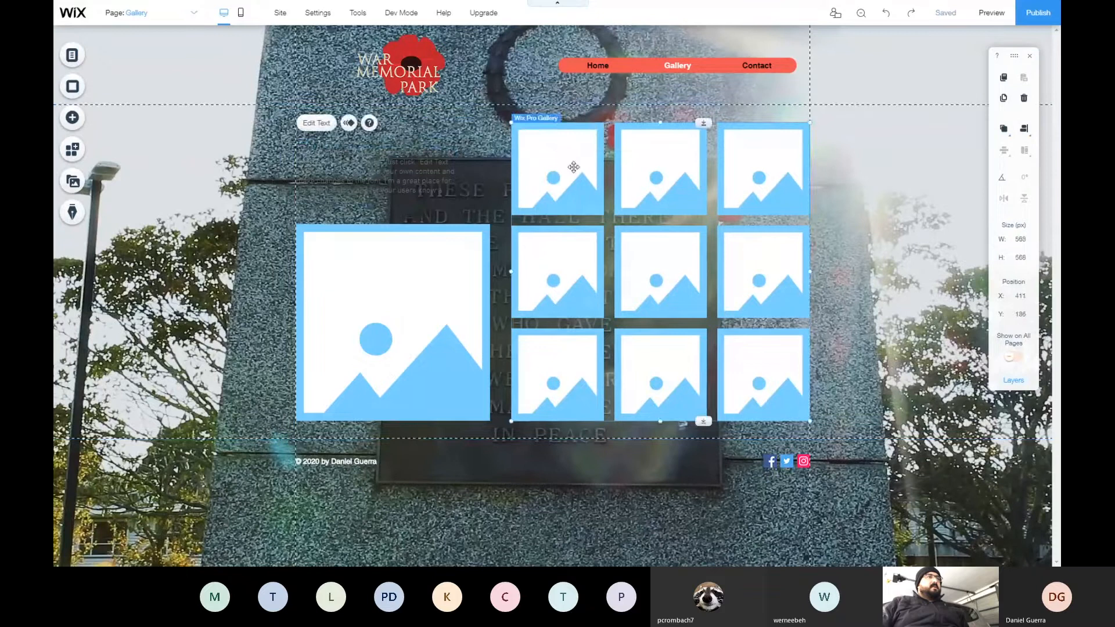
{"action": "left_click", "coordinate": [438, 267]}
{"action": "left_click", "coordinate": [571, 198]}
{"action": "left_click", "coordinate": [423, 286]}
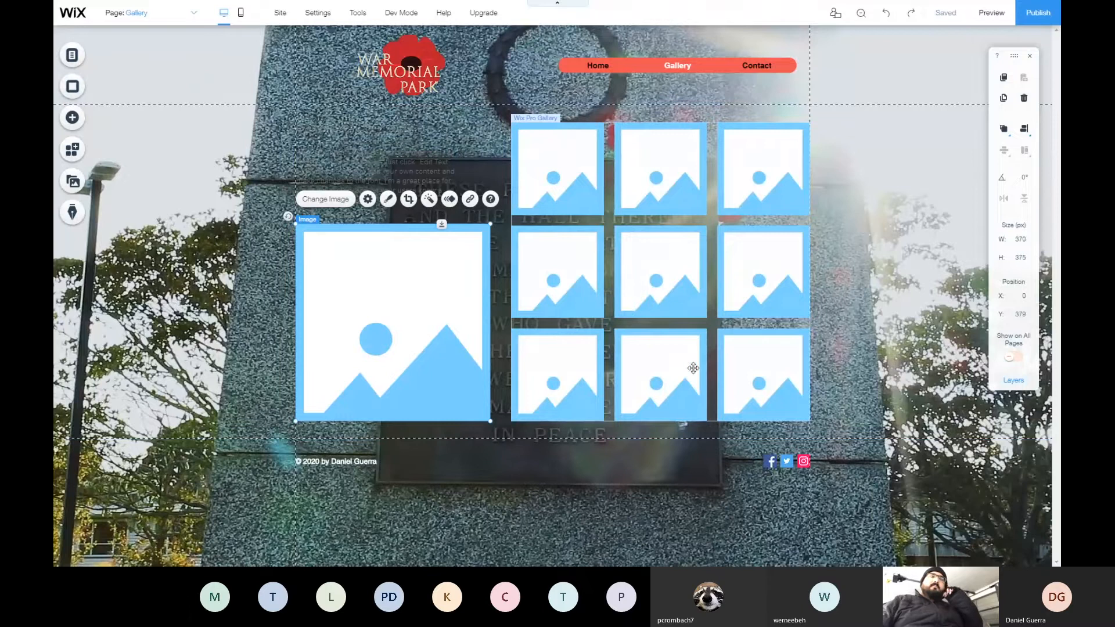
Try a Showcase Pro Gallery on the Gallery page, shift its position, and delete it again
{"action": "left_click", "coordinate": [73, 118]}
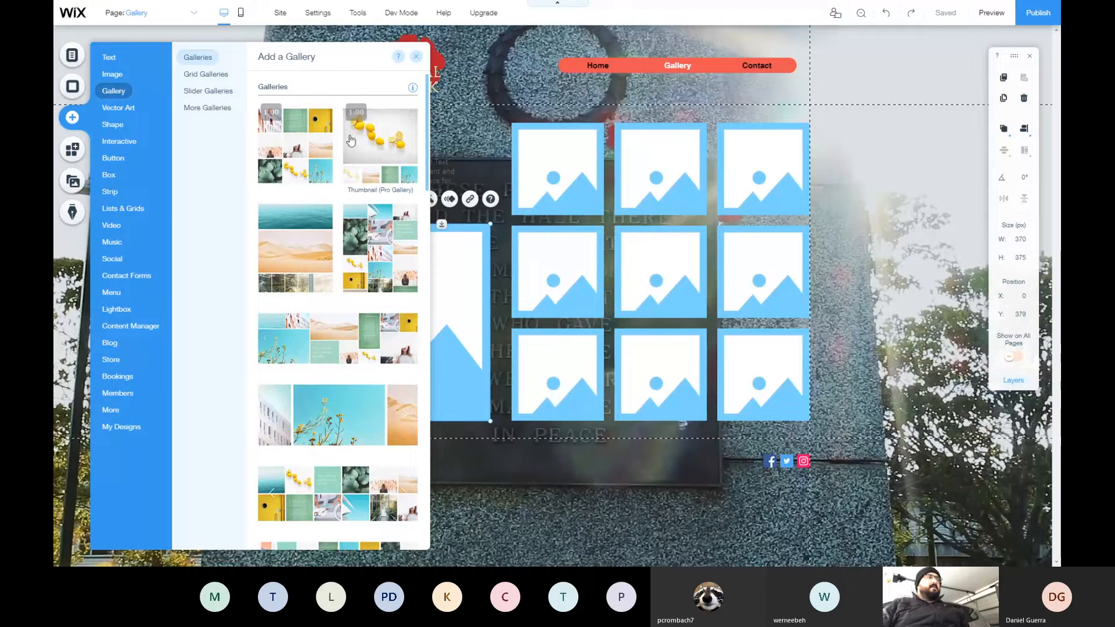
{"action": "scroll", "coordinate": [372, 232], "scroll_direction": "down", "scroll_amount": 1}
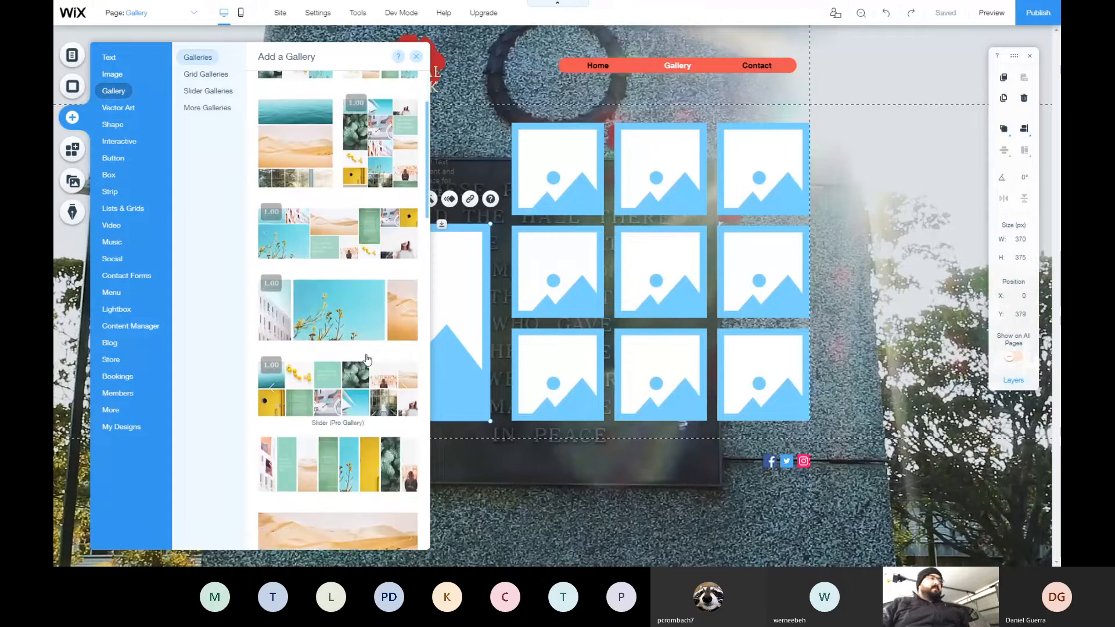
{"action": "scroll", "coordinate": [369, 312], "scroll_direction": "down", "scroll_amount": 1}
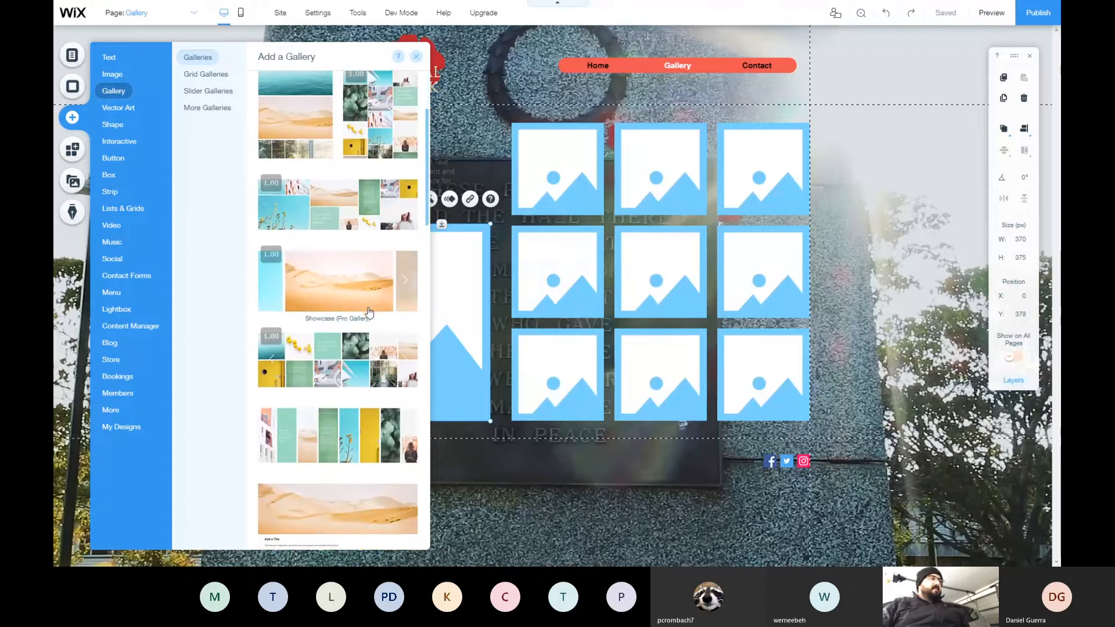
{"action": "scroll", "coordinate": [348, 316], "scroll_direction": "up", "scroll_amount": 1}
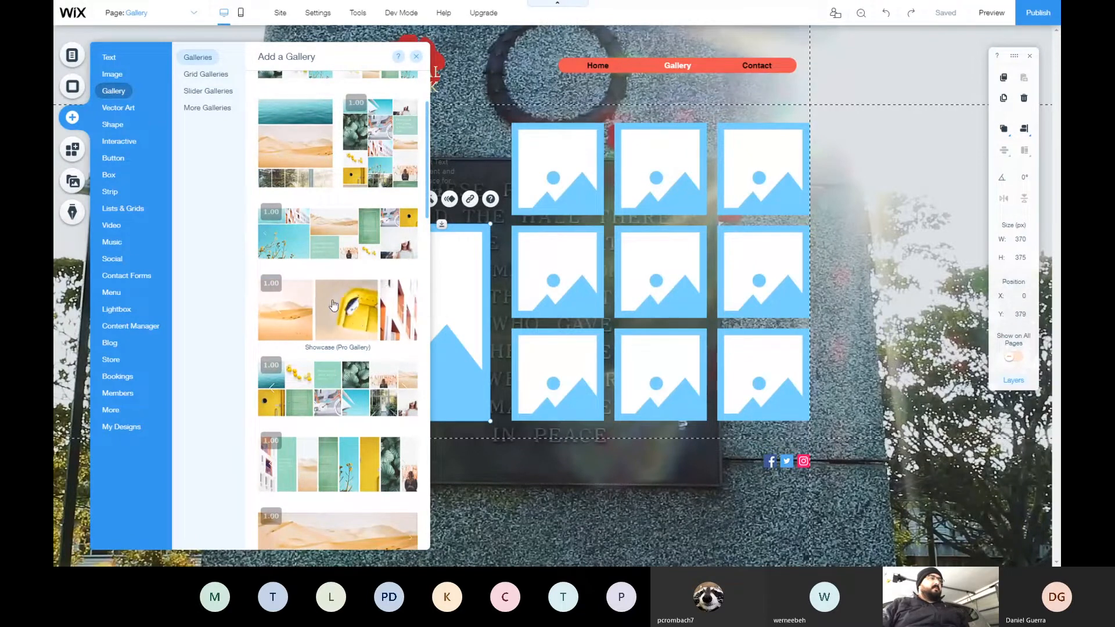
{"action": "left_click_drag", "start_coordinate": [333, 305], "coordinate": [593, 236]}
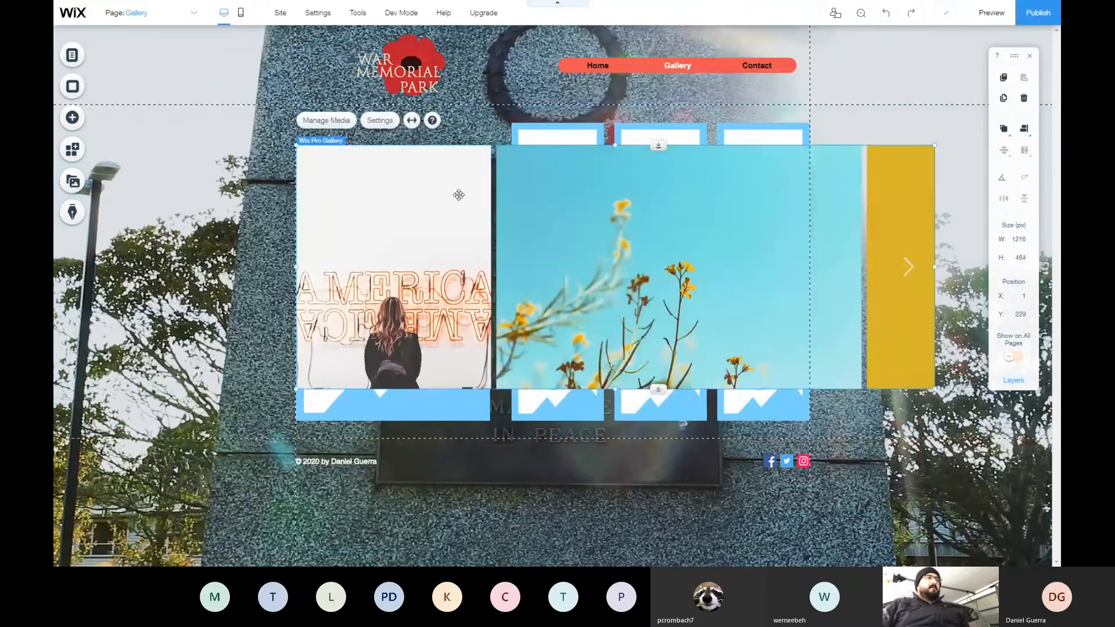
{"action": "left_click_drag", "start_coordinate": [458, 196], "coordinate": [395, 219]}
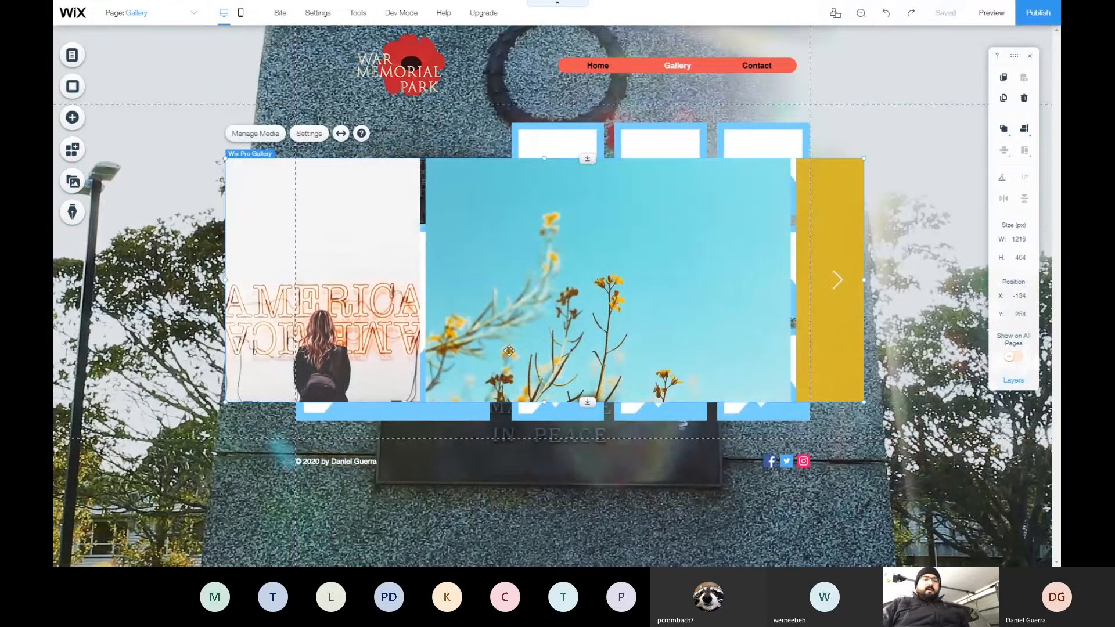
{"action": "key", "text": "Delete"}
Examine the grid gallery's media organiser and the site files offered for adding images
{"action": "left_click", "coordinate": [624, 219]}
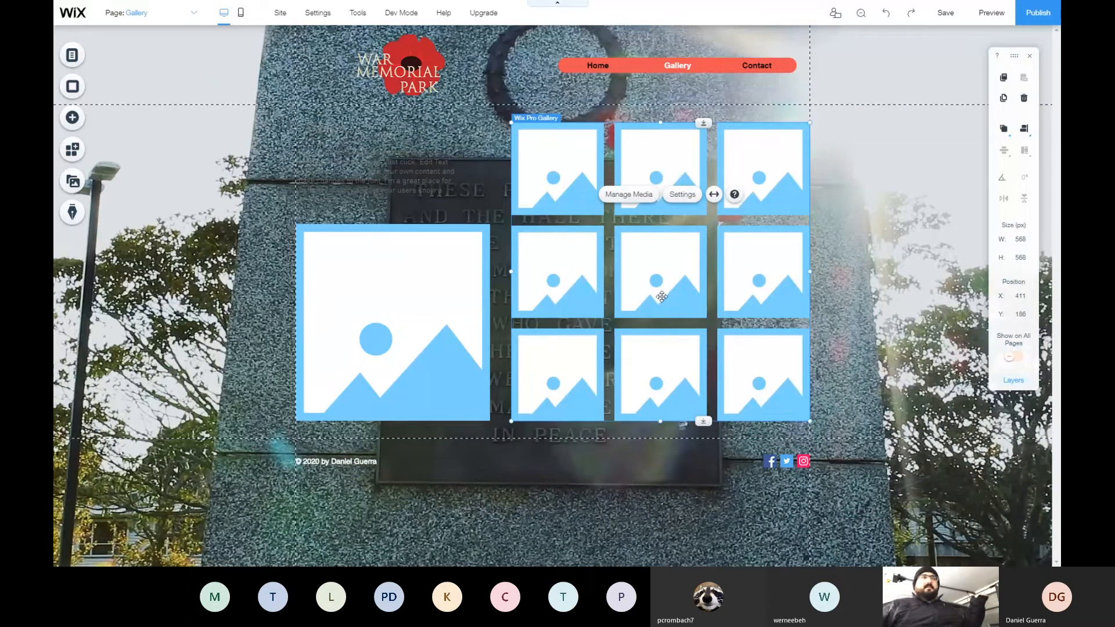
{"action": "left_click", "coordinate": [631, 198]}
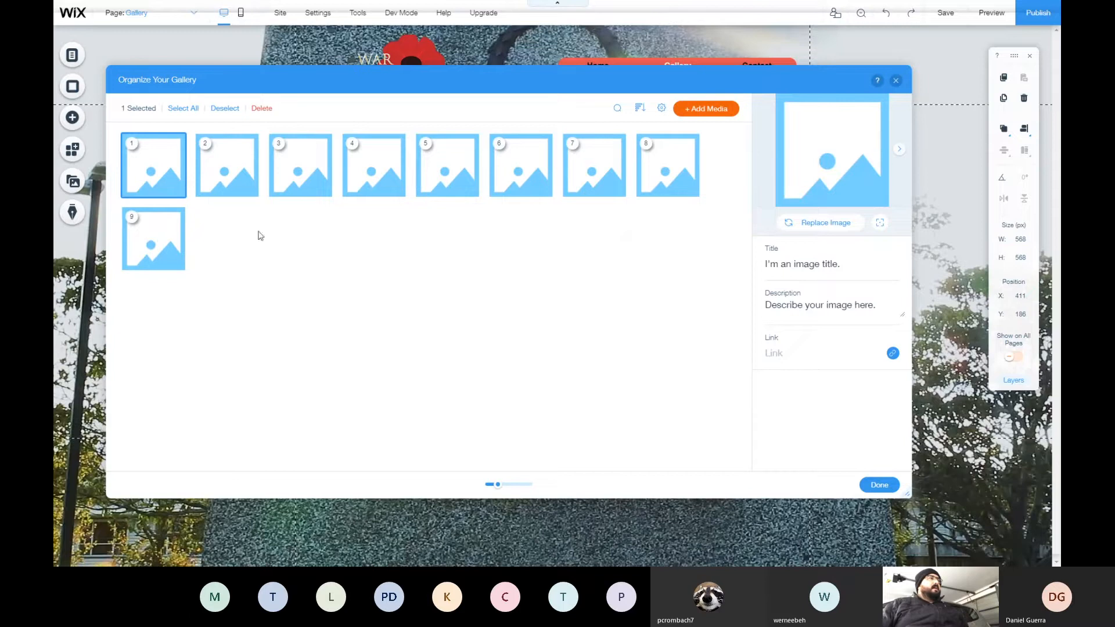
{"action": "left_click", "coordinate": [719, 109]}
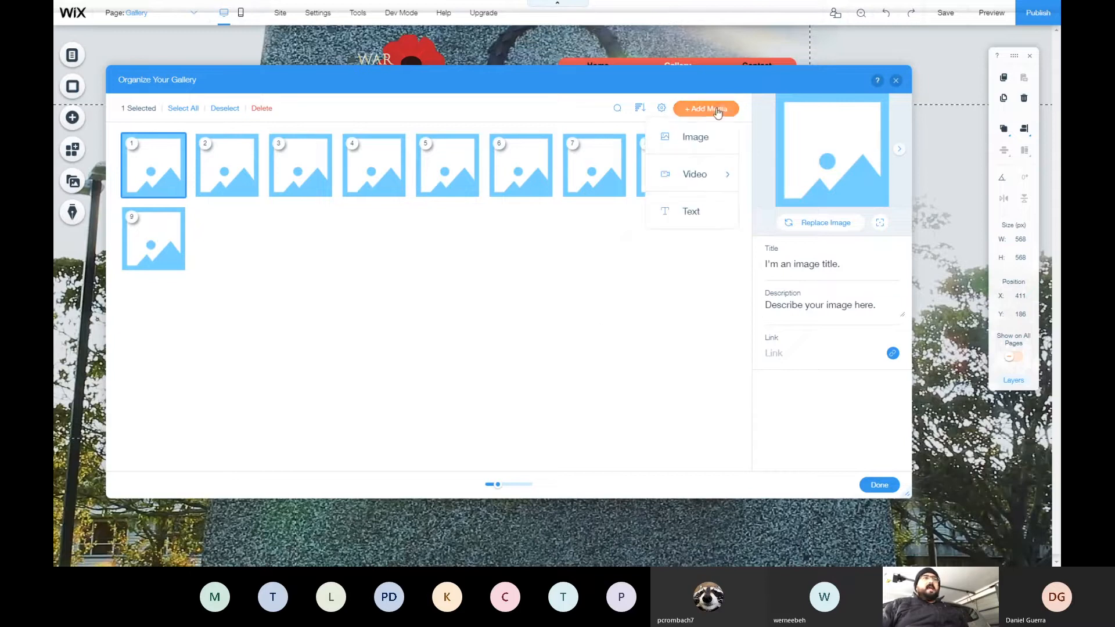
{"action": "left_click", "coordinate": [700, 138]}
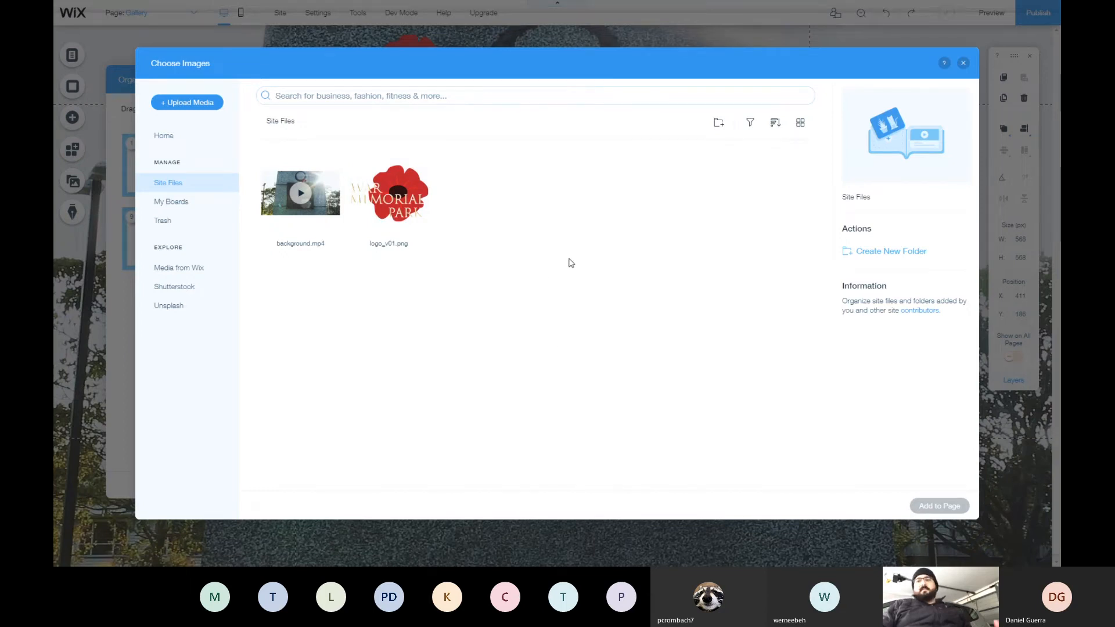
{"action": "left_click", "coordinate": [963, 64]}
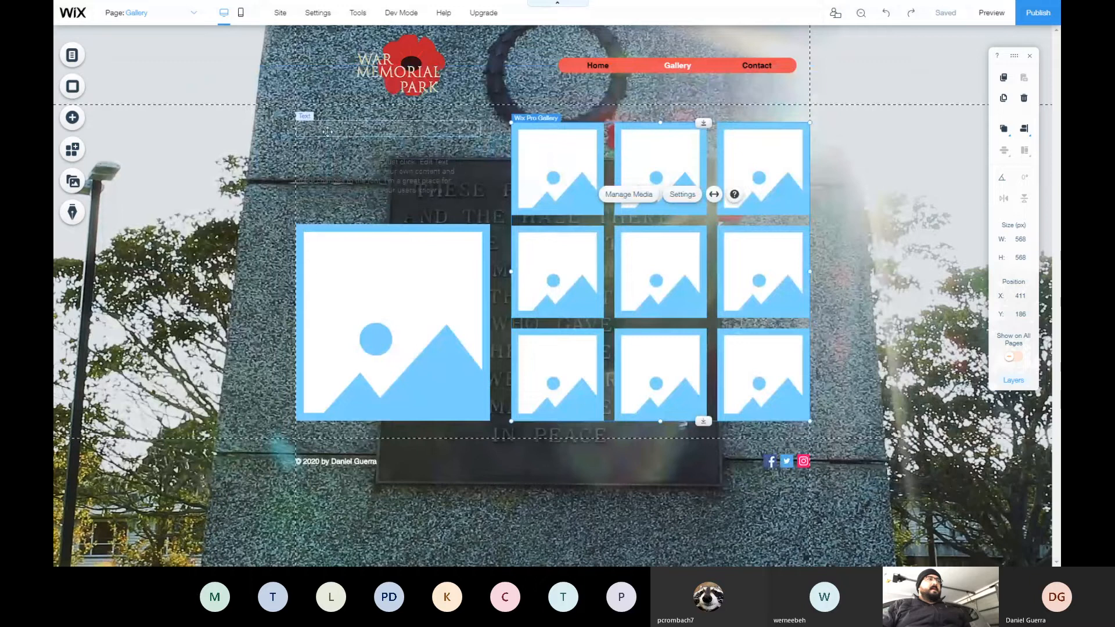
Set the font of the Gallery page's heading to Helvetica Bold
{"action": "left_click", "coordinate": [329, 126]}
{"action": "double_click", "coordinate": [329, 126]}
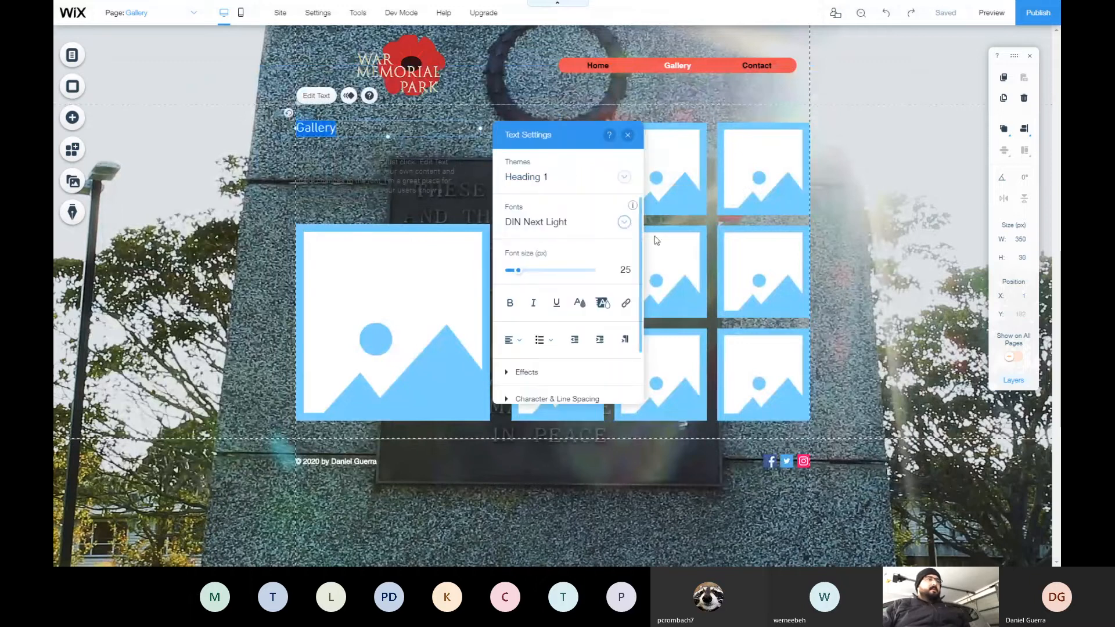
{"action": "left_click", "coordinate": [629, 229]}
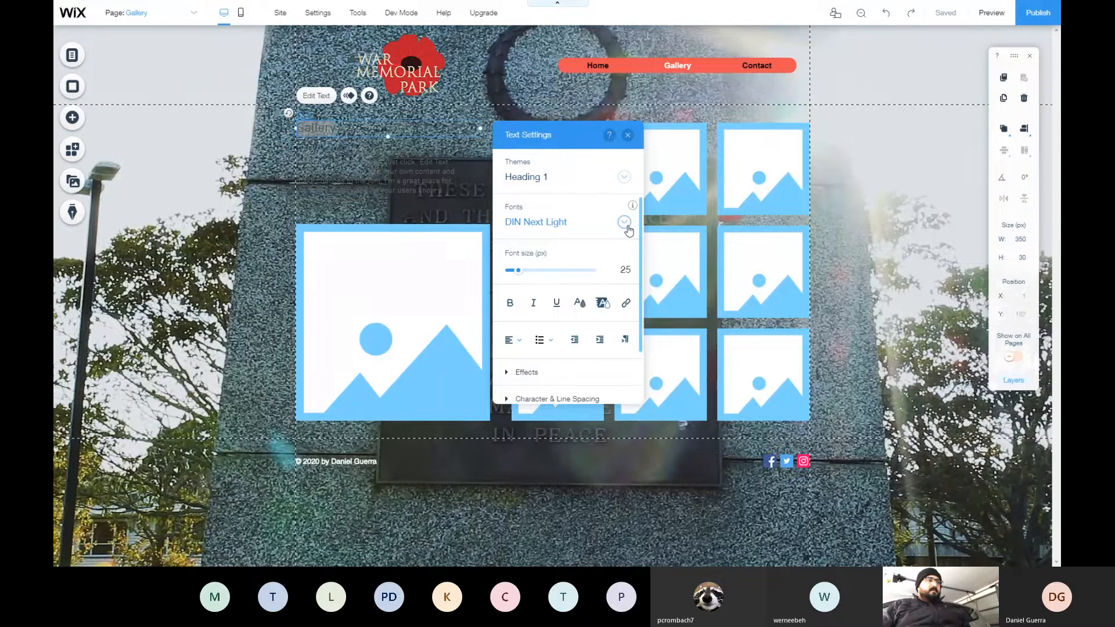
{"action": "left_click", "coordinate": [545, 271]}
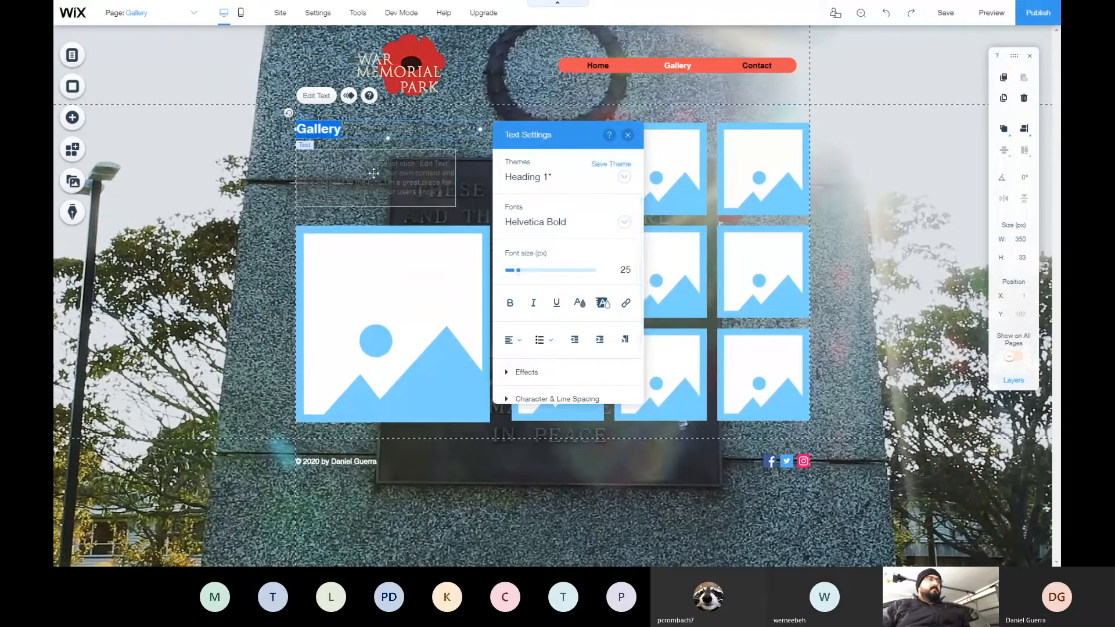
Format the paragraph under the Gallery heading with the Helvetica font and white text (#FFFFFF)
{"action": "double_click", "coordinate": [321, 166]}
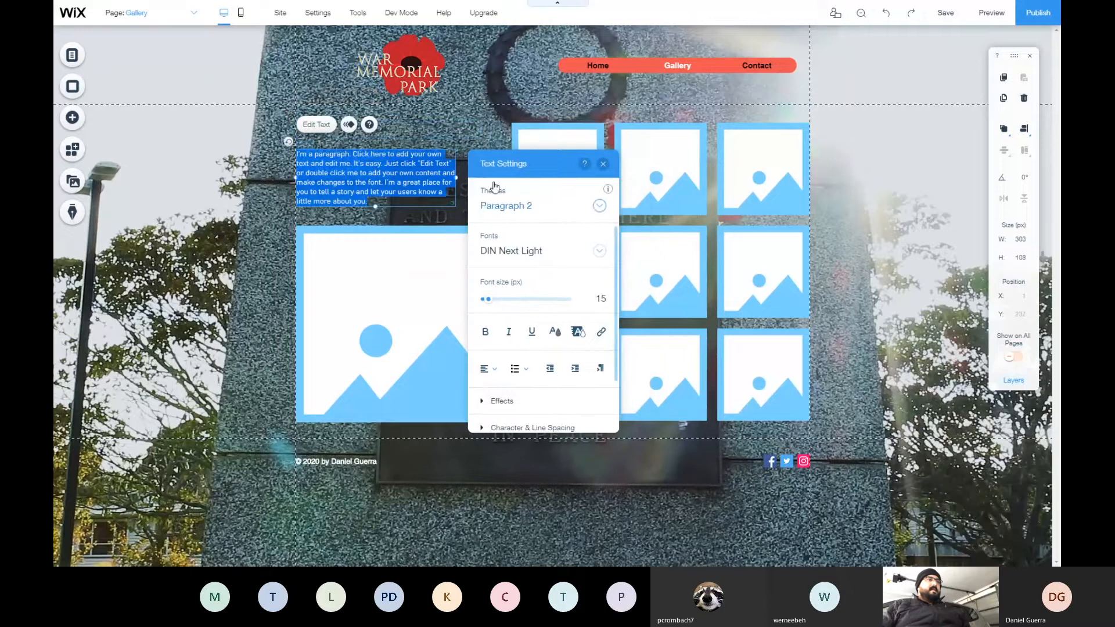
{"action": "left_click", "coordinate": [599, 252]}
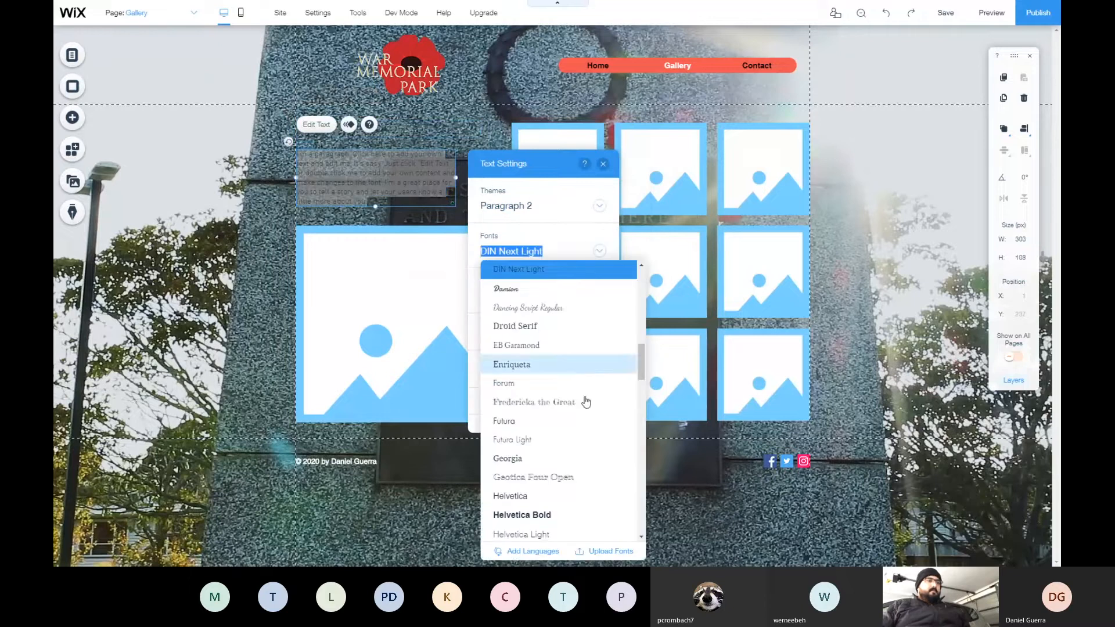
{"action": "left_click", "coordinate": [575, 496]}
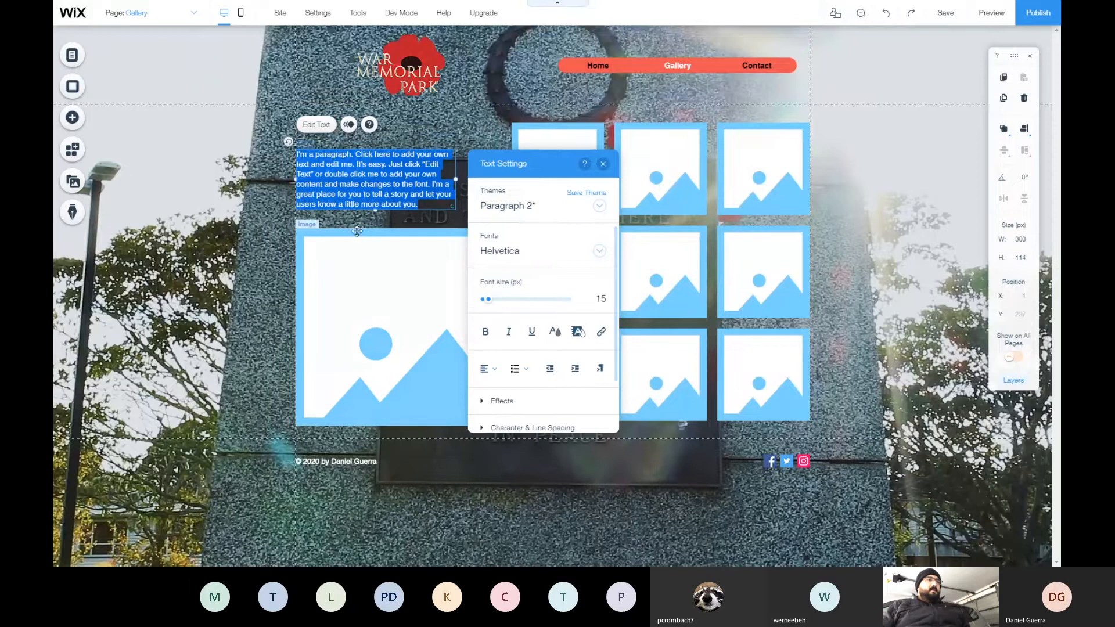
{"action": "left_click", "coordinate": [555, 332]}
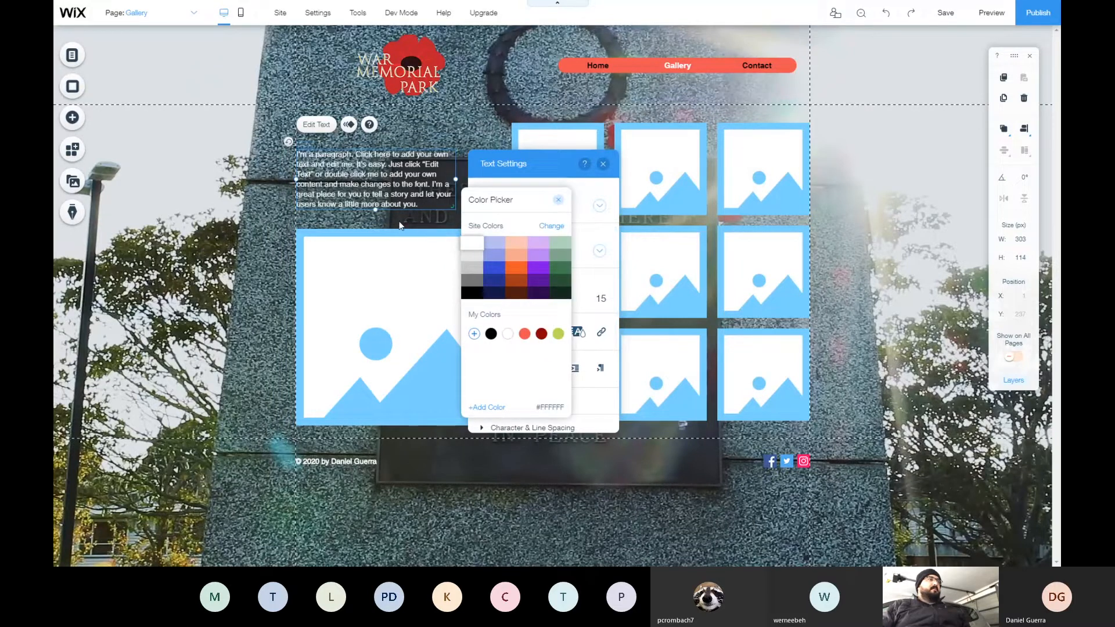
Set the Gallery heading's text colour to white (#FFFFFF) and deselect it
{"action": "left_click", "coordinate": [434, 125]}
{"action": "double_click", "coordinate": [433, 121]}
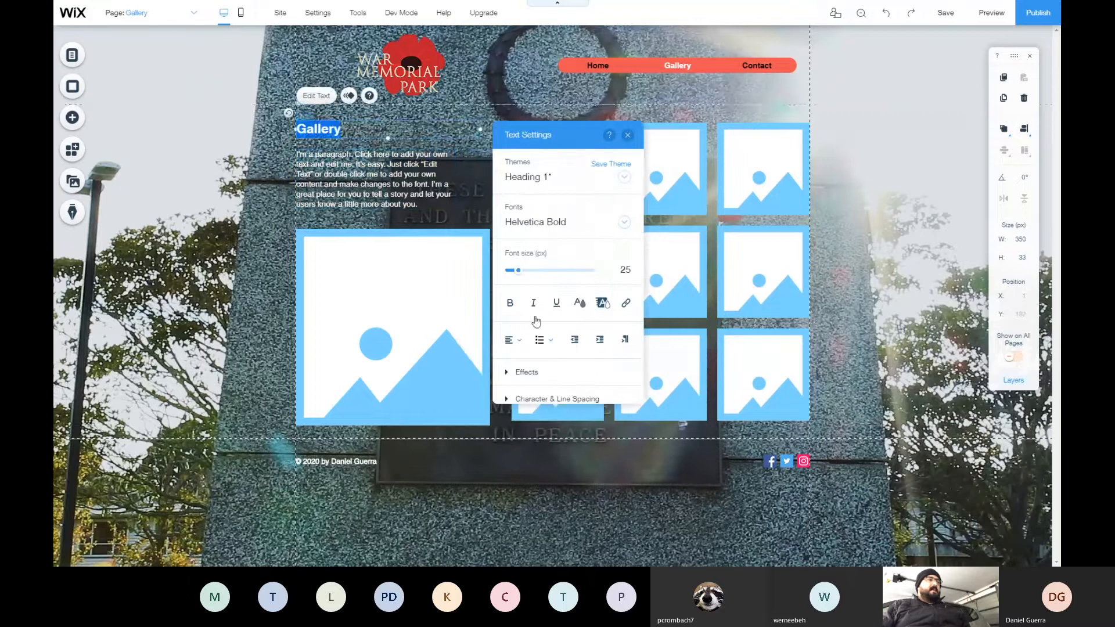
{"action": "left_click", "coordinate": [580, 303]}
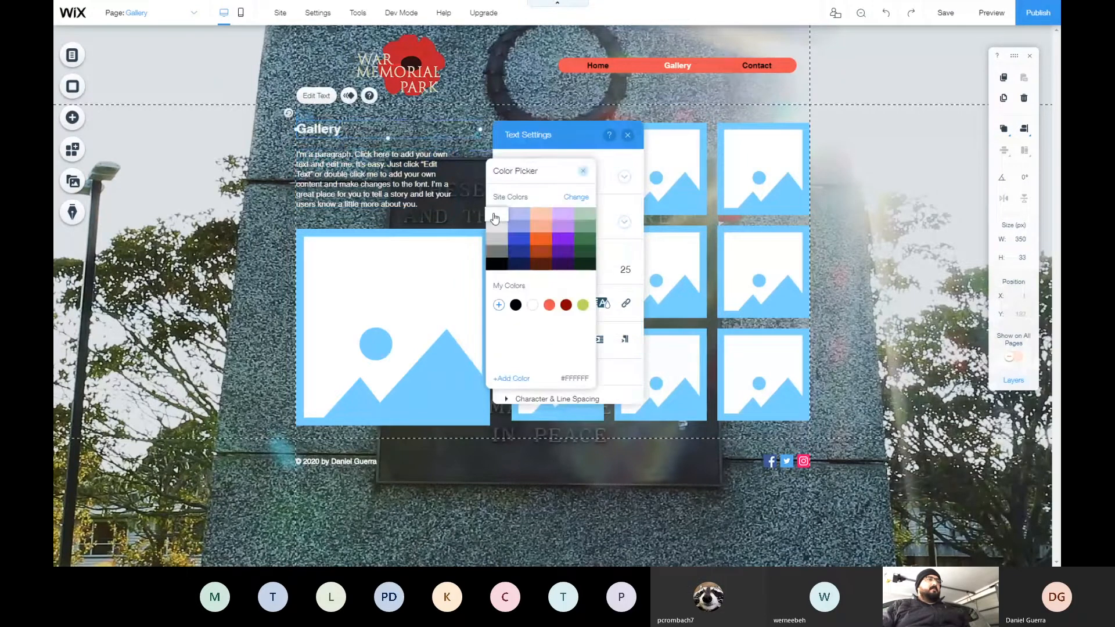
{"action": "left_click", "coordinate": [473, 88]}
{"action": "left_click", "coordinate": [662, 537]}
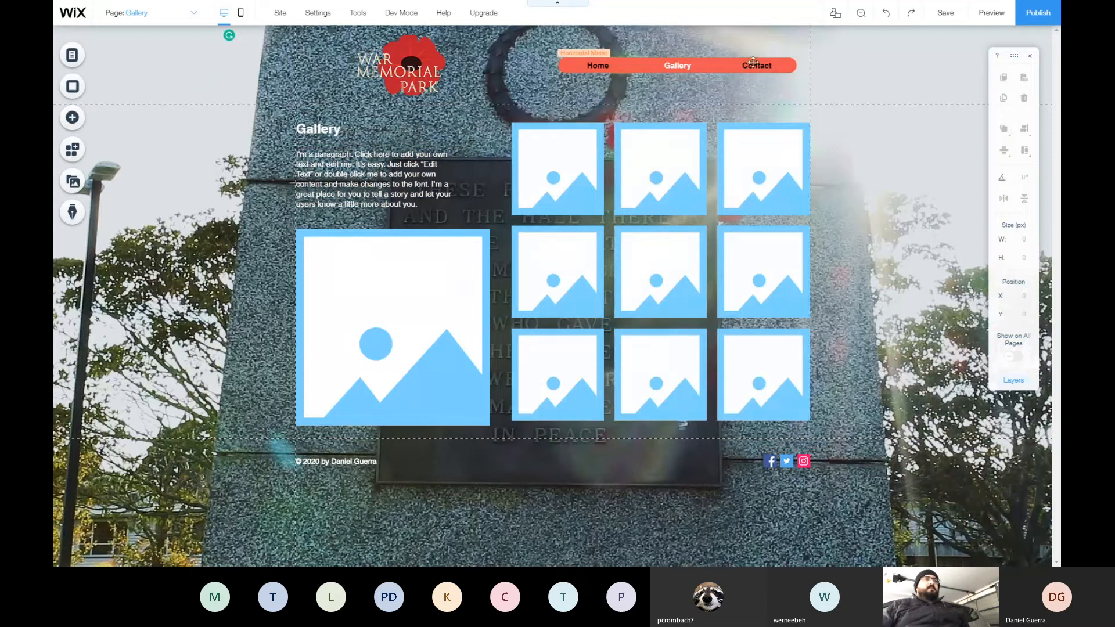
Open the Contact page and format its heading in Helvetica Bold with white text (#FFFFFF)
{"action": "left_click", "coordinate": [72, 54]}
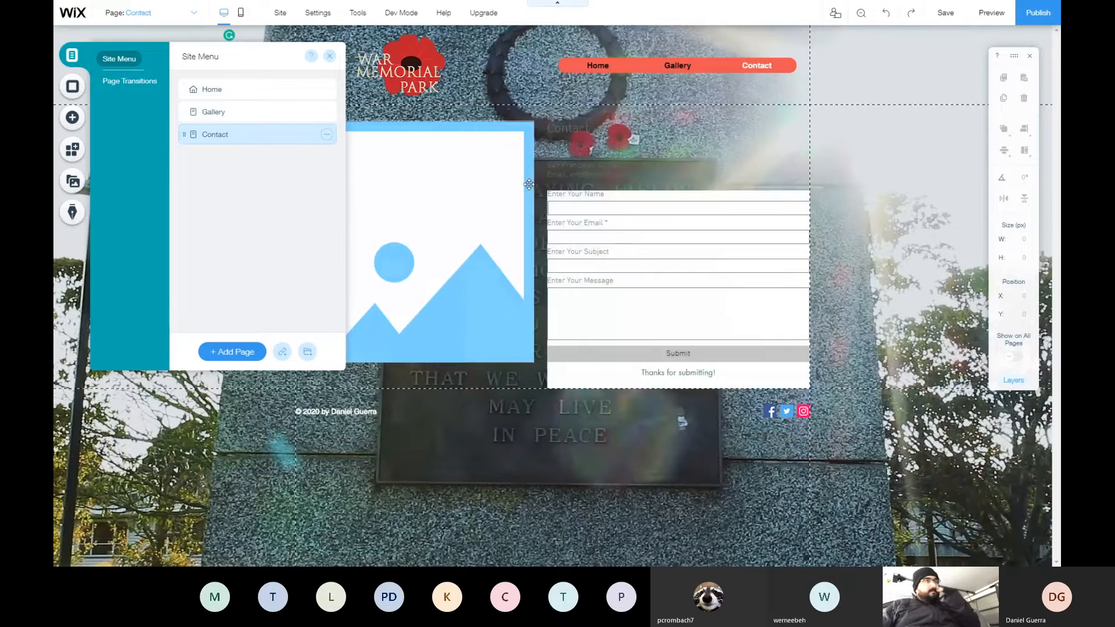
{"action": "double_click", "coordinate": [588, 127]}
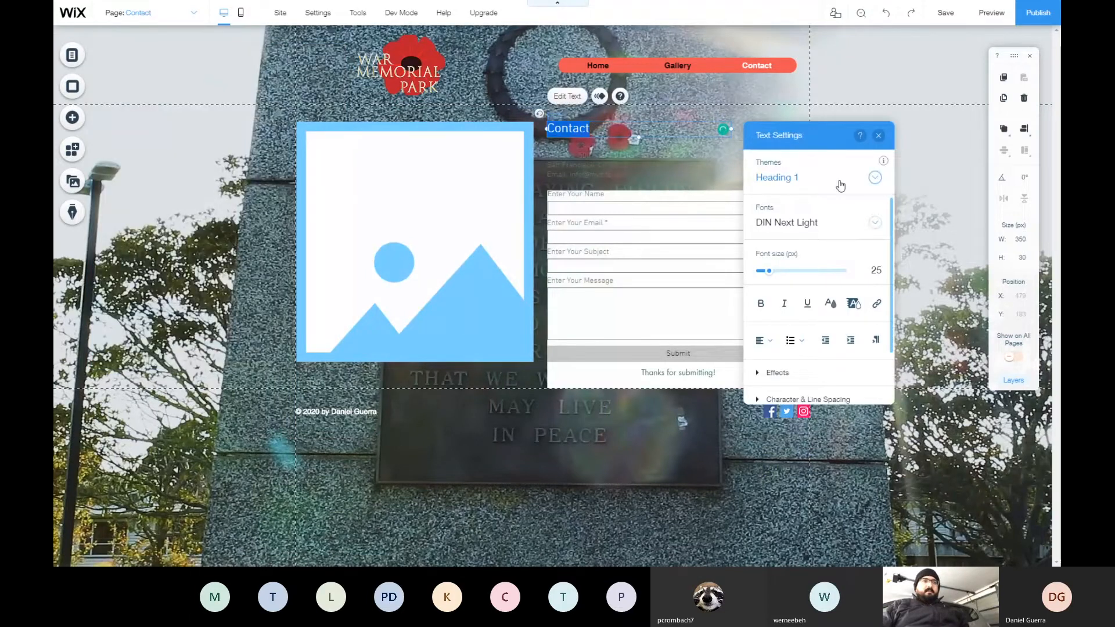
{"action": "left_click", "coordinate": [837, 223]}
{"action": "left_click", "coordinate": [807, 305]}
{"action": "left_click", "coordinate": [832, 305]}
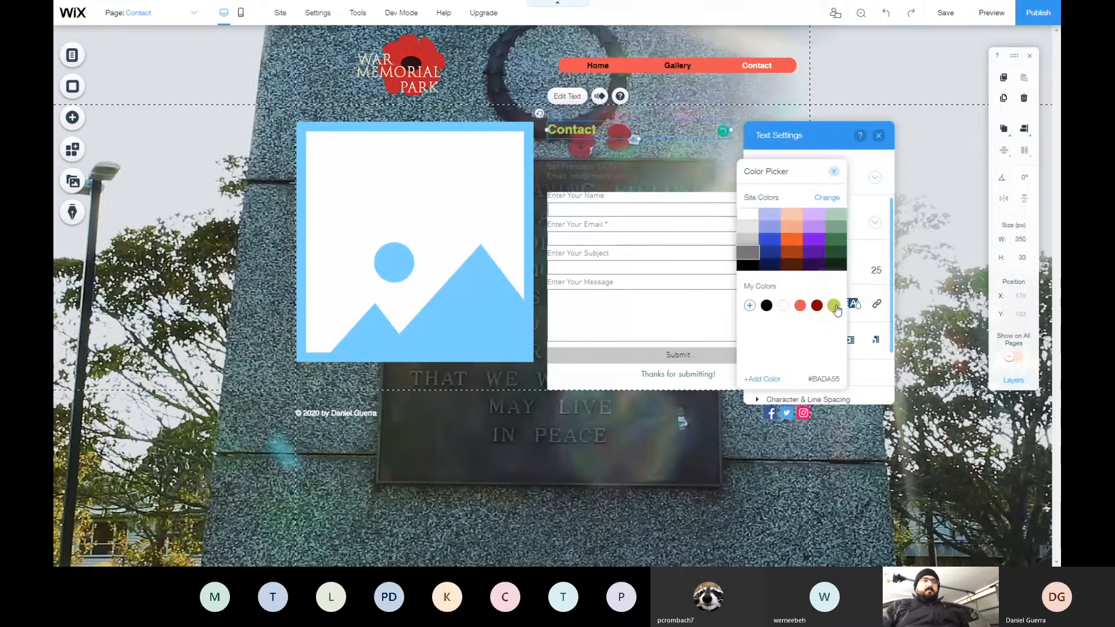
{"action": "left_click", "coordinate": [784, 305]}
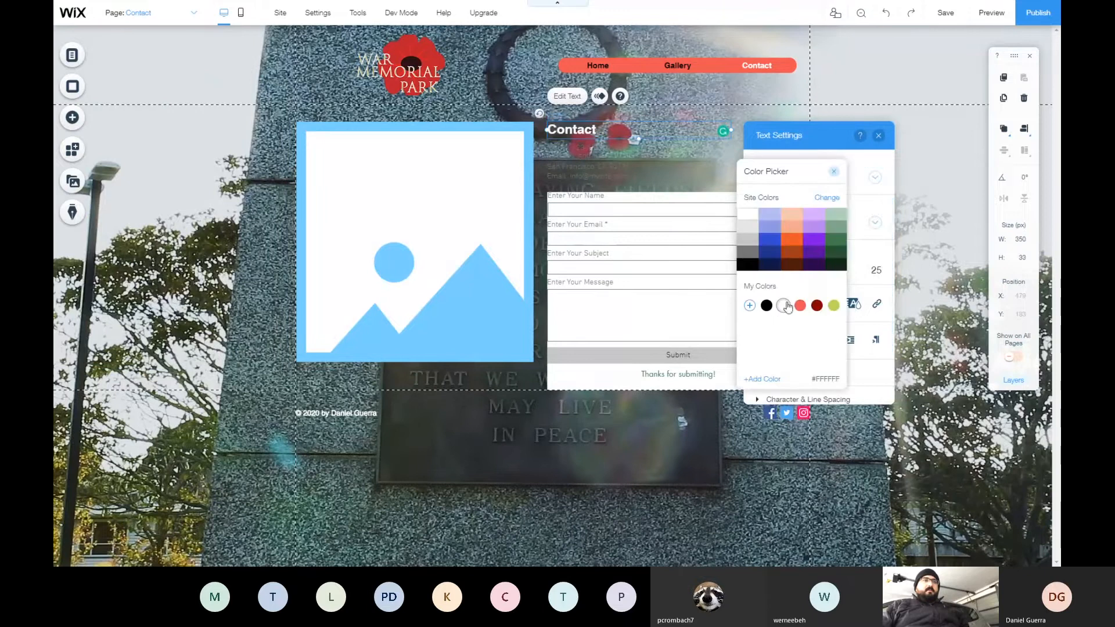
Format the contact details paragraph on the Contact page in Helvetica with white text
{"action": "left_click", "coordinate": [614, 165]}
{"action": "double_click", "coordinate": [614, 165]}
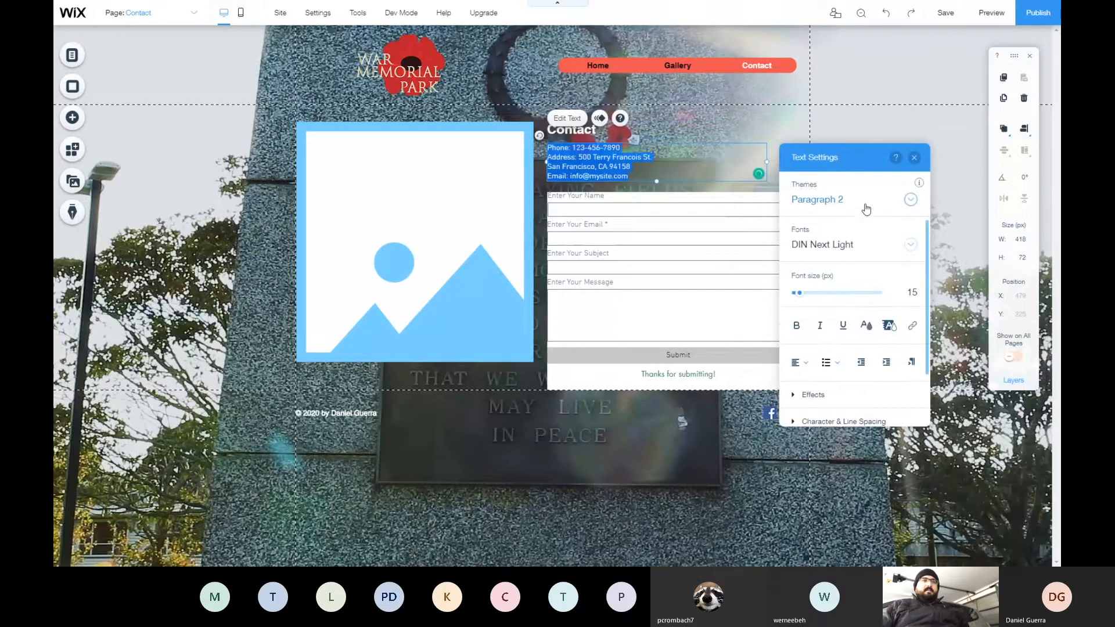
{"action": "left_click", "coordinate": [910, 245]}
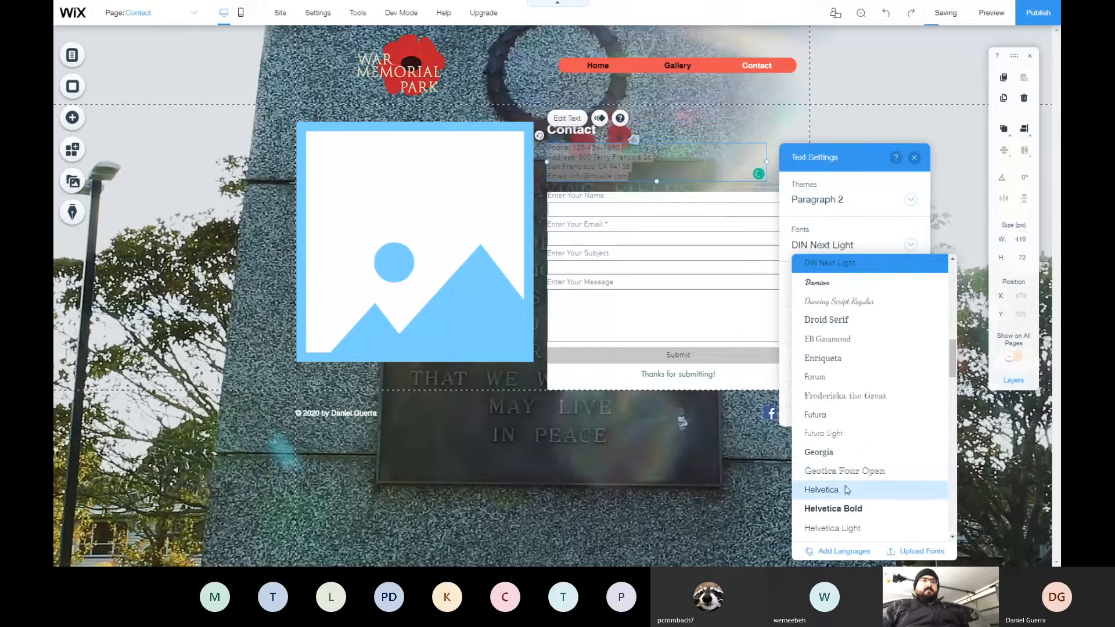
{"action": "left_click", "coordinate": [847, 491]}
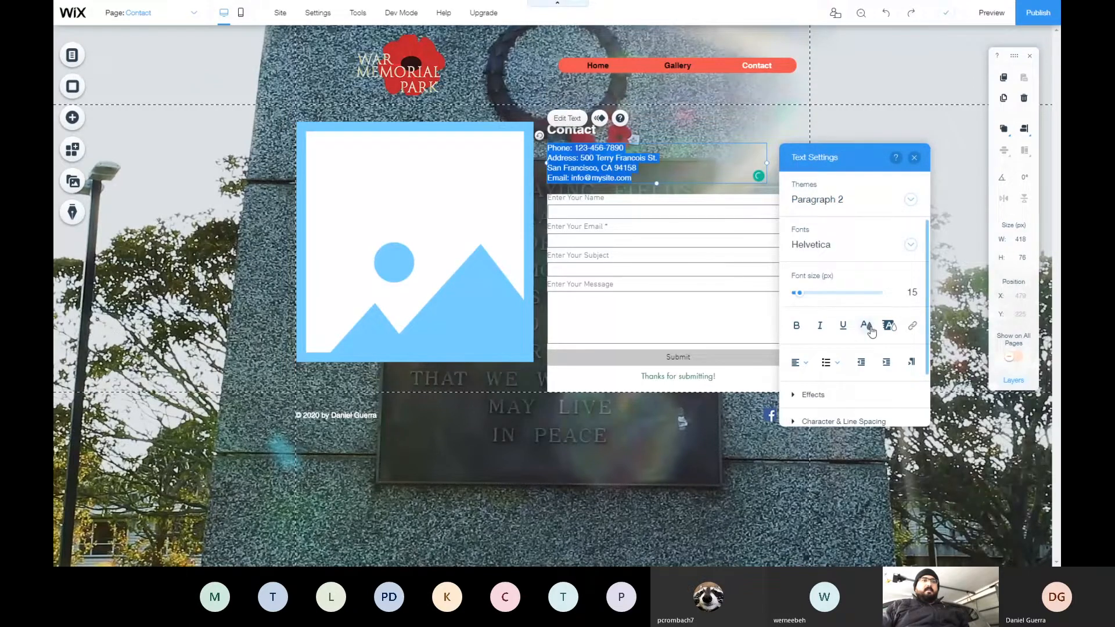
{"action": "left_click", "coordinate": [870, 329]}
{"action": "left_click", "coordinate": [819, 329]}
{"action": "left_click", "coordinate": [535, 417]}
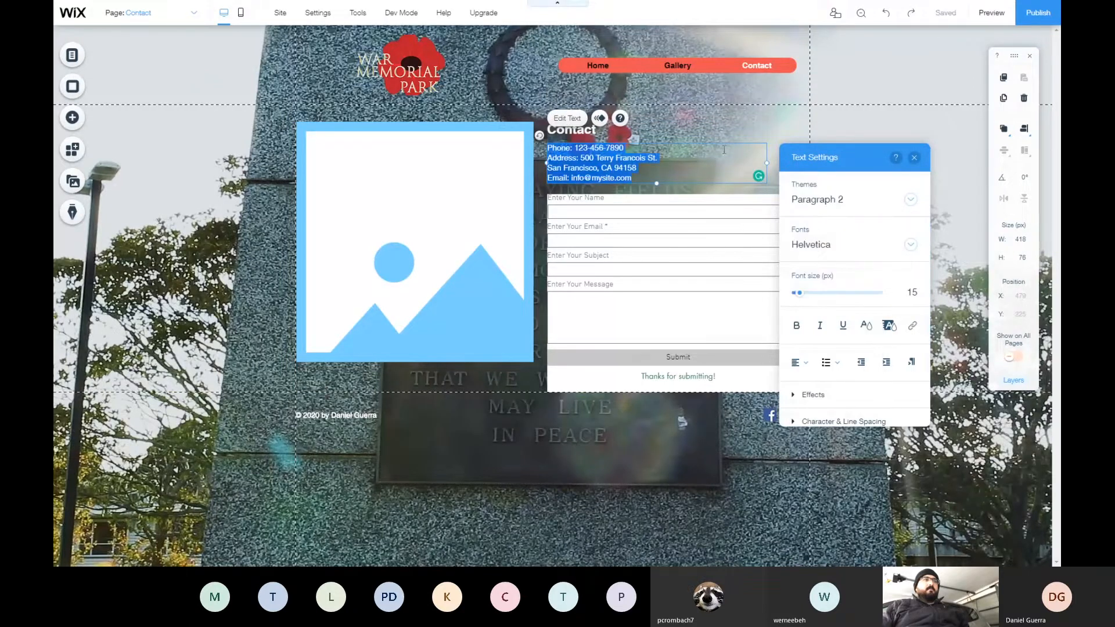
{"action": "left_click", "coordinate": [733, 111]}
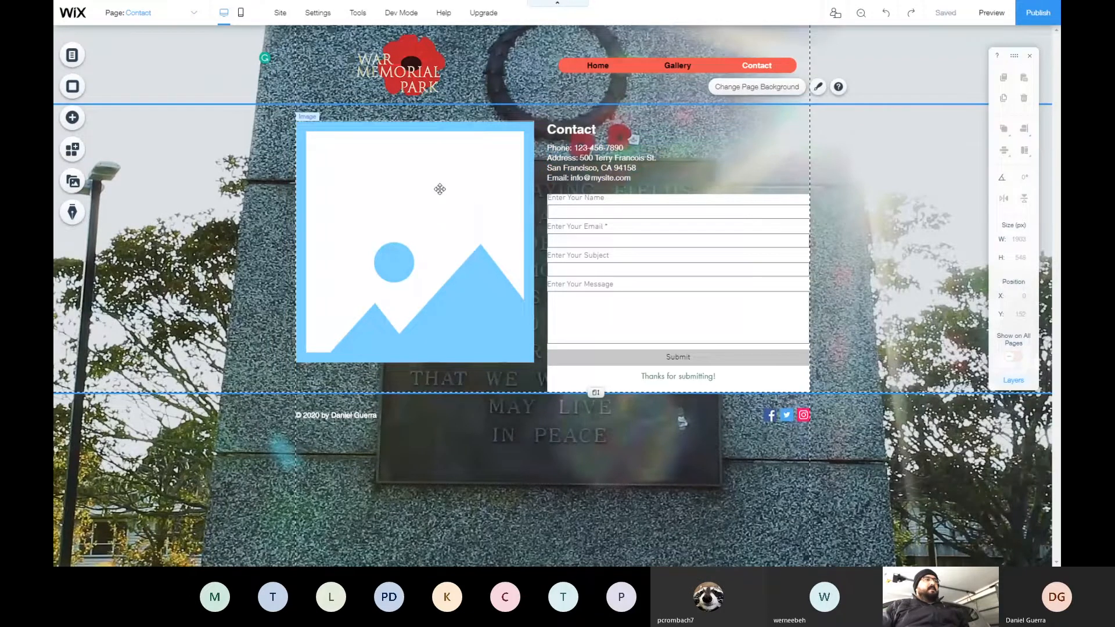
Delete the large placeholder image beside the form on the Contact page
{"action": "left_click", "coordinate": [455, 308]}
{"action": "key", "text": "Delete"}
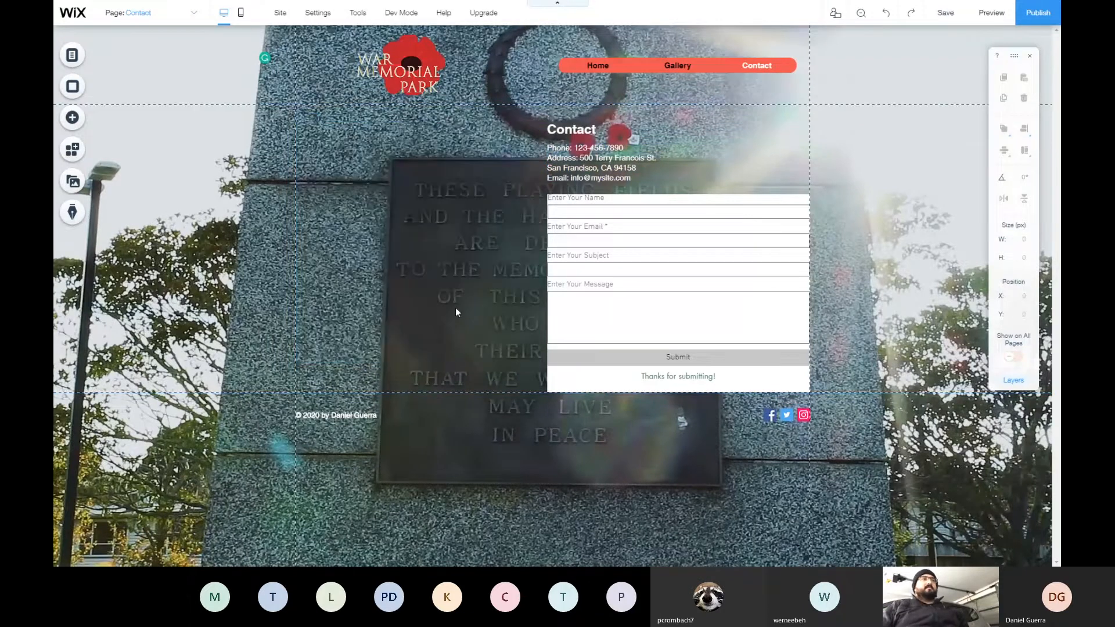
Move the Contact heading, details paragraph and form together to the middle of the page, with the form at X 239
{"action": "left_click_drag", "start_coordinate": [515, 153], "coordinate": [592, 239]}
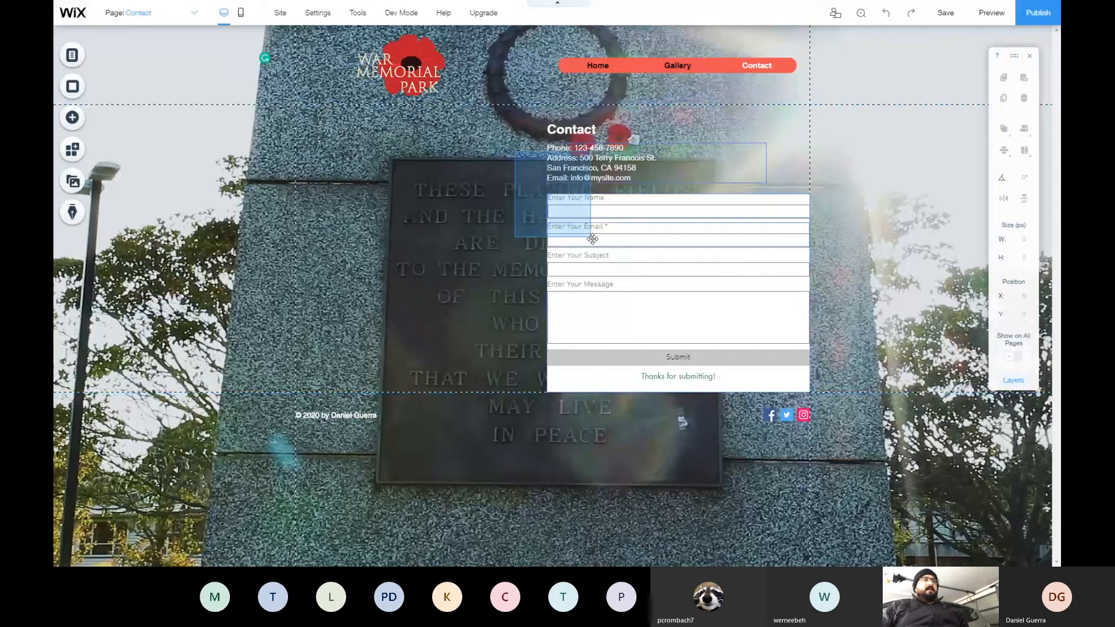
{"action": "left_click_drag", "start_coordinate": [592, 238], "coordinate": [551, 263]}
{"action": "left_click", "coordinate": [551, 262]}
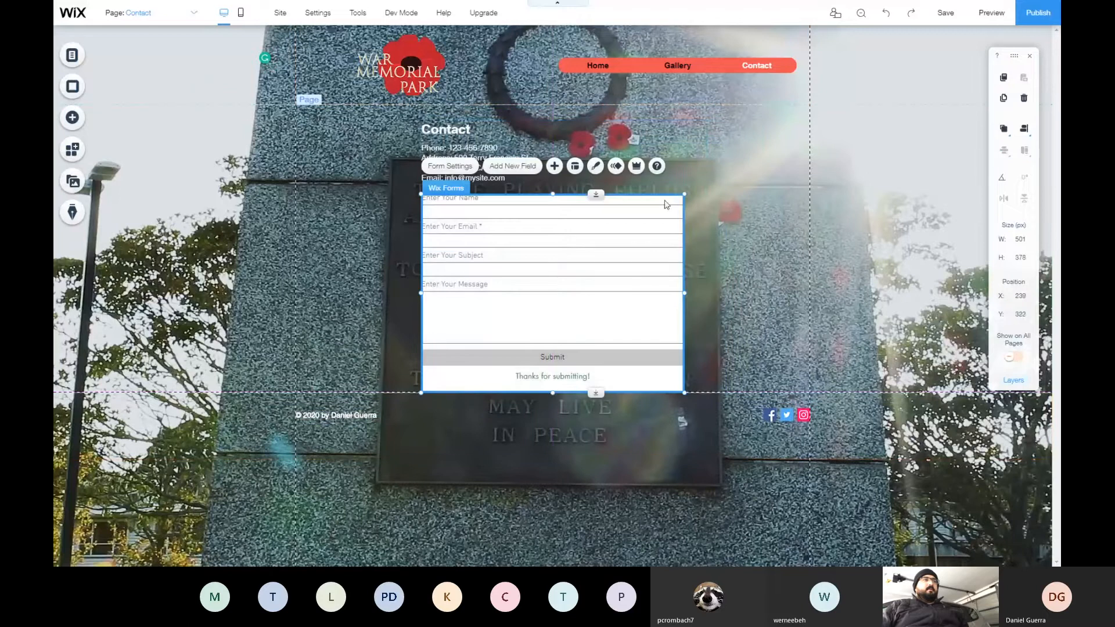
{"action": "left_click", "coordinate": [738, 210]}
Centre-align the text of the Contact heading
{"action": "left_click_drag", "start_coordinate": [393, 124], "coordinate": [492, 168]}
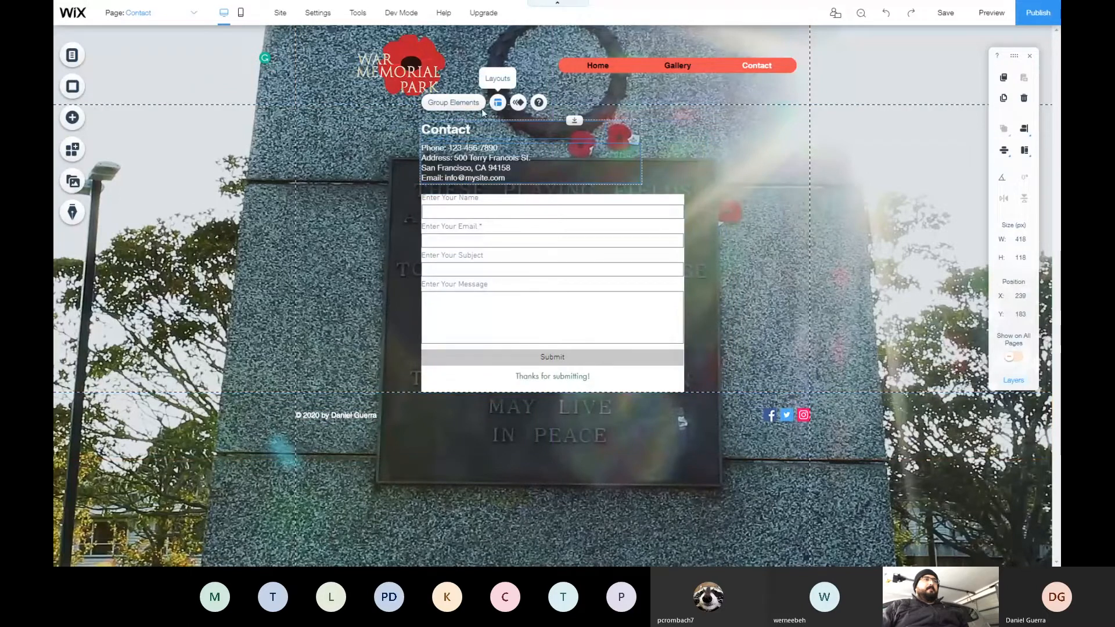
{"action": "left_click", "coordinate": [459, 129]}
{"action": "double_click", "coordinate": [468, 129]}
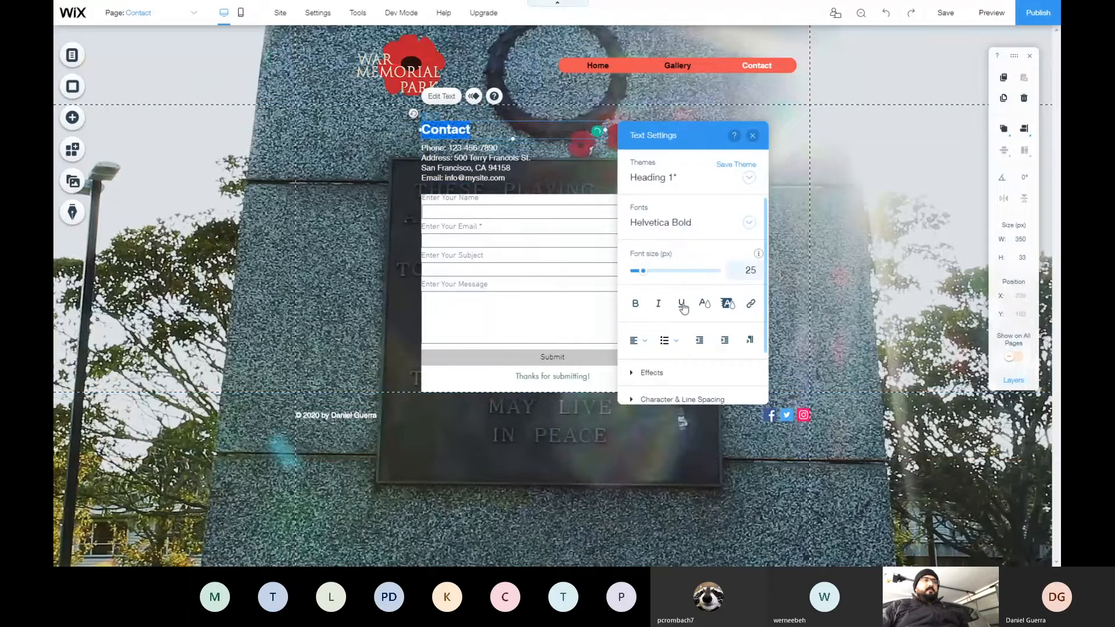
{"action": "left_click", "coordinate": [637, 340]}
{"action": "left_click", "coordinate": [644, 396]}
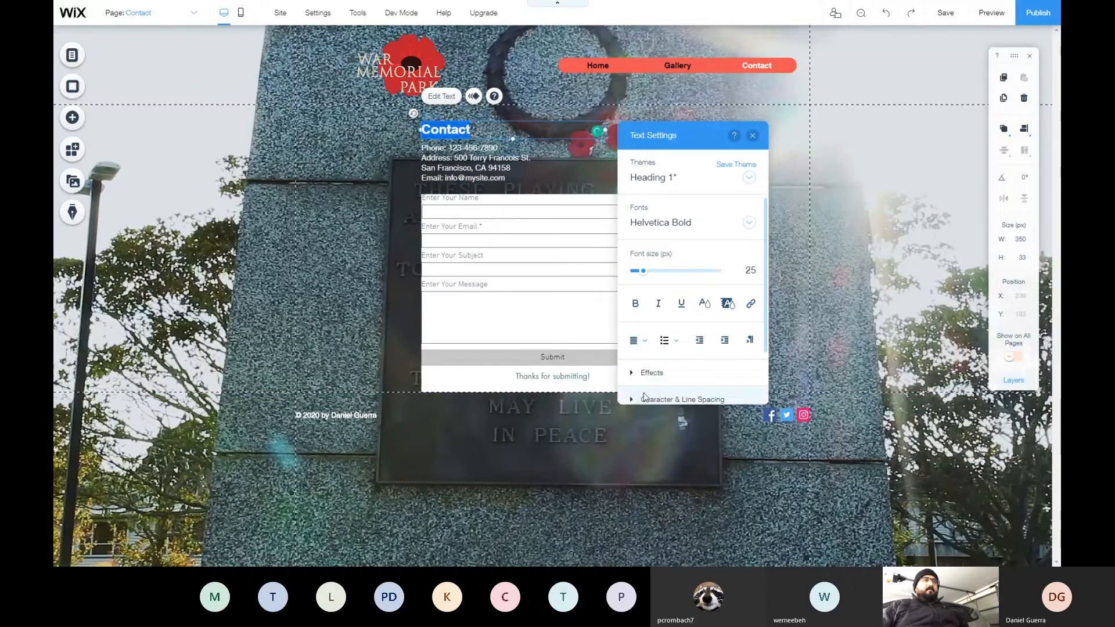
{"action": "left_click", "coordinate": [638, 340]}
{"action": "left_click", "coordinate": [631, 285]}
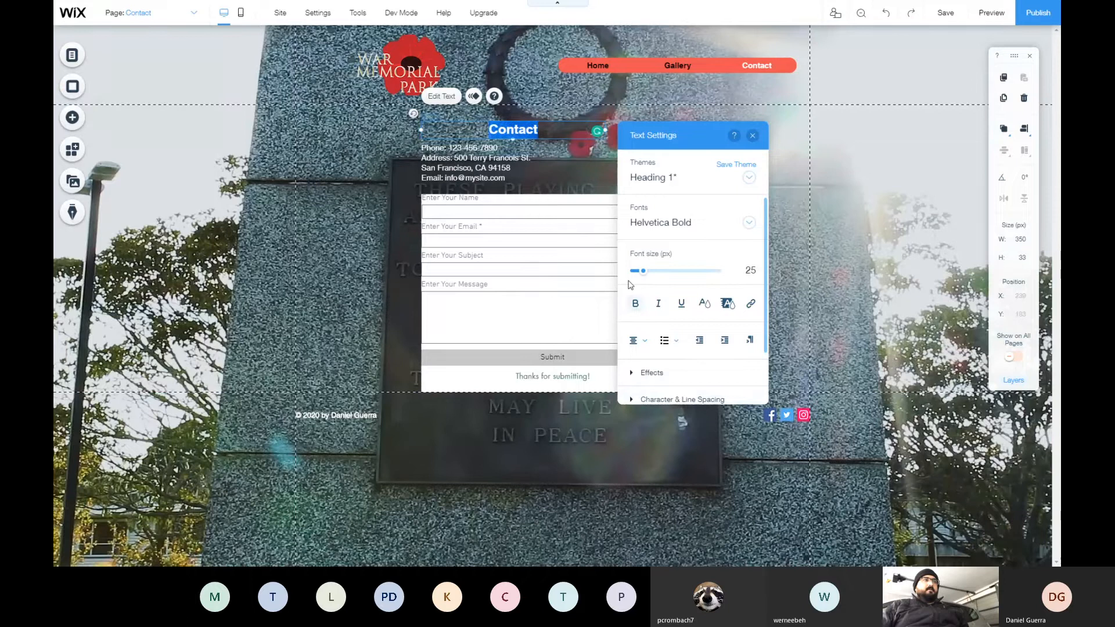
Centre-align the text of the contact details paragraph
{"action": "double_click", "coordinate": [491, 162]}
{"action": "left_click", "coordinate": [683, 363]}
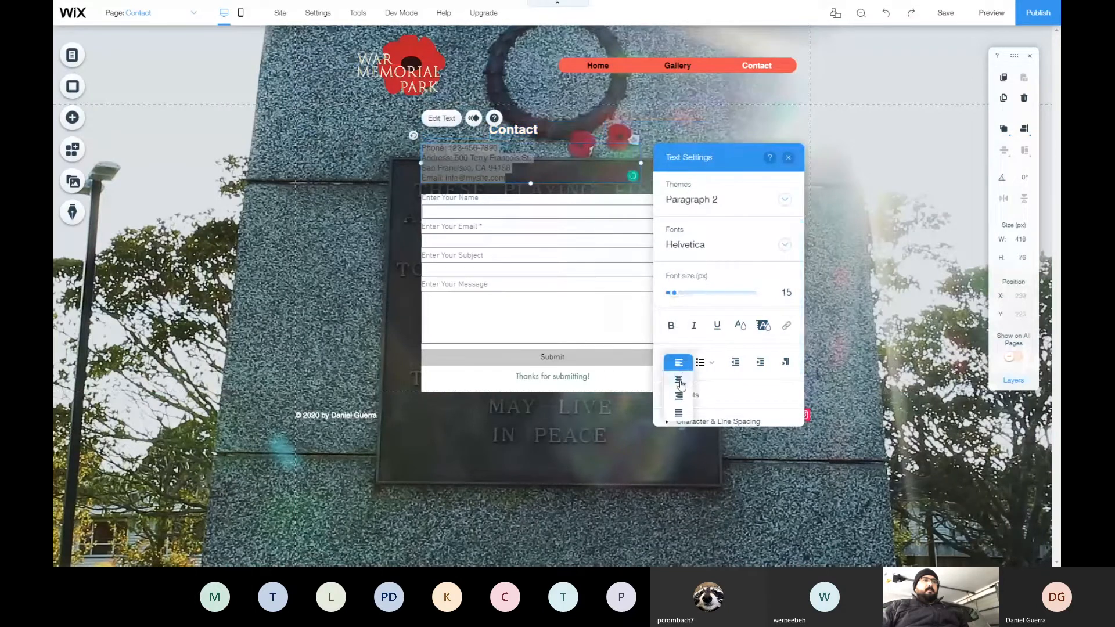
{"action": "left_click", "coordinate": [679, 382]}
{"action": "left_click", "coordinate": [372, 130]}
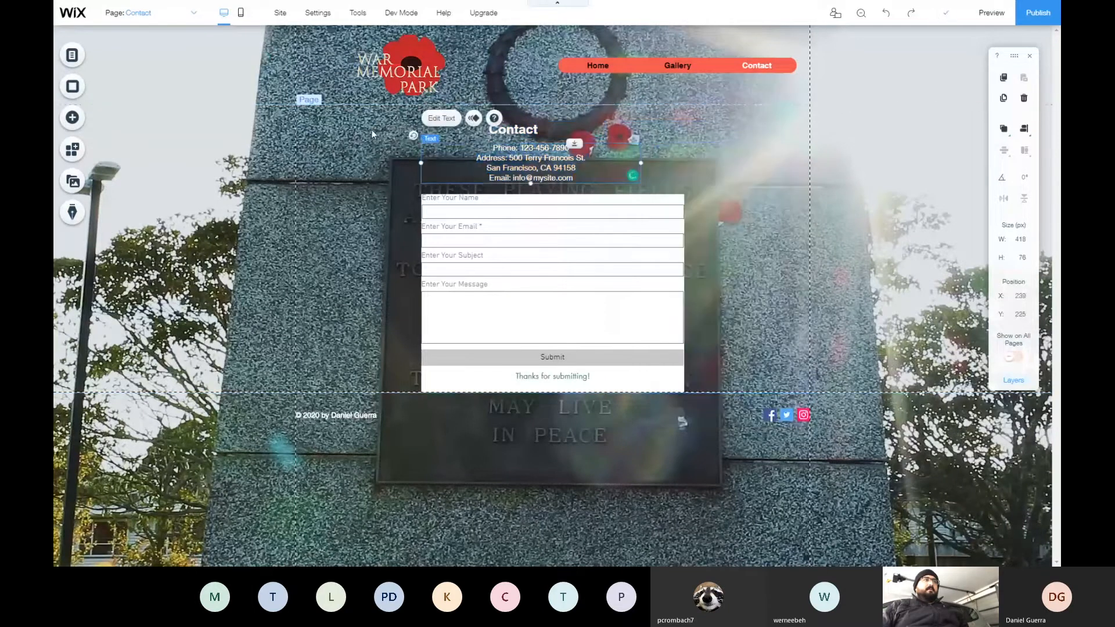
Align the Contact heading and the details paragraph with each other along their vertical centre line
{"action": "left_click_drag", "start_coordinate": [373, 130], "coordinate": [553, 178]}
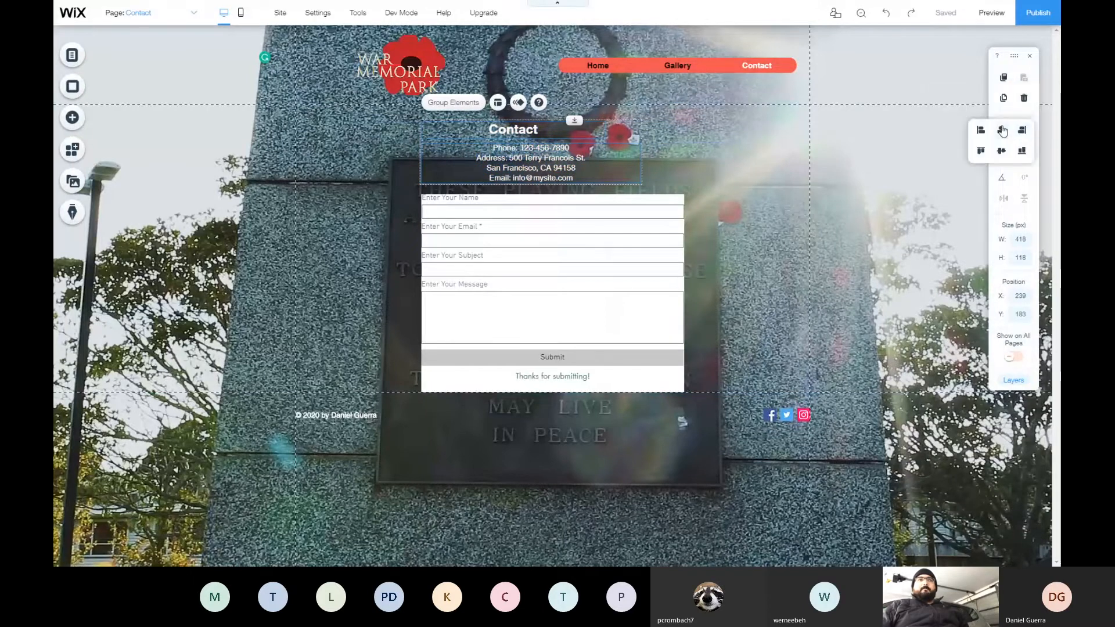
{"action": "left_click", "coordinate": [1025, 130]}
{"action": "left_click", "coordinate": [751, 137]}
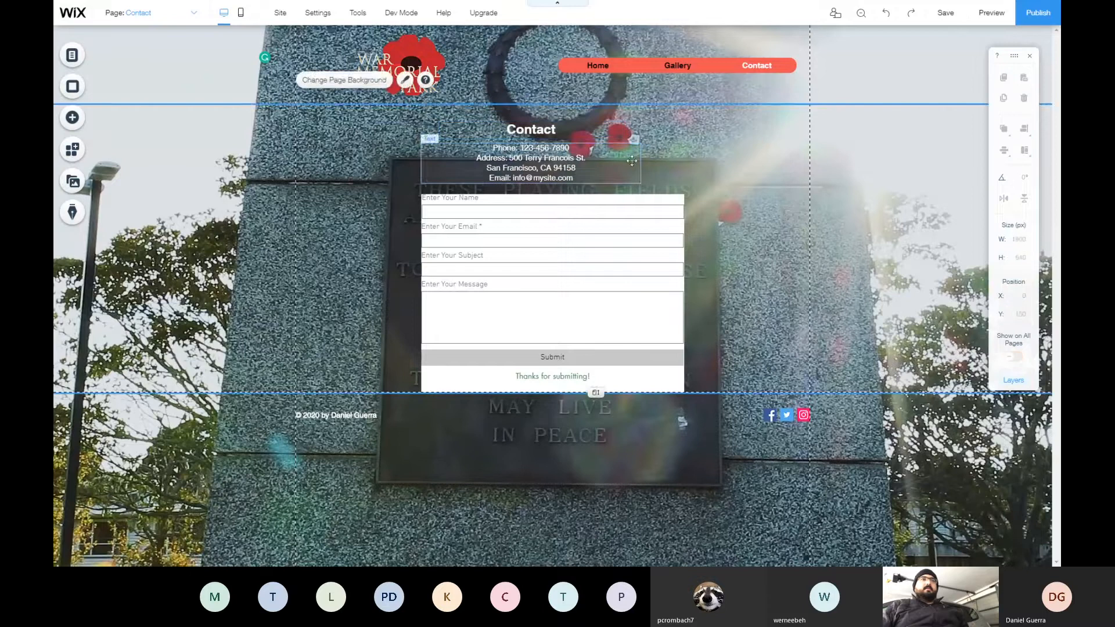
Move the heading and details paragraph together to X 295, roughly centred above the form, and align them to centre
{"action": "left_click_drag", "start_coordinate": [706, 183], "coordinate": [525, 125]}
{"action": "left_click_drag", "start_coordinate": [536, 163], "coordinate": [565, 163]}
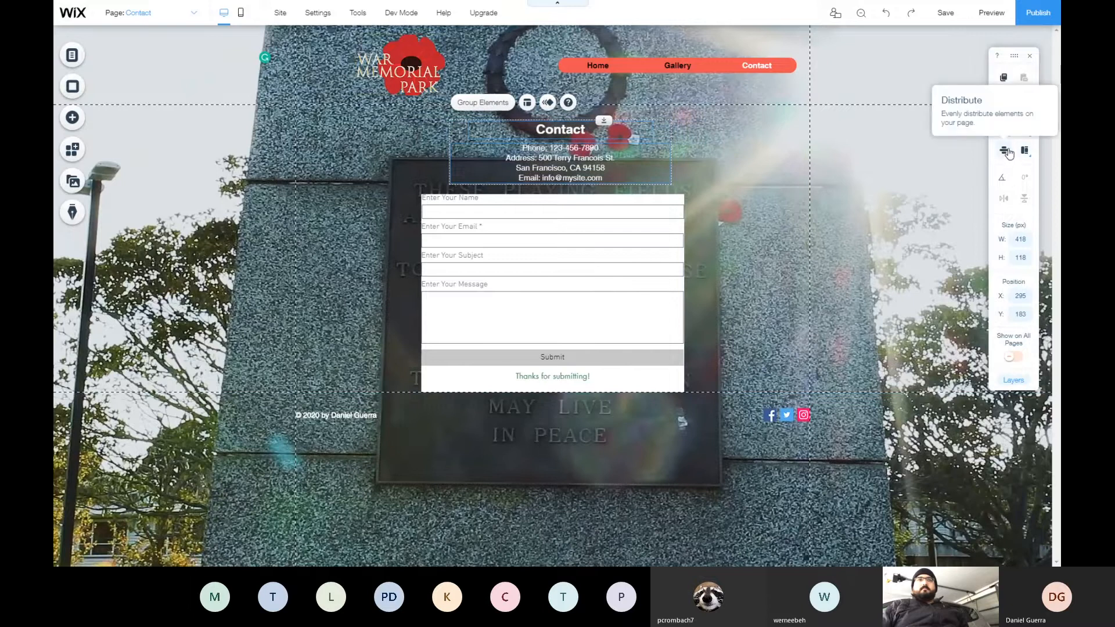
{"action": "left_click", "coordinate": [1007, 152]}
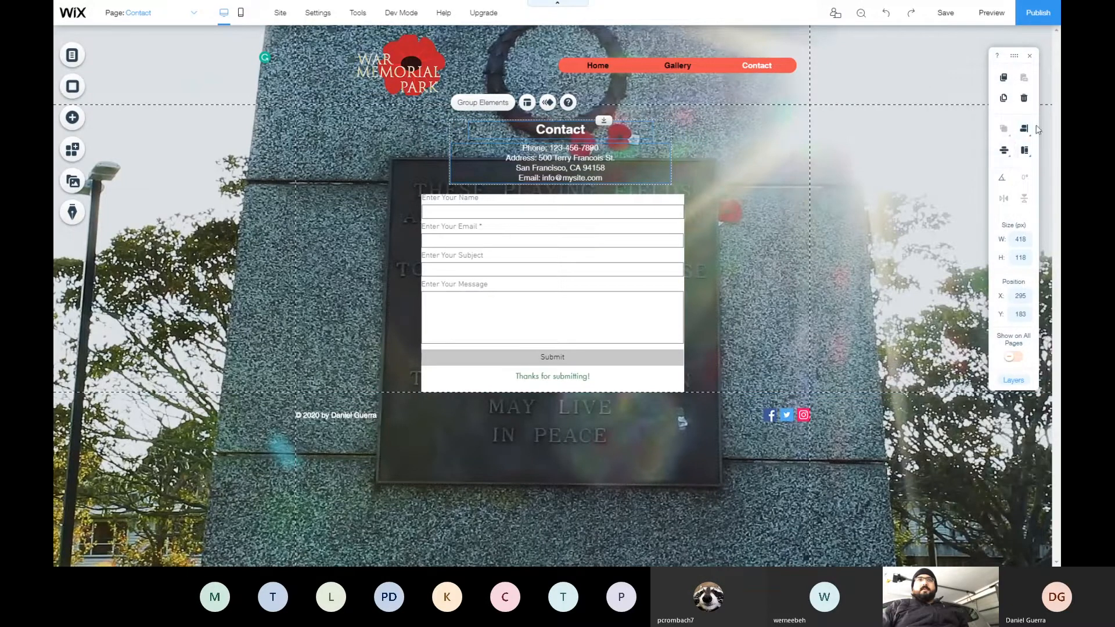
{"action": "left_click", "coordinate": [1025, 130]}
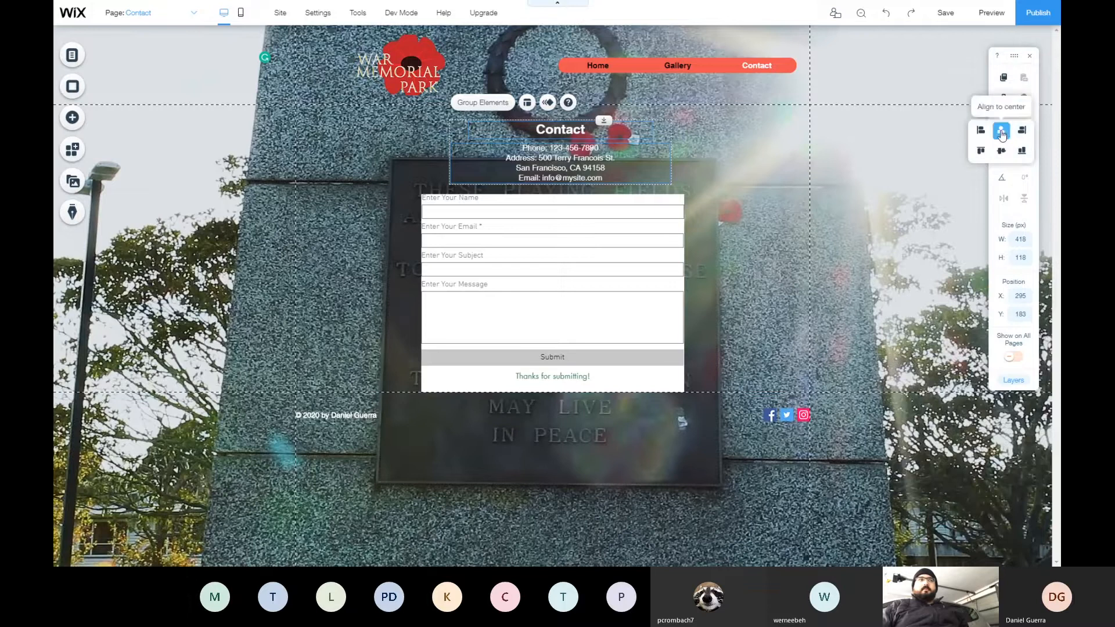
{"action": "left_click", "coordinate": [1002, 133]}
{"action": "left_click", "coordinate": [794, 212]}
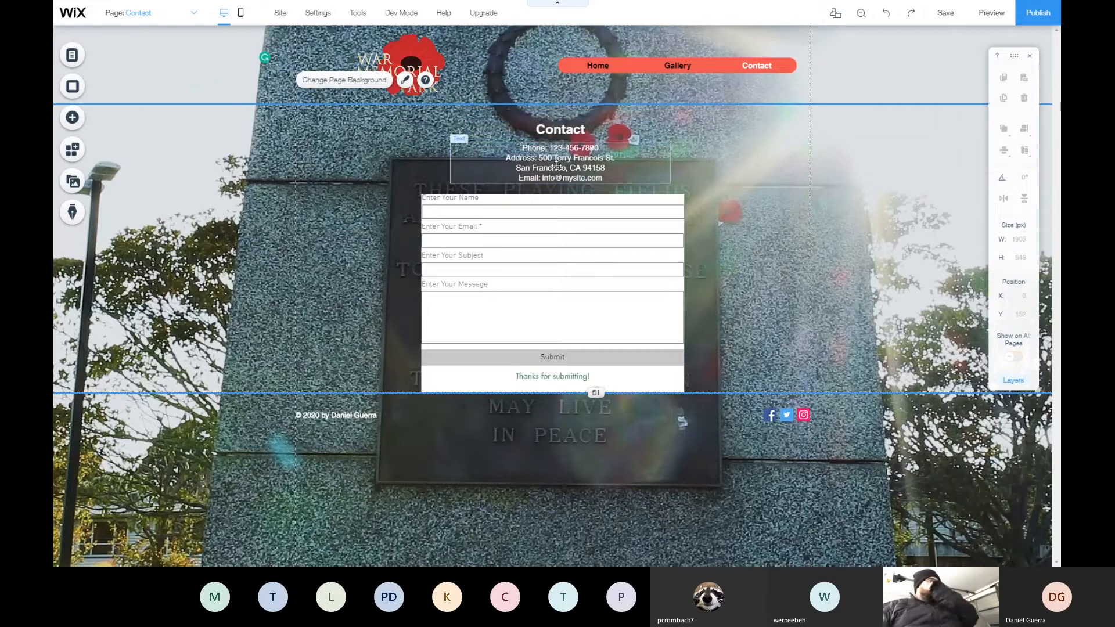
Replace the placeholder contact details paragraph with the park's street address, suburb and city
{"action": "double_click", "coordinate": [593, 173]}
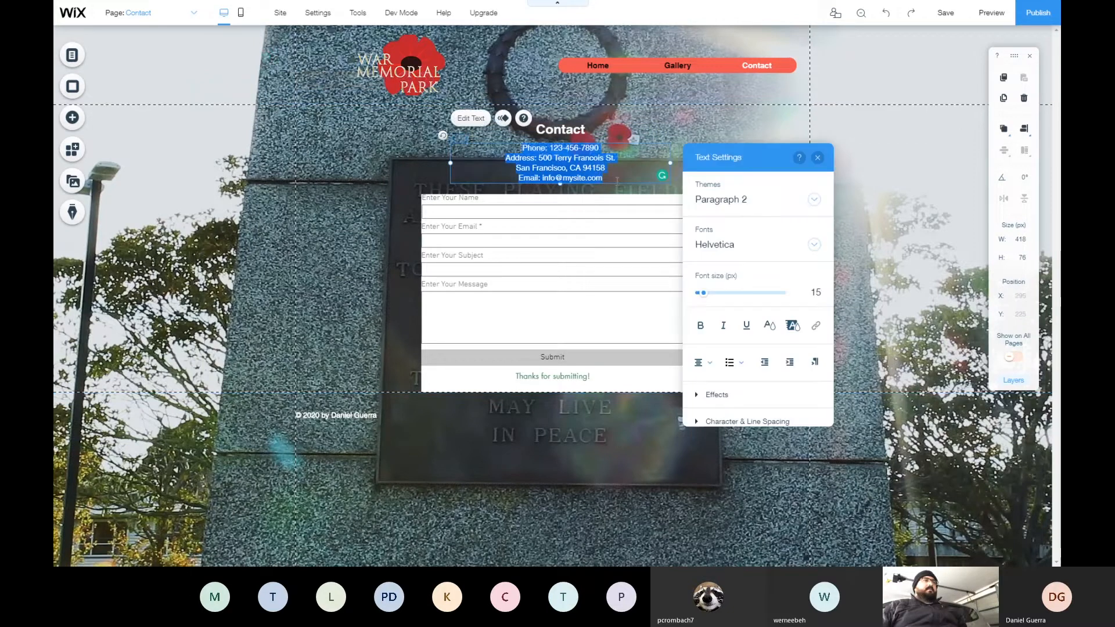
{"action": "type", "text": "12"}
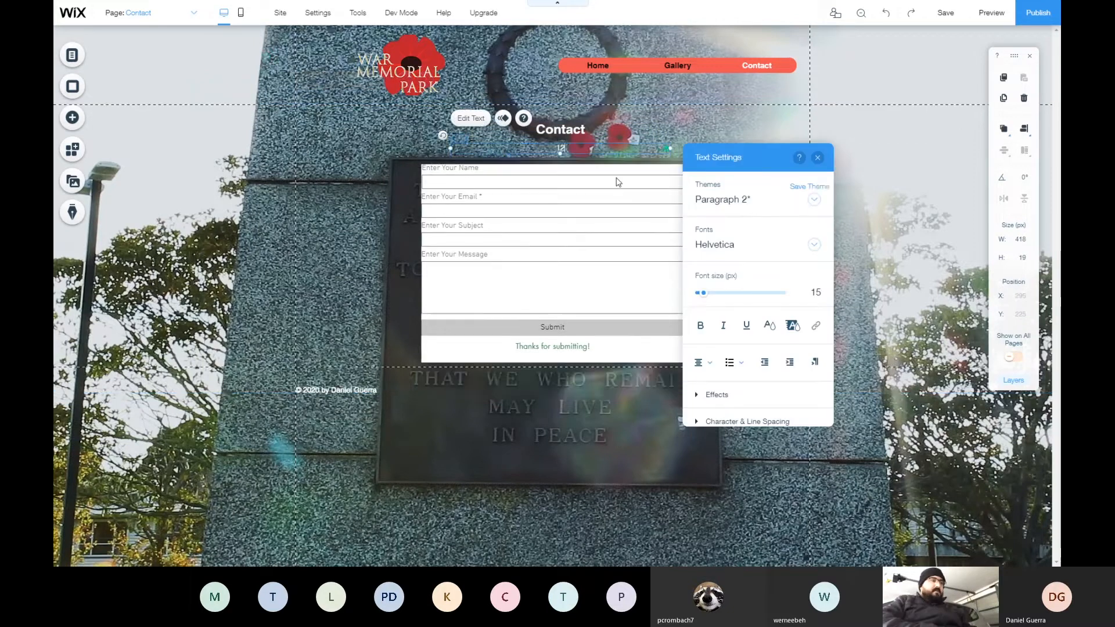
{"action": "type", "text": " May Road"}
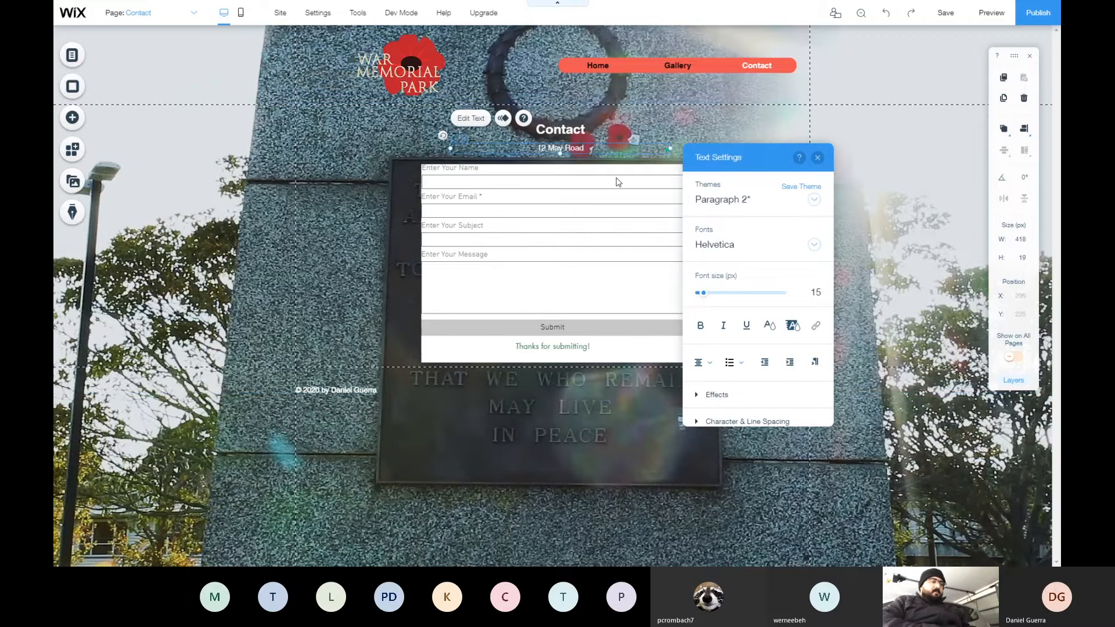
{"action": "type", "text": ", Mount Ros"}
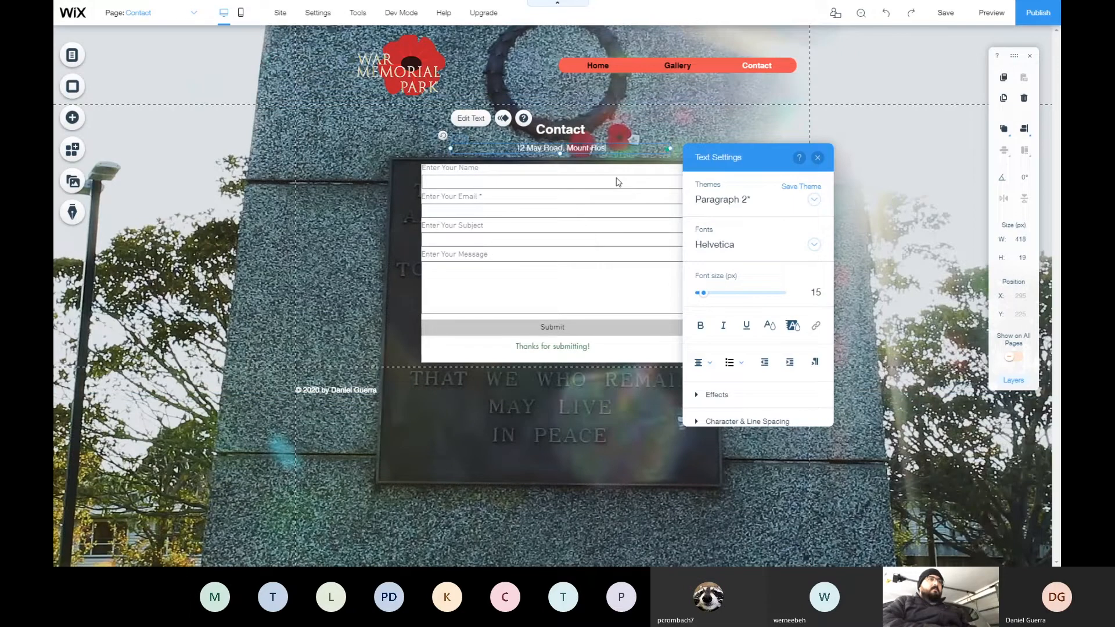
{"action": "type", "text": "kill, Auckland"}
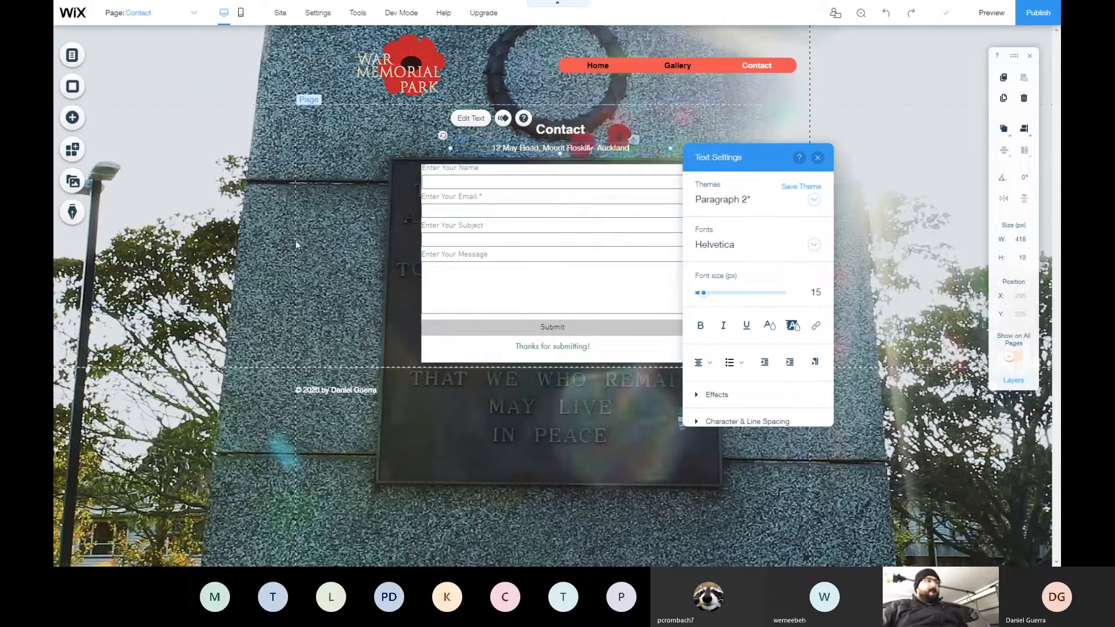
{"action": "left_click", "coordinate": [252, 239]}
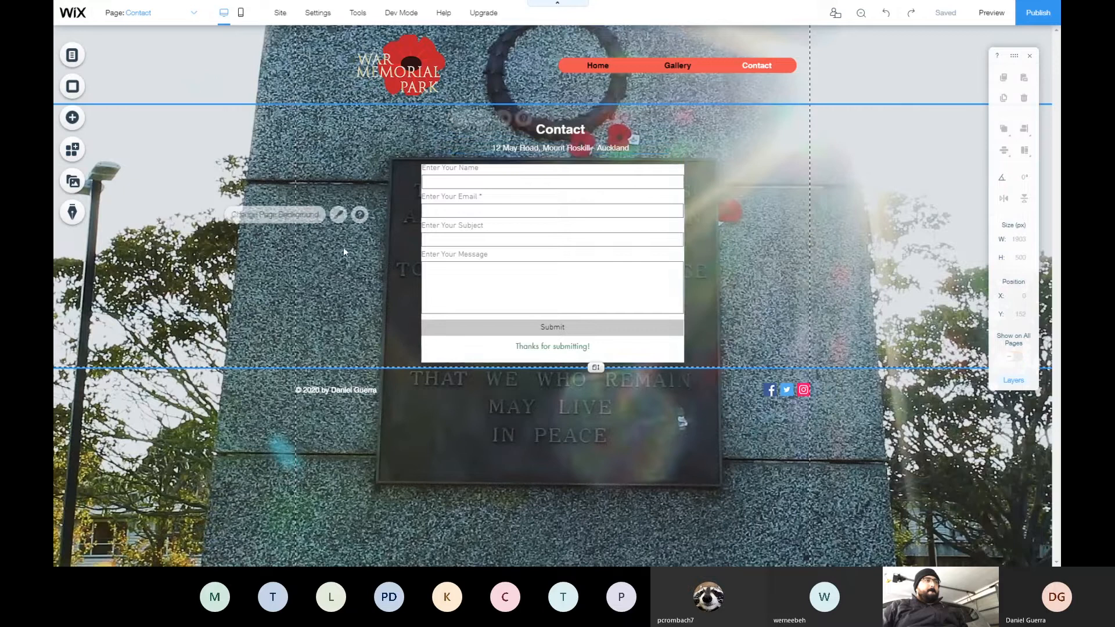
Review the contact form's settings and apply the preset form design with black underlines and bold italic serif text
{"action": "left_click", "coordinate": [571, 263]}
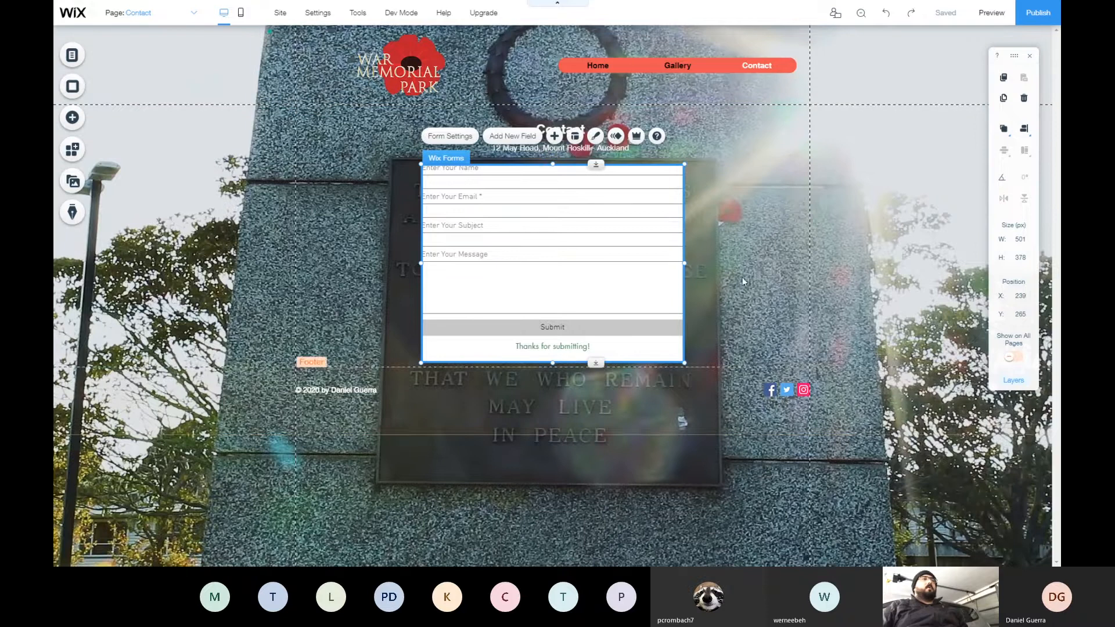
{"action": "left_click", "coordinate": [450, 136]}
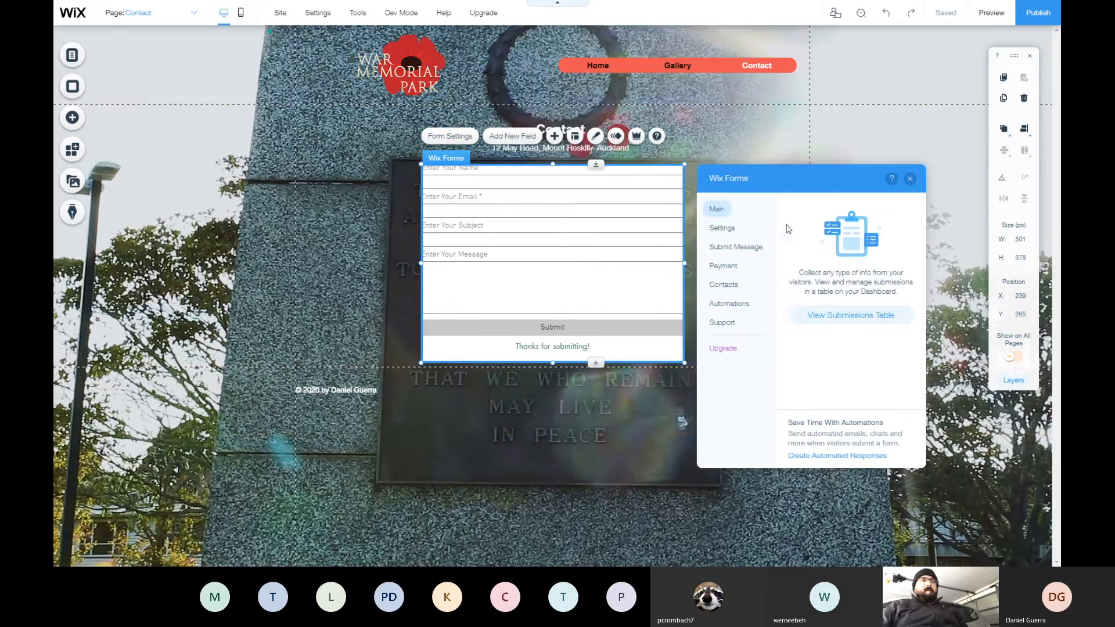
{"action": "left_click", "coordinate": [725, 229]}
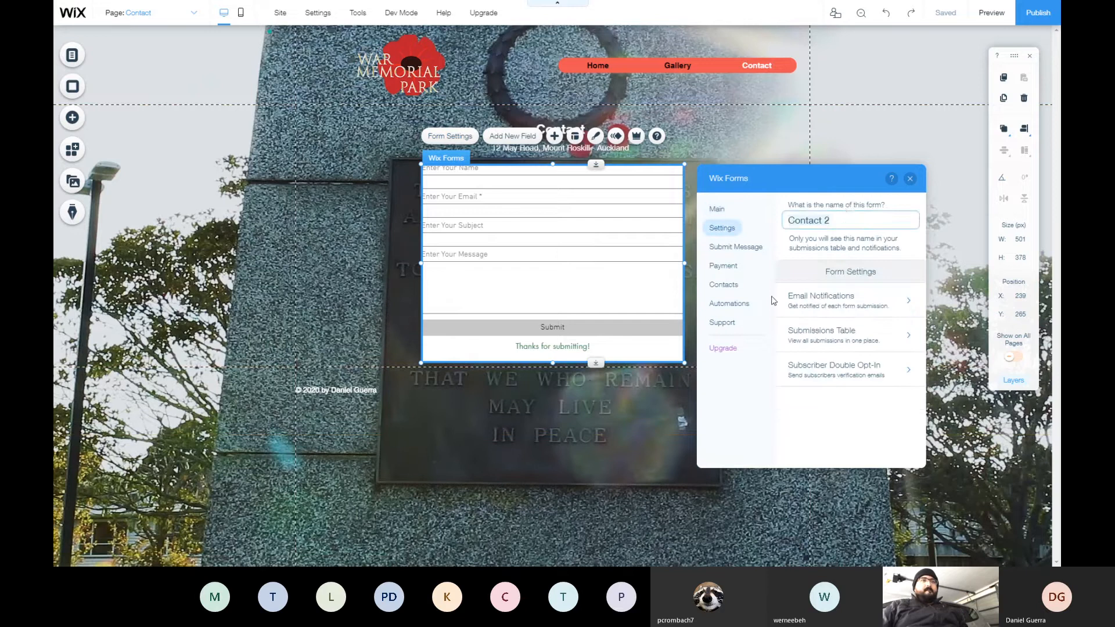
{"action": "left_click", "coordinate": [768, 246]}
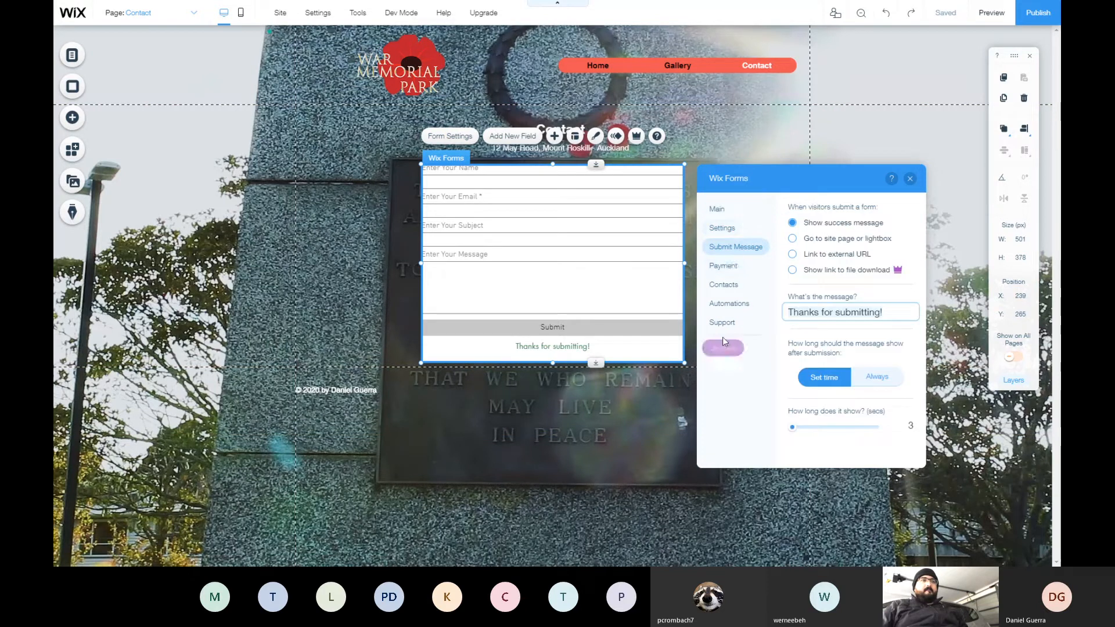
{"action": "left_click", "coordinate": [596, 136]}
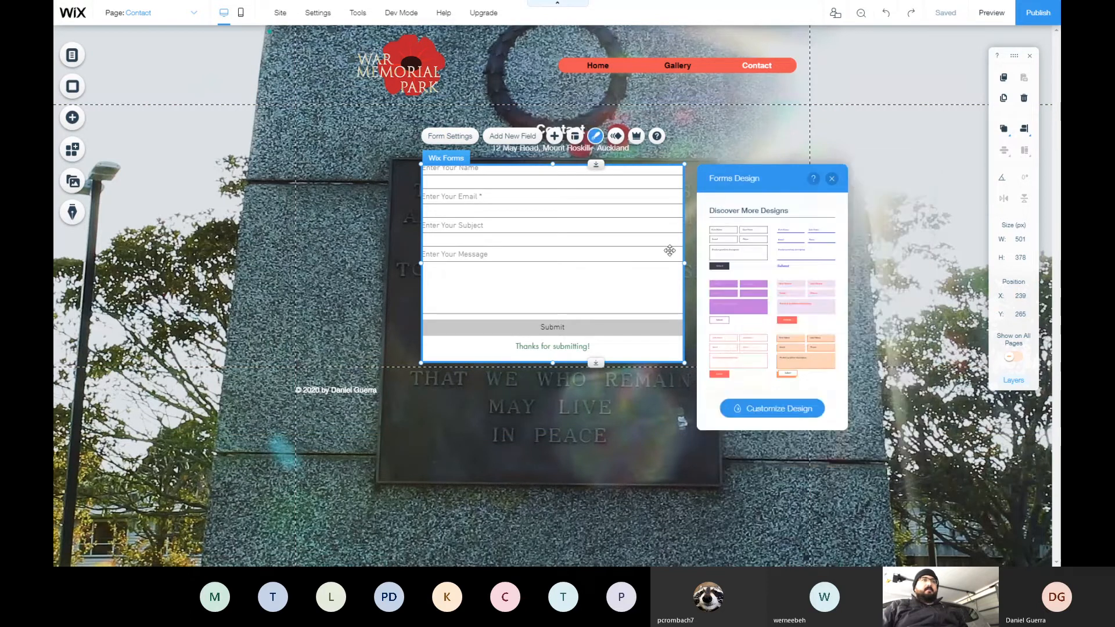
{"action": "scroll", "coordinate": [812, 366], "scroll_direction": "down", "scroll_amount": 3}
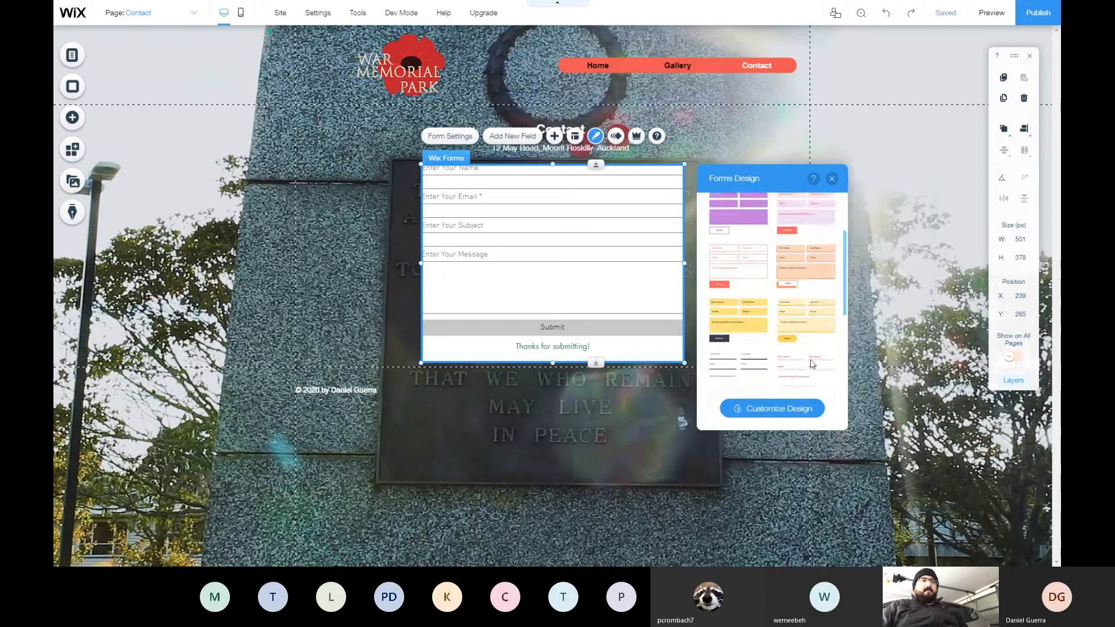
{"action": "left_click", "coordinate": [733, 303]}
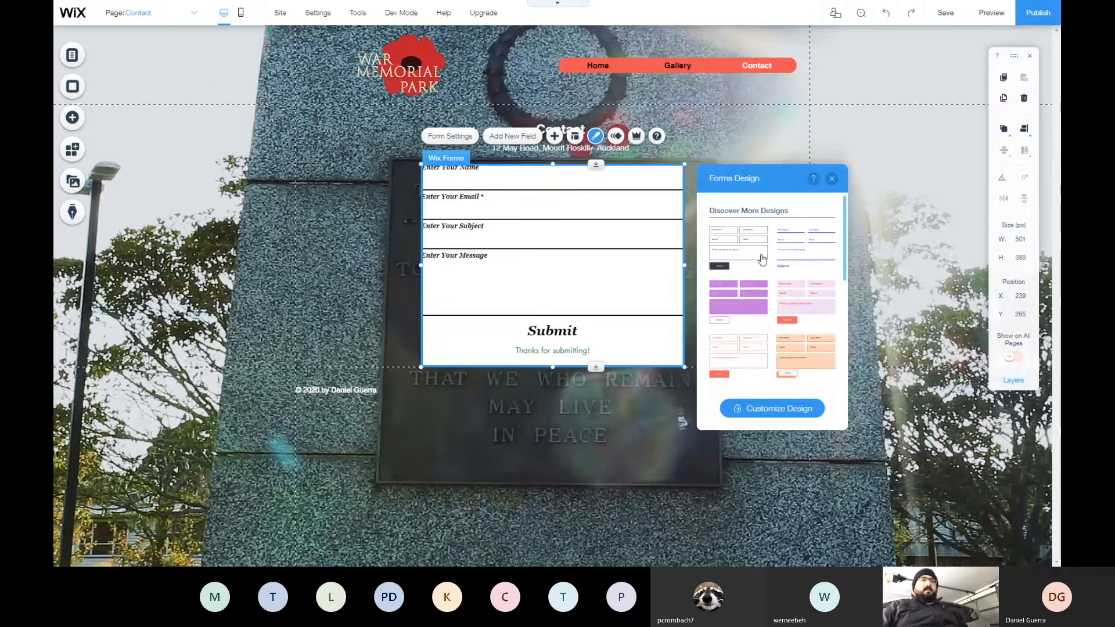
Customise the form design by setting the form background's opacity to 0%
{"action": "left_click", "coordinate": [772, 408]}
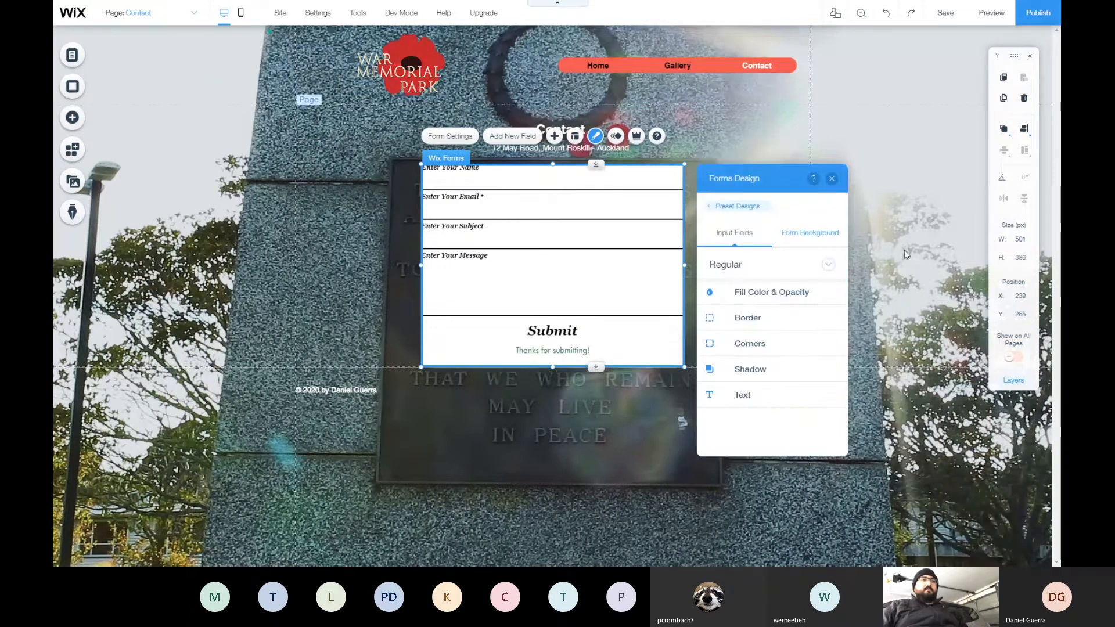
{"action": "left_click", "coordinate": [817, 239]}
{"action": "left_click", "coordinate": [800, 336]}
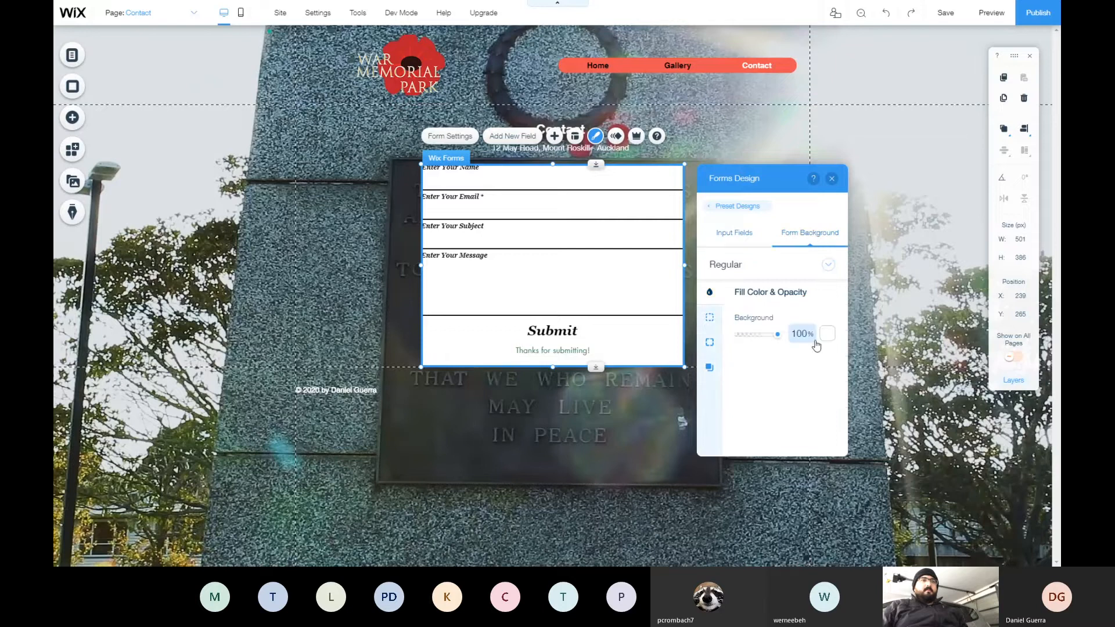
{"action": "type", "text": "0"}
{"action": "key", "text": "Return"}
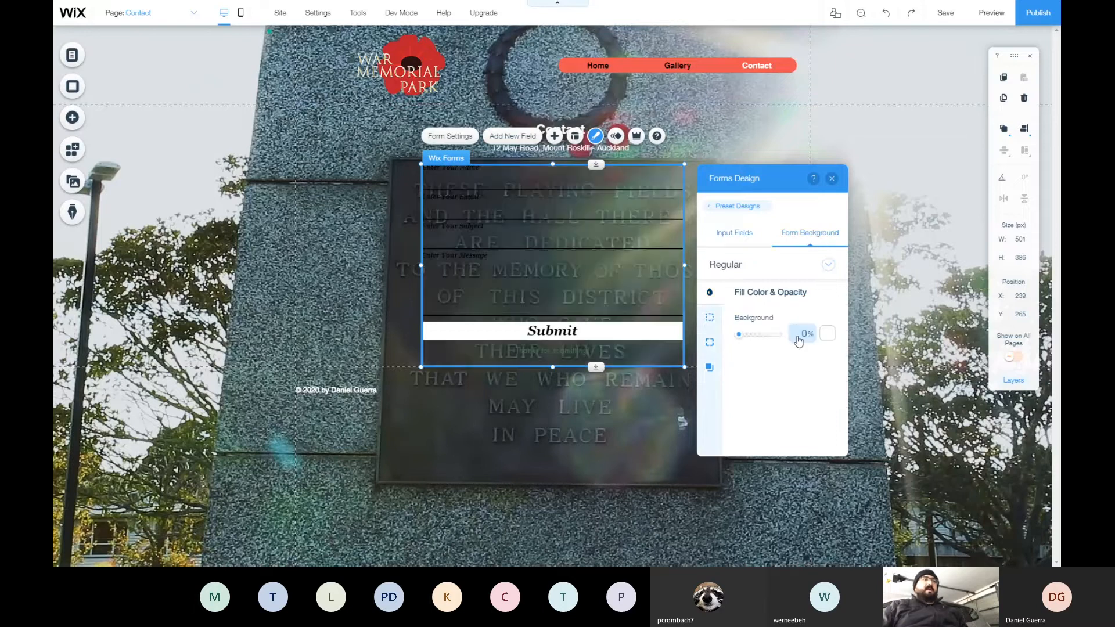
Set the form's field title colour and required mark colour to white (#FFFFFF)
{"action": "left_click", "coordinate": [746, 237]}
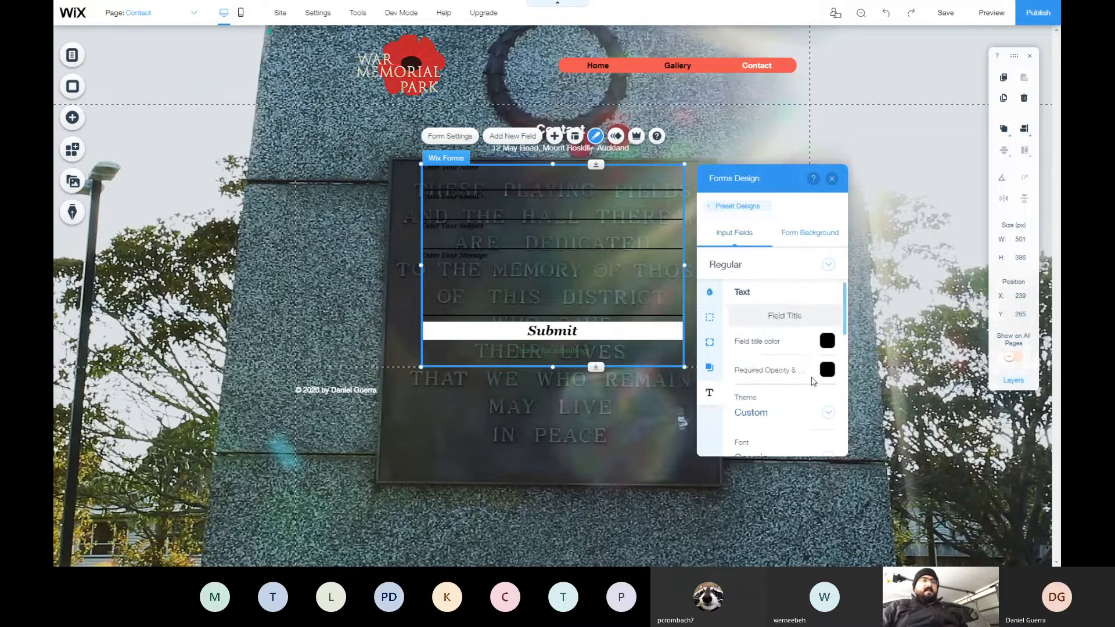
{"action": "left_click", "coordinate": [826, 342]}
{"action": "left_click", "coordinate": [771, 348]}
{"action": "left_click", "coordinate": [737, 348]}
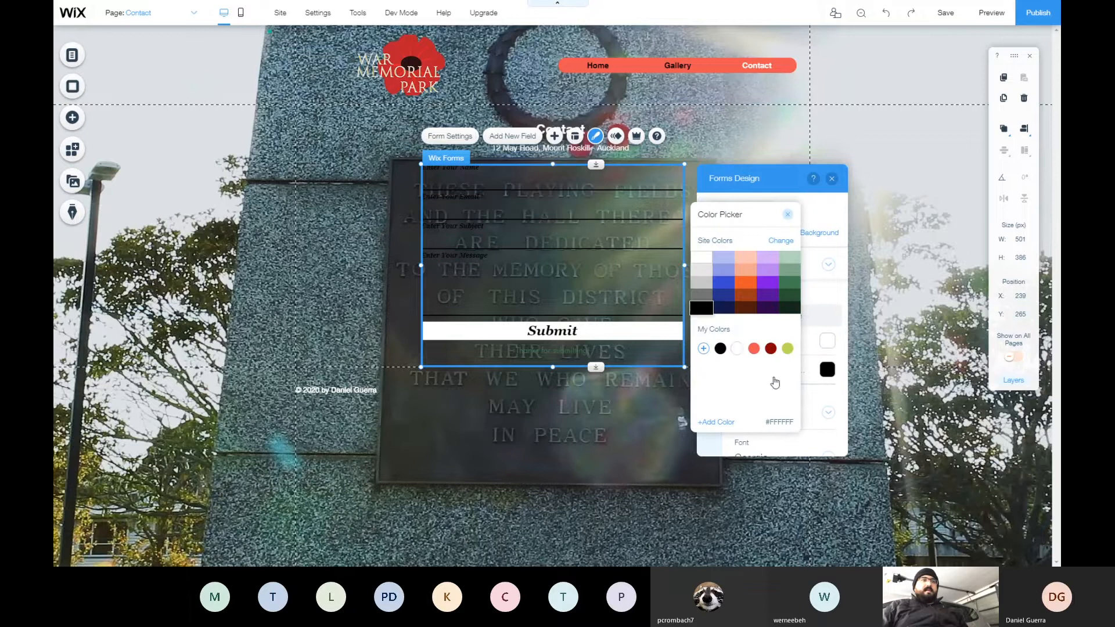
{"action": "left_click", "coordinate": [826, 374]}
{"action": "left_click", "coordinate": [826, 372]}
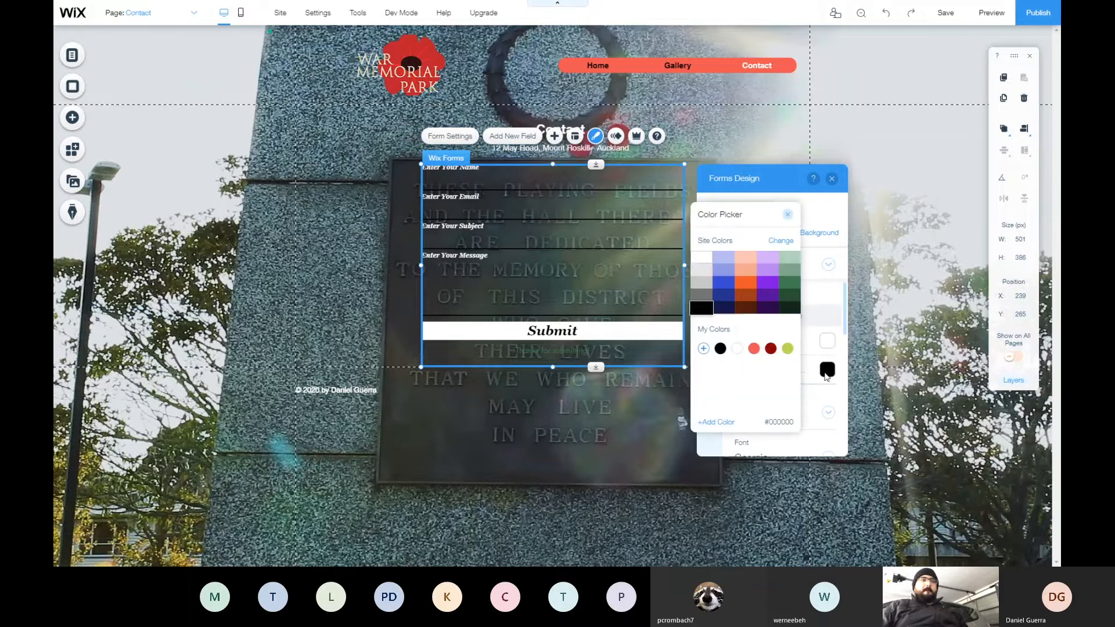
{"action": "left_click", "coordinate": [737, 352]}
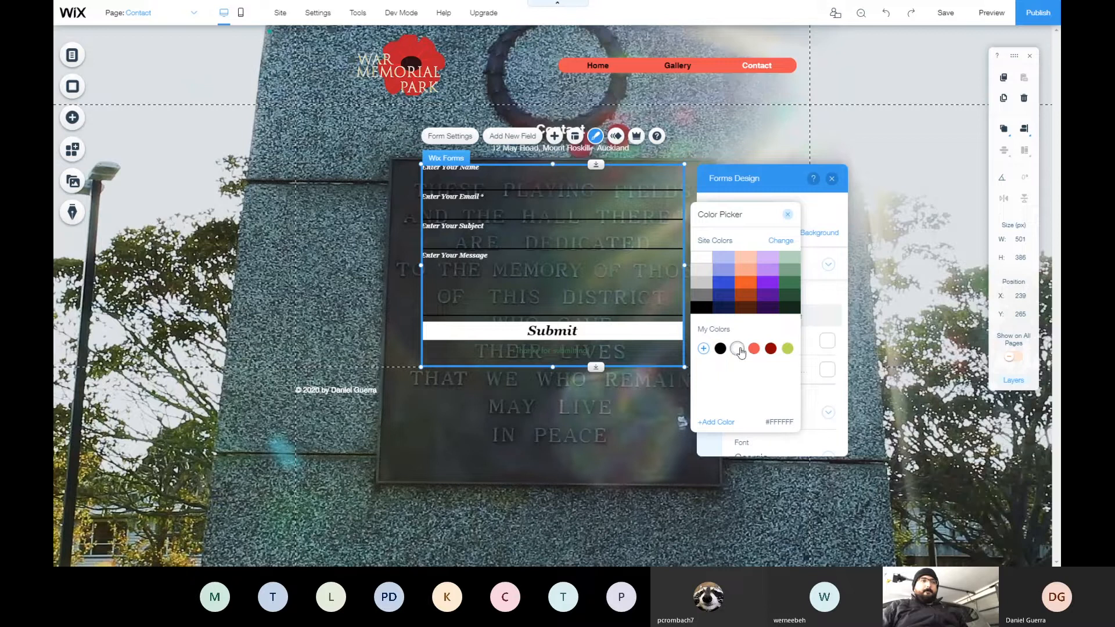
{"action": "left_click", "coordinate": [819, 298]}
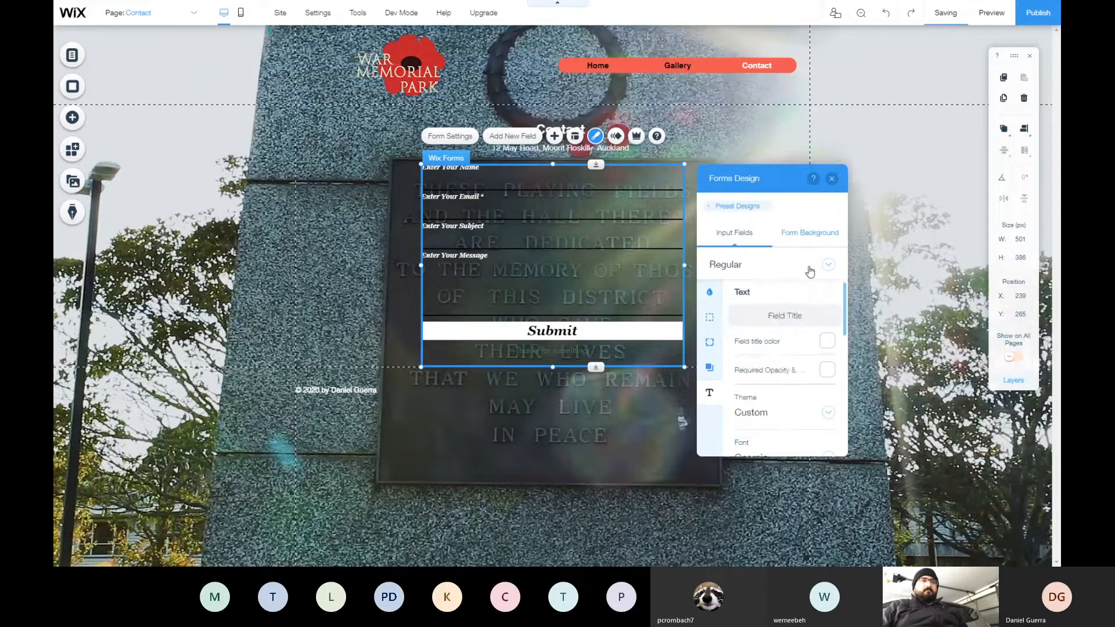
Set the placeholder colour and input colour of the form's input text to white (#FFFFFF)
{"action": "scroll", "coordinate": [775, 366], "scroll_direction": "down", "scroll_amount": 2}
{"action": "scroll", "coordinate": [777, 357], "scroll_direction": "down", "scroll_amount": 3}
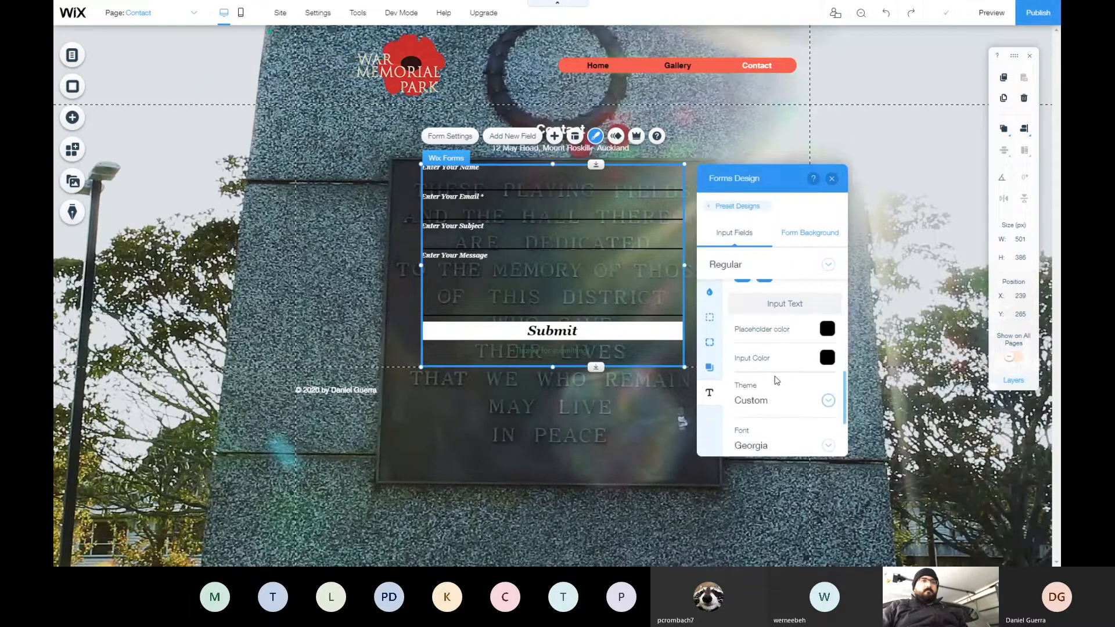
{"action": "left_click", "coordinate": [828, 330]}
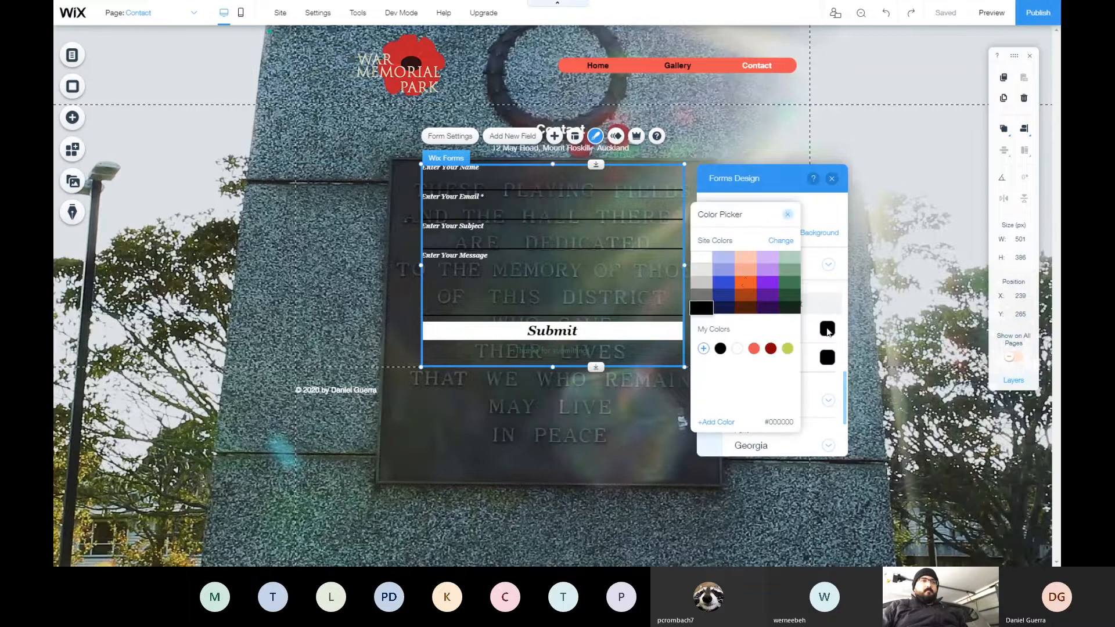
{"action": "left_click", "coordinate": [830, 359]}
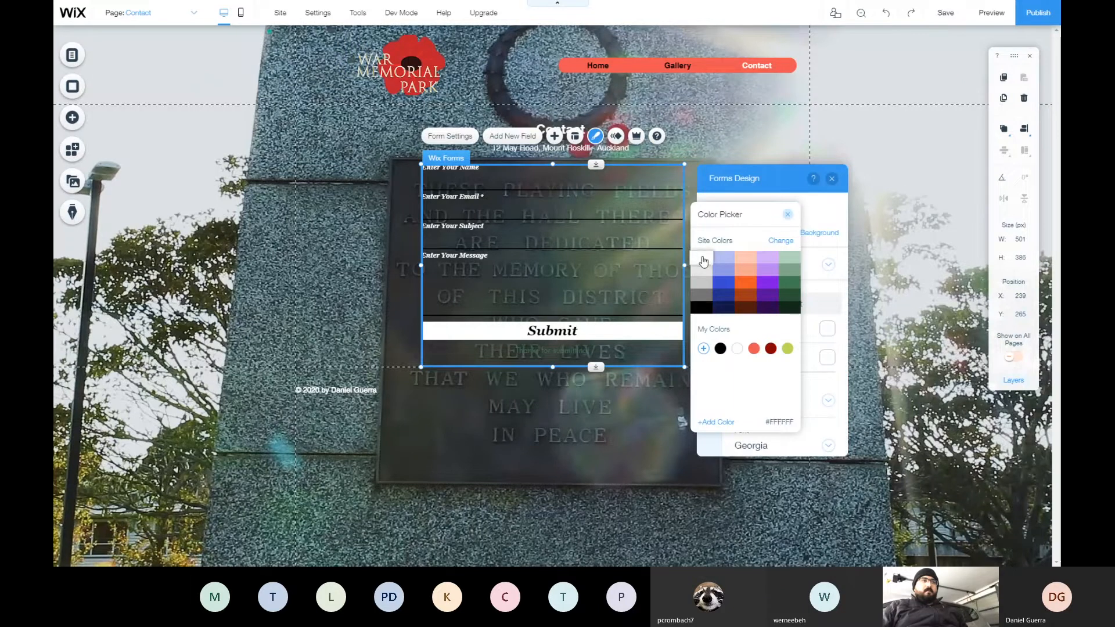
{"action": "left_click", "coordinate": [790, 213]}
{"action": "scroll", "coordinate": [793, 377], "scroll_direction": "up", "scroll_amount": 5}
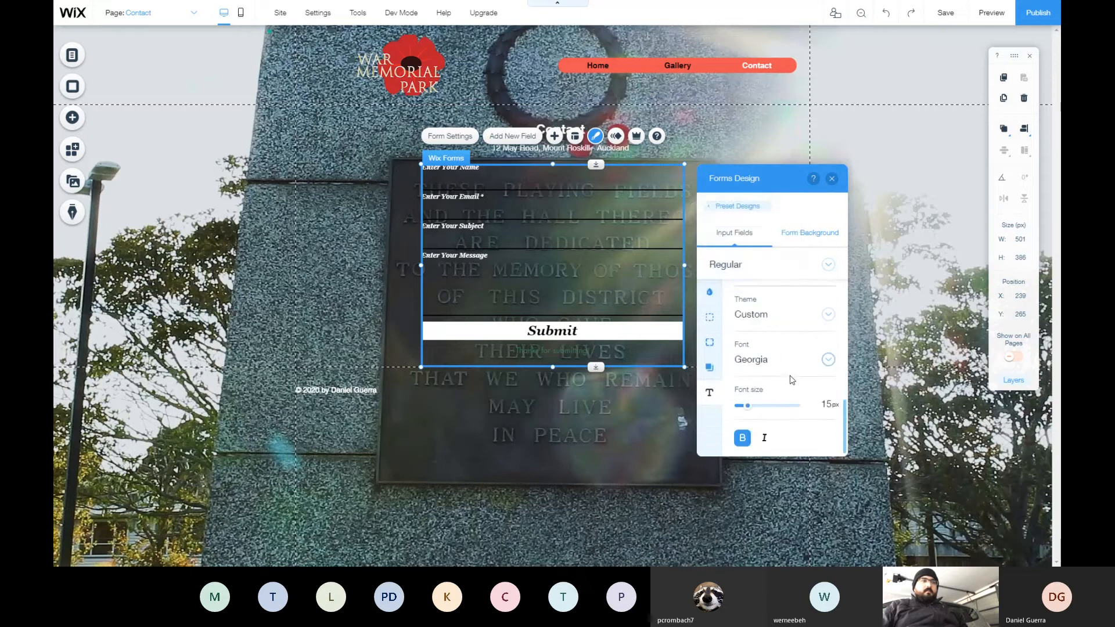
Change the contact form's input text font to Helvetica and its field title font to Helvetica Bold
{"action": "left_click", "coordinate": [828, 359]}
{"action": "left_click", "coordinate": [804, 424]}
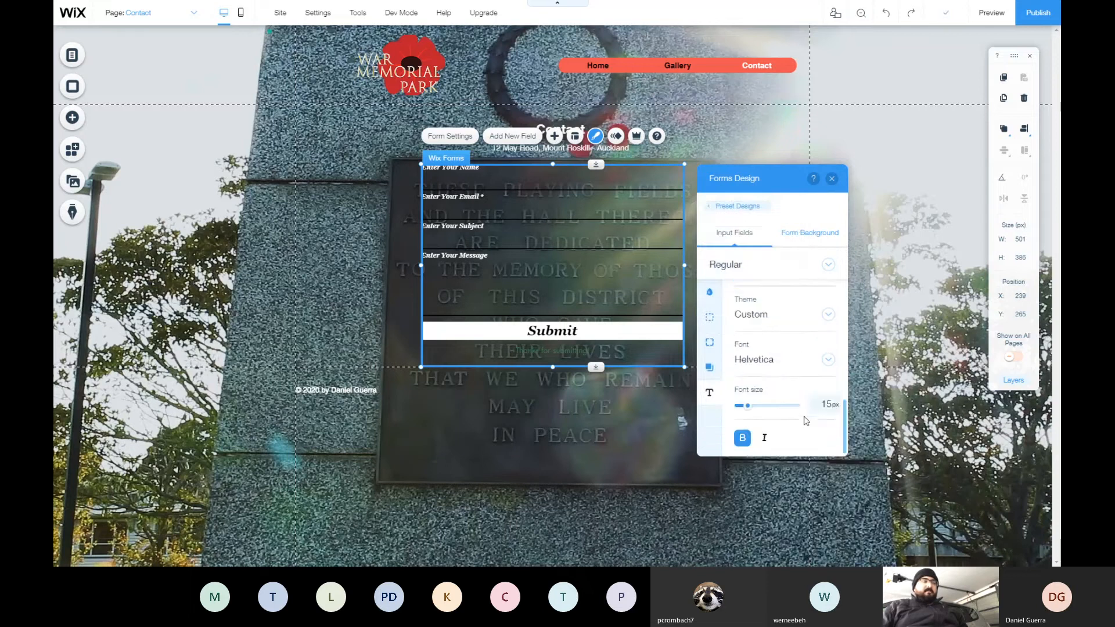
{"action": "scroll", "coordinate": [790, 388], "scroll_direction": "up", "scroll_amount": 3}
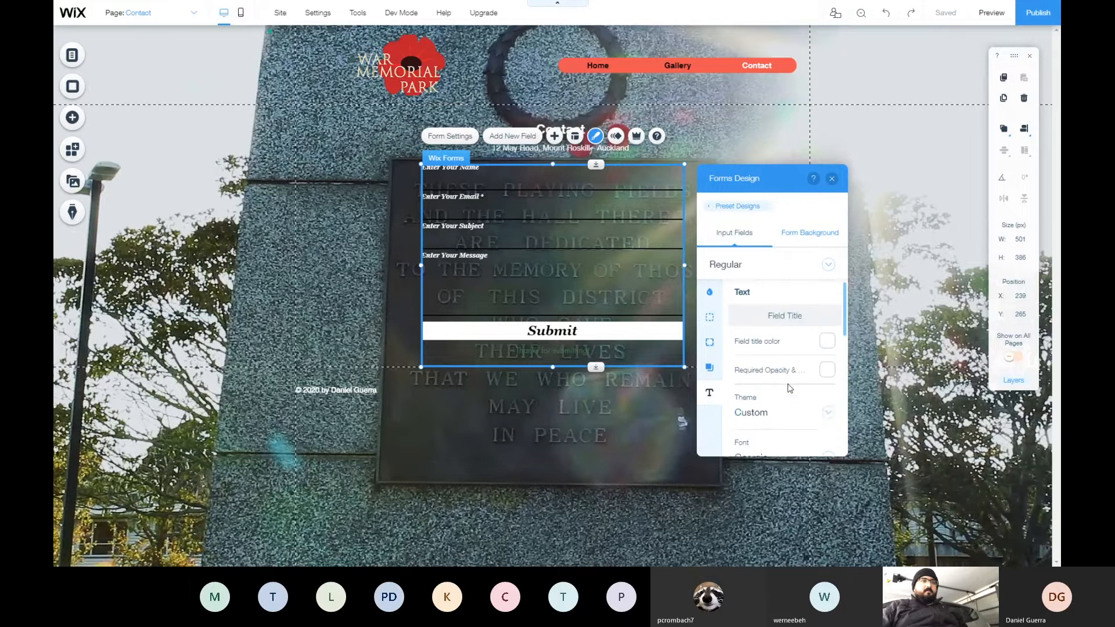
{"action": "left_click", "coordinate": [816, 455]}
{"action": "left_click", "coordinate": [807, 429]}
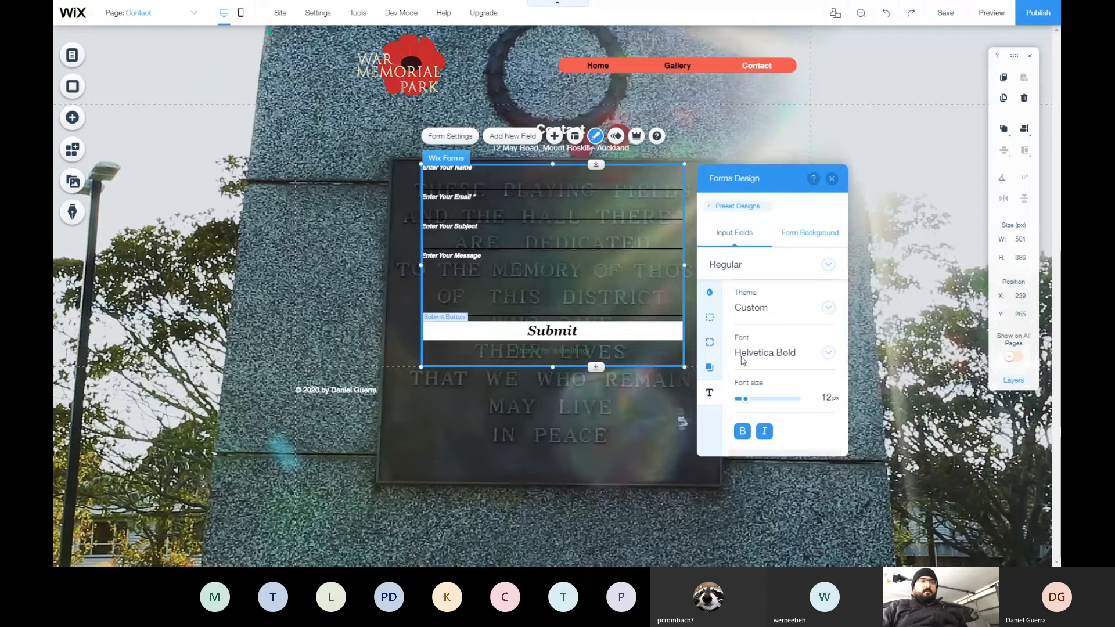
{"action": "scroll", "coordinate": [791, 433], "scroll_direction": "down", "scroll_amount": 3}
{"action": "scroll", "coordinate": [792, 433], "scroll_direction": "up", "scroll_amount": 5}
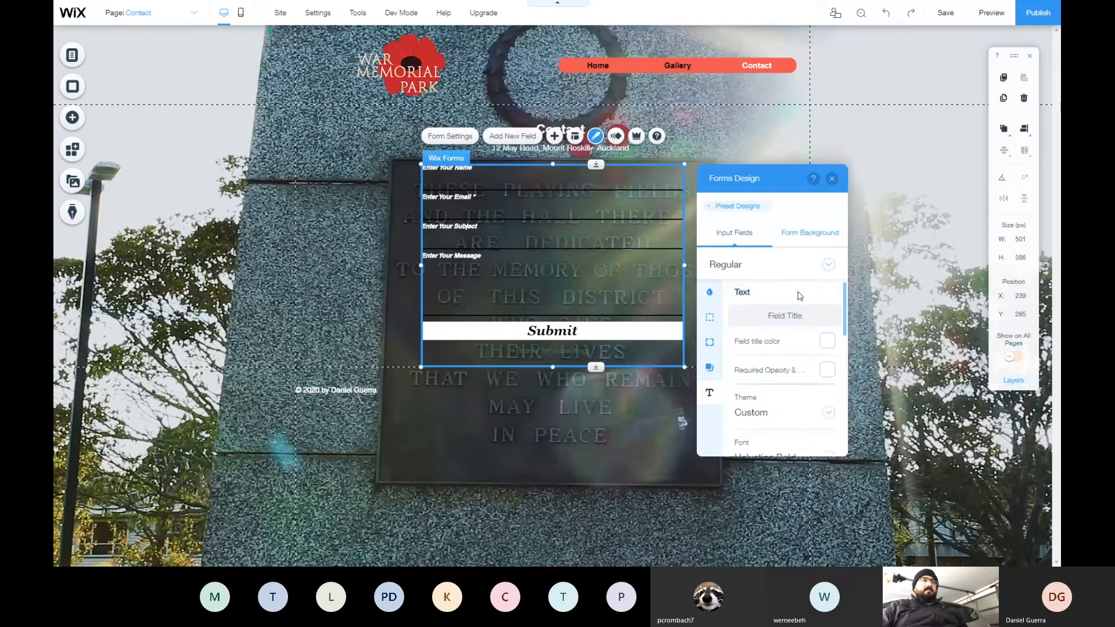
{"action": "scroll", "coordinate": [797, 289], "scroll_direction": "up", "scroll_amount": 2}
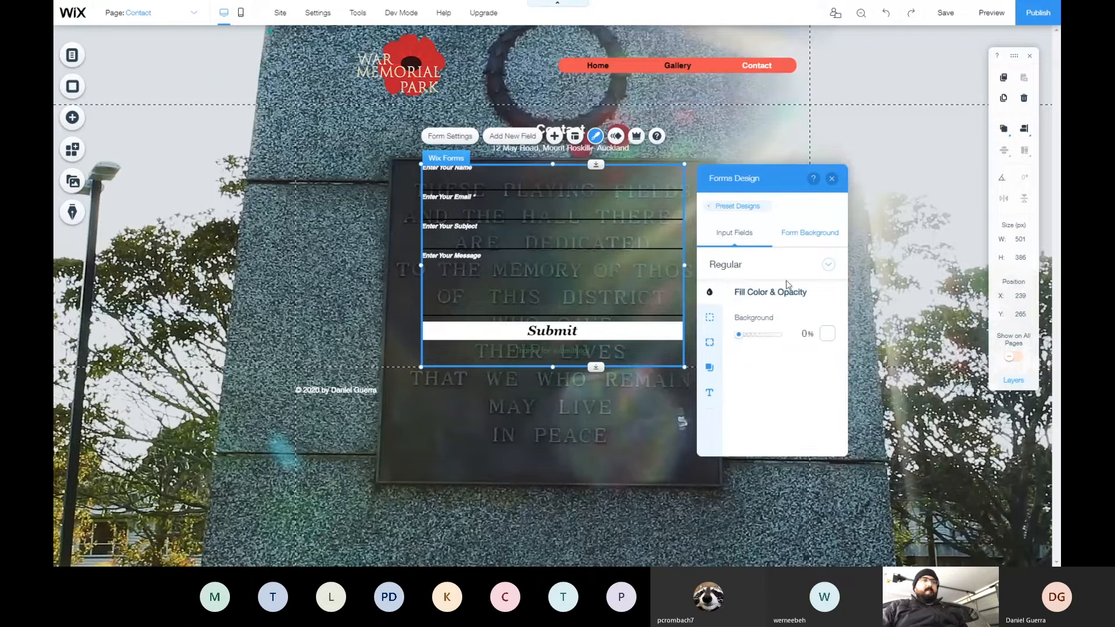
Apply the rounded, outlined "Back to Top" preset design to the form's Submit button
{"action": "left_click", "coordinate": [565, 329]}
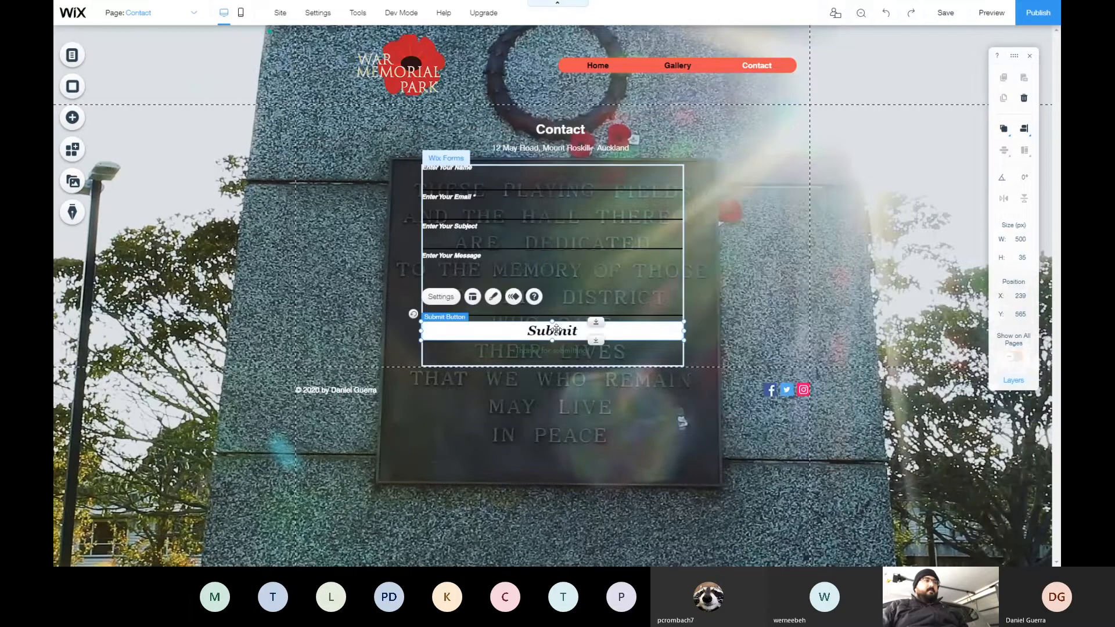
{"action": "left_click", "coordinate": [492, 298]}
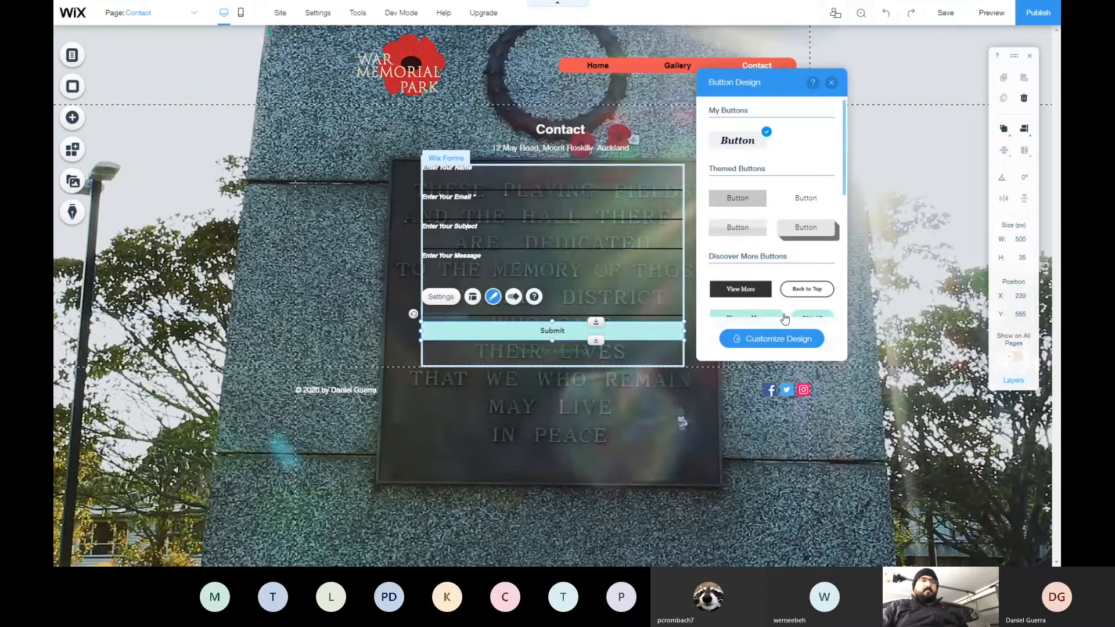
{"action": "left_click", "coordinate": [813, 292]}
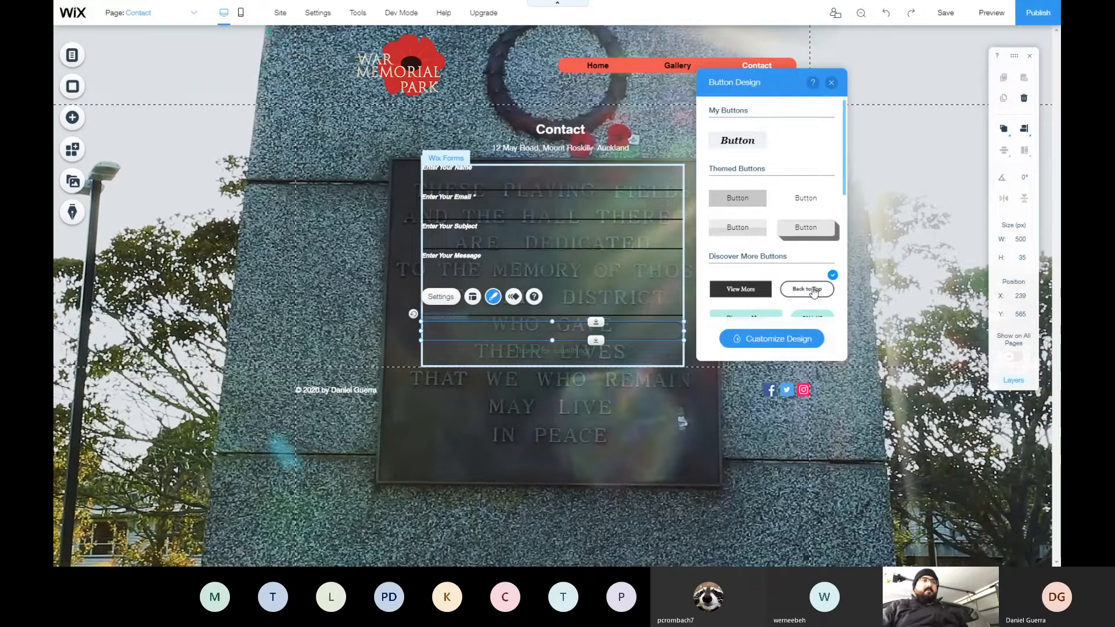
{"action": "scroll", "coordinate": [811, 292], "scroll_direction": "down", "scroll_amount": 1}
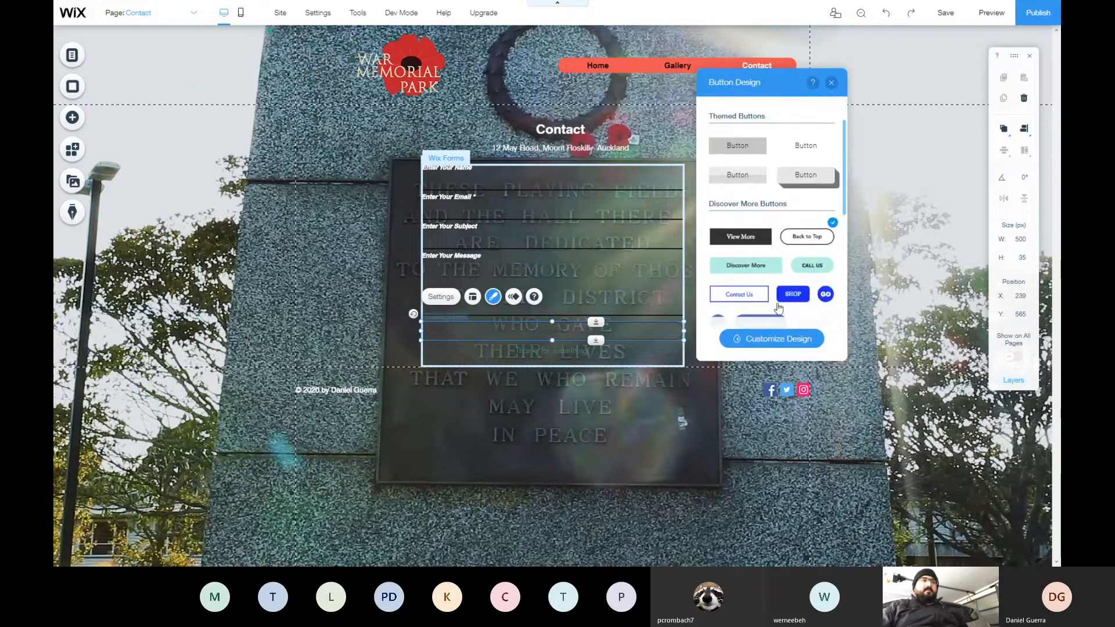
Delete the form's success message and shrink the Submit button to about 174 by 46 px, centred in the form
{"action": "left_click", "coordinate": [554, 350]}
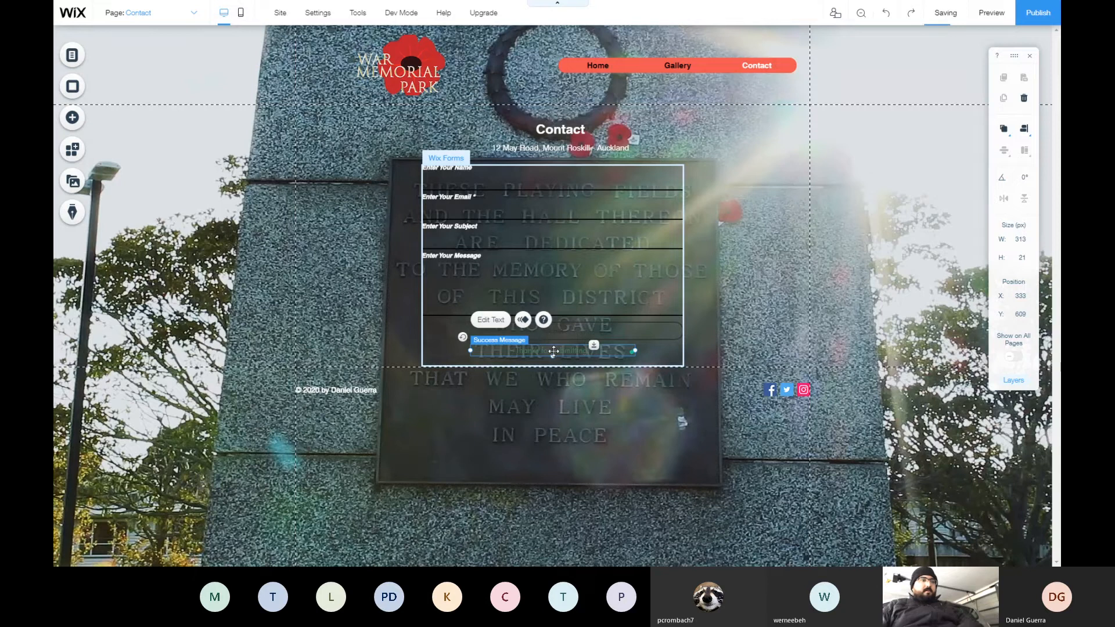
{"action": "left_click", "coordinate": [554, 341]}
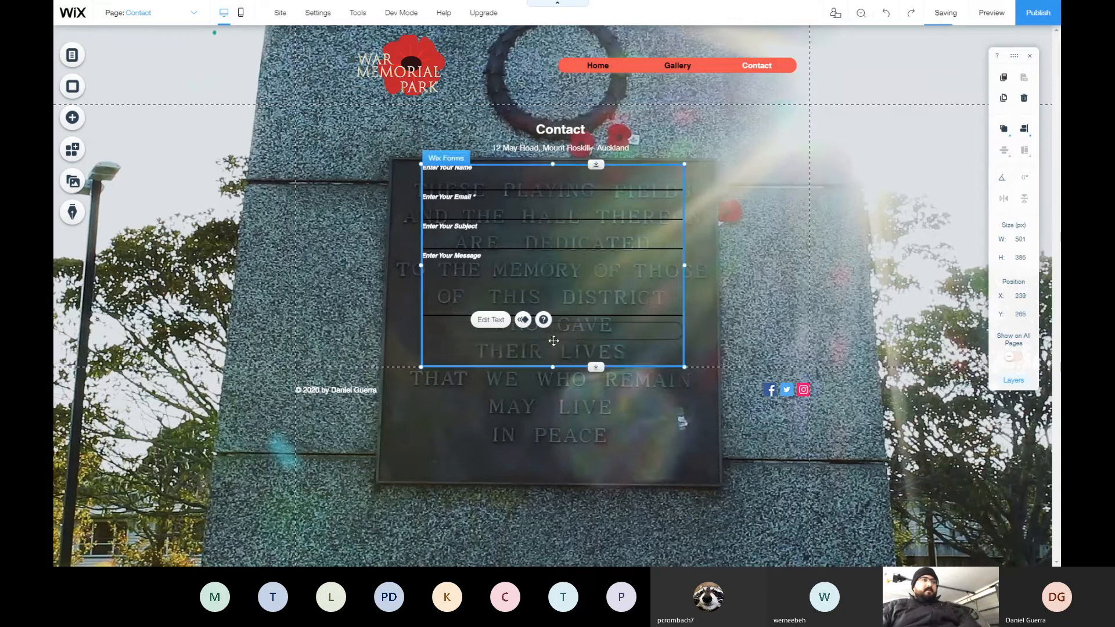
{"action": "left_click", "coordinate": [558, 335]}
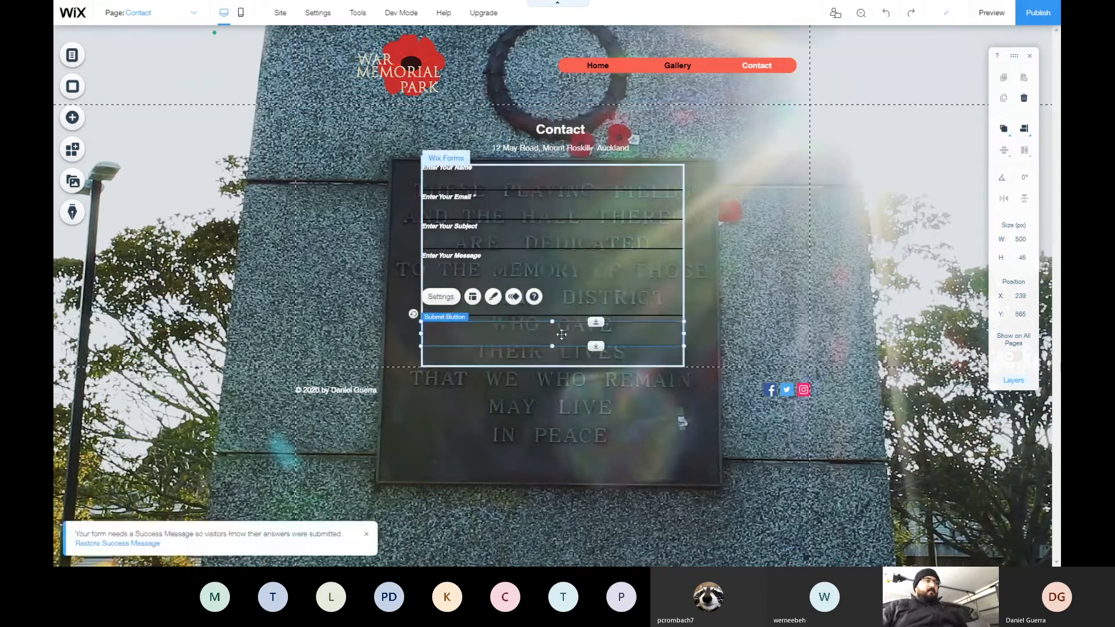
{"action": "left_click_drag", "start_coordinate": [420, 333], "coordinate": [594, 345]}
{"action": "left_click", "coordinate": [1024, 129]}
{"action": "left_click", "coordinate": [1003, 131]}
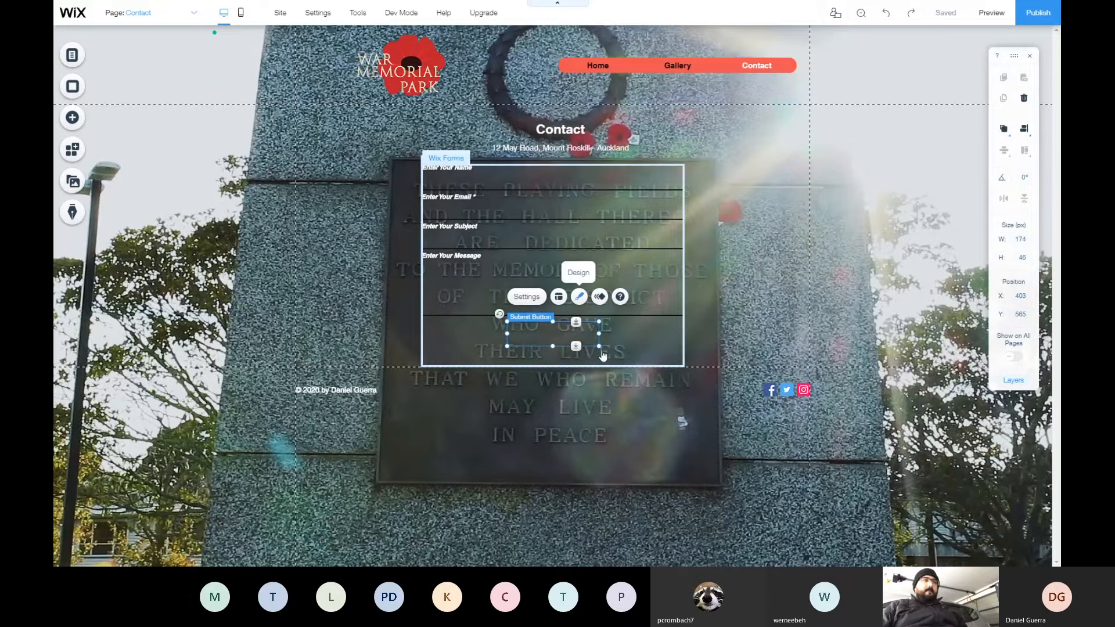
Set the Submit button's regular background fill to white at 100% opacity and close its design settings
{"action": "left_click", "coordinate": [579, 297]}
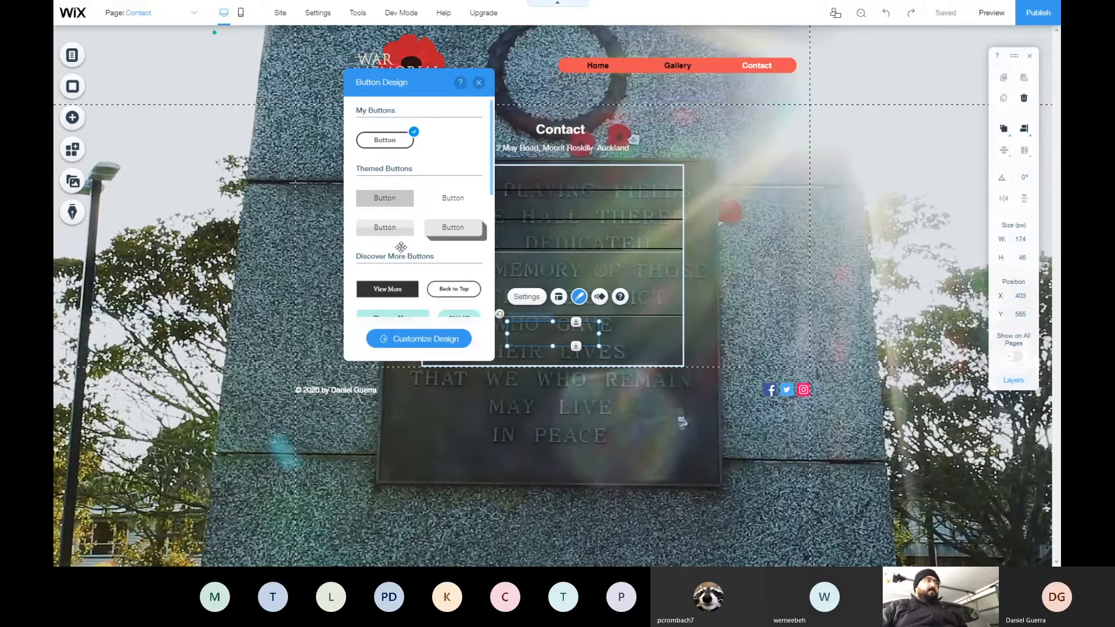
{"action": "left_click", "coordinate": [402, 339]}
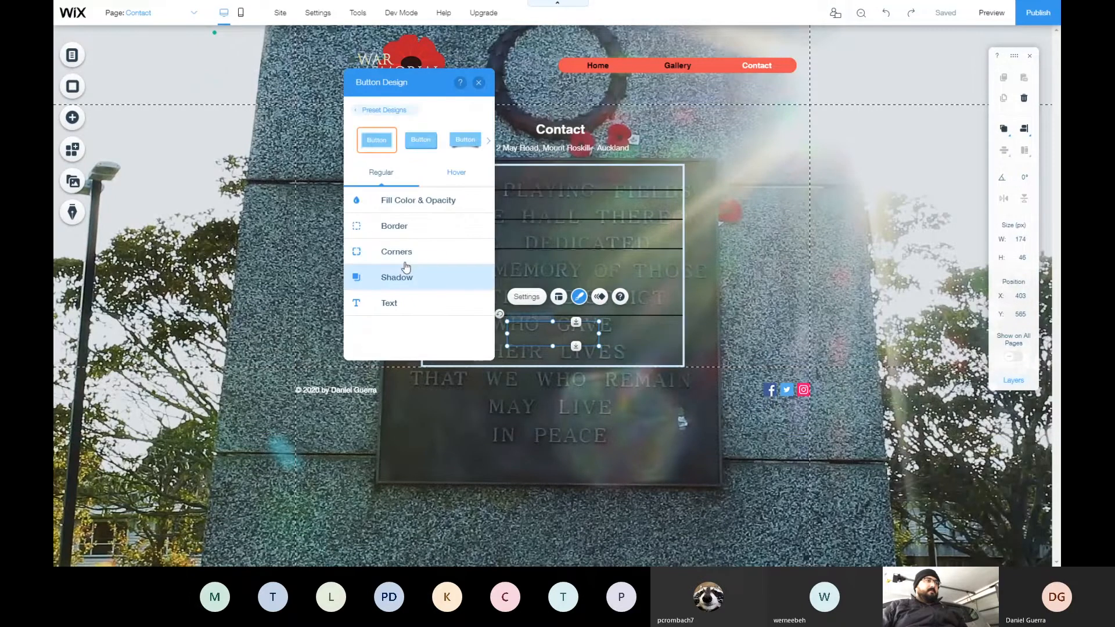
{"action": "left_click", "coordinate": [409, 200]}
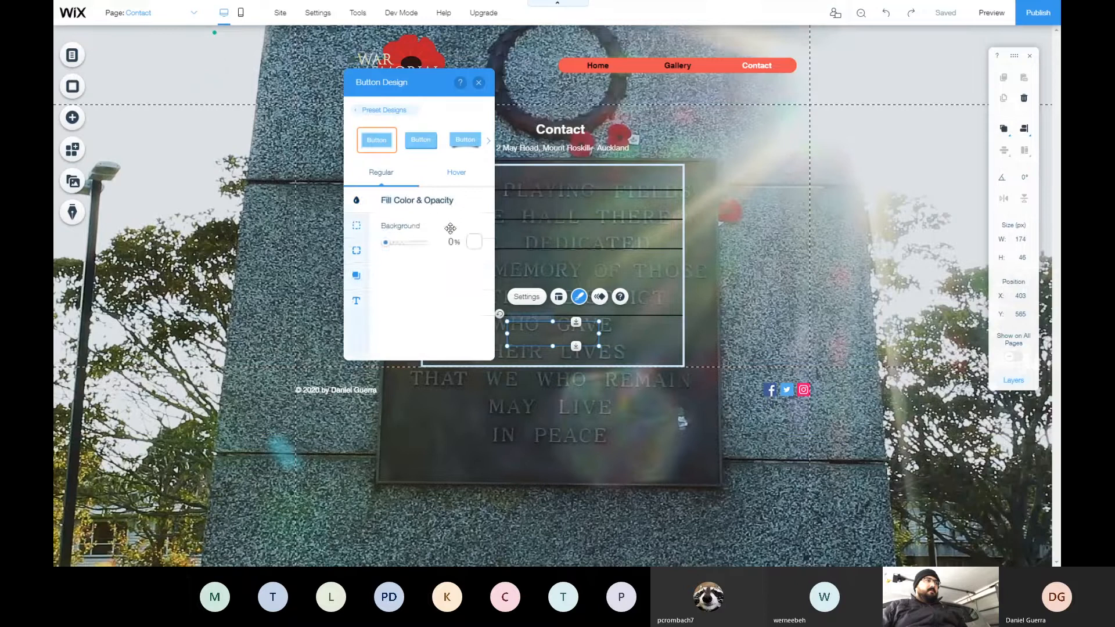
{"action": "left_click_drag", "start_coordinate": [386, 242], "coordinate": [452, 253]}
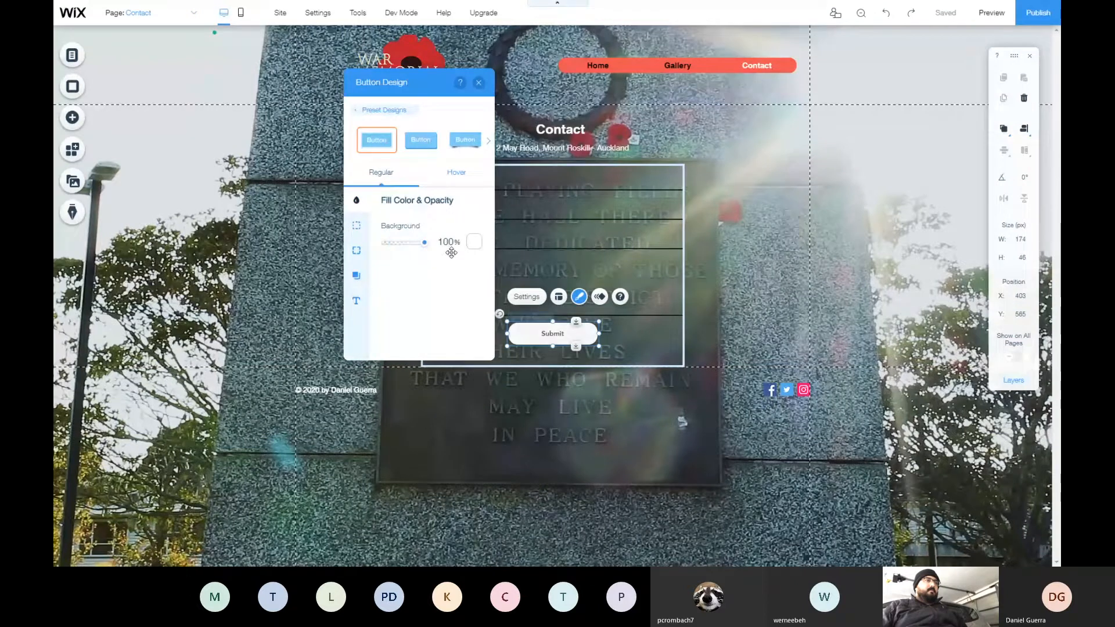
{"action": "left_click", "coordinate": [479, 82]}
{"action": "left_click", "coordinate": [801, 222]}
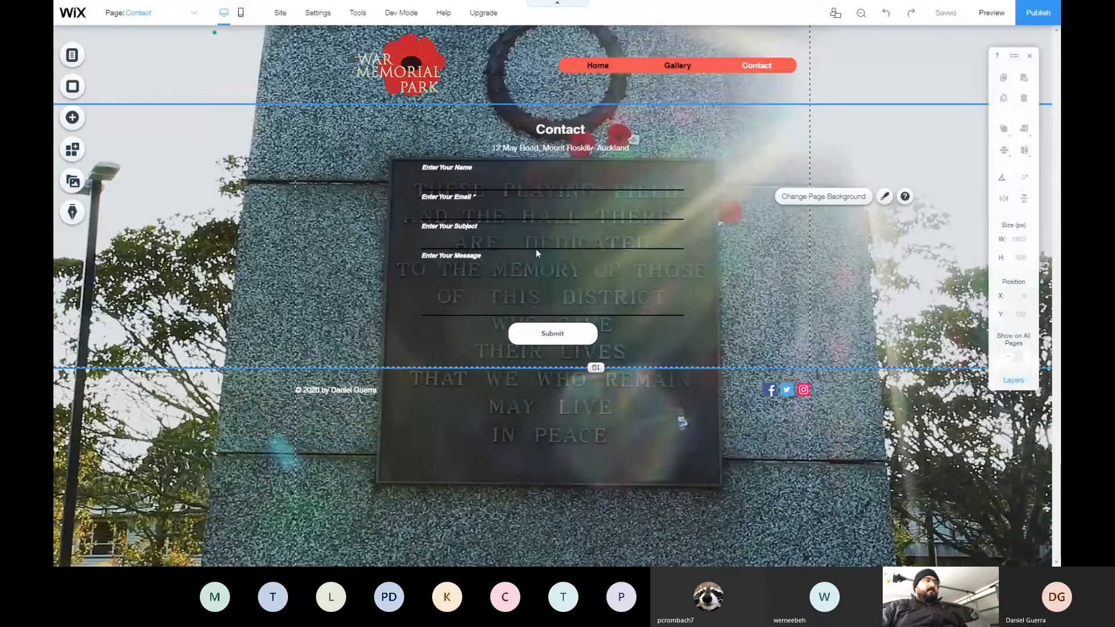
Push the footer down so it starts just below the stone plaque in the background image
{"action": "left_click", "coordinate": [397, 381]}
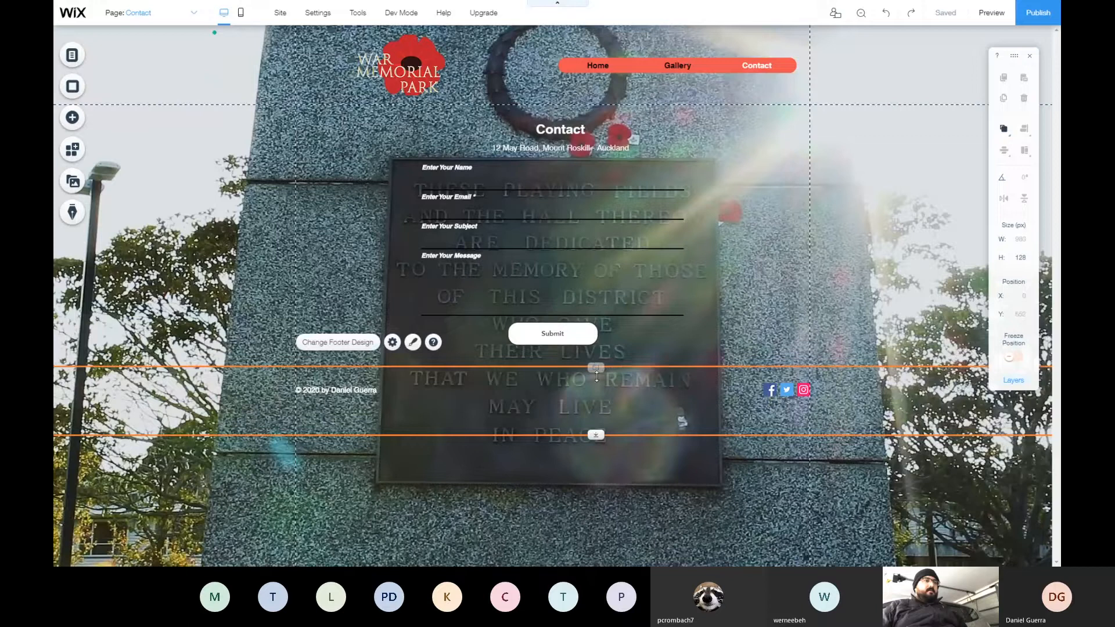
{"action": "left_click_drag", "start_coordinate": [596, 368], "coordinate": [596, 496]}
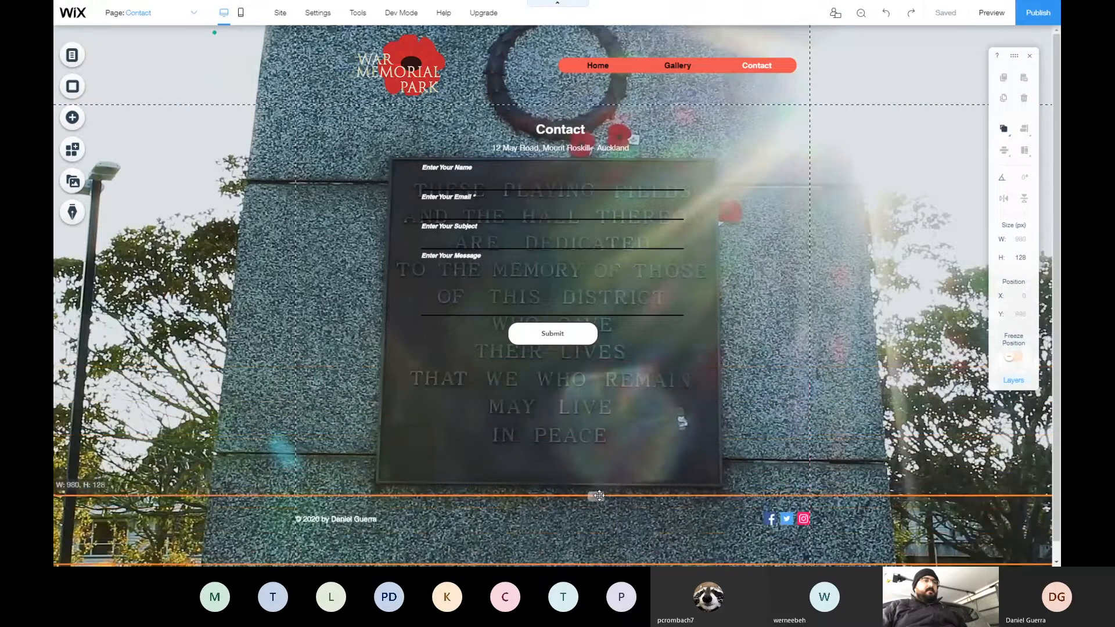
{"action": "left_click", "coordinate": [616, 360]}
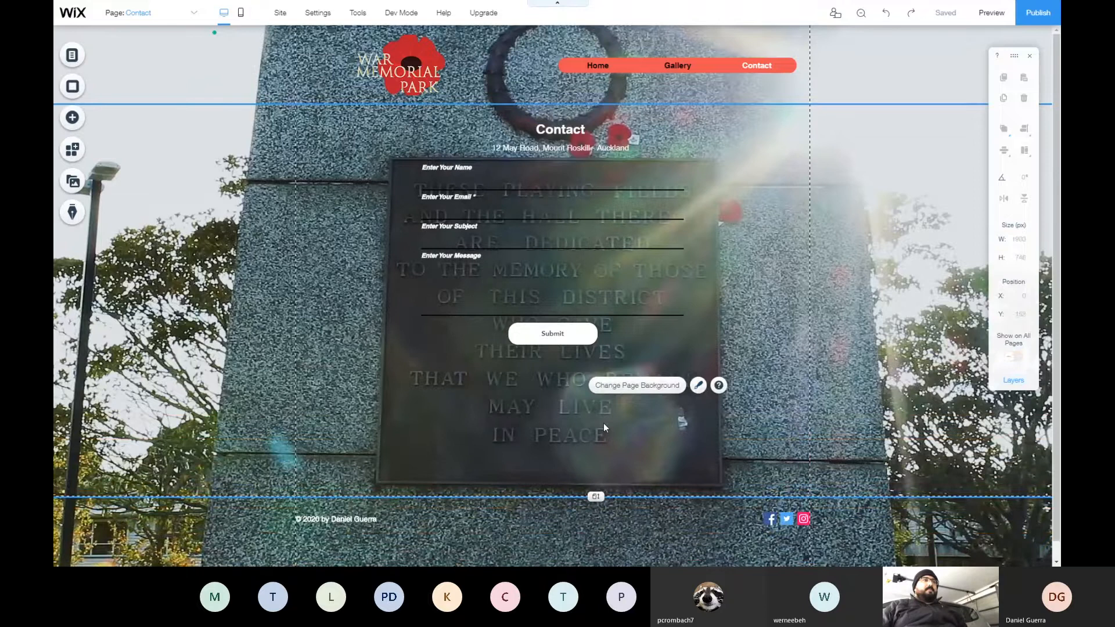
Delete the address line and the Contact heading above the form
{"action": "left_click", "coordinate": [605, 147]}
{"action": "key", "text": "Delete"}
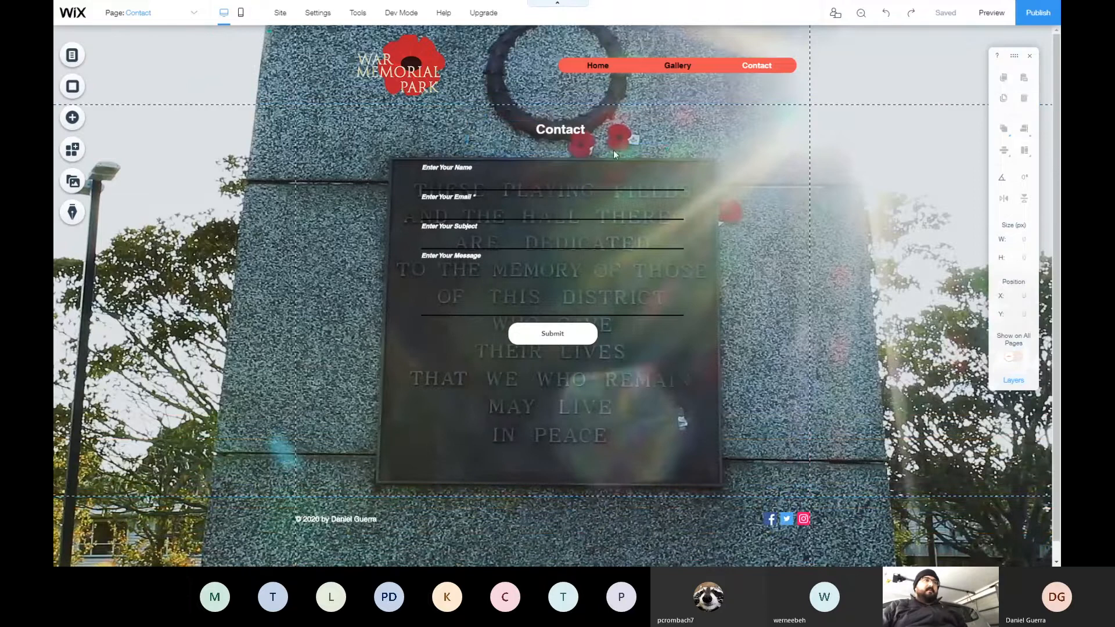
{"action": "left_click", "coordinate": [569, 130]}
{"action": "key", "text": "Delete"}
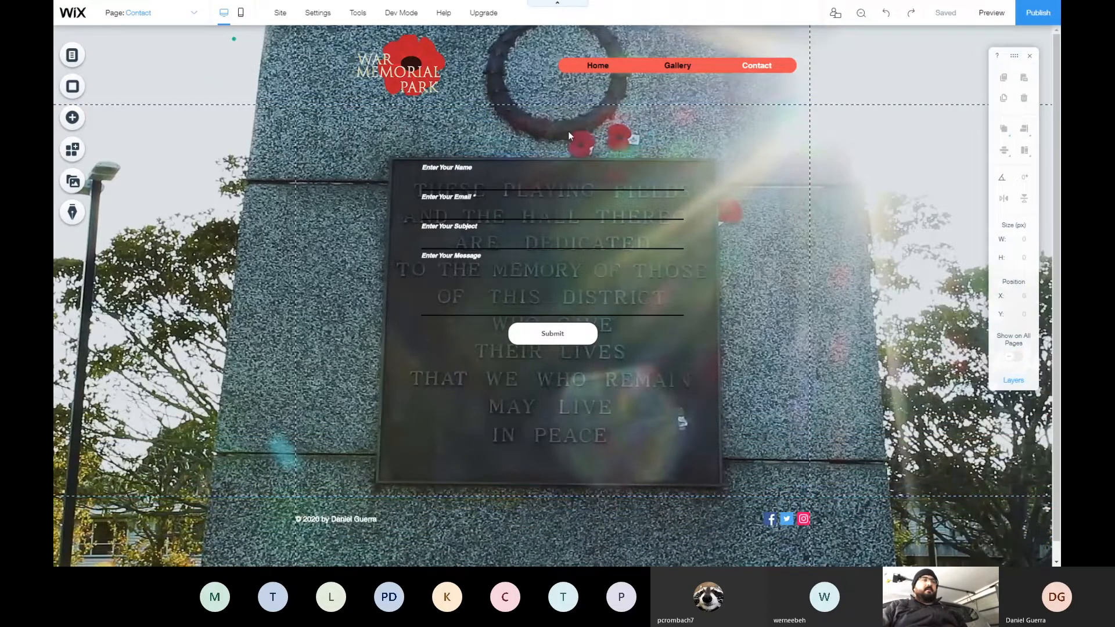
Move the contact form straight up to about Y 152 px, directly beneath the header, and deselect it
{"action": "left_click", "coordinate": [616, 200]}
{"action": "left_click_drag", "start_coordinate": [616, 200], "coordinate": [617, 149]}
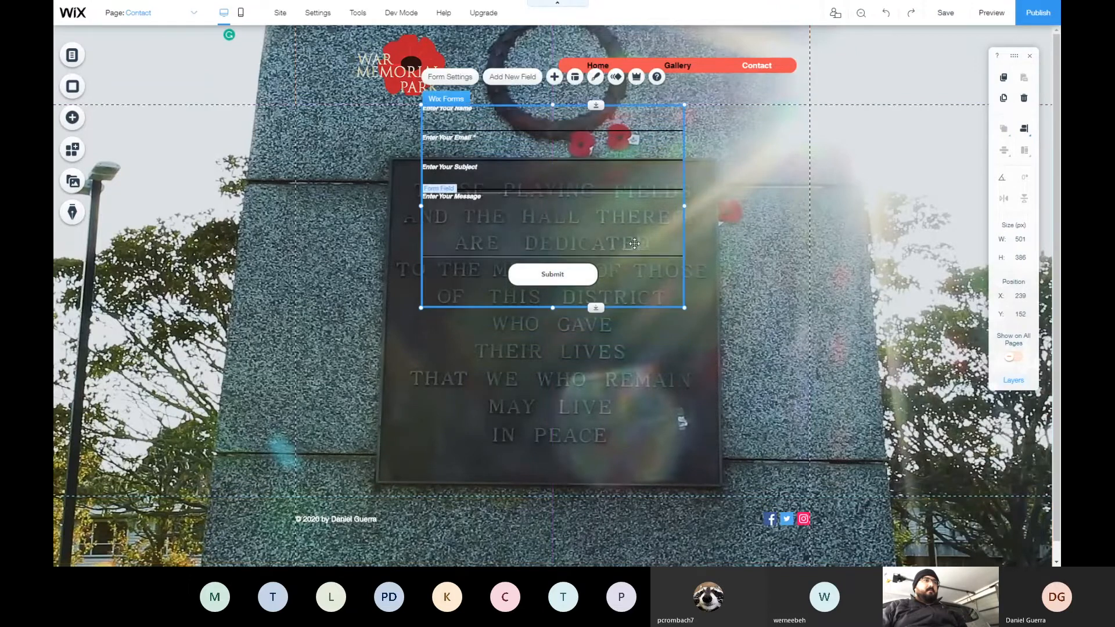
{"action": "left_click", "coordinate": [365, 215]}
Browse the elements that can be added to the page, examining the social tools from the social bar to the Twitter buttons
{"action": "left_click", "coordinate": [77, 119]}
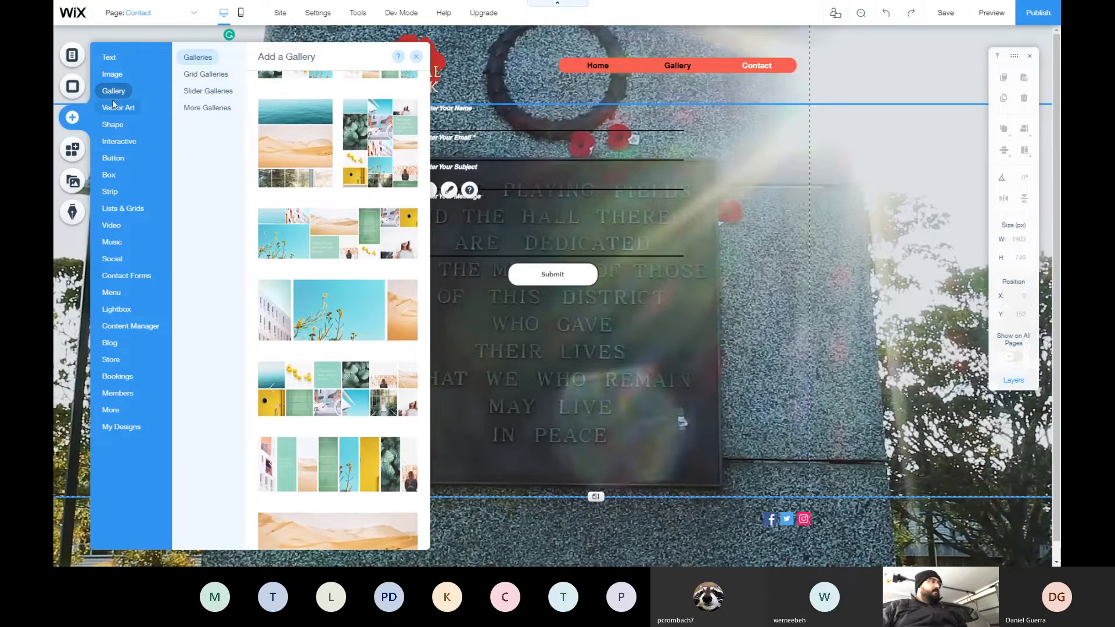
{"action": "mouse_move", "coordinate": [112, 78]}
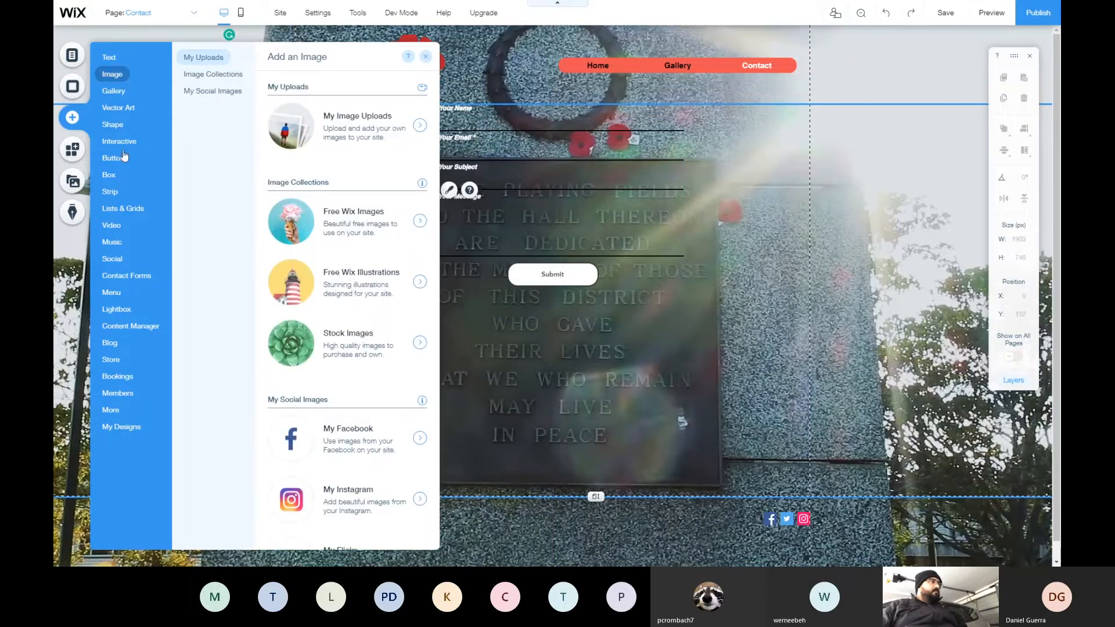
{"action": "mouse_move", "coordinate": [123, 141]}
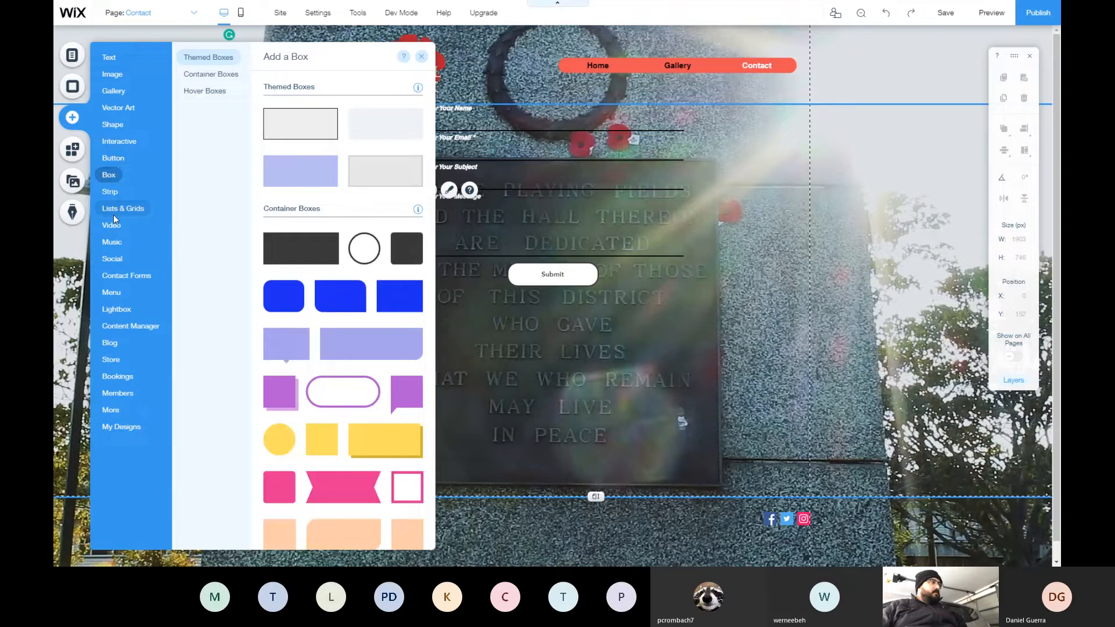
{"action": "mouse_move", "coordinate": [120, 262]}
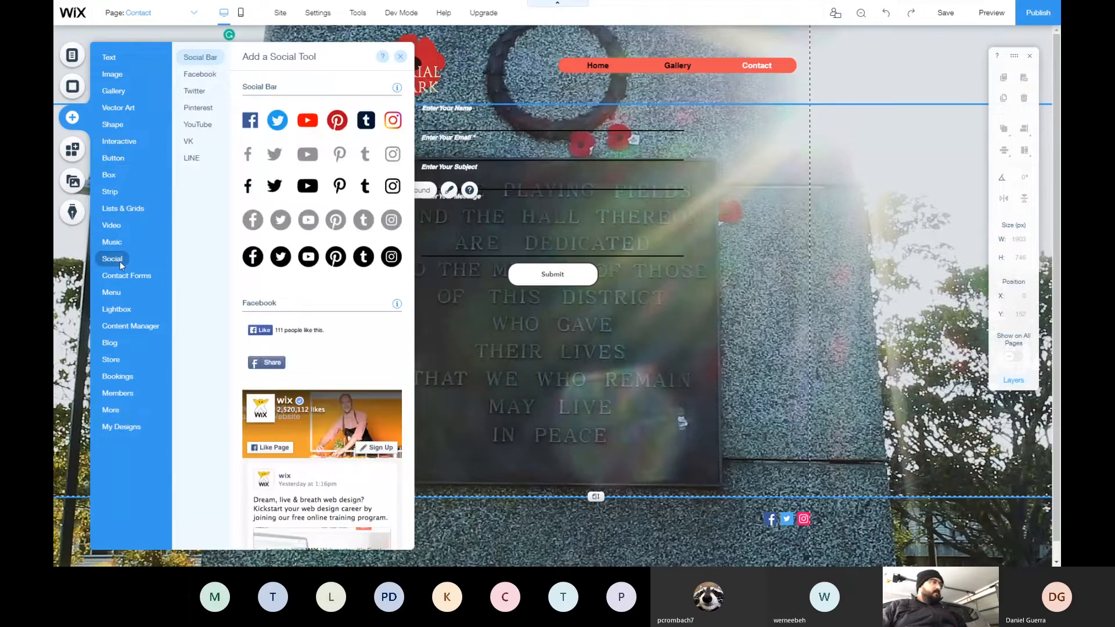
{"action": "mouse_move", "coordinate": [117, 294]}
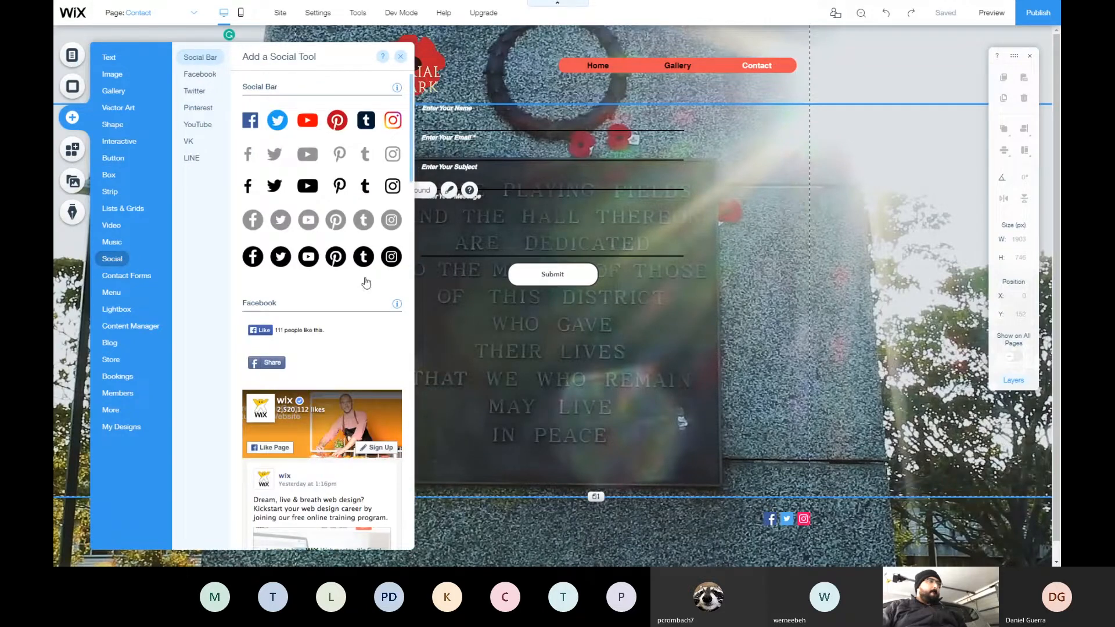
{"action": "scroll", "coordinate": [367, 282], "scroll_direction": "down", "scroll_amount": 15}
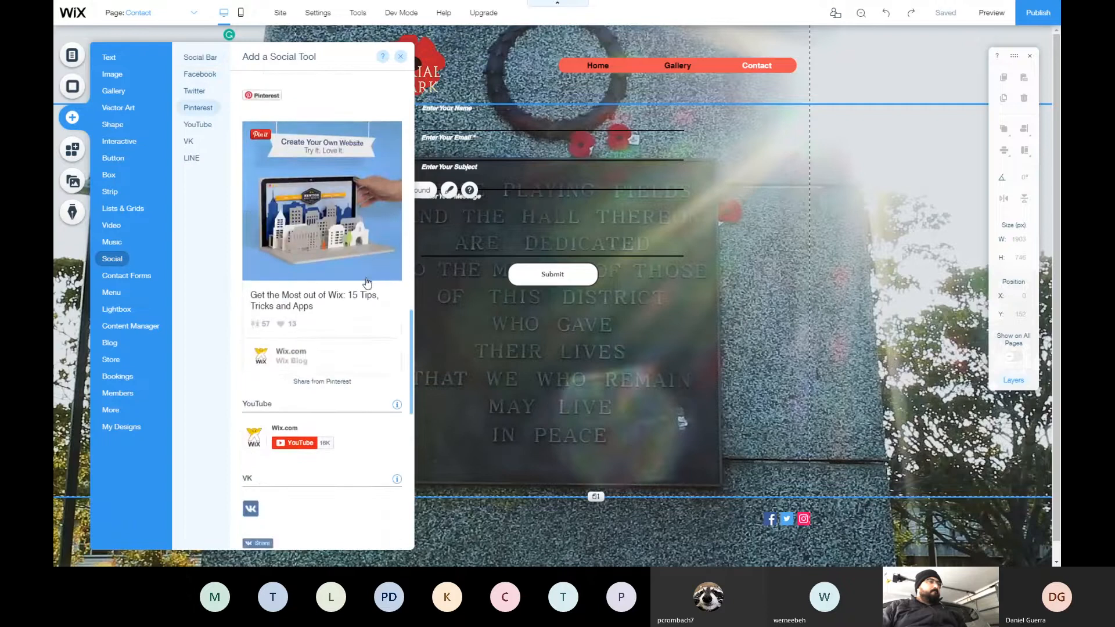
{"action": "scroll", "coordinate": [367, 283], "scroll_direction": "down", "scroll_amount": 4}
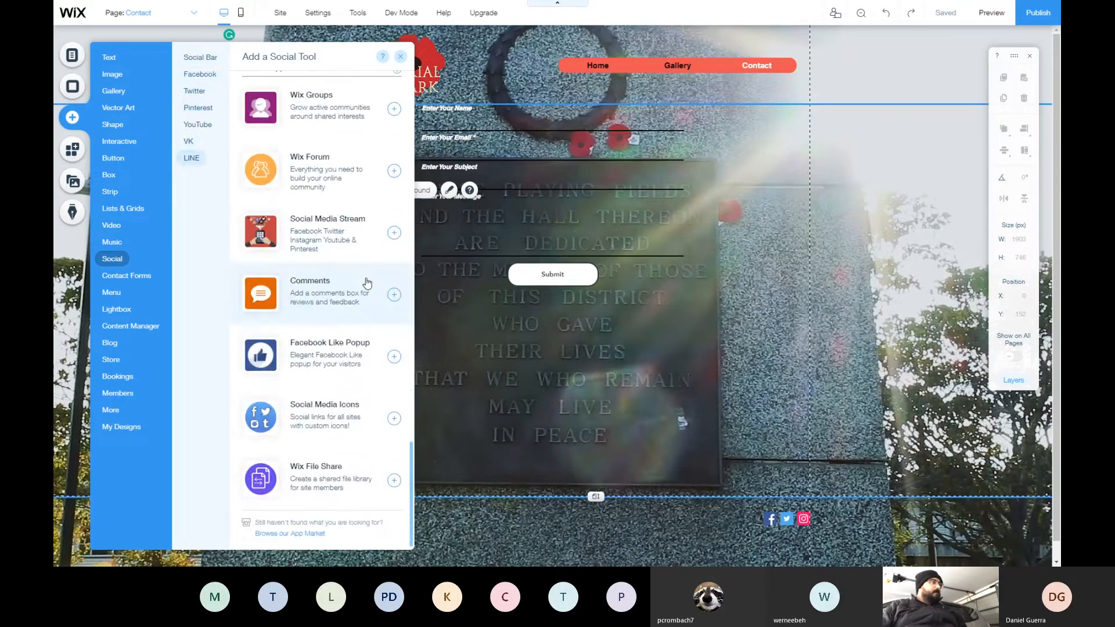
{"action": "scroll", "coordinate": [239, 297], "scroll_direction": "up", "scroll_amount": 15}
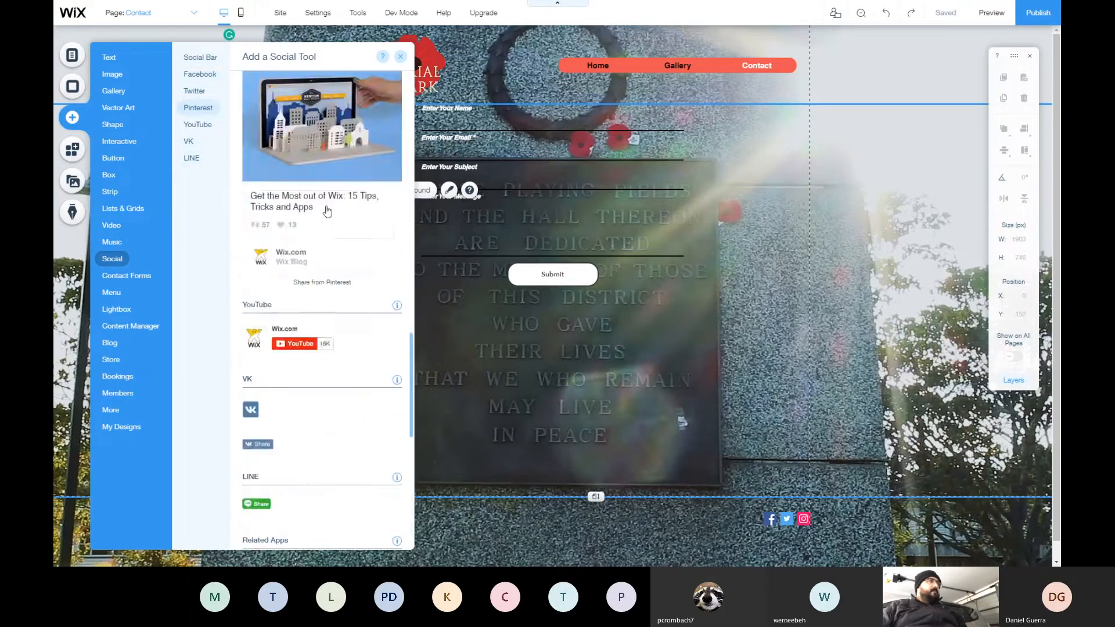
{"action": "scroll", "coordinate": [325, 215], "scroll_direction": "up", "scroll_amount": 6}
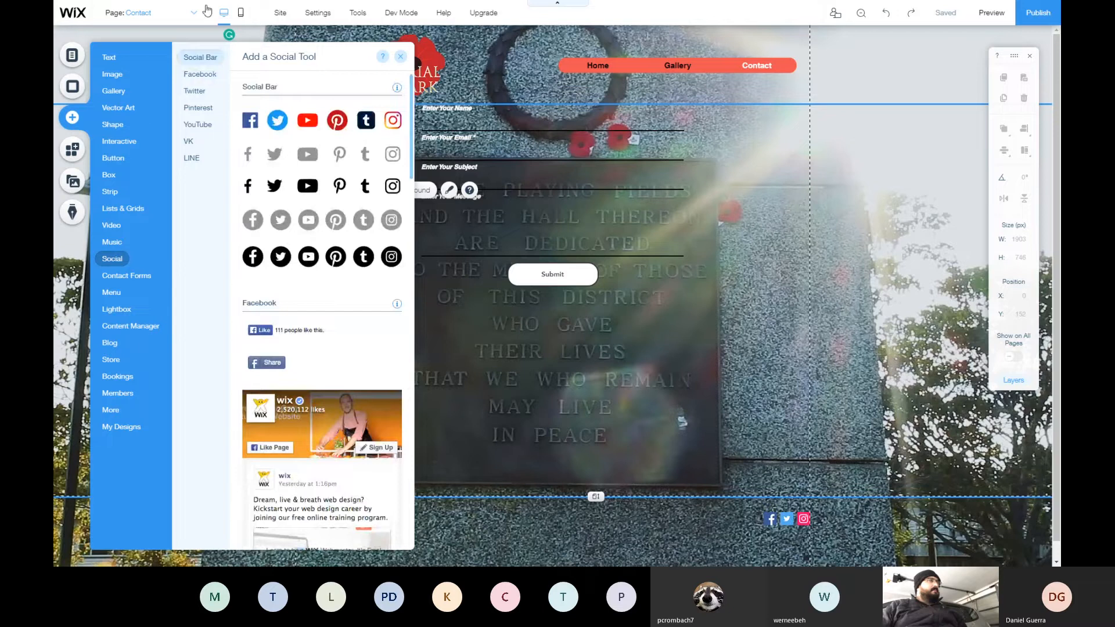
{"action": "left_click", "coordinate": [195, 93]}
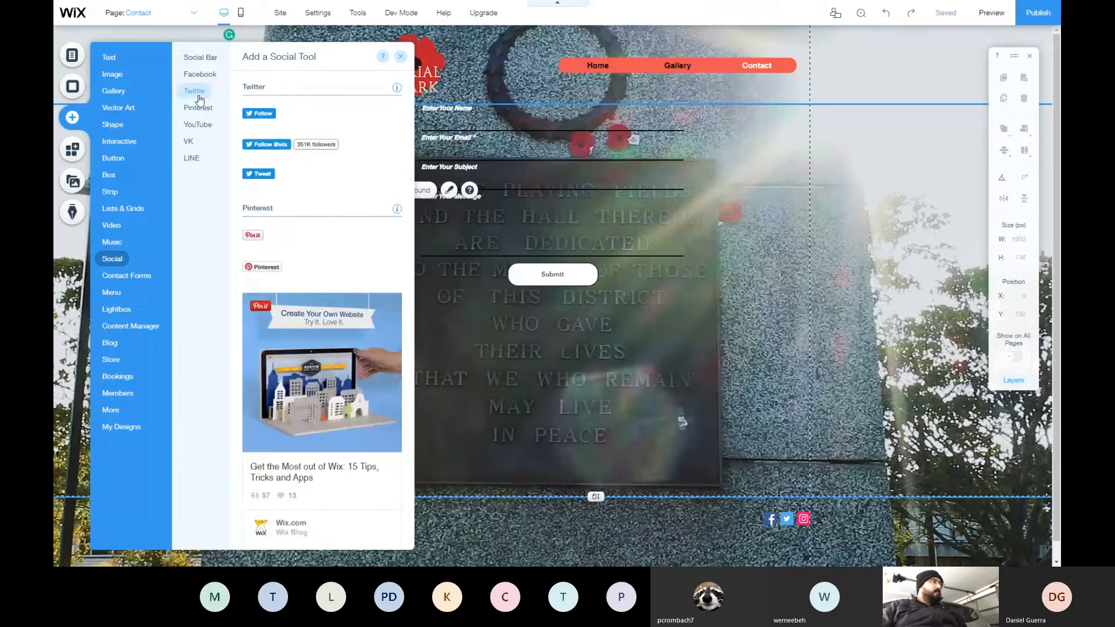
{"action": "mouse_move", "coordinate": [134, 208]}
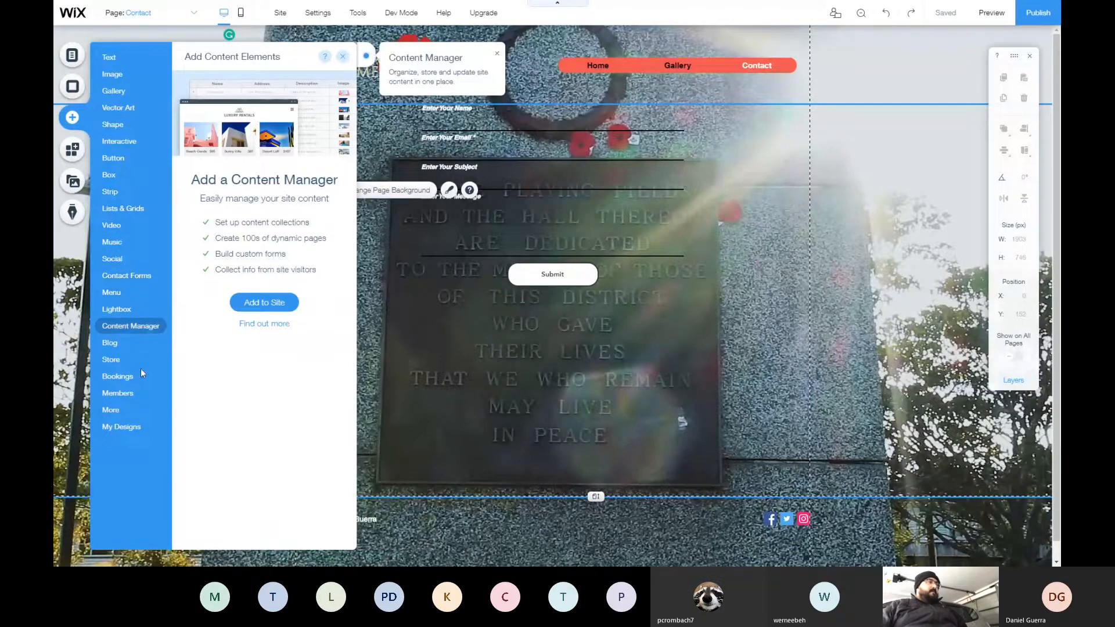
Add a Google map in the Red Flag style to the Contact page
{"action": "mouse_move", "coordinate": [117, 407]}
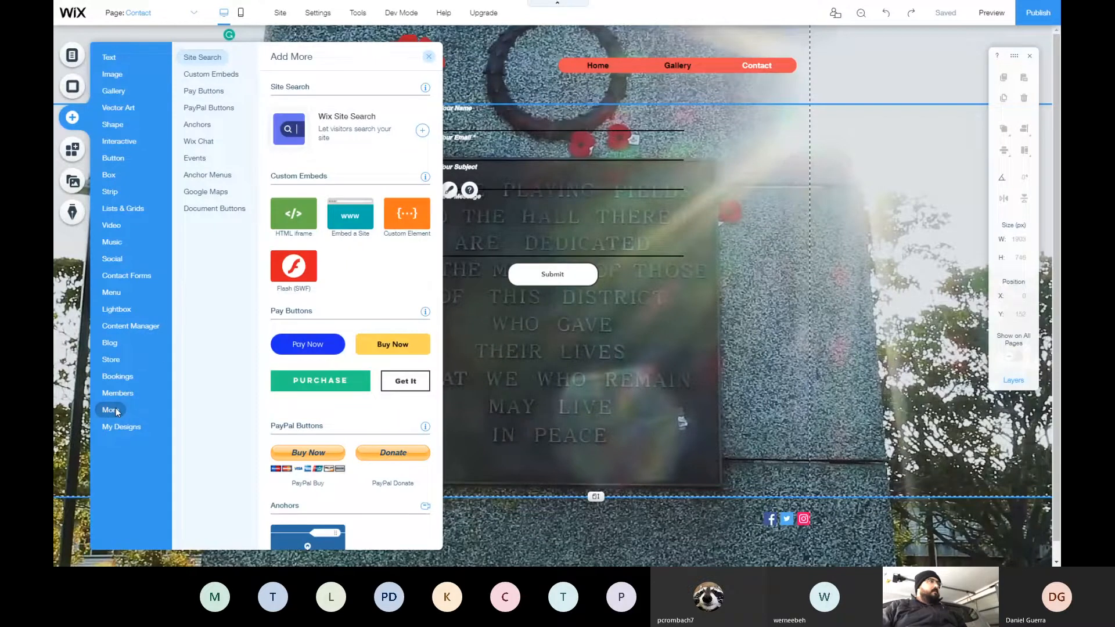
{"action": "left_click", "coordinate": [220, 196]}
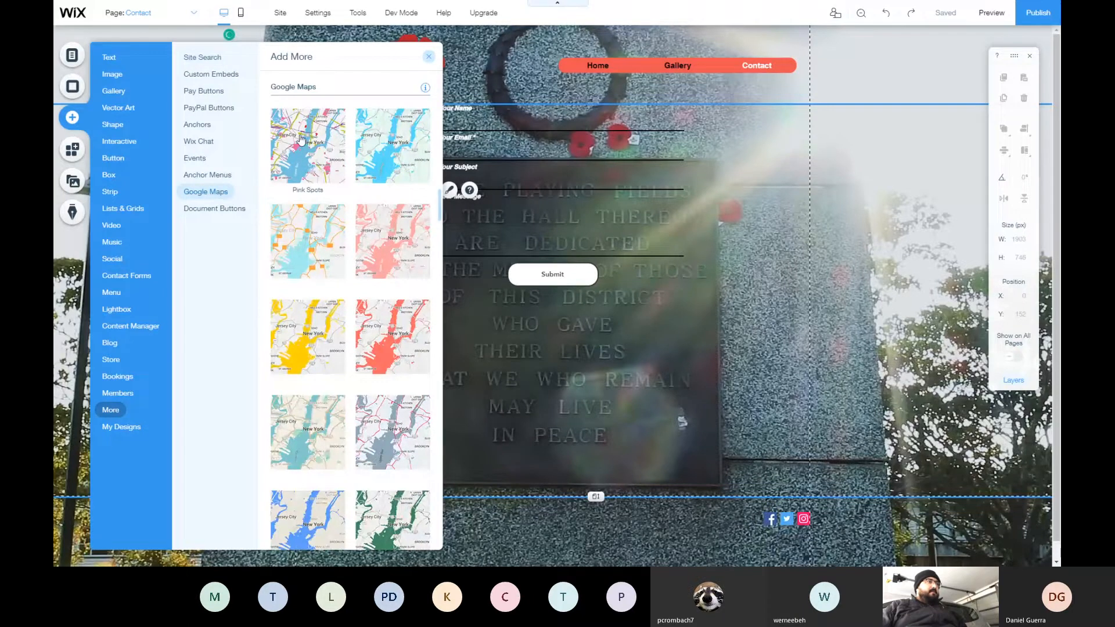
{"action": "scroll", "coordinate": [349, 233], "scroll_direction": "down", "scroll_amount": 15}
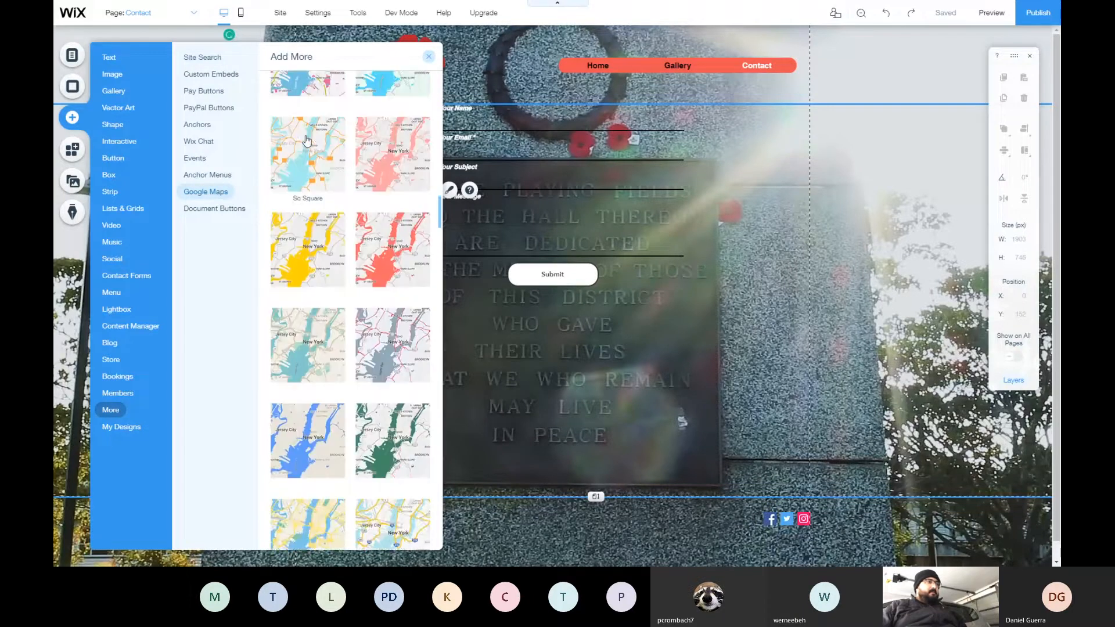
{"action": "scroll", "coordinate": [394, 320], "scroll_direction": "down", "scroll_amount": 7}
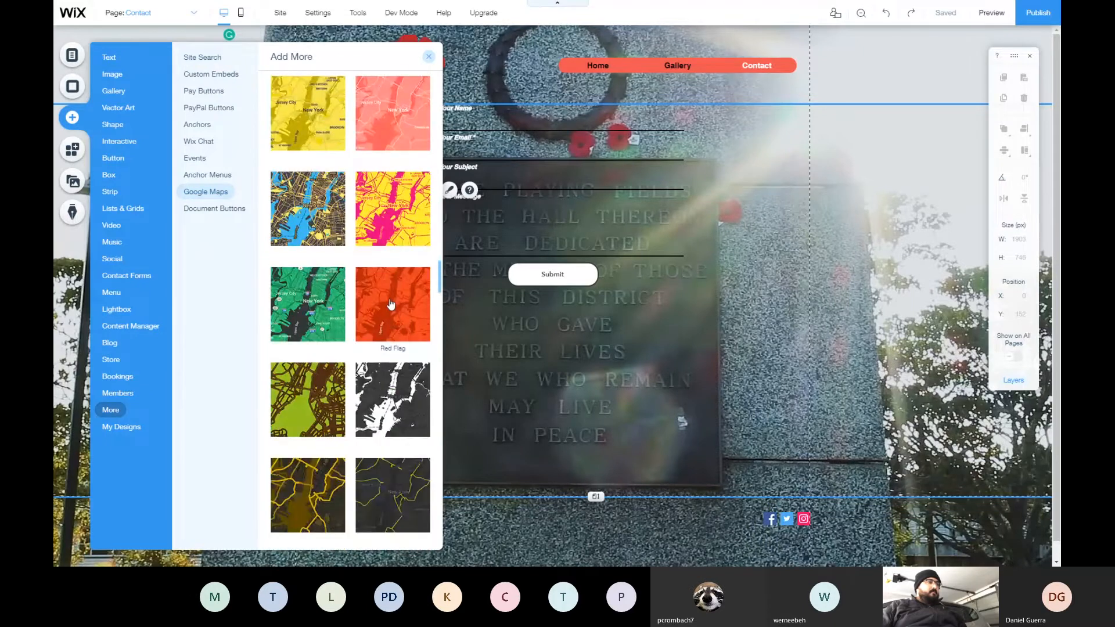
{"action": "left_click", "coordinate": [390, 305]}
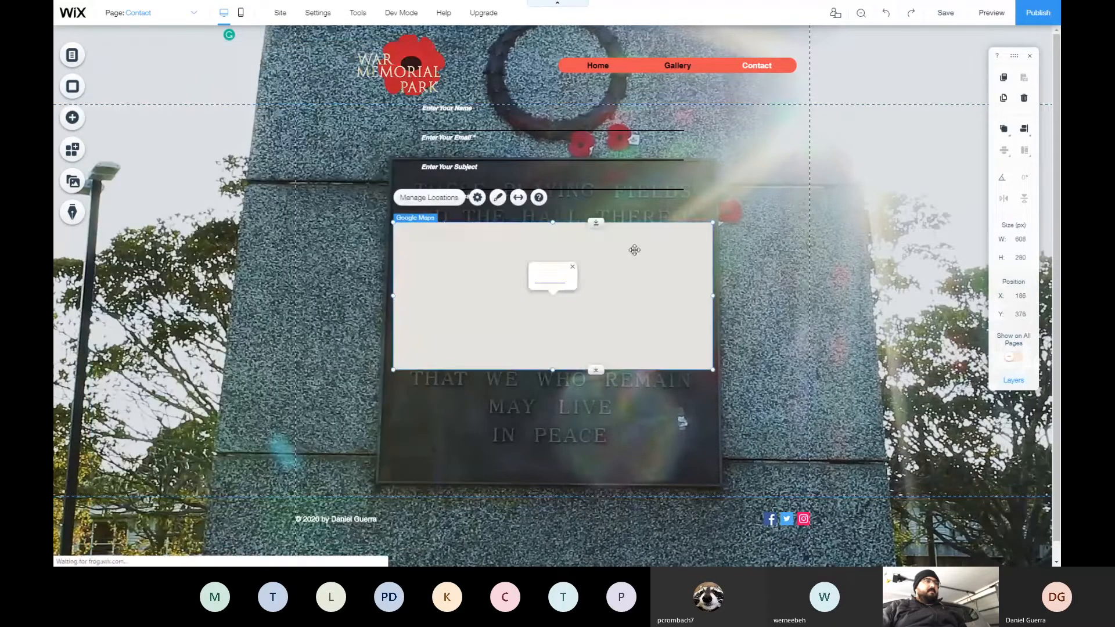
Move the map down to Y 618 px, just above the footer, and widen it to 980 px across the page's content area
{"action": "left_click_drag", "start_coordinate": [632, 250], "coordinate": [637, 379]}
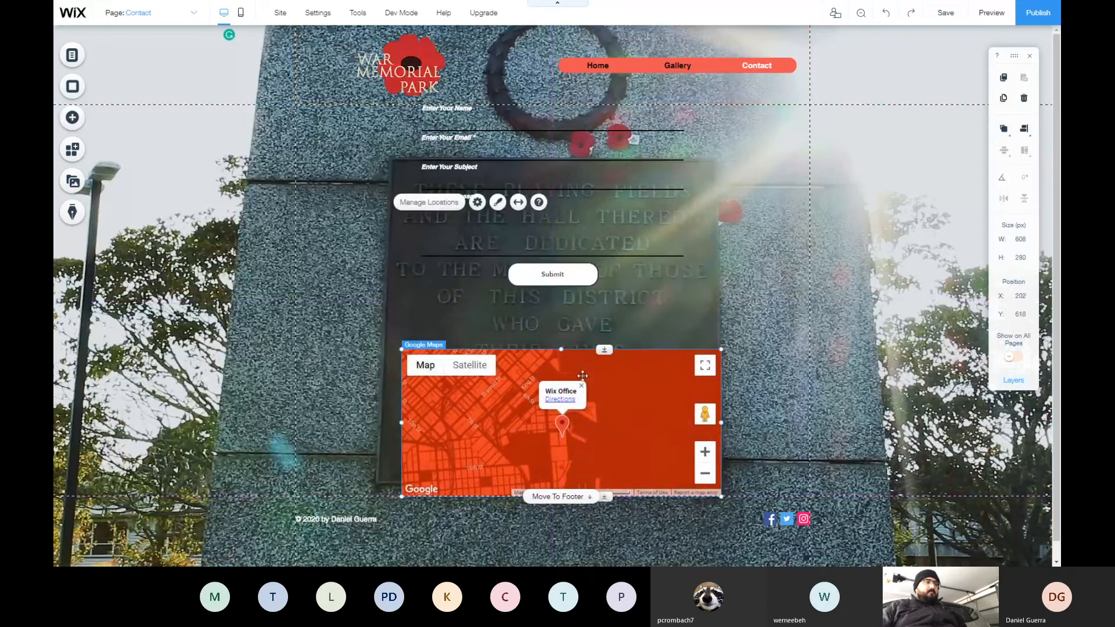
{"action": "left_click_drag", "start_coordinate": [398, 423], "coordinate": [325, 420]}
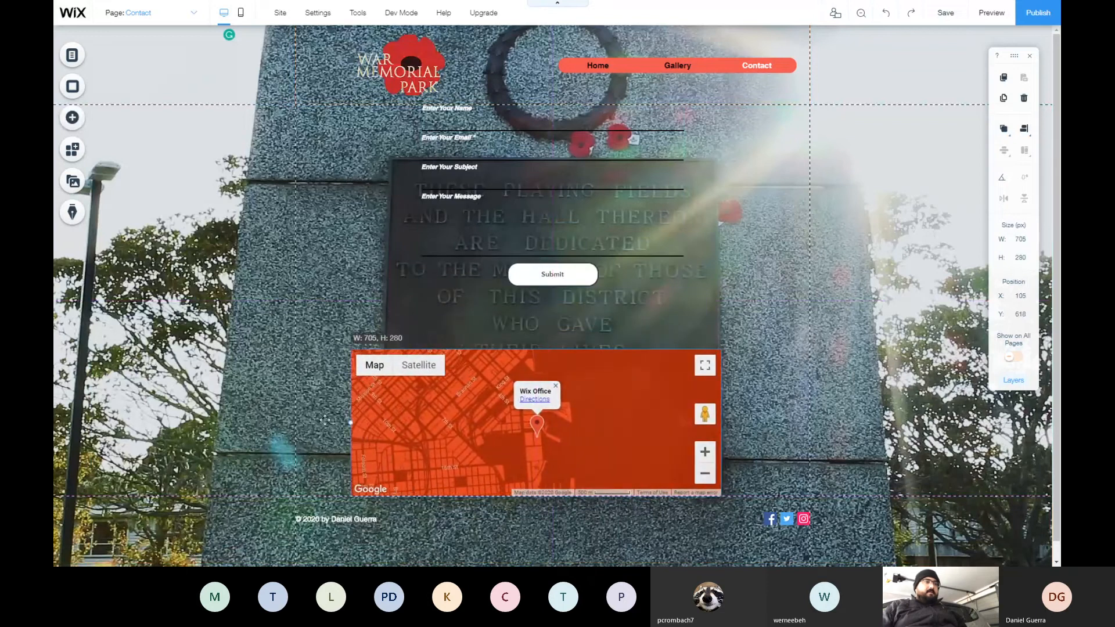
{"action": "left_click_drag", "start_coordinate": [325, 420], "coordinate": [297, 420]}
{"action": "left_click_drag", "start_coordinate": [720, 422], "coordinate": [810, 428]}
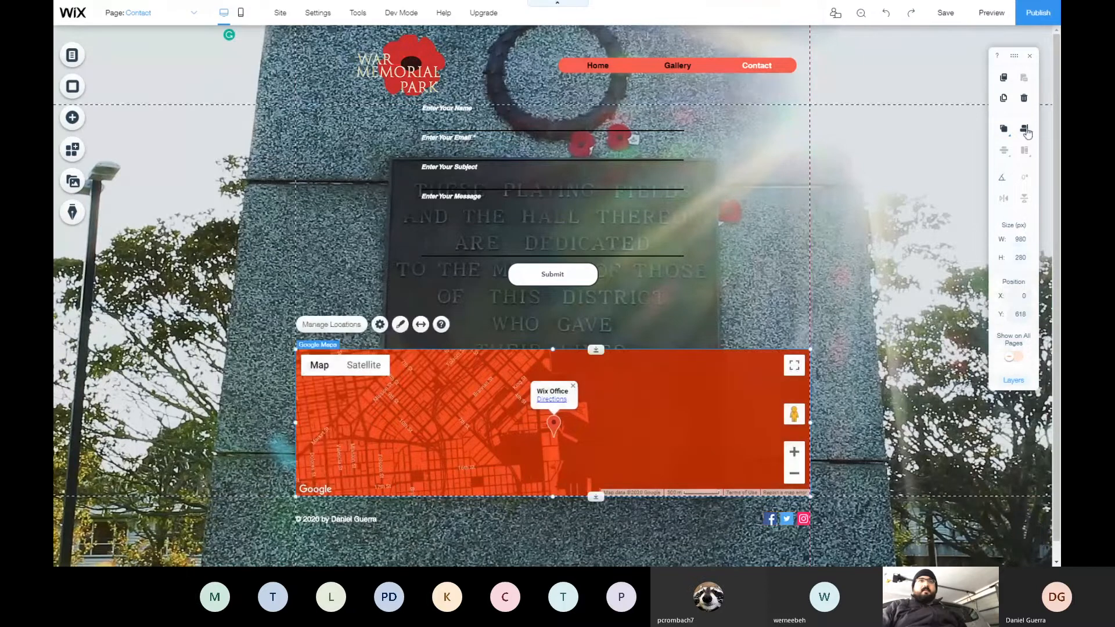
Replace the map location's default address with the park's street address
{"action": "left_click", "coordinate": [339, 323]}
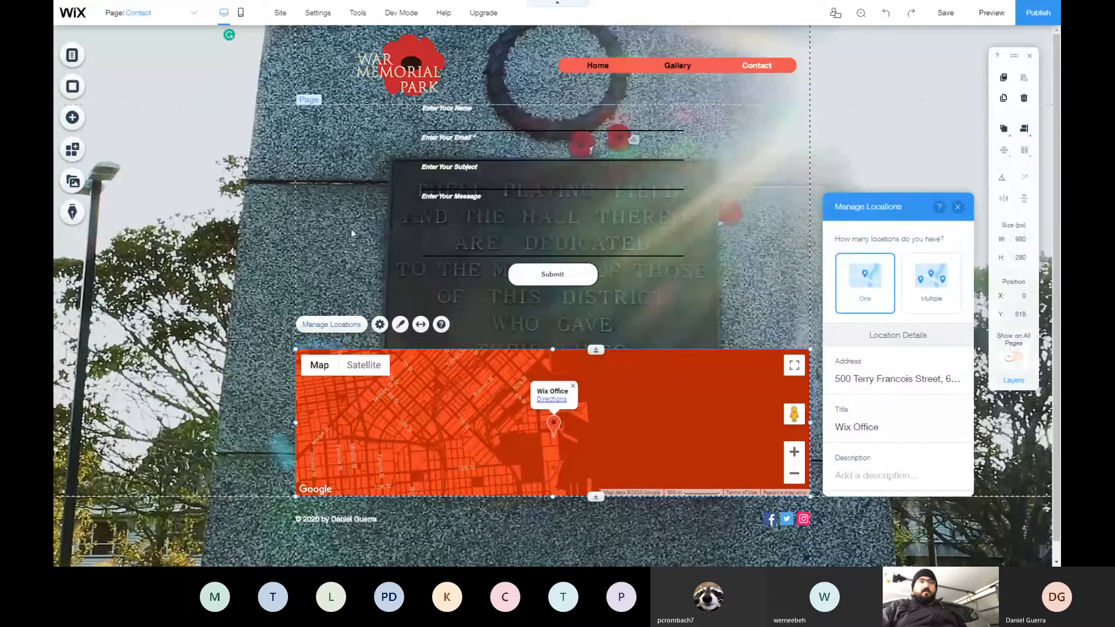
{"action": "left_click", "coordinate": [887, 379]}
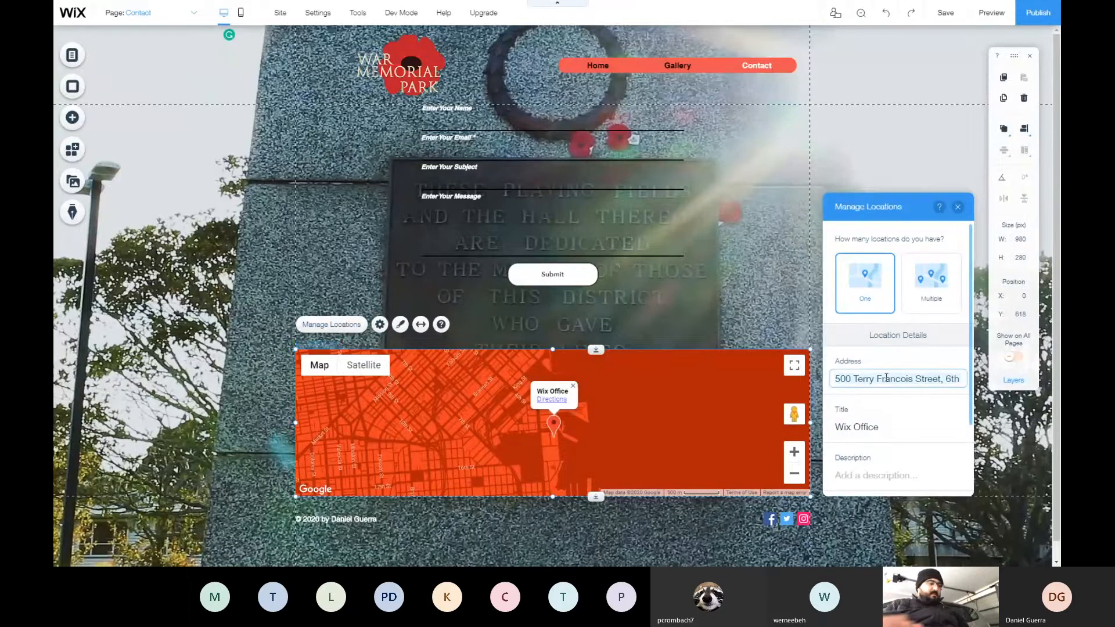
{"action": "key", "text": "ctrl+a"}
{"action": "type", "text": "12 May Road, Mount "}
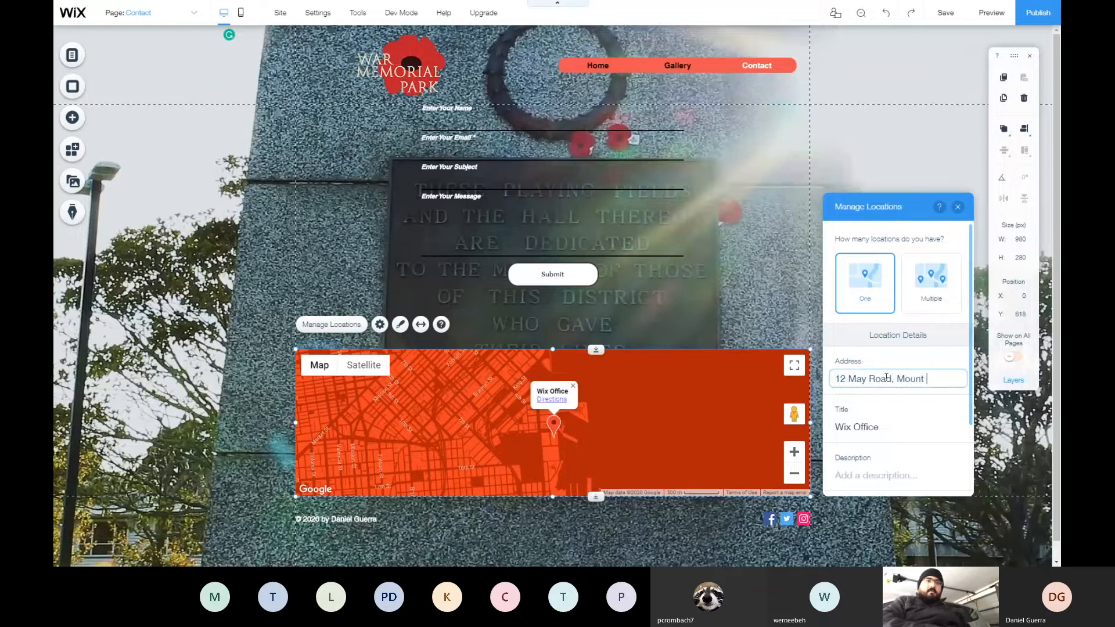
{"action": "type", "text": "Roskill"}
Set the map location's title to "War Memorial Park", close the location settings and deselect the map
{"action": "left_click", "coordinate": [872, 427]}
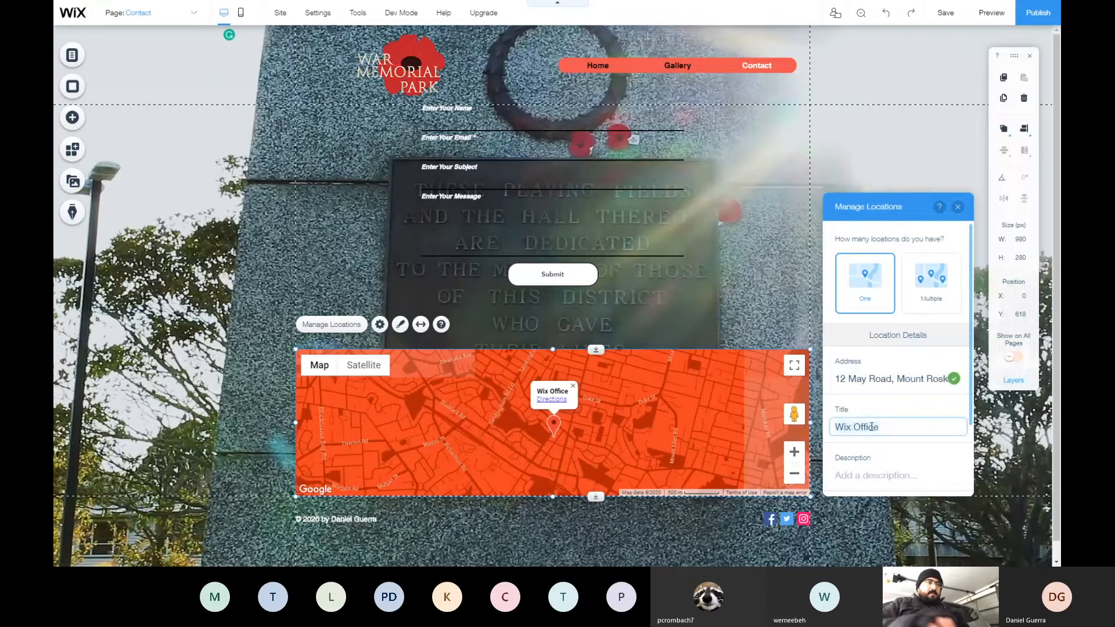
{"action": "key", "text": "ctrl+a"}
{"action": "type", "text": "War"}
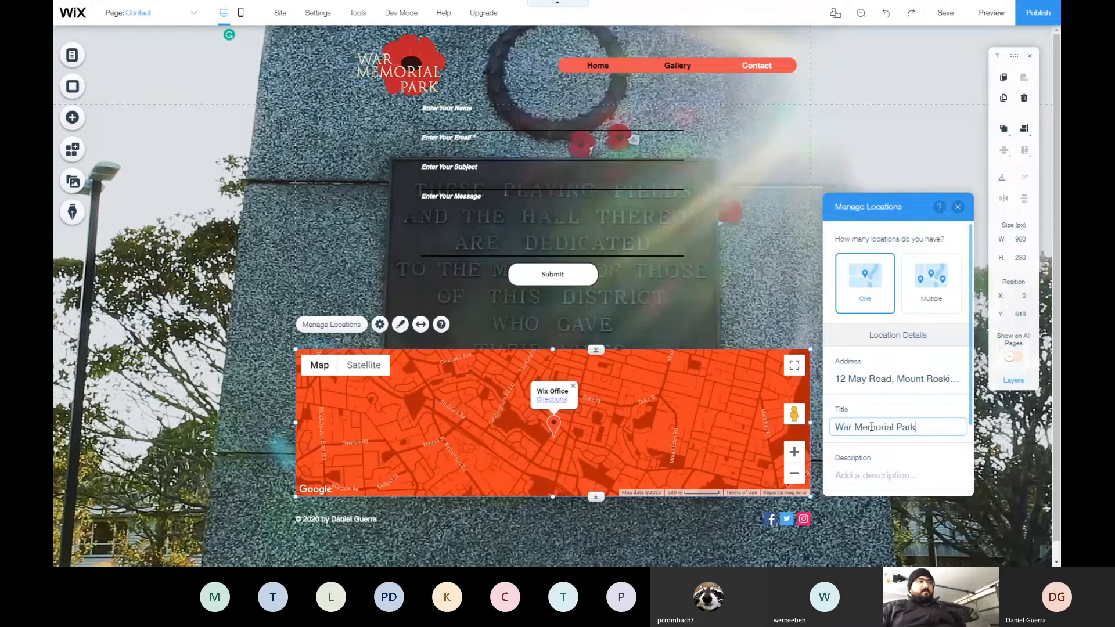
{"action": "key", "text": "Return"}
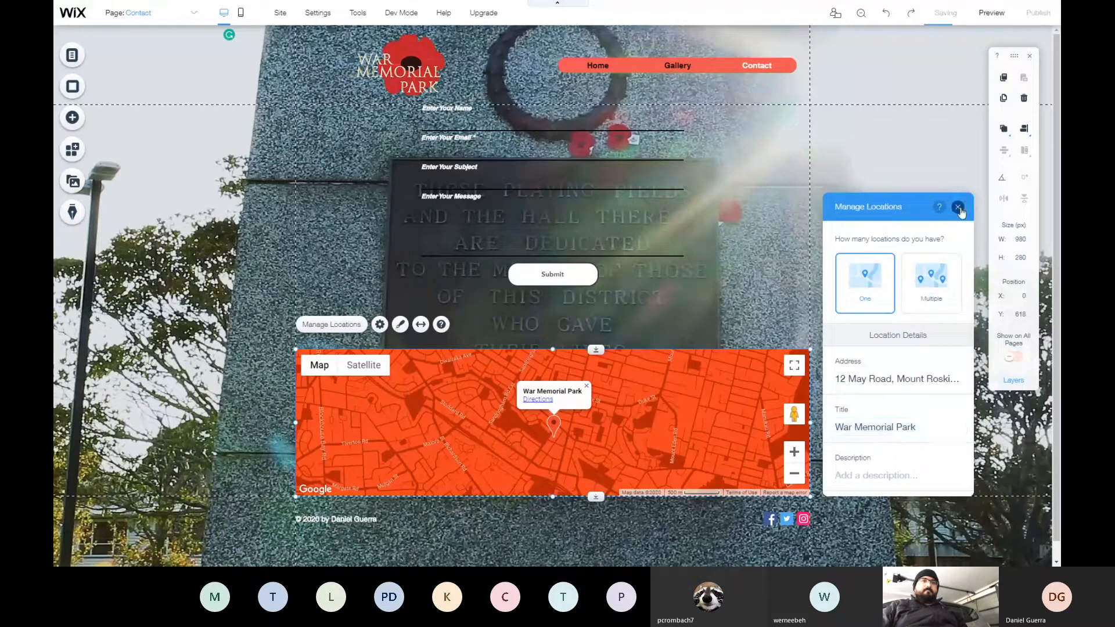
{"action": "left_click", "coordinate": [957, 207]}
{"action": "left_click", "coordinate": [893, 396]}
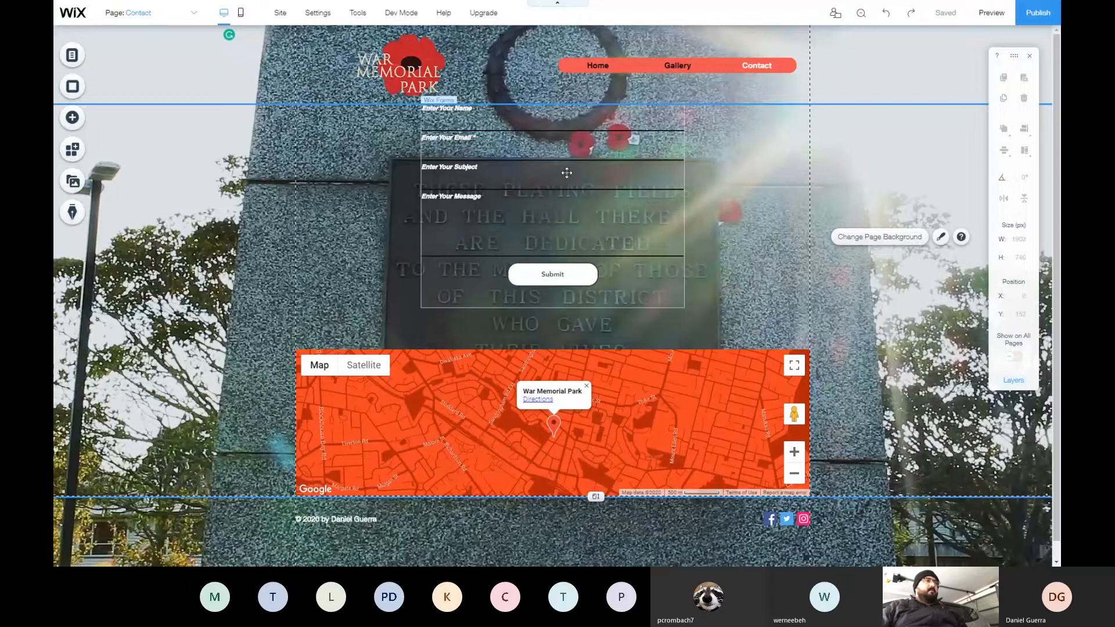
Move the contact form straight down to about Y 195 px, between the header and the map, and deselect it
{"action": "left_click_drag", "start_coordinate": [567, 185], "coordinate": [571, 195]}
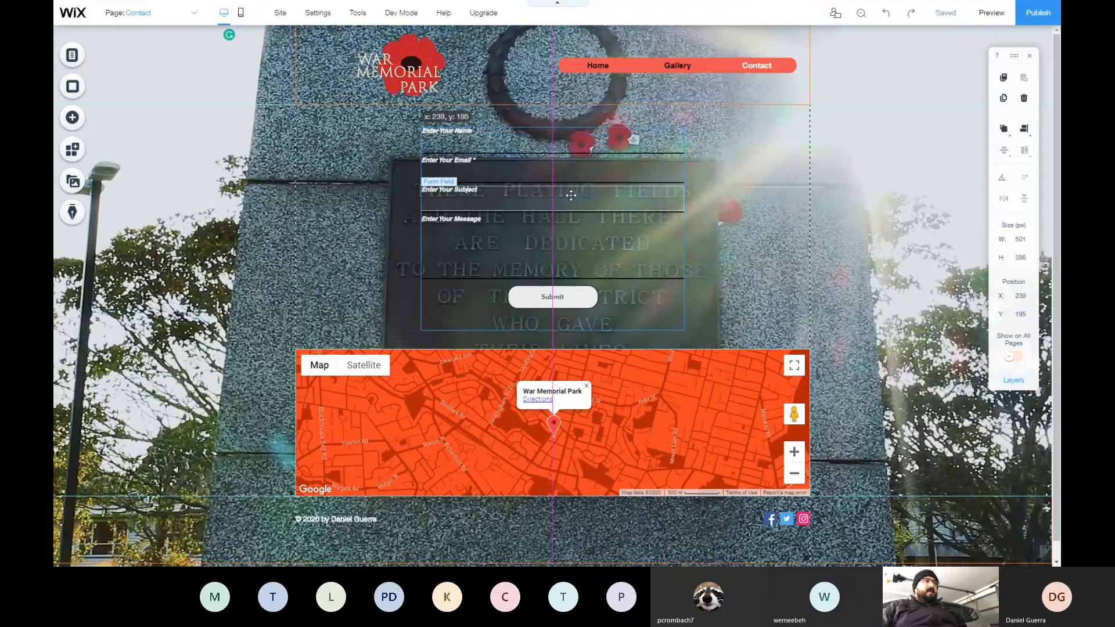
{"action": "left_click_drag", "start_coordinate": [464, 140], "coordinate": [463, 141]}
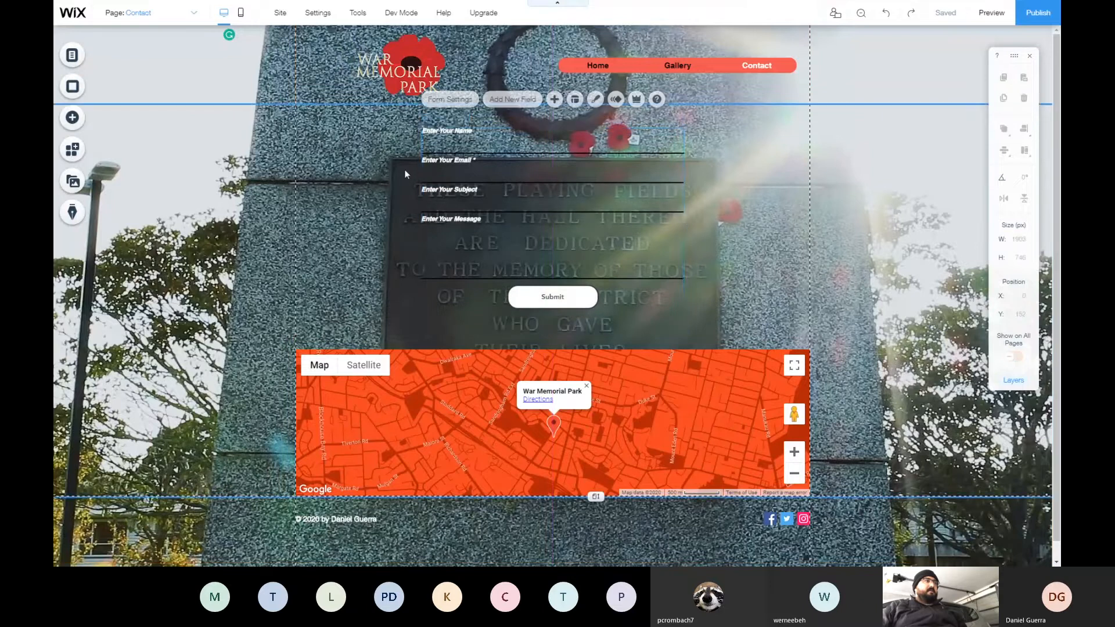
{"action": "left_click", "coordinate": [343, 190]}
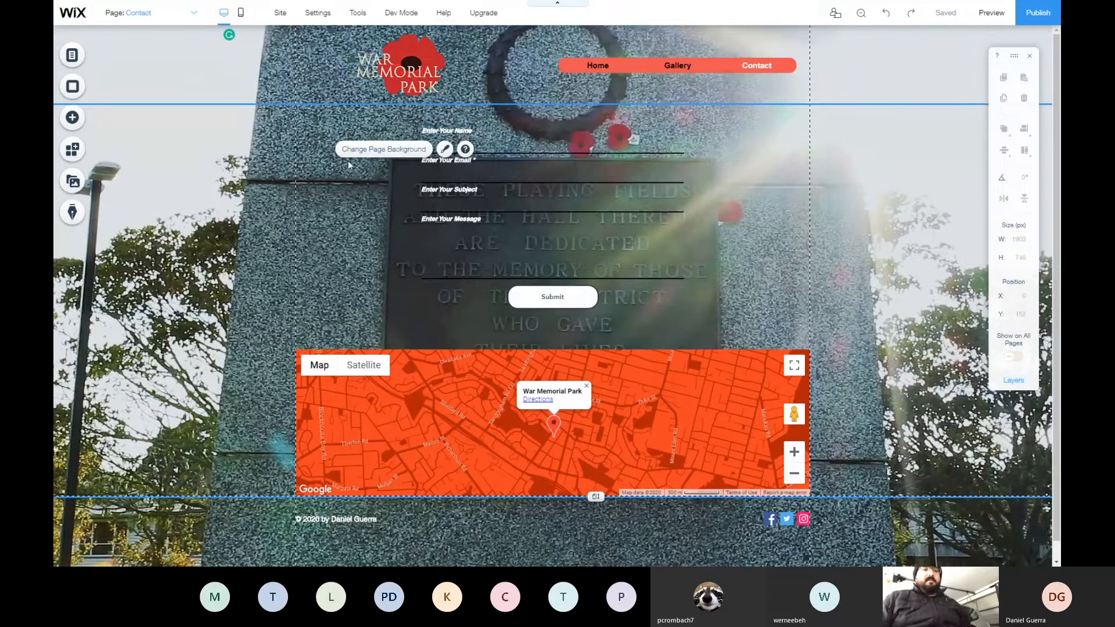
Examine the link settings of the footer's Facebook, Twitter and Instagram icons, and leave them without saving any changes
{"action": "left_click", "coordinate": [795, 517]}
{"action": "left_click", "coordinate": [795, 491]}
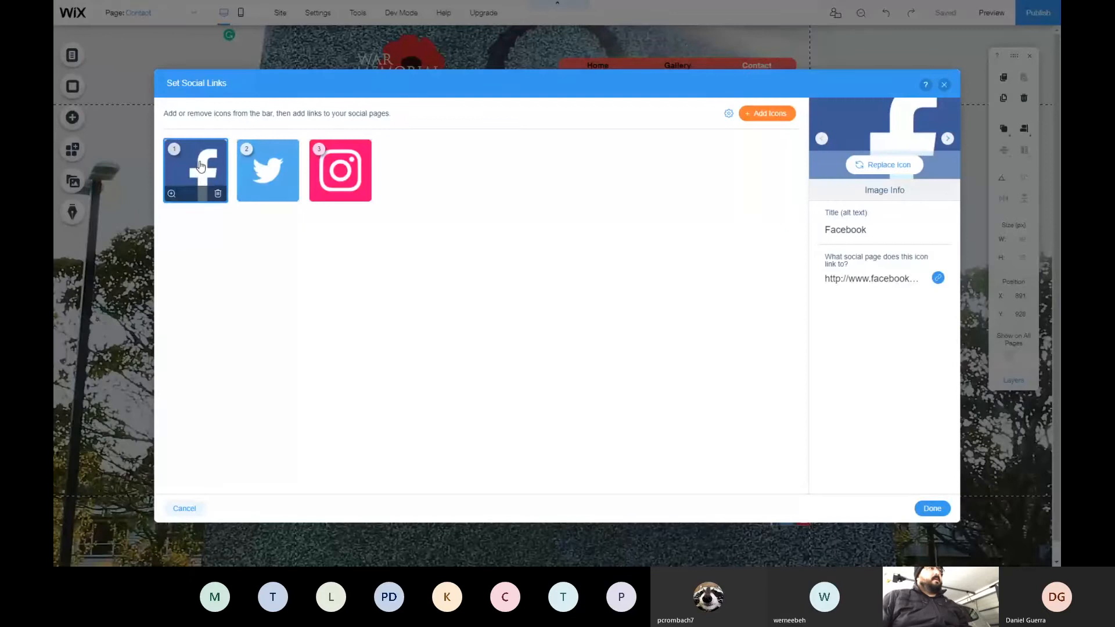
{"action": "left_click", "coordinate": [869, 282]}
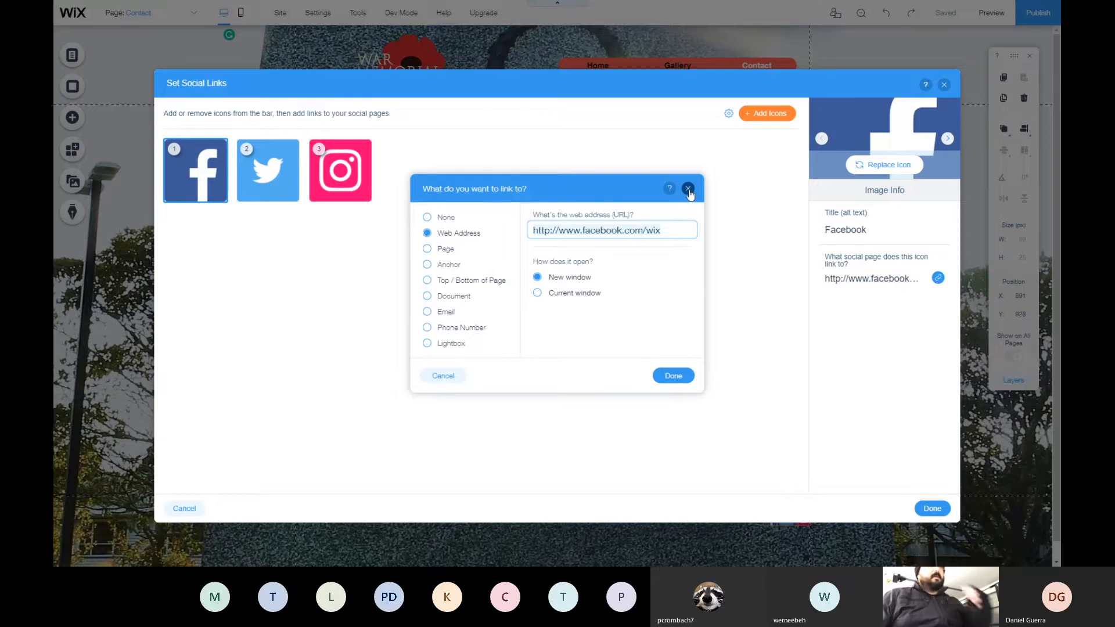
{"action": "left_click", "coordinate": [674, 376]}
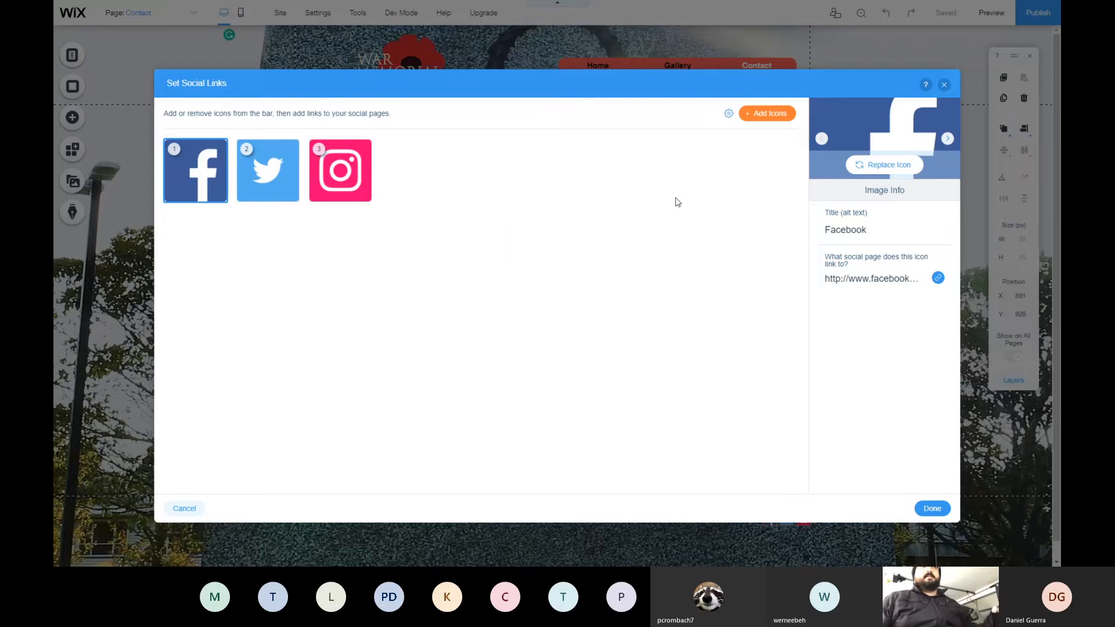
{"action": "left_click", "coordinate": [273, 175]}
{"action": "left_click", "coordinate": [349, 176]}
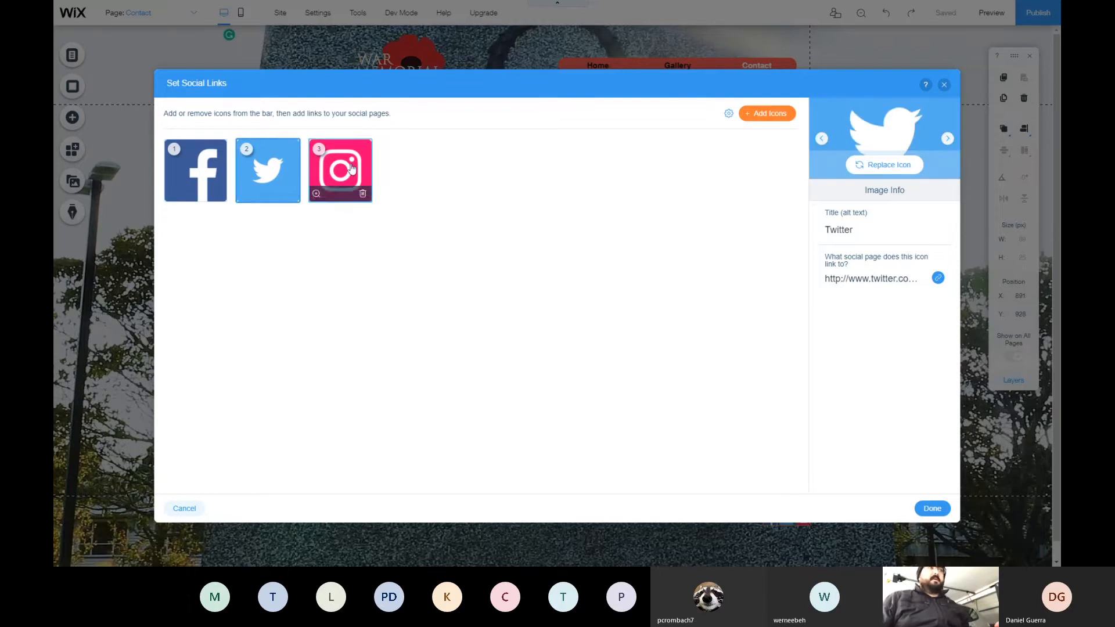
{"action": "left_click", "coordinate": [945, 85]}
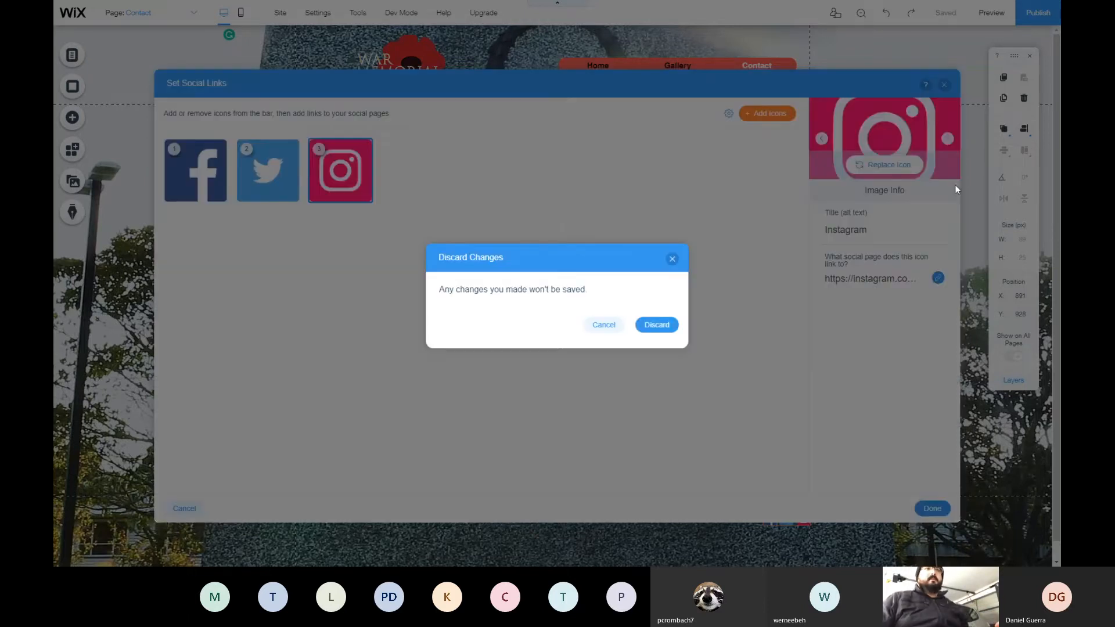
{"action": "left_click", "coordinate": [654, 328]}
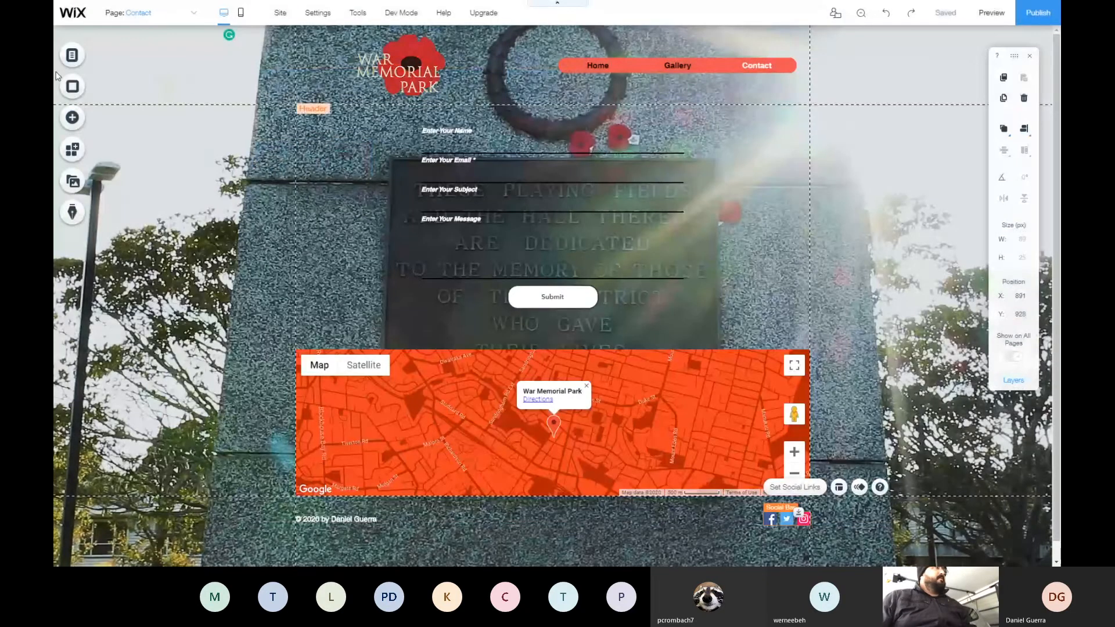
Switch the editor to the site's Gallery page and close the site's page list
{"action": "left_click", "coordinate": [82, 62]}
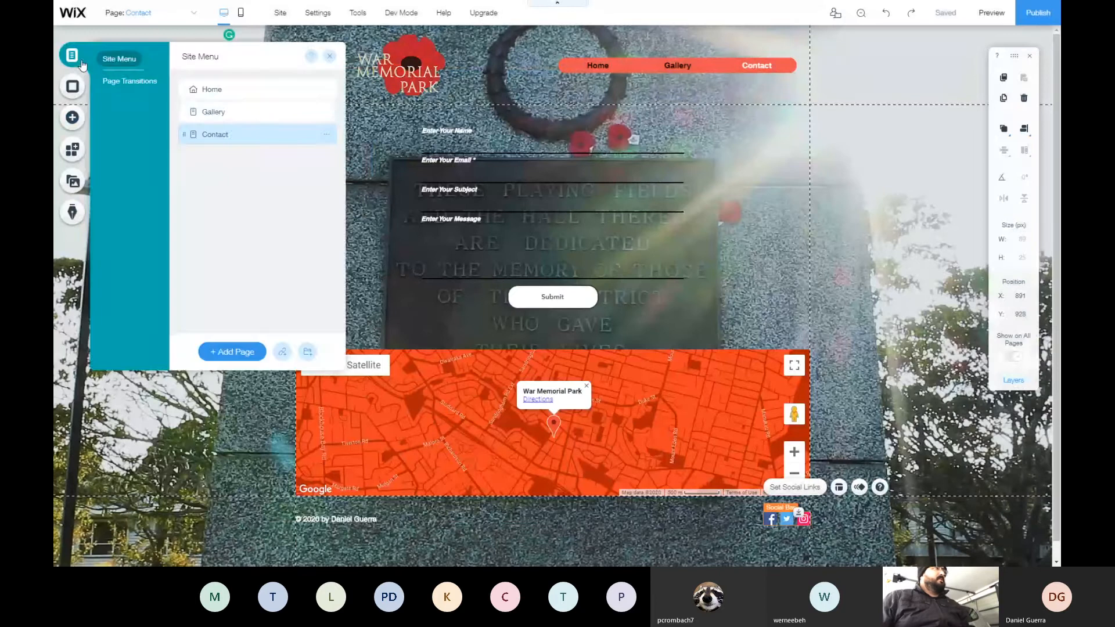
{"action": "left_click", "coordinate": [221, 111]}
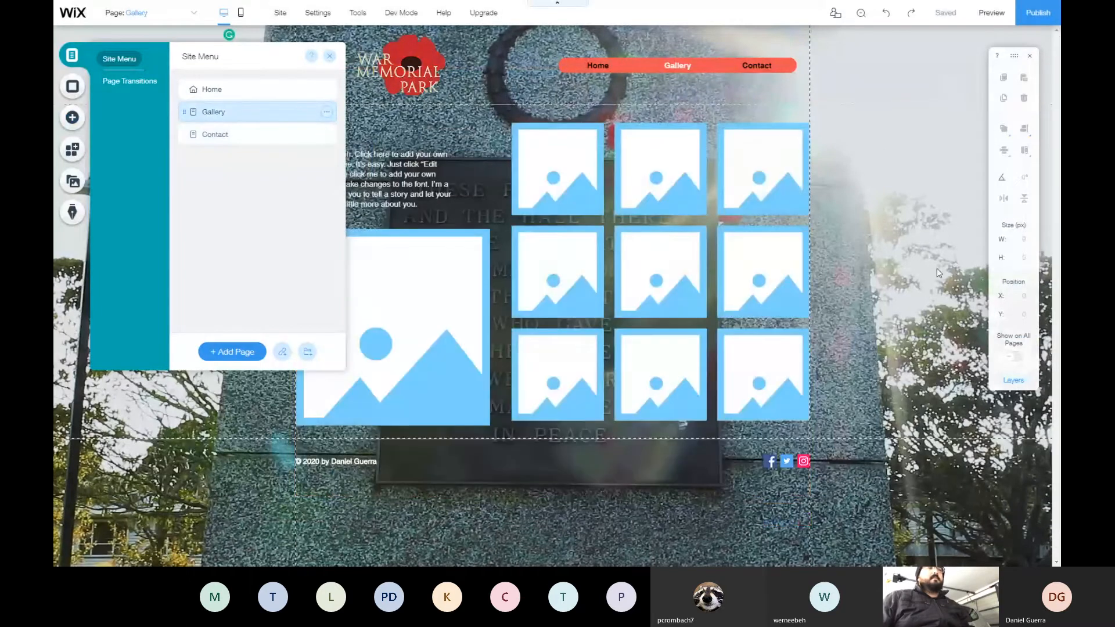
{"action": "left_click", "coordinate": [467, 175]}
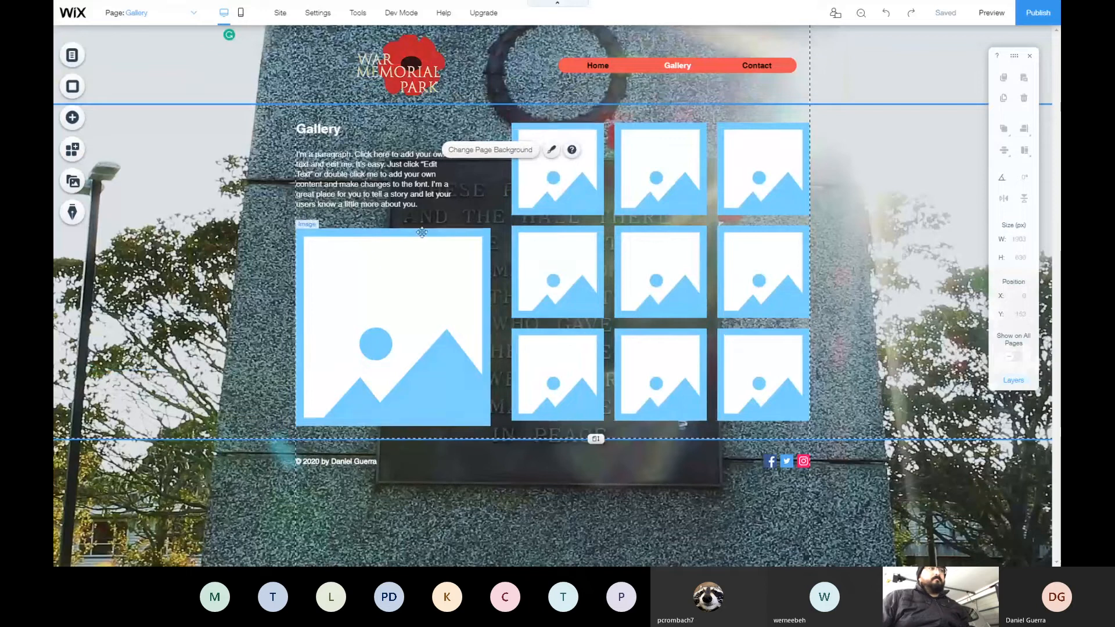
Switch to Illustrator, examine the logo's Save for Web options with the PNG-24 preset and transparency, and return to Wix without exporting a file
{"action": "key", "text": "alt+Tab"}
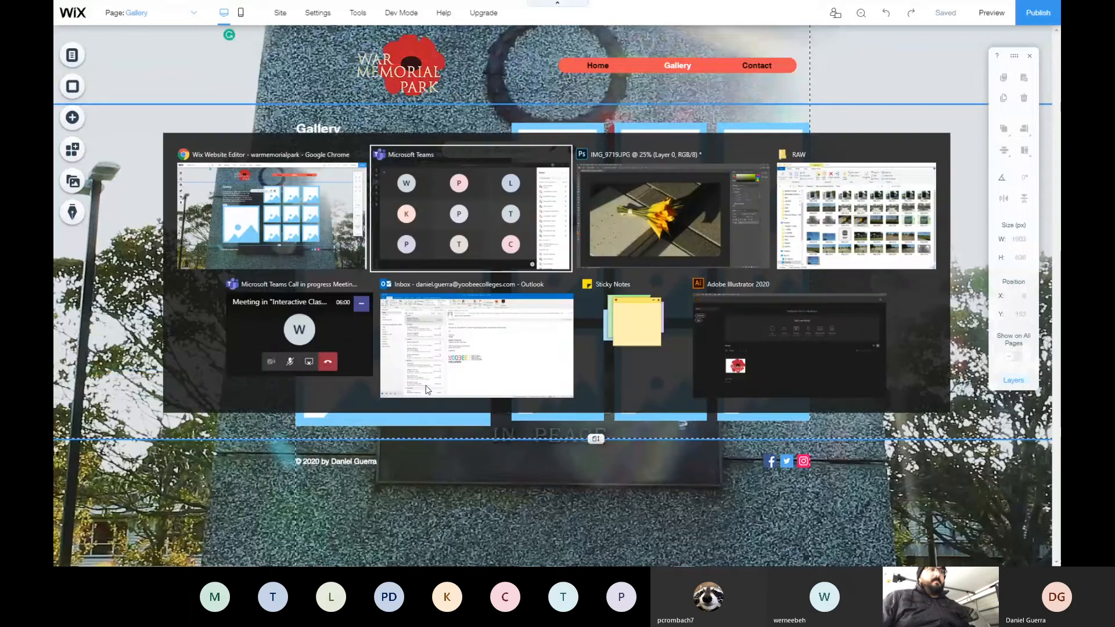
{"action": "left_click", "coordinate": [783, 332]}
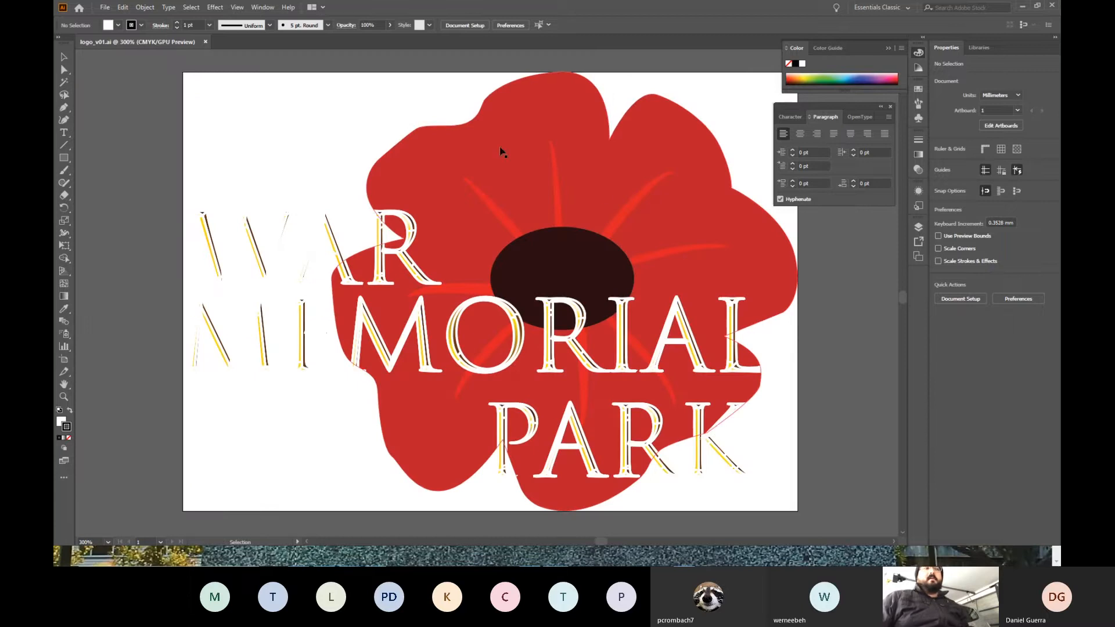
{"action": "left_click", "coordinate": [105, 10]}
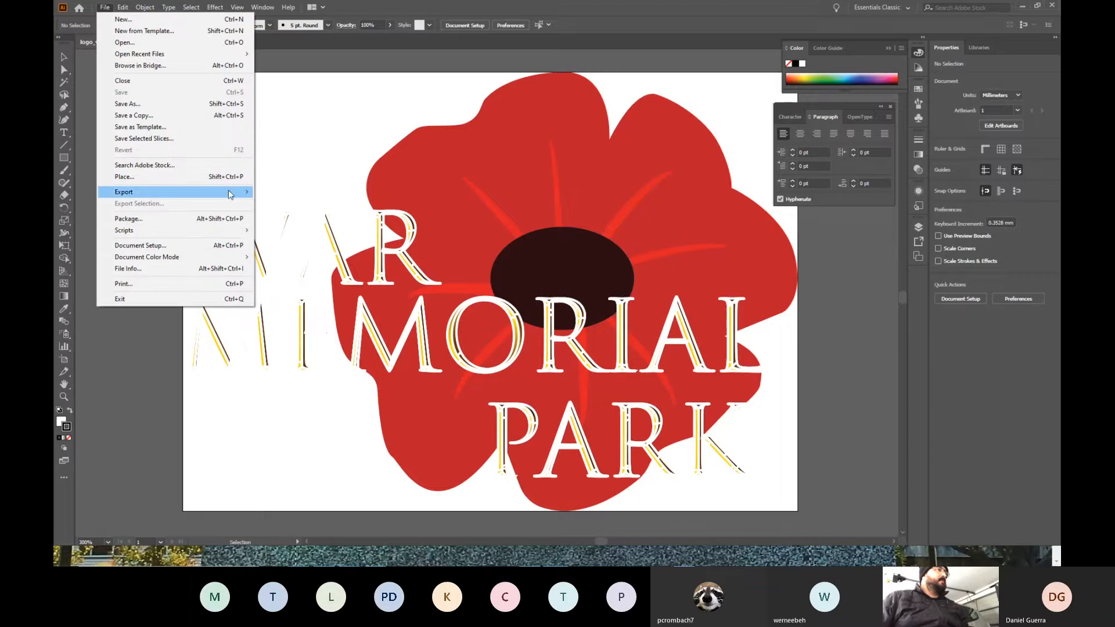
{"action": "mouse_move", "coordinate": [230, 194]}
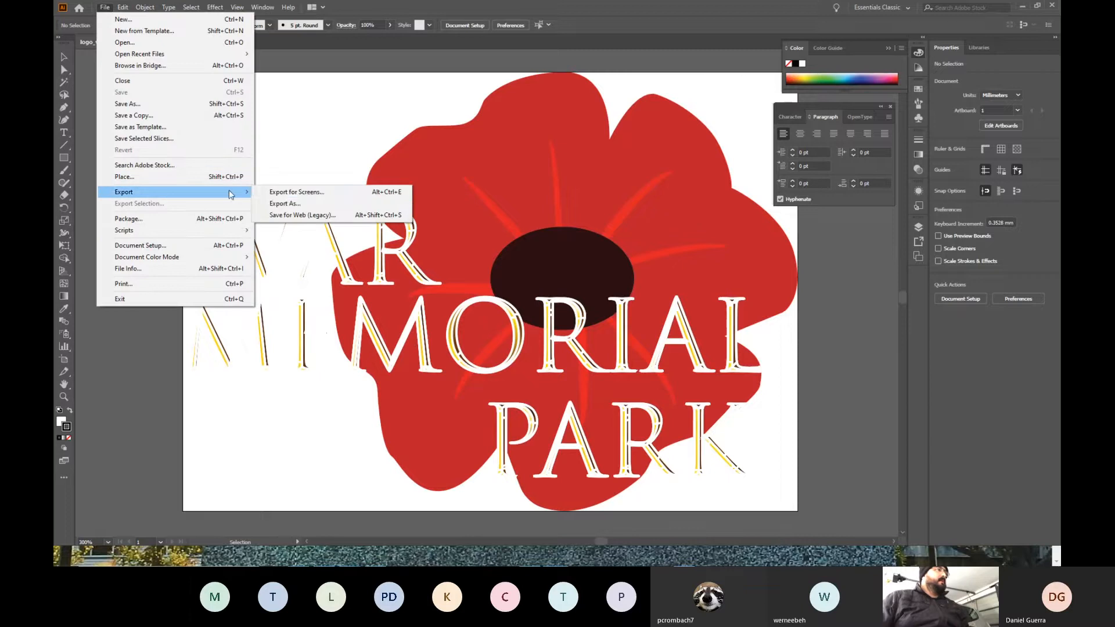
{"action": "left_click", "coordinate": [327, 217]}
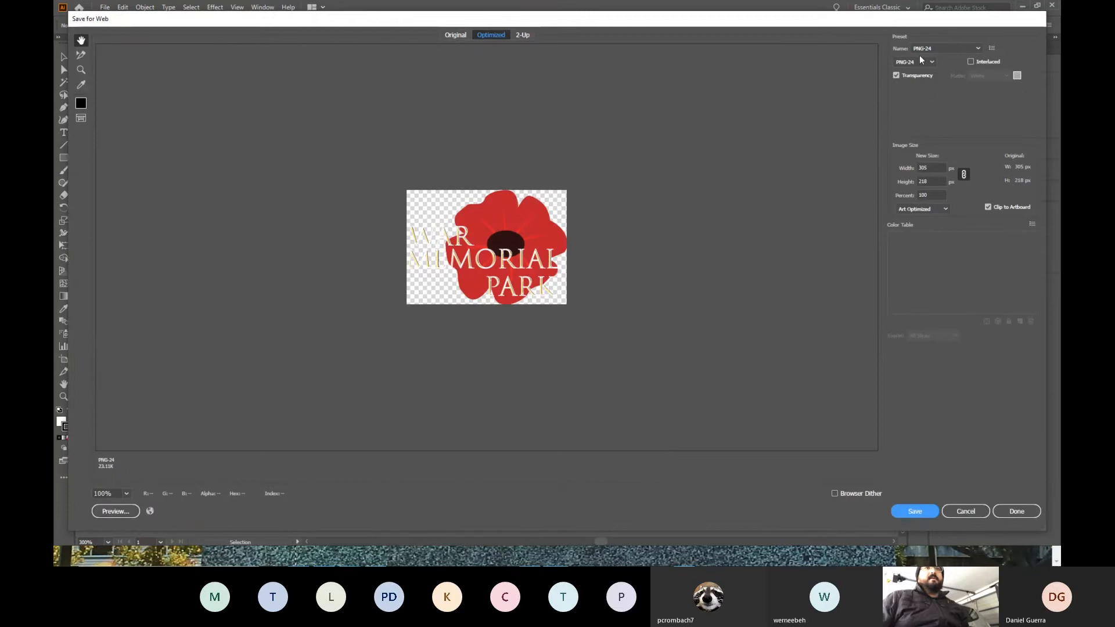
{"action": "left_click", "coordinate": [942, 50]}
{"action": "left_click", "coordinate": [943, 50]}
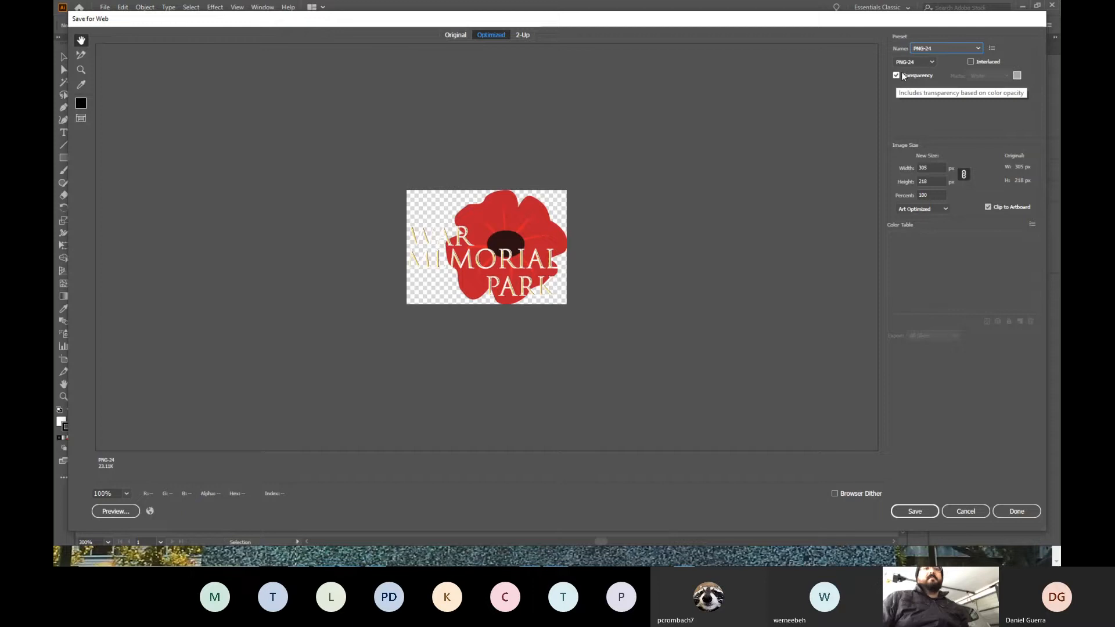
{"action": "left_click", "coordinate": [907, 511]}
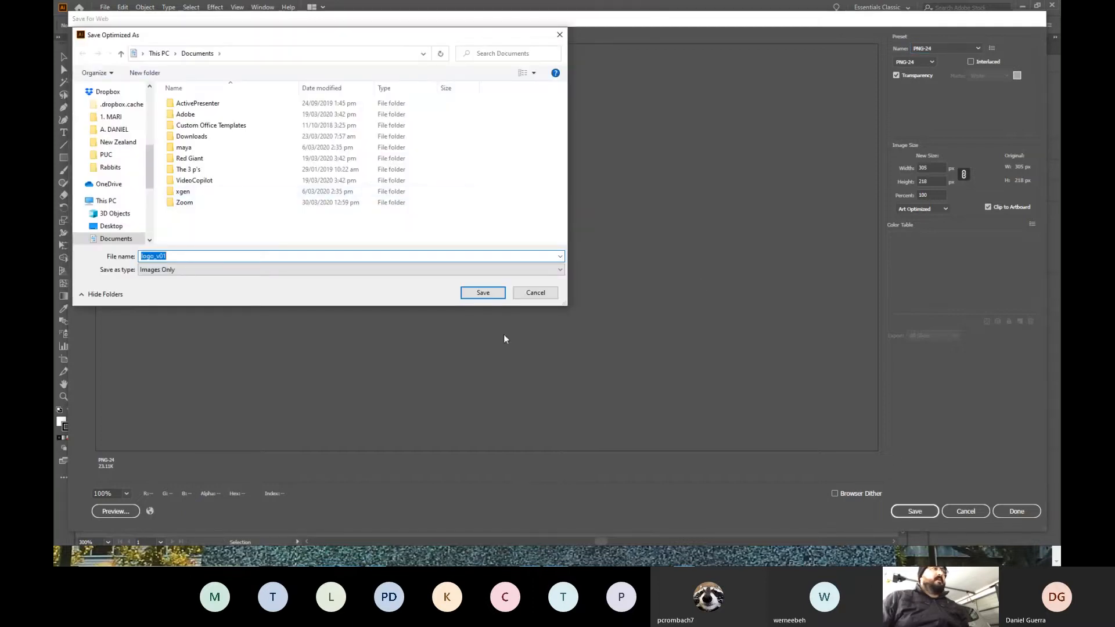
{"action": "key", "text": "Escape"}
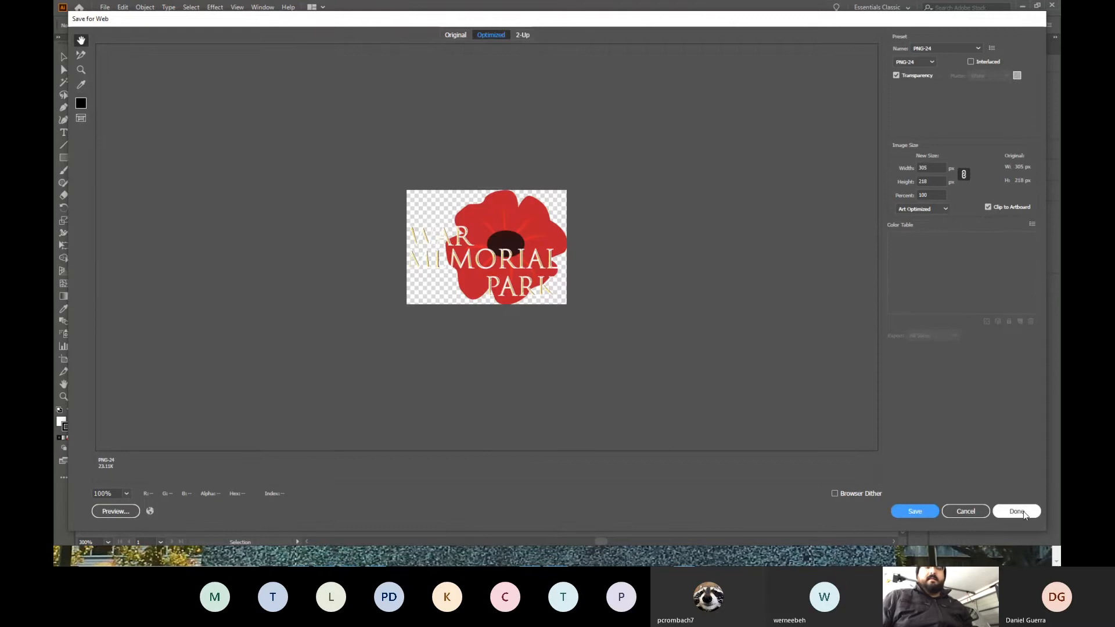
{"action": "left_click", "coordinate": [1023, 513]}
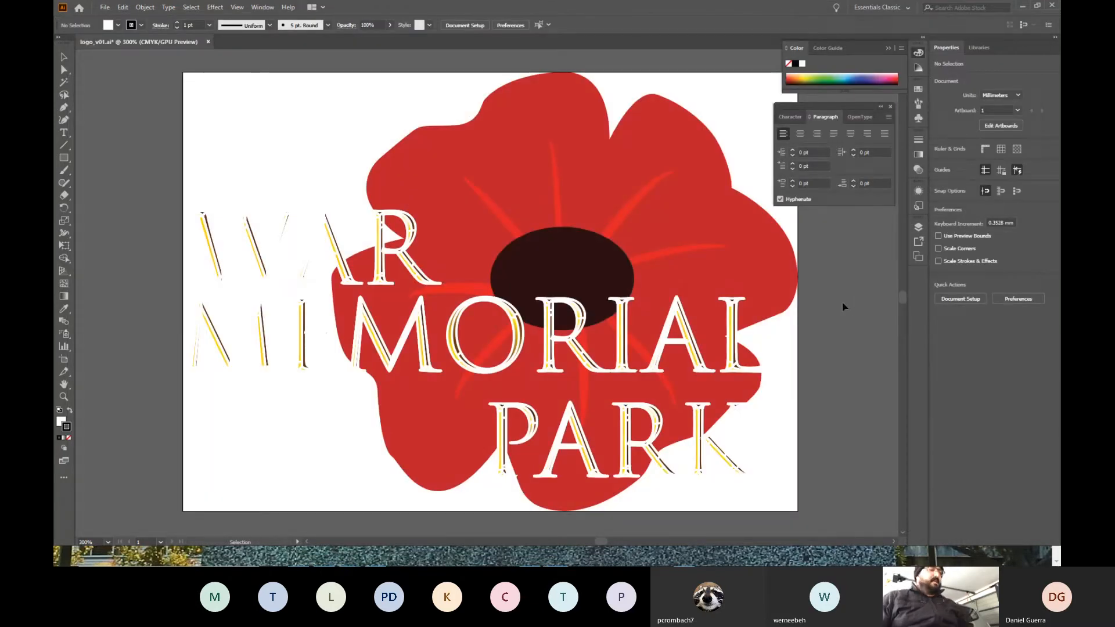
{"action": "left_click", "coordinate": [1023, 7]}
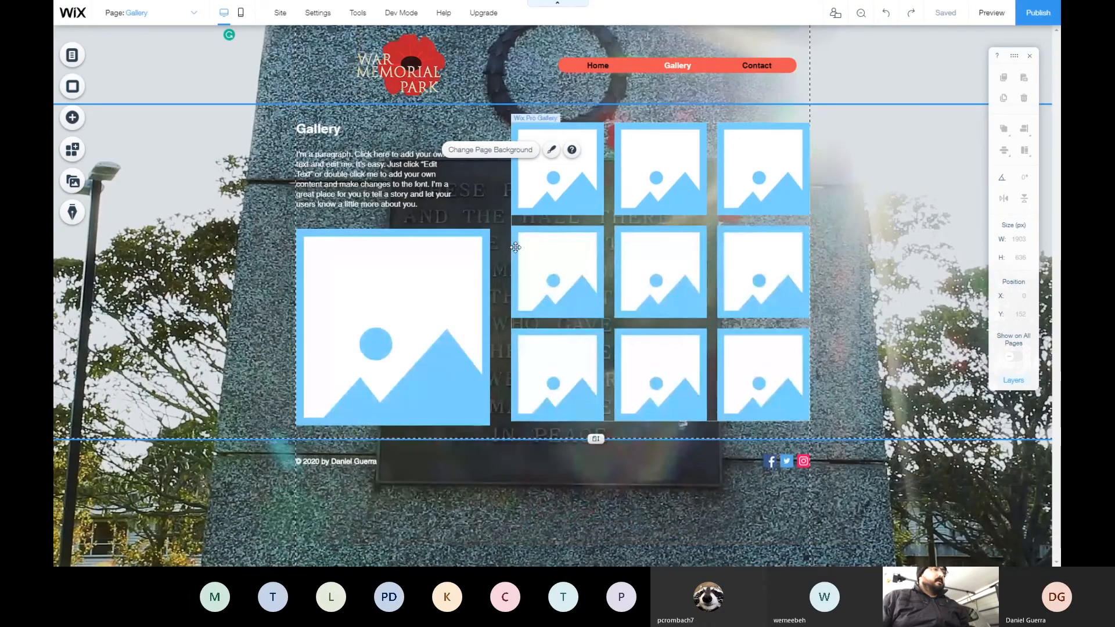
Switch to Photoshop and close the flower photo IMG_9719.JPG without saving its changes
{"action": "key", "text": "alt+Tab"}
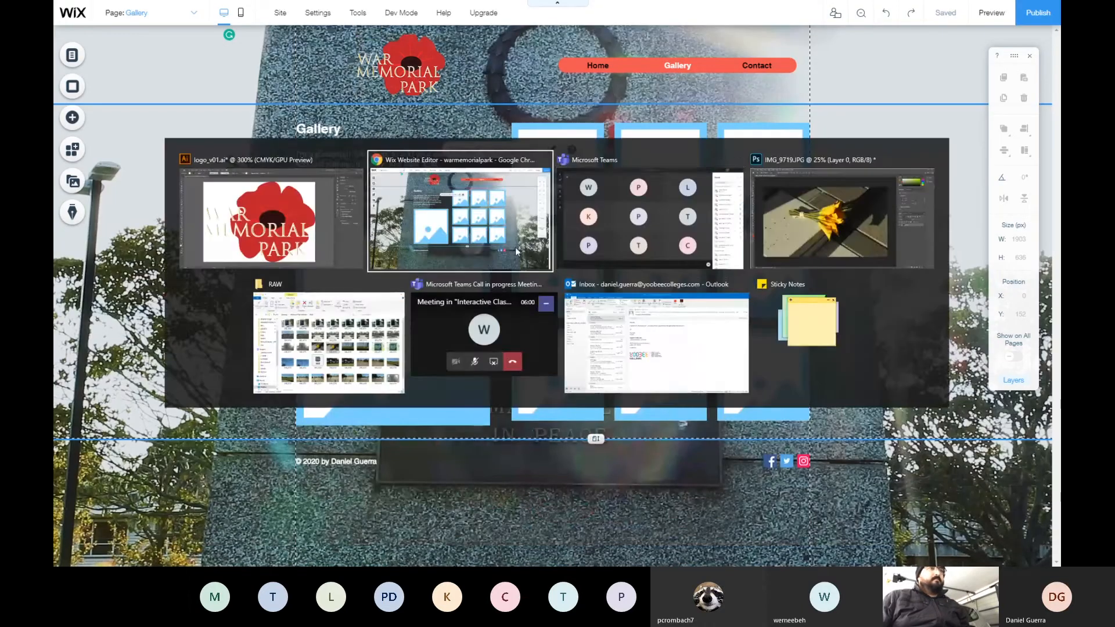
{"action": "left_click", "coordinate": [815, 209]}
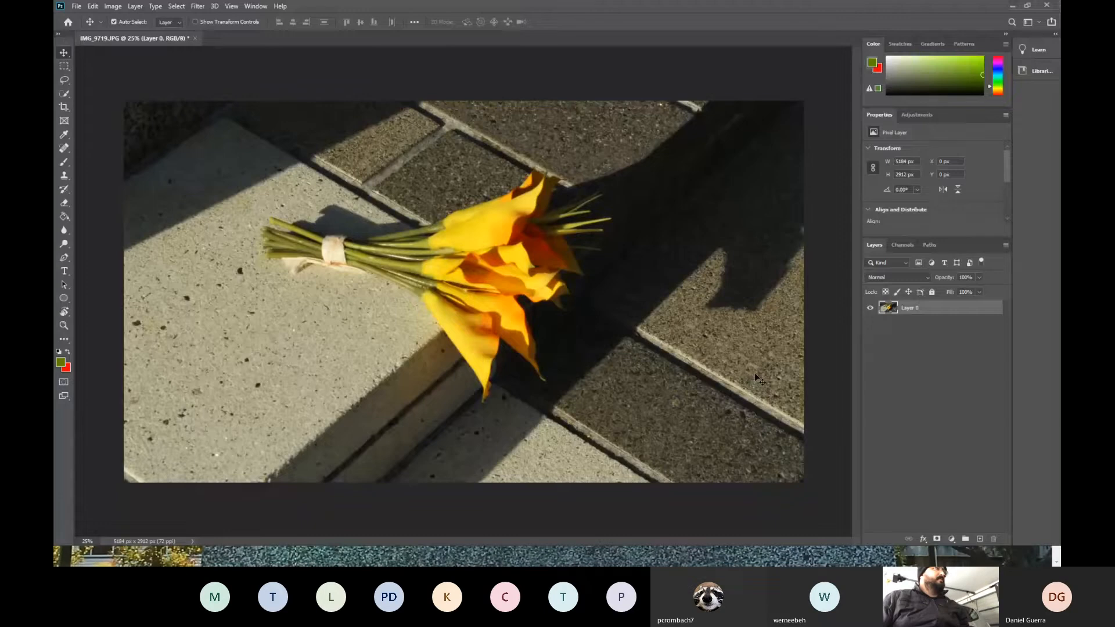
{"action": "left_click", "coordinate": [195, 38]}
{"action": "left_click", "coordinate": [549, 208]}
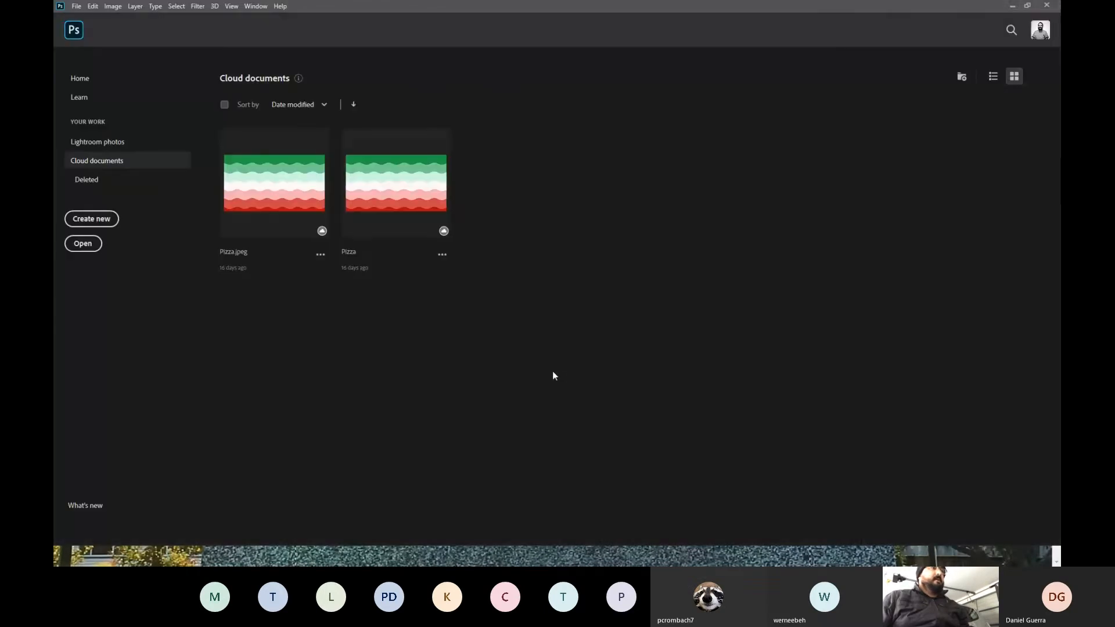
Open the park sign photo IMG_9711 from the RAW folder in Photoshop
{"action": "key", "text": "alt+Tab"}
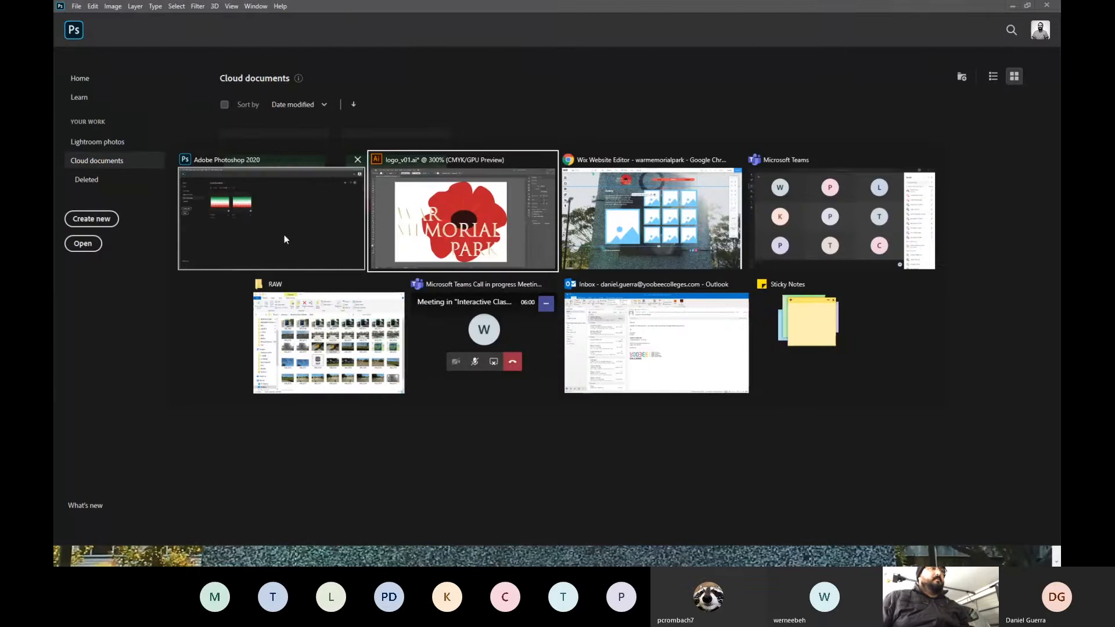
{"action": "left_click", "coordinate": [339, 344]}
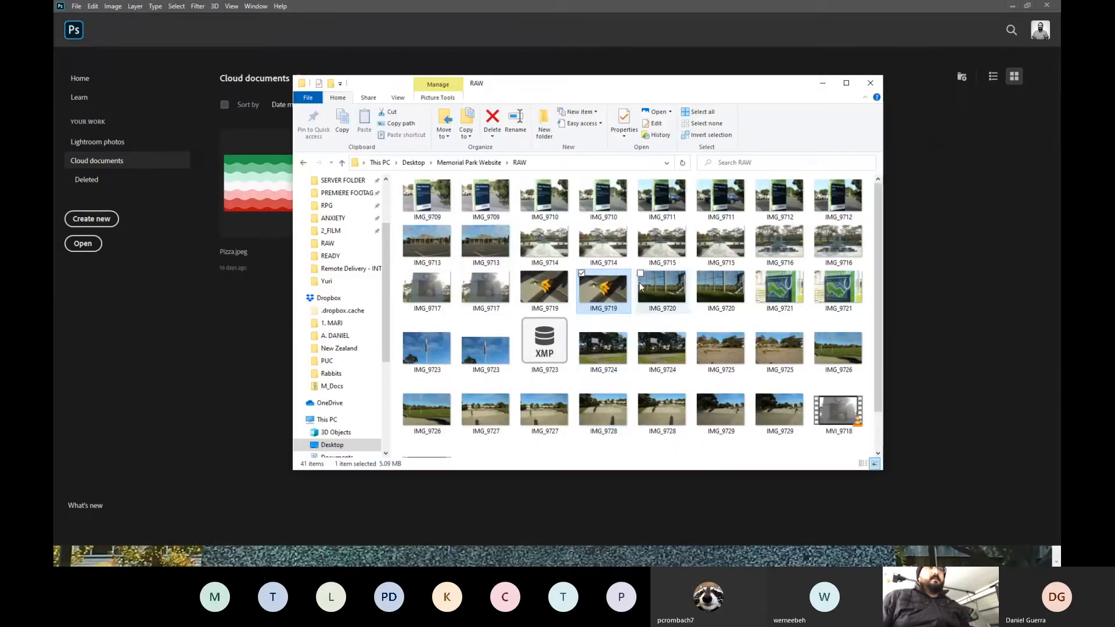
{"action": "double_click", "coordinate": [720, 195]}
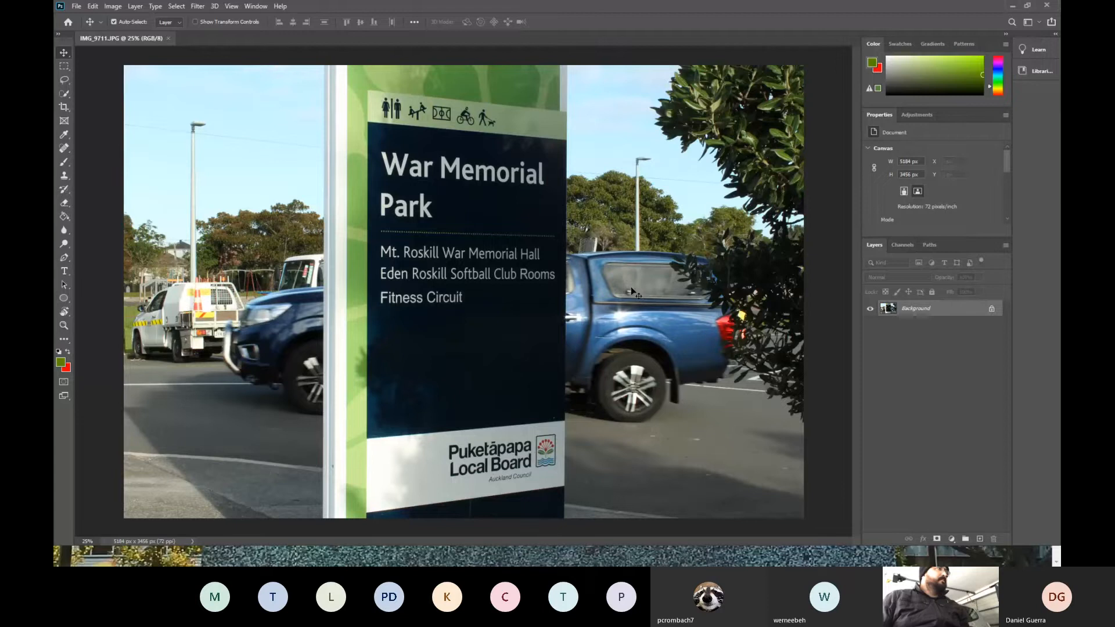
Start a Save for Web export of the sign photo, scale it to 50 percent and compare the previews on the sign's lettering
{"action": "left_click", "coordinate": [76, 6]}
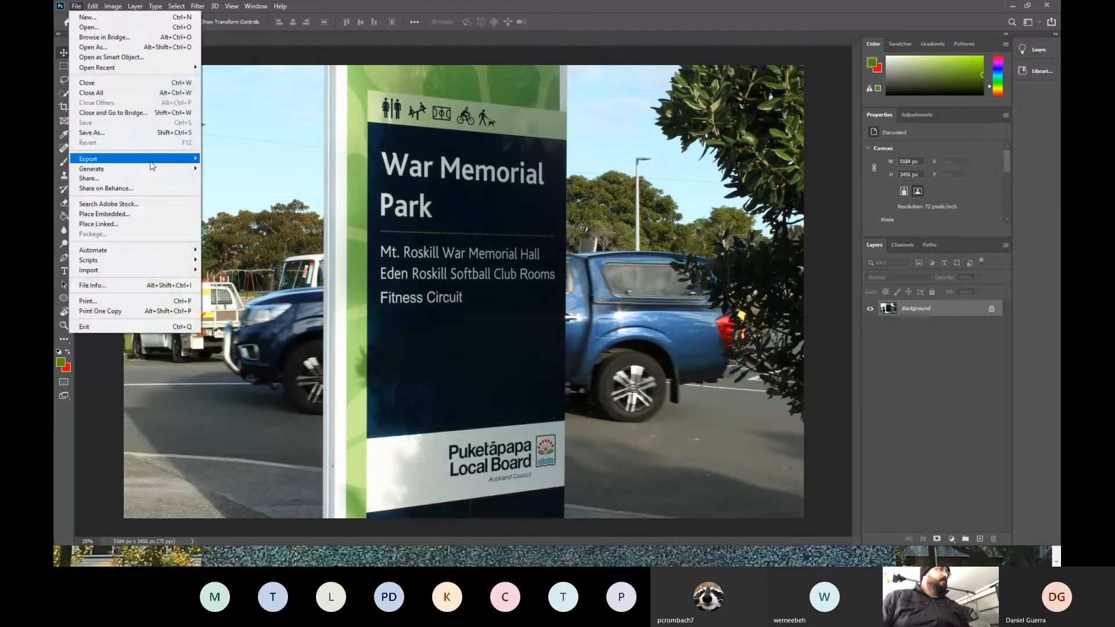
{"action": "mouse_move", "coordinate": [170, 165]}
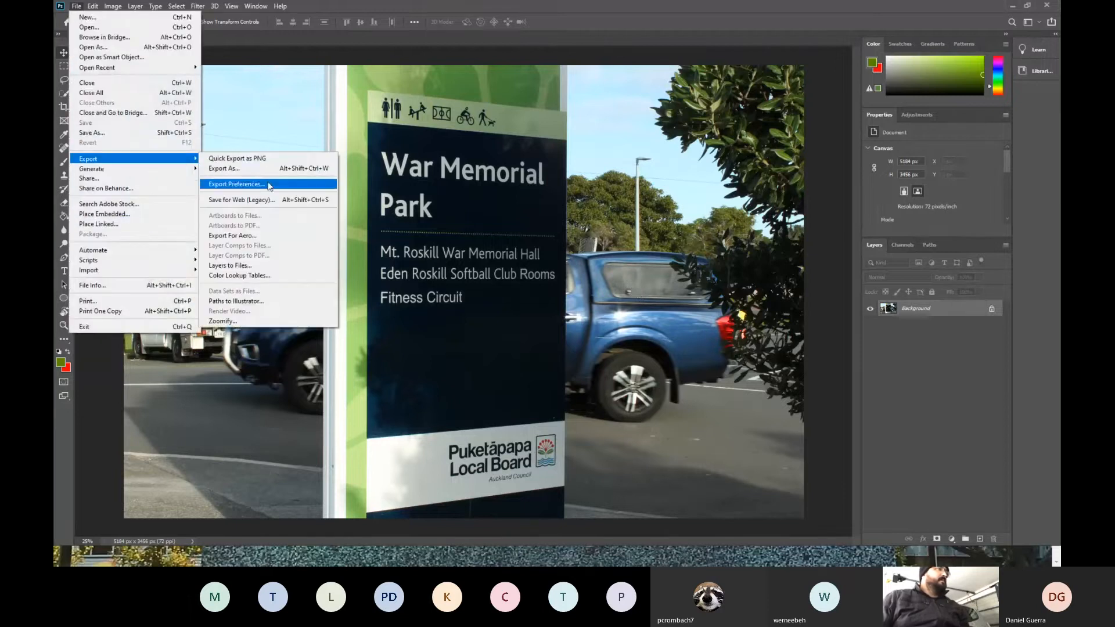
{"action": "left_click", "coordinate": [270, 201]}
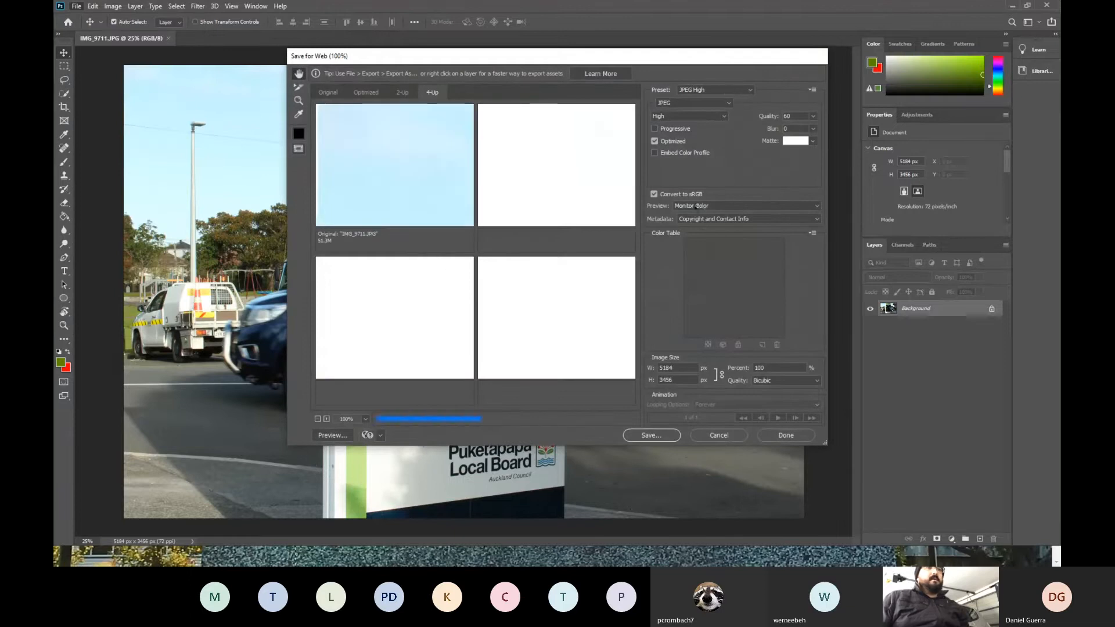
{"action": "left_click", "coordinate": [758, 368]}
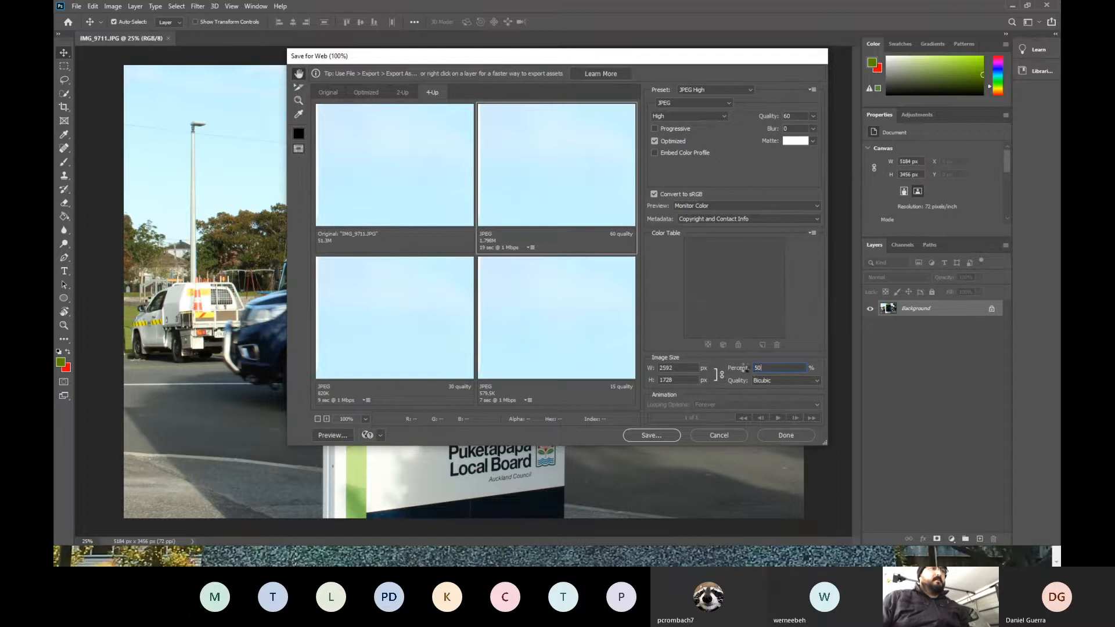
{"action": "left_click_drag", "start_coordinate": [580, 213], "coordinate": [413, 204]}
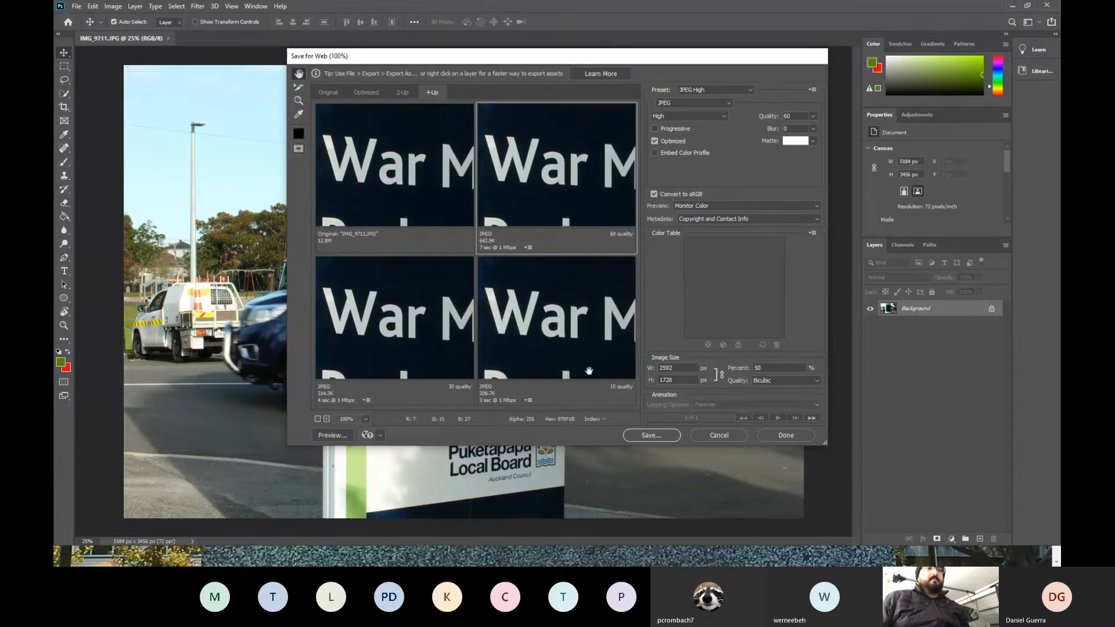
Save the optimized sign image in the READY folder under the file name "board"
{"action": "left_click", "coordinate": [650, 436]}
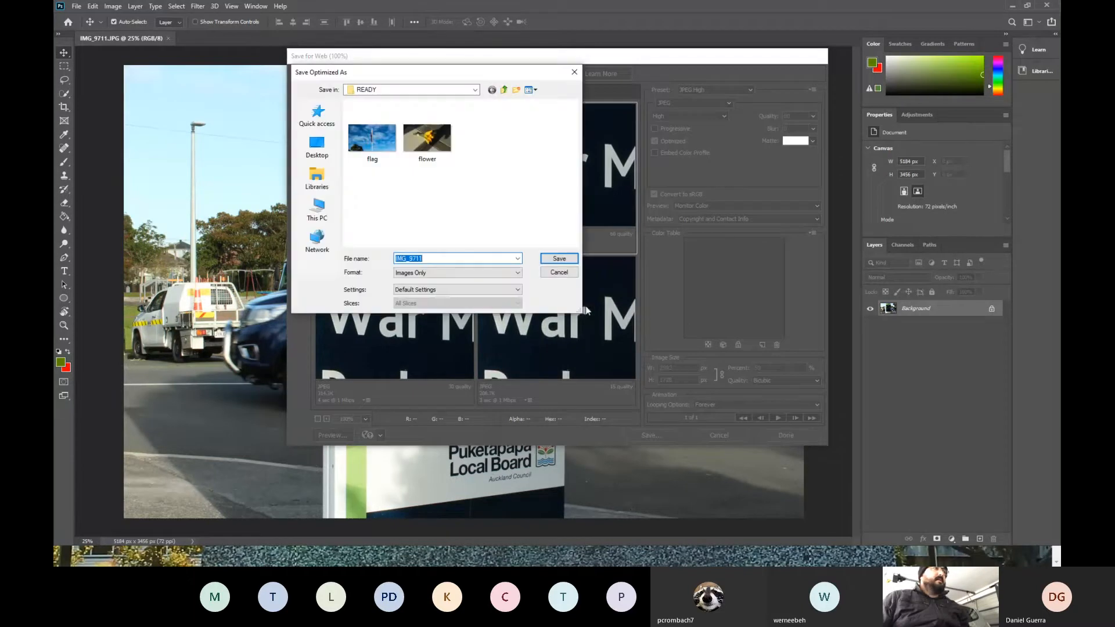
{"action": "type", "text": "board"}
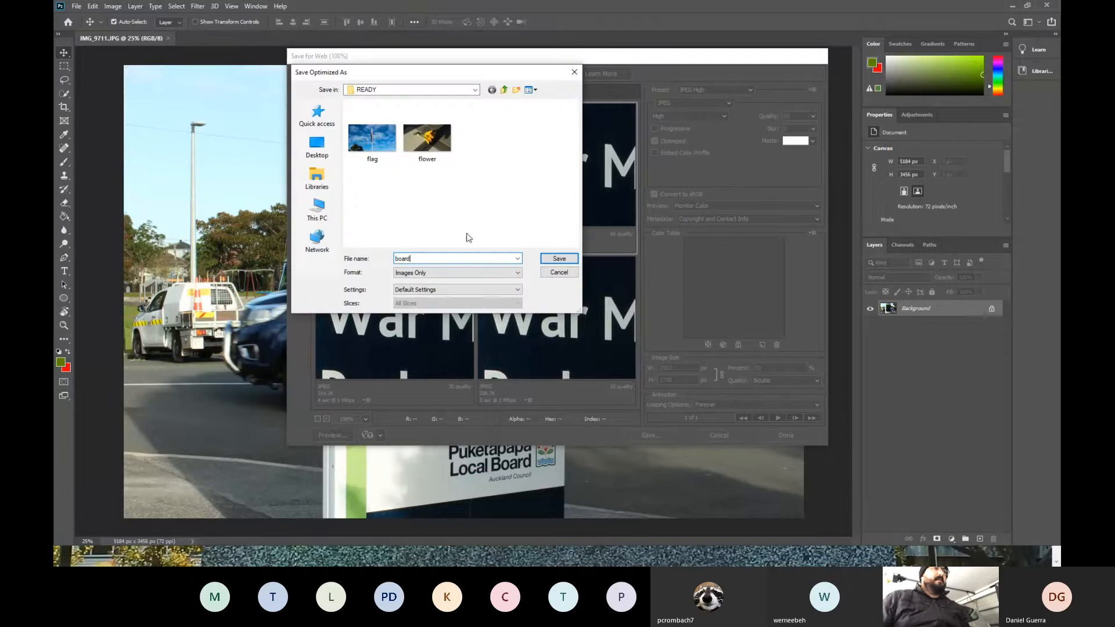
{"action": "left_click", "coordinate": [567, 259]}
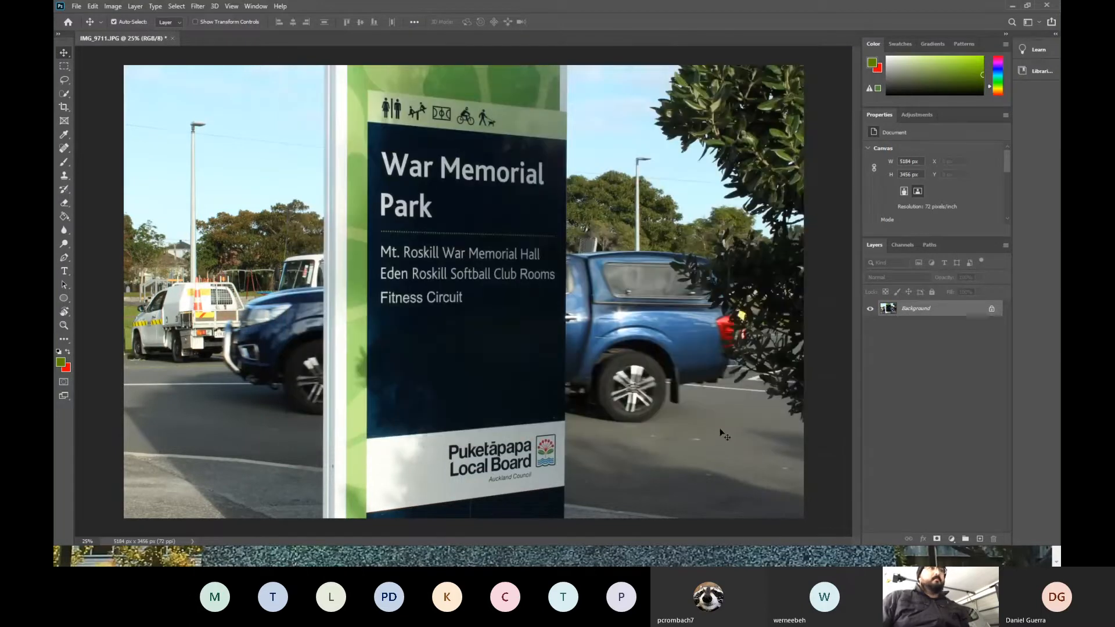
Close IMG_9711.JPG without saving changes and open the memorial photo IMG_9716 from the RAW folder
{"action": "key", "text": "ctrl+w"}
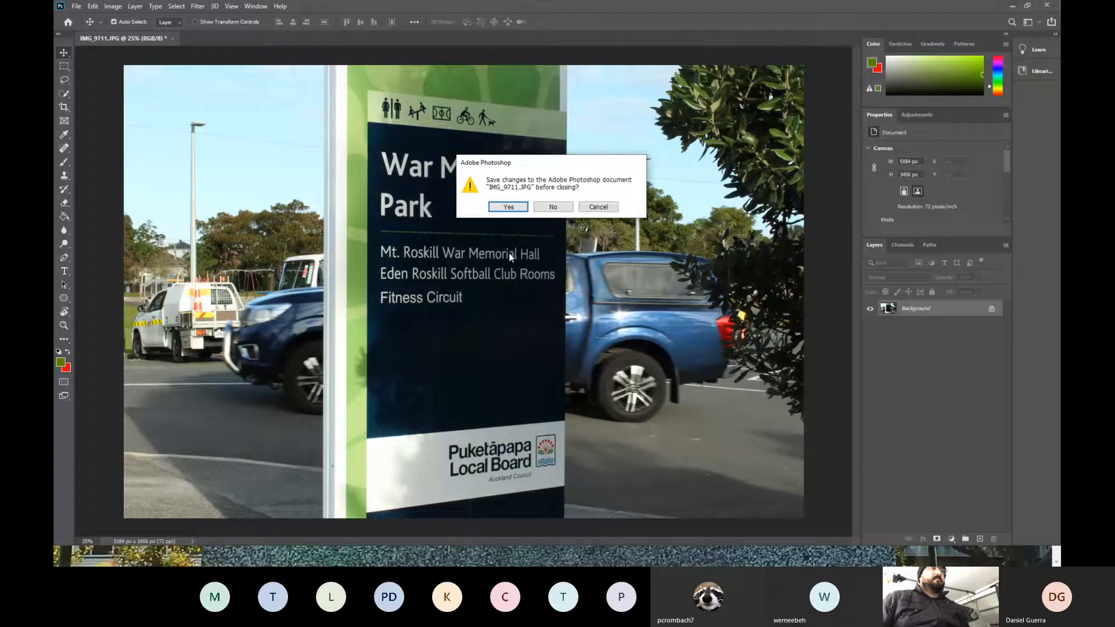
{"action": "left_click", "coordinate": [542, 210]}
{"action": "key", "text": "alt+Tab"}
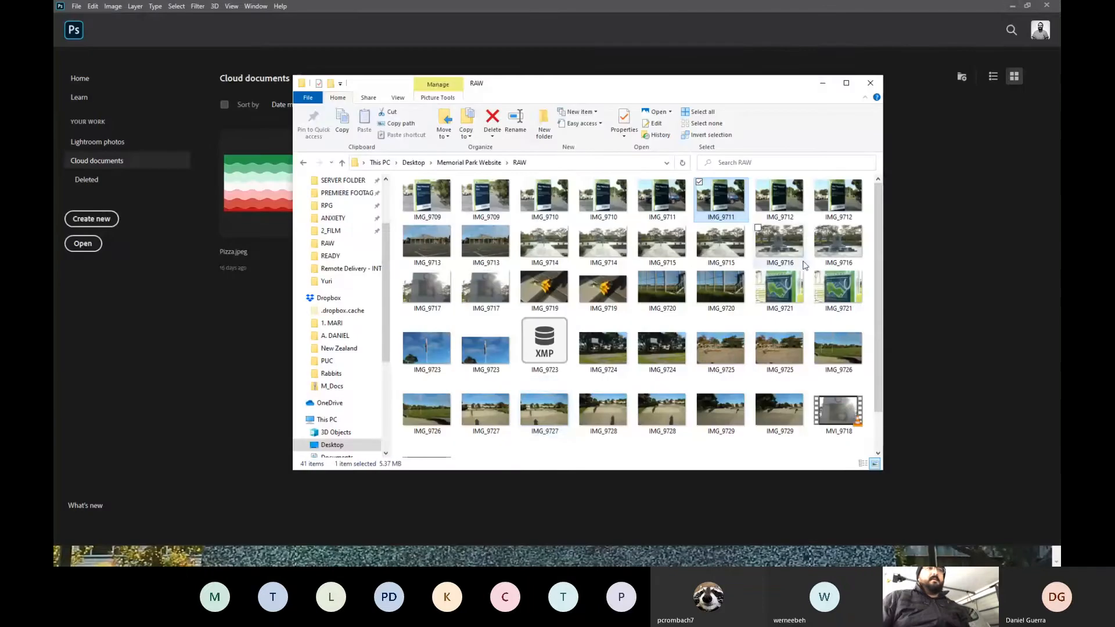
{"action": "left_click_drag", "start_coordinate": [845, 248], "coordinate": [939, 267]}
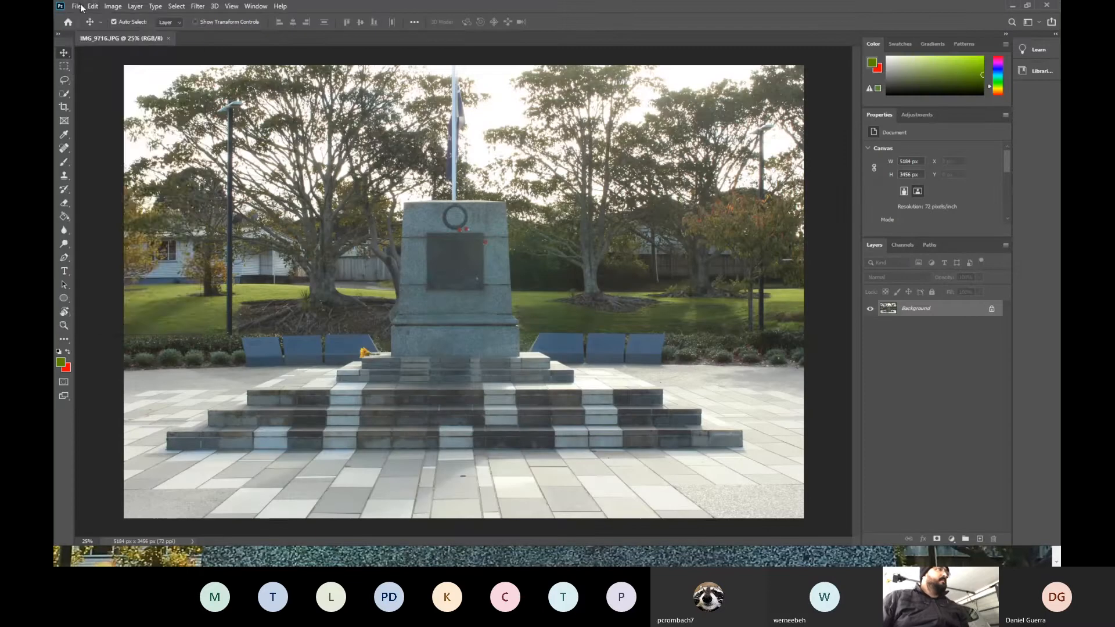
Start a Save for Web export of the memorial photo and set its image size to 50 percent
{"action": "left_click", "coordinate": [76, 6]}
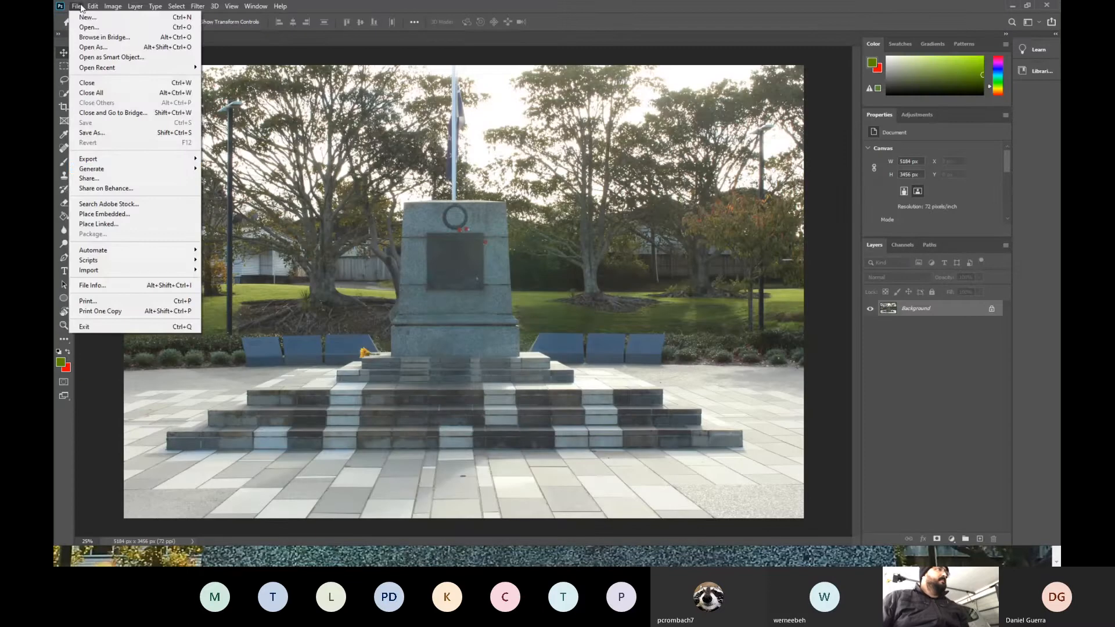
{"action": "mouse_move", "coordinate": [186, 159]}
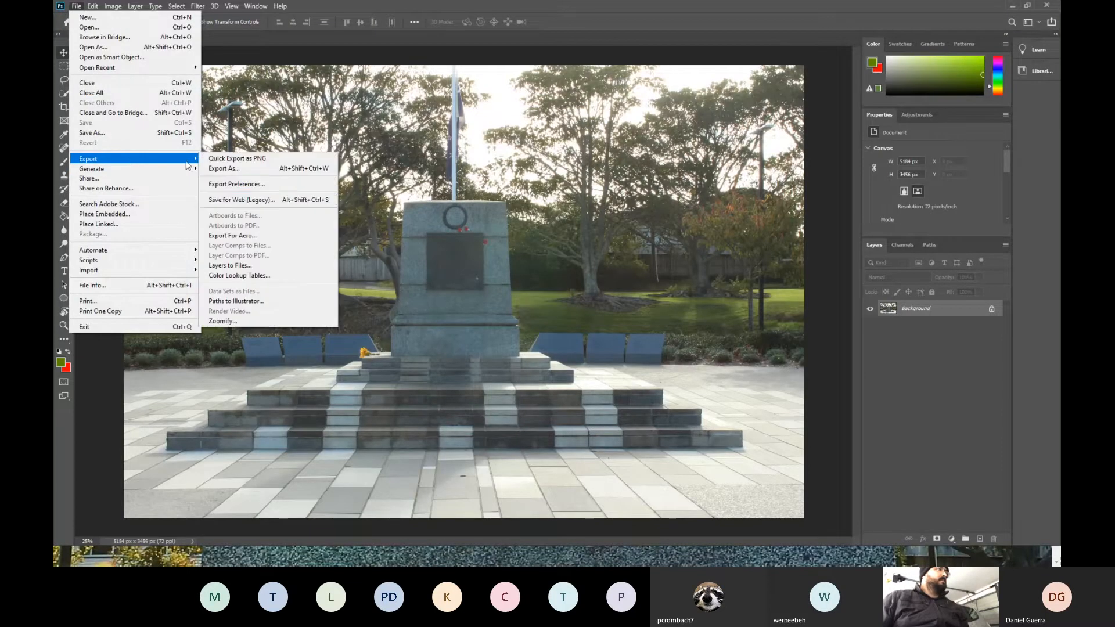
{"action": "left_click", "coordinate": [249, 199]}
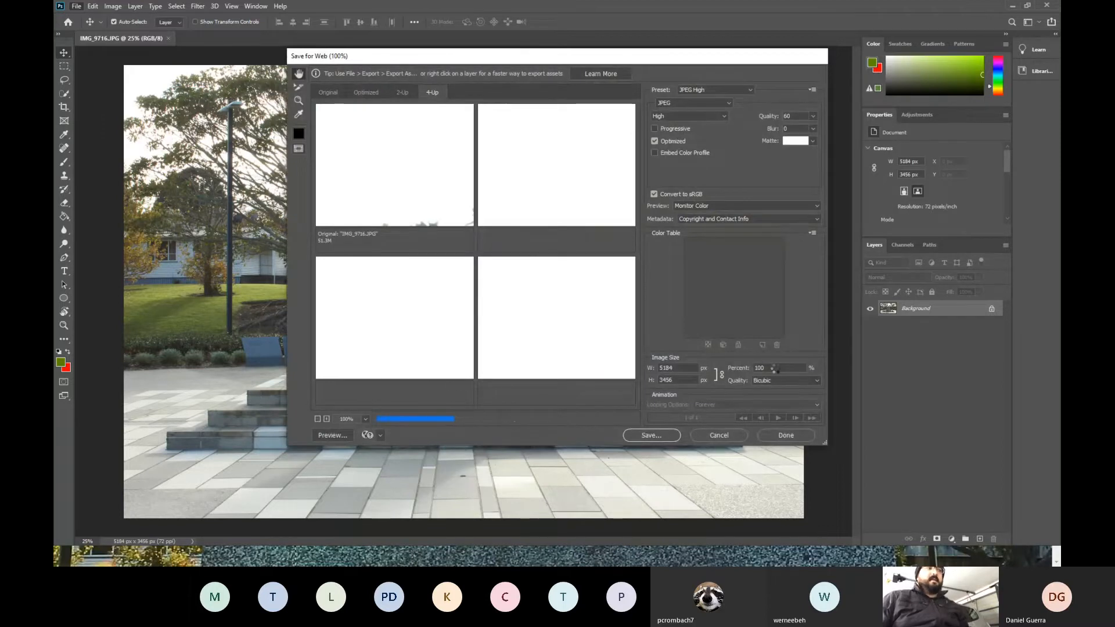
{"action": "left_click", "coordinate": [755, 368]}
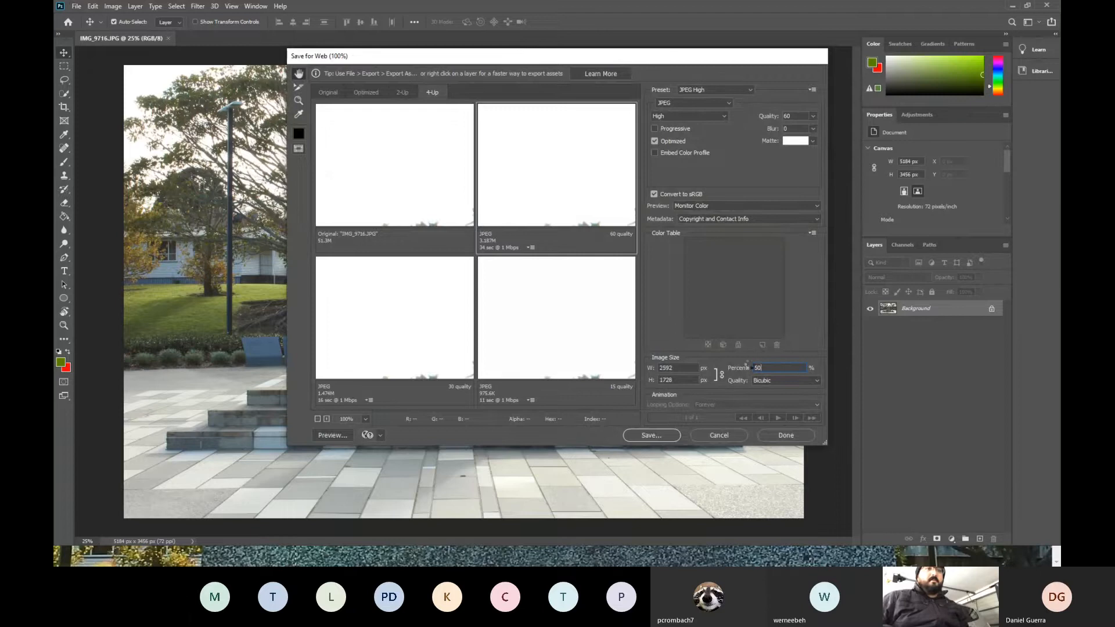
{"action": "type", "text": "50"}
{"action": "key", "text": "Tab"}
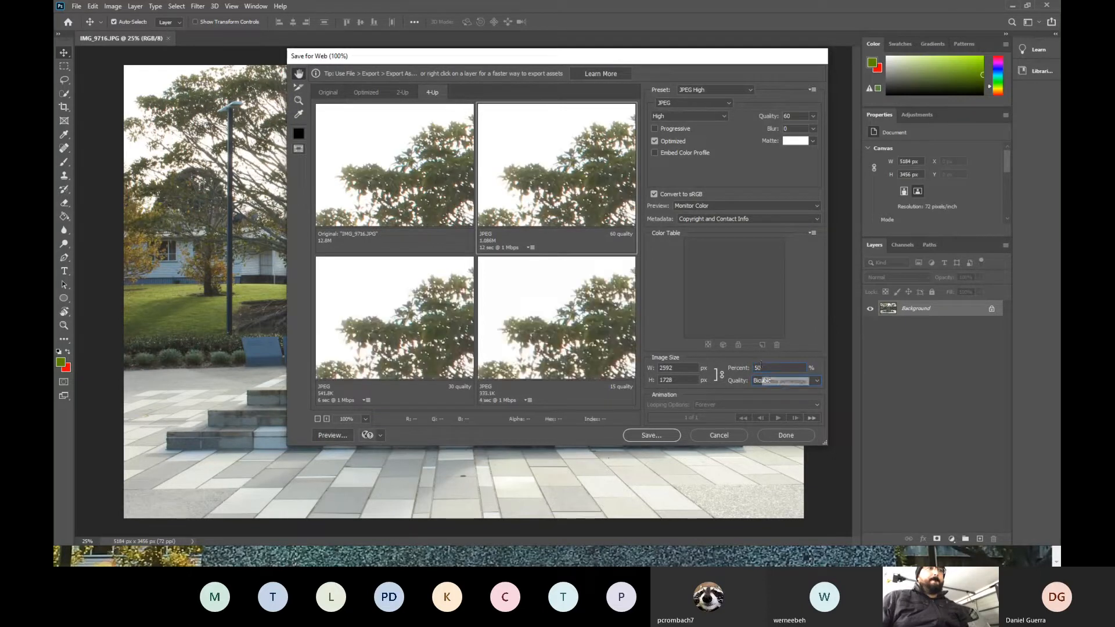
Save the optimized memorial image in the READY folder under the file name "park1"
{"action": "left_click", "coordinate": [650, 435]}
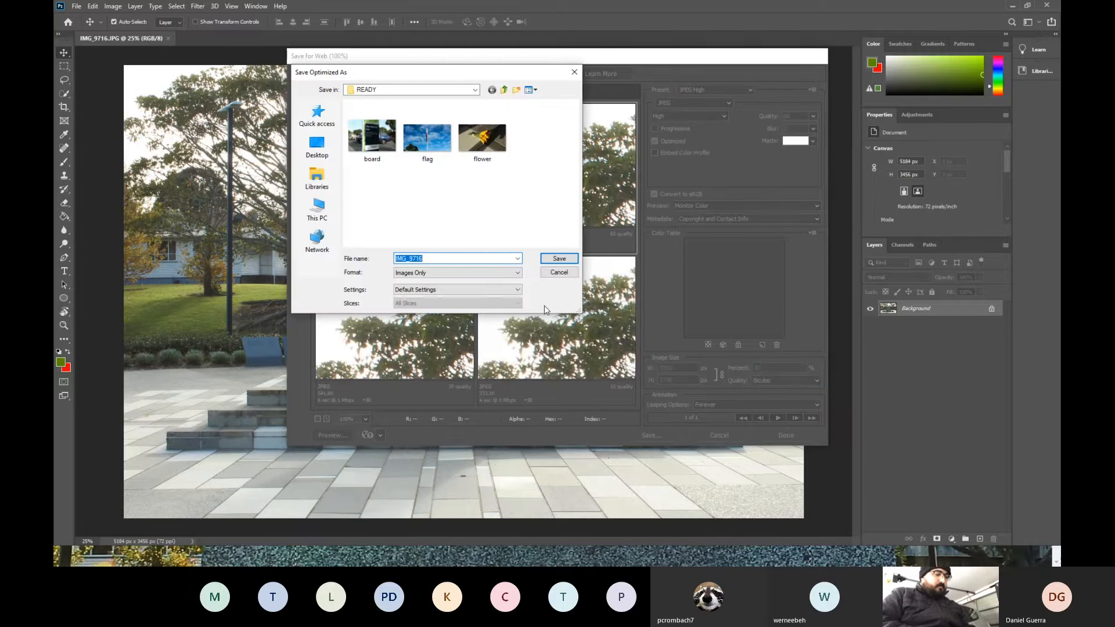
{"action": "type", "text": "park1"}
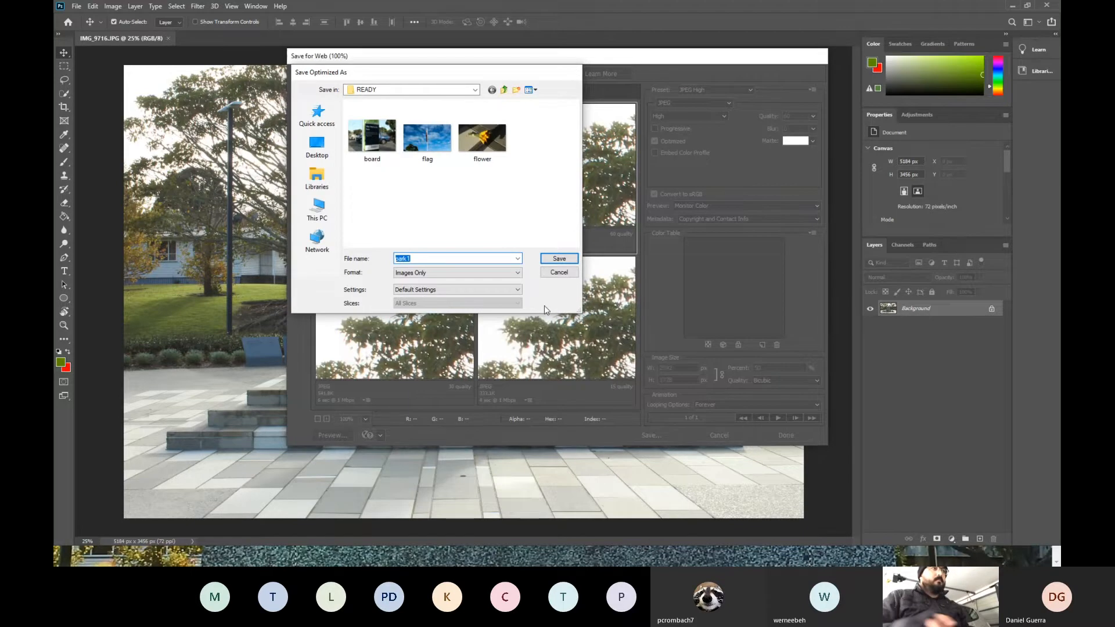
{"action": "key", "text": "Return"}
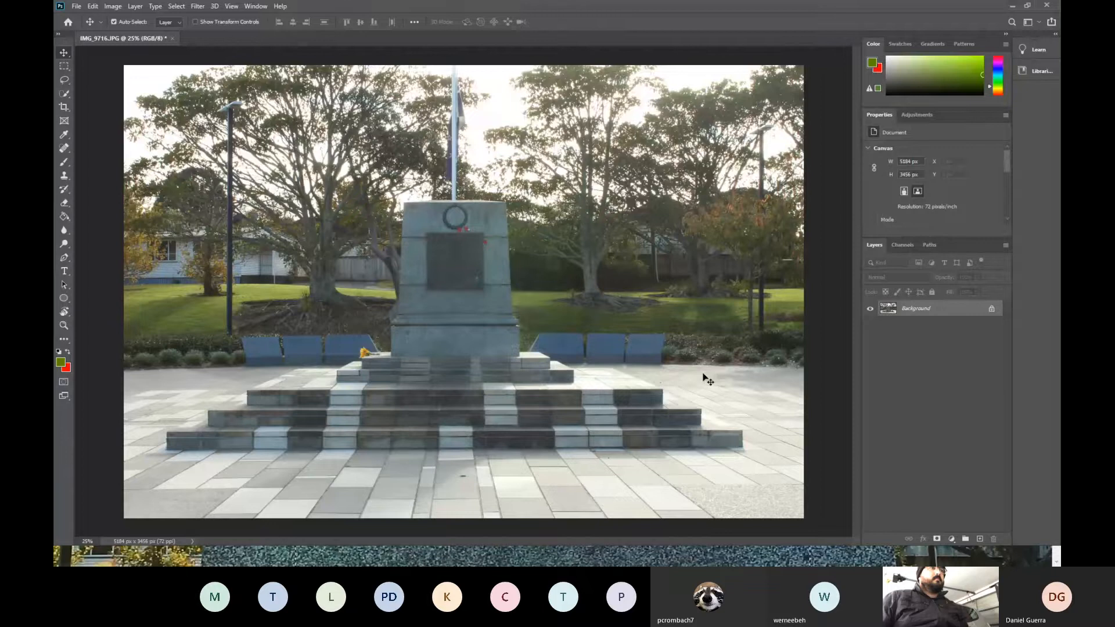
Close IMG_9716.JPG and open the rugby field photo IMG_9726 from the RAW folder
{"action": "key", "text": "alt+Tab"}
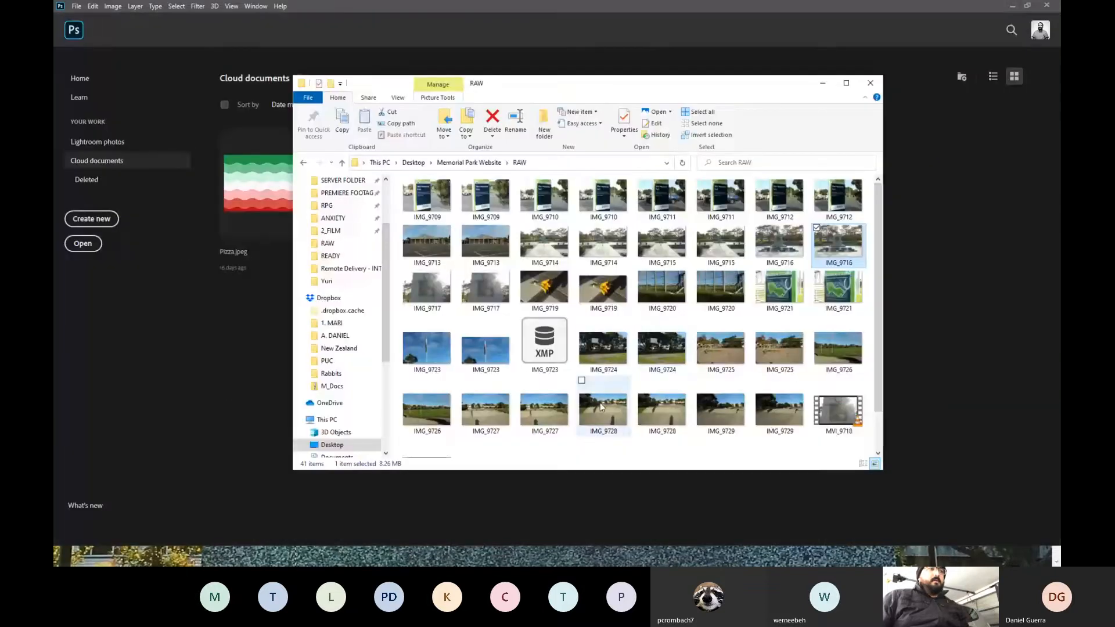
{"action": "scroll", "coordinate": [600, 403], "scroll_direction": "down", "scroll_amount": 1}
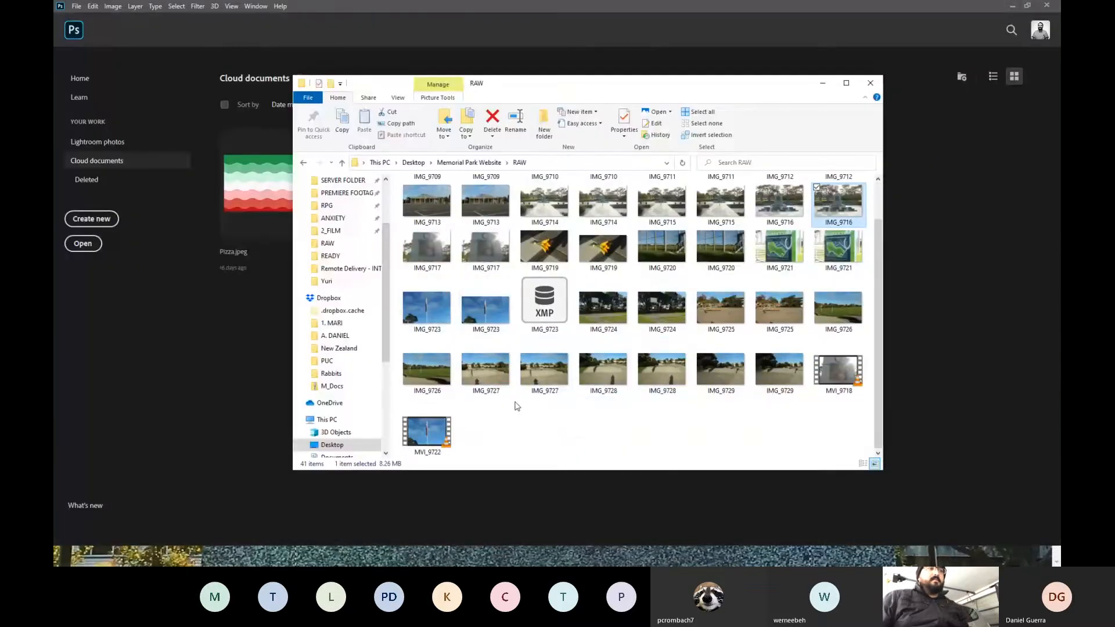
{"action": "left_click", "coordinate": [607, 505]}
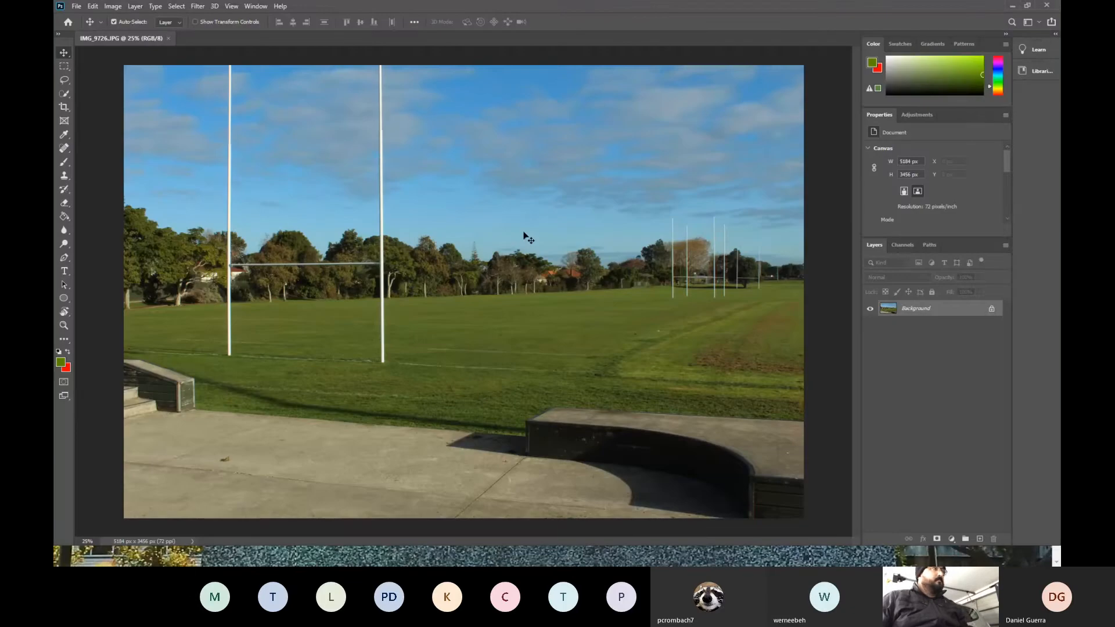
Start a Save for Web export of the rugby field photo and set its image size to 50 percent
{"action": "left_click", "coordinate": [78, 7]}
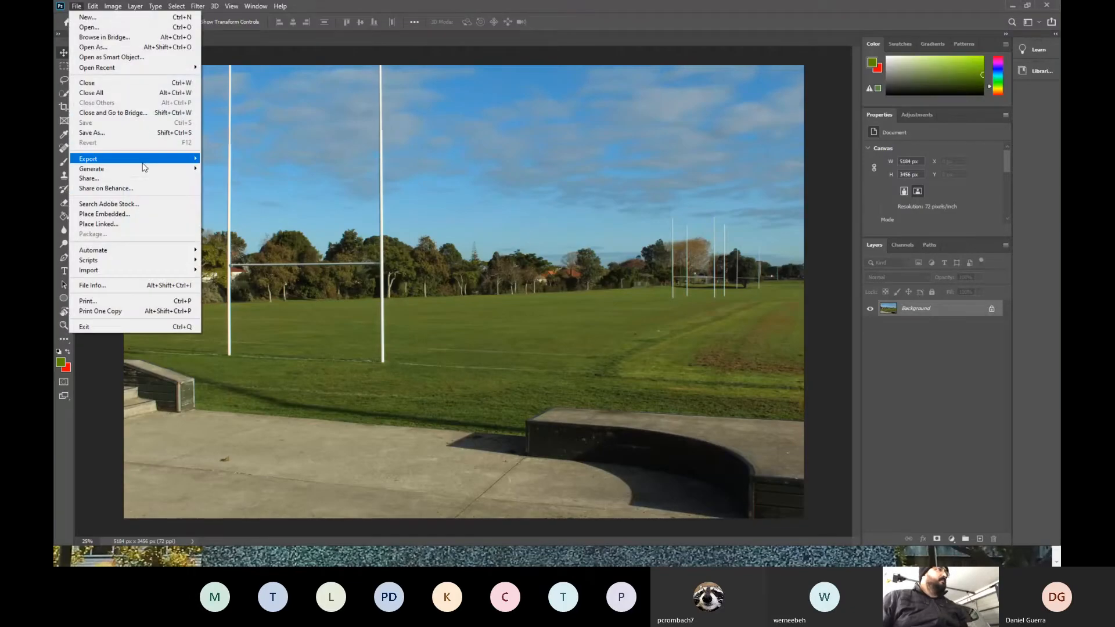
{"action": "left_click", "coordinate": [244, 200]}
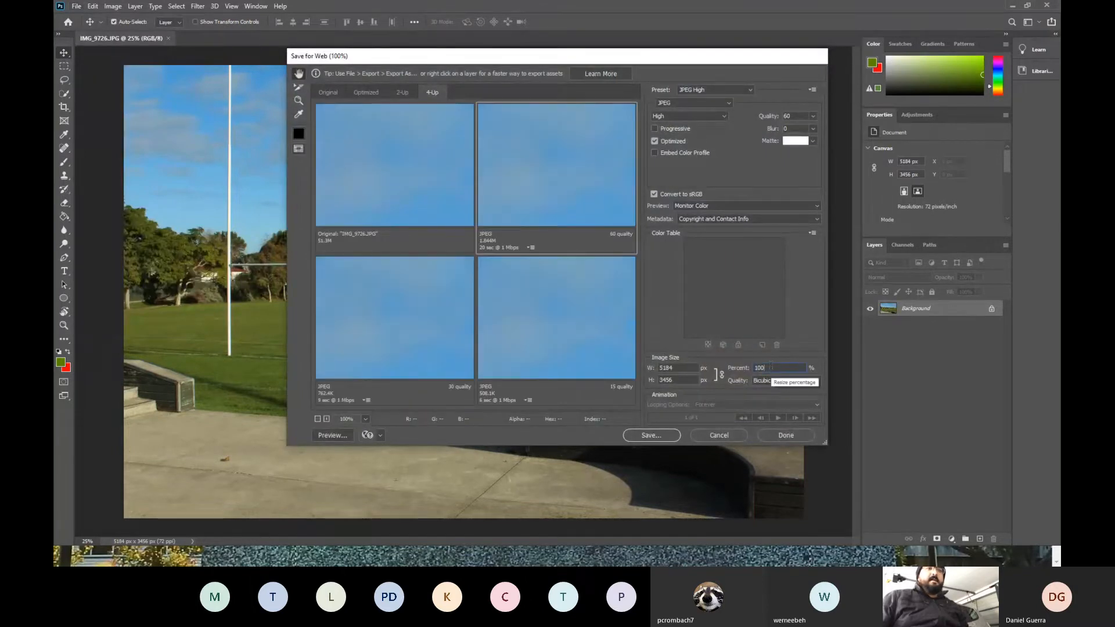
{"action": "left_click", "coordinate": [736, 368]}
{"action": "type", "text": "50"}
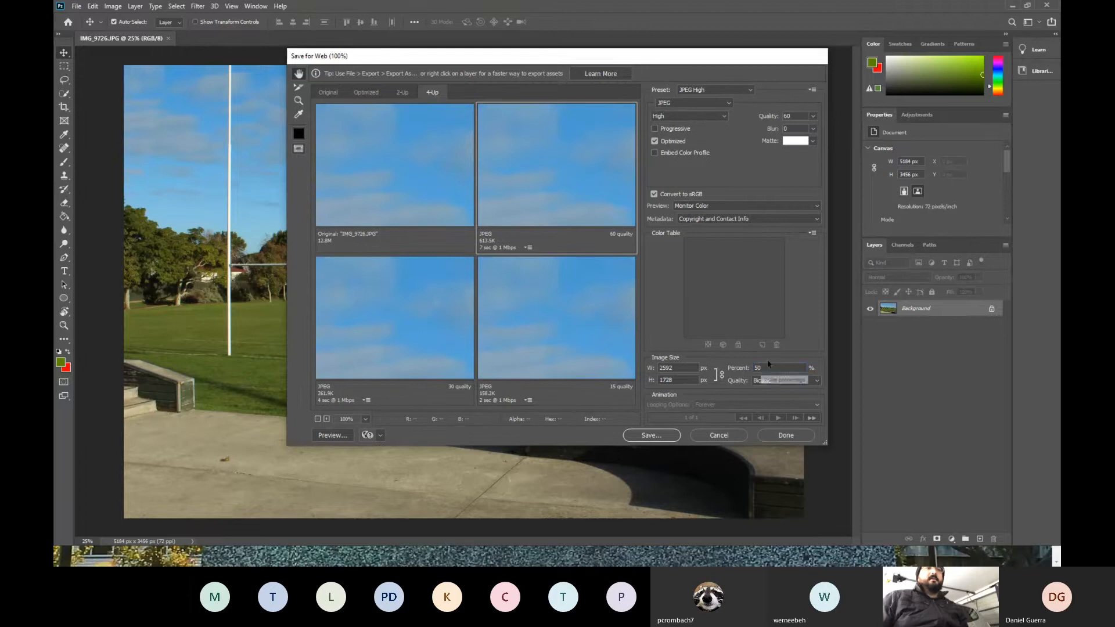
Save the optimized rugby field image in the READY folder under the file name "rugby"
{"action": "left_click", "coordinate": [651, 435]}
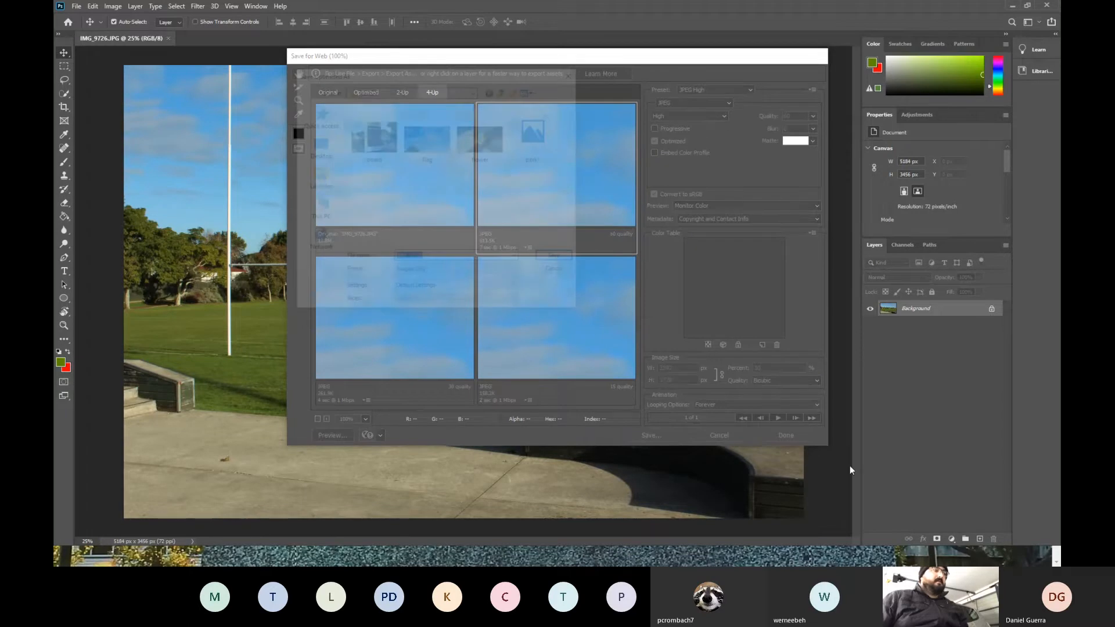
{"action": "type", "text": "rugb"}
{"action": "key", "text": "BackSpace"}
{"action": "key", "text": "BackSpace"}
{"action": "key", "text": "BackSpace"}
{"action": "key", "text": "BackSpace"}
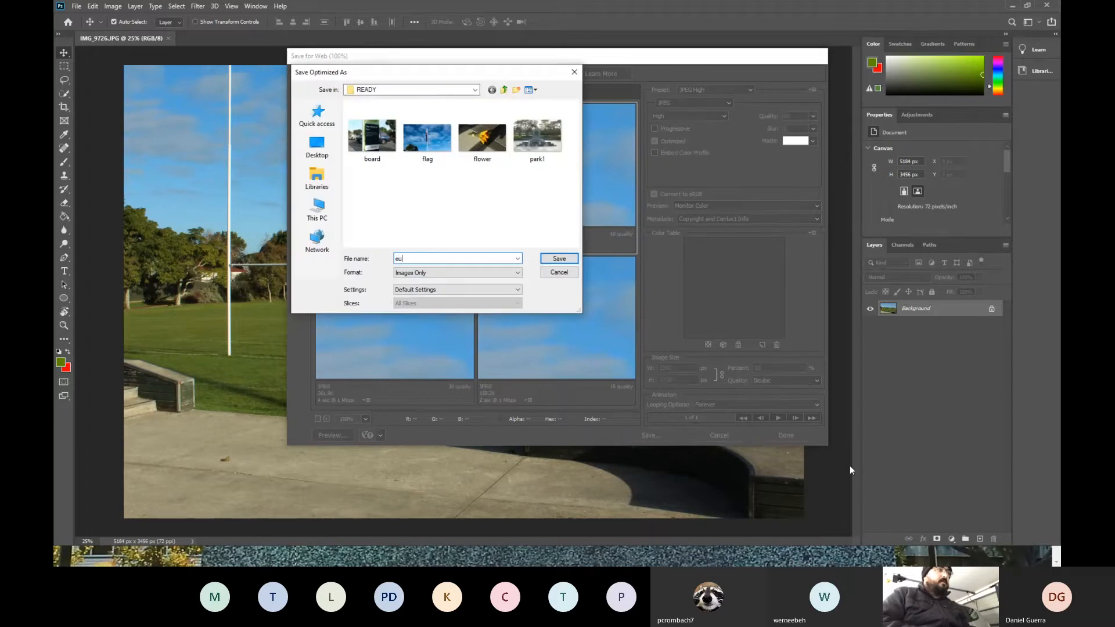
{"action": "type", "text": "rugby"}
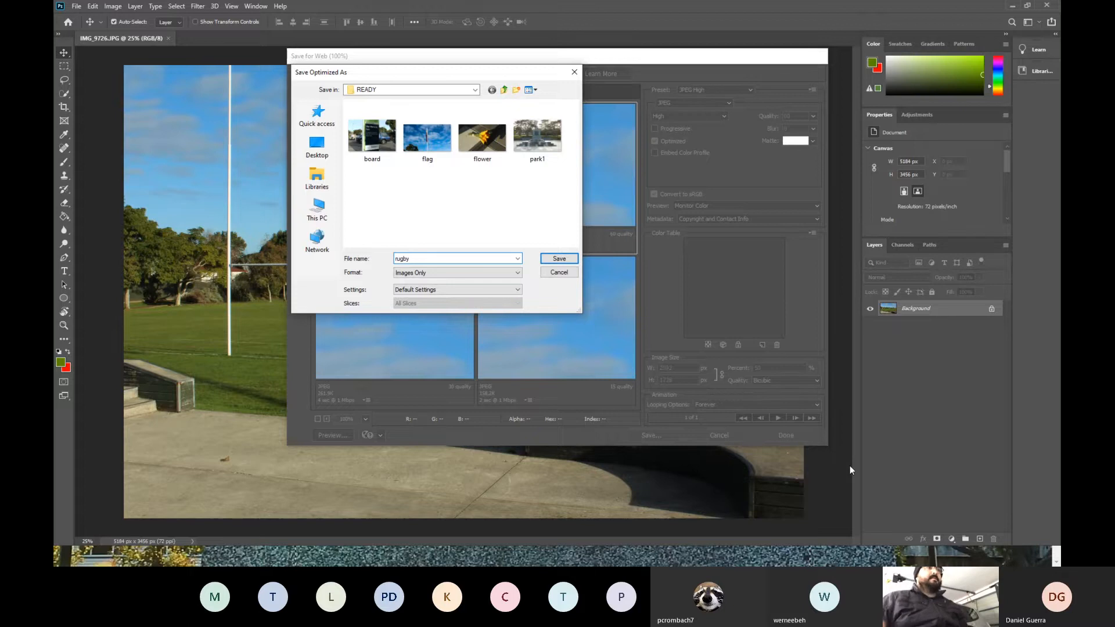
{"action": "key", "text": "Return"}
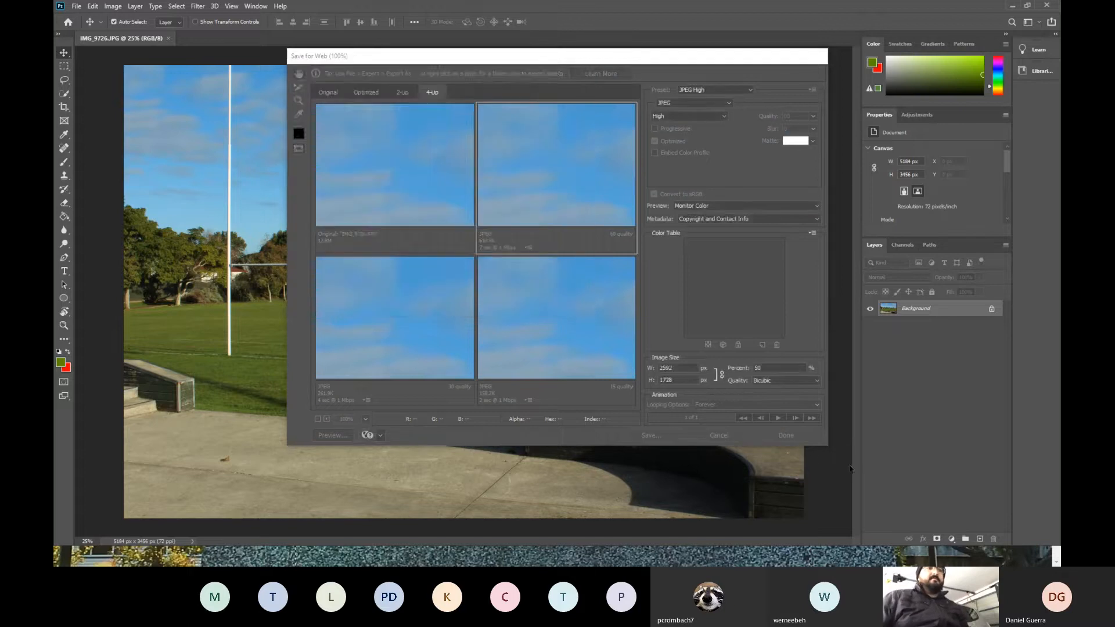
Close IMG_9726.JPG without saving changes and open the skate park photo IMG_9729 from the RAW folder
{"action": "left_click", "coordinate": [172, 37]}
{"action": "left_click", "coordinate": [558, 206]}
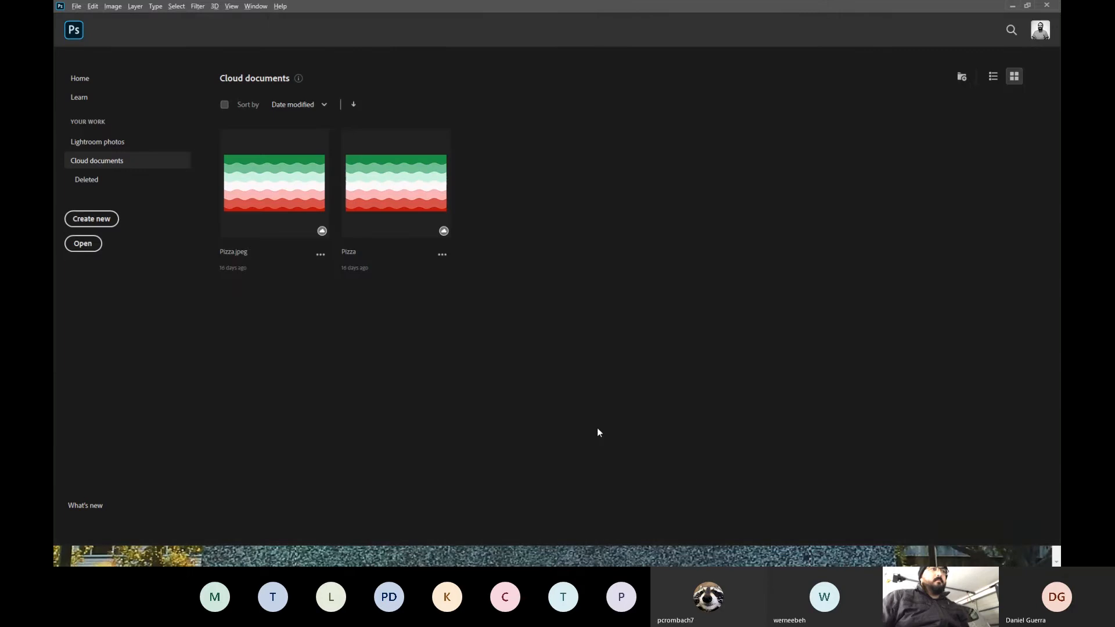
{"action": "key", "text": "alt+Tab"}
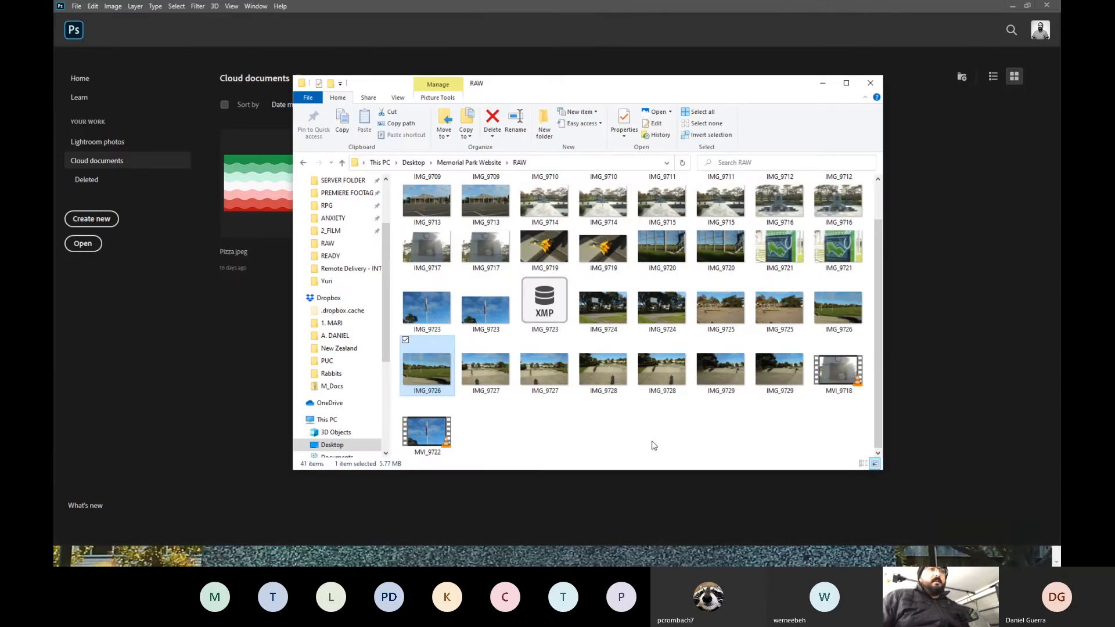
{"action": "double_click", "coordinate": [781, 369]}
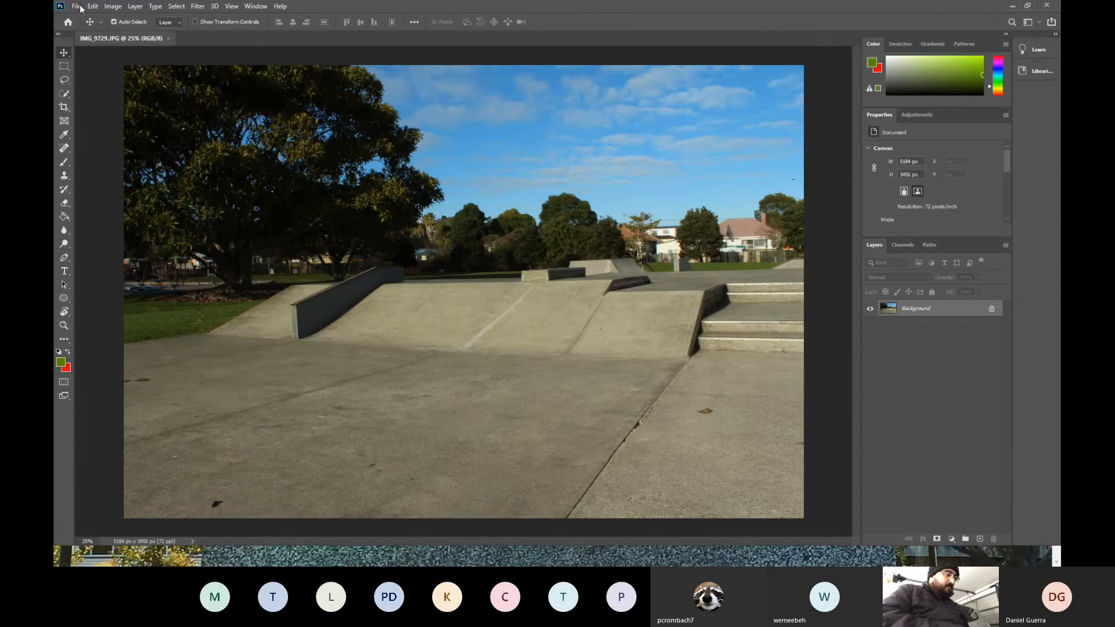
Export the skate park photo with Save for Web at 50 percent size, saving it in the READY folder as "sk8"
{"action": "key", "text": "ctrl+alt+shift+s"}
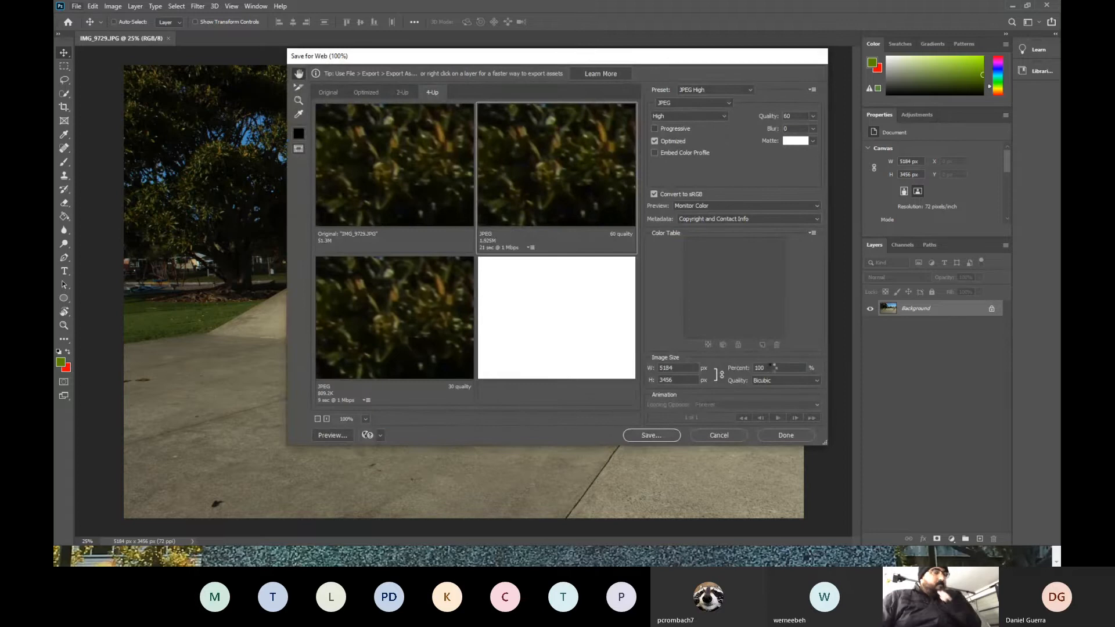
{"action": "left_click", "coordinate": [765, 367]}
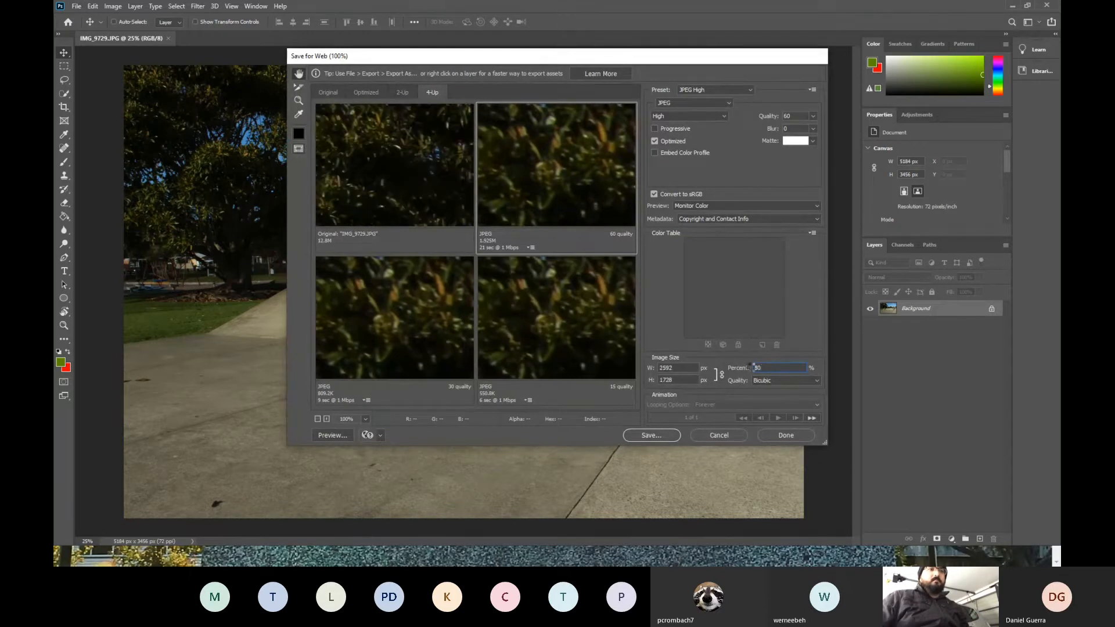
{"action": "left_click", "coordinate": [660, 439]}
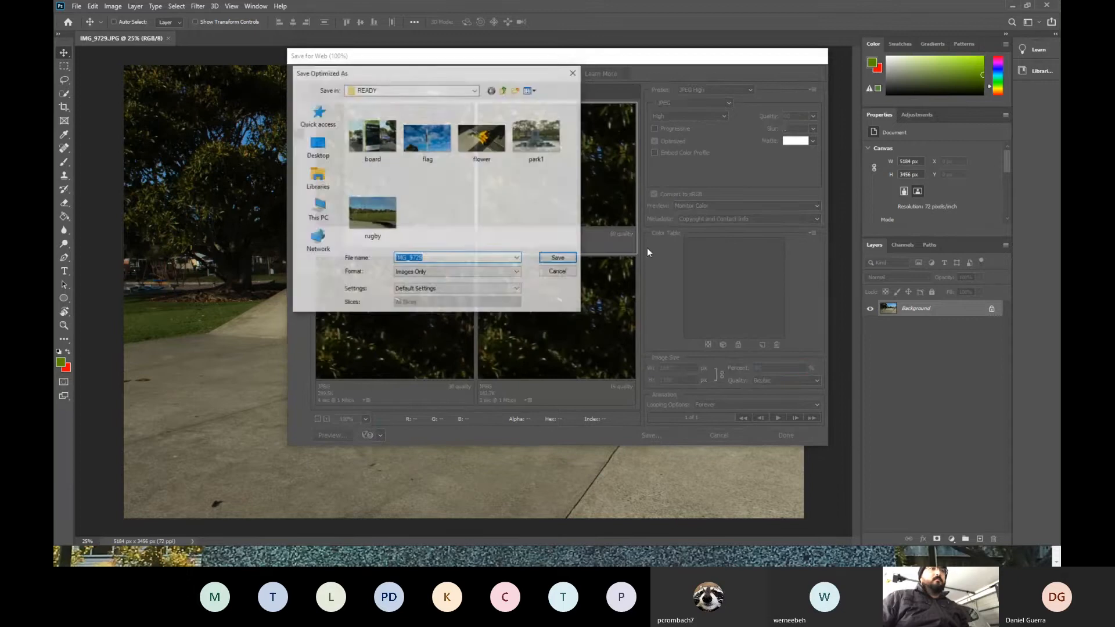
{"action": "type", "text": "sk8"}
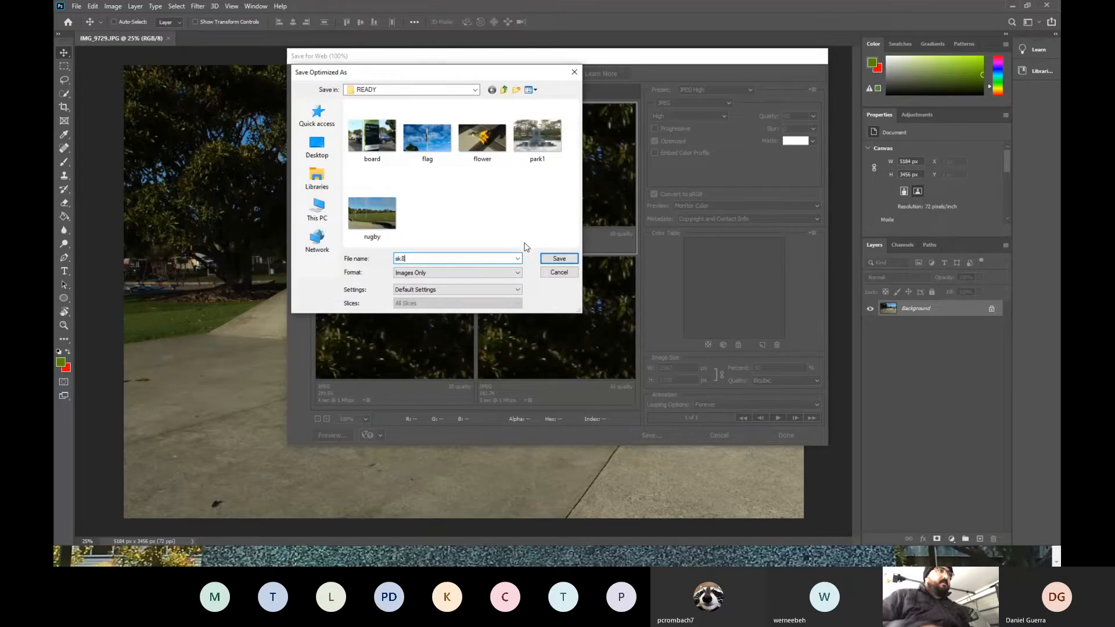
{"action": "key", "text": "Return"}
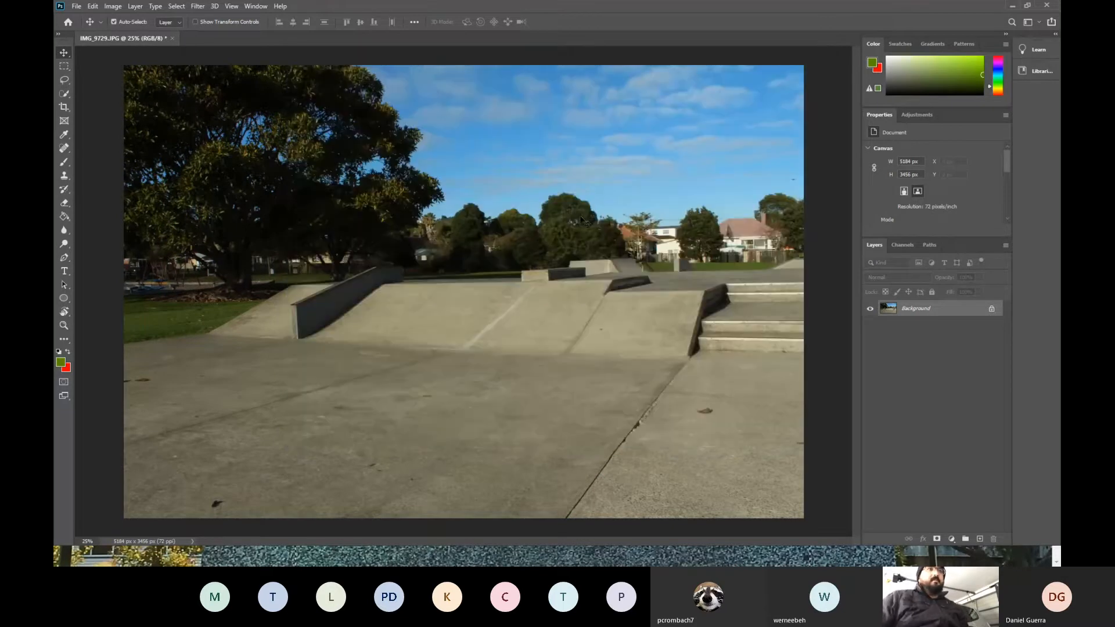
Close IMG_9729.JPG without saving changes and open the basketball court photo IMG_9724 from the RAW folder
{"action": "left_click", "coordinate": [173, 39]}
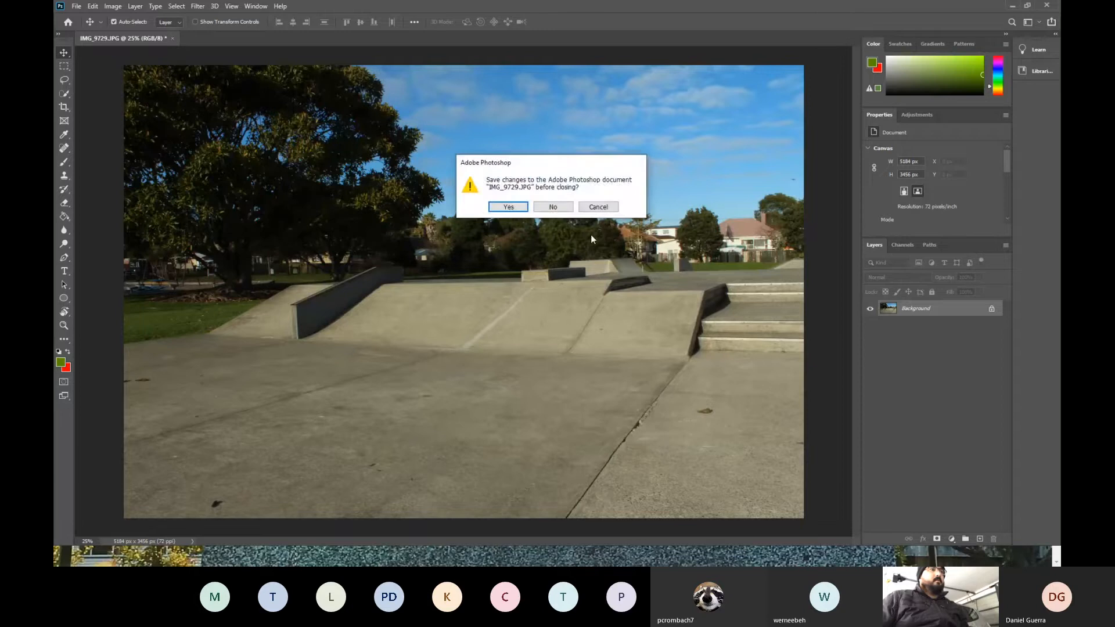
{"action": "left_click", "coordinate": [553, 208]}
{"action": "key", "text": "alt+Tab"}
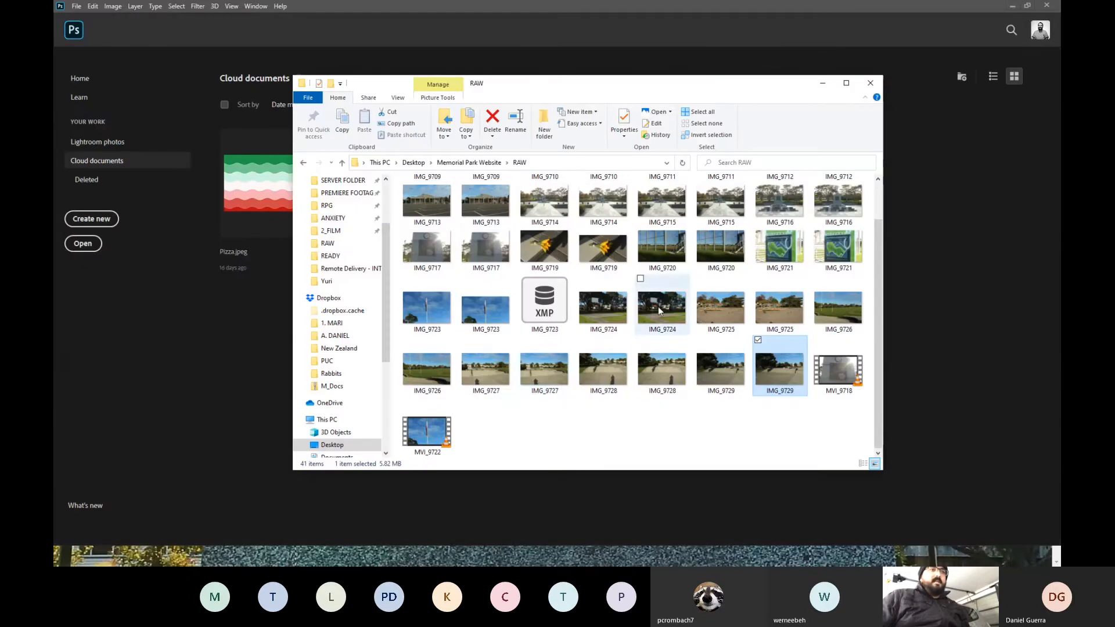
{"action": "left_click_drag", "start_coordinate": [658, 306], "coordinate": [939, 329]}
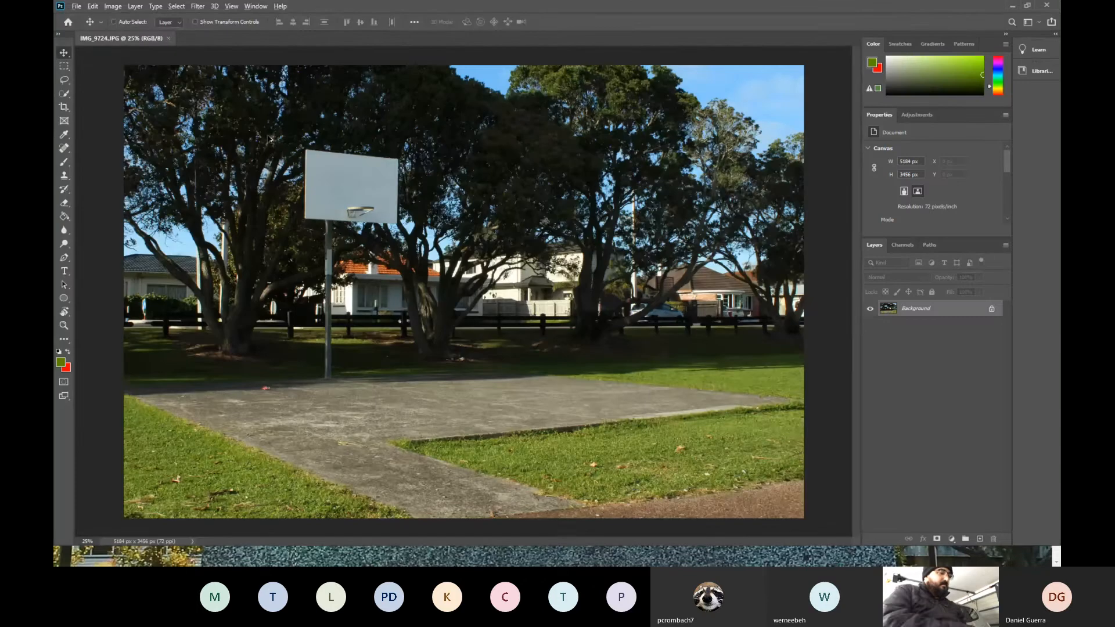
Export the basketball court photo with Save for Web at 50 percent size, saving it in the READY folder as "basketball"
{"action": "key", "text": "ctrl+alt+shift+s"}
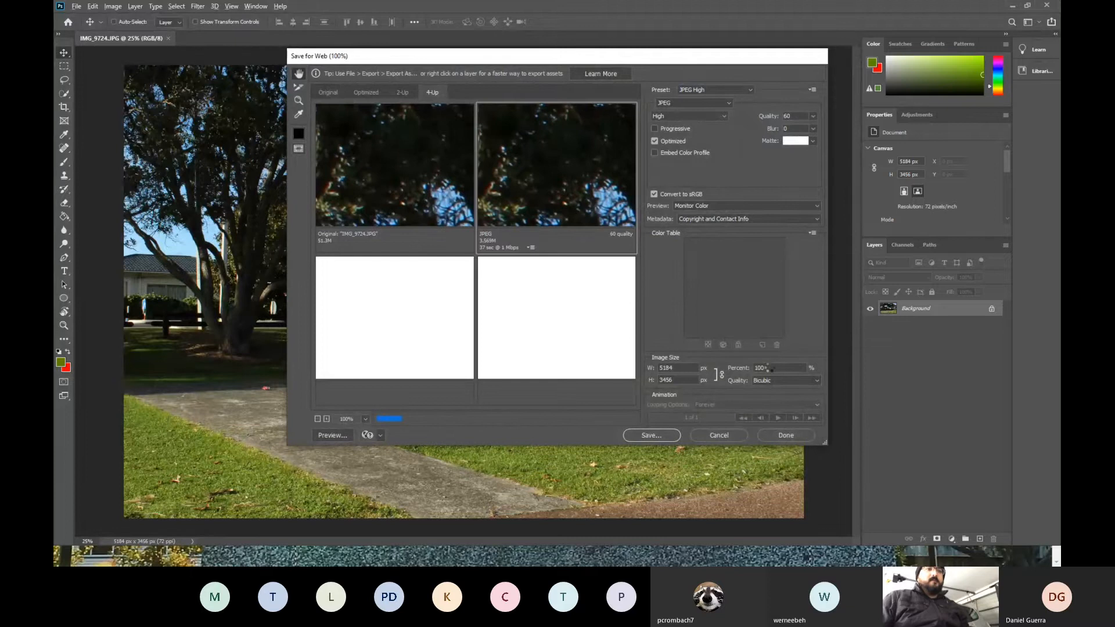
{"action": "left_click", "coordinate": [769, 367]}
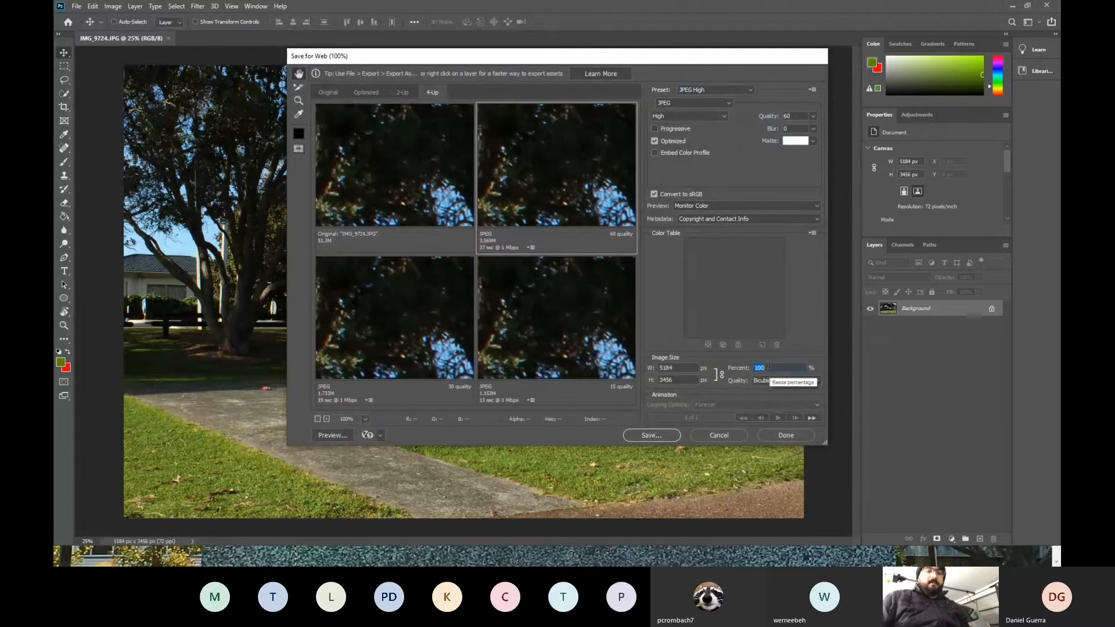
{"action": "type", "text": "50"}
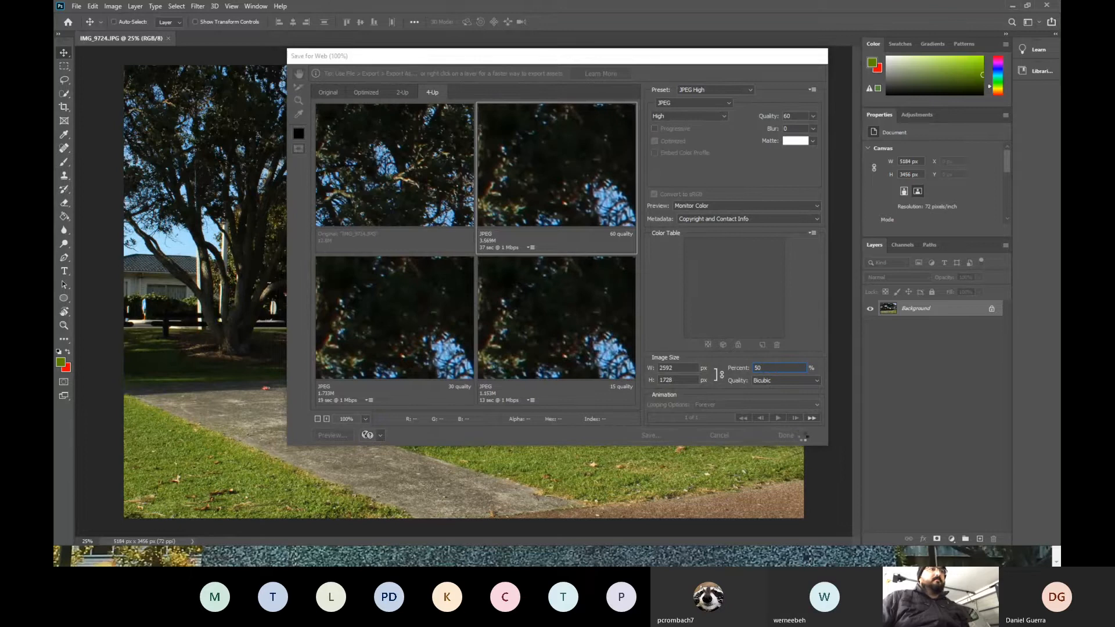
{"action": "key", "text": "Return"}
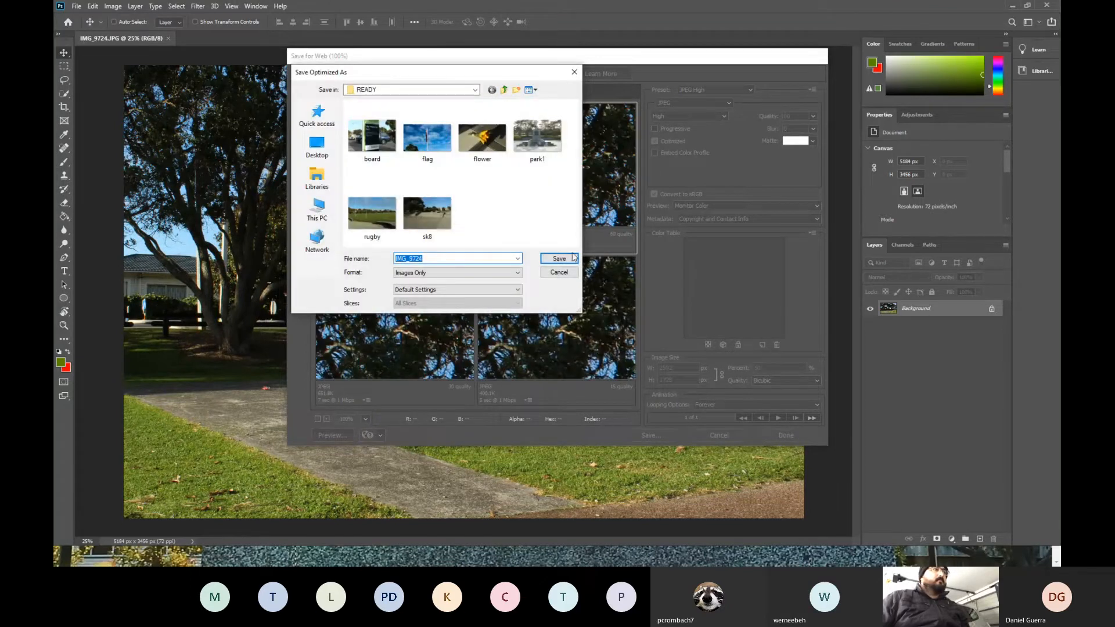
{"action": "type", "text": "baske"}
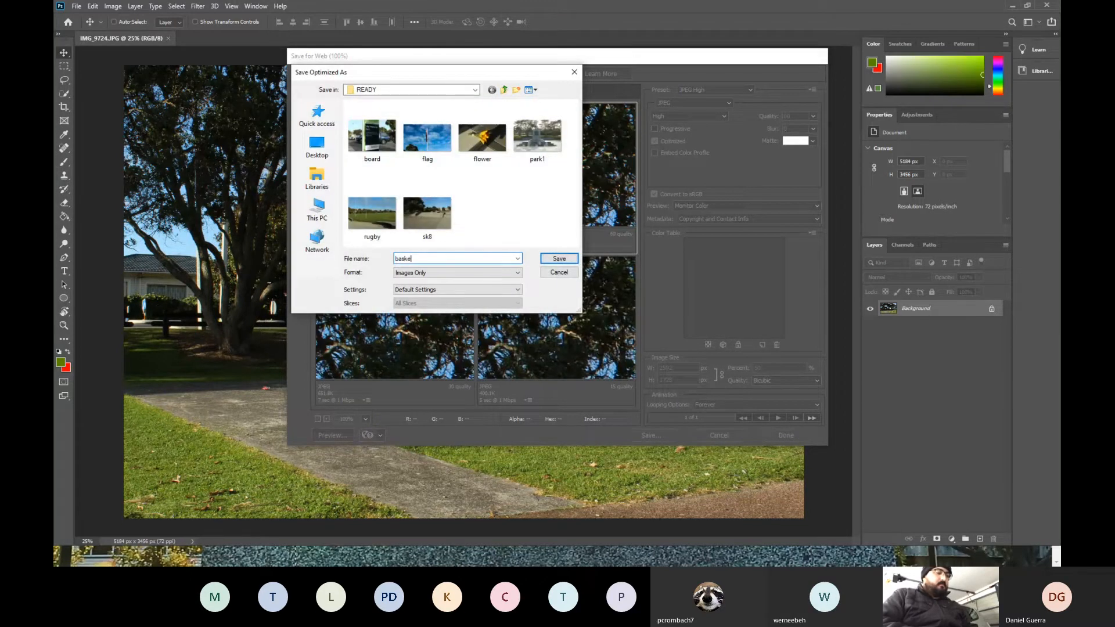
{"action": "type", "text": "tball"}
{"action": "key", "text": "Return"}
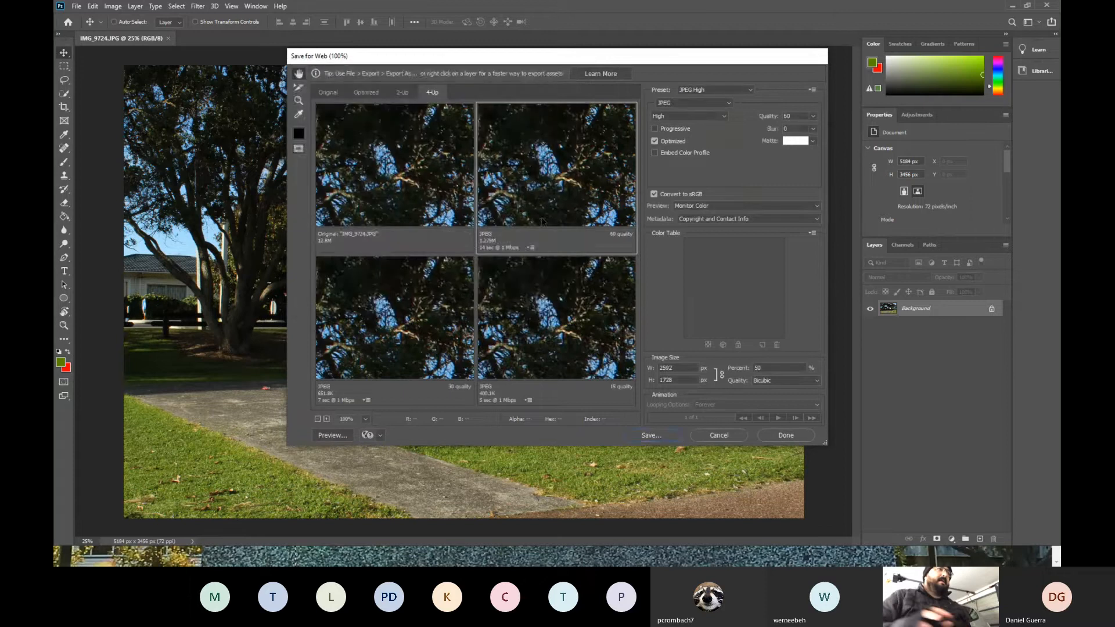
Close IMG_9724.JPG without saving changes and open the playground photo IMG_9725 from the RAW folder
{"action": "left_click", "coordinate": [172, 38]}
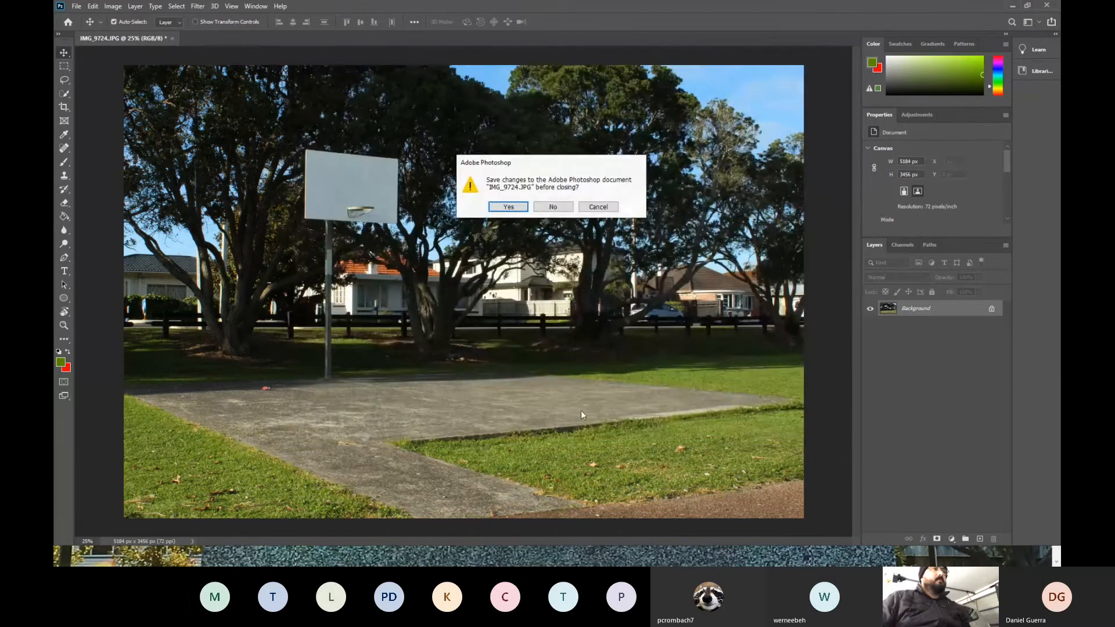
{"action": "left_click", "coordinate": [553, 207]}
{"action": "key", "text": "alt+Tab"}
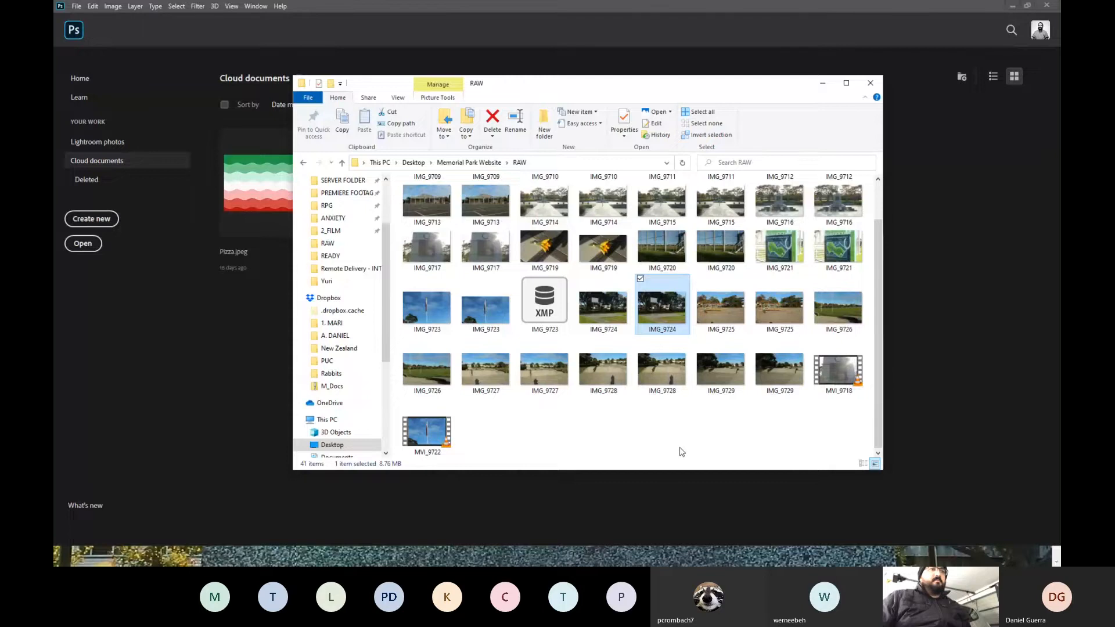
{"action": "left_click_drag", "start_coordinate": [779, 309], "coordinate": [889, 311]}
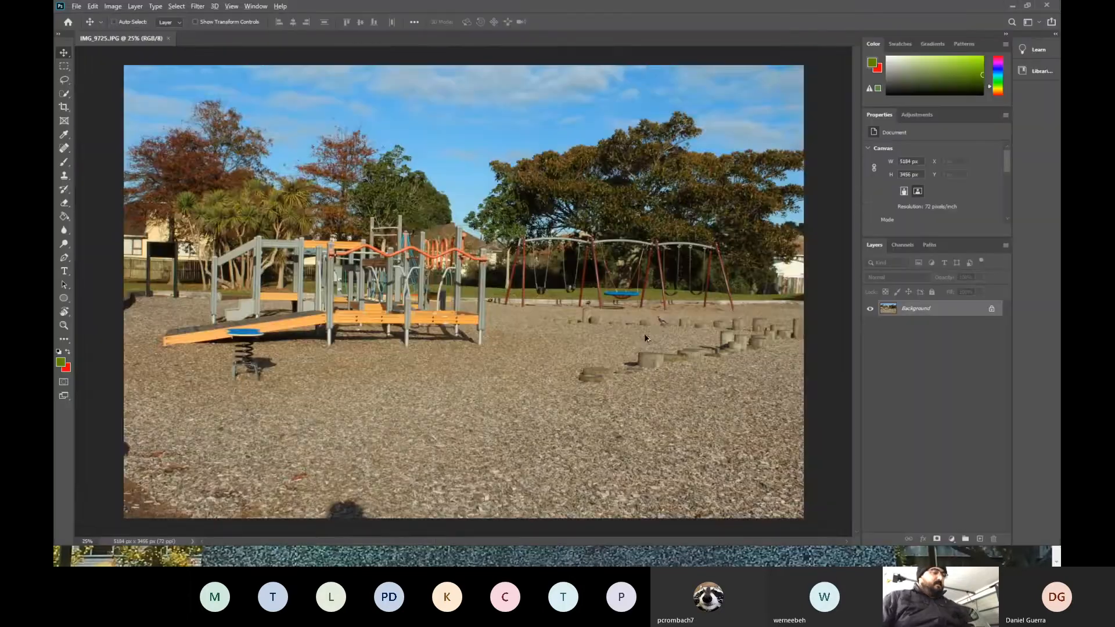
Export the playground photo with Save for Web at 50 percent size, saving it in the READY folder as "kids"
{"action": "key", "text": "ctrl+alt+shift+s"}
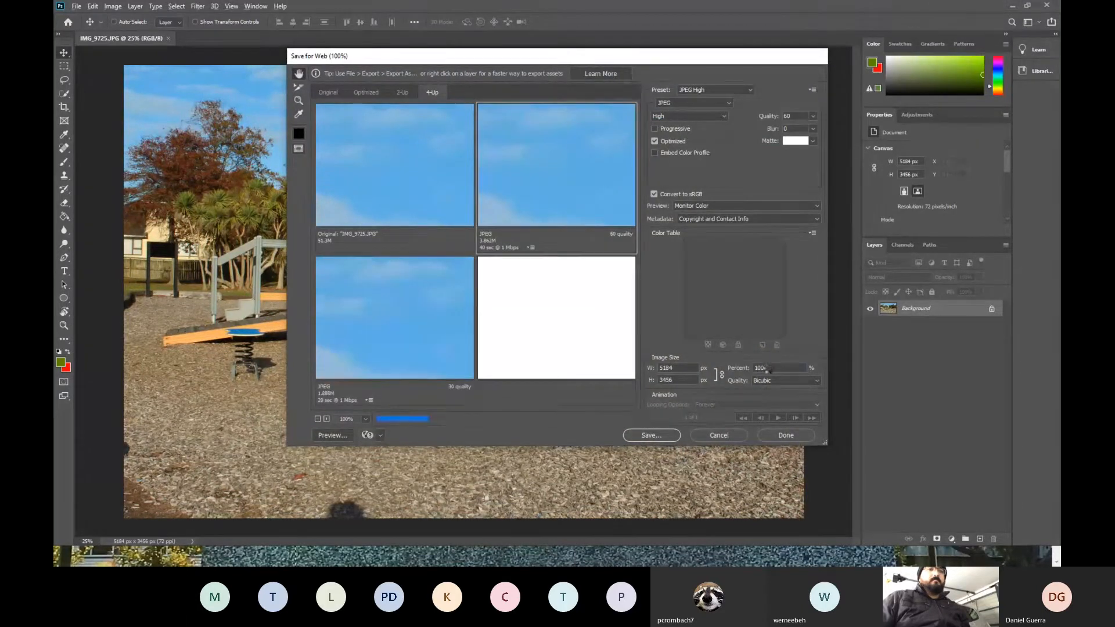
{"action": "left_click", "coordinate": [769, 367]}
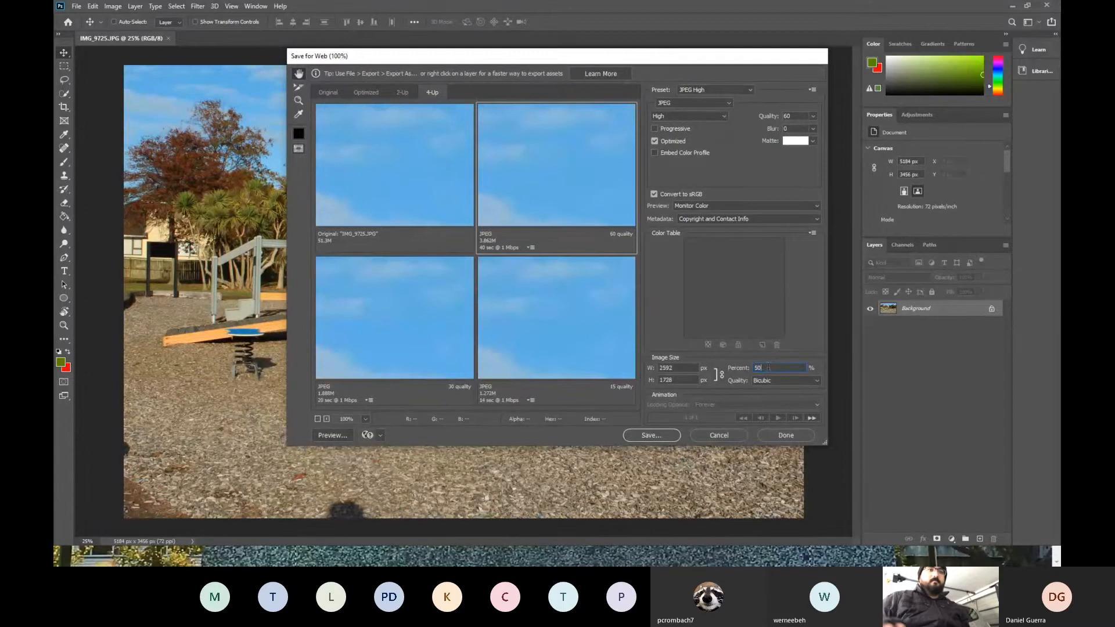
{"action": "type", "text": "50"}
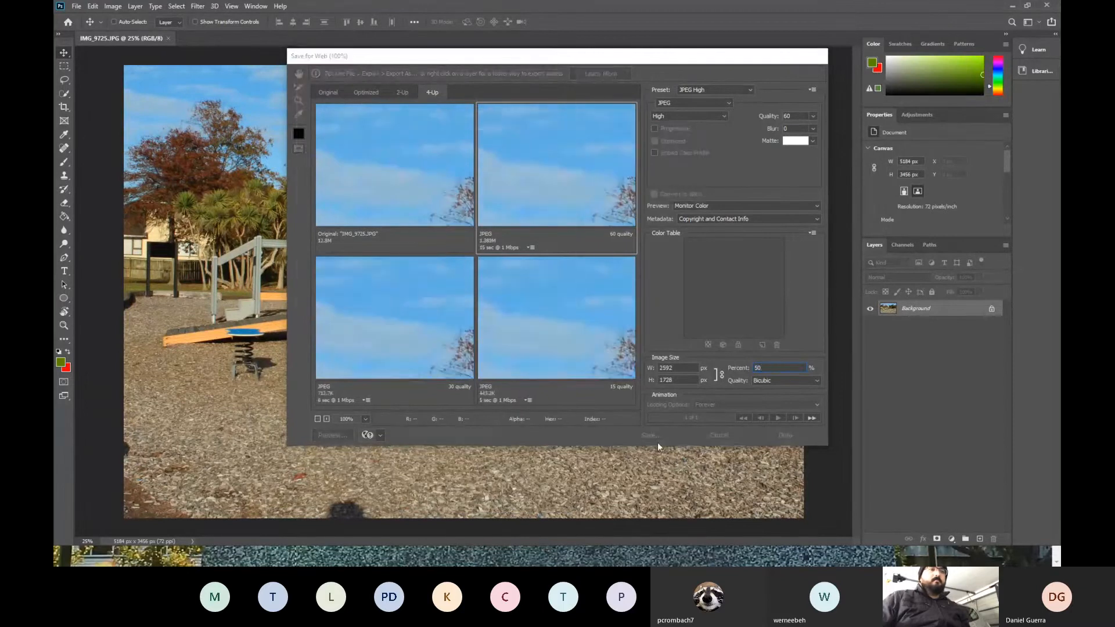
{"action": "left_click", "coordinate": [656, 439]}
{"action": "type", "text": "park2"}
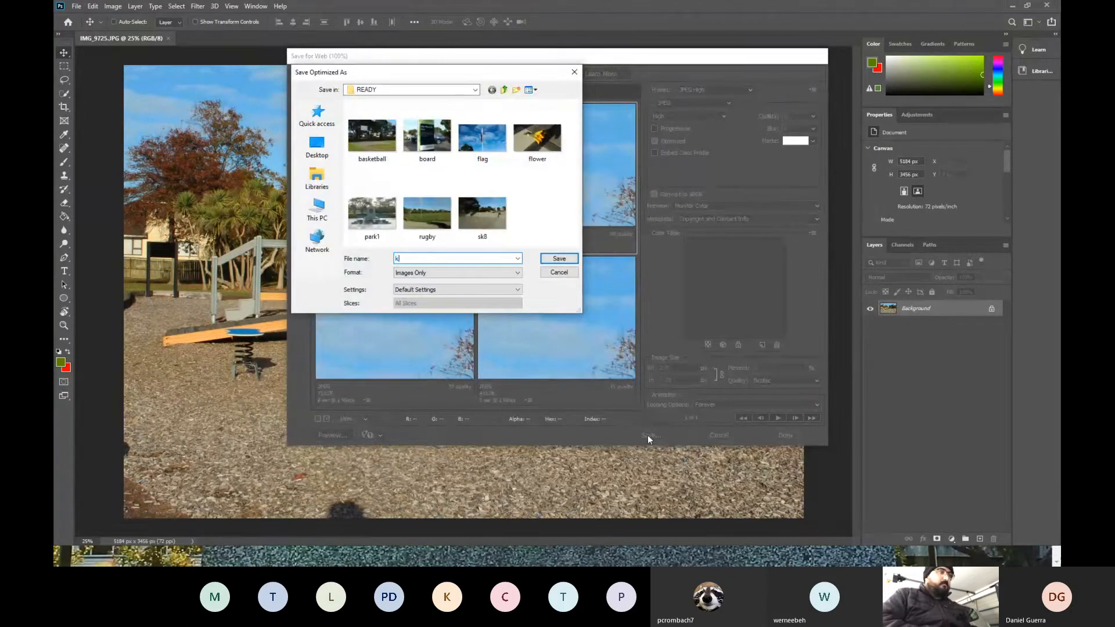
{"action": "key", "text": "Return"}
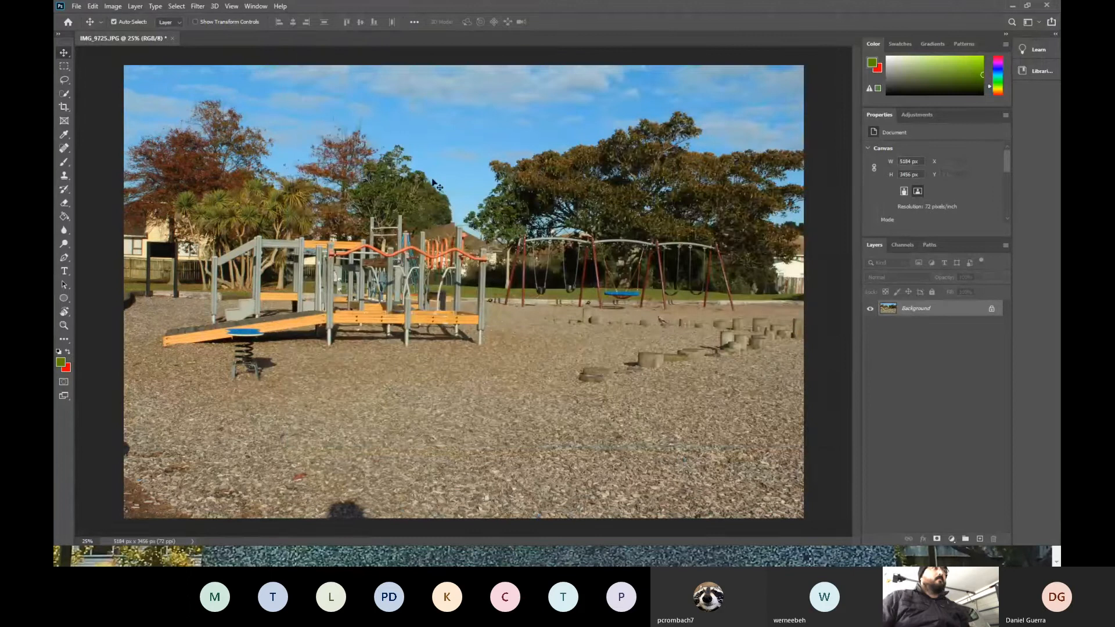
Close IMG_9725.JPG without saving changes and open the park building photo IMG_9713 from the RAW folder
{"action": "left_click", "coordinate": [173, 39]}
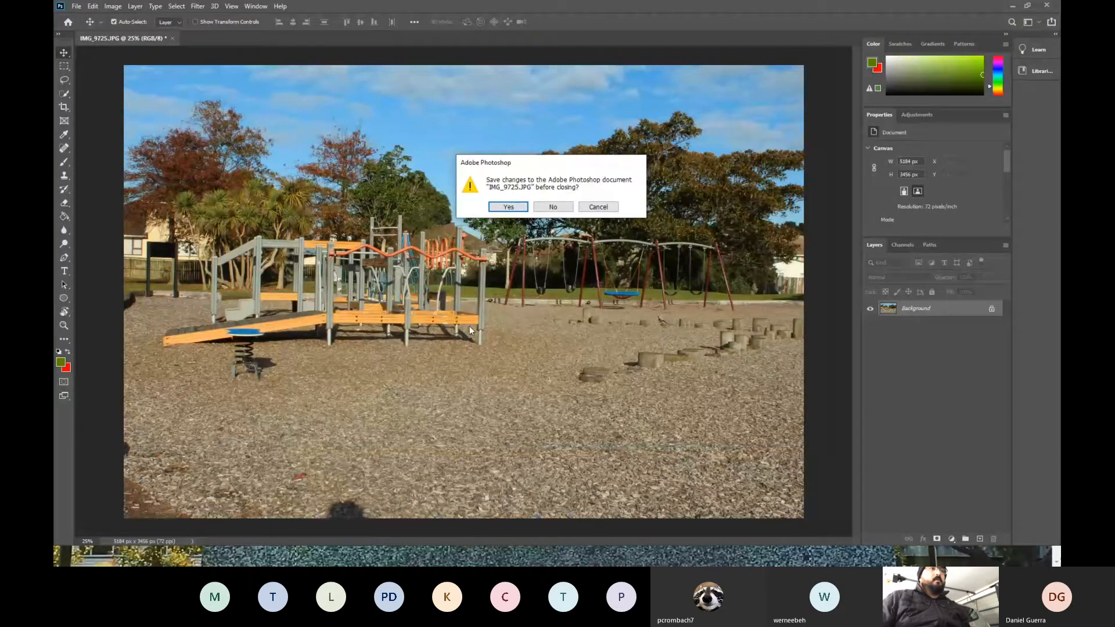
{"action": "left_click", "coordinate": [553, 206]}
{"action": "key", "text": "alt+Tab"}
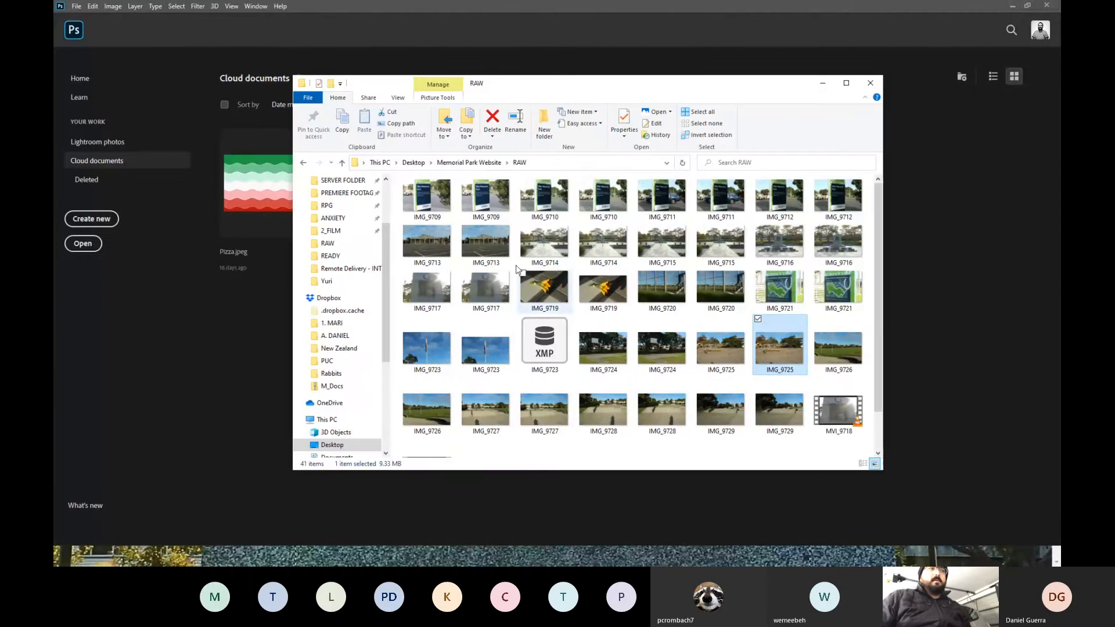
{"action": "left_click_drag", "start_coordinate": [779, 349], "coordinate": [937, 286]}
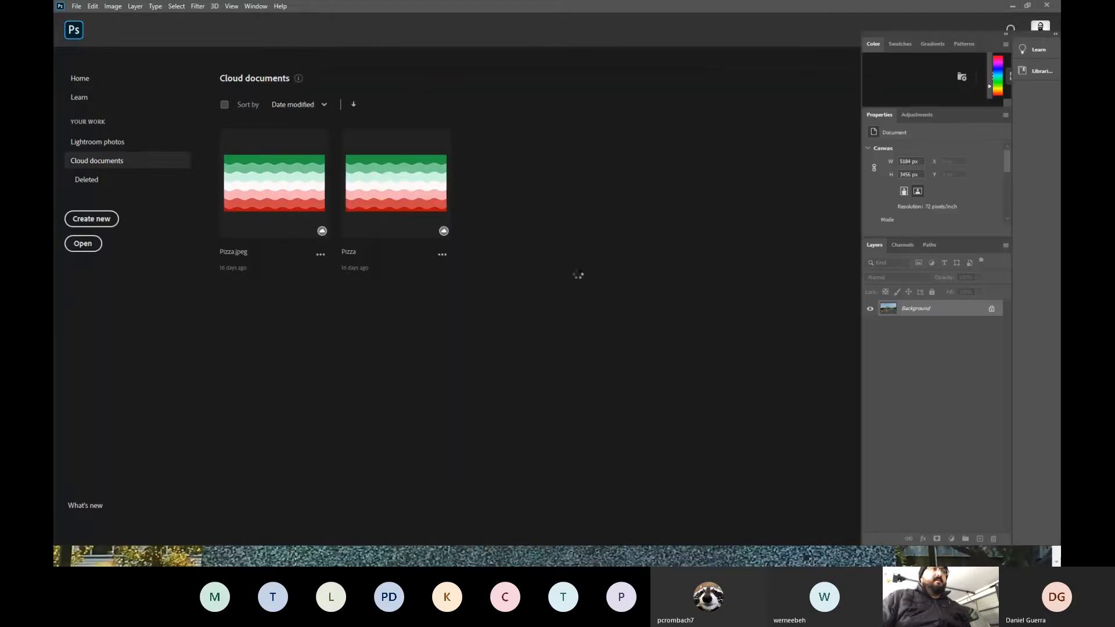
Export the park building photo with Save for Web at 50 percent size, saving it in the READY folder as "events"
{"action": "key", "text": "ctrl+alt+shift+s"}
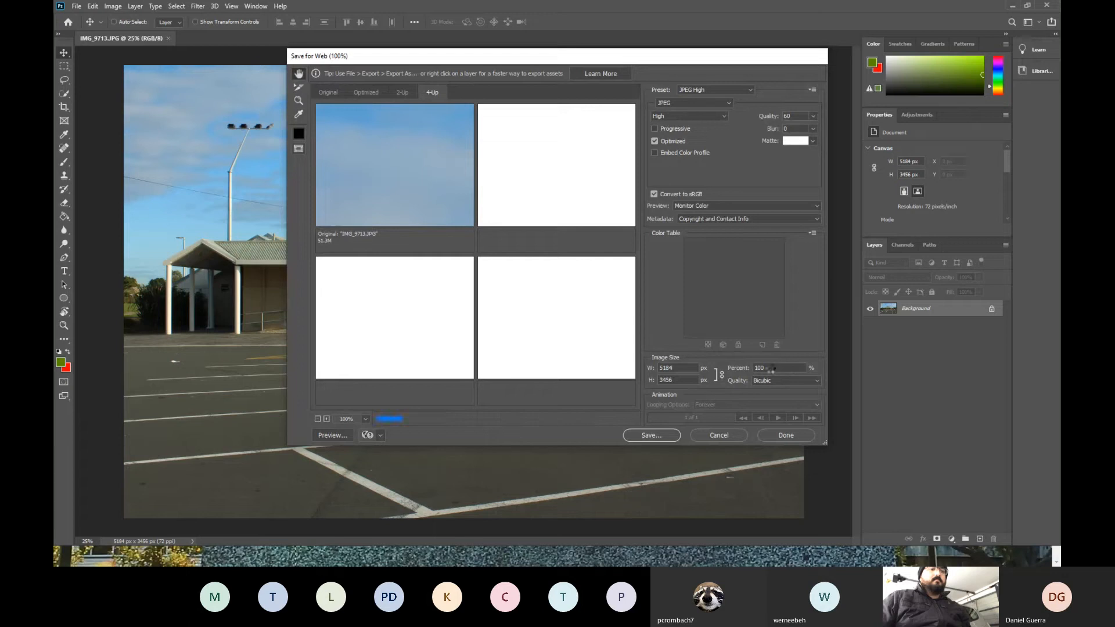
{"action": "left_click", "coordinate": [773, 367]}
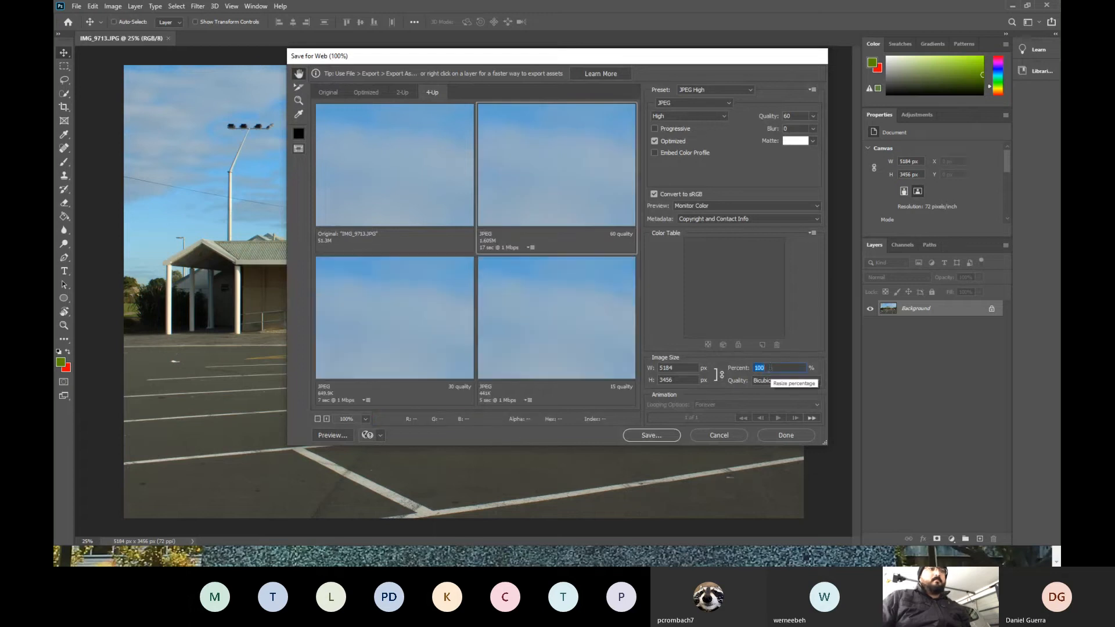
{"action": "type", "text": "50"}
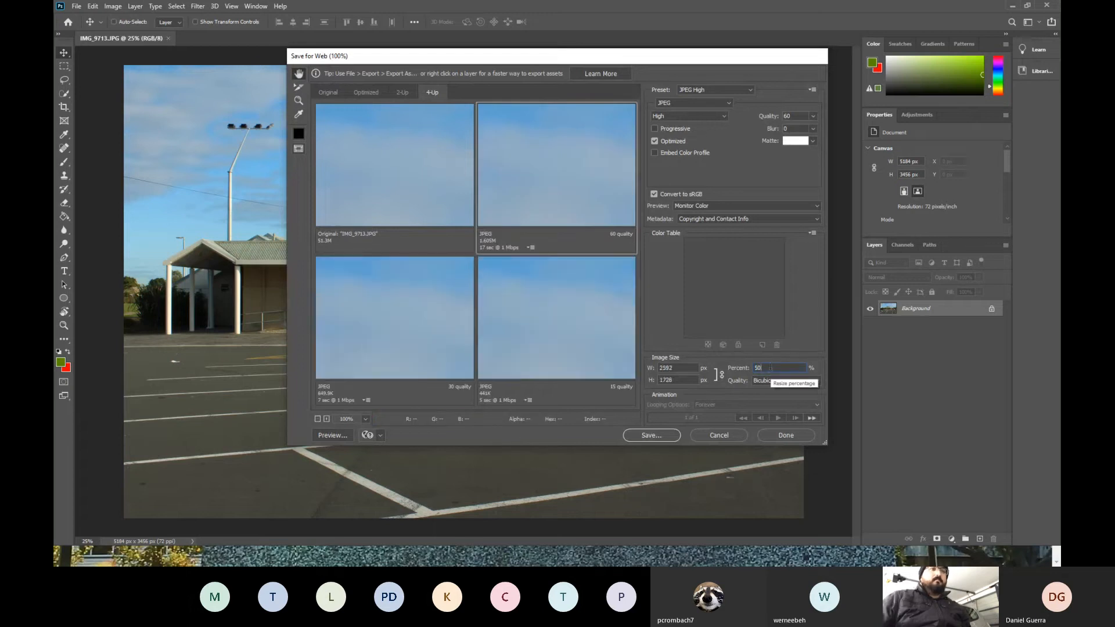
{"action": "left_click", "coordinate": [652, 436]}
{"action": "type", "text": "events"}
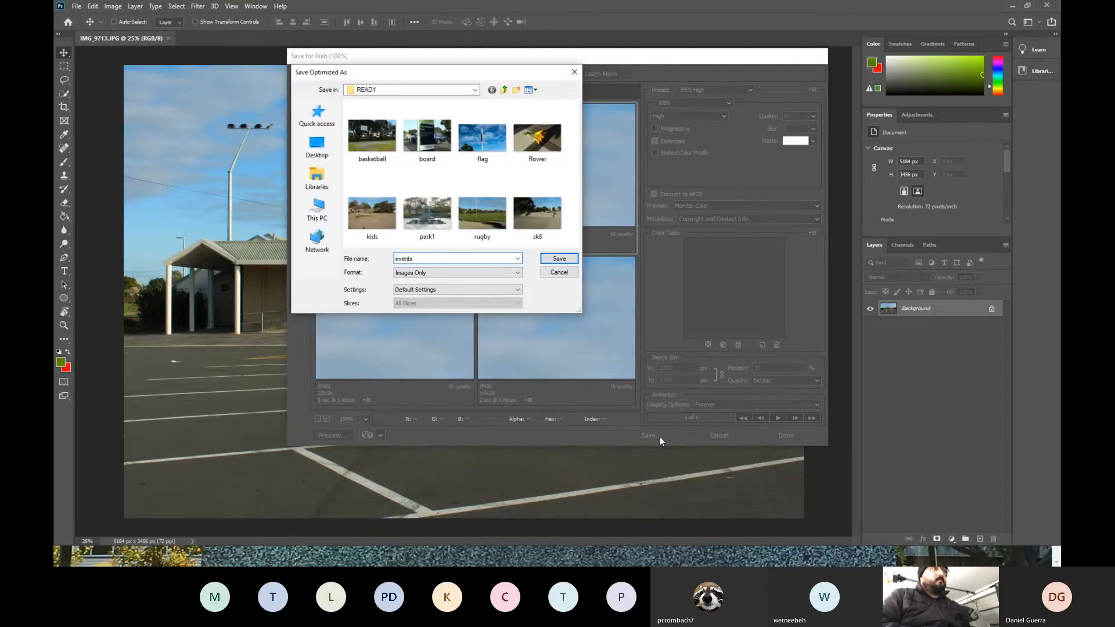
{"action": "key", "text": "Return"}
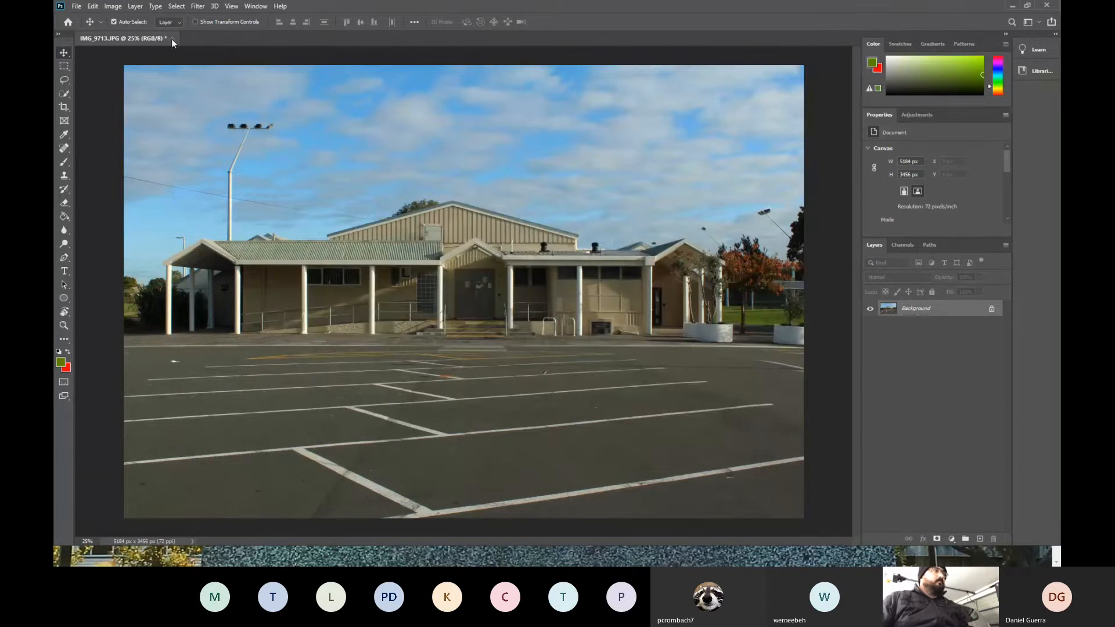
Close IMG_9713.JPG without saving changes and open the baseball field photo IMG_9720 from the RAW folder
{"action": "left_click", "coordinate": [173, 38]}
{"action": "left_click", "coordinate": [552, 208]}
{"action": "key", "text": "alt+Tab"}
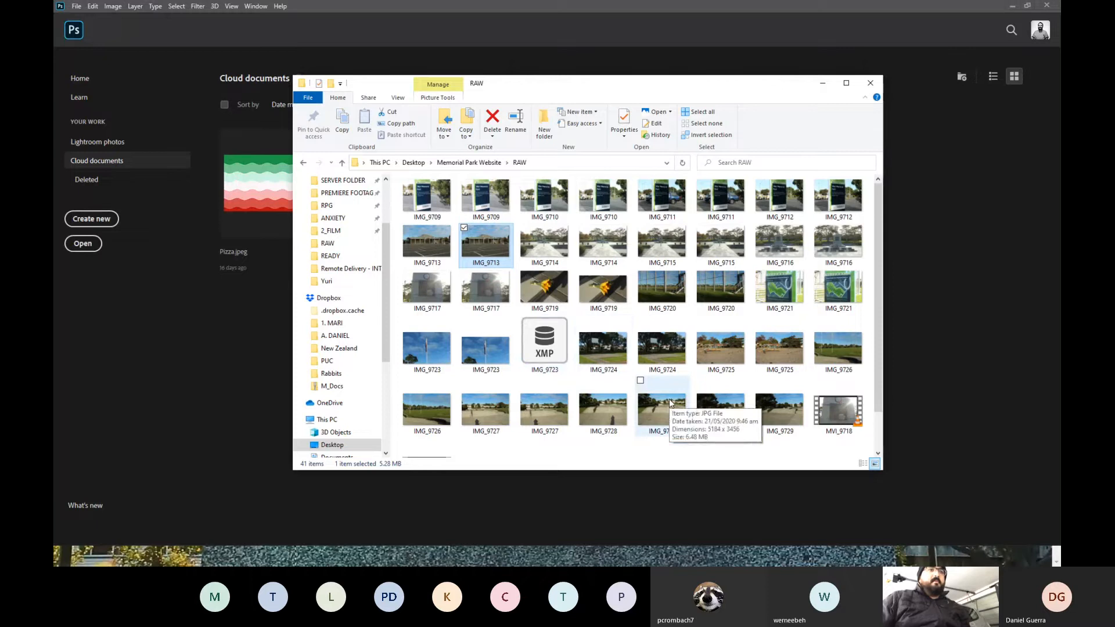
{"action": "left_click_drag", "start_coordinate": [719, 285], "coordinate": [868, 410]}
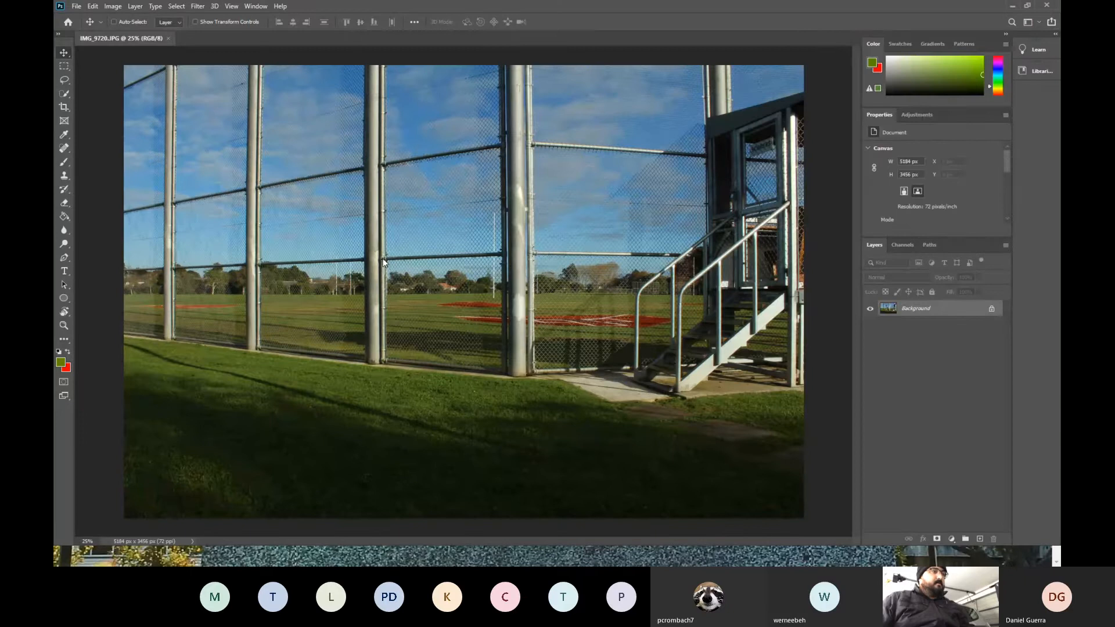
Export the baseball field photo with Save for Web at 50 percent size, saving it in the READY folder as "baseball"
{"action": "key", "text": "ctrl+shift+alt+s"}
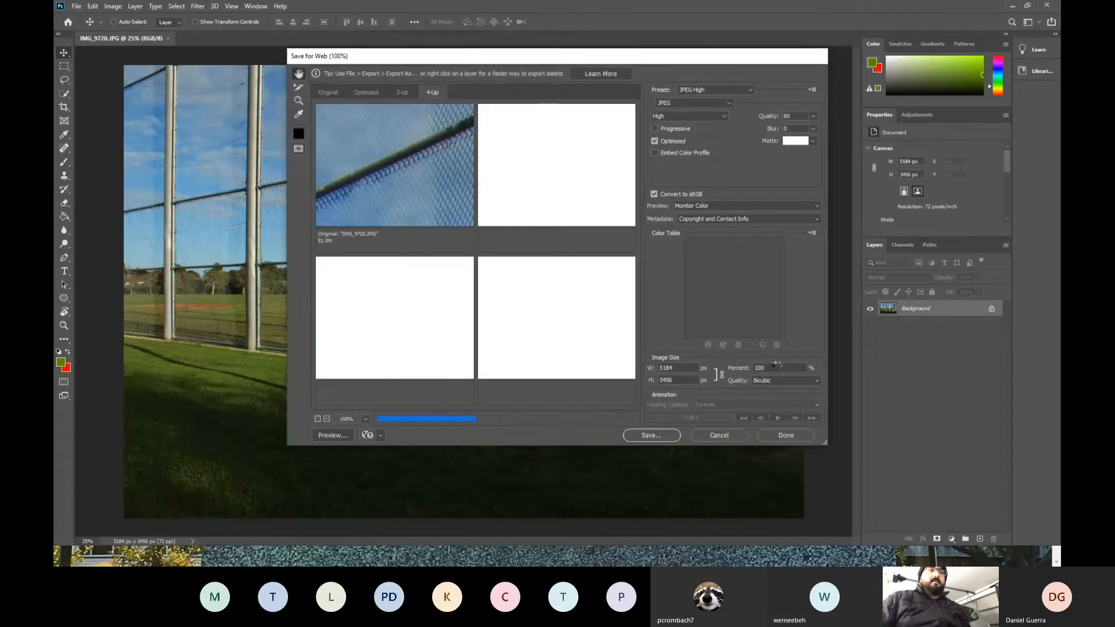
{"action": "double_click", "coordinate": [761, 368]}
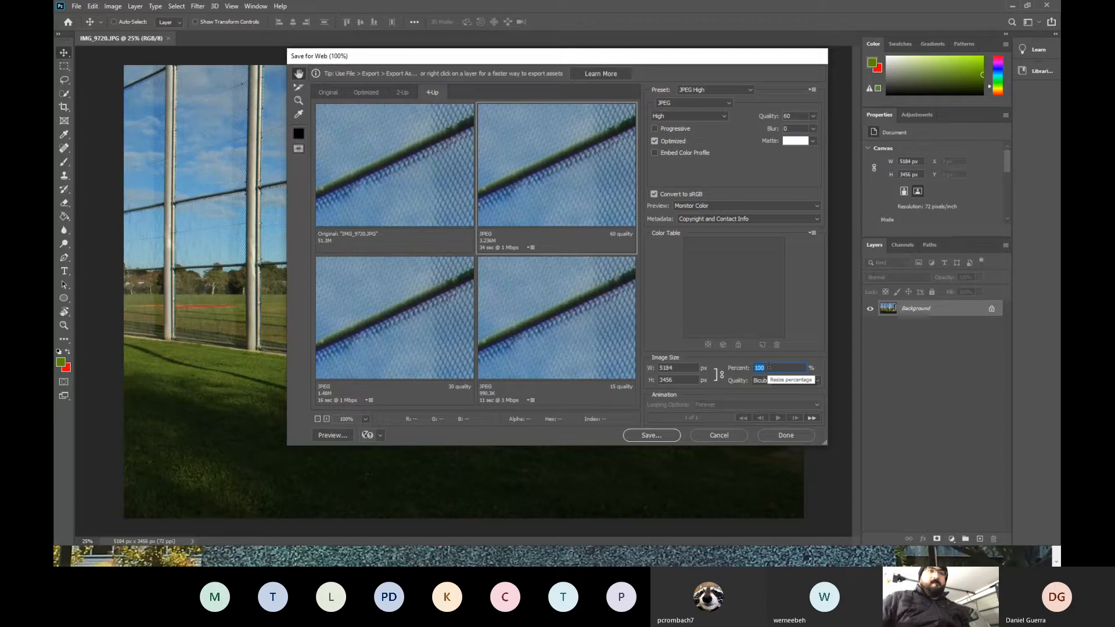
{"action": "type", "text": "50"}
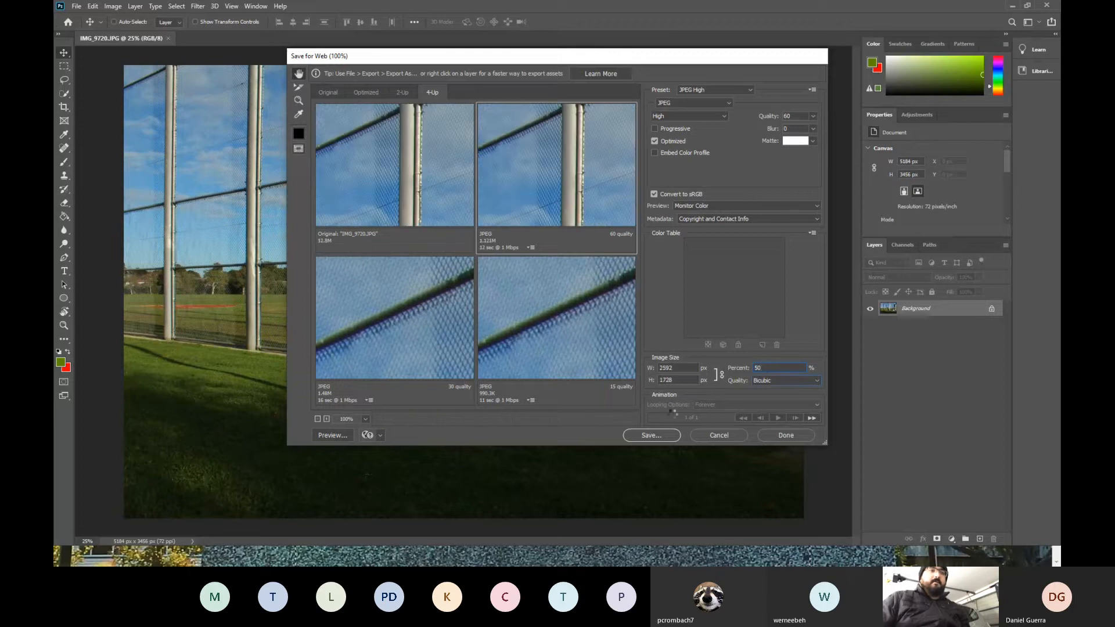
{"action": "left_click", "coordinate": [667, 434]}
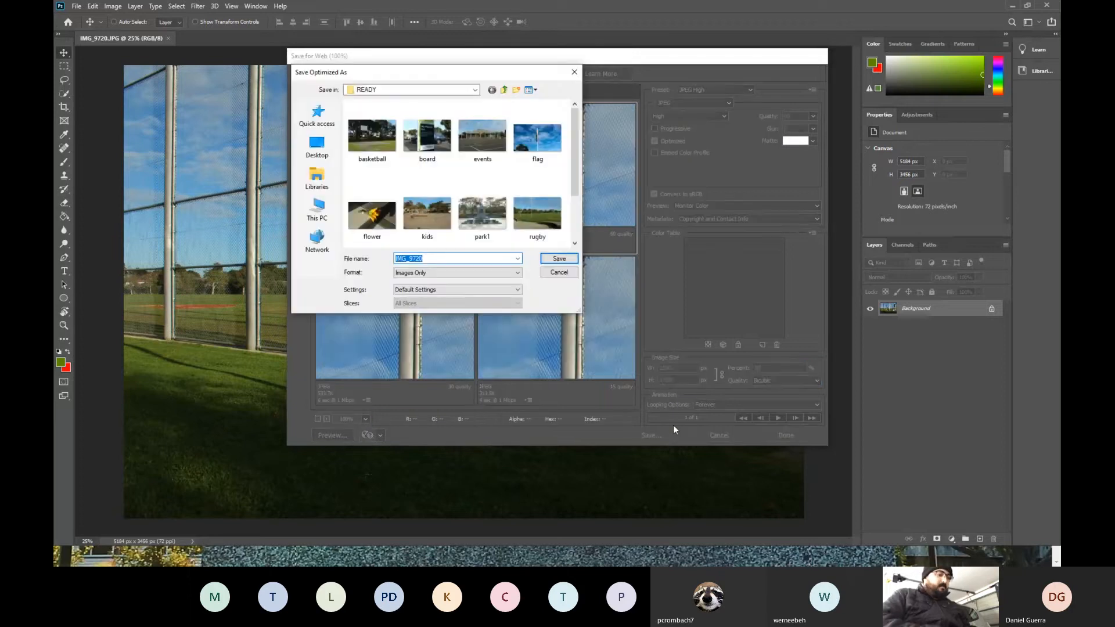
{"action": "type", "text": "baseball"}
{"action": "key", "text": "Return"}
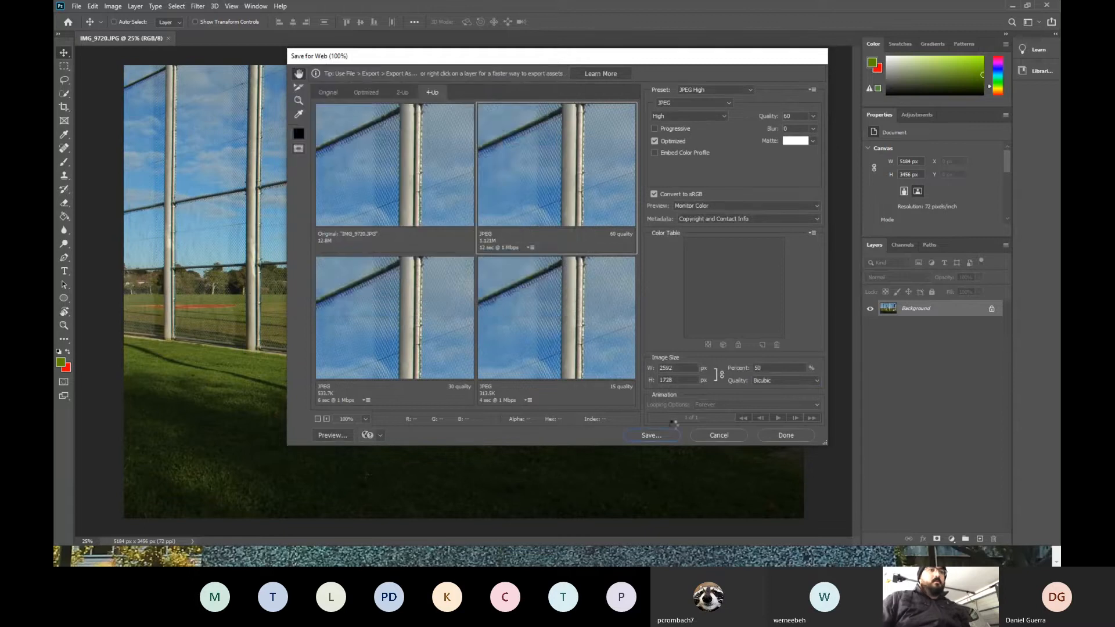
Close IMG_9720.JPG without saving changes and switch to the Wix Website Editor in Chrome
{"action": "left_click", "coordinate": [172, 38]}
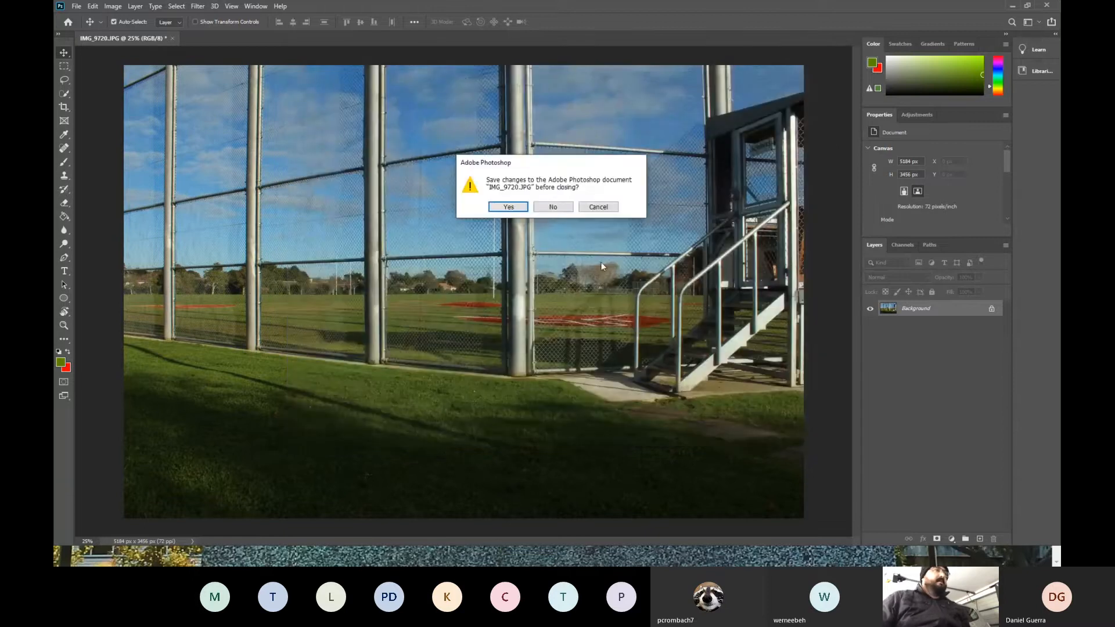
{"action": "left_click", "coordinate": [551, 208]}
{"action": "key", "text": "alt+Tab"}
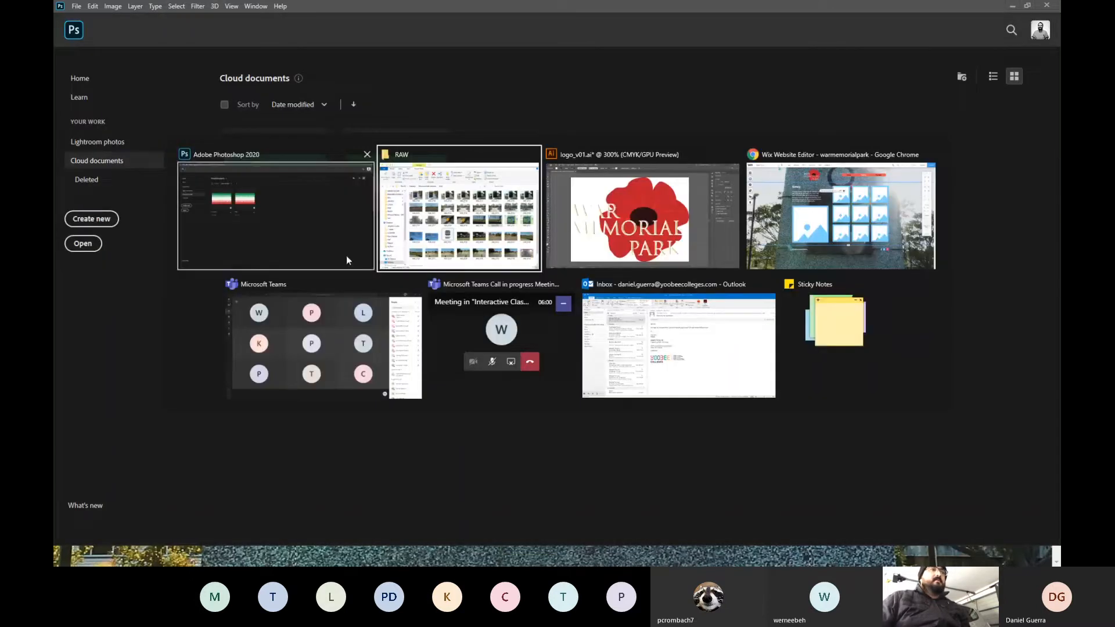
{"action": "left_click", "coordinate": [821, 235]}
Open the gallery's media organizer and start adding images by uploading files from the computer
{"action": "left_click", "coordinate": [577, 217]}
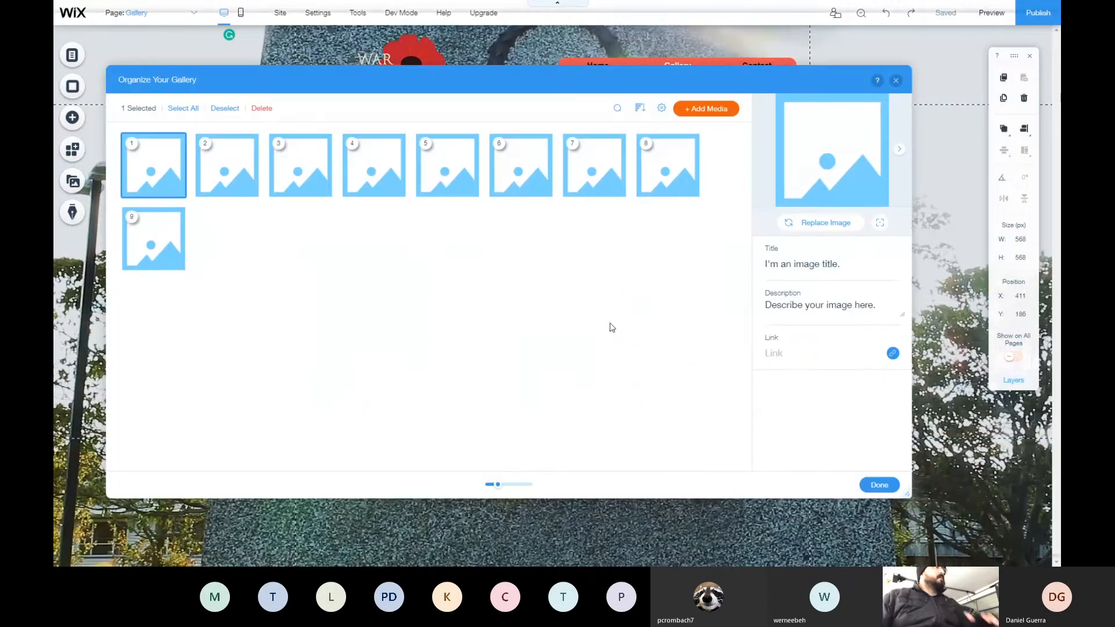
{"action": "left_click", "coordinate": [706, 109]}
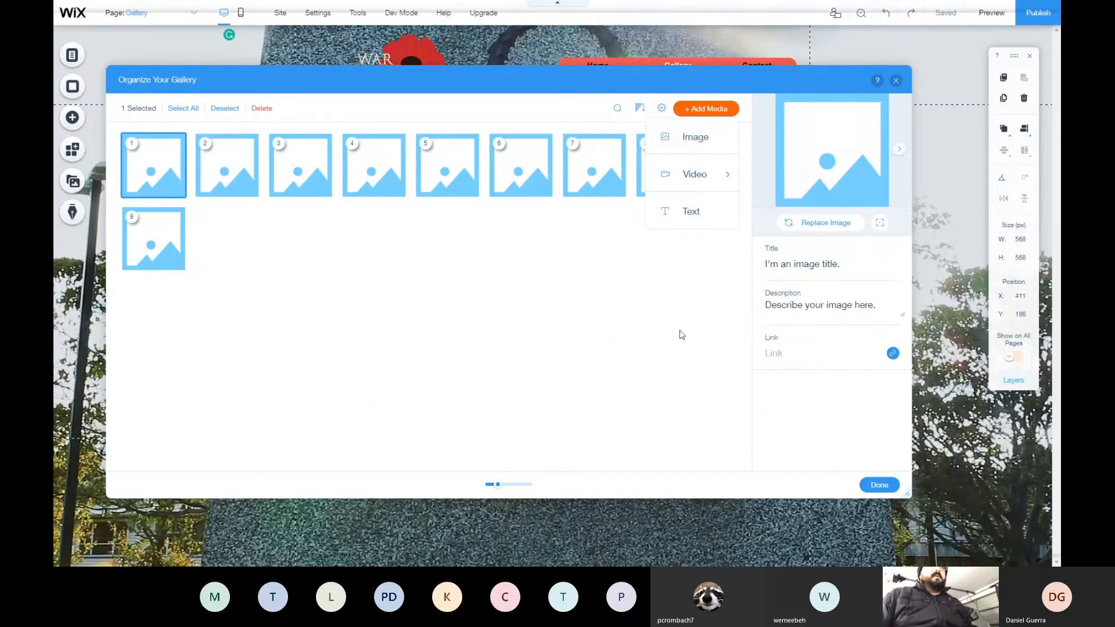
{"action": "left_click", "coordinate": [705, 139]}
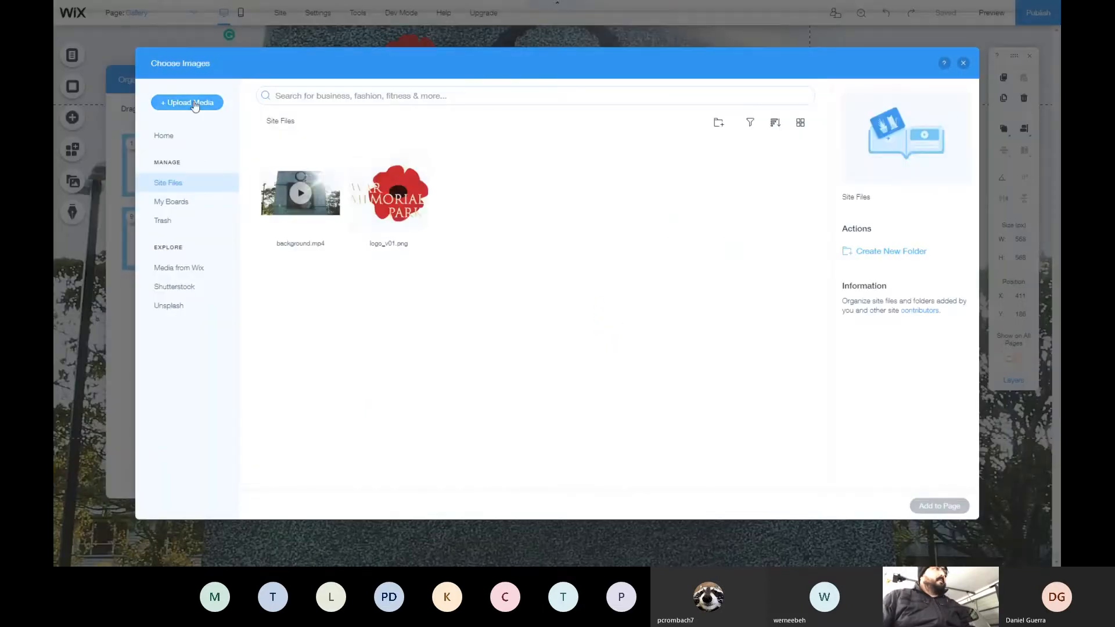
{"action": "left_click", "coordinate": [198, 103]}
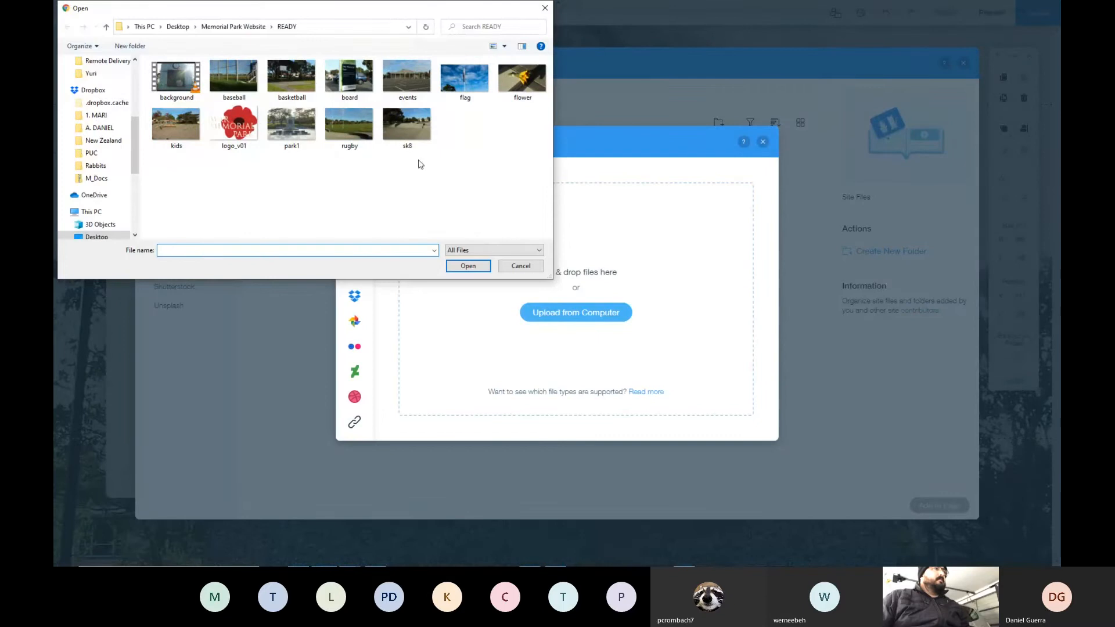
Upload all the park photos from the READY folder to Site Files, leaving out background and logo_v01, and check the upload list
{"action": "left_click_drag", "start_coordinate": [523, 186], "coordinate": [179, 72]}
{"action": "left_click", "coordinate": [183, 82], "text": "ctrl"}
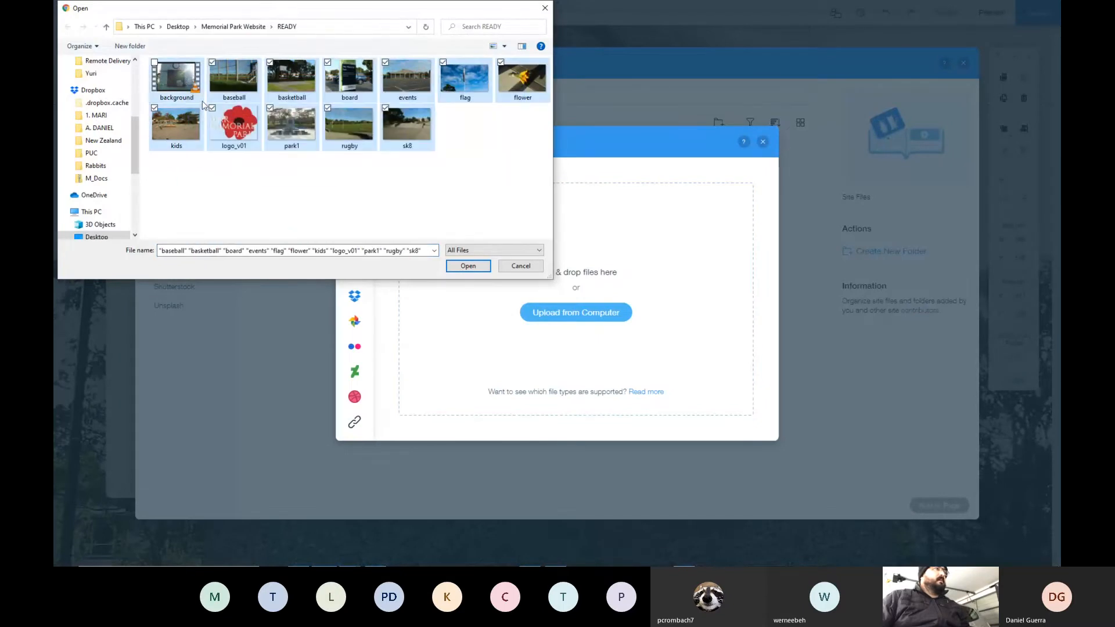
{"action": "left_click", "coordinate": [234, 130], "text": "ctrl"}
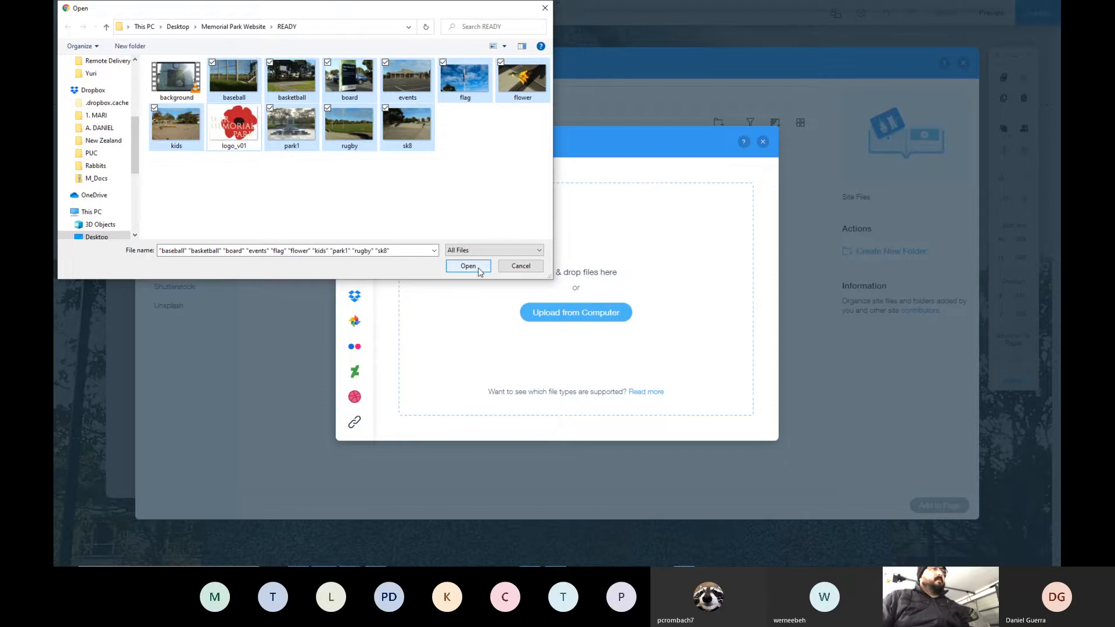
{"action": "left_click", "coordinate": [479, 272]}
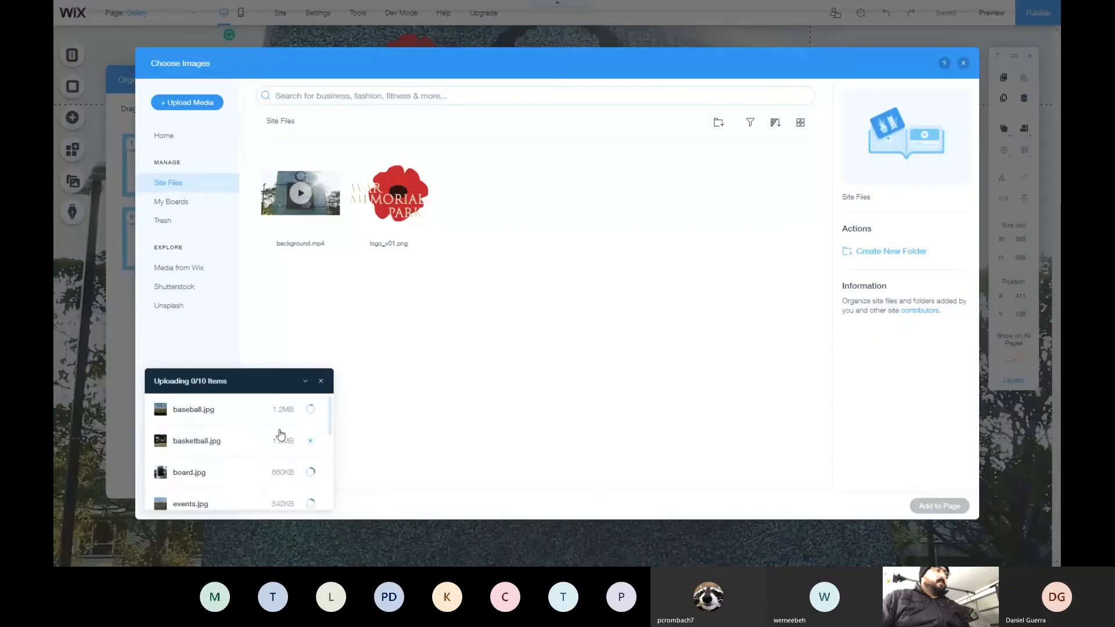
{"action": "scroll", "coordinate": [280, 434], "scroll_direction": "down", "scroll_amount": 5}
{"action": "scroll", "coordinate": [273, 446], "scroll_direction": "up", "scroll_amount": 5}
{"action": "scroll", "coordinate": [235, 453], "scroll_direction": "down", "scroll_amount": 5}
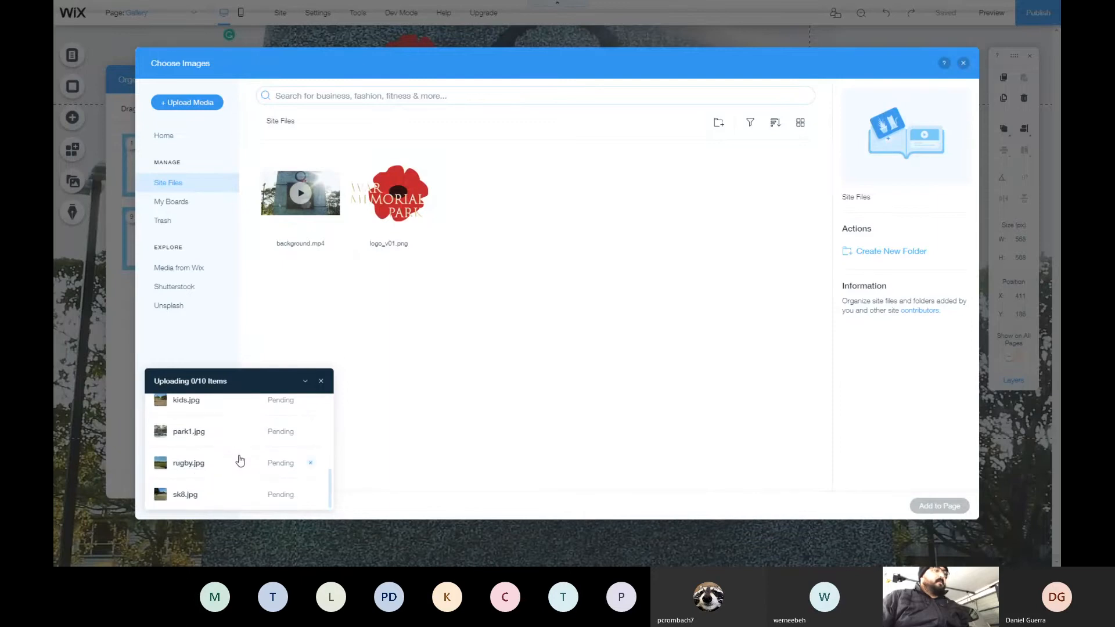
{"action": "scroll", "coordinate": [240, 461], "scroll_direction": "up", "scroll_amount": 5}
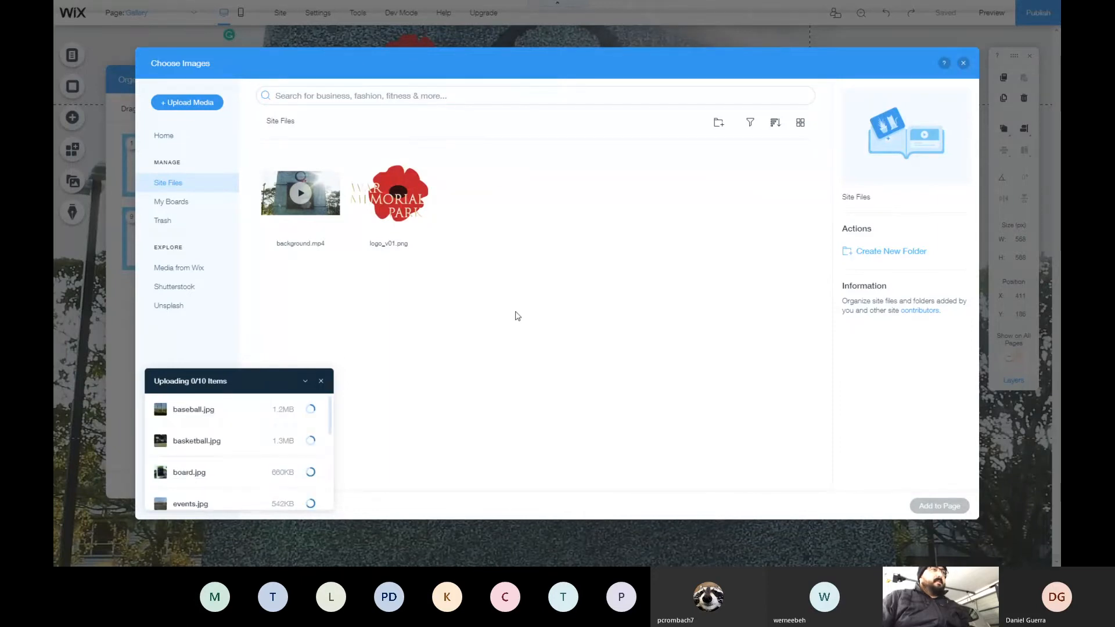
Open the recent warMemorialPark project in Adobe Premiere Pro 2020 and move the MVI_9718 sequence's playhead to 00:00:03:18
{"action": "key", "text": "super"}
{"action": "type", "text": "premier"}
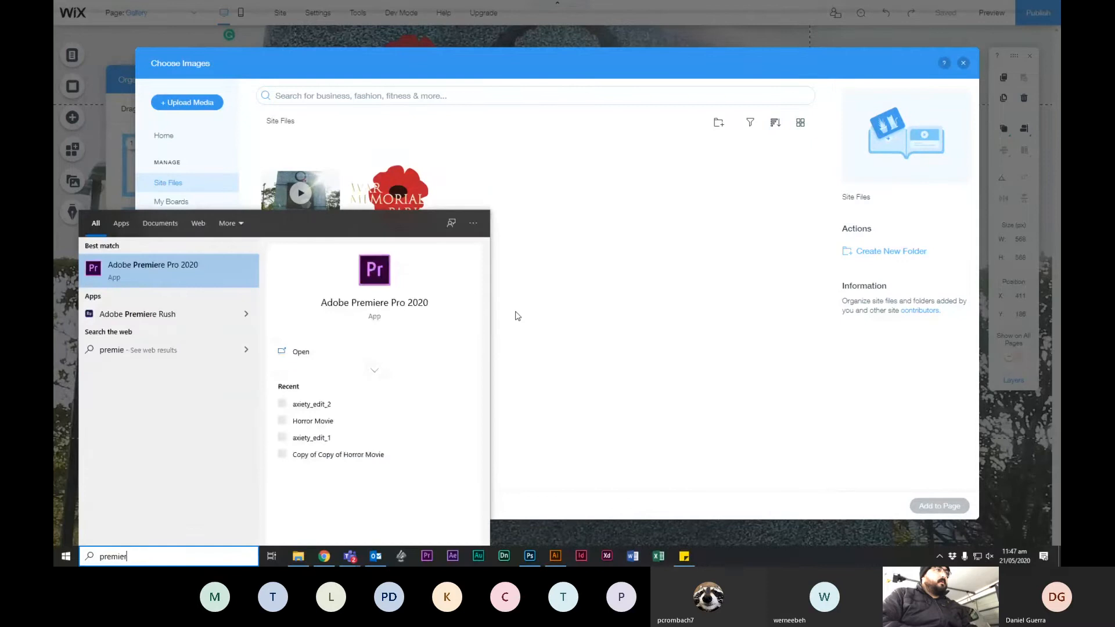
{"action": "key", "text": "Return"}
{"action": "left_click", "coordinate": [584, 406]}
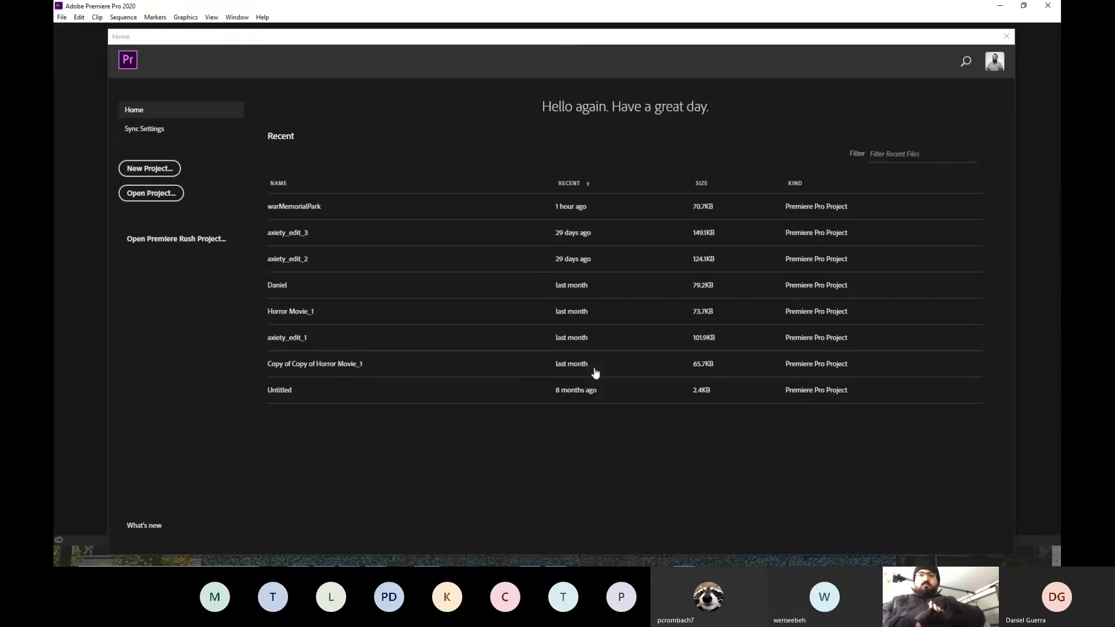
{"action": "left_click", "coordinate": [307, 210]}
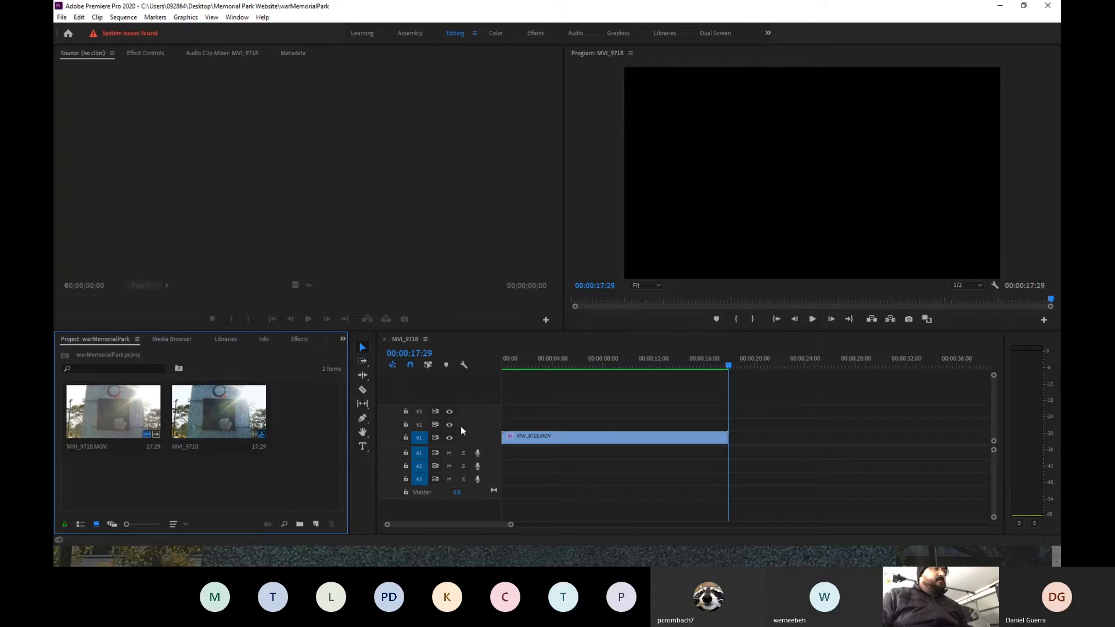
{"action": "left_click", "coordinate": [548, 364]}
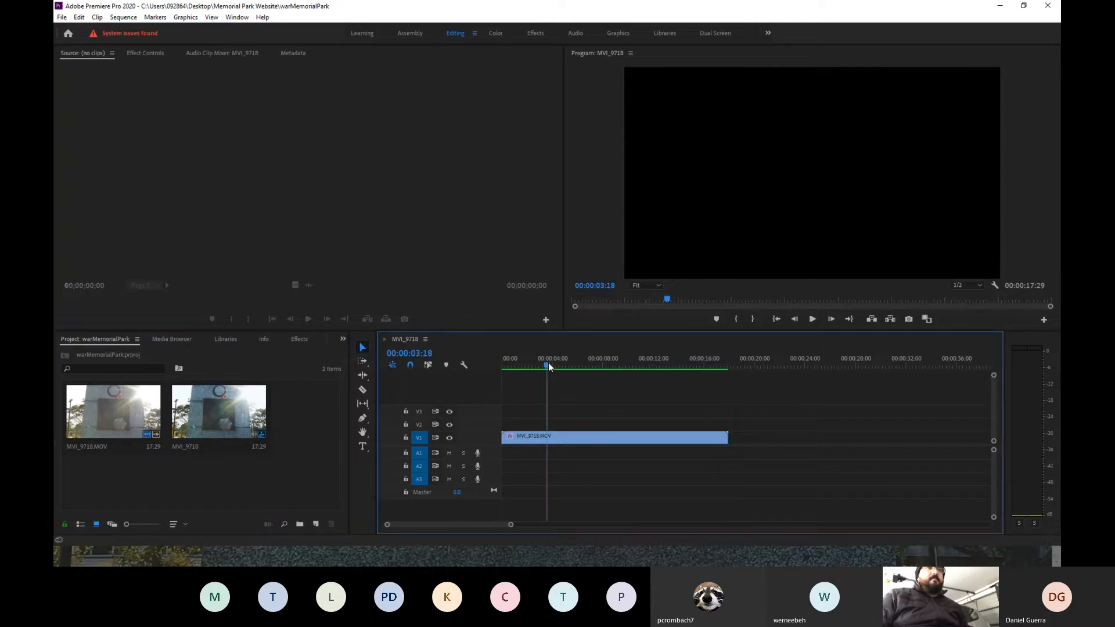
Move the MVI_9718 sequence's playhead to 00:00:09:14 and look over the clip options available for MVI_9718.MOV
{"action": "left_click_drag", "start_coordinate": [548, 364], "coordinate": [620, 366]}
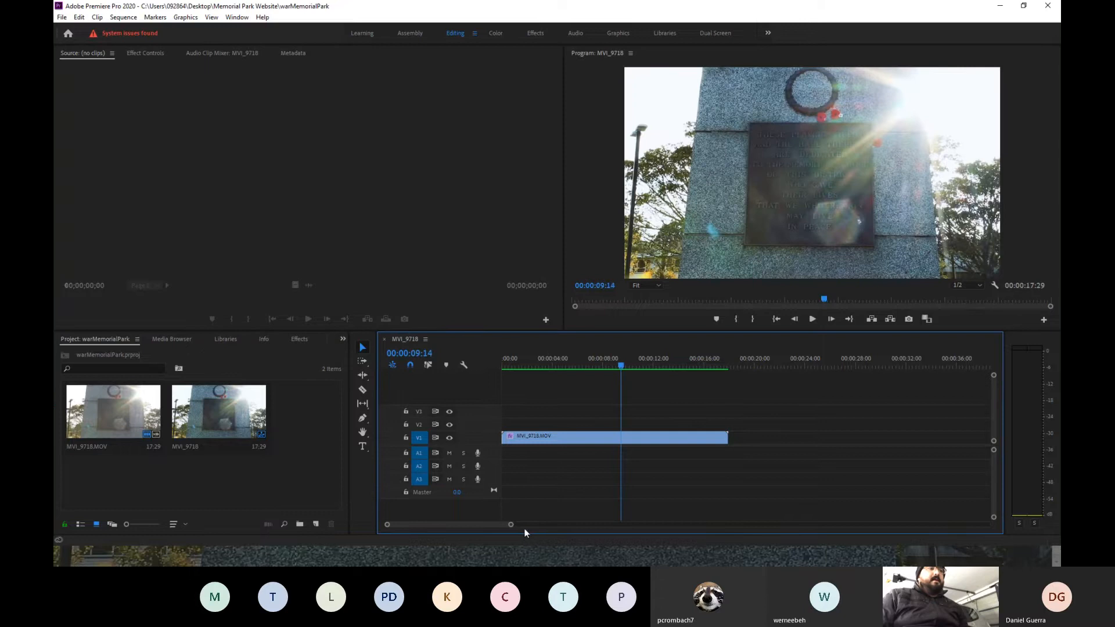
{"action": "right_click", "coordinate": [566, 440]}
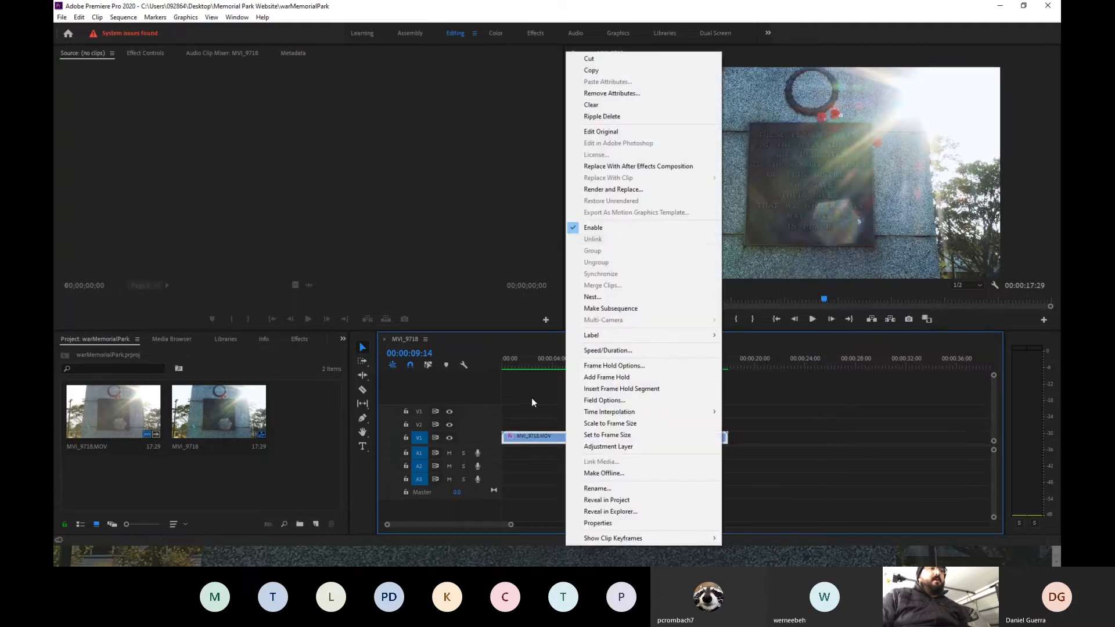
{"action": "left_click", "coordinate": [531, 399]}
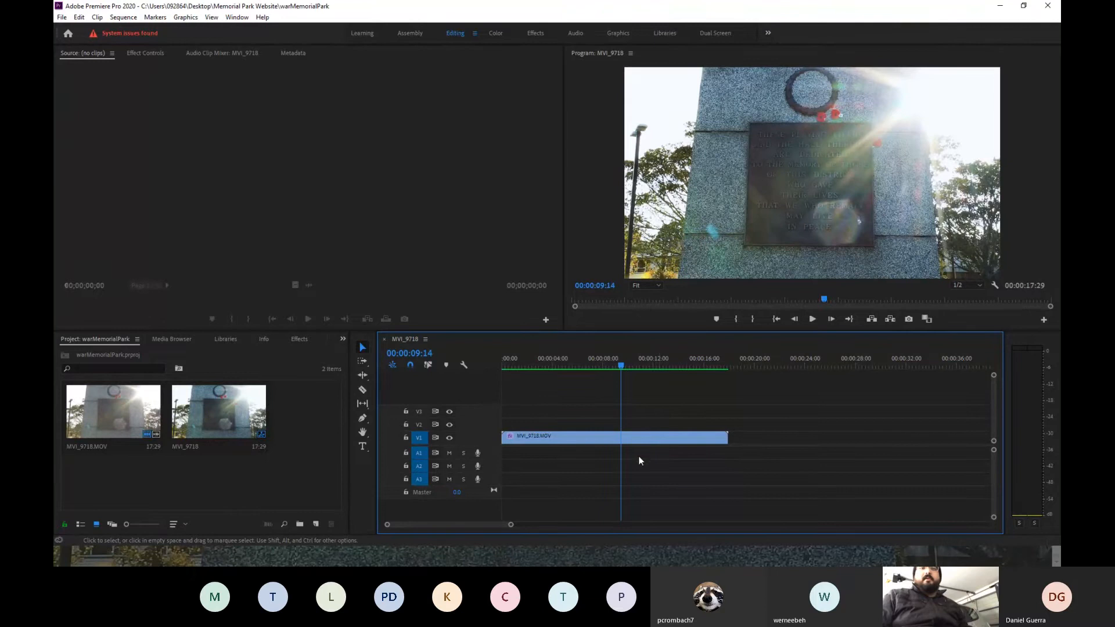
Switch to the Color workspace and examine the MVI_9718.MOV clip's Curves, Creative and Basic Correction settings in Lumetri Color
{"action": "left_click", "coordinate": [584, 436]}
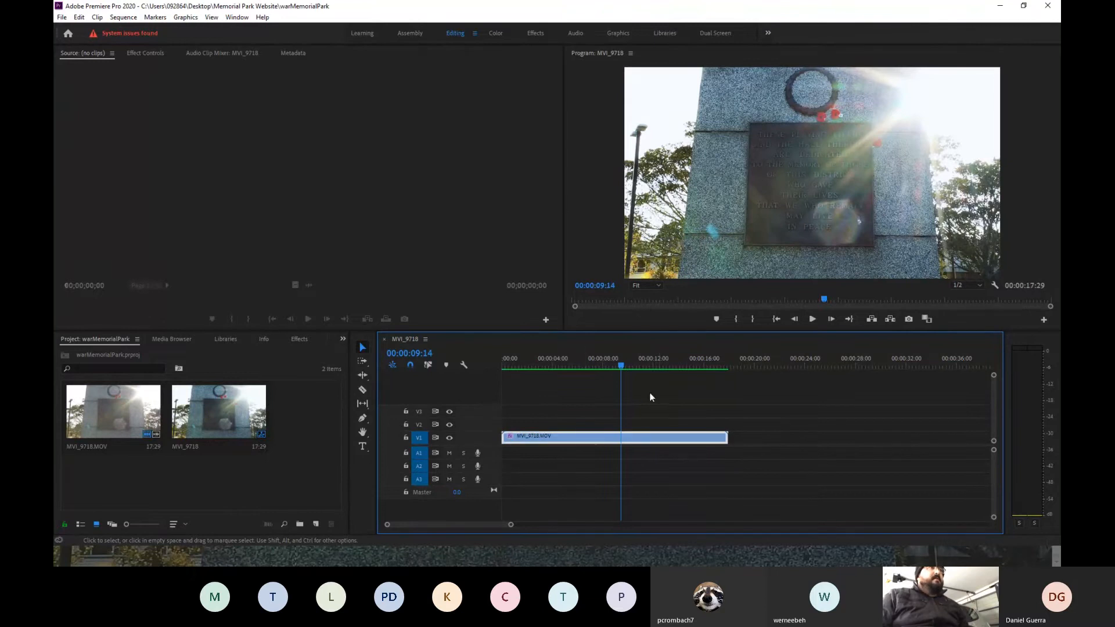
{"action": "left_click", "coordinate": [495, 33]}
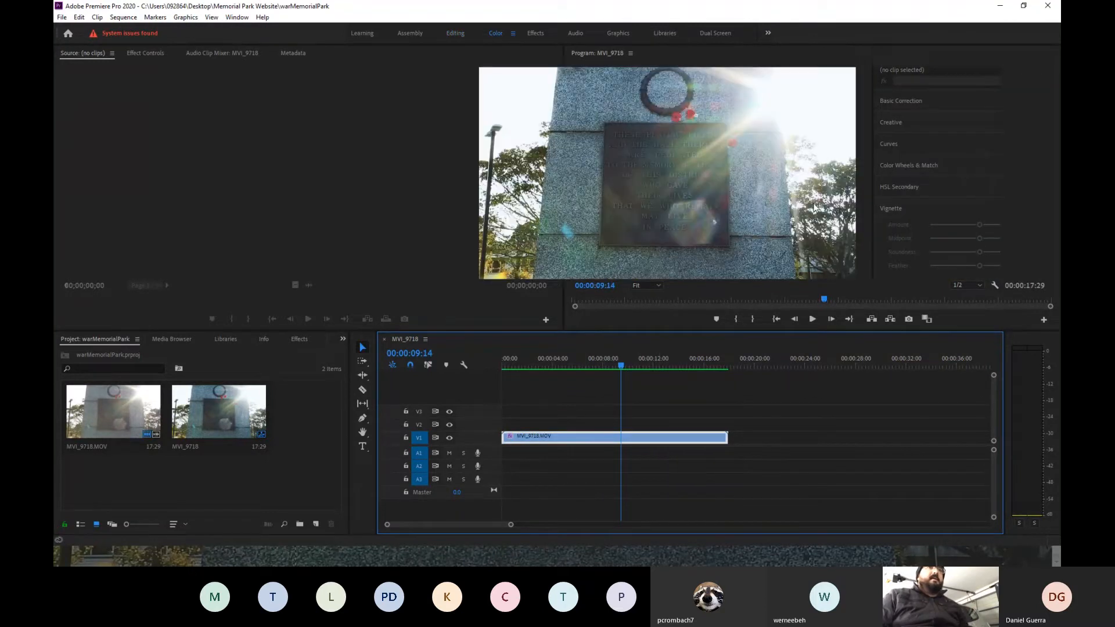
{"action": "left_click", "coordinate": [916, 146]}
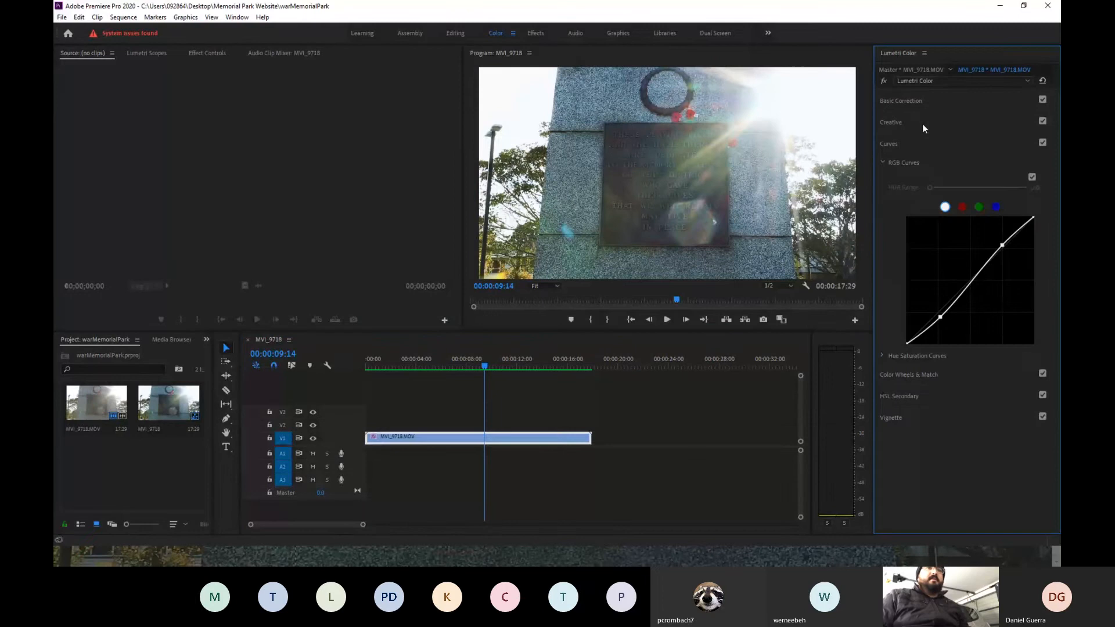
{"action": "left_click", "coordinate": [924, 122]}
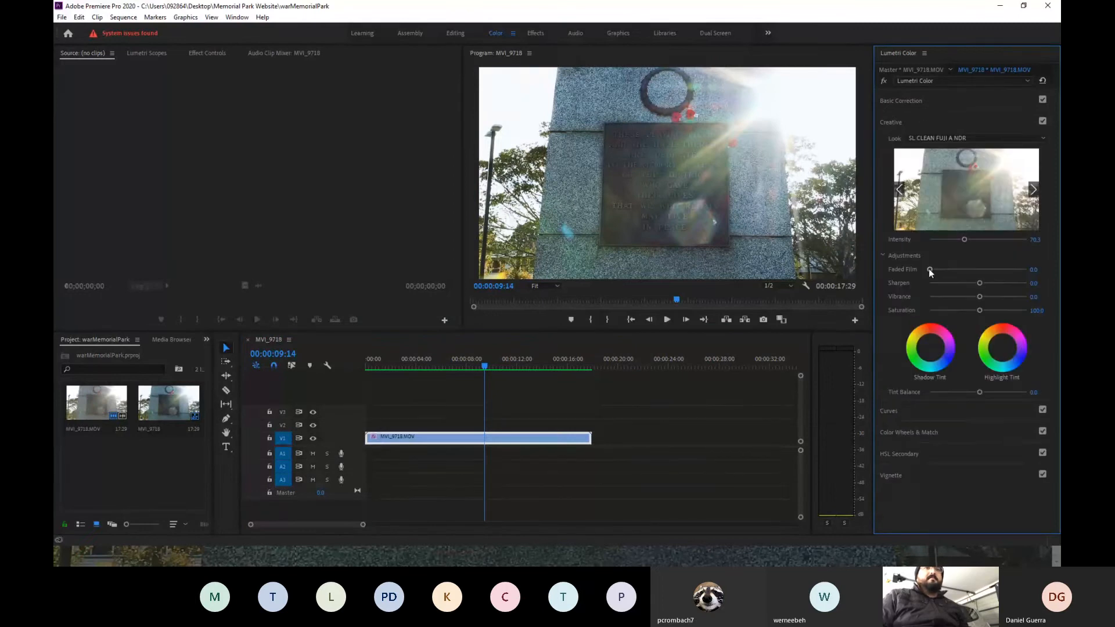
{"action": "left_click", "coordinate": [934, 101]}
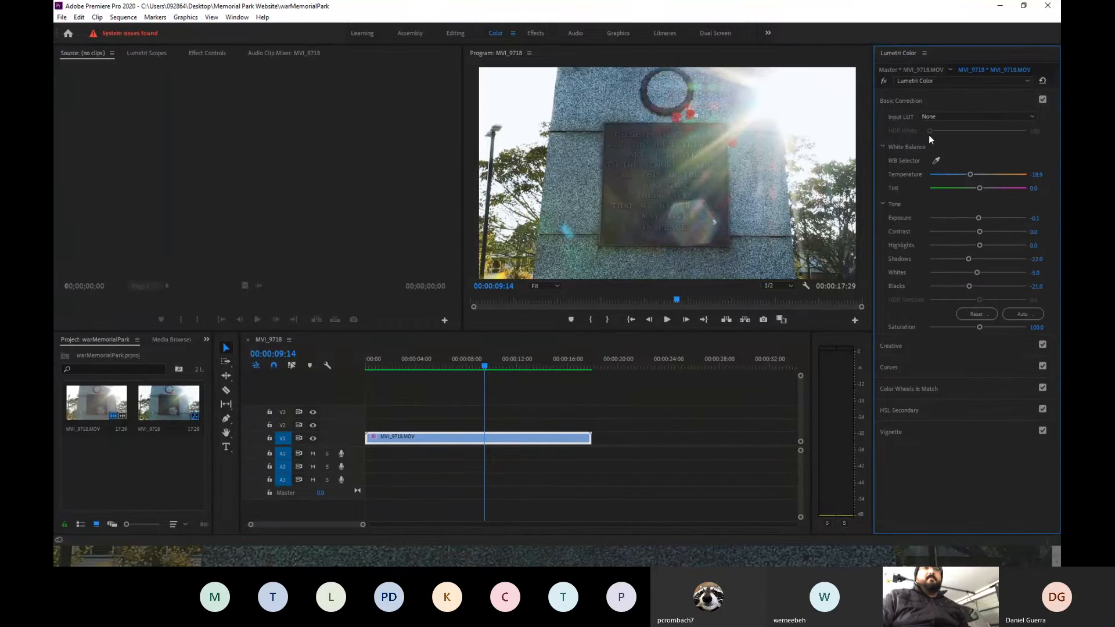
{"action": "left_click", "coordinate": [943, 103]}
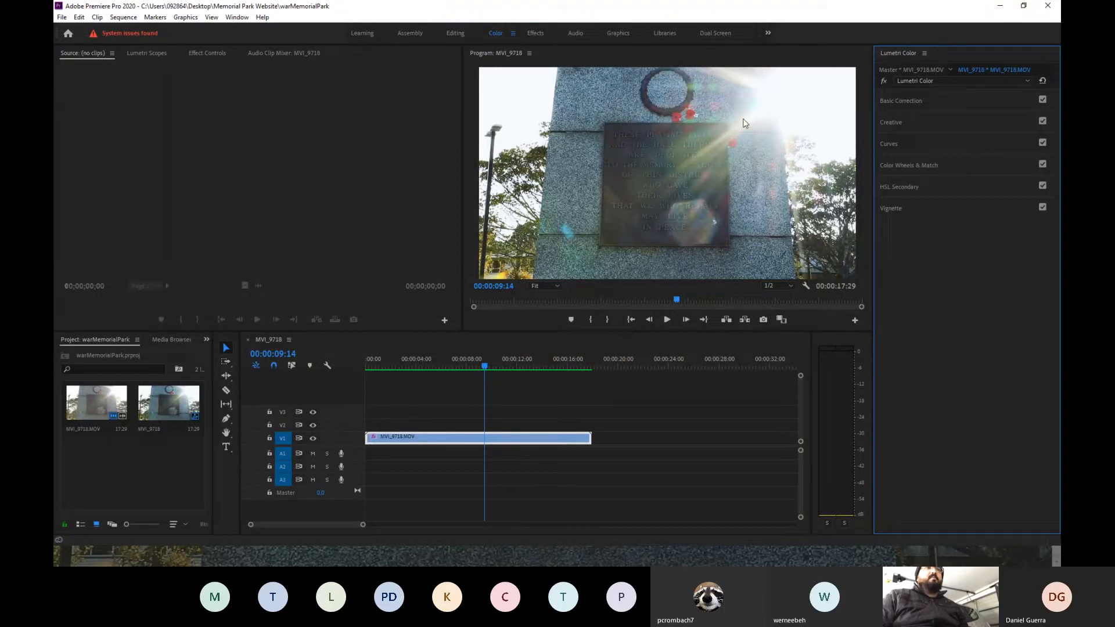
Play the MVI_9718 sequence briefly from its start, stop playback and reselect the clip
{"action": "left_click", "coordinate": [704, 401]}
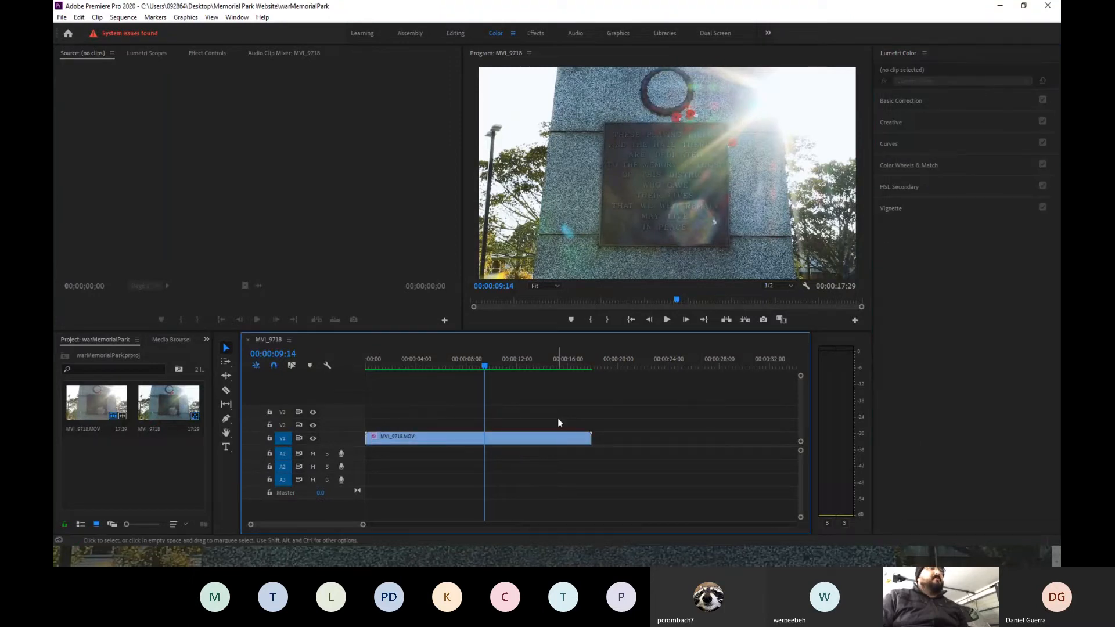
{"action": "left_click", "coordinate": [491, 439]}
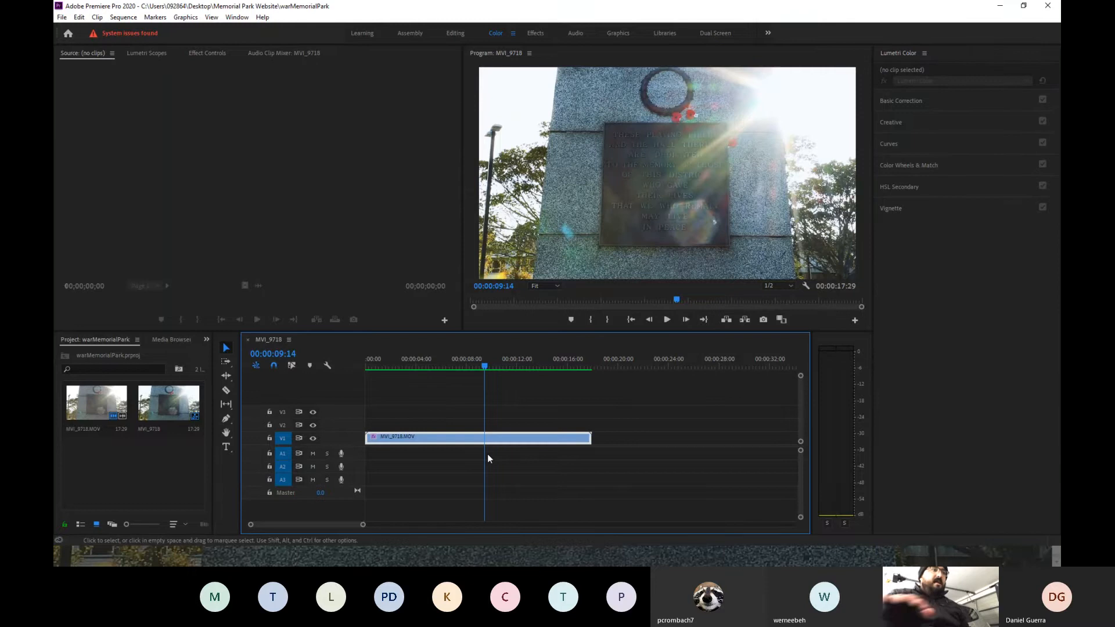
{"action": "left_click", "coordinate": [609, 405]}
{"action": "key", "text": "Home"}
{"action": "key", "text": "space"}
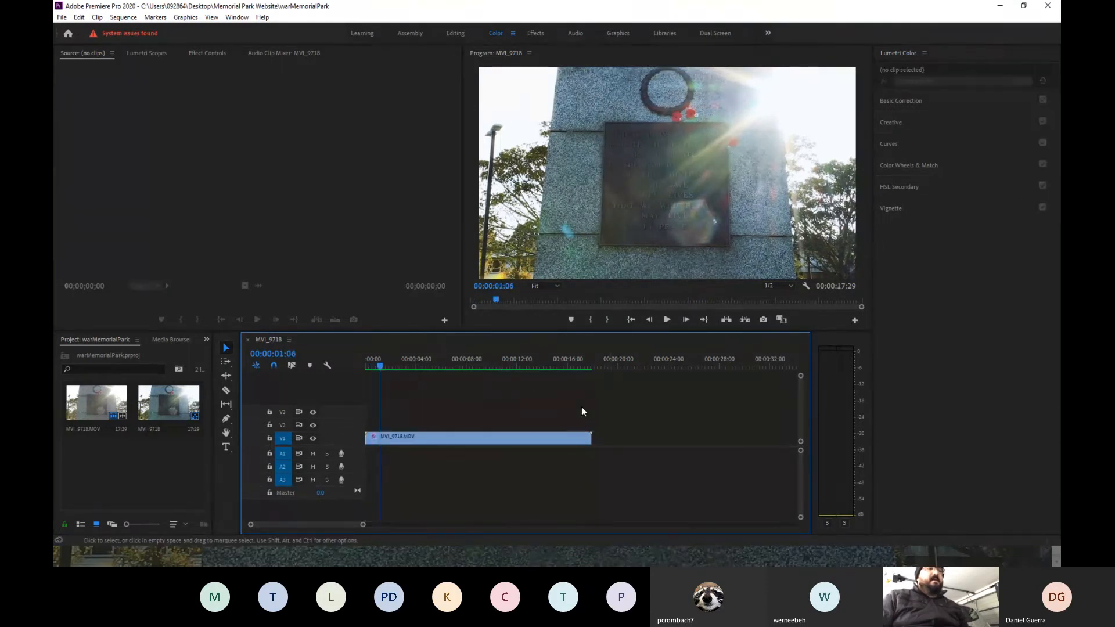
{"action": "left_click_drag", "start_coordinate": [582, 411], "coordinate": [497, 487]}
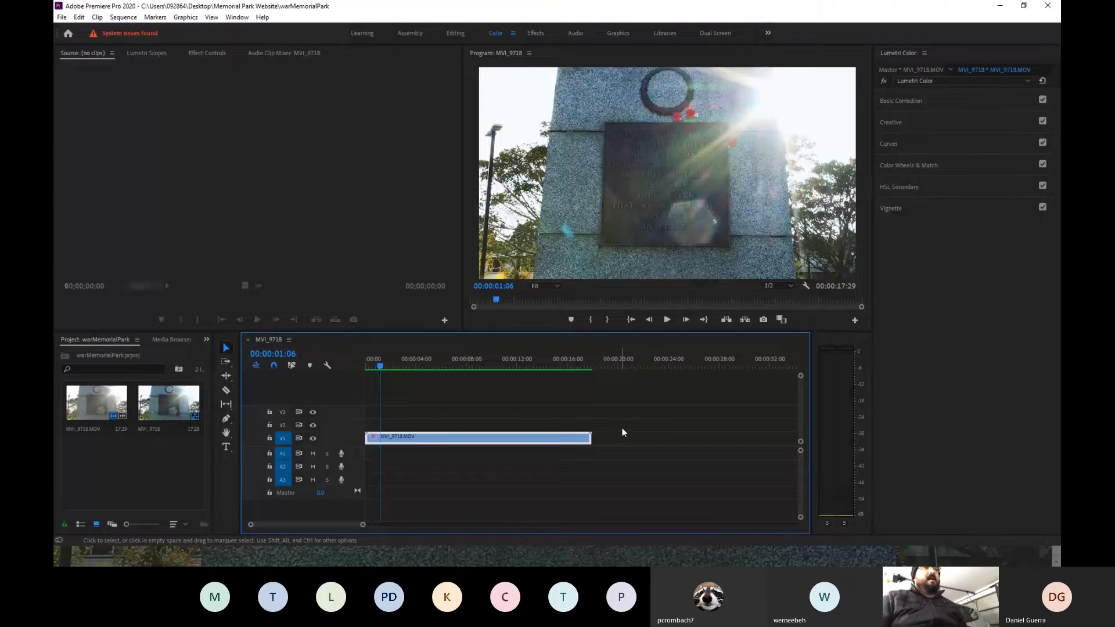
Review the sequence's export settings with the H.264 format and check the output file's save location, closing it without saving
{"action": "key", "text": "ctrl+m"}
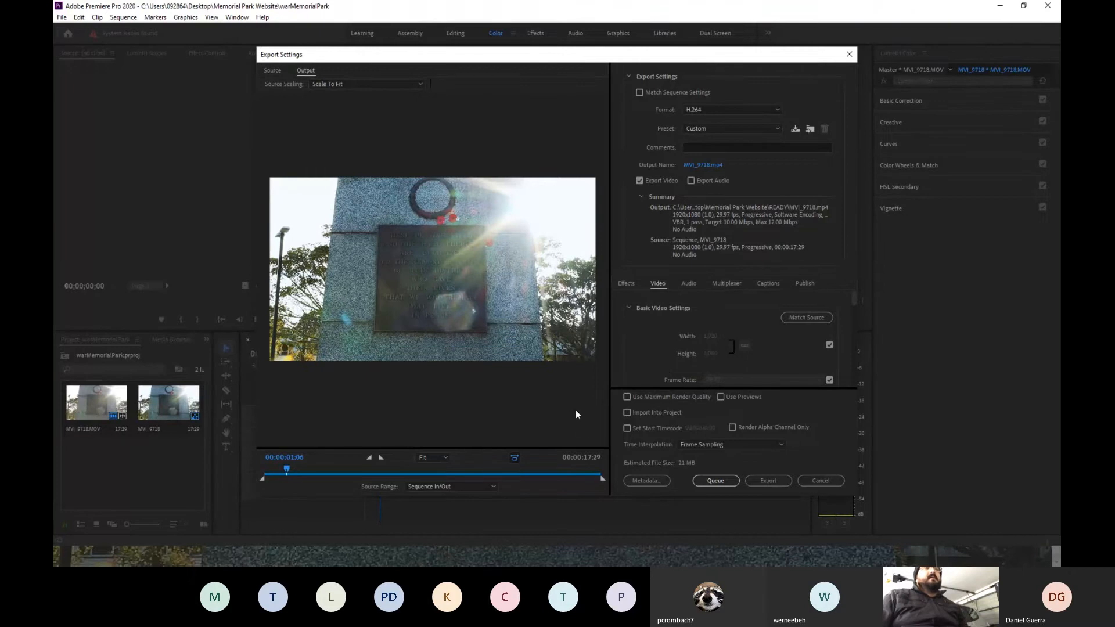
{"action": "left_click", "coordinate": [715, 108]}
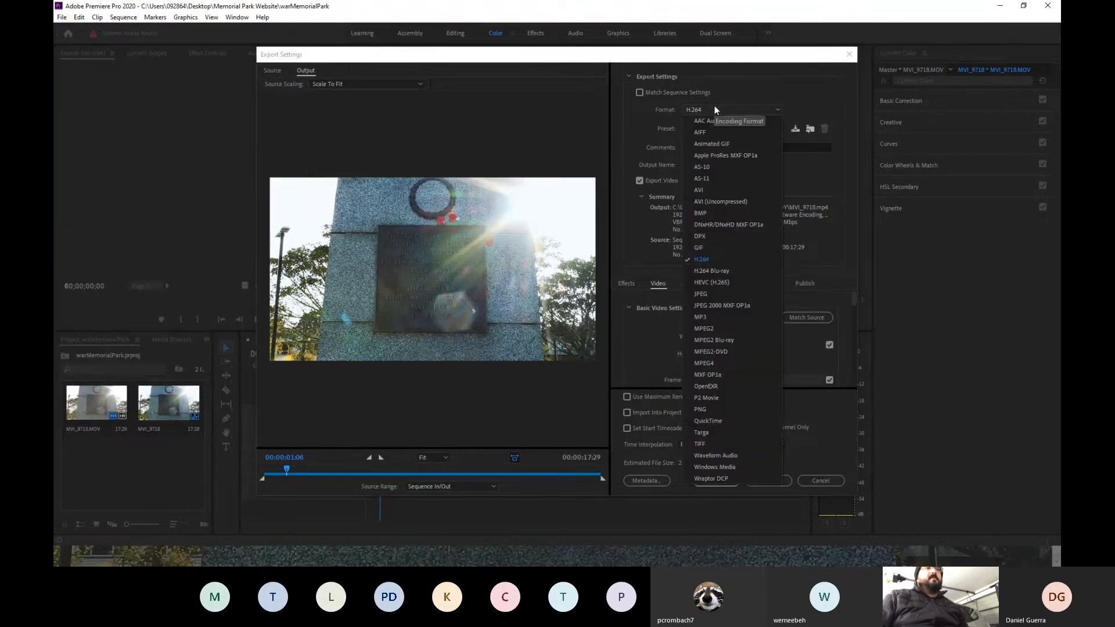
{"action": "left_click", "coordinate": [713, 260]}
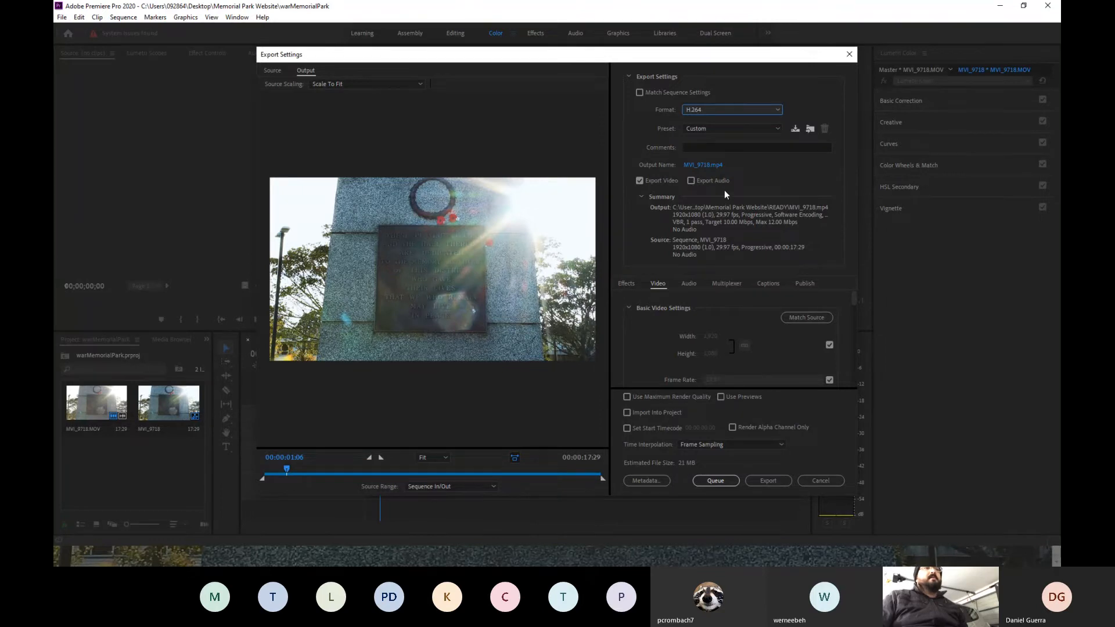
{"action": "left_click", "coordinate": [713, 165]}
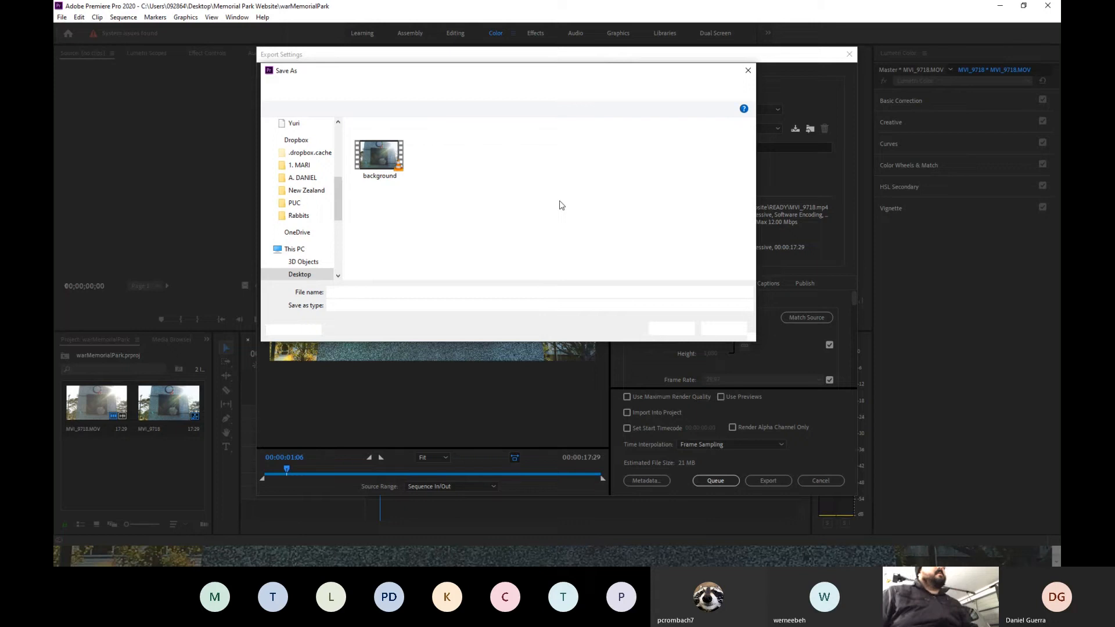
{"action": "left_click", "coordinate": [749, 70]}
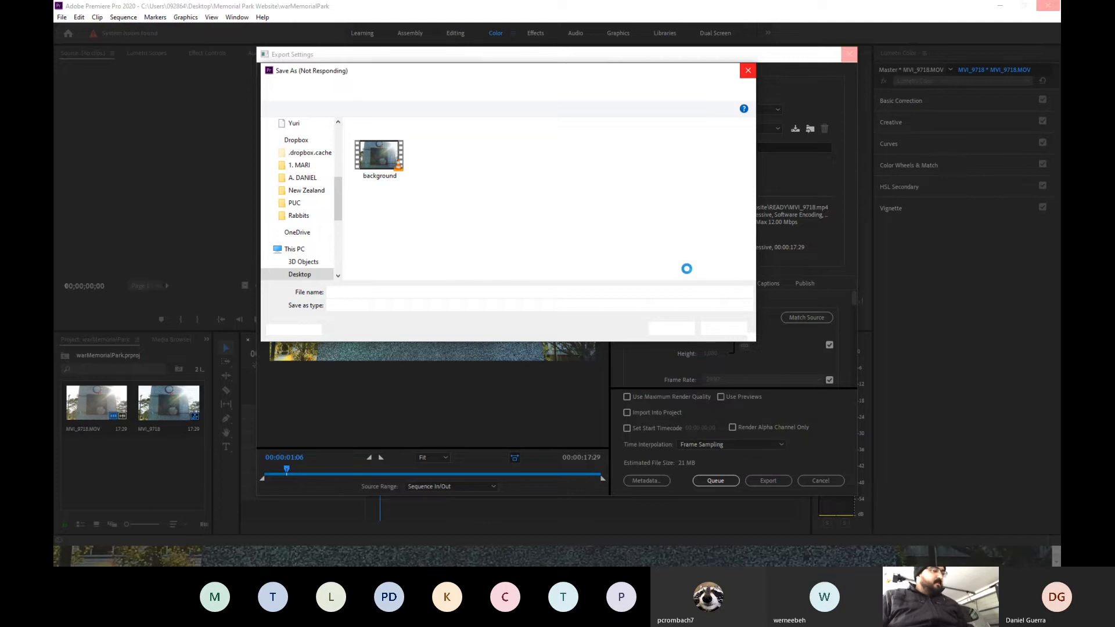
Switch back to the Wix editor and add every Site Files photo except board.jpg, background.mp4 and logo_v01.png to the gallery
{"action": "key", "text": "alt+Tab"}
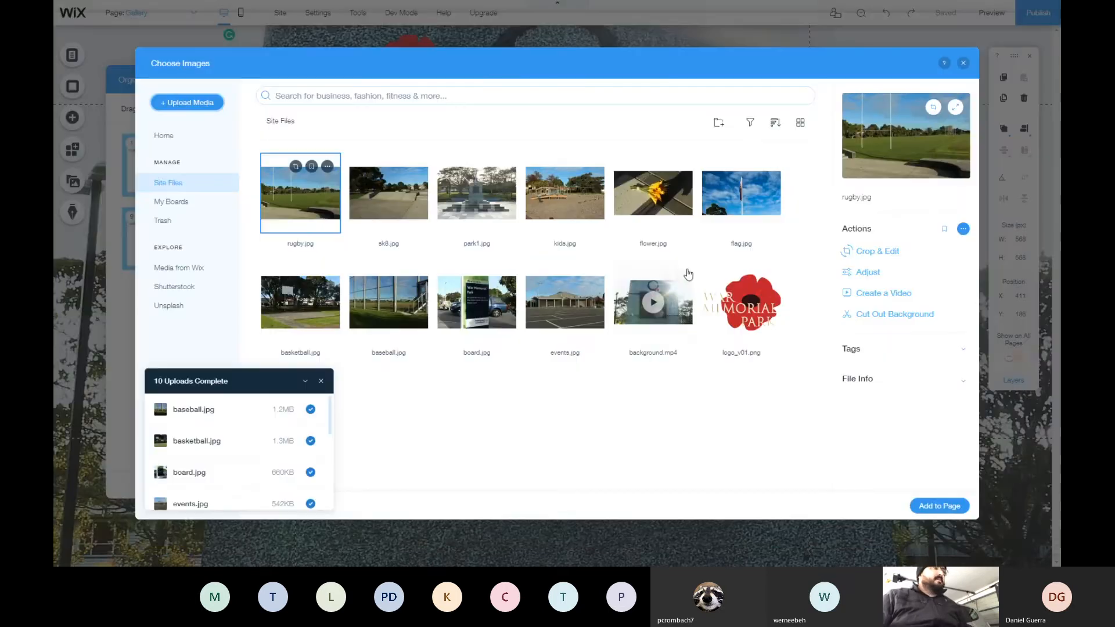
{"action": "scroll", "coordinate": [268, 477], "scroll_direction": "down", "scroll_amount": 1}
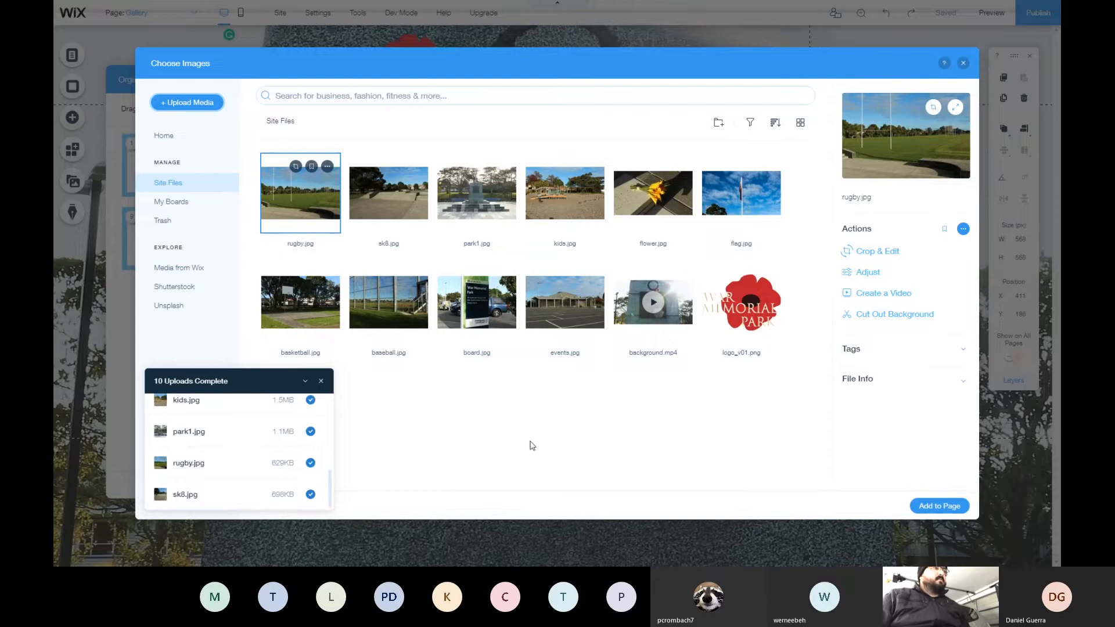
{"action": "left_click", "coordinate": [766, 413]}
{"action": "left_click", "coordinate": [745, 322]}
{"action": "left_click", "coordinate": [302, 187], "text": "shift"}
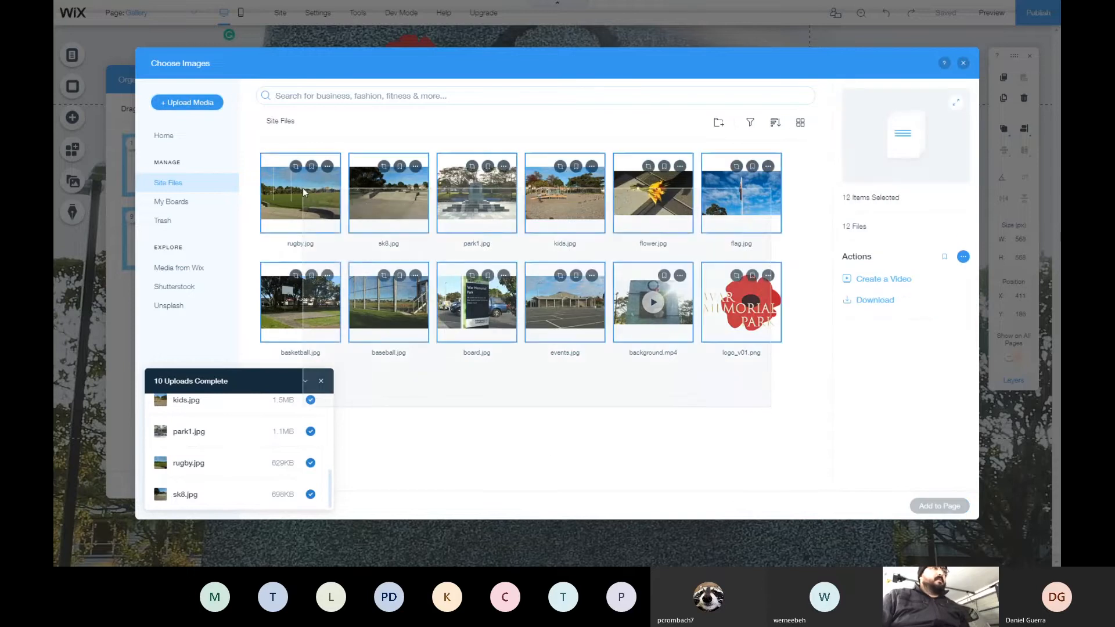
{"action": "left_click", "coordinate": [744, 314], "text": "ctrl"}
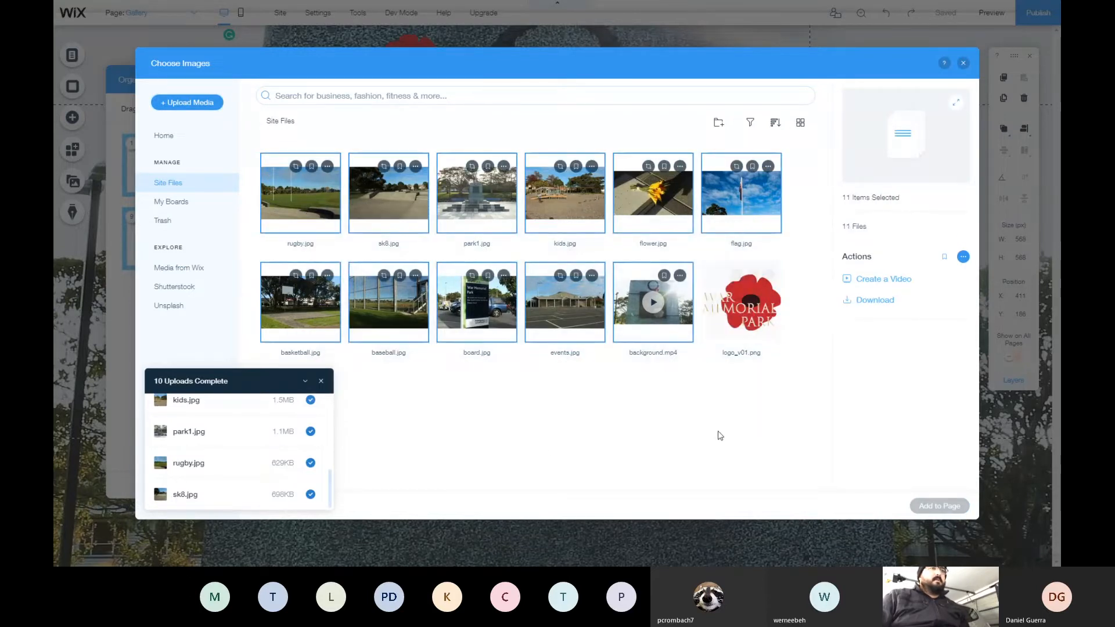
{"action": "left_click", "coordinate": [653, 313], "text": "ctrl"}
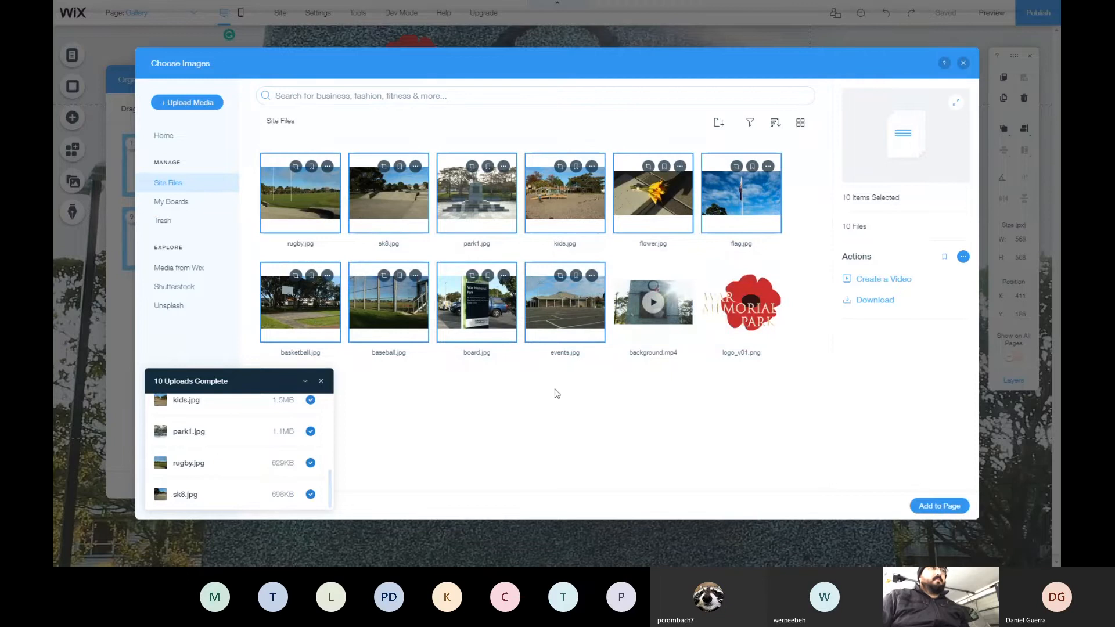
{"action": "left_click", "coordinate": [473, 302], "text": "ctrl"}
{"action": "left_click", "coordinate": [937, 505]}
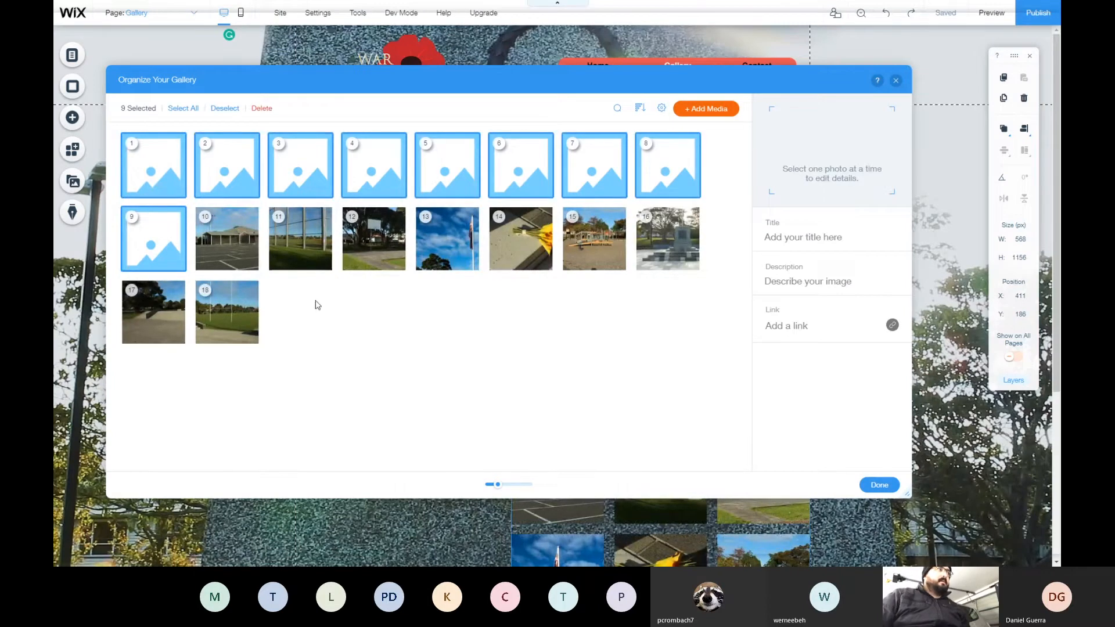
Delete the nine placeholder images from the gallery and finish organizing its media
{"action": "left_click", "coordinate": [256, 110]}
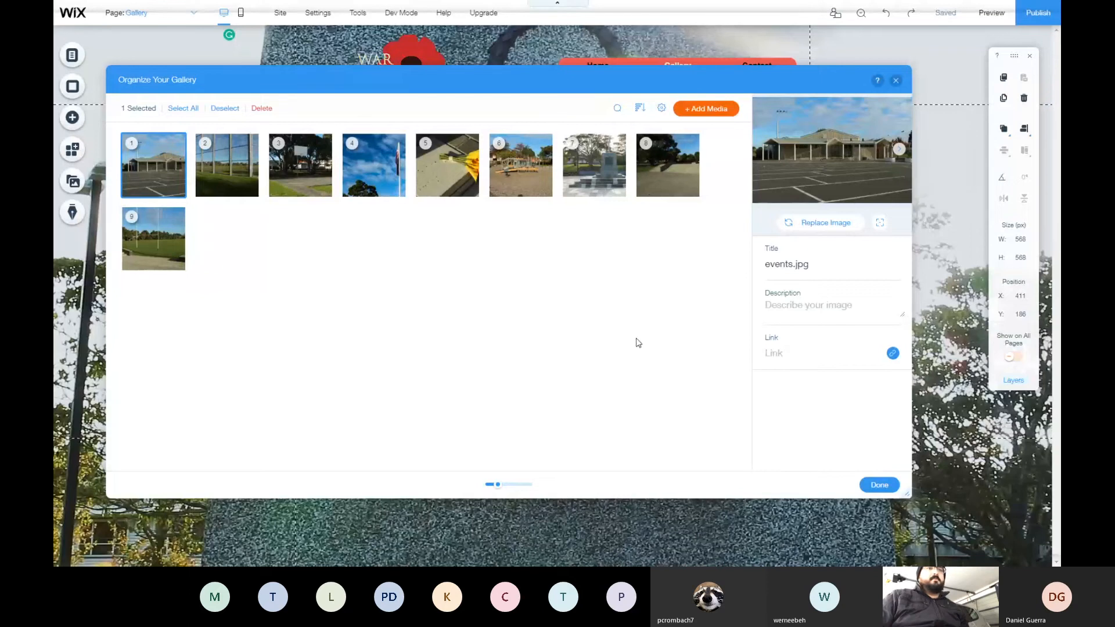
{"action": "left_click", "coordinate": [880, 488]}
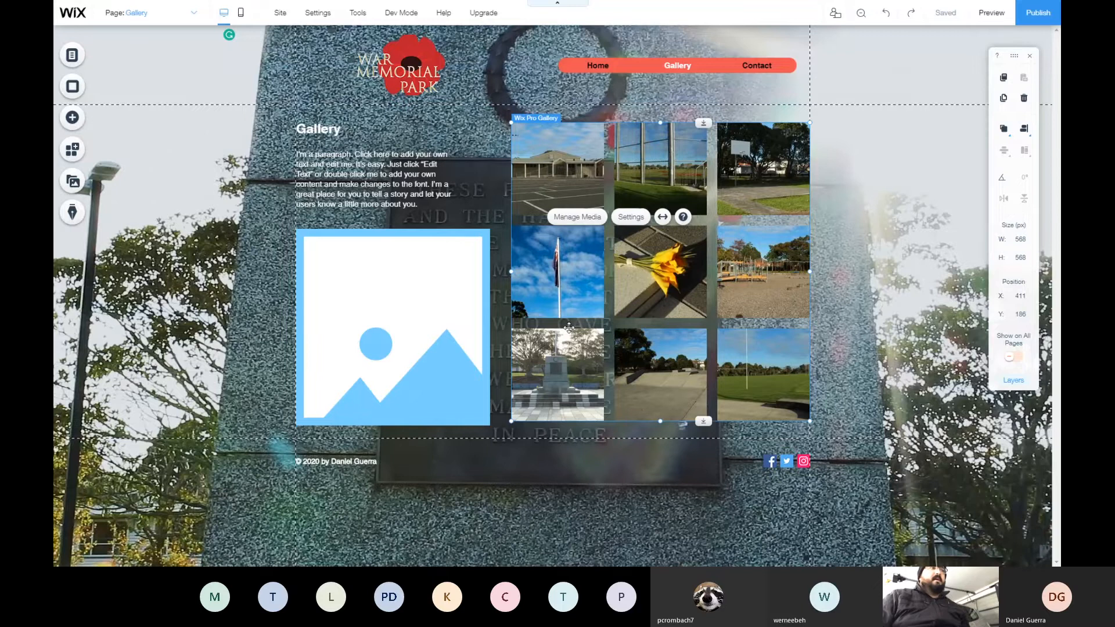
Replace the placeholder image below the Gallery paragraph with board.jpg from Site Files
{"action": "left_click", "coordinate": [441, 291]}
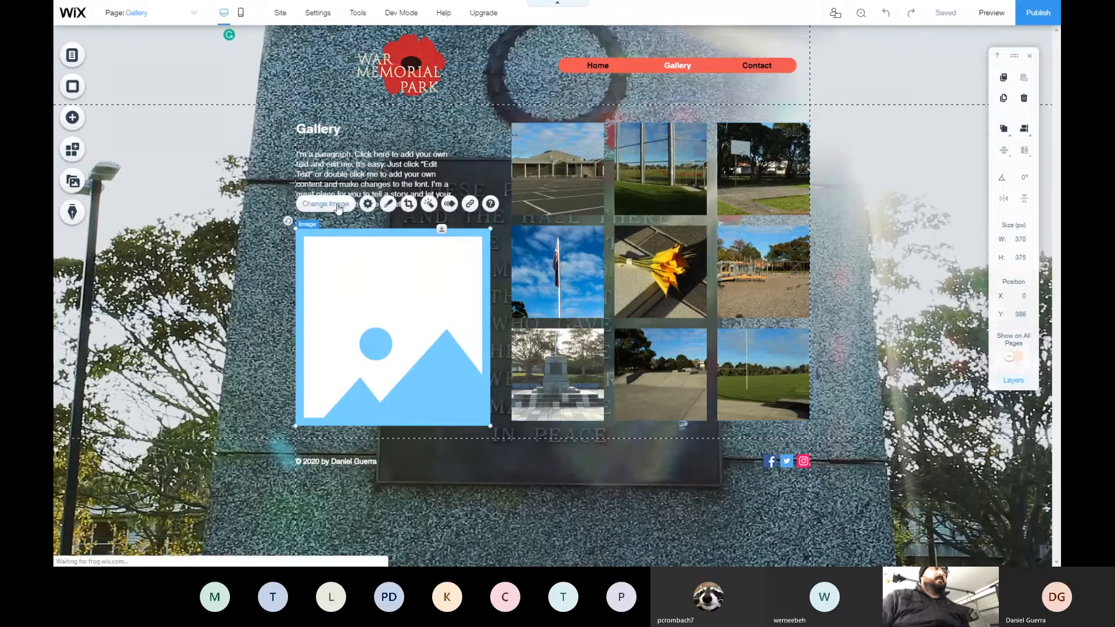
{"action": "double_click", "coordinate": [440, 290]}
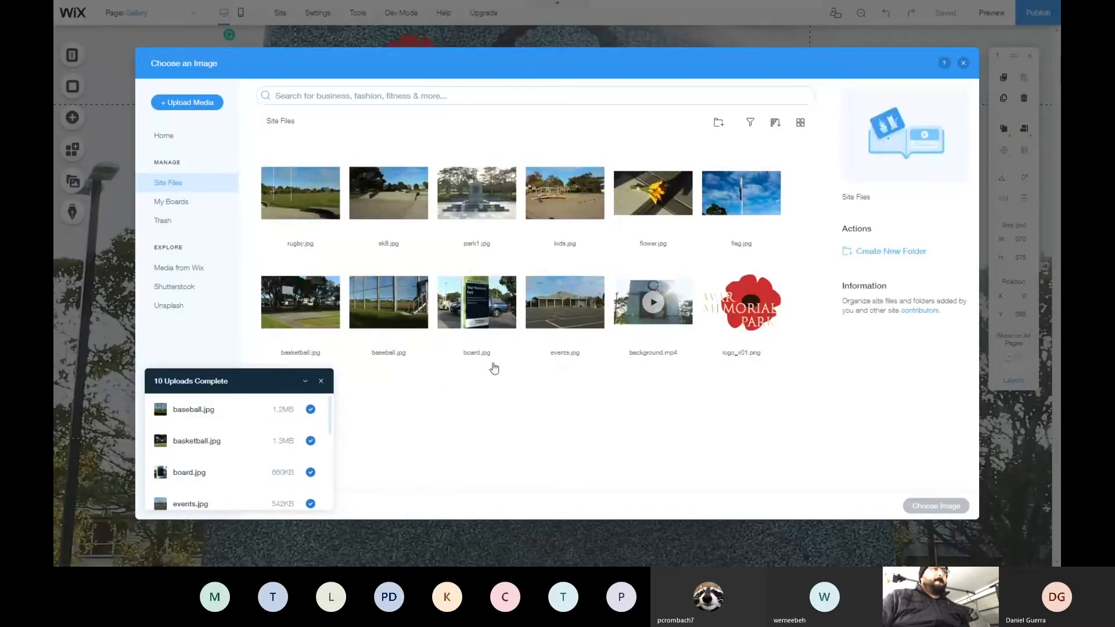
{"action": "left_click", "coordinate": [482, 308]}
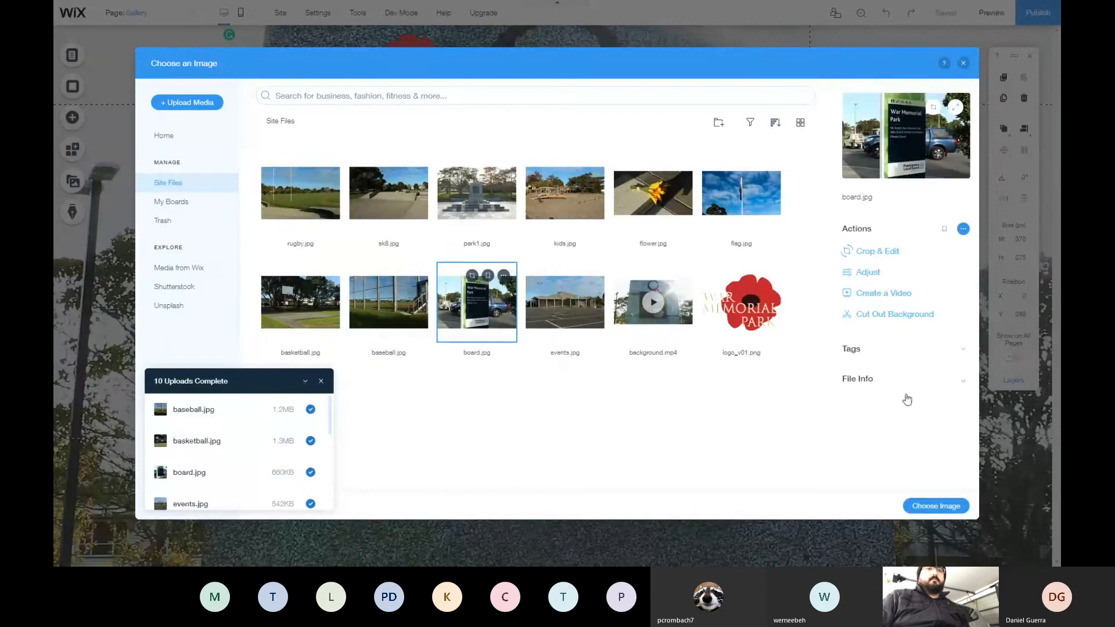
{"action": "left_click", "coordinate": [930, 509]}
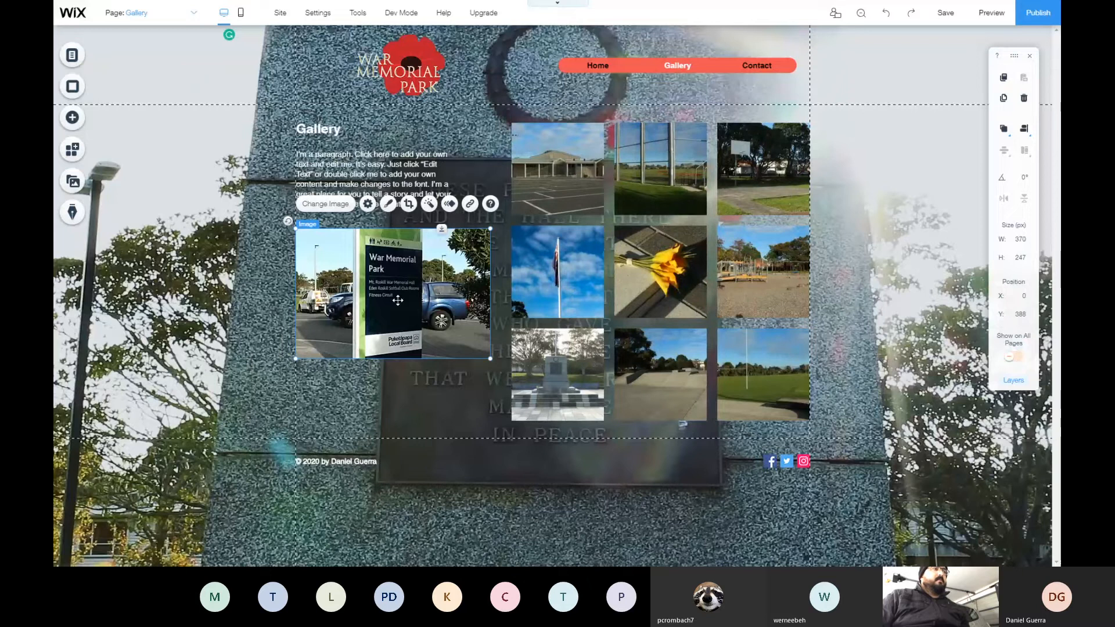
Start cropping the board image and narrow both sides of the crop frame to the War Memorial Park sign
{"action": "double_click", "coordinate": [398, 301]}
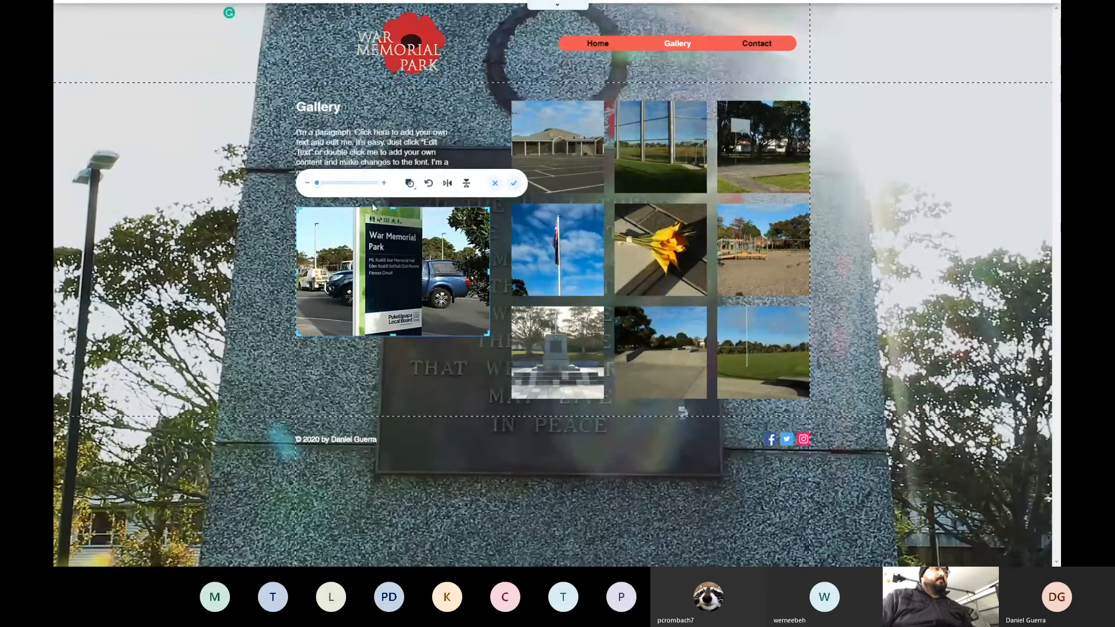
{"action": "key", "text": "Escape"}
{"action": "double_click", "coordinate": [414, 251]}
{"action": "left_click_drag", "start_coordinate": [486, 276], "coordinate": [429, 275]}
{"action": "left_click_drag", "start_coordinate": [297, 271], "coordinate": [341, 271]}
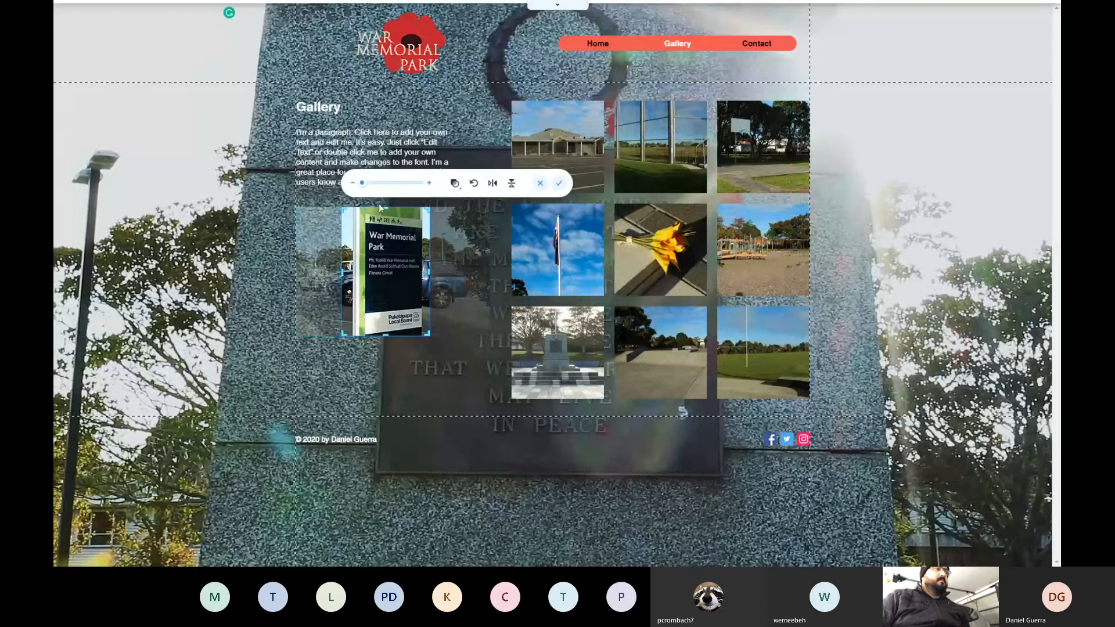
Enlarge the board photo slightly within the crop frame, reposition it so the sign fills the frame, and apply the crop
{"action": "left_click_drag", "start_coordinate": [385, 335], "coordinate": [382, 373]}
{"action": "left_click_drag", "start_coordinate": [385, 335], "coordinate": [385, 360]}
{"action": "left_click_drag", "start_coordinate": [362, 183], "coordinate": [360, 184]}
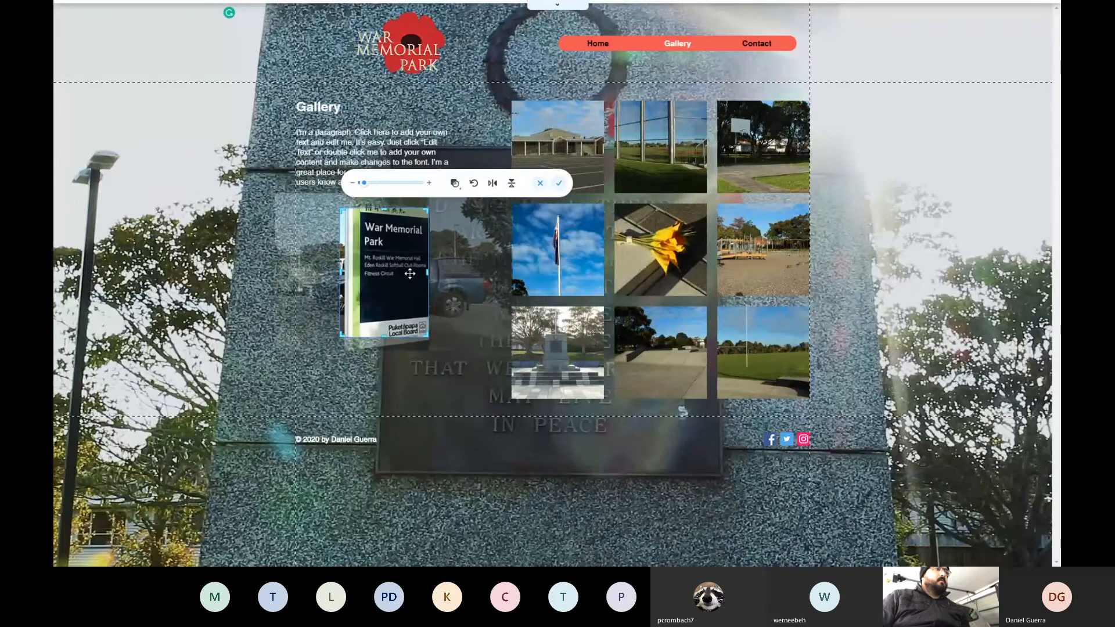
{"action": "left_click_drag", "start_coordinate": [410, 274], "coordinate": [408, 271]}
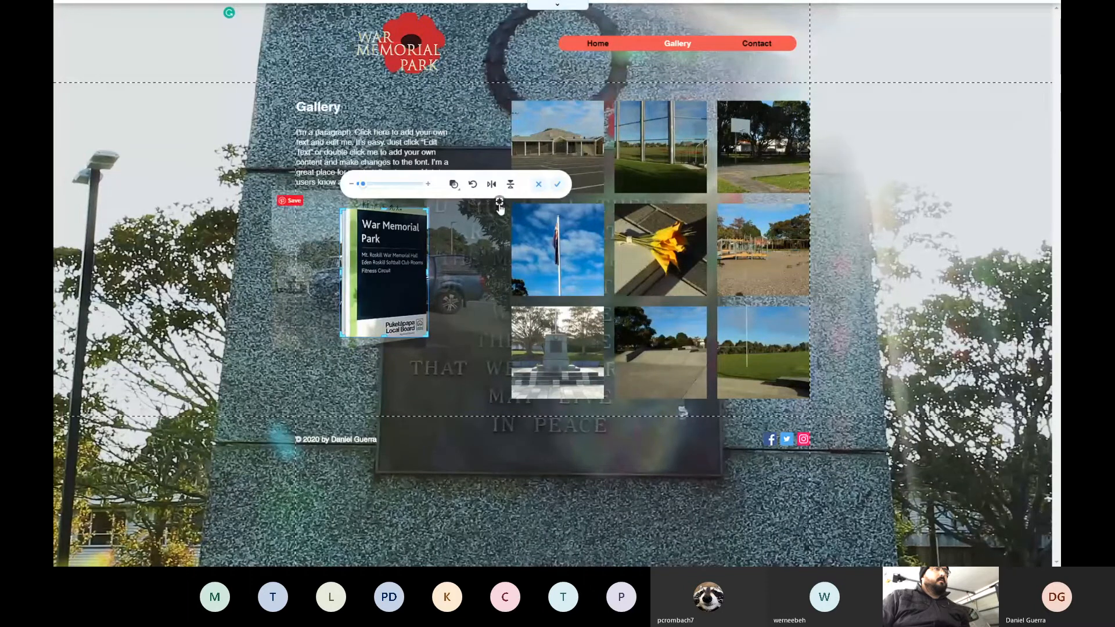
{"action": "left_click", "coordinate": [556, 184]}
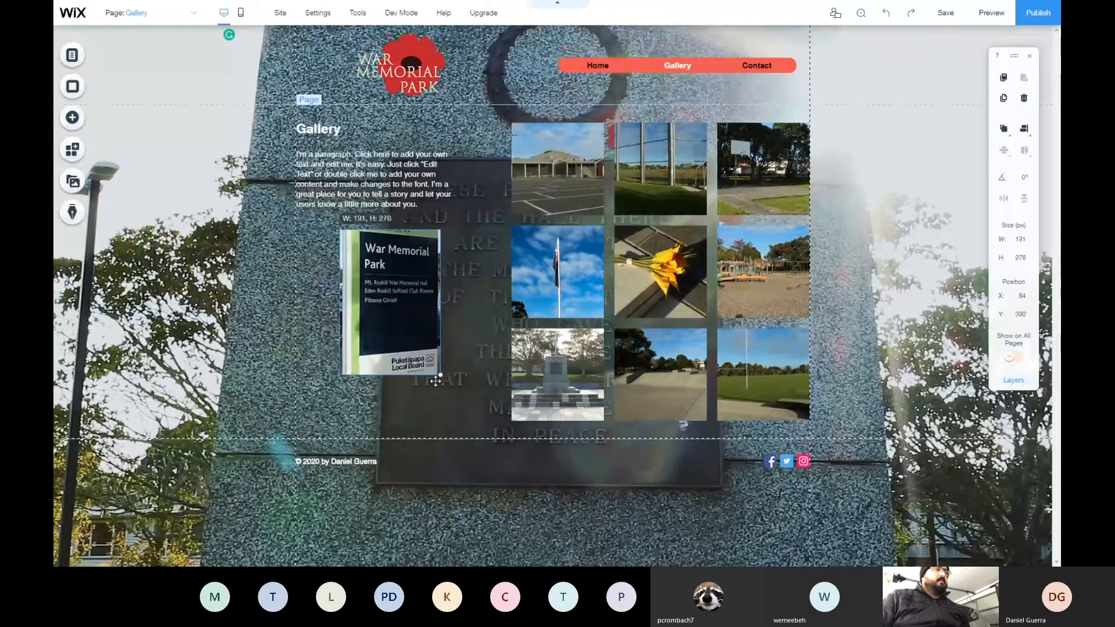
Enlarge the park sign image to about 255 × 364 px and move it to about X 48, Y 390 below the Gallery paragraph
{"action": "left_click_drag", "start_coordinate": [452, 410], "coordinate": [458, 421]}
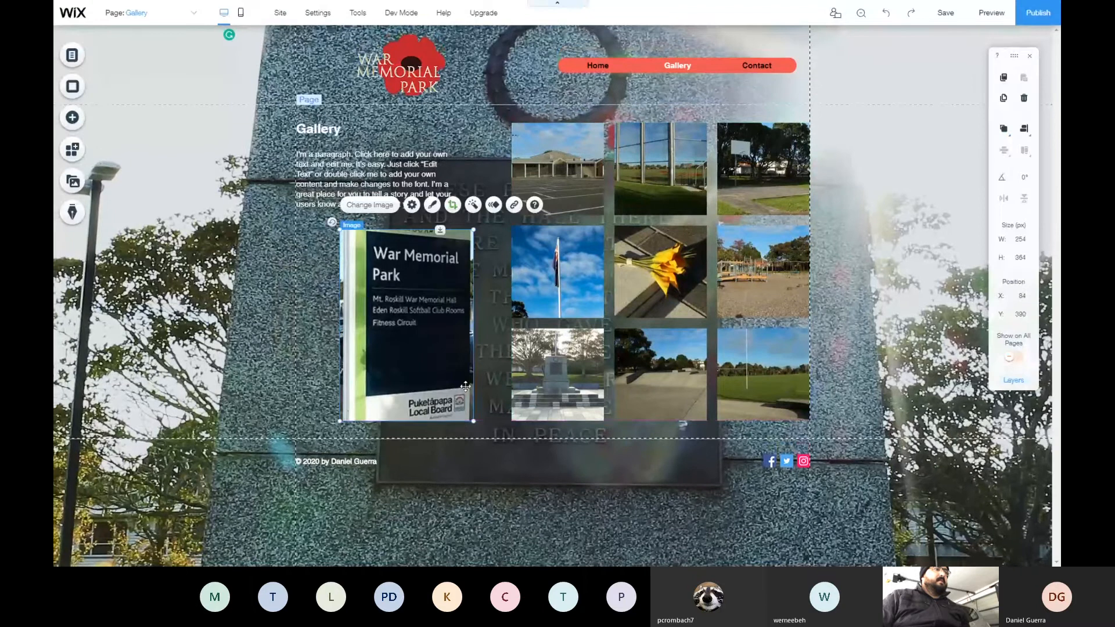
{"action": "left_click_drag", "start_coordinate": [452, 358], "coordinate": [434, 358]}
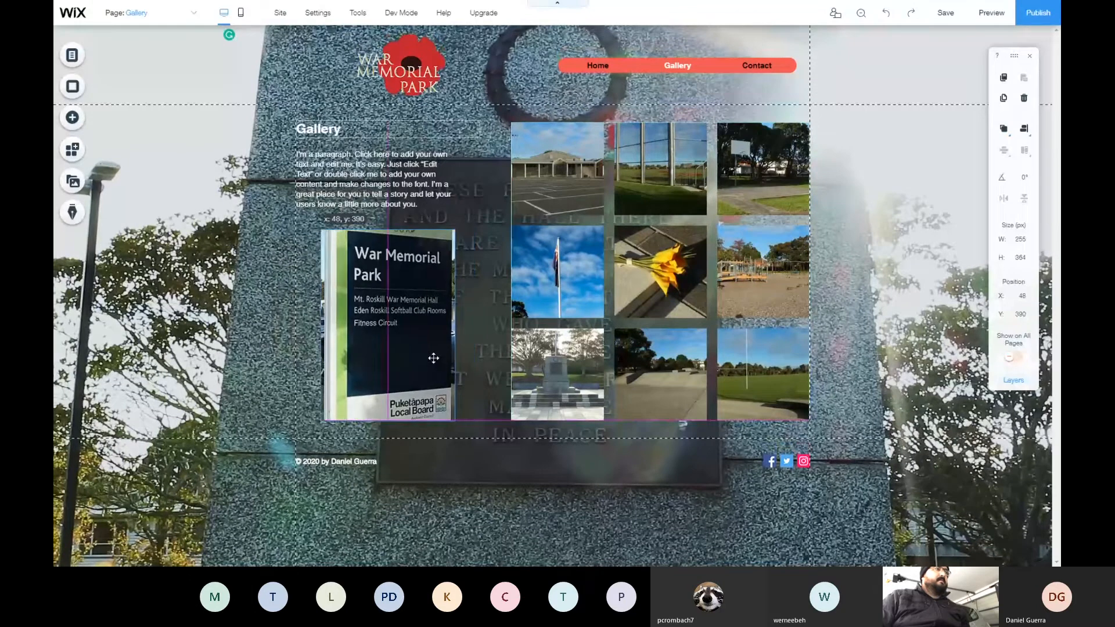
{"action": "left_click", "coordinate": [492, 302]}
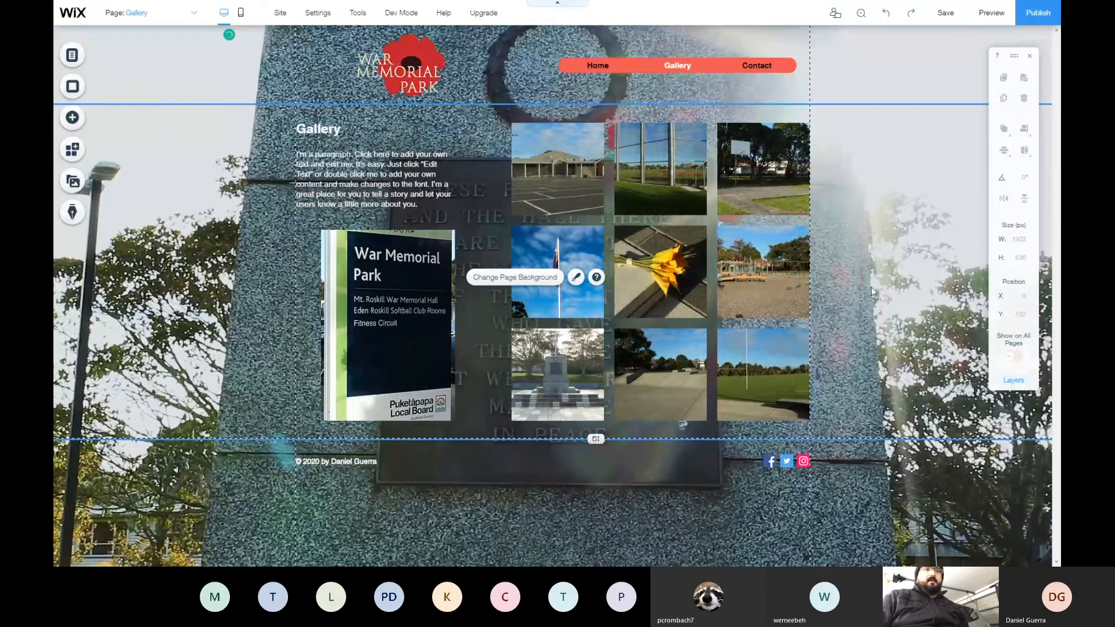
{"action": "left_click", "coordinate": [868, 321]}
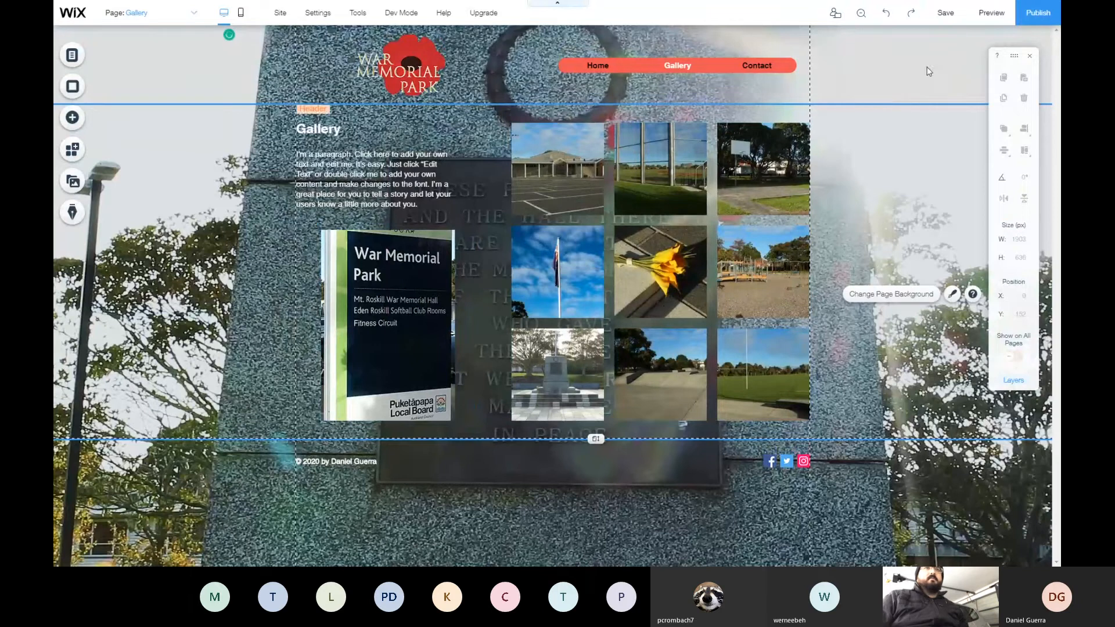
Save the site and switch the editor to the Home page
{"action": "left_click", "coordinate": [955, 9]}
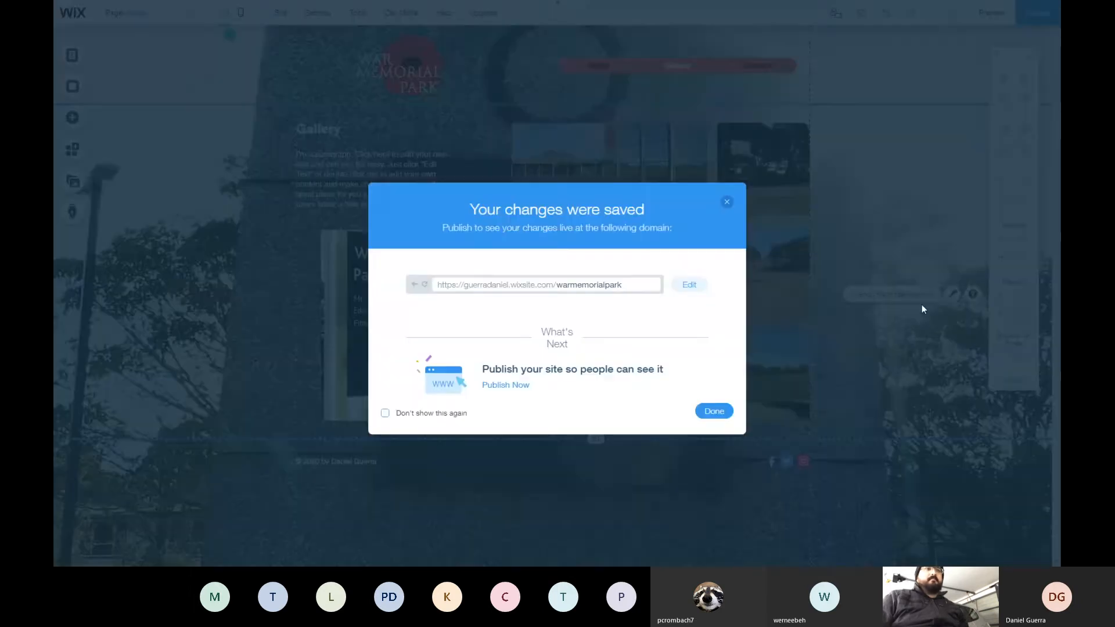
{"action": "left_click", "coordinate": [714, 412]}
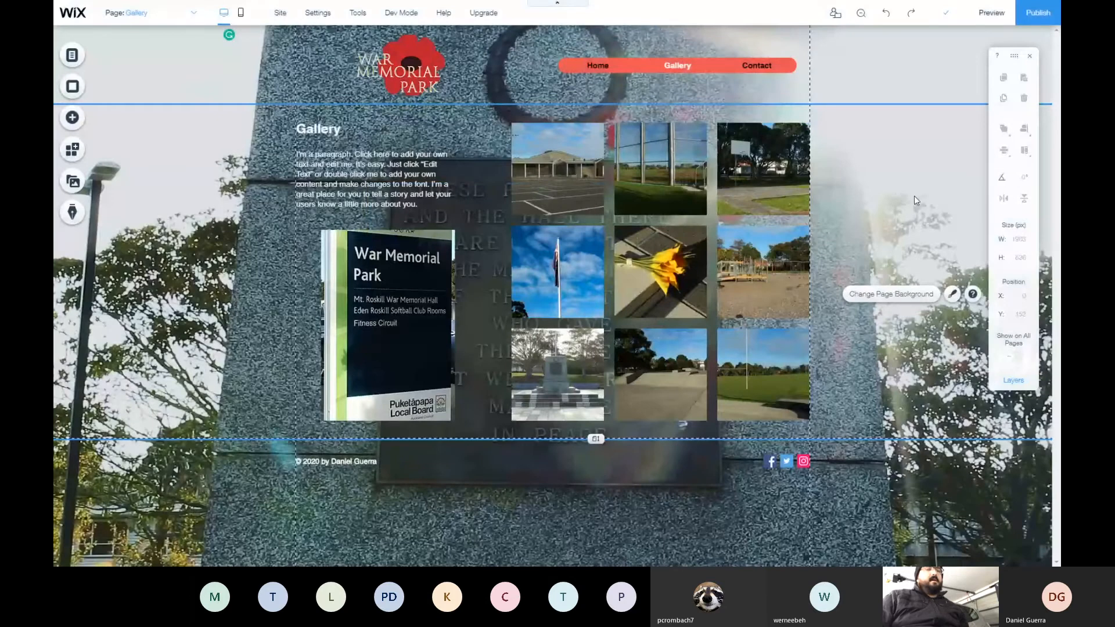
{"action": "left_click", "coordinate": [72, 55]}
{"action": "left_click", "coordinate": [212, 89]}
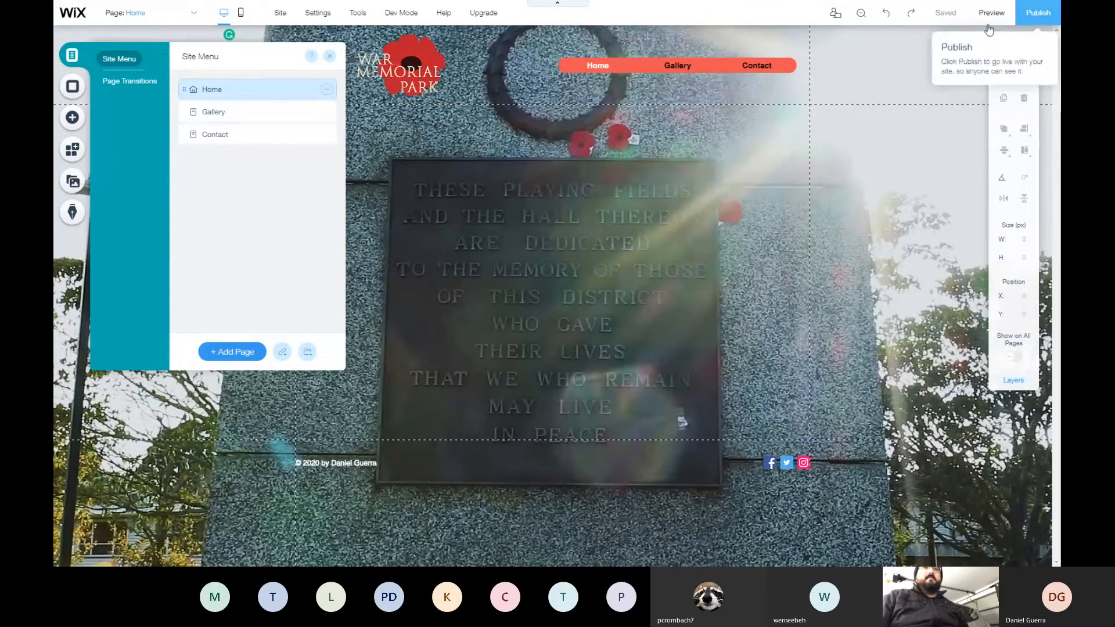
{"action": "left_click", "coordinate": [835, 228]}
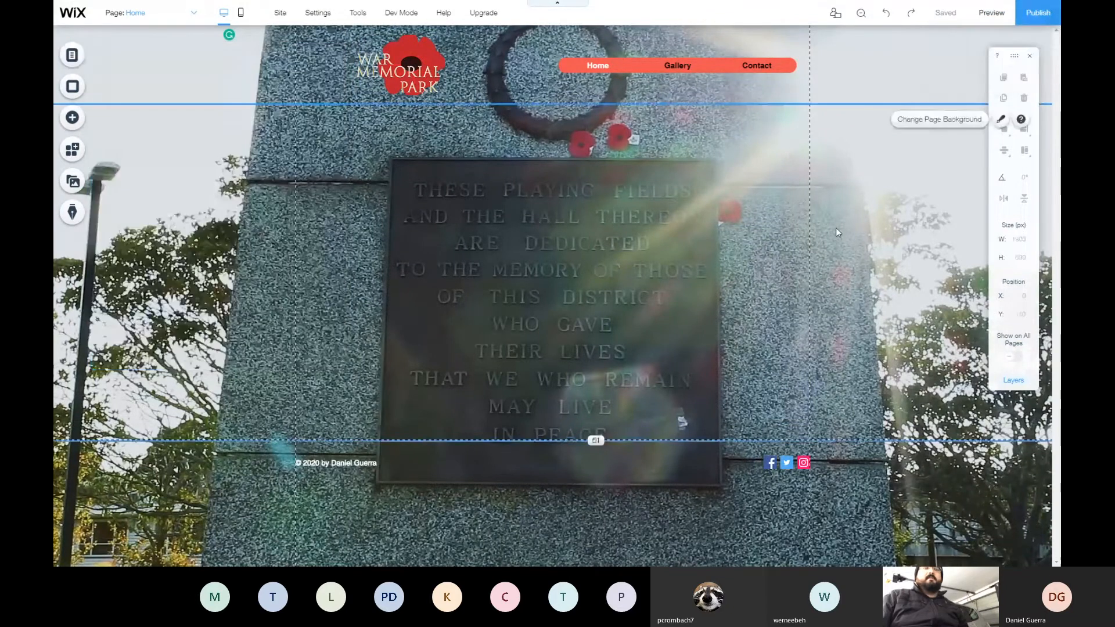
Publish the site and view the Gallery page of the live version
{"action": "left_click", "coordinate": [1041, 14]}
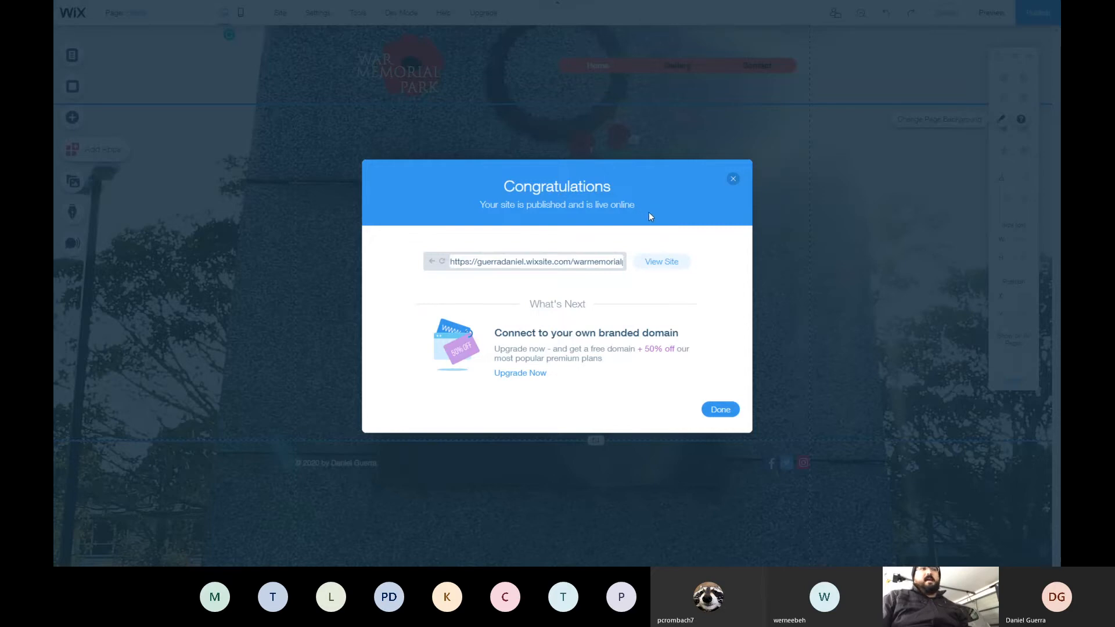
{"action": "left_click", "coordinate": [666, 262]}
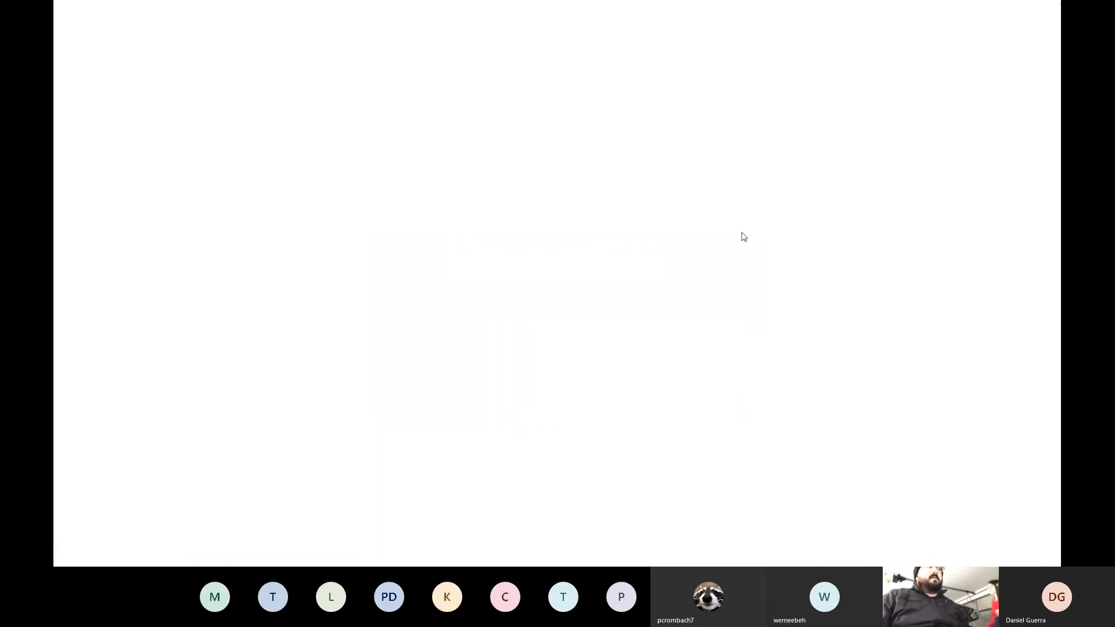
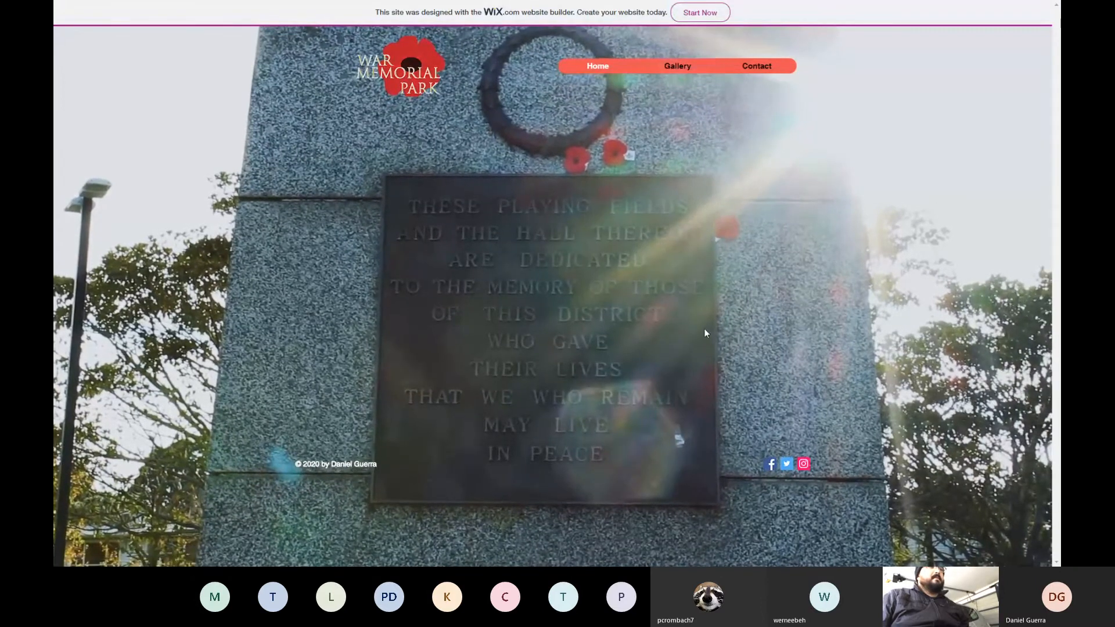
{"action": "left_click", "coordinate": [677, 65]}
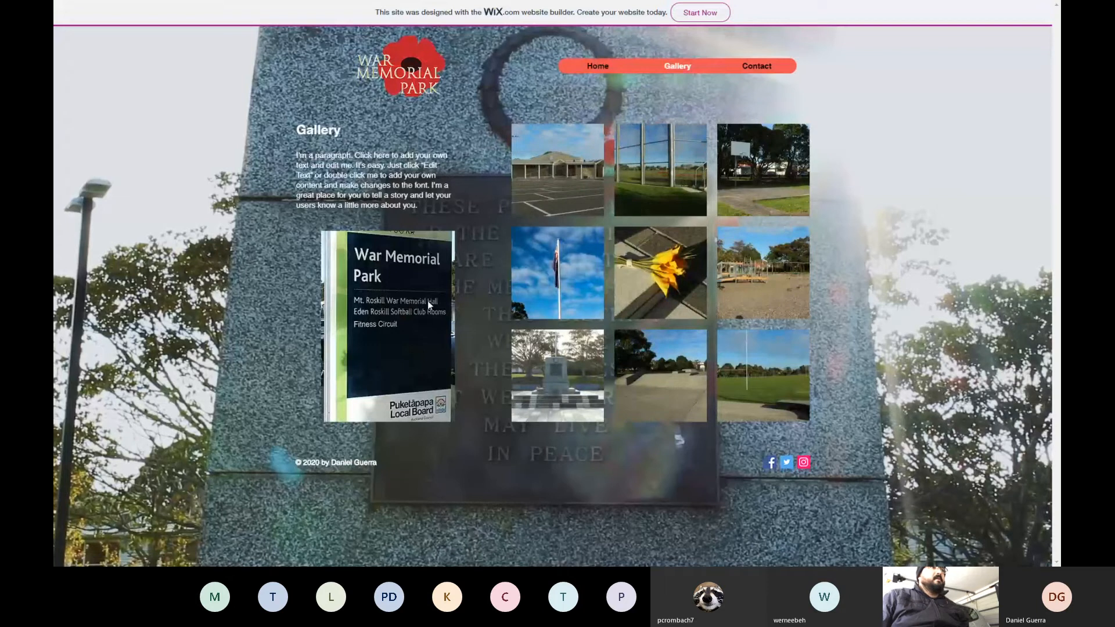
Browse the enlarged gallery photos on the live site and close the photo viewer
{"action": "left_click", "coordinate": [572, 287]}
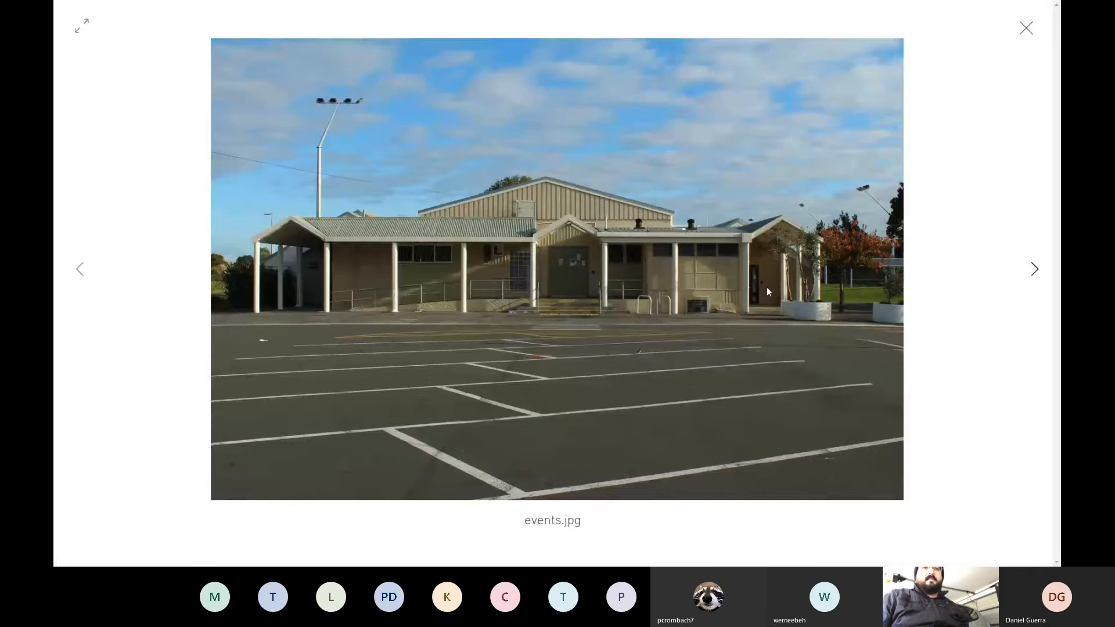
{"action": "left_click", "coordinate": [1033, 270]}
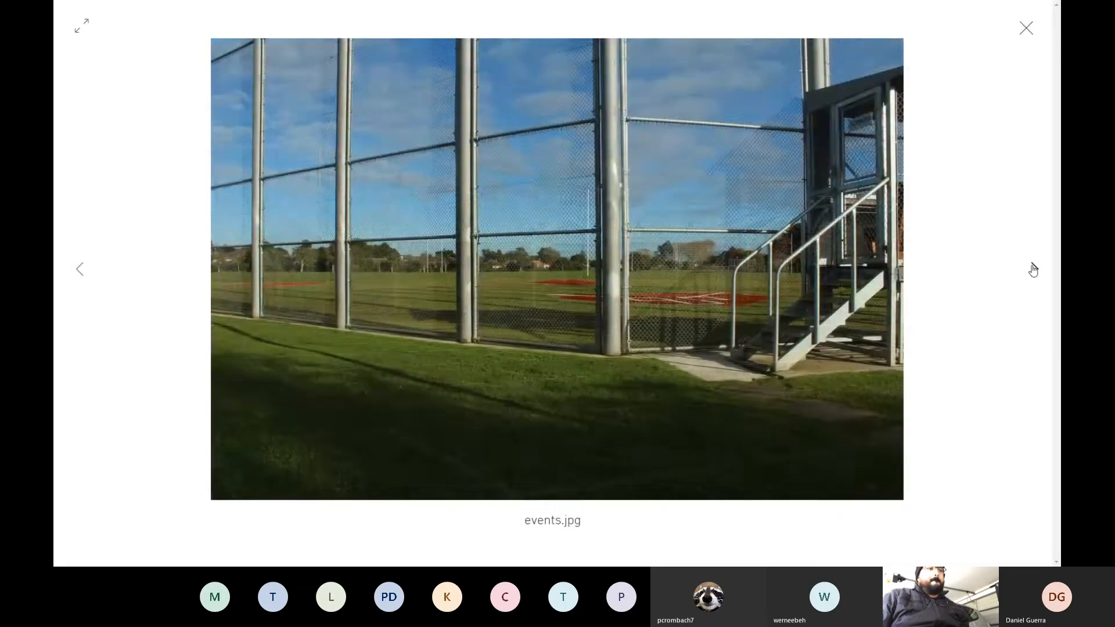
{"action": "left_click", "coordinate": [1033, 270]}
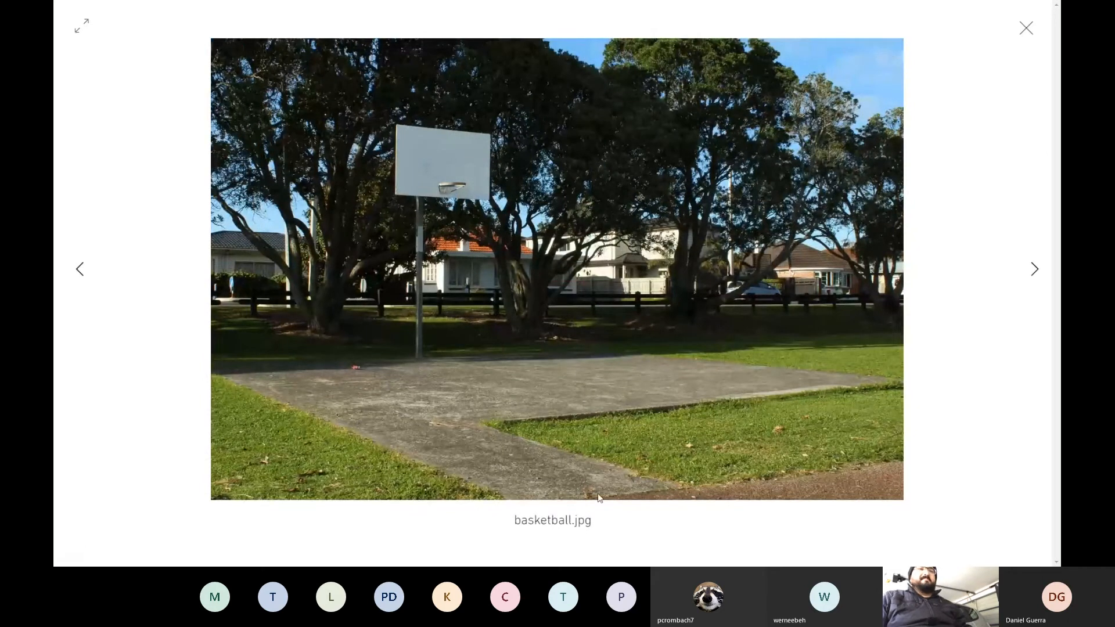
{"action": "left_click", "coordinate": [1034, 269]}
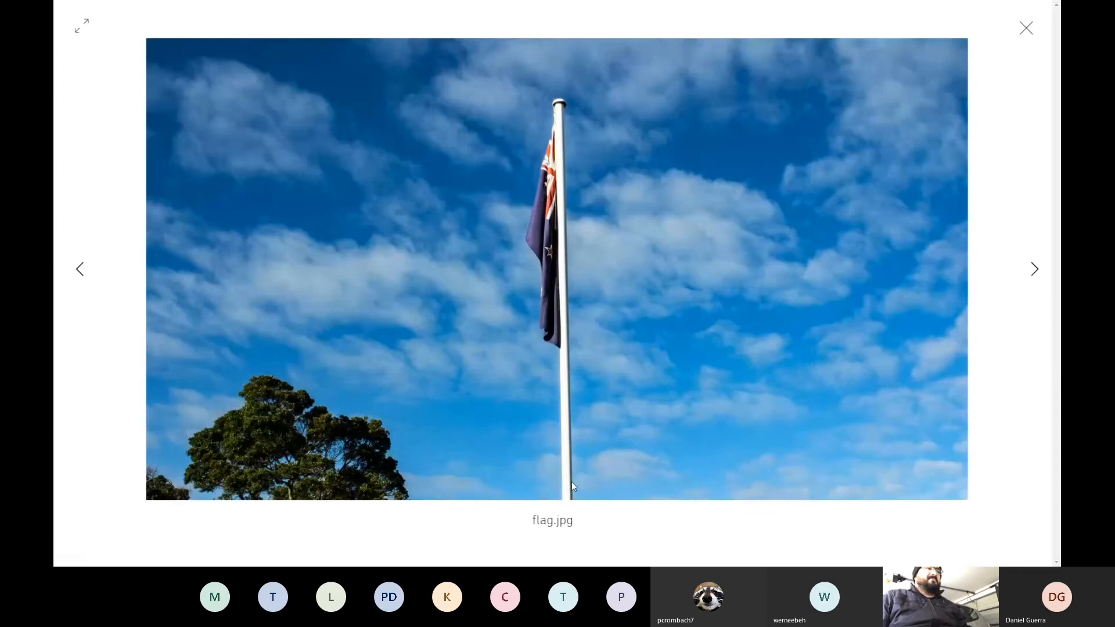
{"action": "left_click", "coordinate": [1028, 272]}
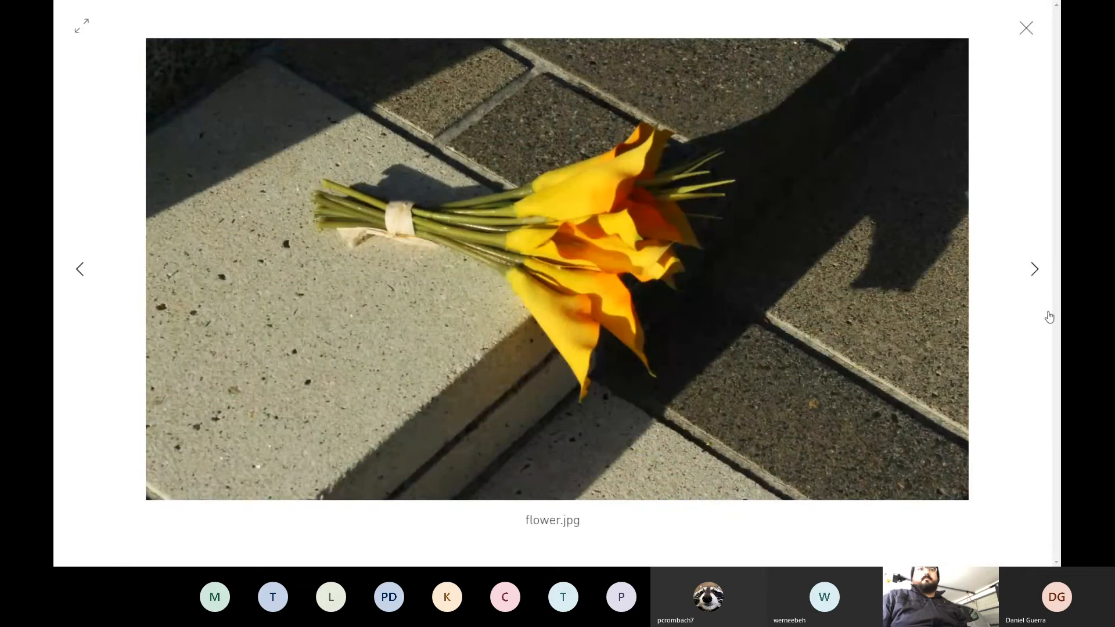
{"action": "left_click", "coordinate": [1036, 278]}
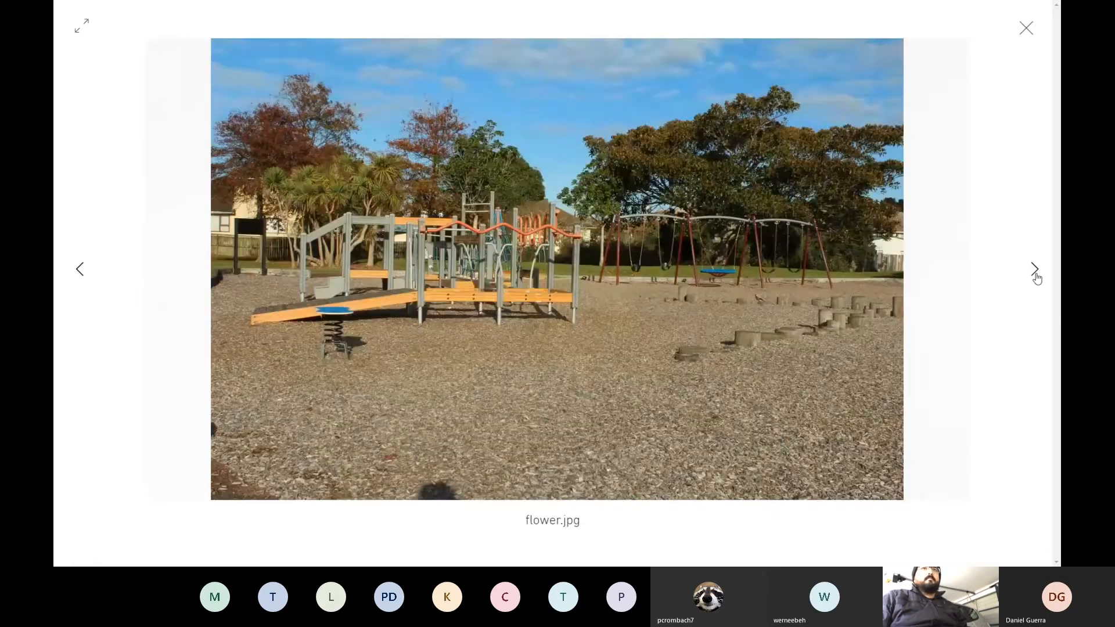
{"action": "left_click", "coordinate": [1036, 277]}
{"action": "left_click", "coordinate": [1036, 276]}
{"action": "left_click", "coordinate": [1027, 232]}
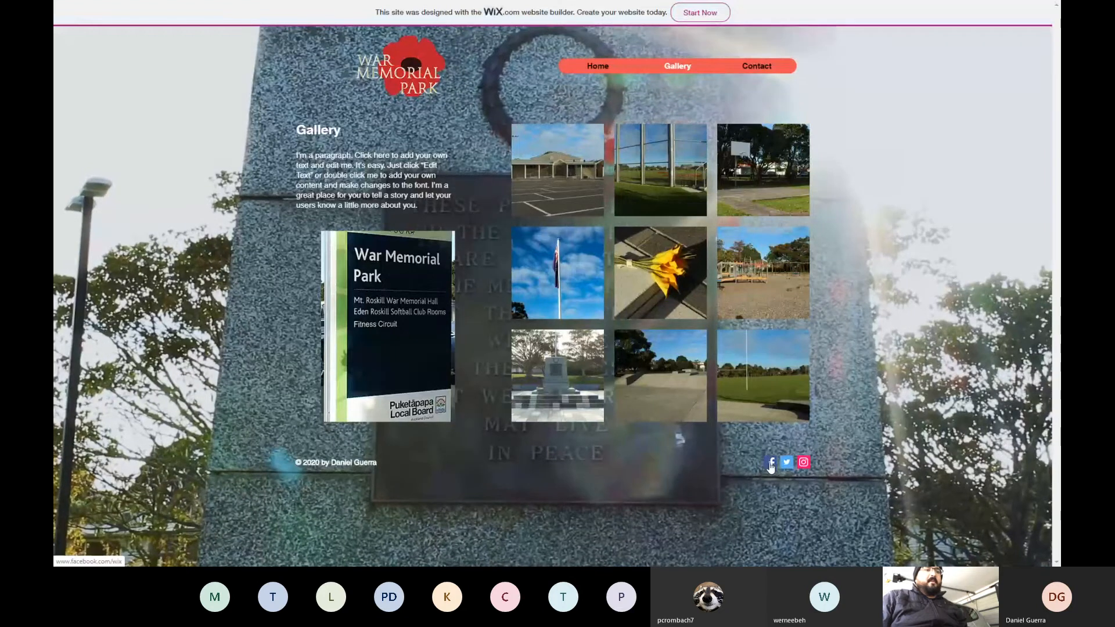
Test the Facebook link in the site footer and return to the live site in full screen
{"action": "left_click", "coordinate": [771, 464]}
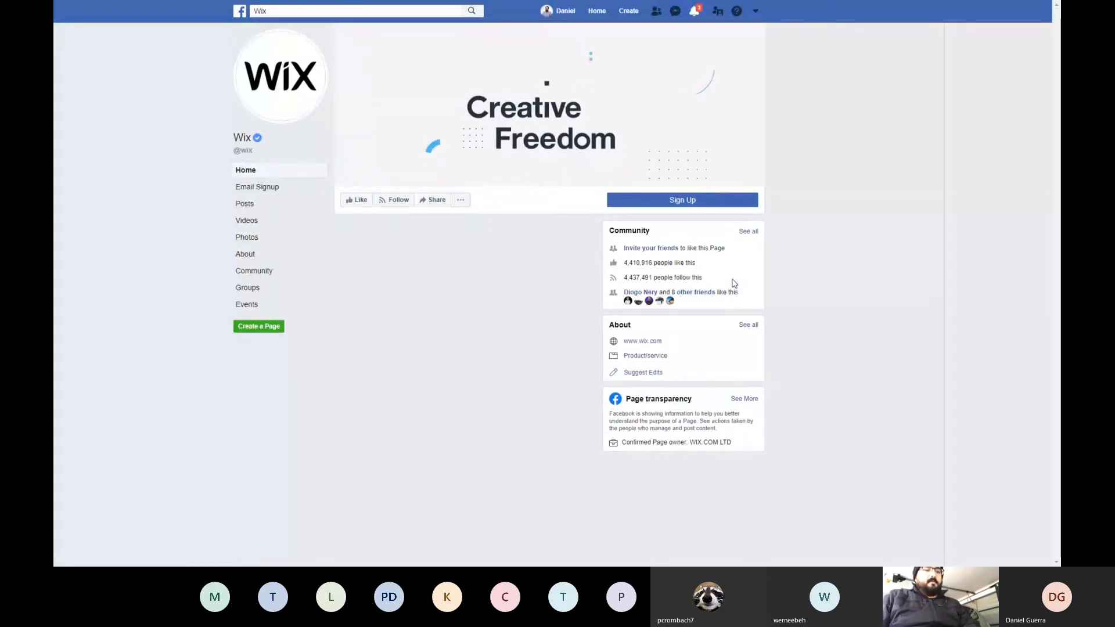
{"action": "key", "text": "F11"}
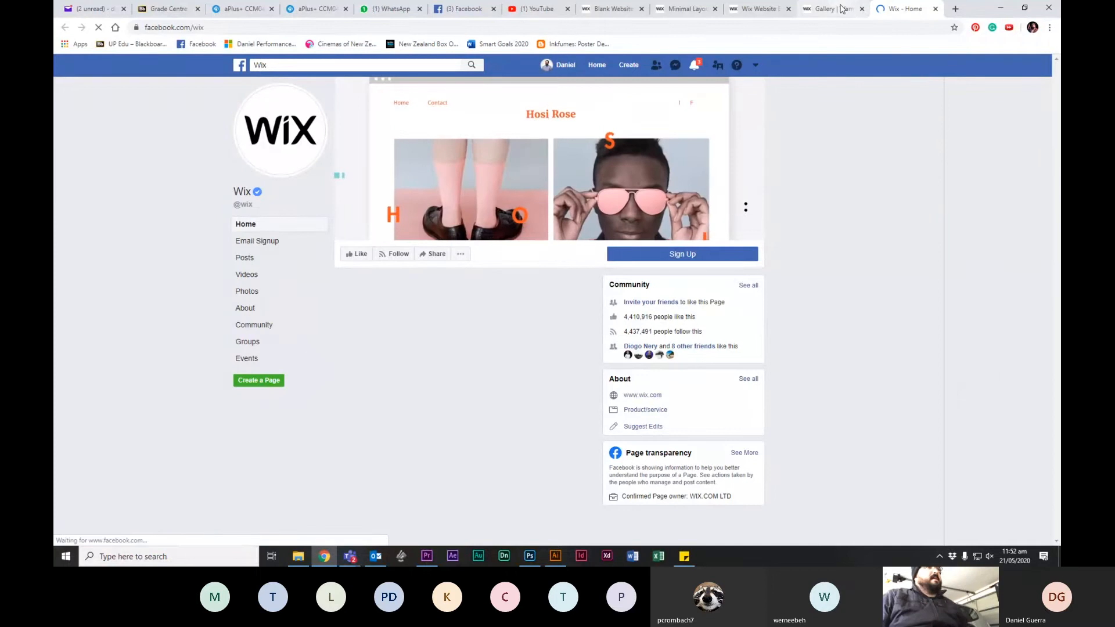
{"action": "left_click", "coordinate": [842, 9]}
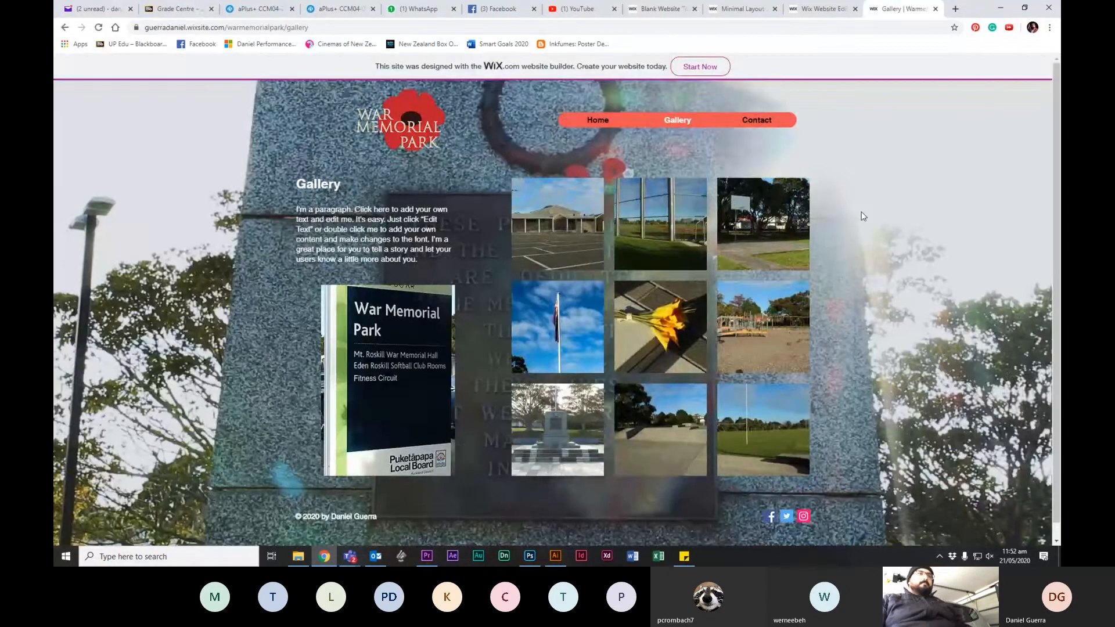
{"action": "key", "text": "F11"}
Go to the live Contact page and fill in the form's name field and its email field with "you will never know"
{"action": "left_click", "coordinate": [782, 78]}
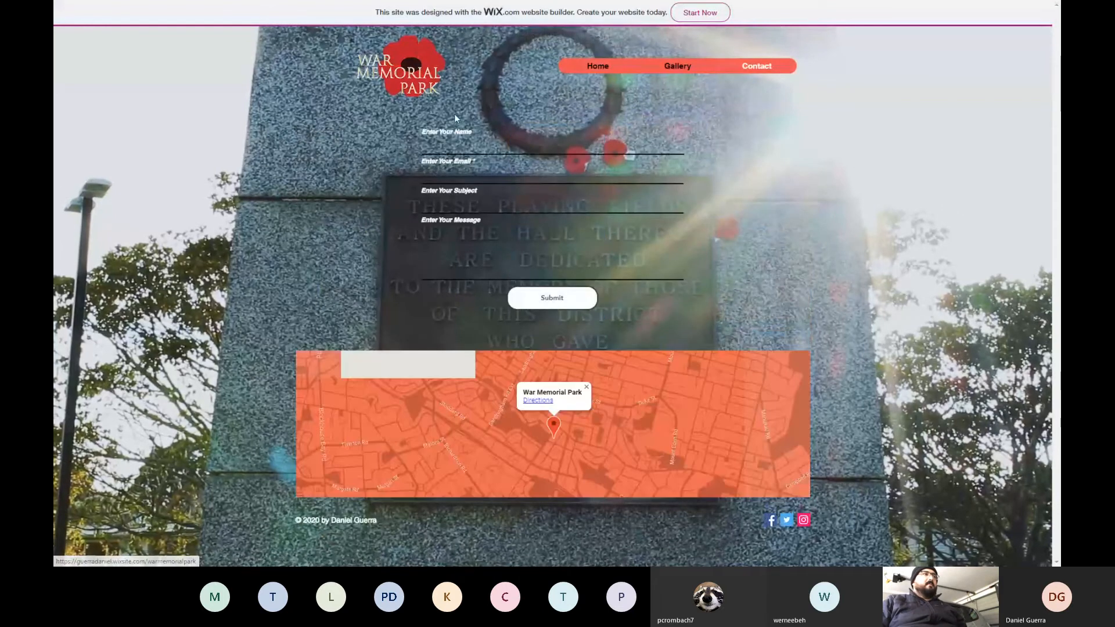
{"action": "left_click", "coordinate": [535, 127]}
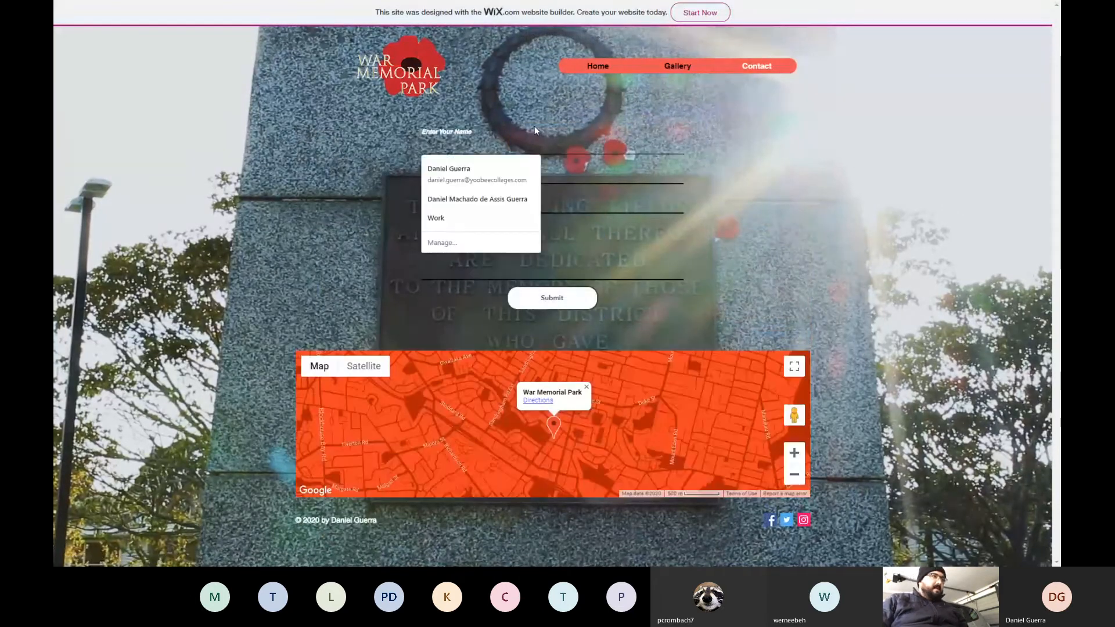
{"action": "type", "text": "Daniel"}
{"action": "key", "text": "Tab"}
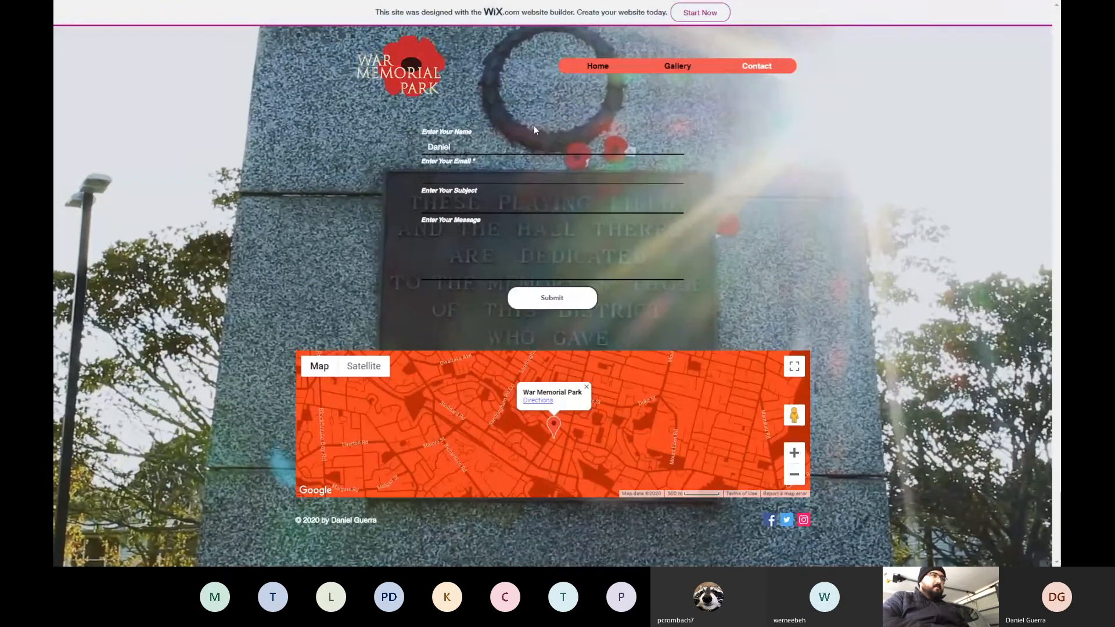
{"action": "type", "text": "you will never know"}
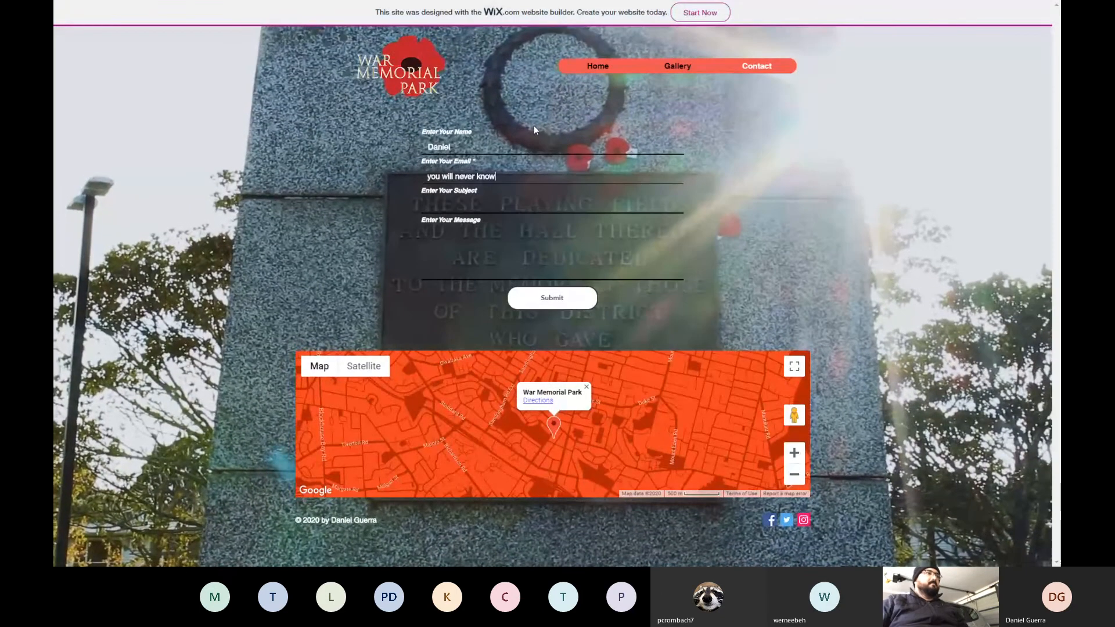
{"action": "key", "text": "Tab"}
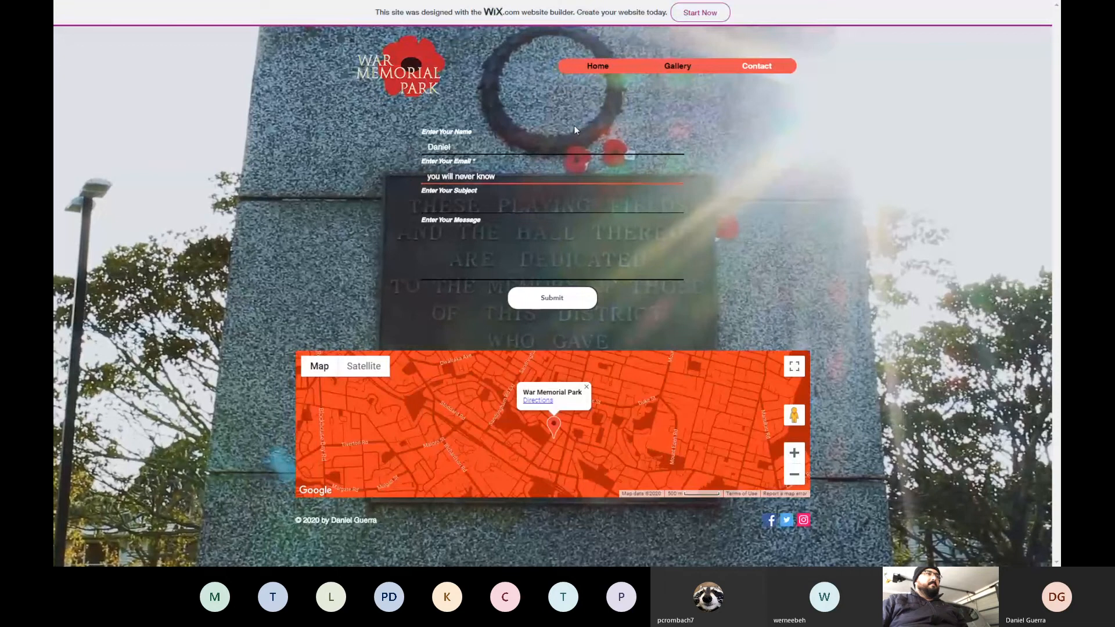
Enter the subject "sports" and the message "I want to play baseball" in the contact form and try to submit it
{"action": "type", "text": "sports"}
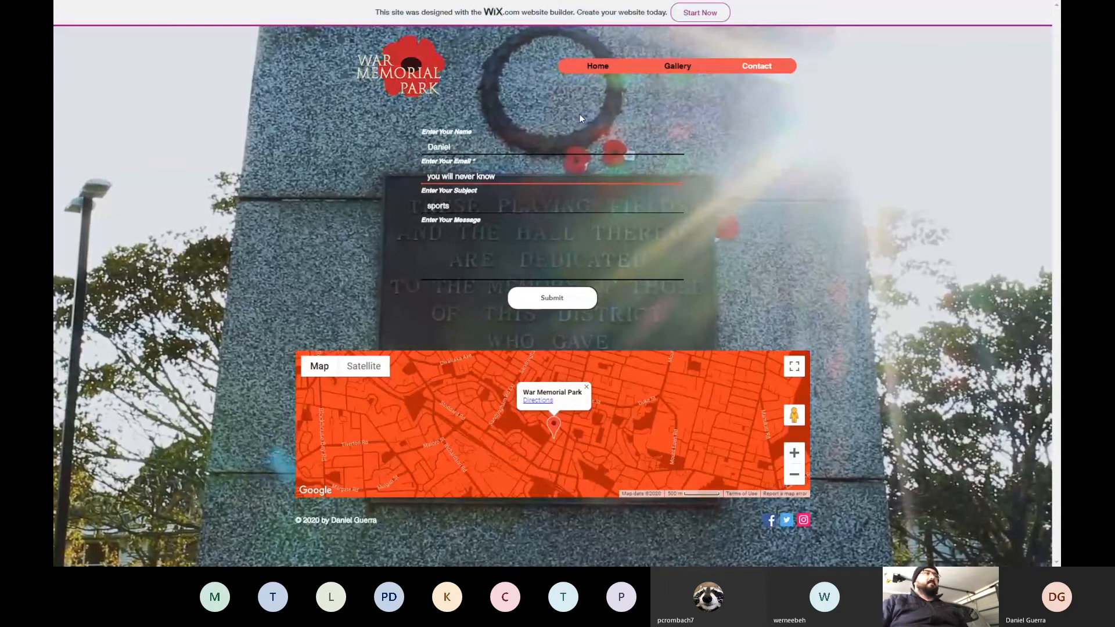
{"action": "key", "text": "Tab"}
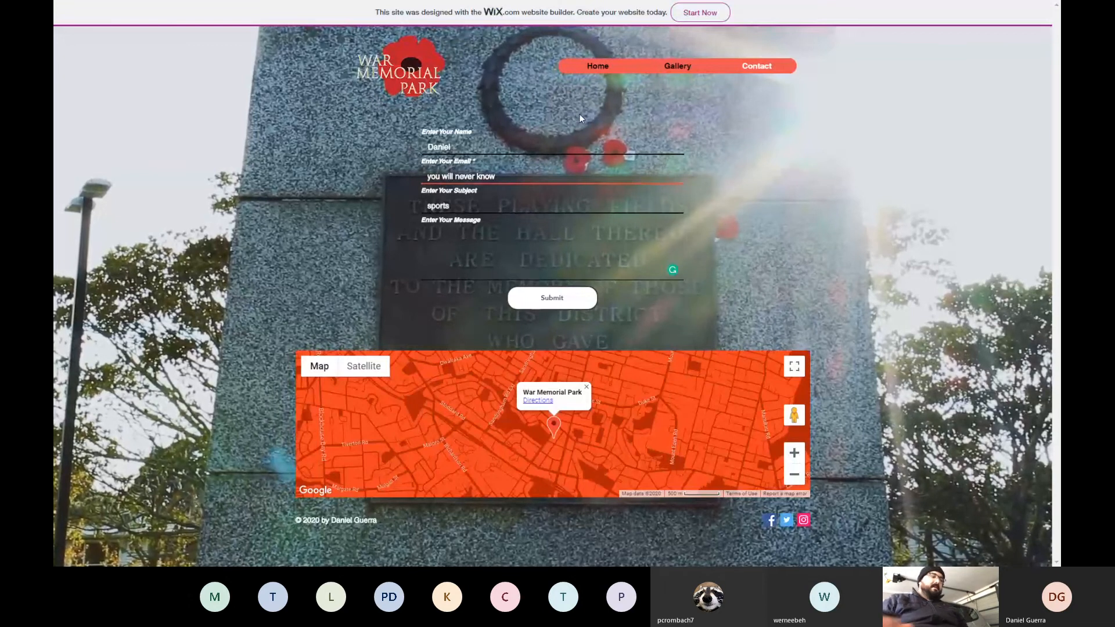
{"action": "type", "text": "I want to play baseball"}
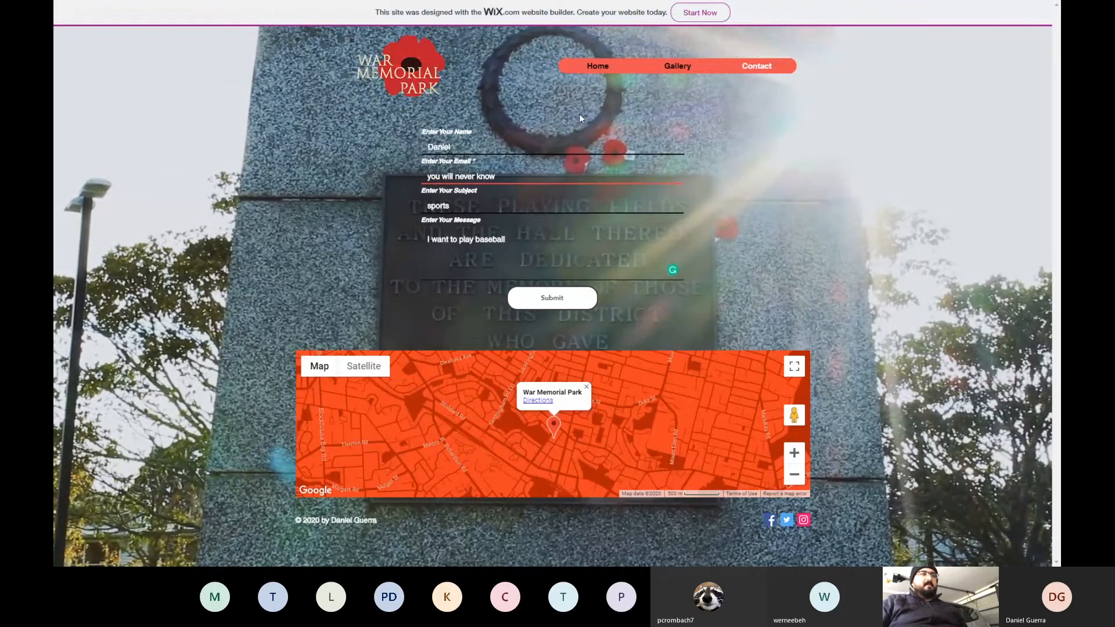
{"action": "left_click", "coordinate": [575, 298]}
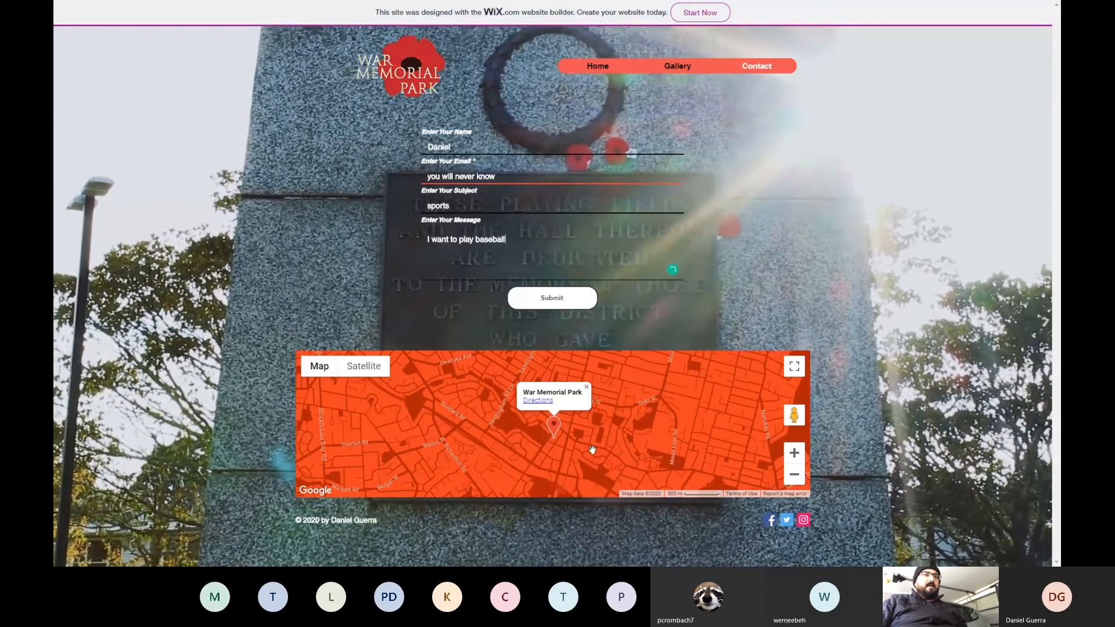
Zoom the Contact page map out and back in, and return to the site's Home page
{"action": "left_click", "coordinate": [797, 475]}
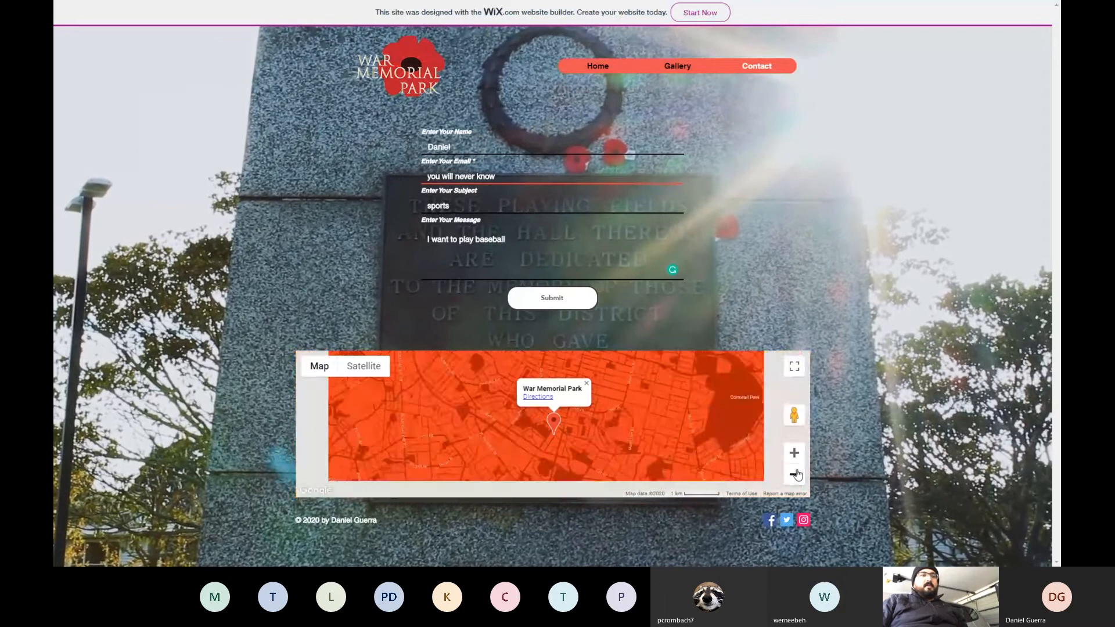
{"action": "left_click", "coordinate": [797, 459]}
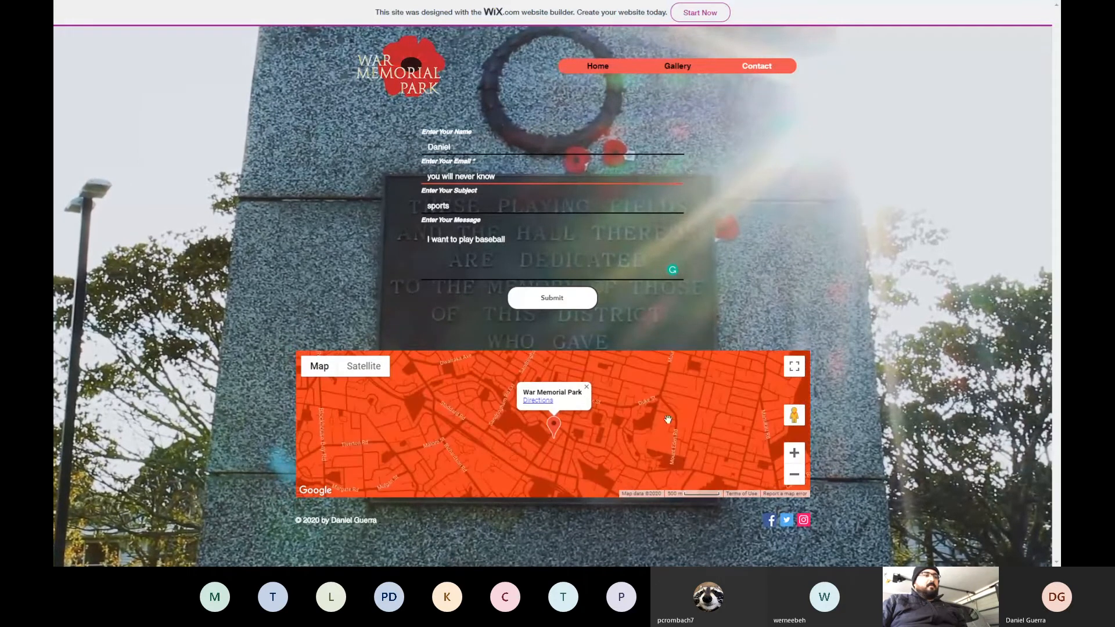
{"action": "left_click", "coordinate": [596, 68]}
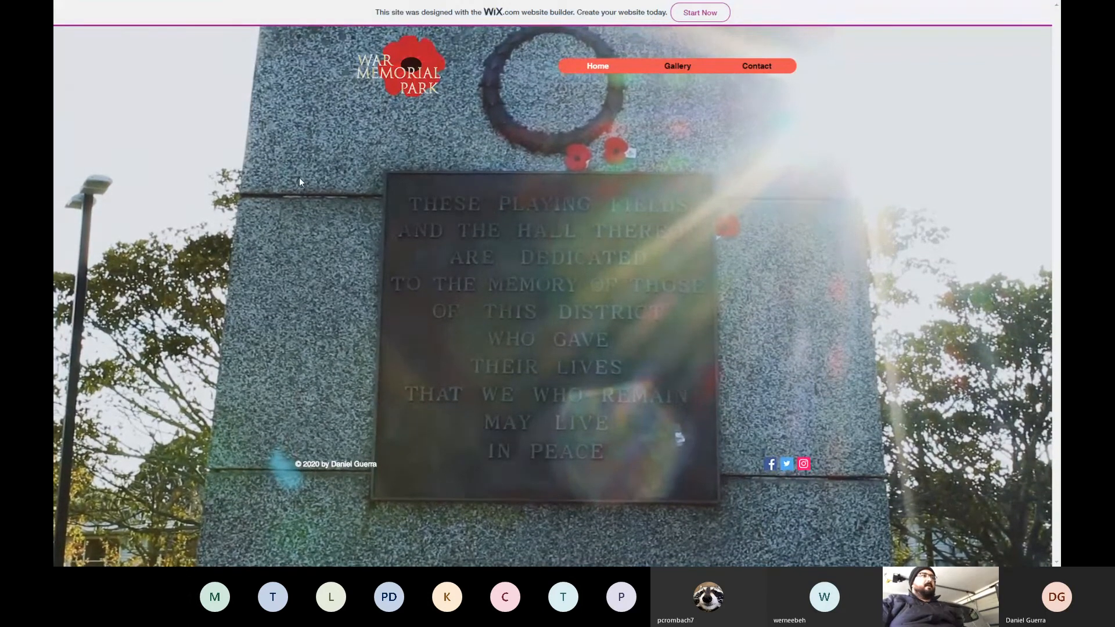
Inspect the Home page's HTML elements in the browser's developer tools and close them
{"action": "right_click", "coordinate": [299, 179]}
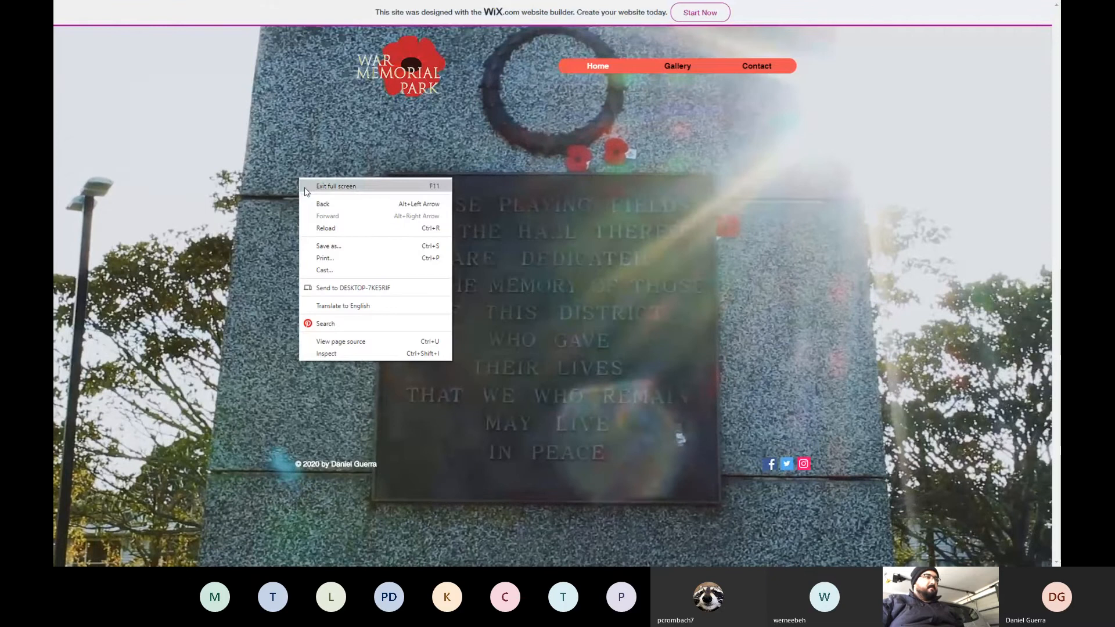
{"action": "left_click", "coordinate": [376, 356]}
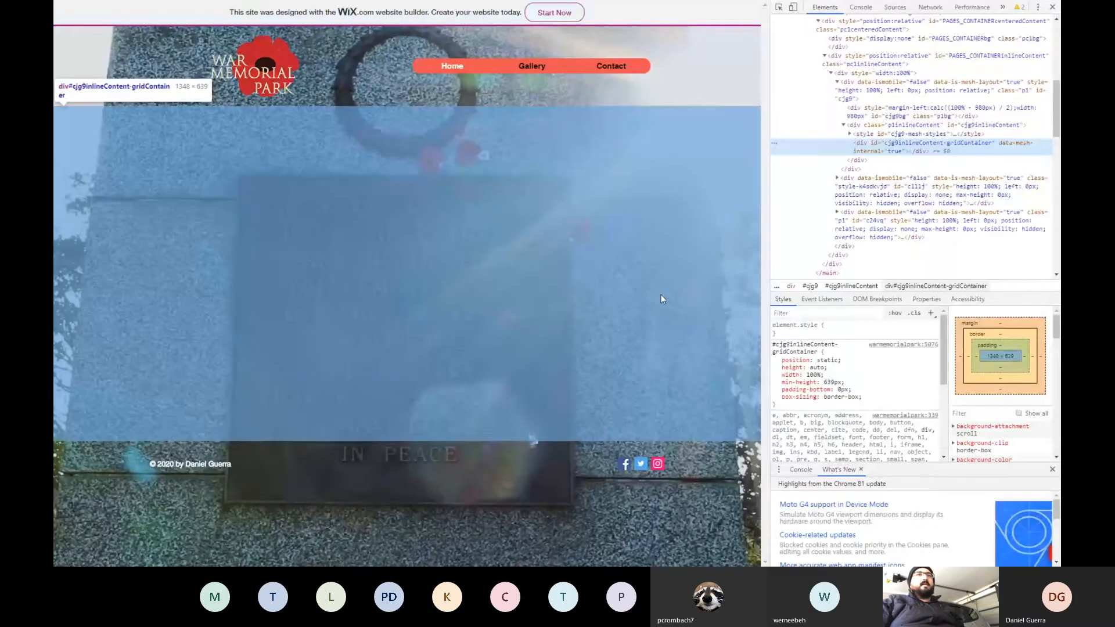
{"action": "scroll", "coordinate": [1024, 138], "scroll_direction": "up", "scroll_amount": 10}
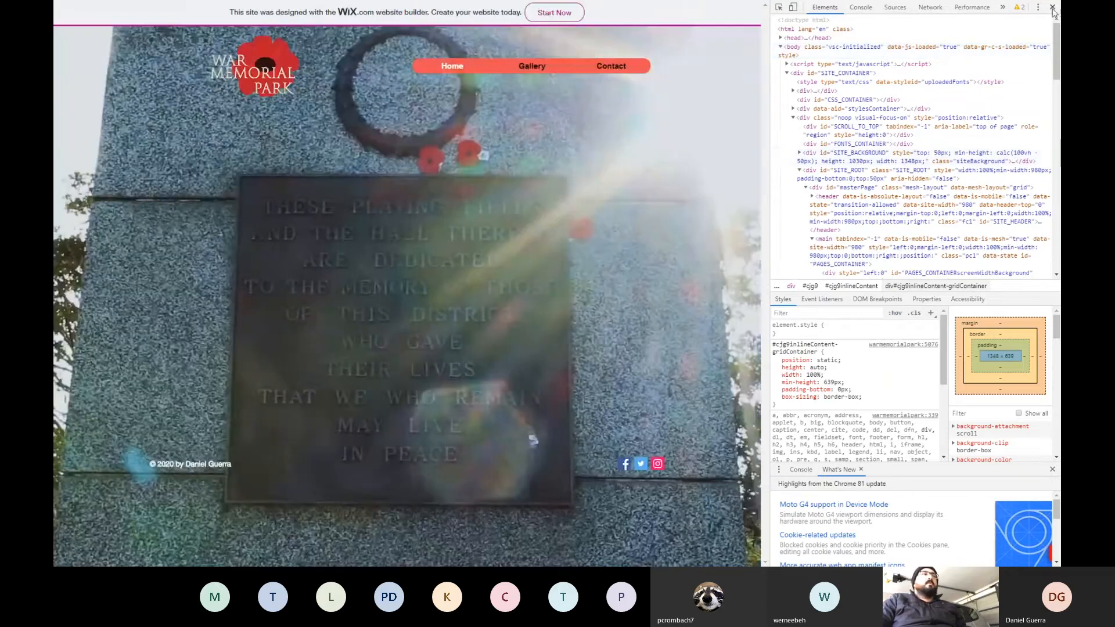
{"action": "key", "text": "F12"}
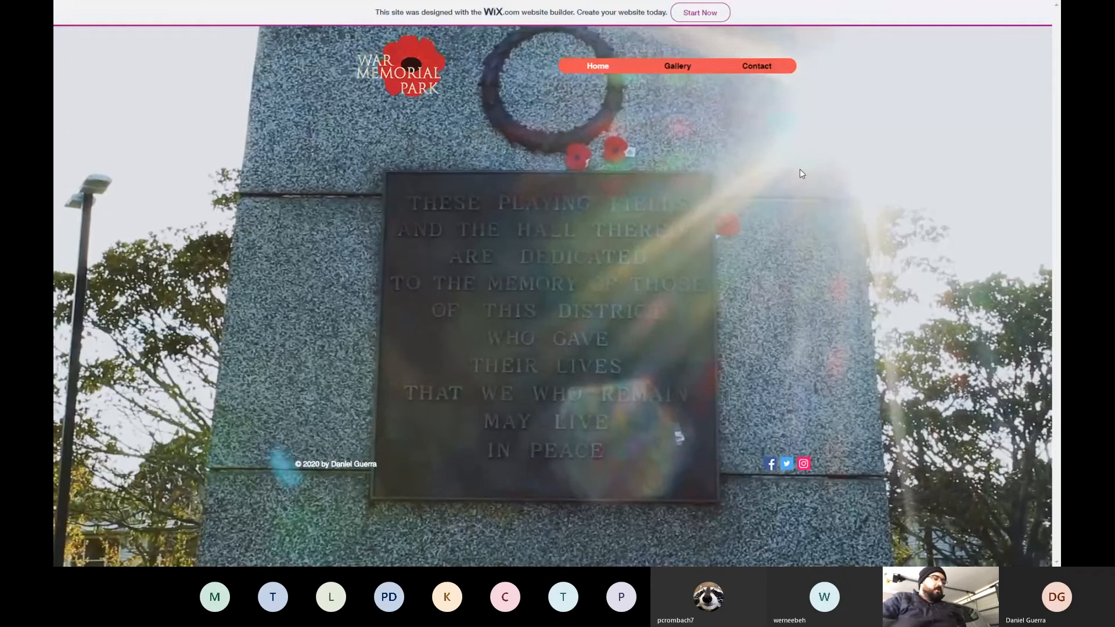
View the Home page's source code and examine the doctype, html tag and meta tags at its beginning
{"action": "right_click", "coordinate": [800, 170]}
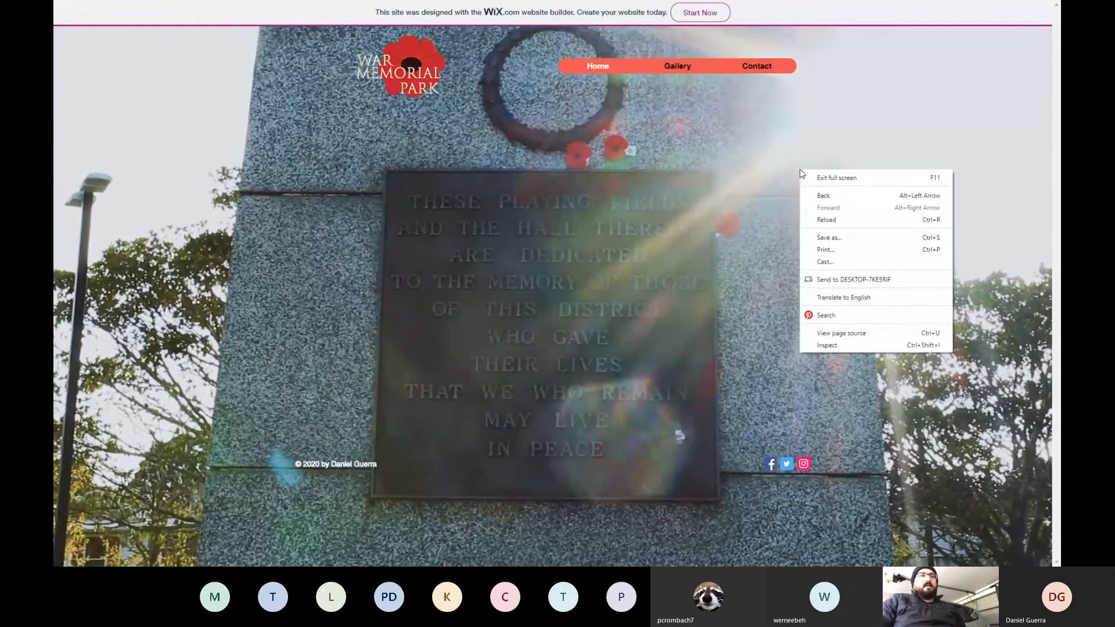
{"action": "left_click", "coordinate": [876, 332]}
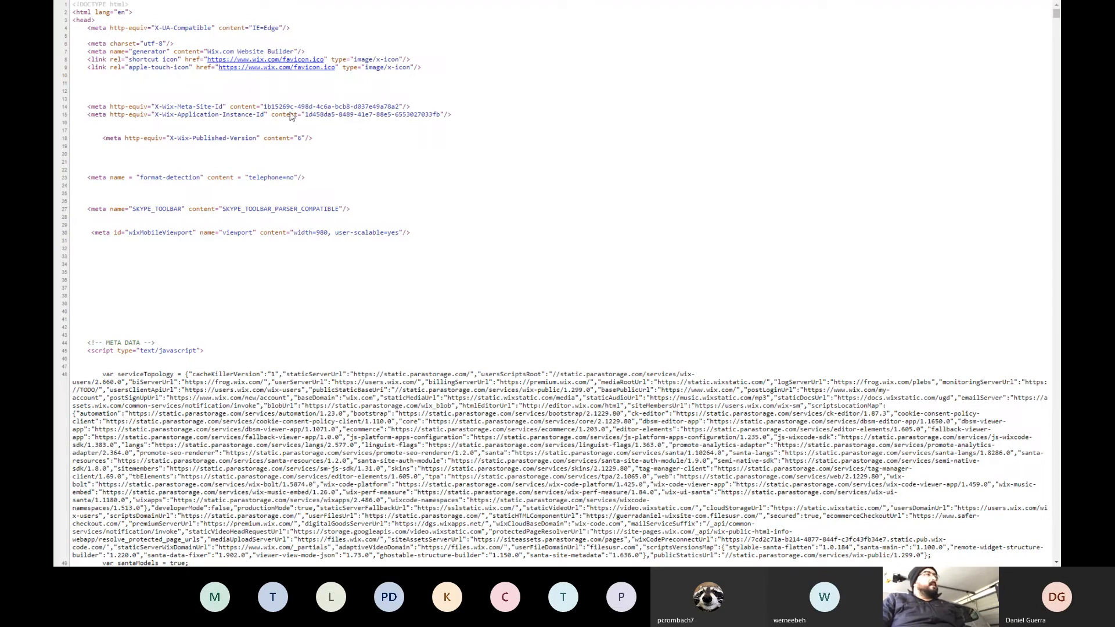
{"action": "double_click", "coordinate": [84, 12]}
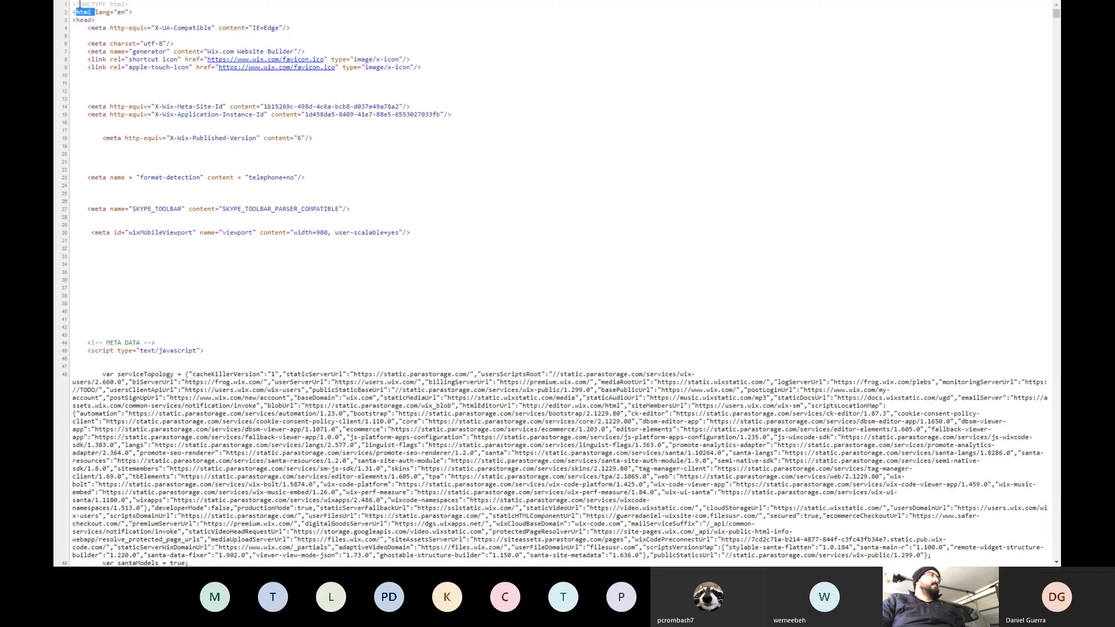
{"action": "left_click_drag", "start_coordinate": [77, 4], "coordinate": [127, 4]}
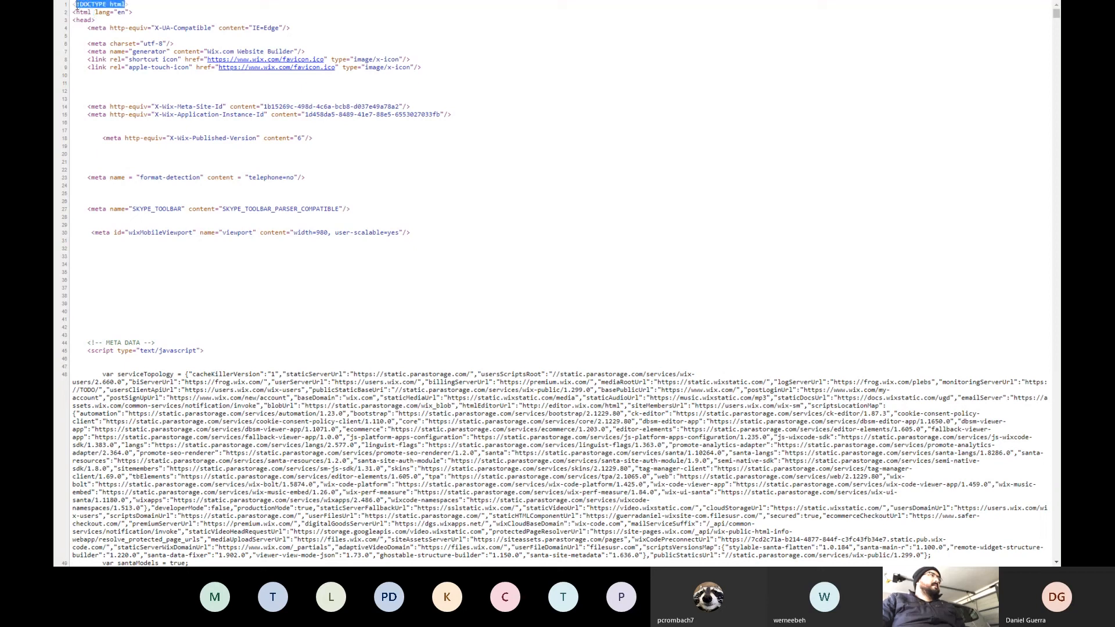
{"action": "left_click_drag", "start_coordinate": [428, 242], "coordinate": [73, 4]}
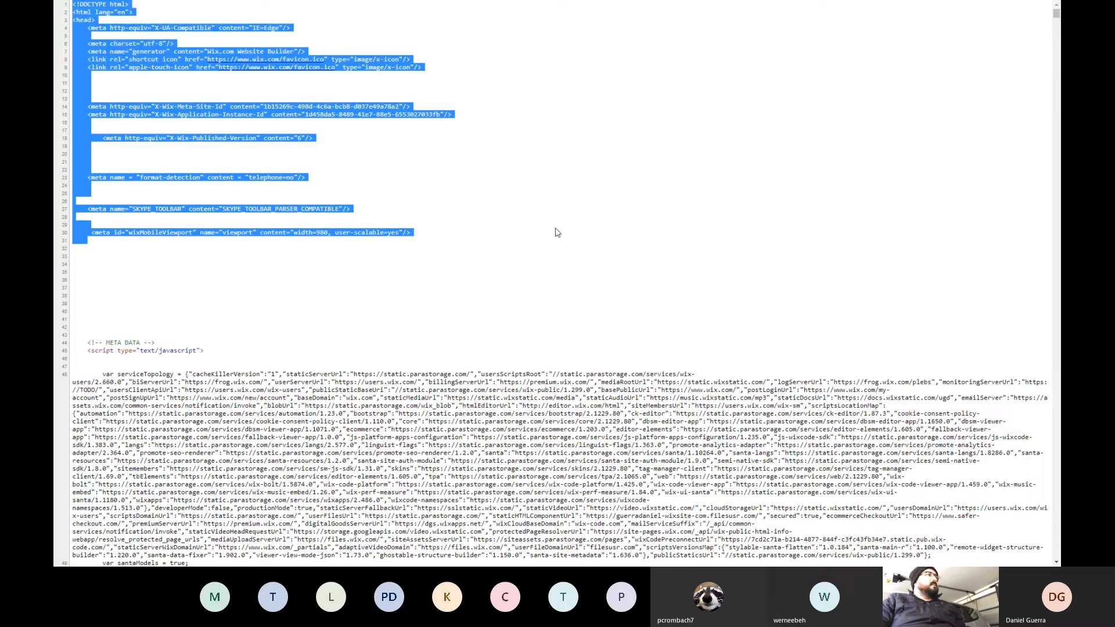
{"action": "left_click", "coordinate": [480, 162]}
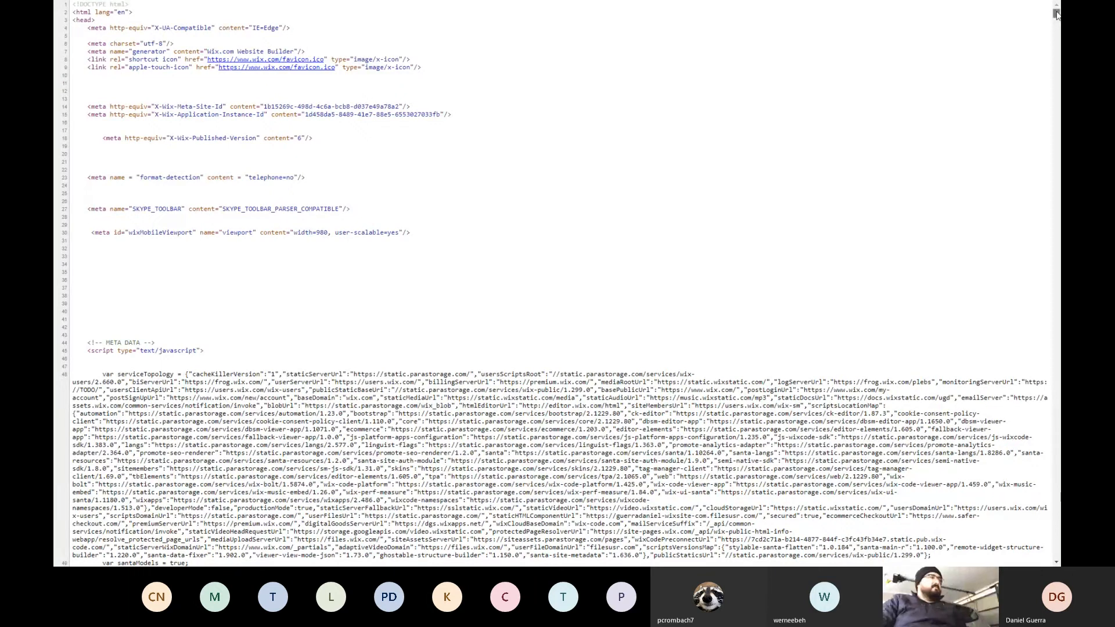
{"action": "left_click_drag", "start_coordinate": [1057, 14], "coordinate": [1047, 54]}
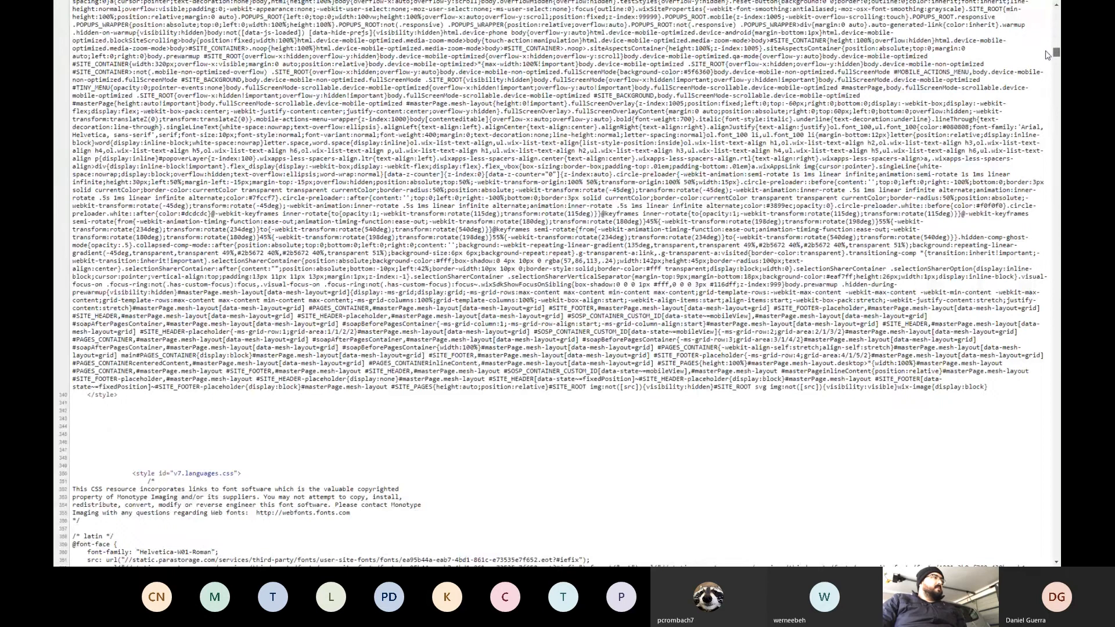
{"action": "scroll", "coordinate": [1047, 55], "scroll_direction": "down", "scroll_amount": 6}
{"action": "left_click_drag", "start_coordinate": [72, 207], "coordinate": [118, 215]}
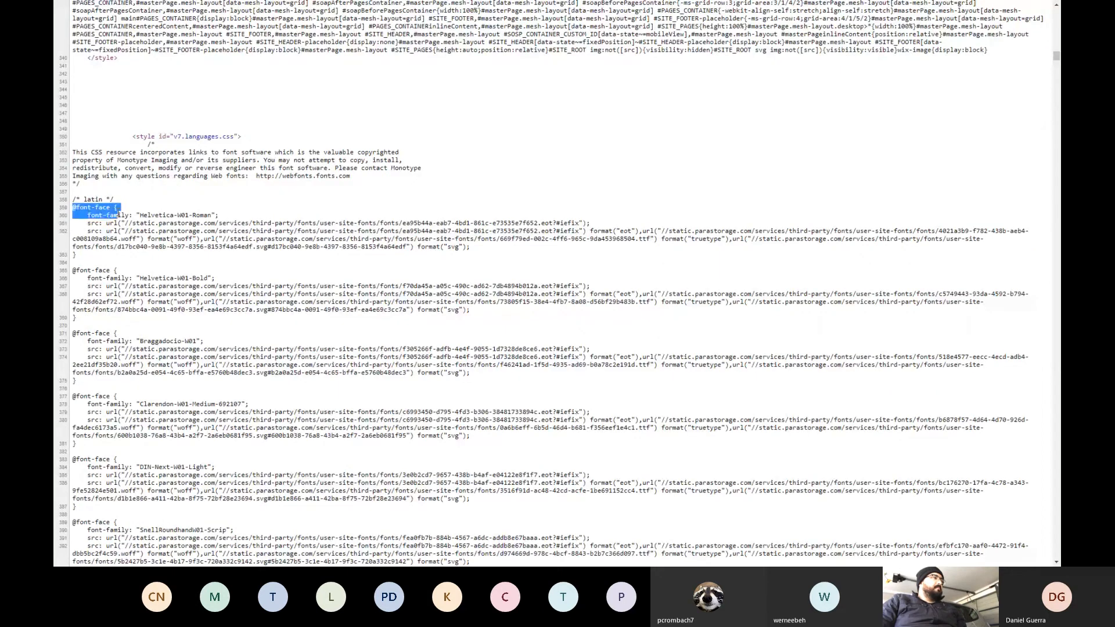
{"action": "left_click", "coordinate": [485, 253]}
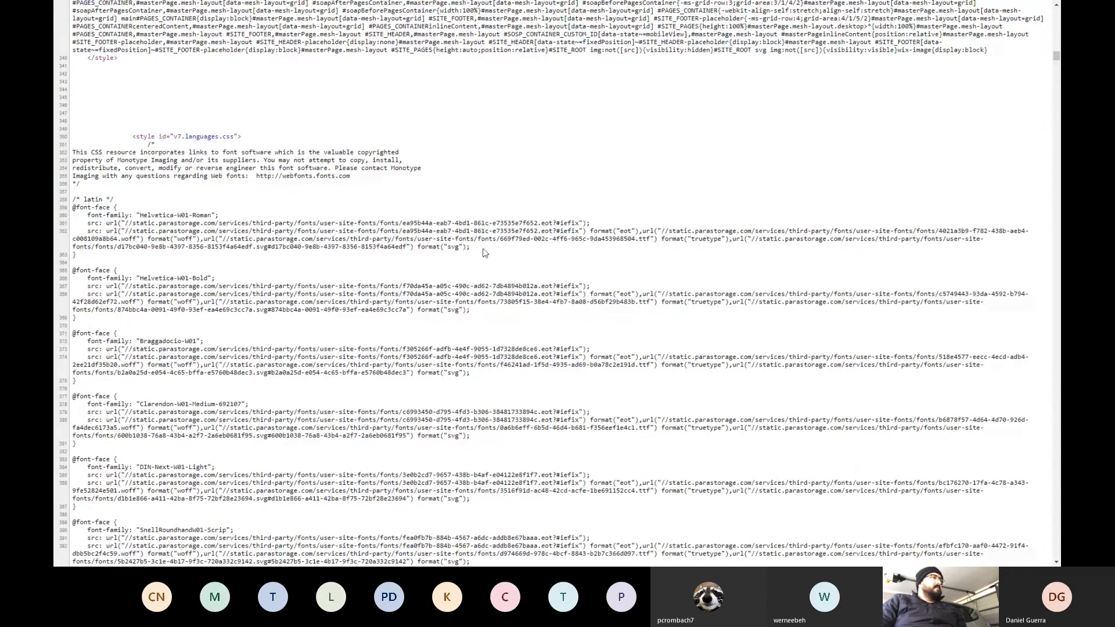
{"action": "left_click_drag", "start_coordinate": [129, 136], "coordinate": [285, 145]}
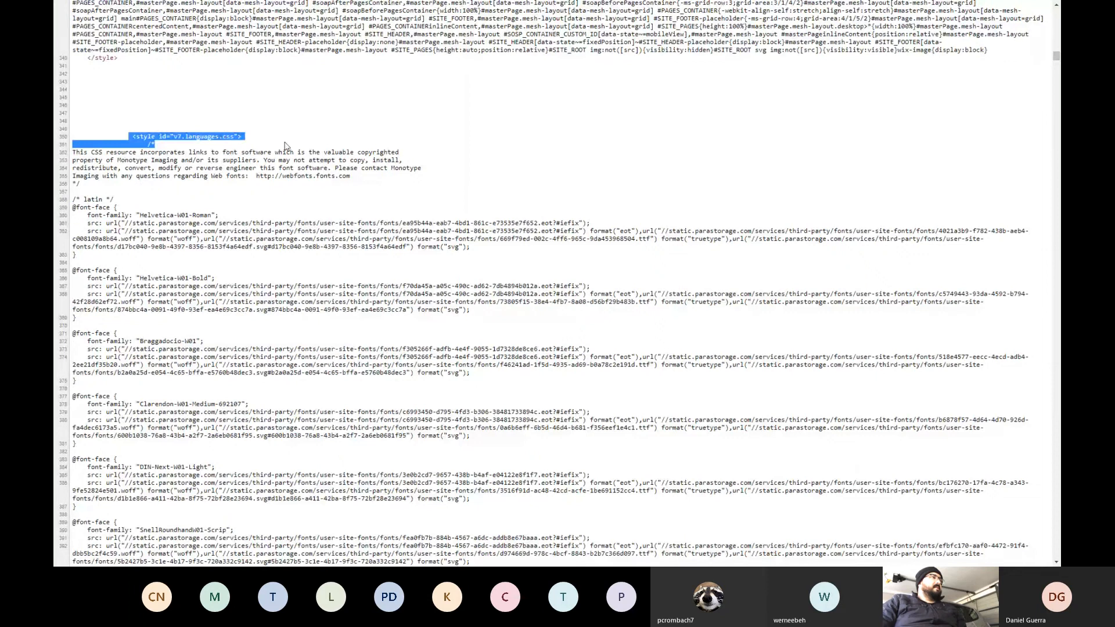
{"action": "left_click", "coordinate": [228, 139]}
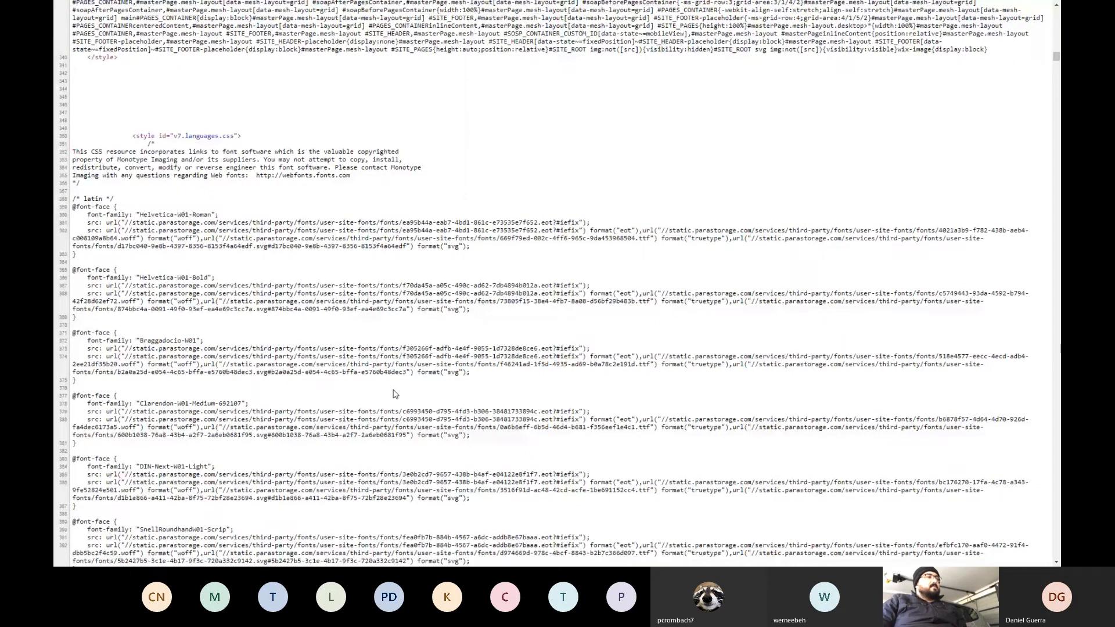
{"action": "scroll", "coordinate": [393, 391], "scroll_direction": "down", "scroll_amount": 5}
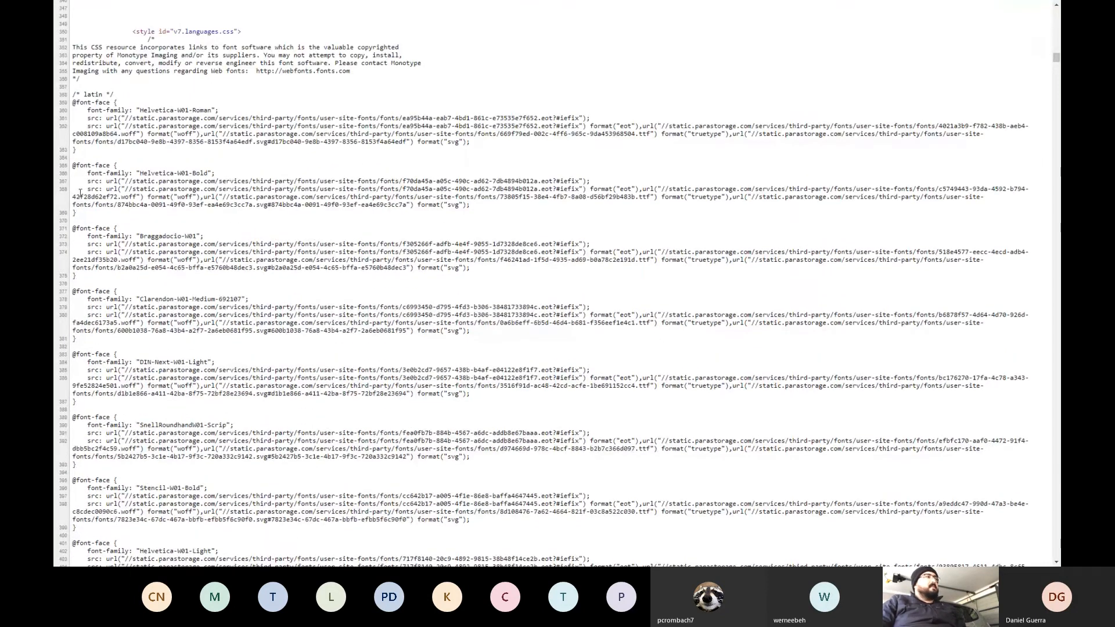
{"action": "scroll", "coordinate": [303, 360], "scroll_direction": "up", "scroll_amount": 1}
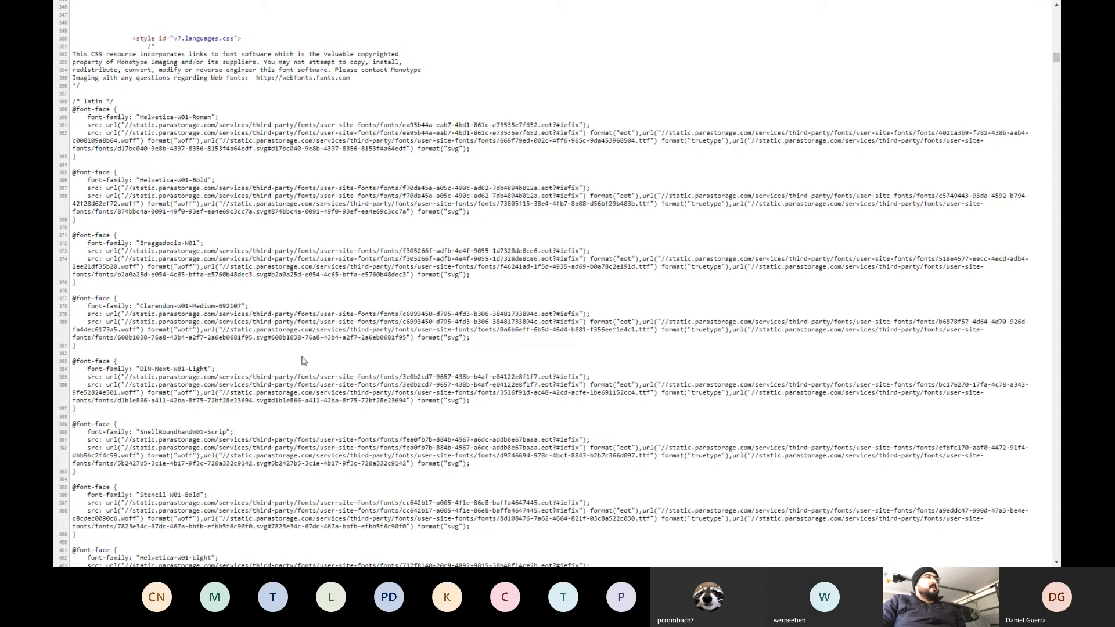
{"action": "scroll", "coordinate": [409, 244], "scroll_direction": "up", "scroll_amount": 2}
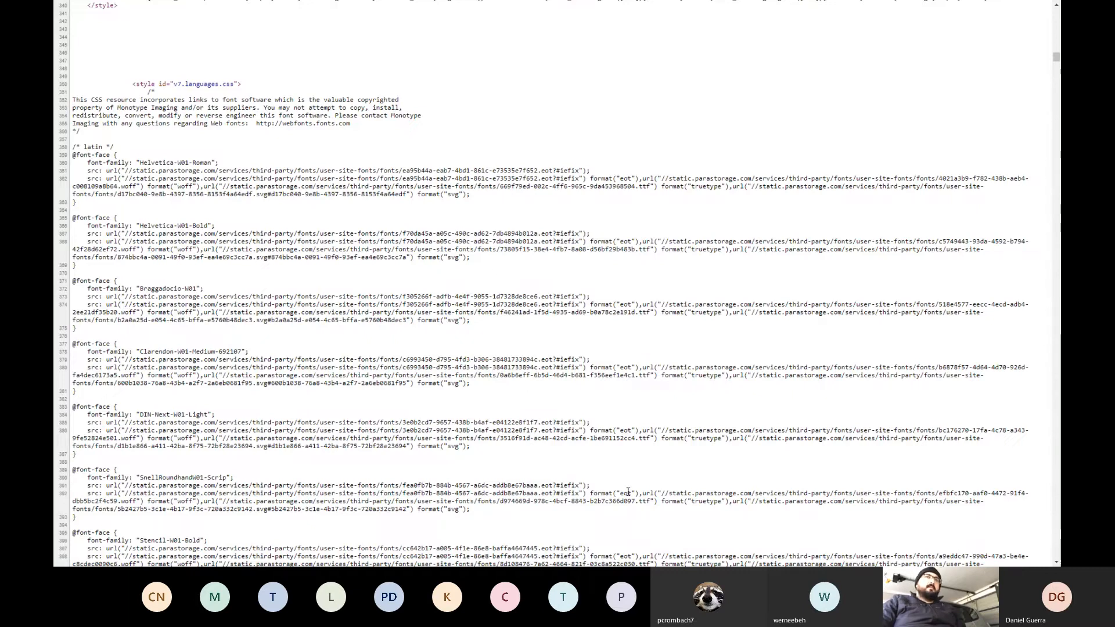
{"action": "scroll", "coordinate": [628, 492], "scroll_direction": "up", "scroll_amount": 1}
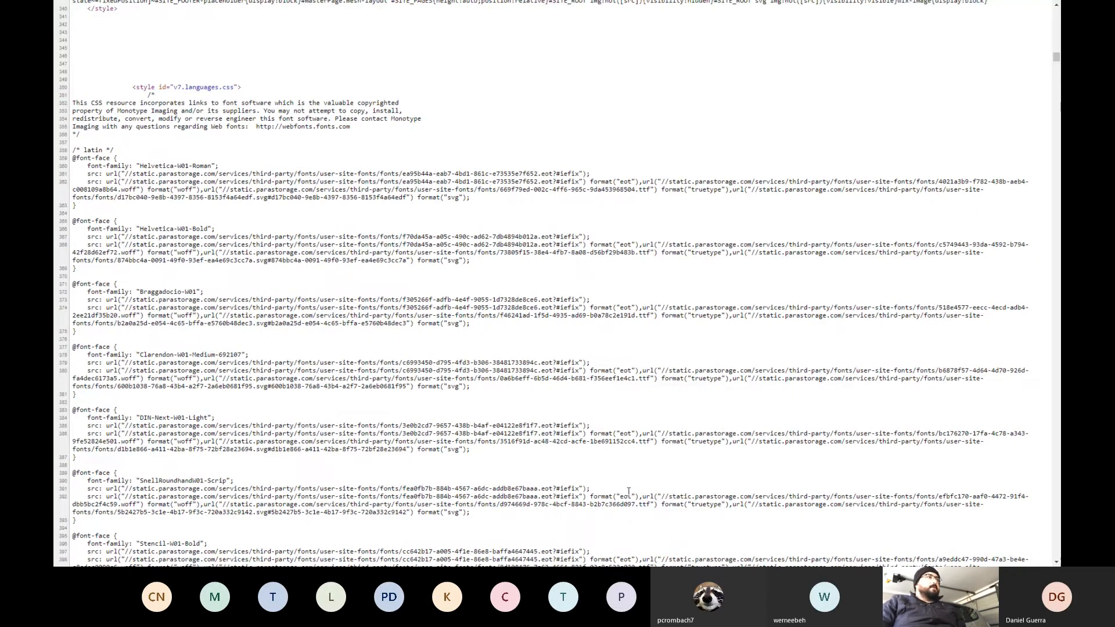
Go back to the start of the source code, close it and return to the live site in full screen
{"action": "key", "text": "ctrl+Home"}
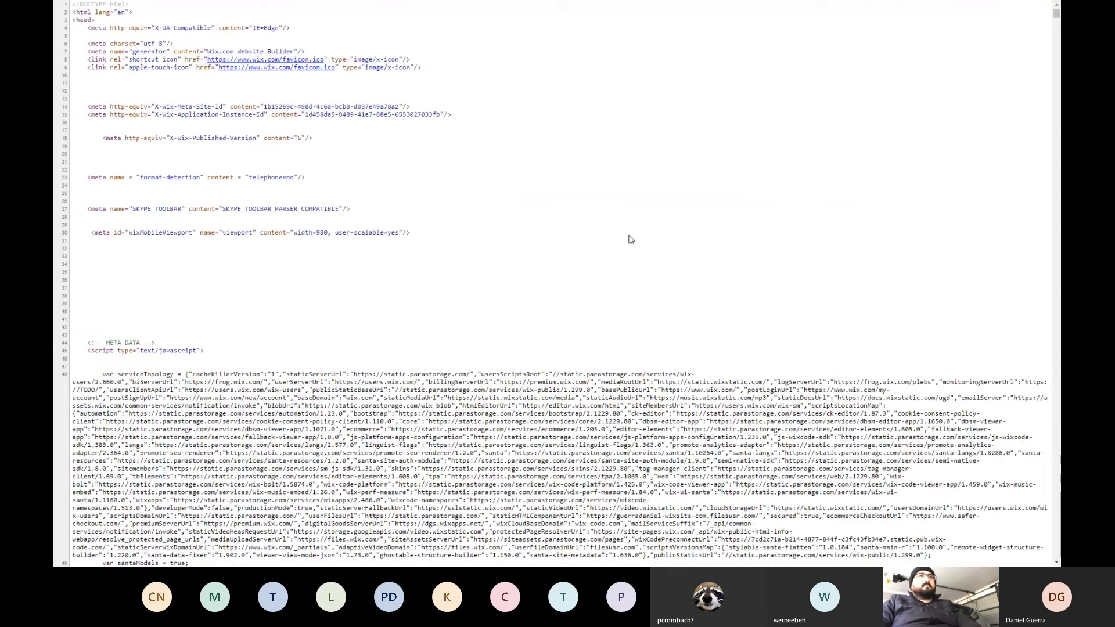
{"action": "key", "text": "F11"}
{"action": "left_click", "coordinate": [834, 9]}
{"action": "key", "text": "F11"}
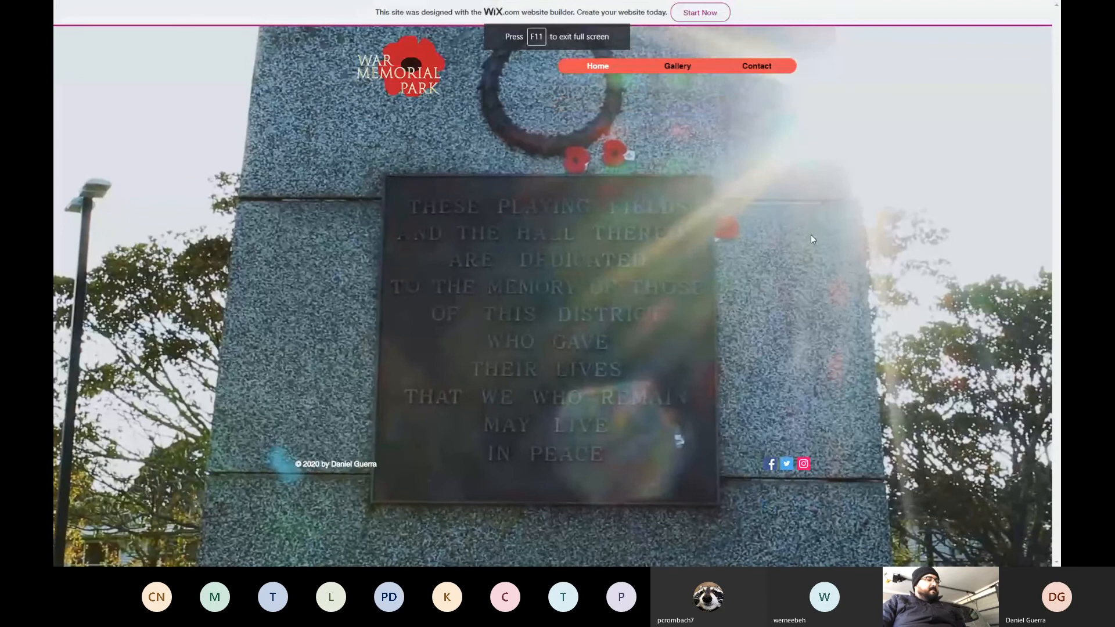
Switch to Premiere Pro, force the frozen program to close, and close Photoshop as well
{"action": "key", "text": "alt+Tab"}
{"action": "left_click", "coordinate": [691, 253]}
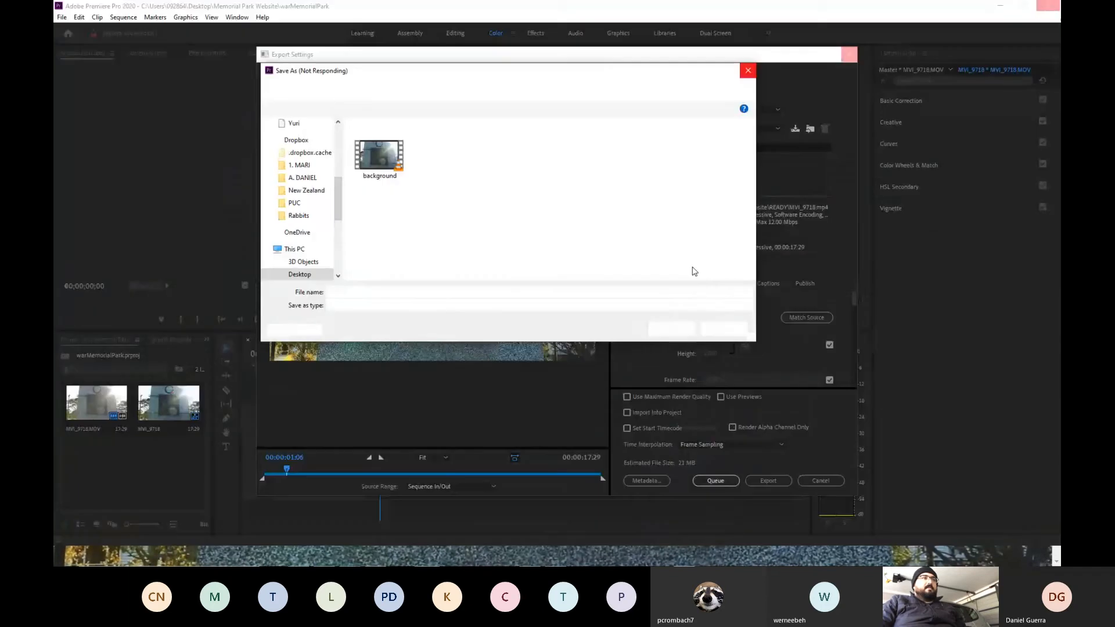
{"action": "left_click", "coordinate": [855, 55]}
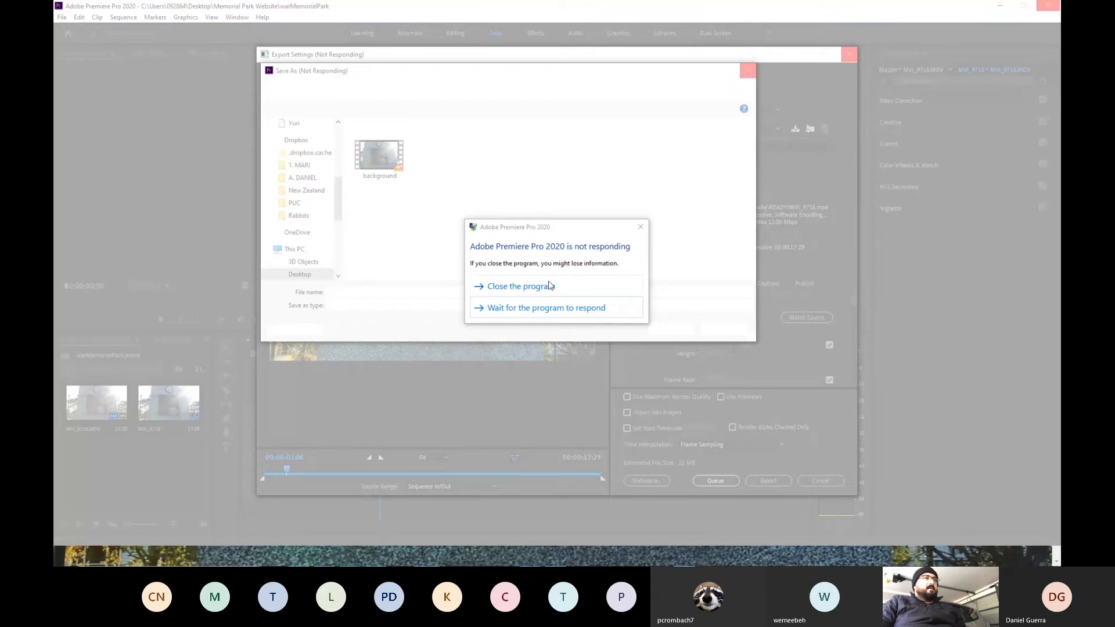
{"action": "left_click", "coordinate": [549, 285]}
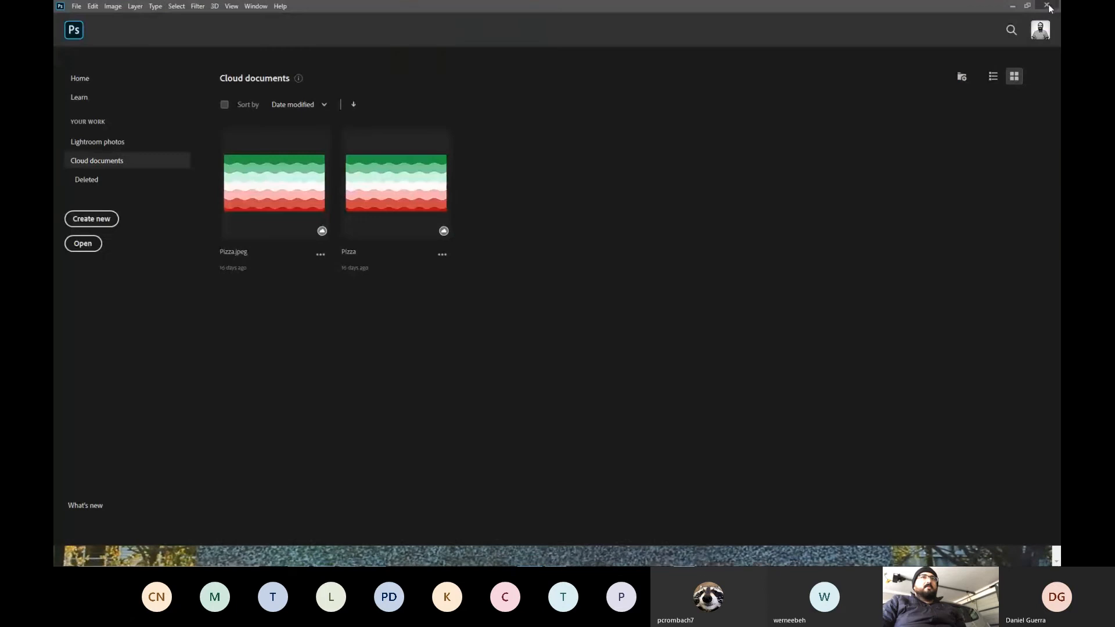
{"action": "left_click", "coordinate": [1049, 5]}
Switch to Illustrator and close it together with the logo_v01.ai document
{"action": "key", "text": "alt+Tab"}
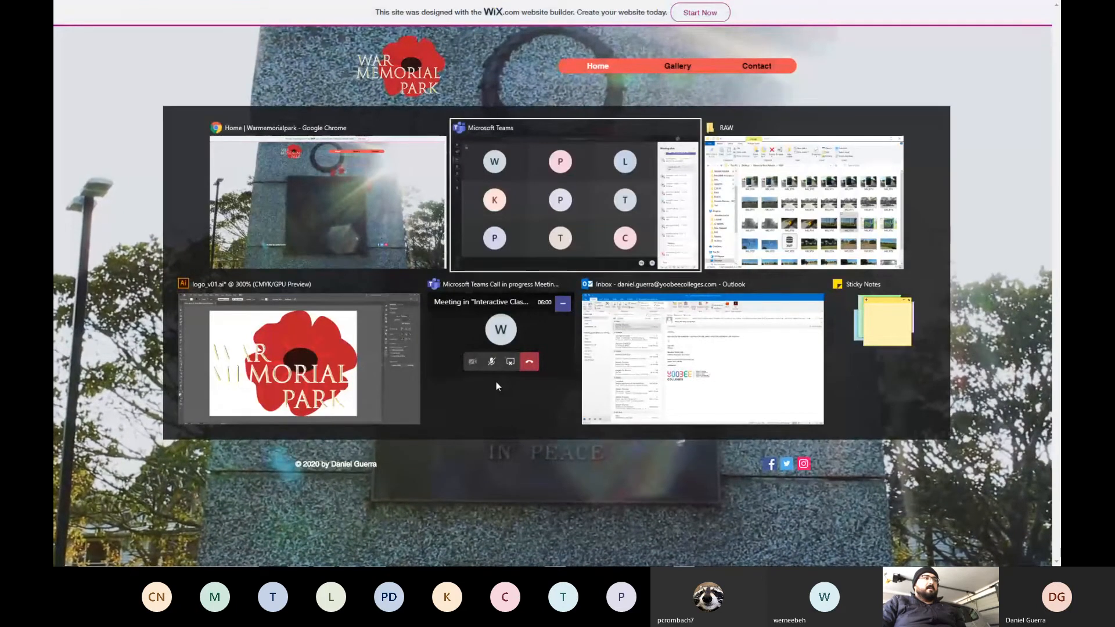
{"action": "left_click", "coordinate": [315, 326]}
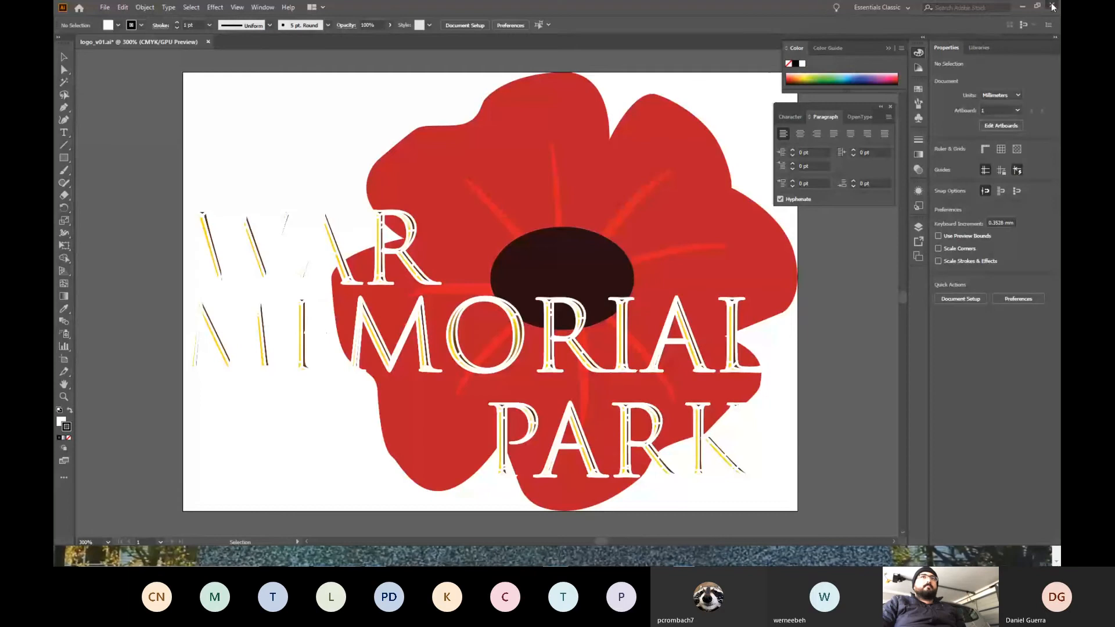
{"action": "left_click", "coordinate": [1053, 6]}
{"action": "left_click", "coordinate": [659, 291]}
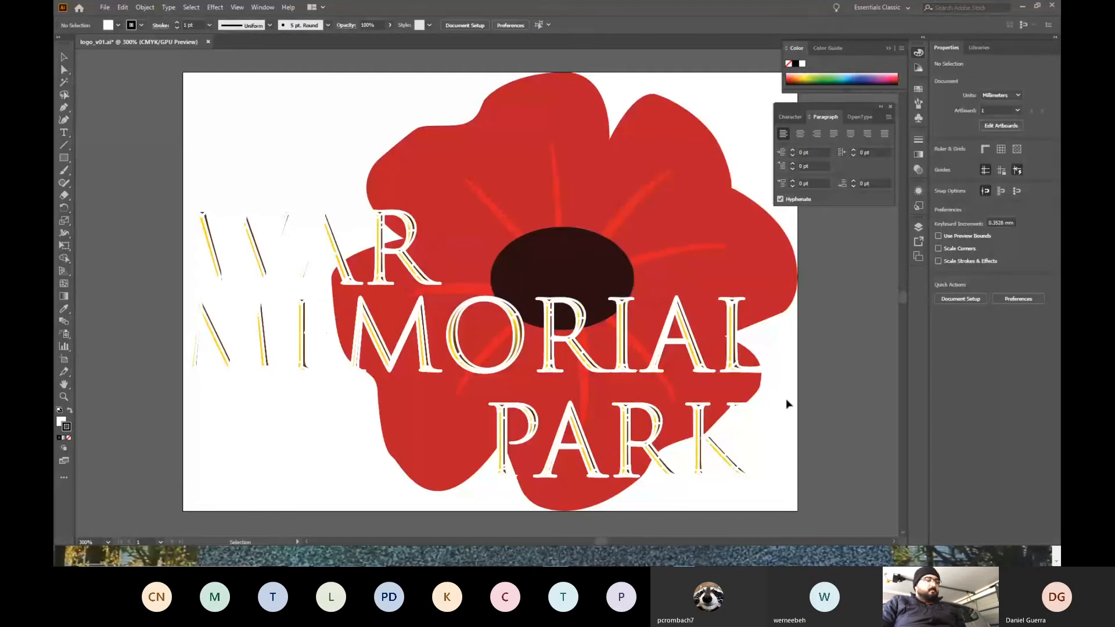
{"action": "key", "text": "ctrl+s"}
Launch InDesign and create a new A4 document in landscape orientation
{"action": "key", "text": "super"}
{"action": "type", "text": "indes"}
{"action": "key", "text": "Return"}
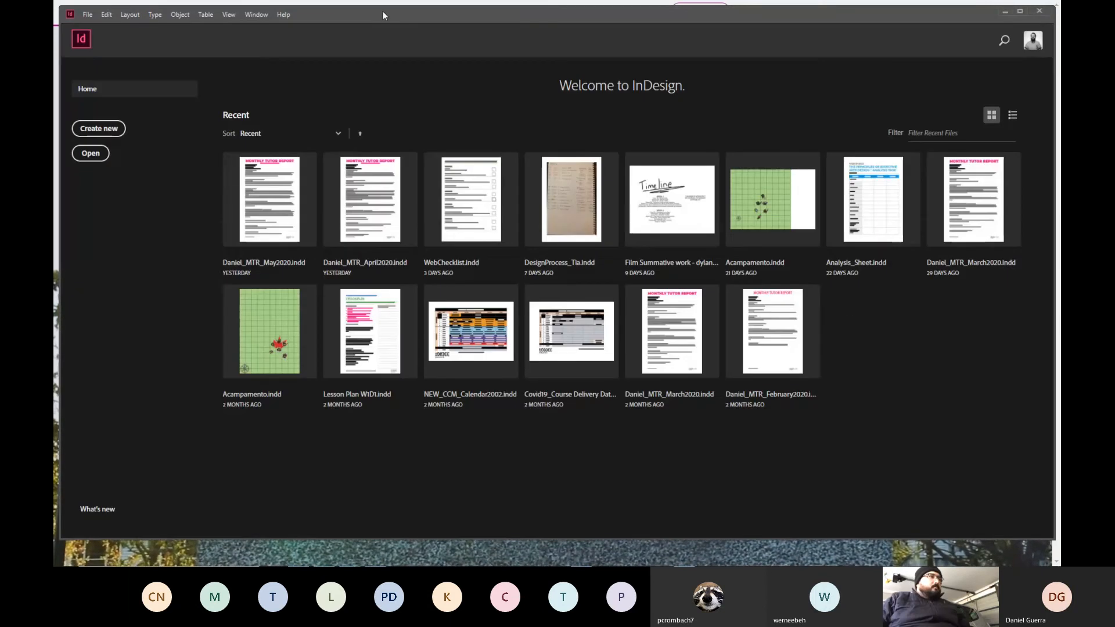
{"action": "left_click", "coordinate": [99, 128]}
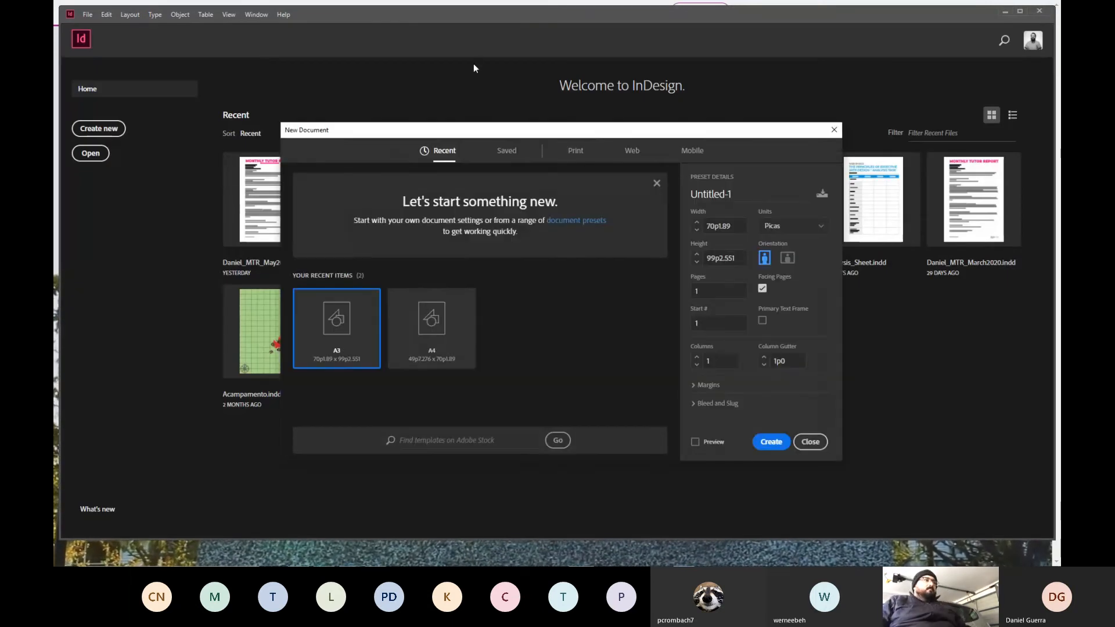
{"action": "left_click", "coordinate": [428, 336]}
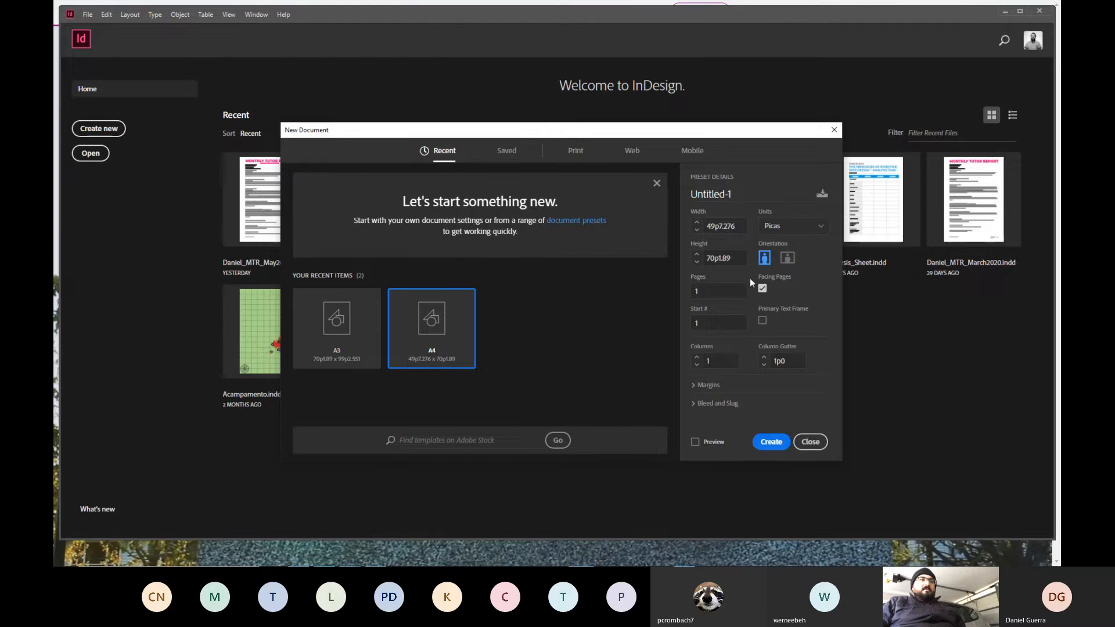
{"action": "left_click", "coordinate": [788, 257]}
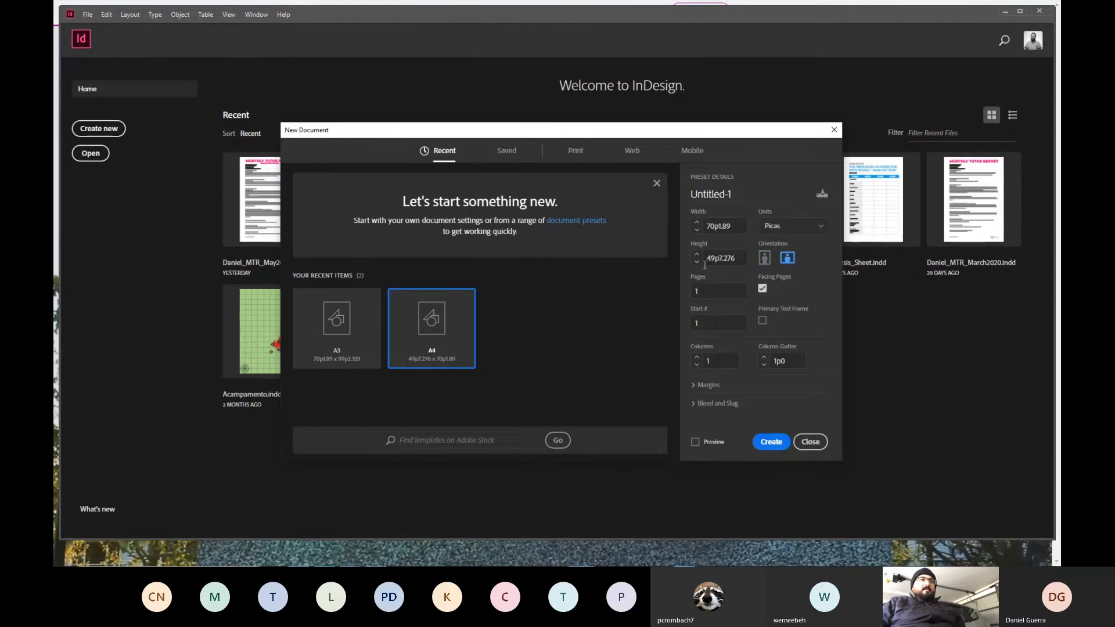
{"action": "left_click", "coordinate": [772, 442]}
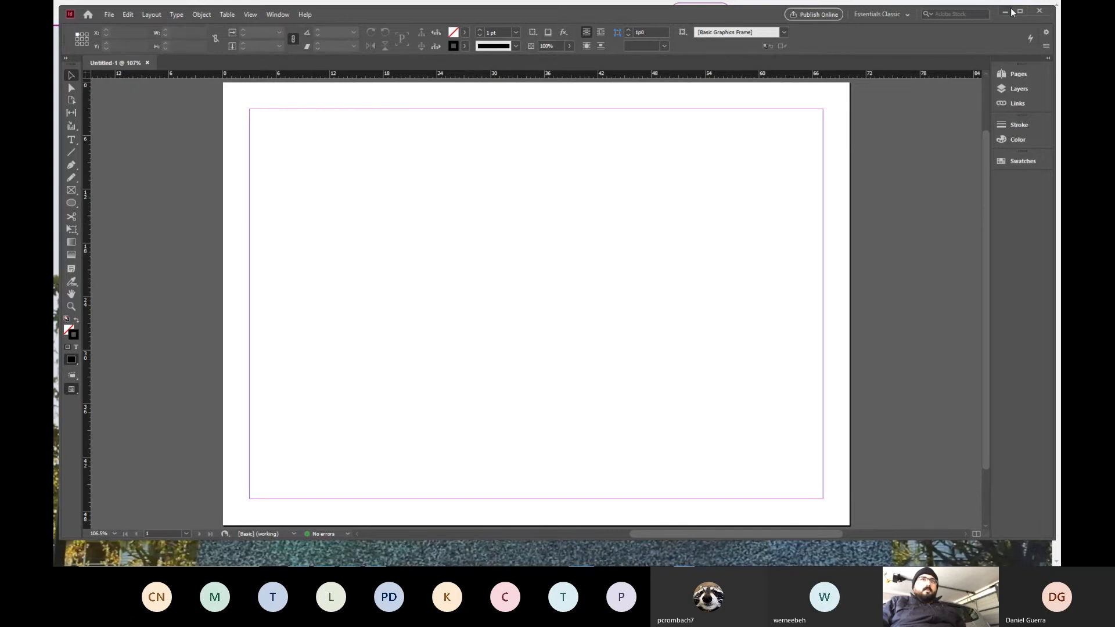
Maximize the document window and draw a rectangle about 17 by 8.5 picas above the page centre, with a 3 pt stroke
{"action": "left_click", "coordinate": [1020, 11]}
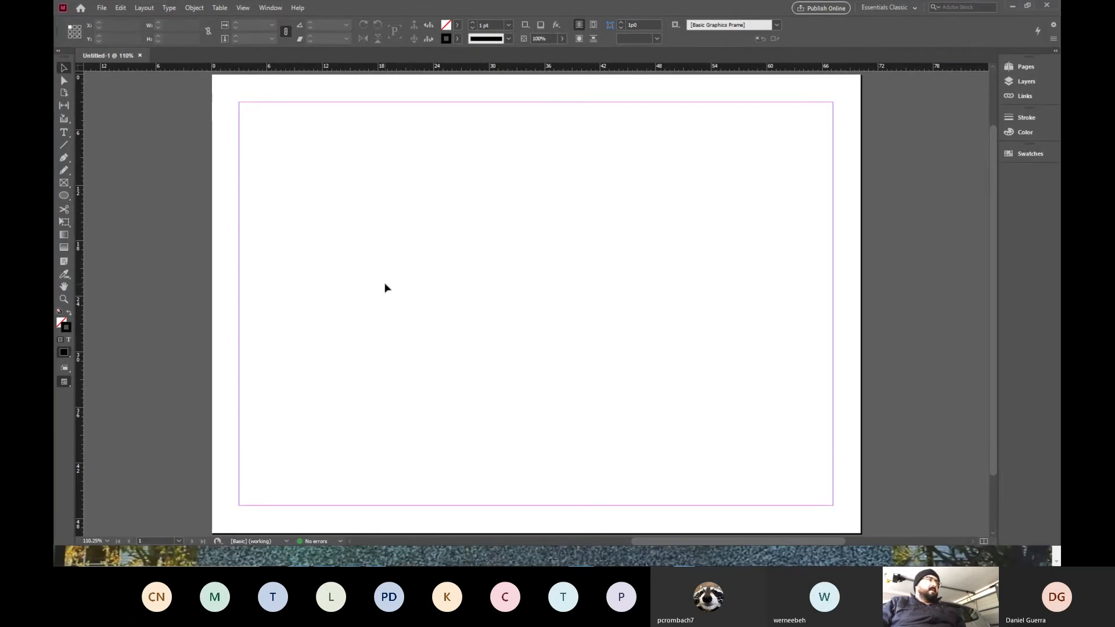
{"action": "left_click", "coordinate": [65, 198]}
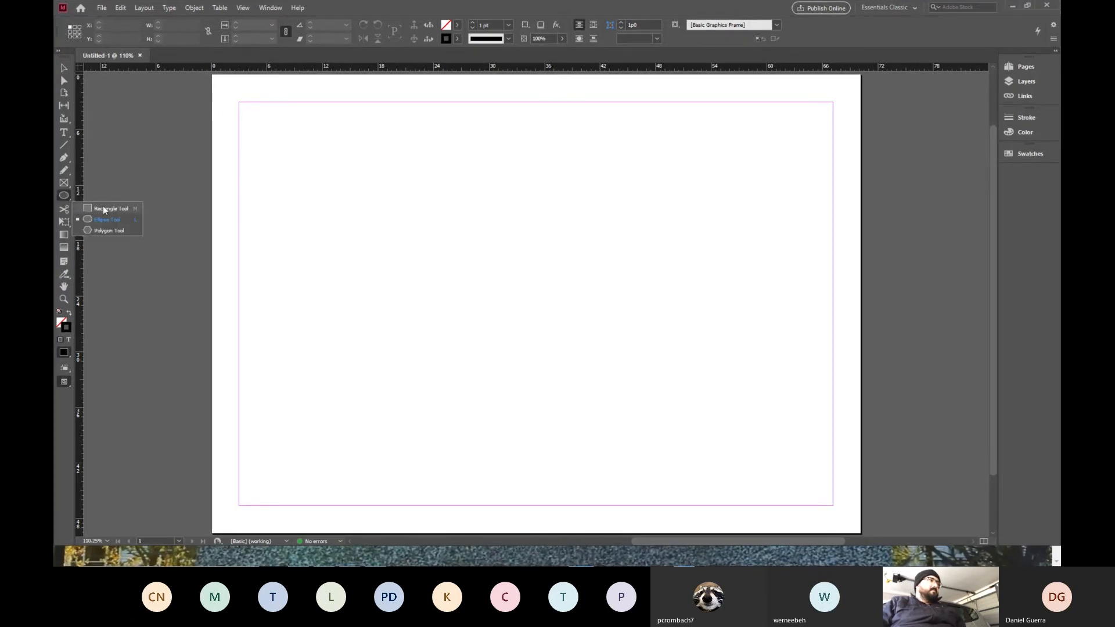
{"action": "left_click", "coordinate": [105, 211]}
{"action": "left_click_drag", "start_coordinate": [392, 225], "coordinate": [547, 305]}
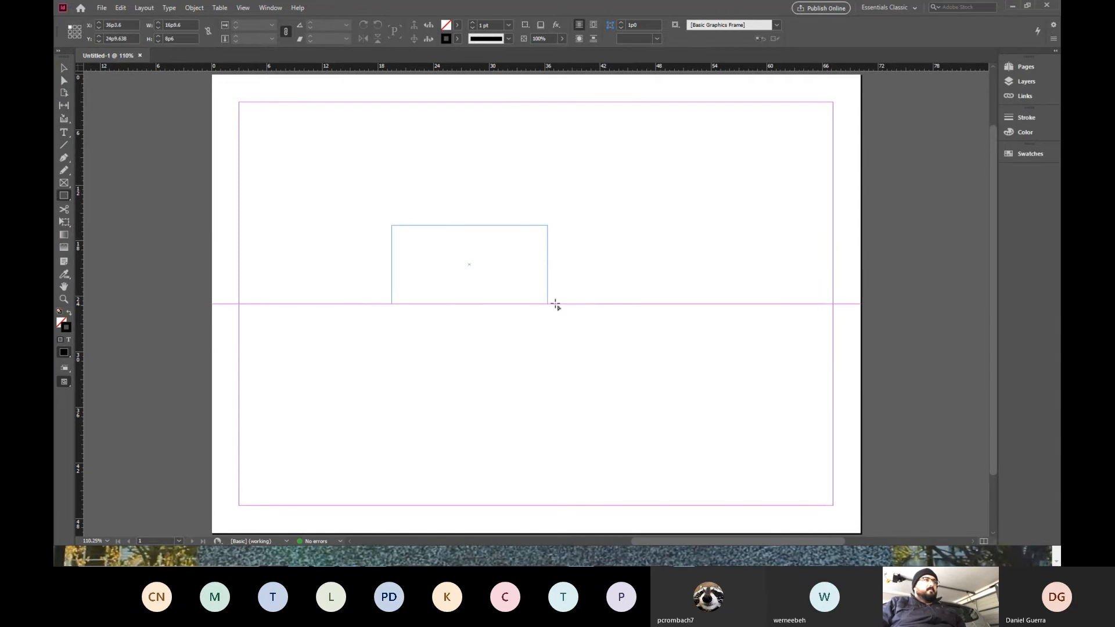
{"action": "left_click", "coordinate": [508, 26]}
{"action": "left_click", "coordinate": [498, 26]}
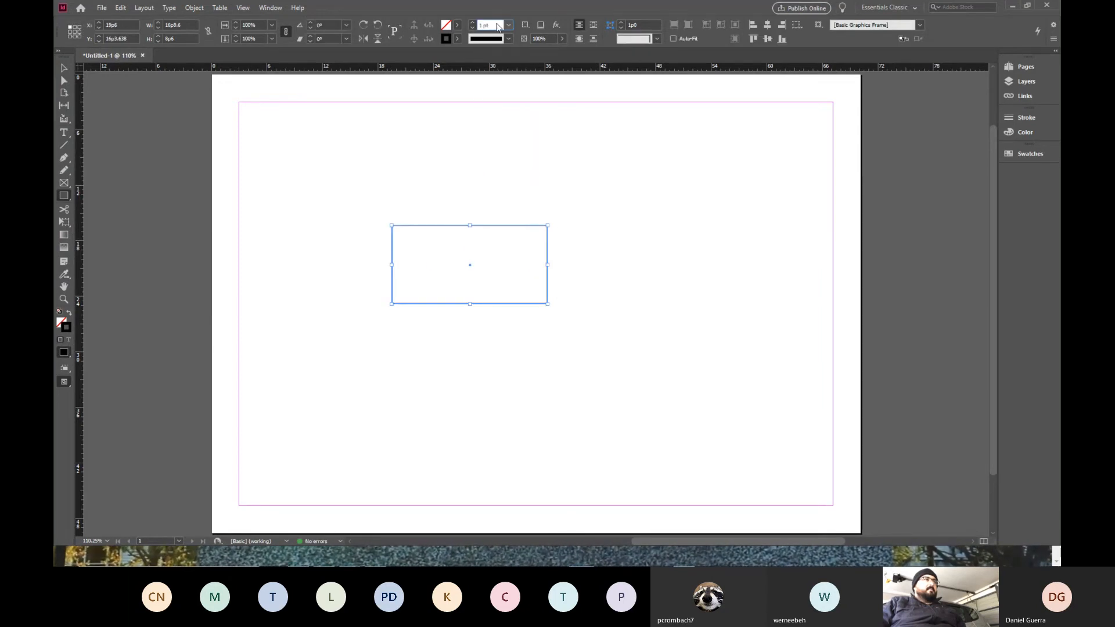
{"action": "type", "text": "3"}
{"action": "key", "text": "Return"}
{"action": "key", "text": "v"}
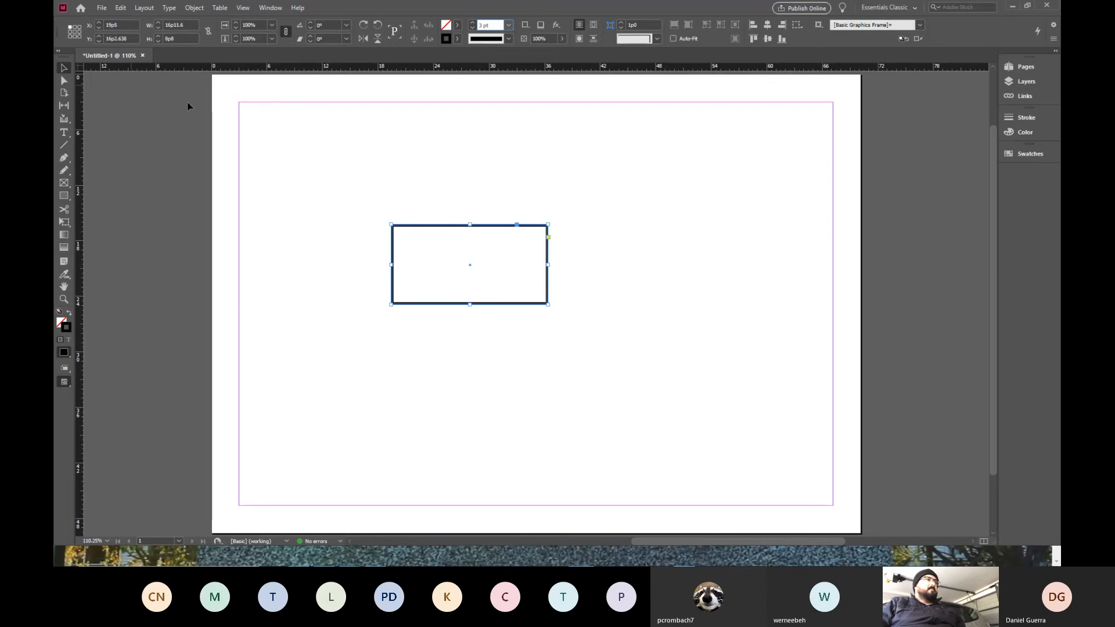
{"action": "left_click", "coordinate": [187, 106]}
Add a text frame reading "Home" above the rectangle on its left side, select its text and open its font for editing
{"action": "key", "text": "t"}
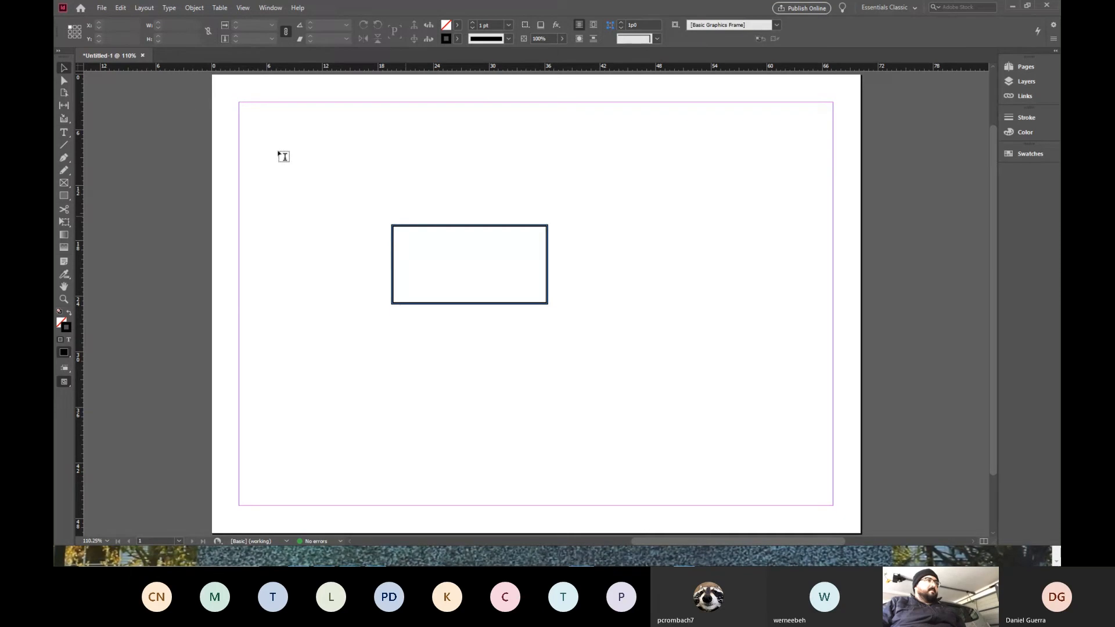
{"action": "left_click_drag", "start_coordinate": [279, 151], "coordinate": [376, 185]}
{"action": "type", "text": "H"}
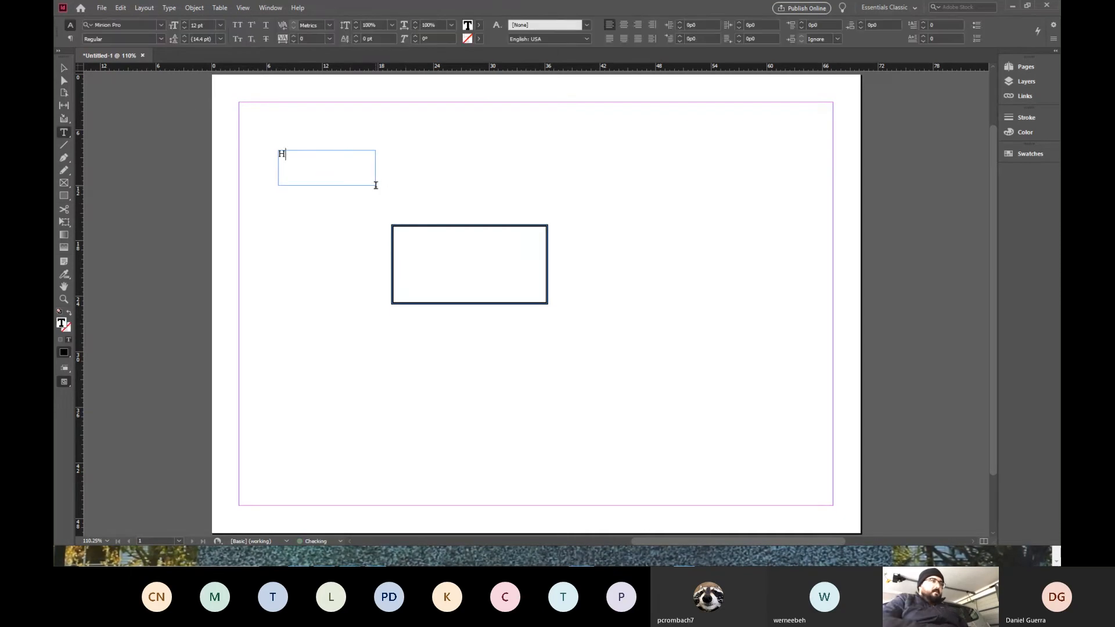
{"action": "type", "text": "ome"}
{"action": "key", "text": "ctrl+a"}
{"action": "left_click", "coordinate": [139, 24]}
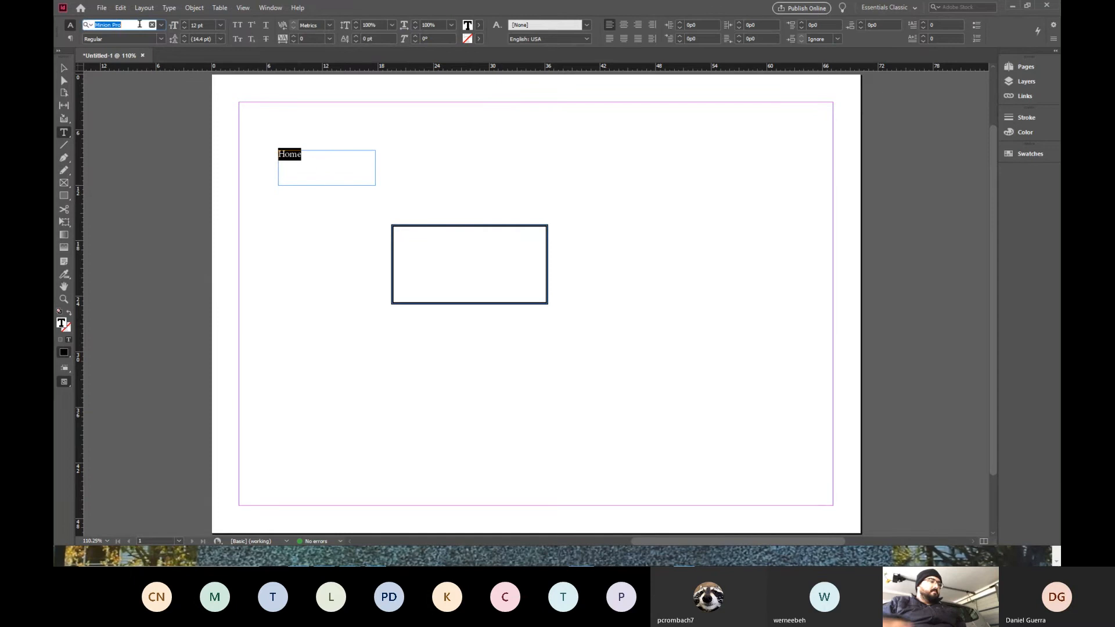
{"action": "type", "text": "helve"}
{"action": "key", "text": "Return"}
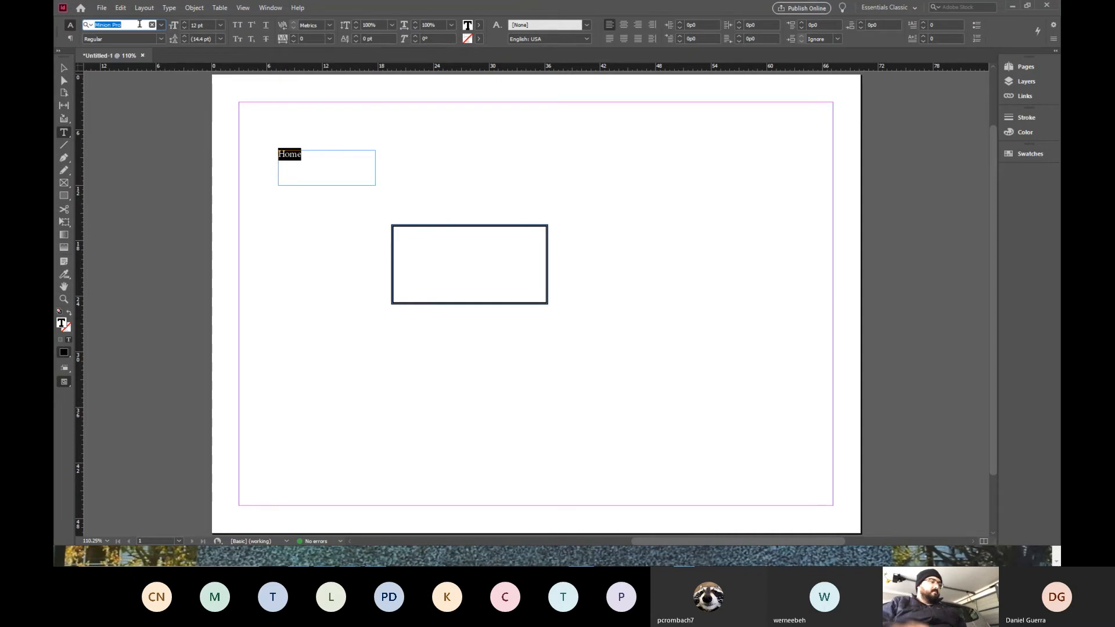
{"action": "type", "text": "Helve"}
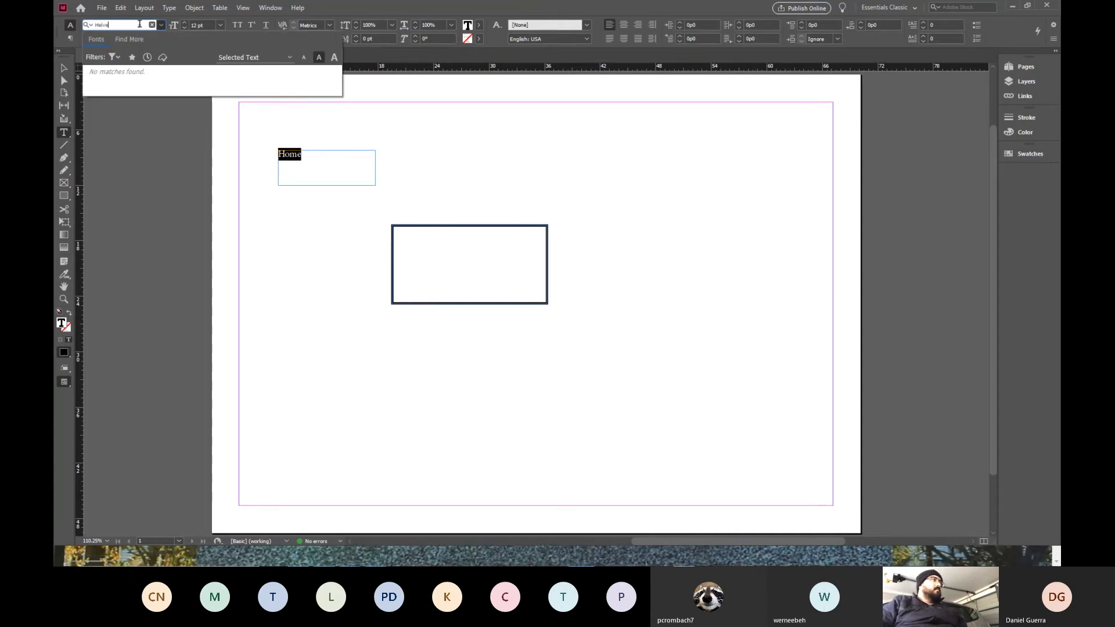
{"action": "key", "text": "BackSpace"}
{"action": "key", "text": "BackSpace"}
{"action": "key", "text": "BackSpace"}
{"action": "key", "text": "BackSpace"}
{"action": "key", "text": "BackSpace"}
Set the selected "Home" text to Arial Black at 48 pt
{"action": "type", "text": "A"}
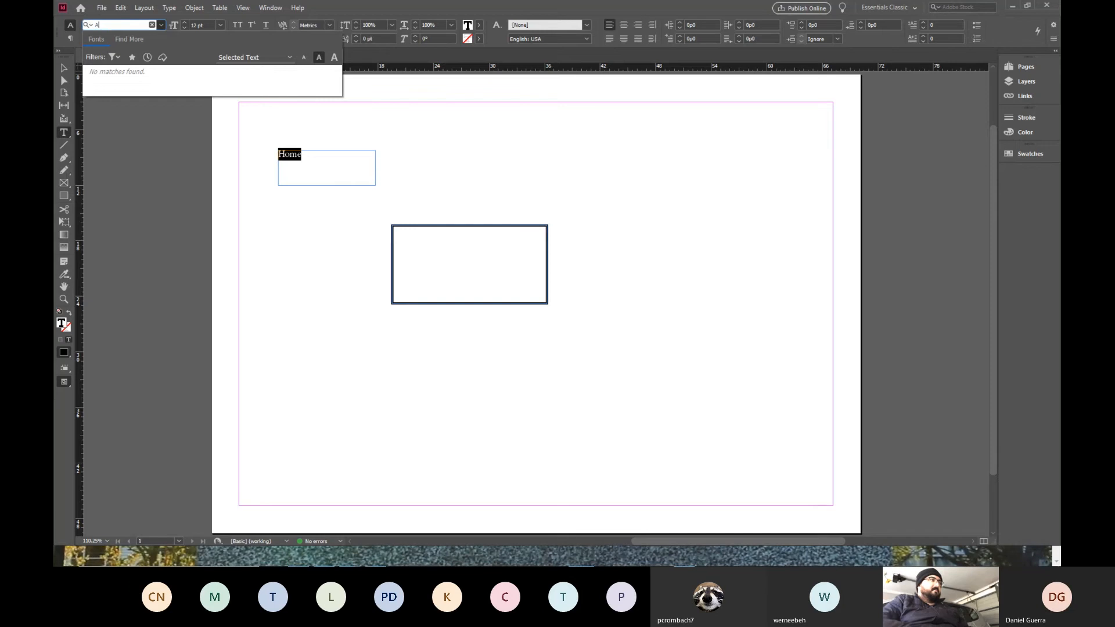
{"action": "type", "text": "rial"}
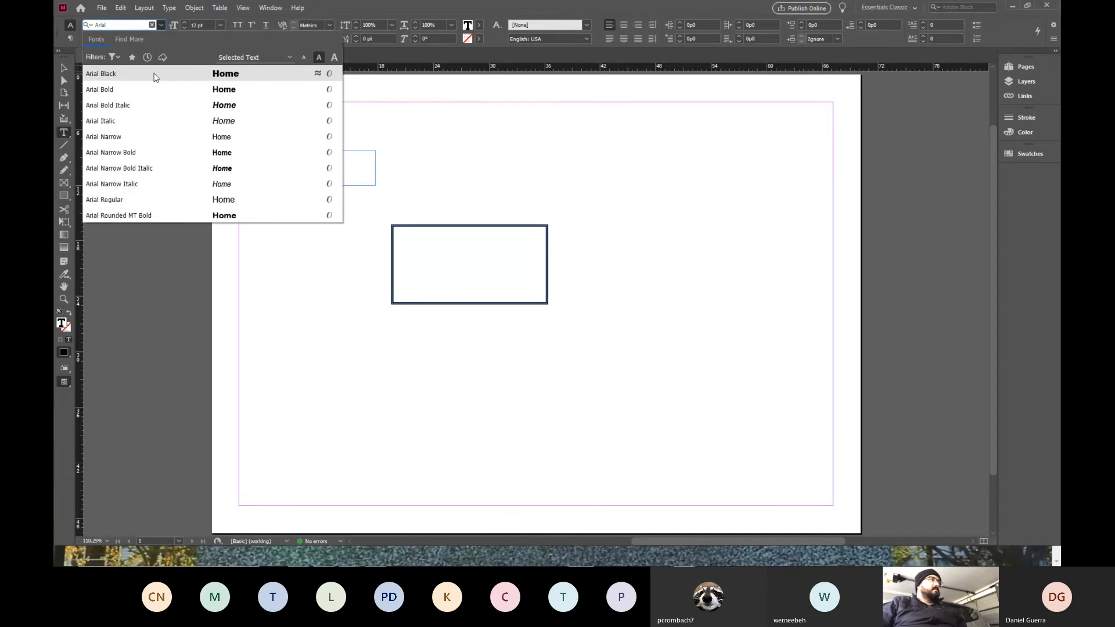
{"action": "left_click", "coordinate": [156, 76]}
{"action": "left_click", "coordinate": [221, 26]}
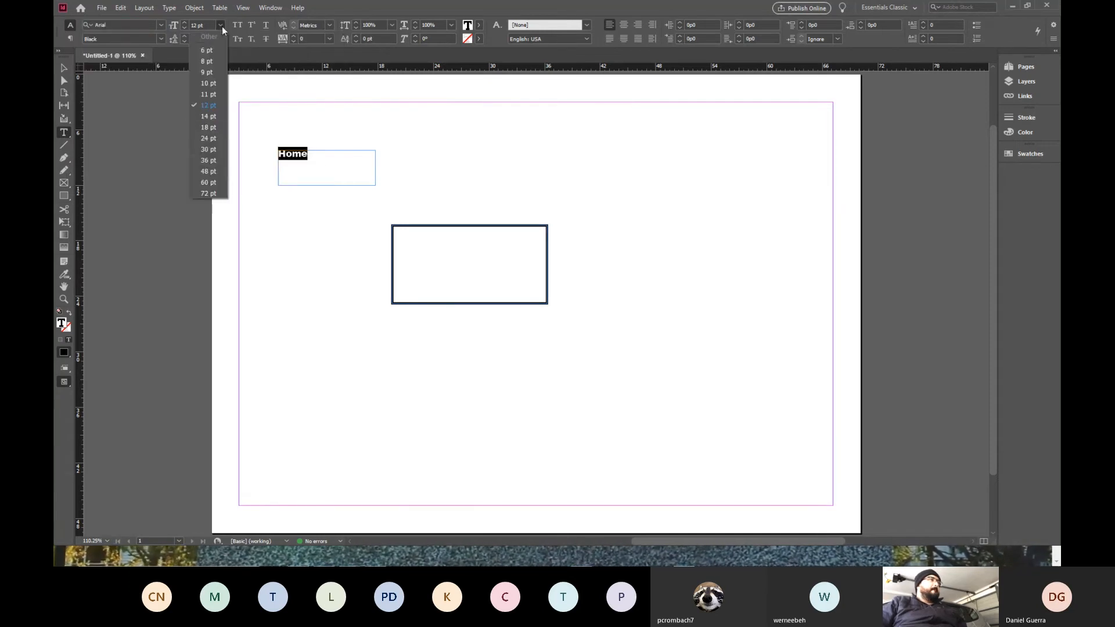
{"action": "left_click", "coordinate": [208, 171]}
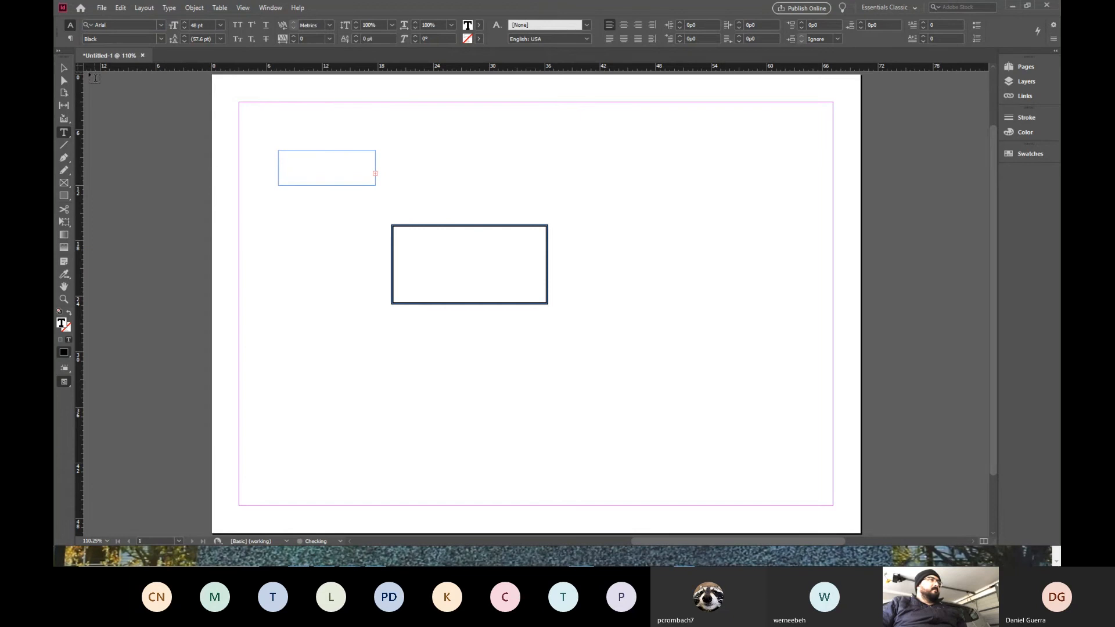
Enlarge the text frame to fit "Home", centre it inside the rectangle and place both at the middle of the page's top margin
{"action": "key", "text": "Escape"}
{"action": "left_click_drag", "start_coordinate": [375, 185], "coordinate": [566, 344]}
{"action": "left_click_drag", "start_coordinate": [512, 271], "coordinate": [580, 149]}
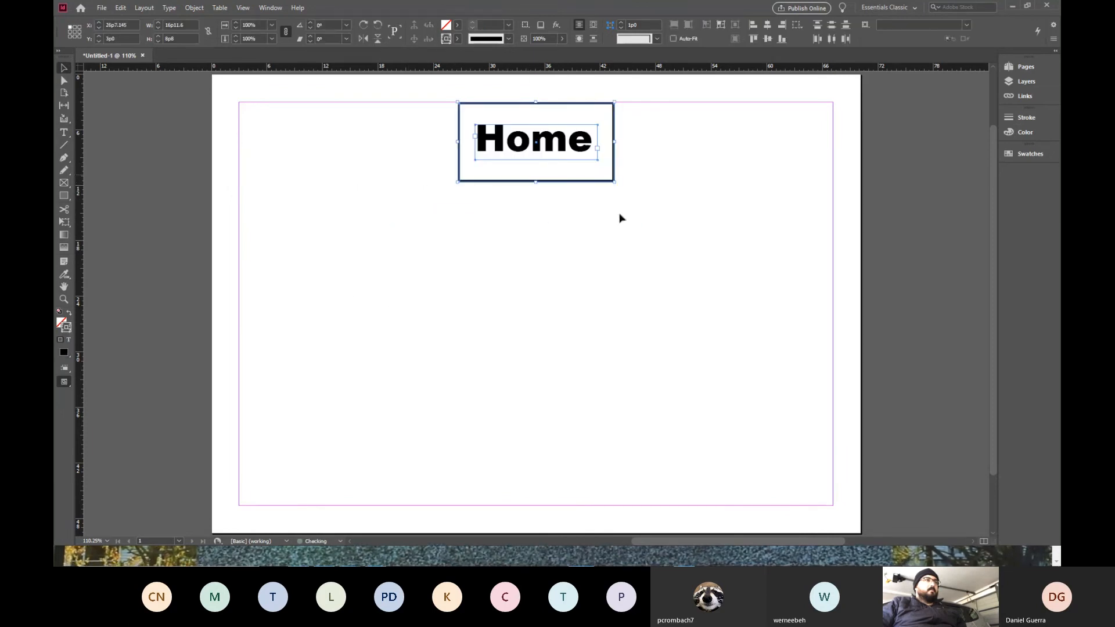
{"action": "left_click", "coordinate": [615, 281]}
Draw a vertical line about 23 picas long below the Home box, with a Curved arrowhead at its end and a 5 pt stroke
{"action": "left_click", "coordinate": [64, 144]}
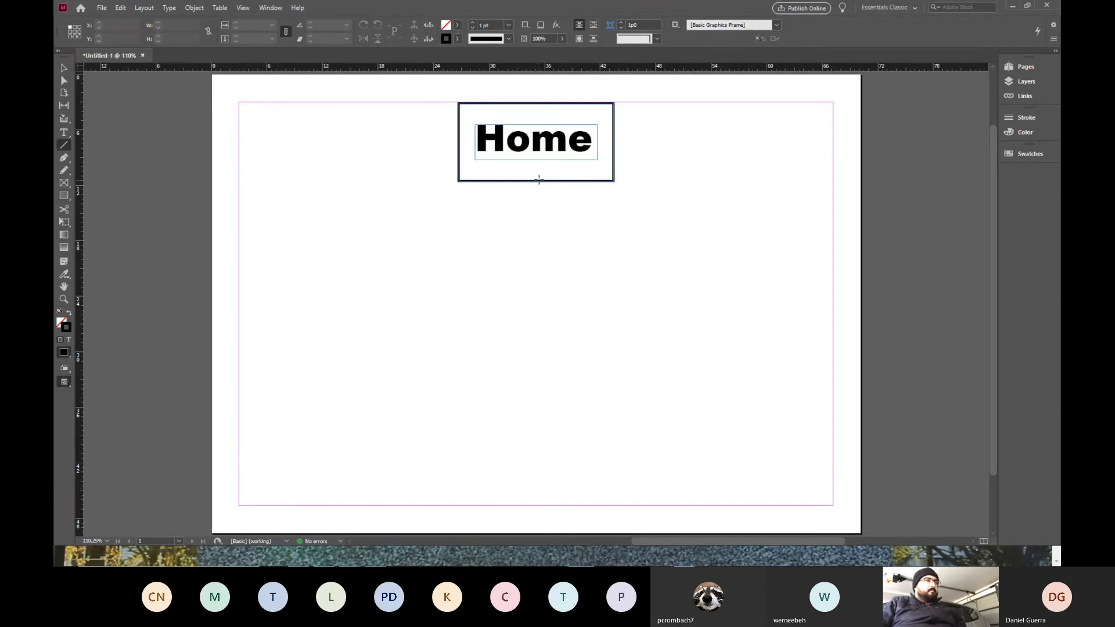
{"action": "left_click_drag", "start_coordinate": [536, 207], "coordinate": [532, 420]}
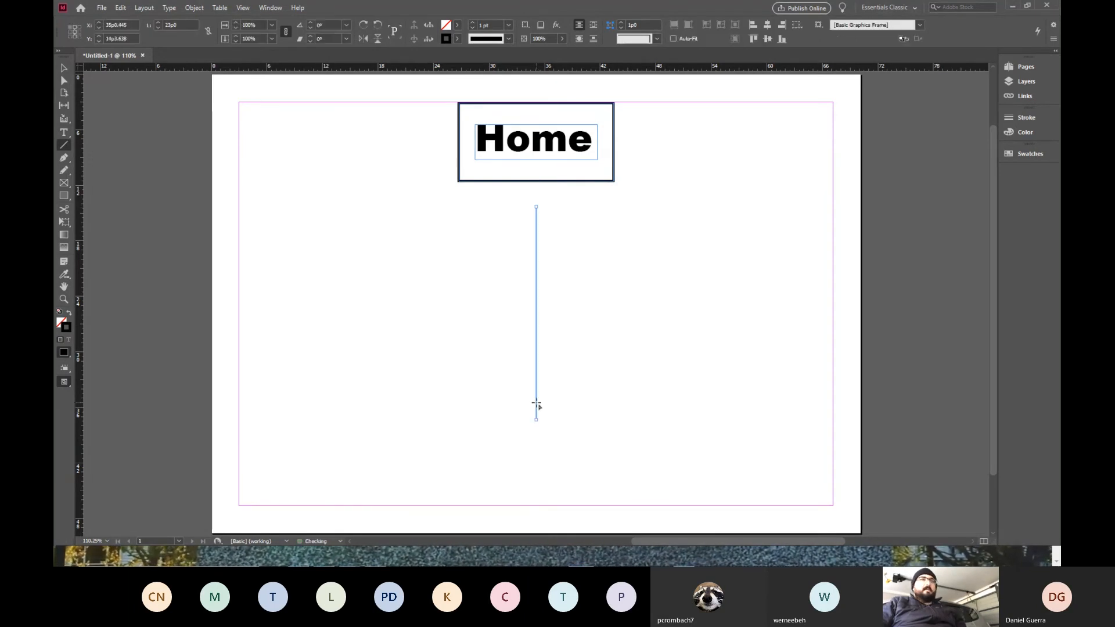
{"action": "left_click", "coordinate": [1032, 123]}
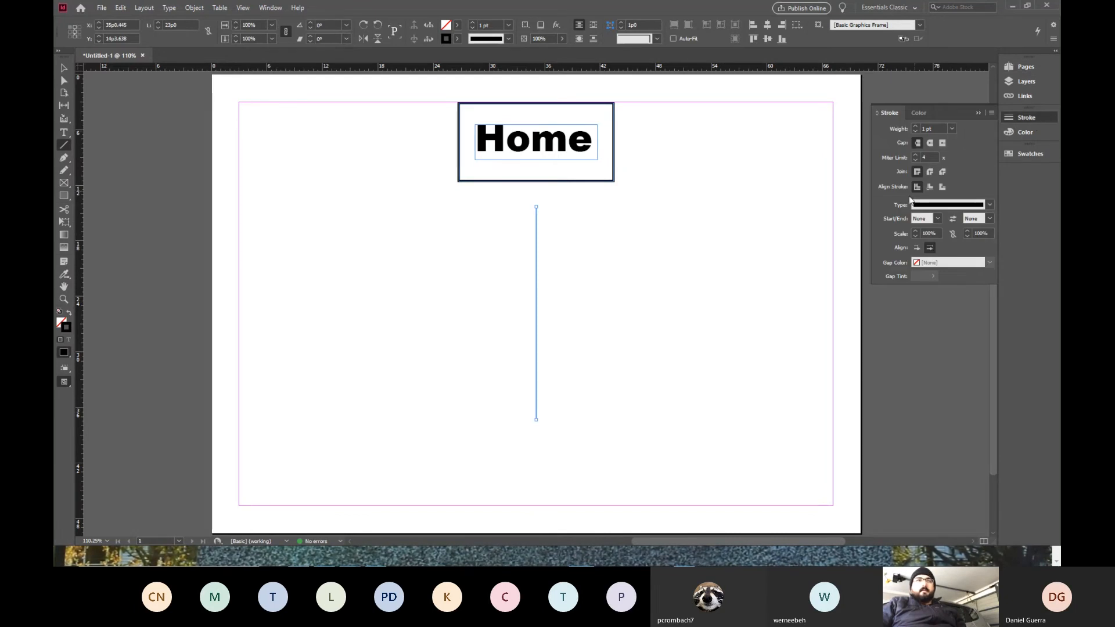
{"action": "left_click", "coordinate": [990, 219]}
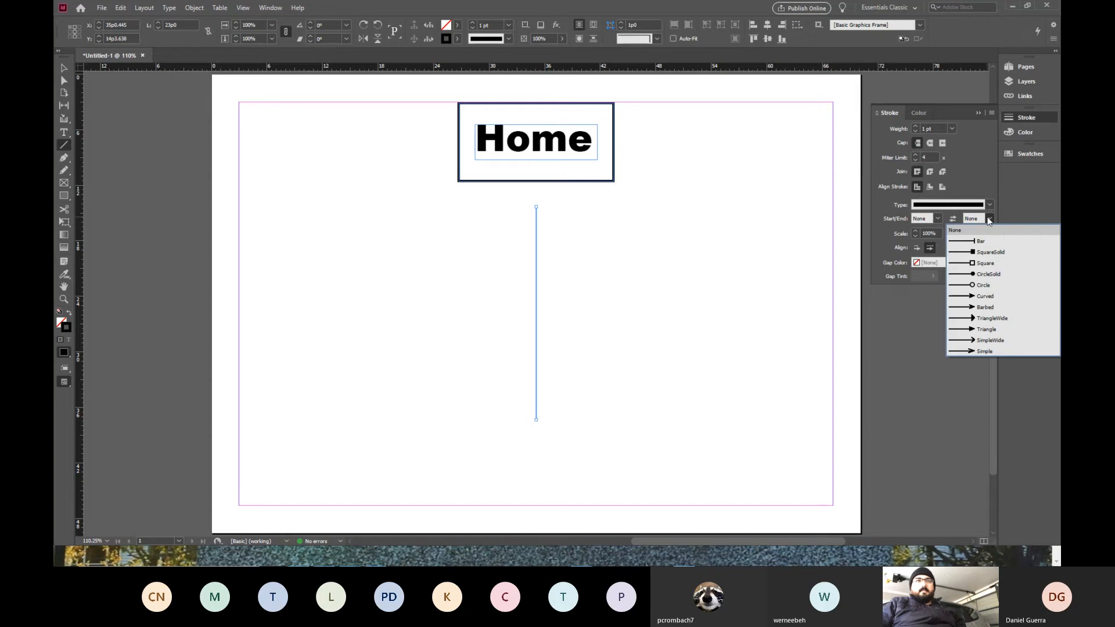
{"action": "left_click", "coordinate": [997, 297]}
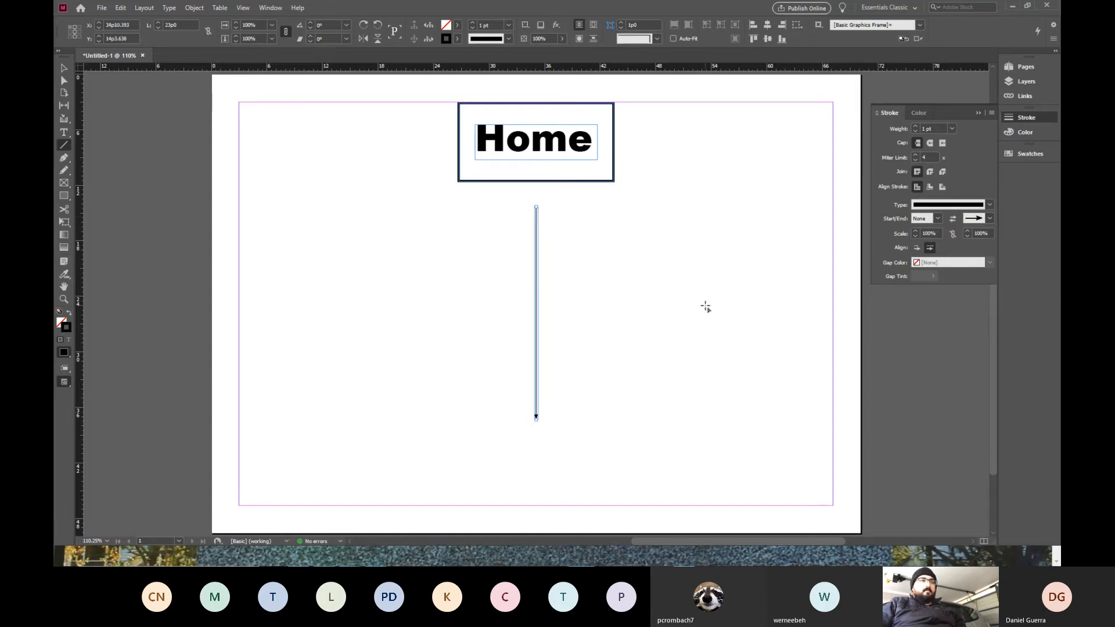
{"action": "left_click", "coordinate": [917, 127]}
{"action": "left_click", "coordinate": [917, 127]}
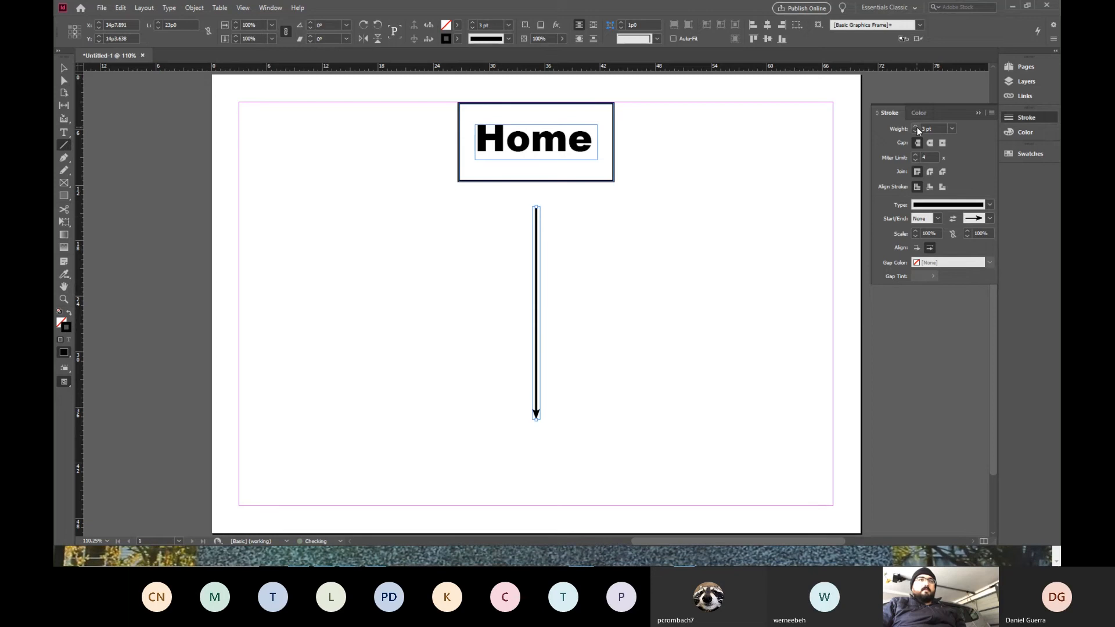
{"action": "left_click", "coordinate": [916, 127]}
{"action": "left_click", "coordinate": [917, 127]}
Attach the arrow's start to the bottom centre of the Home box and shorten the arrow to about 9.6 picas
{"action": "key", "text": "v"}
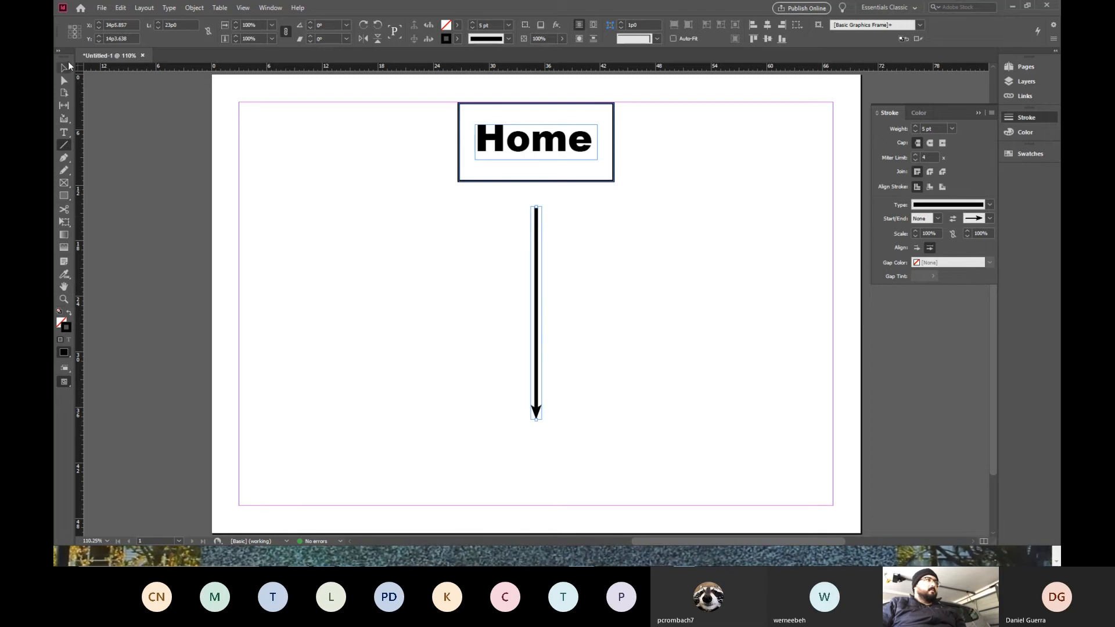
{"action": "left_click_drag", "start_coordinate": [537, 235], "coordinate": [540, 207]}
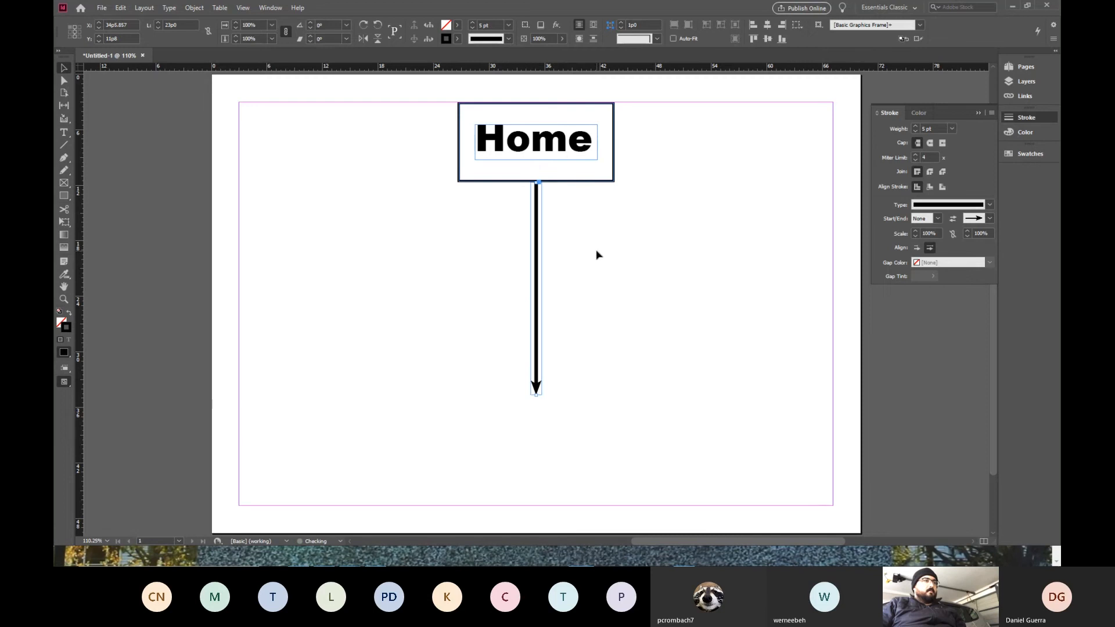
{"action": "key", "text": "a"}
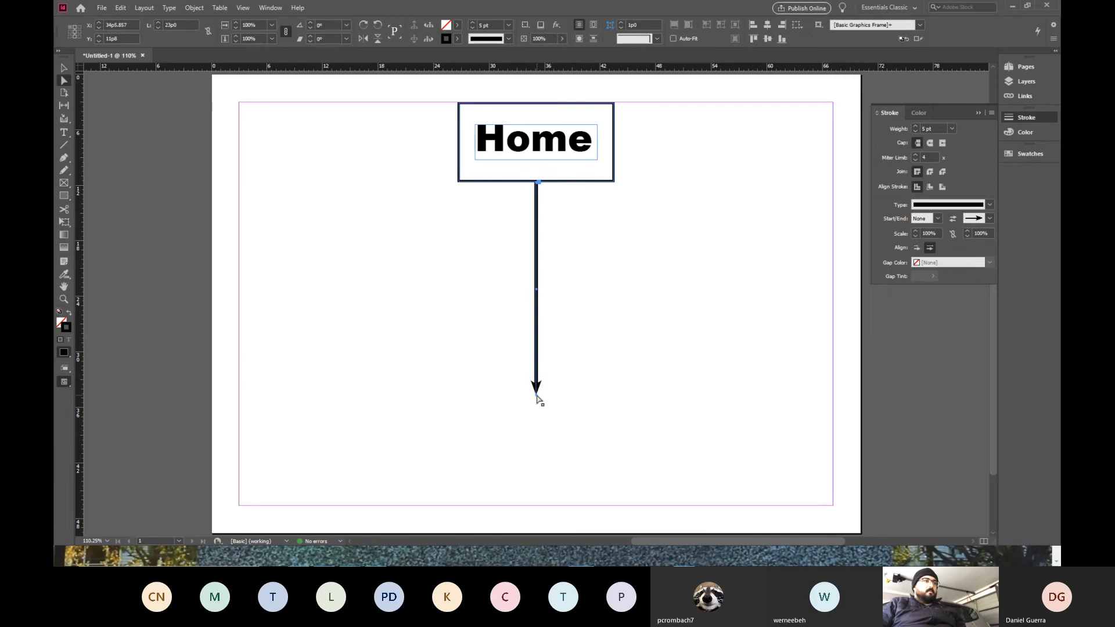
{"action": "left_click", "coordinate": [536, 396]}
{"action": "left_click_drag", "start_coordinate": [536, 396], "coordinate": [546, 273]}
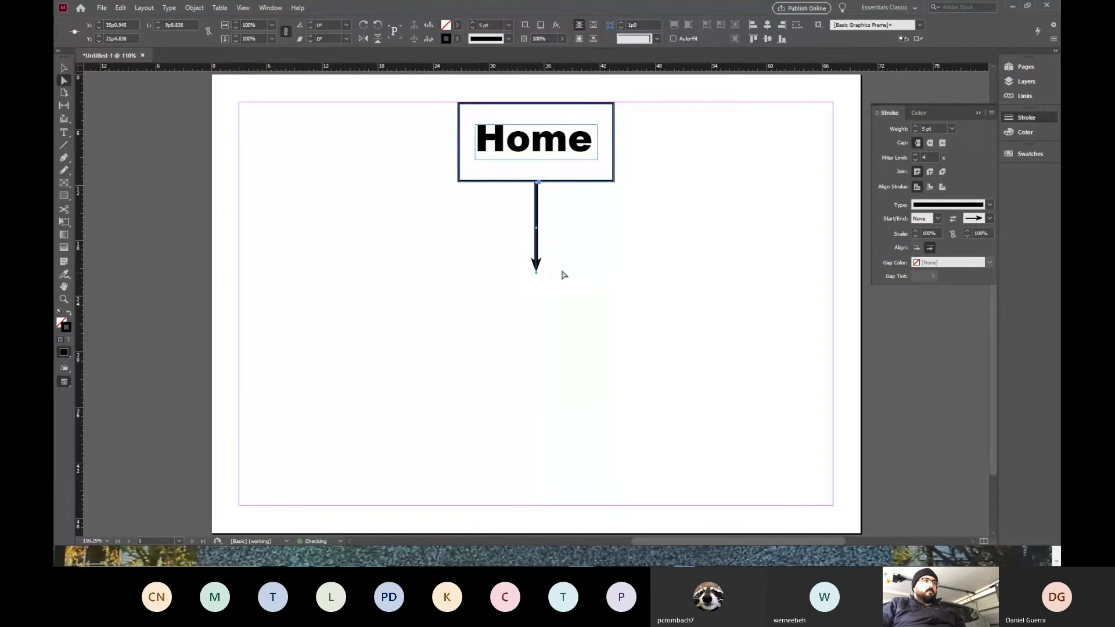
{"action": "left_click", "coordinate": [677, 378]}
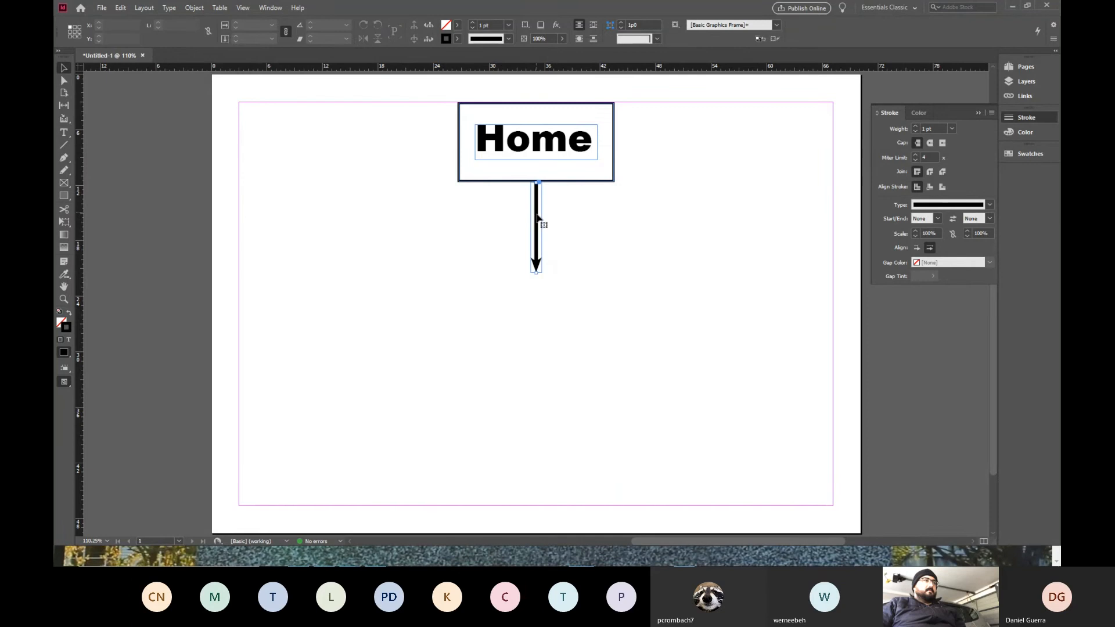
Turn the arrow horizontal, add a mirrored copy pointing the opposite way, and centre the joined pair below the Home box
{"action": "left_click_drag", "start_coordinate": [535, 217], "coordinate": [587, 291]}
{"action": "left_click_drag", "start_coordinate": [538, 261], "coordinate": [627, 265]}
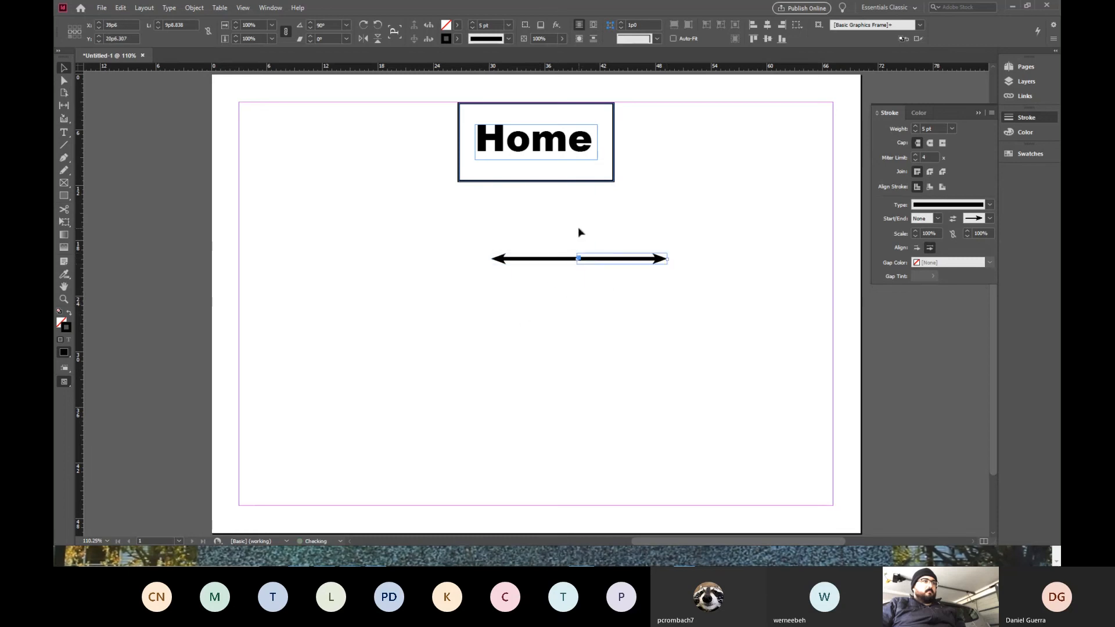
{"action": "mouse_move", "coordinate": [578, 228]}
{"action": "left_mouse_down"}
{"action": "mouse_move", "coordinate": [600, 272]}
{"action": "mouse_move", "coordinate": [564, 267]}
{"action": "left_mouse_up"}
{"action": "left_click", "coordinate": [573, 316]}
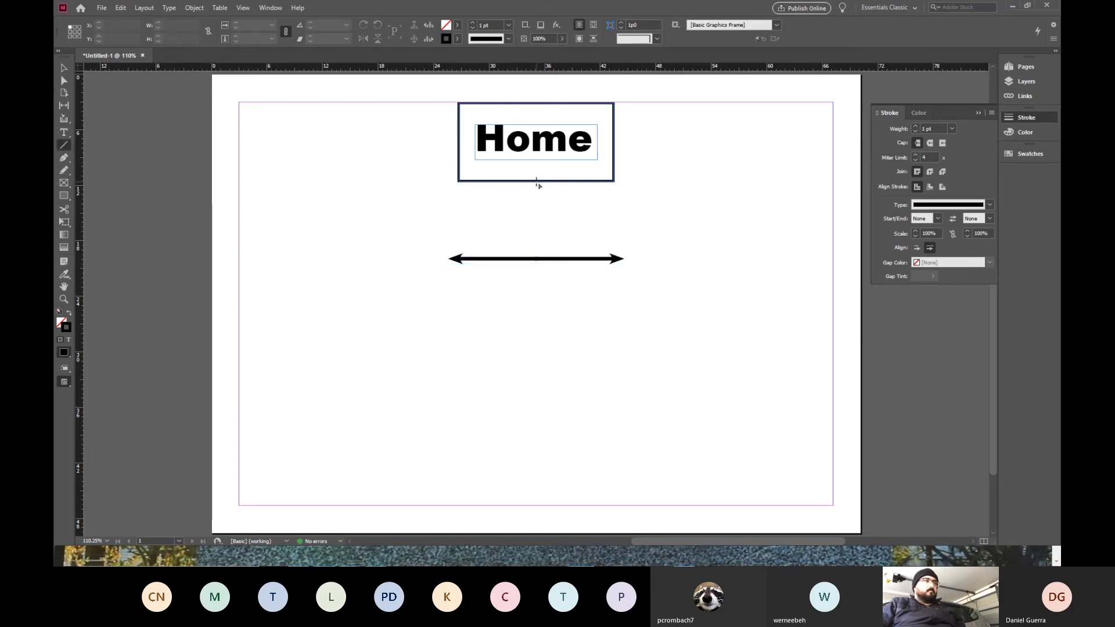
Draw a vertical line from the Home box's bottom centre to the middle of the horizontal arrows, with a 5 pt stroke
{"action": "left_click_drag", "start_coordinate": [537, 182], "coordinate": [538, 182]}
{"action": "left_click_drag", "start_coordinate": [541, 251], "coordinate": [536, 258]}
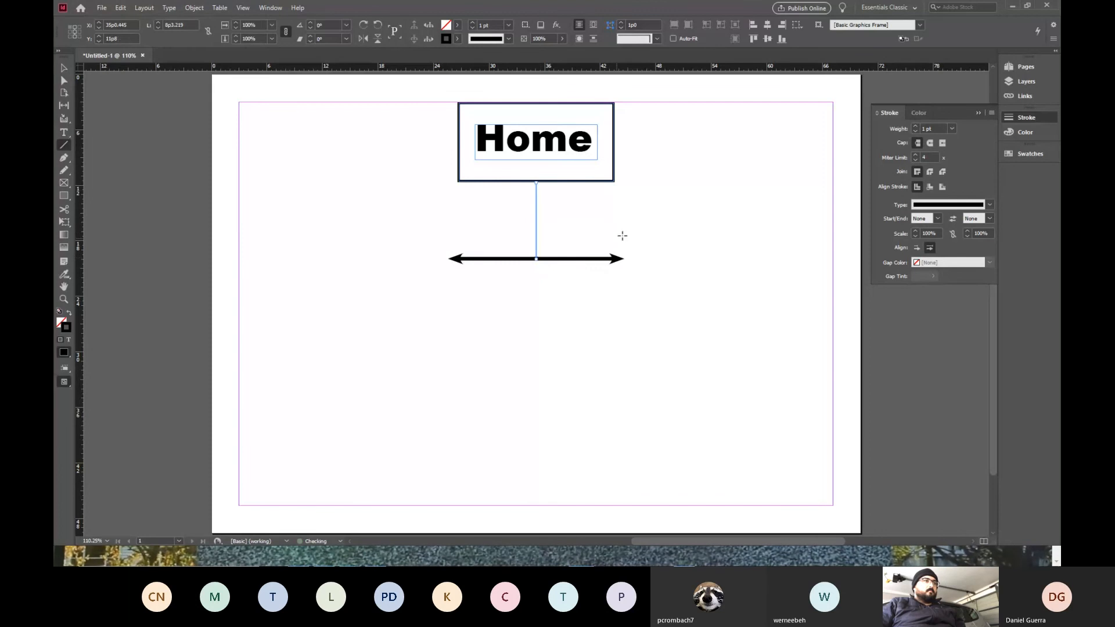
{"action": "left_click", "coordinate": [915, 126]}
{"action": "left_click", "coordinate": [915, 126]}
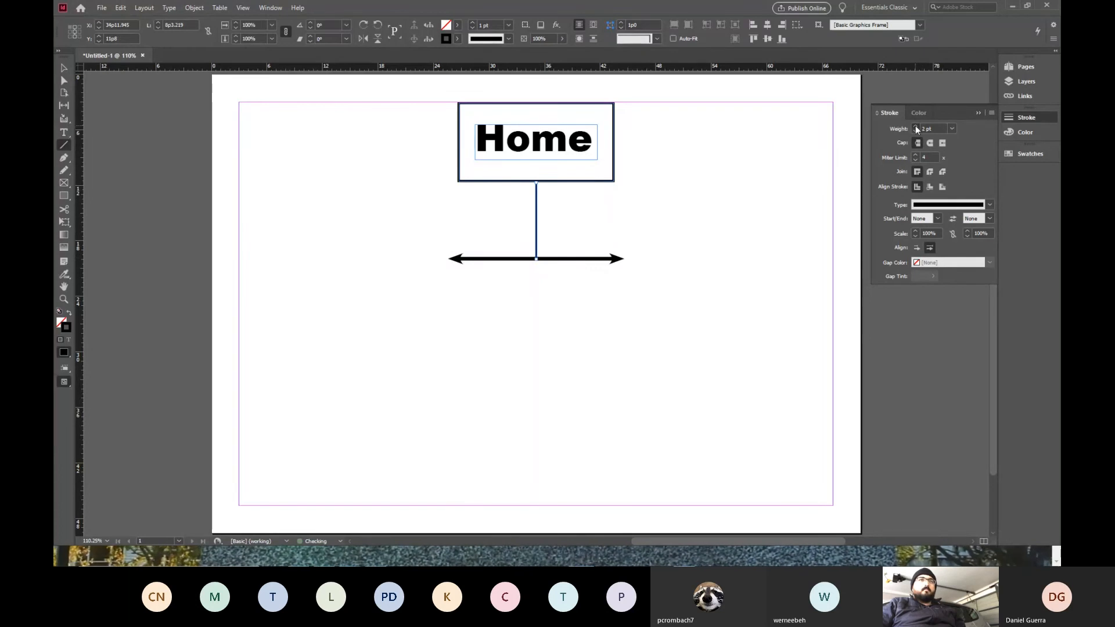
{"action": "left_click", "coordinate": [916, 126]}
{"action": "left_click", "coordinate": [916, 126]}
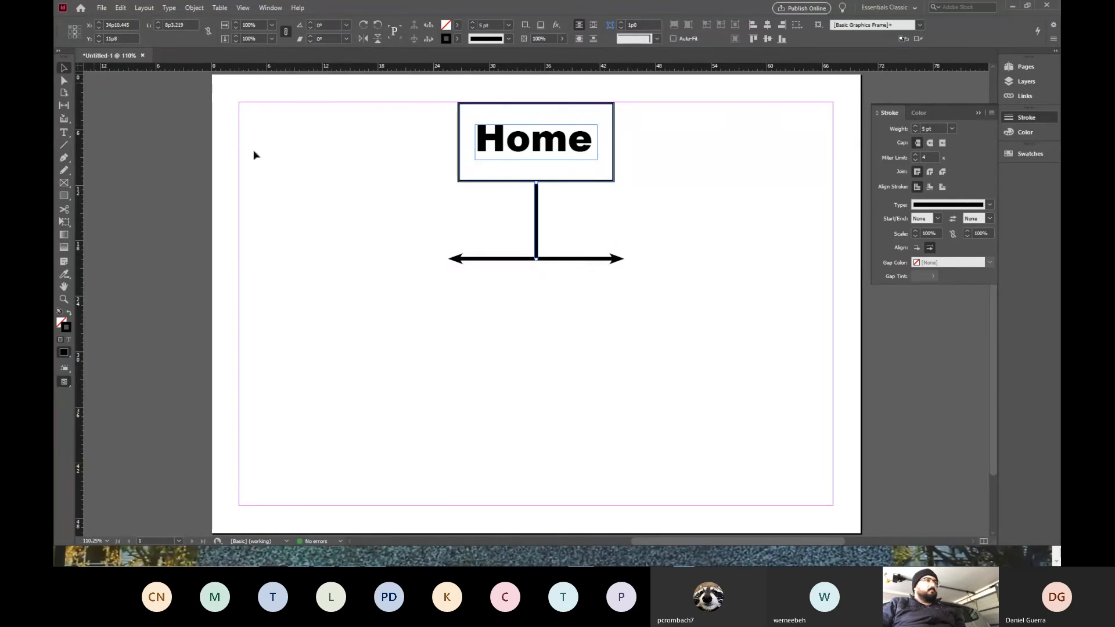
Duplicate the Home box with its text twice, placing one copy beyond each end of the horizontal arrows
{"action": "left_click_drag", "start_coordinate": [411, 130], "coordinate": [487, 145]}
{"action": "left_click_drag", "start_coordinate": [643, 172], "coordinate": [772, 284]}
{"action": "left_click", "coordinate": [489, 325]}
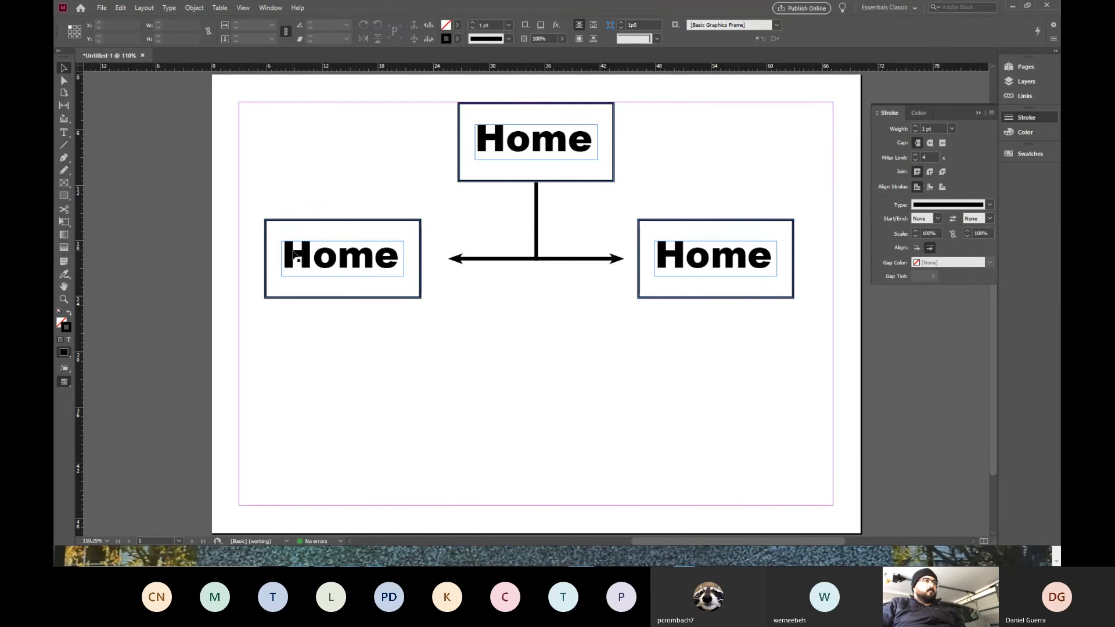
Change the text of the box at the left arrowhead to "Gallery" and reduce its font size to 39 pt
{"action": "double_click", "coordinate": [374, 255]}
{"action": "type", "text": "Gal-"}
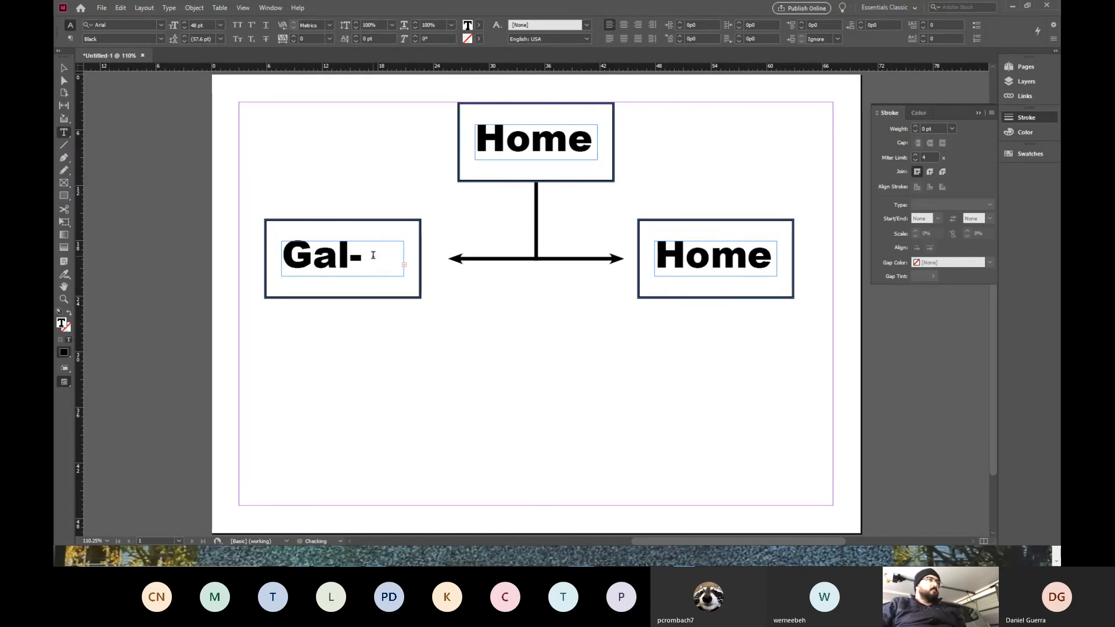
{"action": "key", "text": "ctrl+a"}
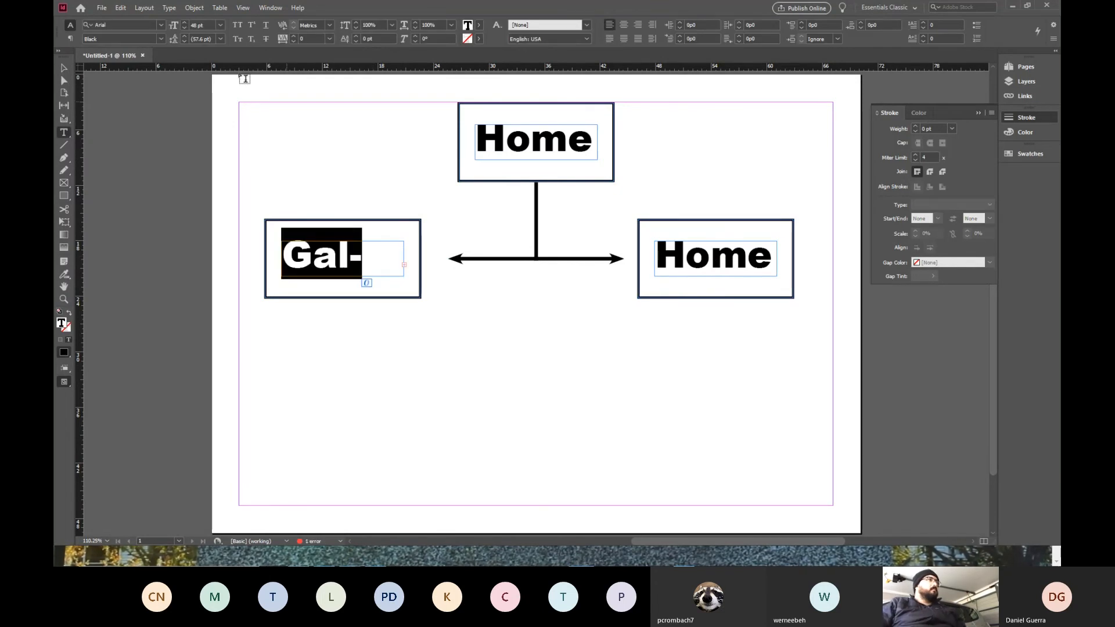
{"action": "left_click", "coordinate": [184, 28]}
{"action": "left_click", "coordinate": [184, 28]}
{"action": "left_click", "coordinate": [185, 28]}
{"action": "left_click", "coordinate": [185, 28]}
{"action": "left_click", "coordinate": [184, 28]}
{"action": "left_click", "coordinate": [184, 28]}
{"action": "left_click", "coordinate": [184, 27]}
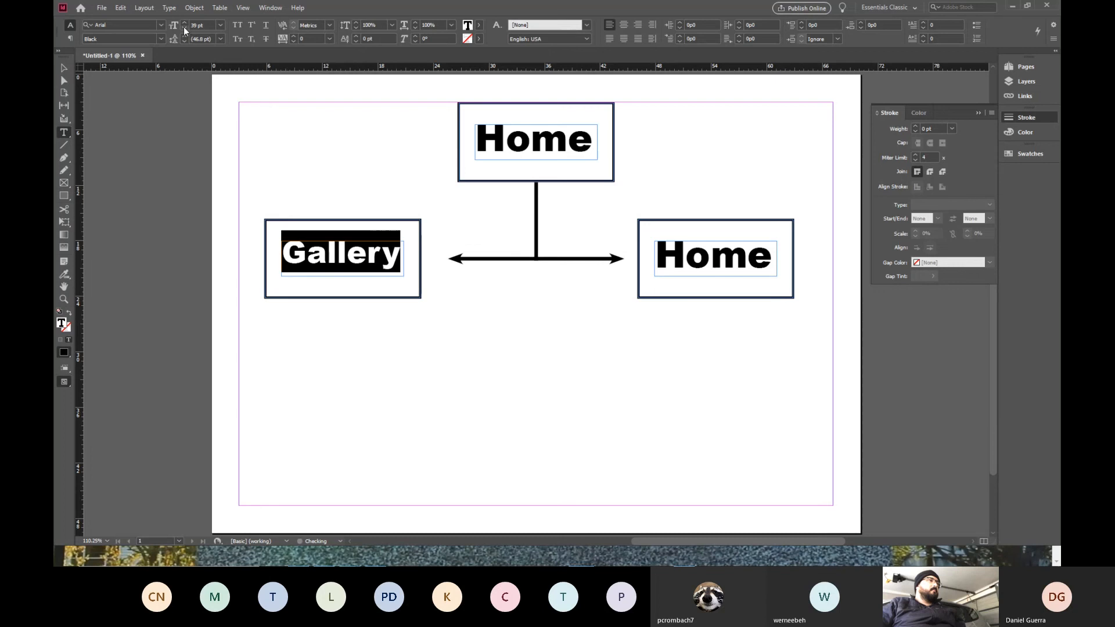
Change the text of the box at the right arrowhead to "Contact" and reduce its font size until it fits on one line
{"action": "double_click", "coordinate": [711, 251]}
{"action": "type", "text": "Contact"}
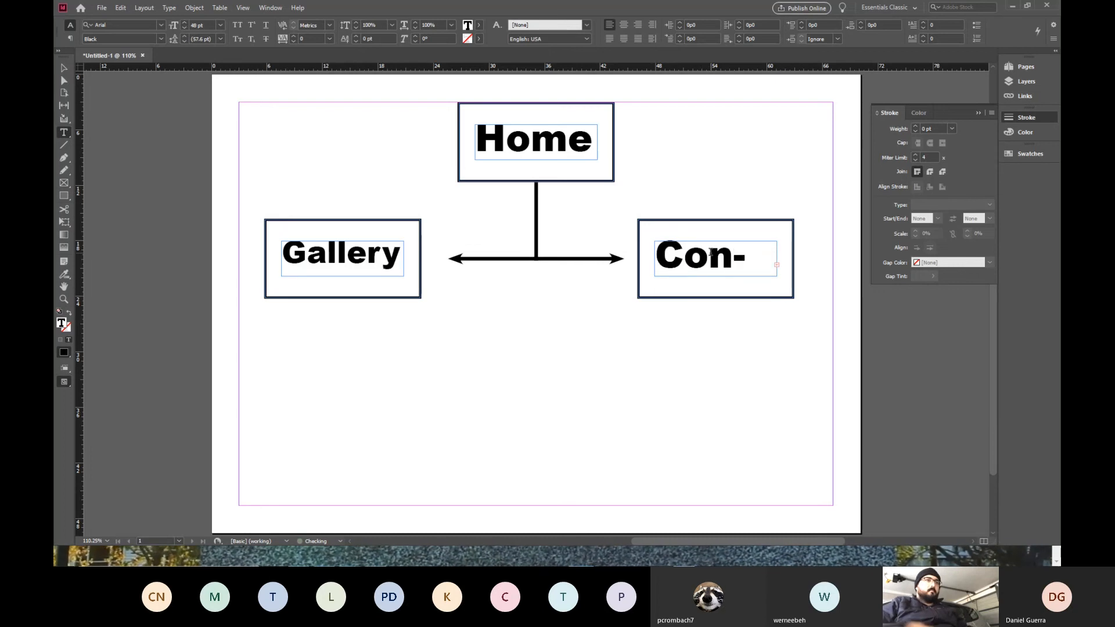
{"action": "key", "text": "ctrl+a"}
{"action": "left_click", "coordinate": [184, 29]}
{"action": "left_click", "coordinate": [184, 29]}
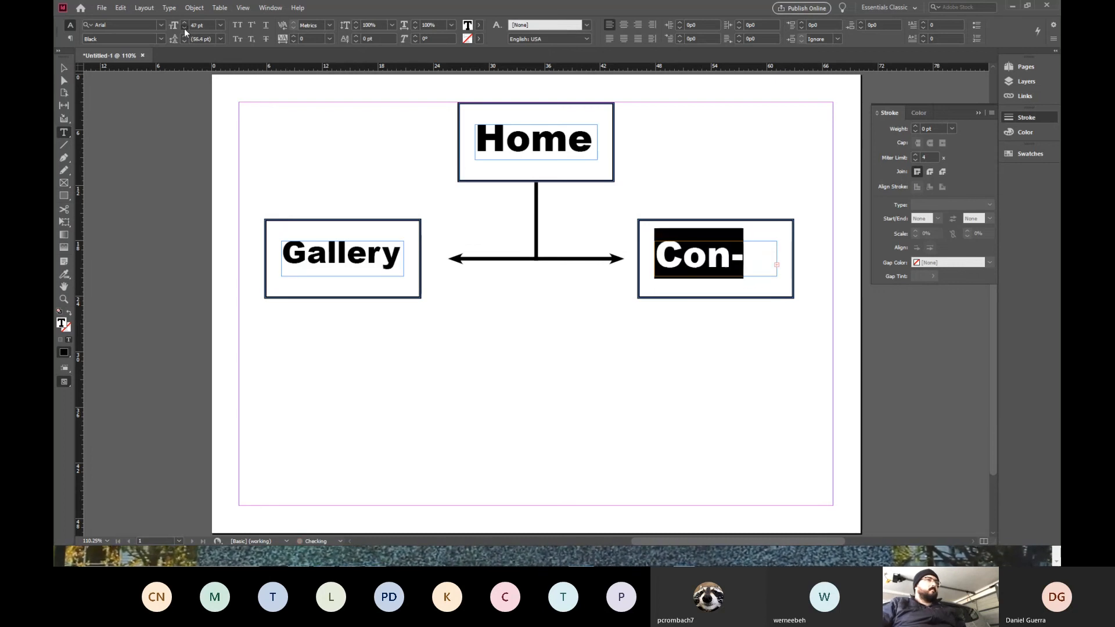
{"action": "left_click", "coordinate": [184, 29]}
{"action": "left_click", "coordinate": [184, 29]}
{"action": "left_click", "coordinate": [183, 29]}
{"action": "left_click", "coordinate": [183, 29]}
{"action": "left_click", "coordinate": [184, 29]}
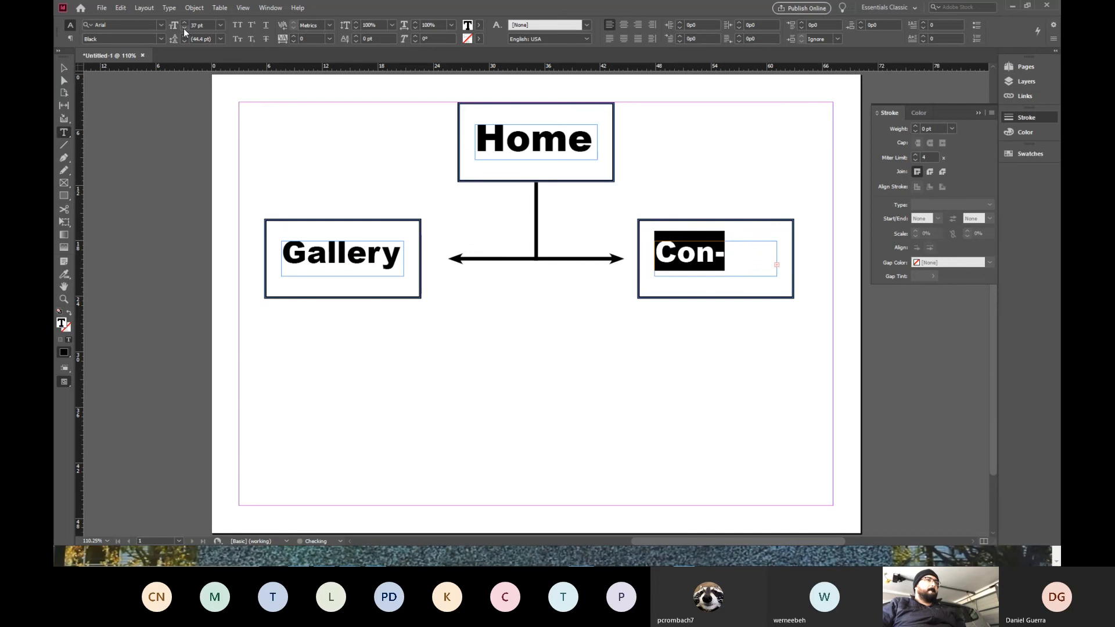
{"action": "left_click", "coordinate": [184, 29]}
Deselect everything and preview the site map without margin guides and frame edges
{"action": "left_click", "coordinate": [63, 69]}
{"action": "left_click", "coordinate": [182, 106]}
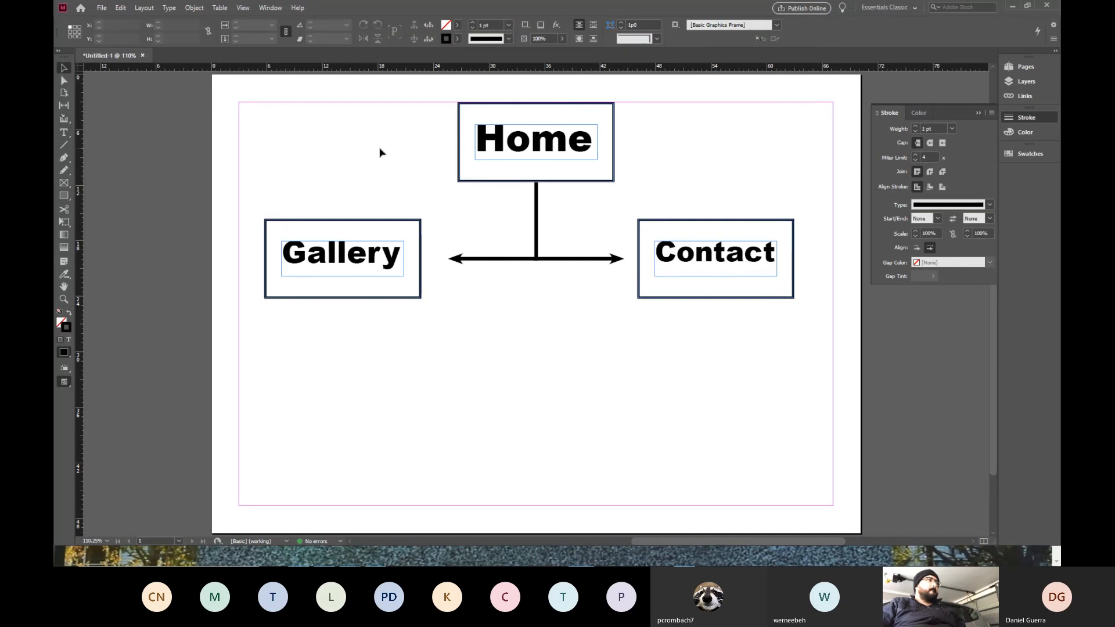
{"action": "key", "text": "w"}
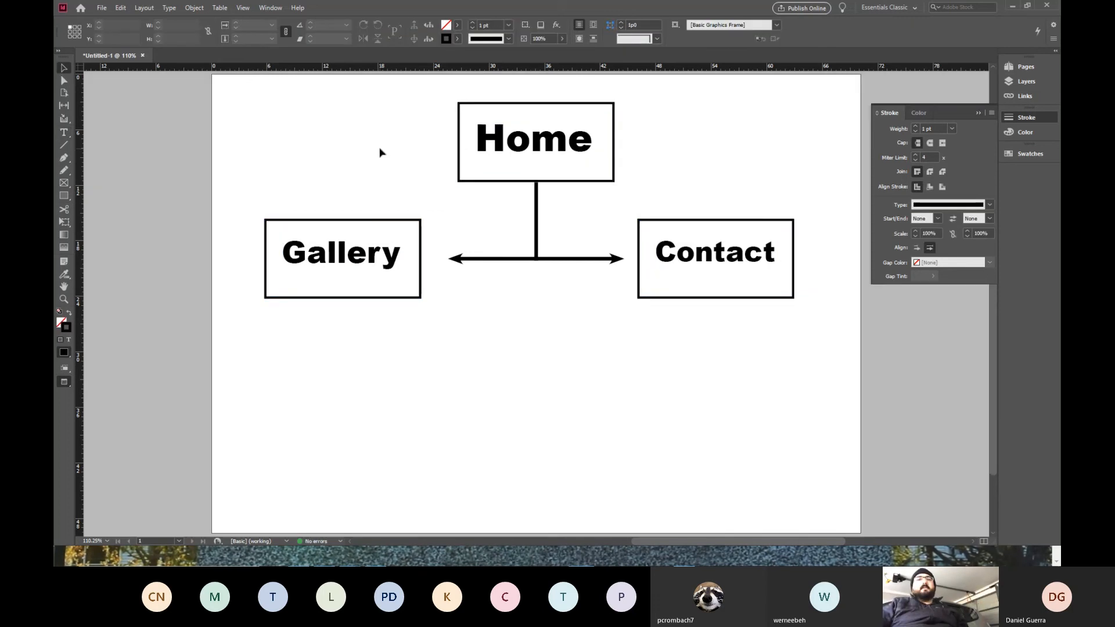